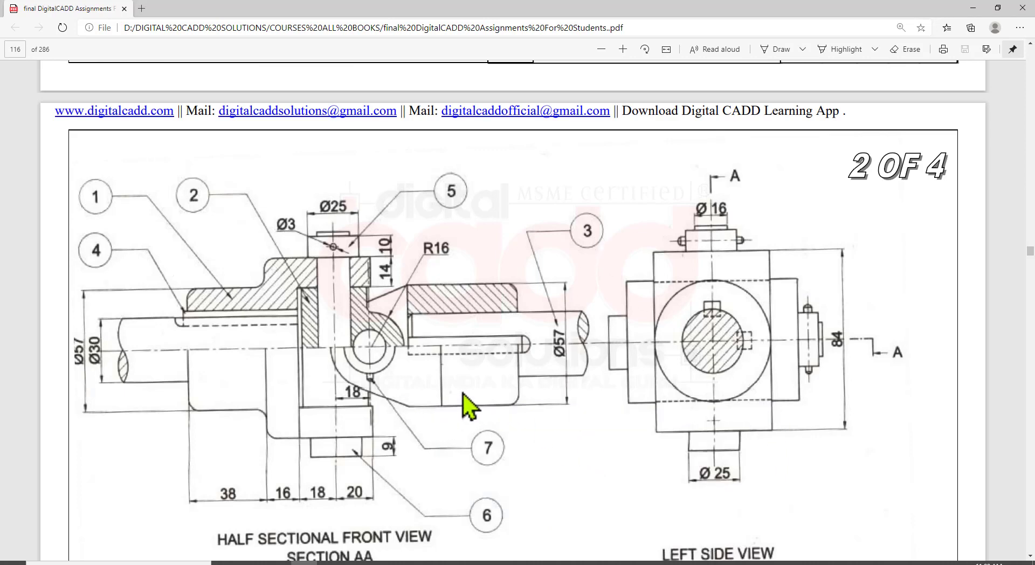
Switch from the PDF to AutoCAD and close the old hums couplings drawing, saving its changes.
{"action": "scroll", "coordinate": [462, 410], "scroll_direction": "down", "scroll_amount": 12}
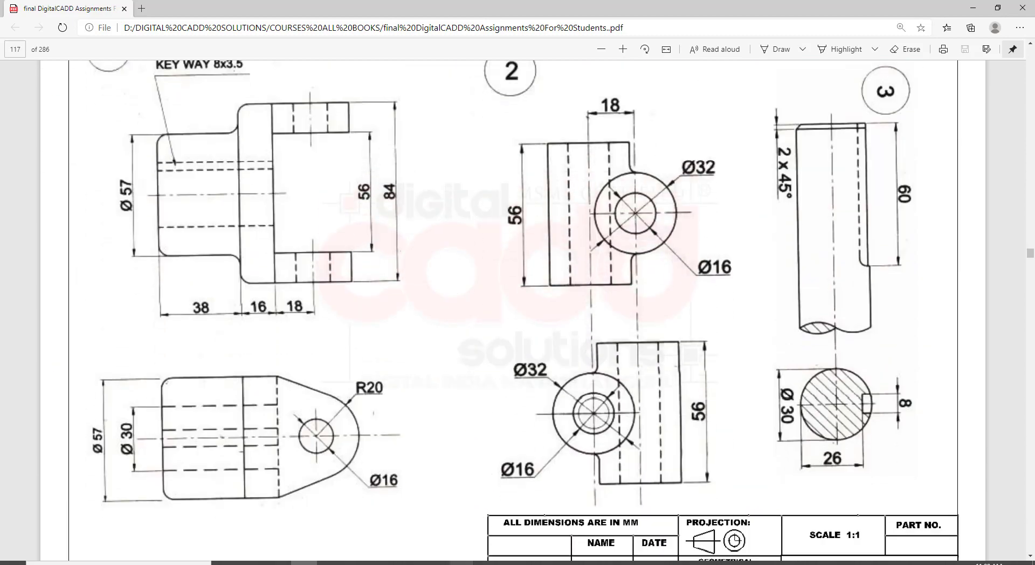
{"action": "mouse_move", "coordinate": [304, 562]}
{"action": "left_click", "coordinate": [534, 546]}
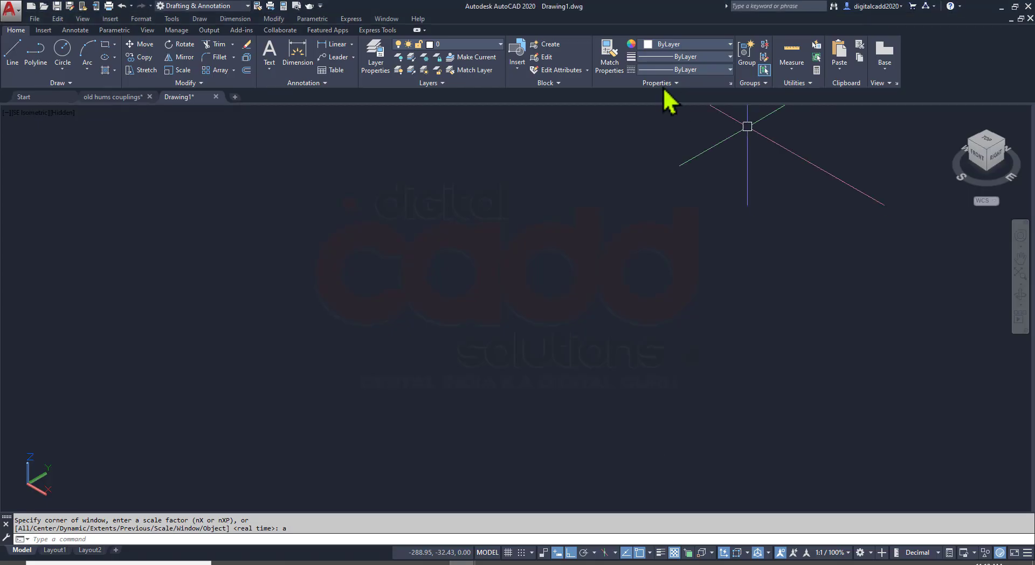
{"action": "left_click", "coordinate": [150, 97]}
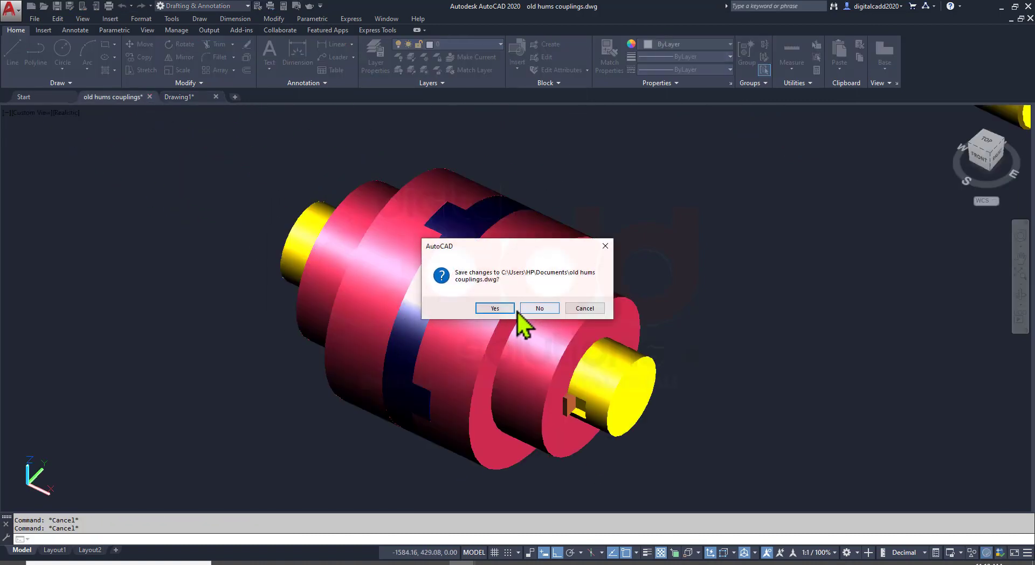
{"action": "left_click", "coordinate": [507, 310]}
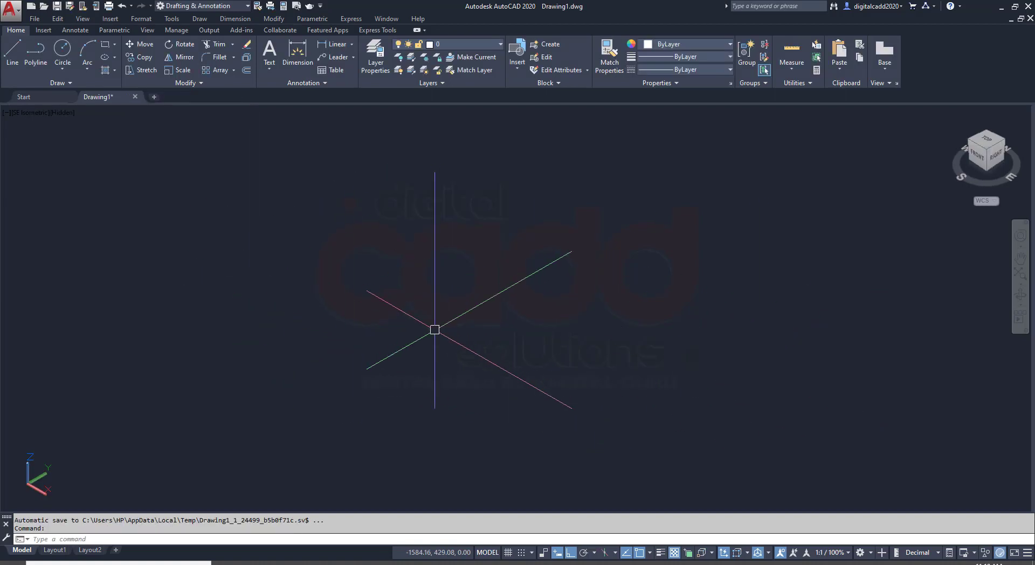
{"action": "left_click", "coordinate": [716, 46]}
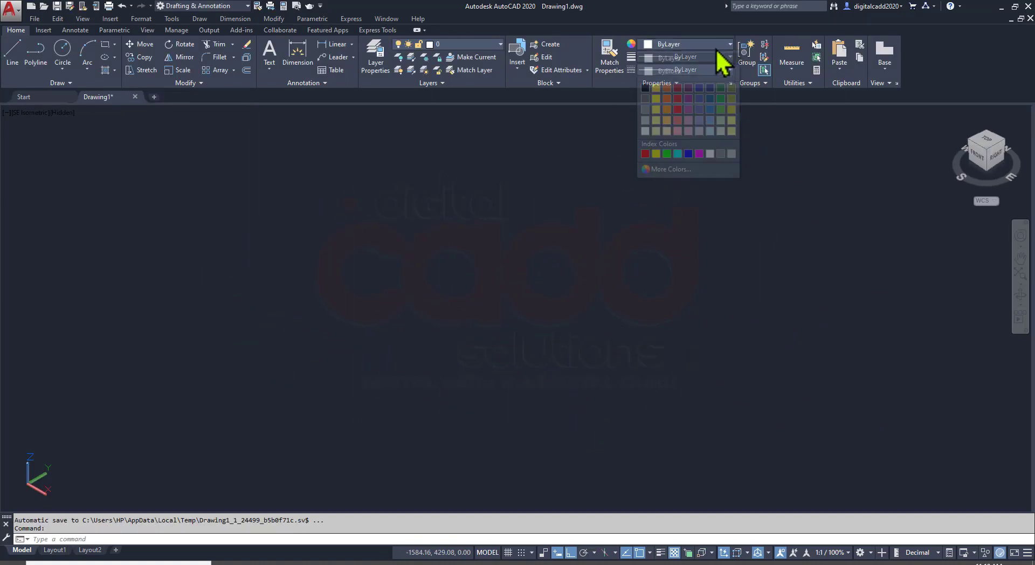
{"action": "left_click", "coordinate": [455, 48]}
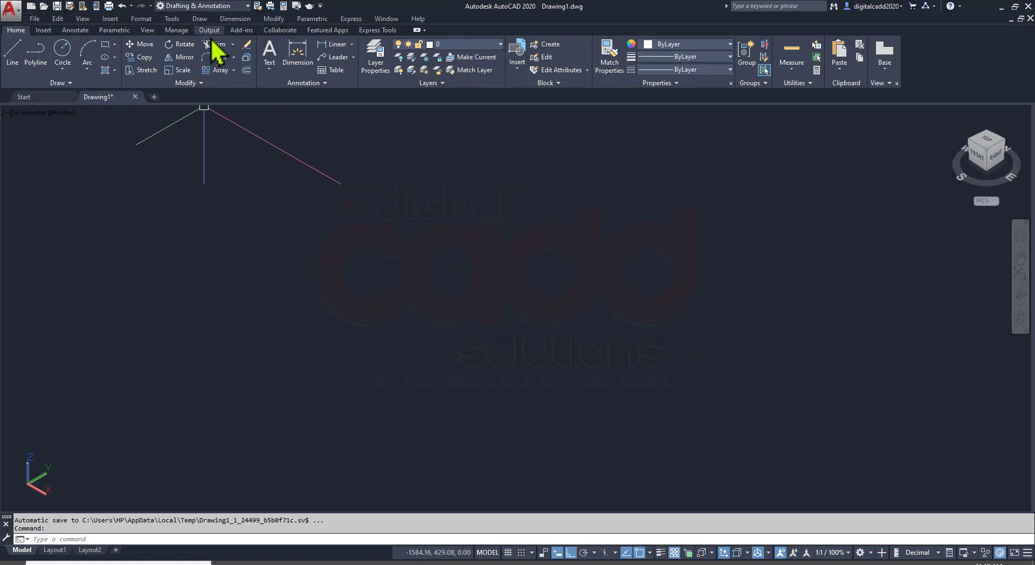
Switch to the assignment PDF and examine the universal coupling's assembly views, its parts list and the fork's detail views.
{"action": "key", "text": "alt+Tab"}
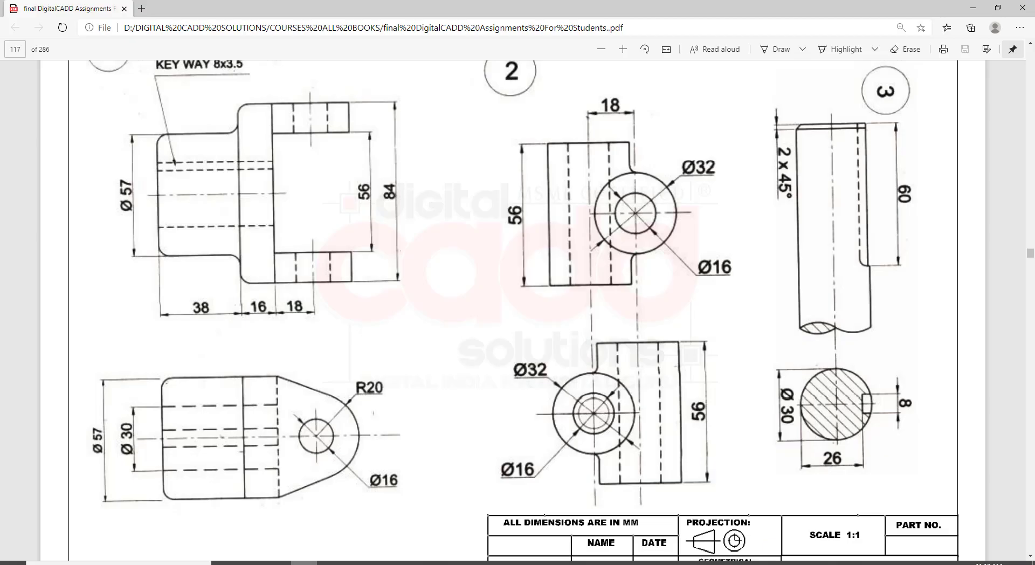
{"action": "scroll", "coordinate": [310, 340], "scroll_direction": "up", "scroll_amount": 15}
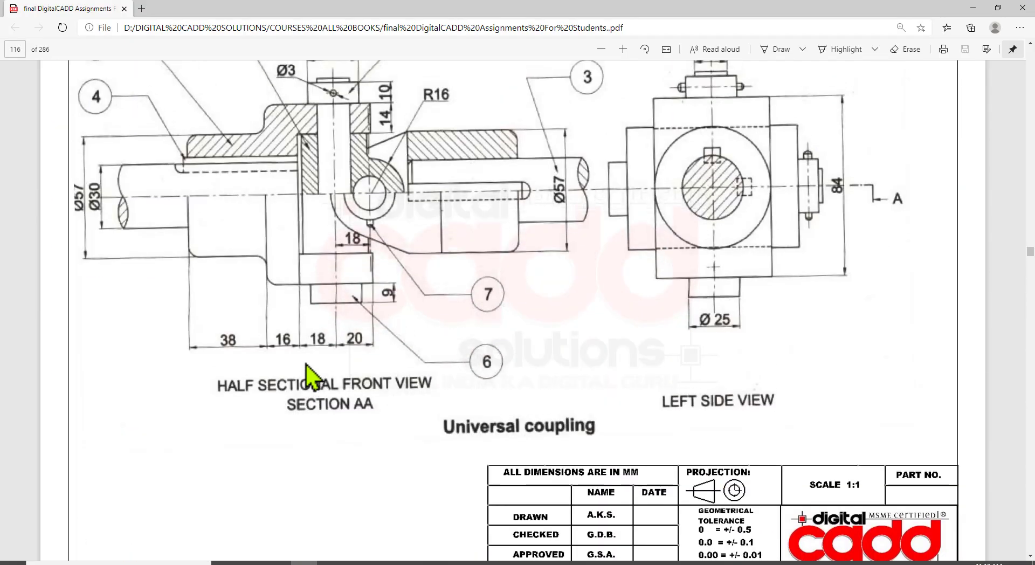
{"action": "scroll", "coordinate": [152, 360], "scroll_direction": "up", "scroll_amount": 4}
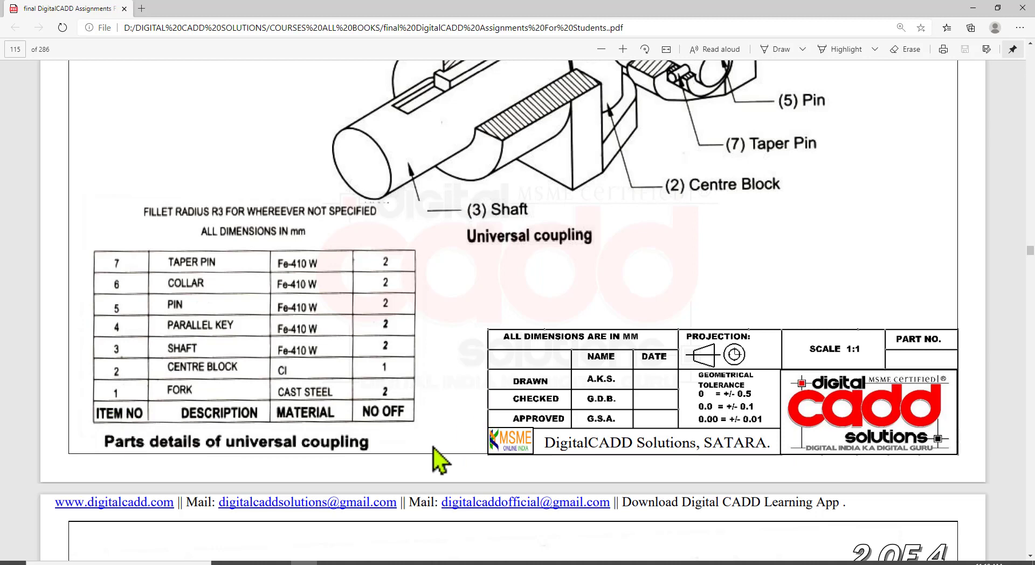
{"action": "scroll", "coordinate": [438, 436], "scroll_direction": "down", "scroll_amount": 20}
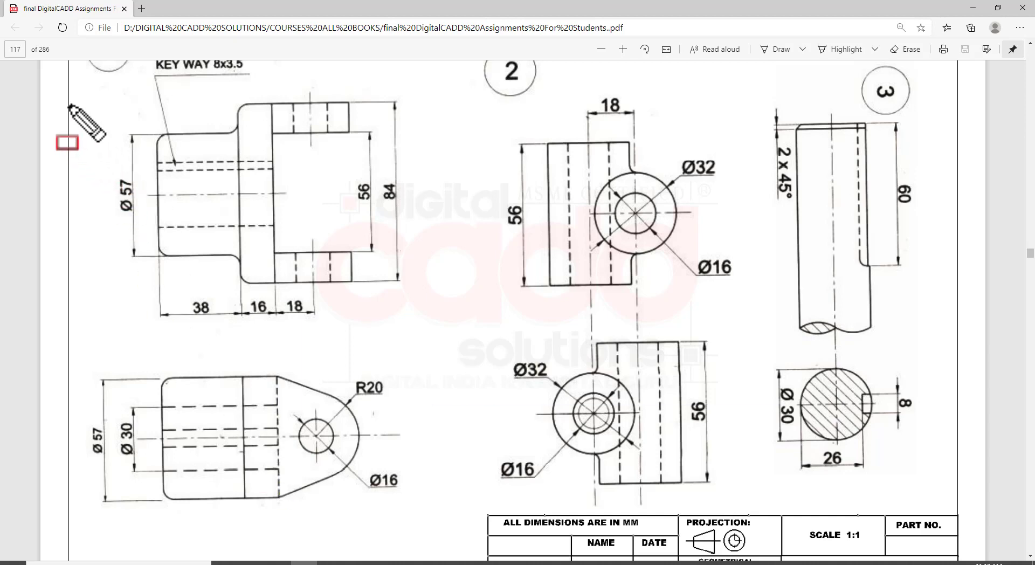
{"action": "left_click_drag", "start_coordinate": [55, 84], "coordinate": [252, 426]}
{"action": "left_click_drag", "start_coordinate": [298, 463], "coordinate": [442, 540]}
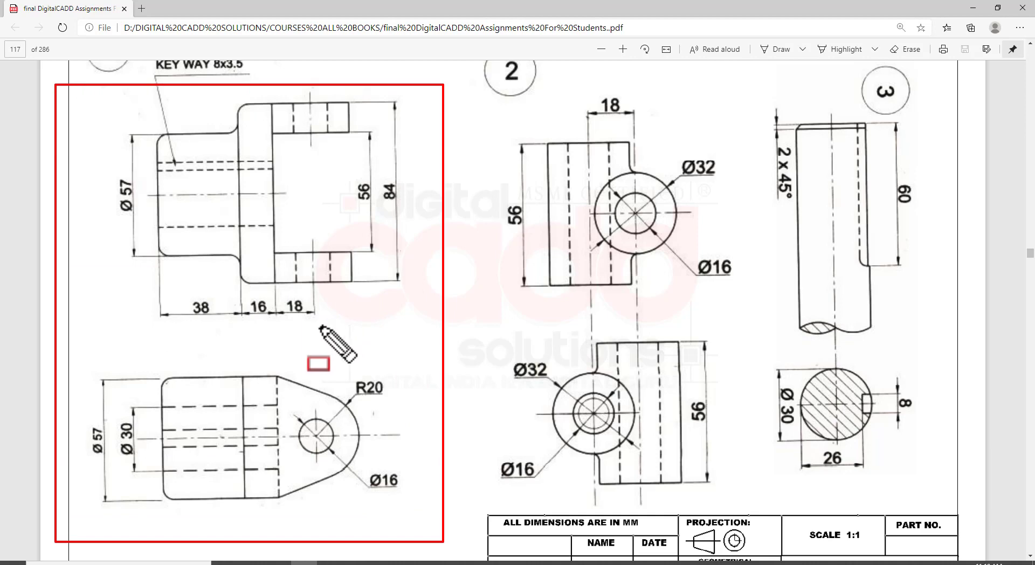
{"action": "mouse_move", "coordinate": [232, 360]}
{"action": "left_mouse_down"}
{"action": "mouse_move", "coordinate": [256, 424]}
{"action": "mouse_move", "coordinate": [366, 518]}
{"action": "mouse_move", "coordinate": [371, 507]}
{"action": "left_mouse_up"}
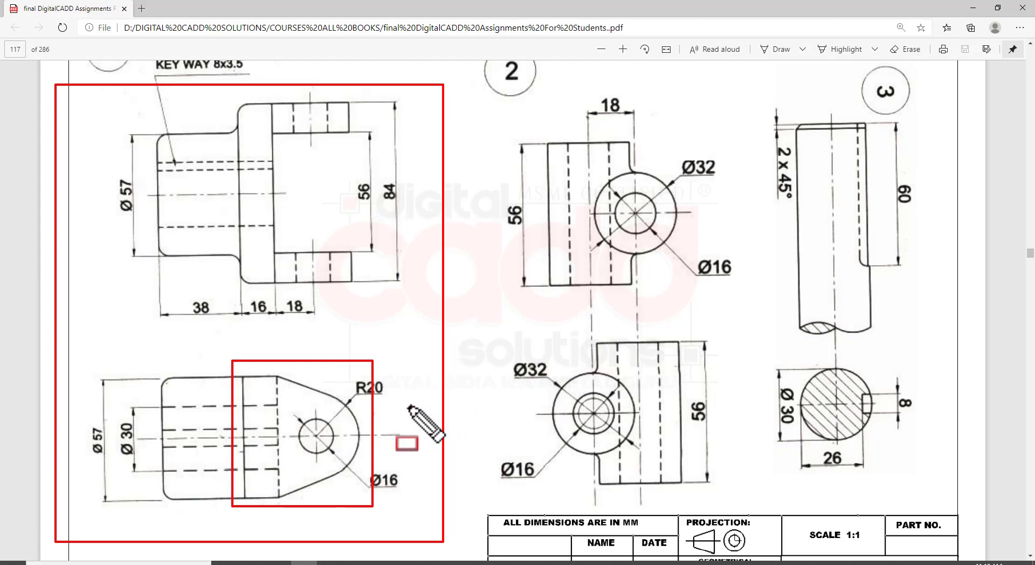
Switch to AutoCAD, activate the 3D Modeling workspace and dock the command line below the drawing area.
{"action": "left_click", "coordinate": [462, 561]}
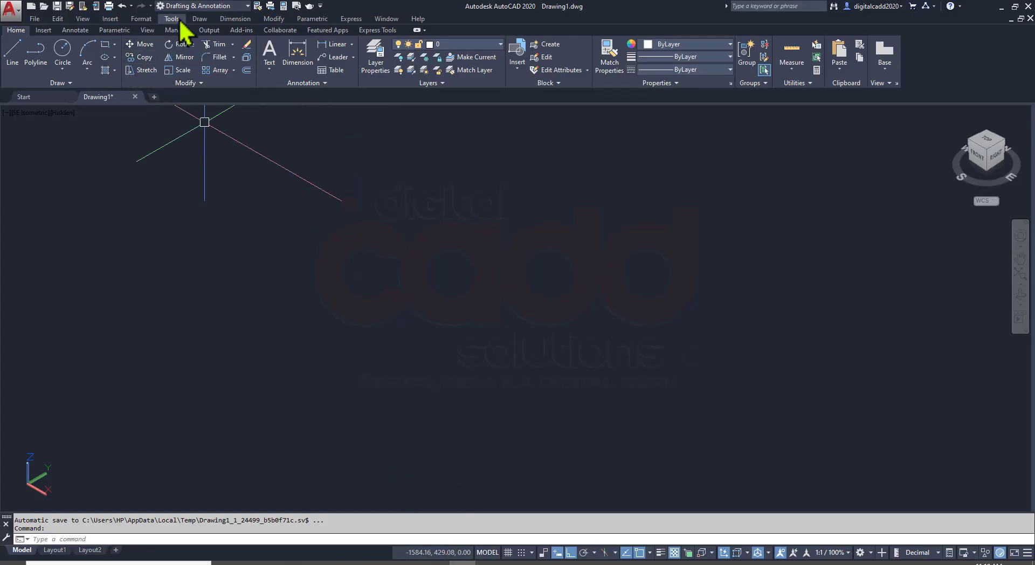
{"action": "left_click", "coordinate": [197, 7]}
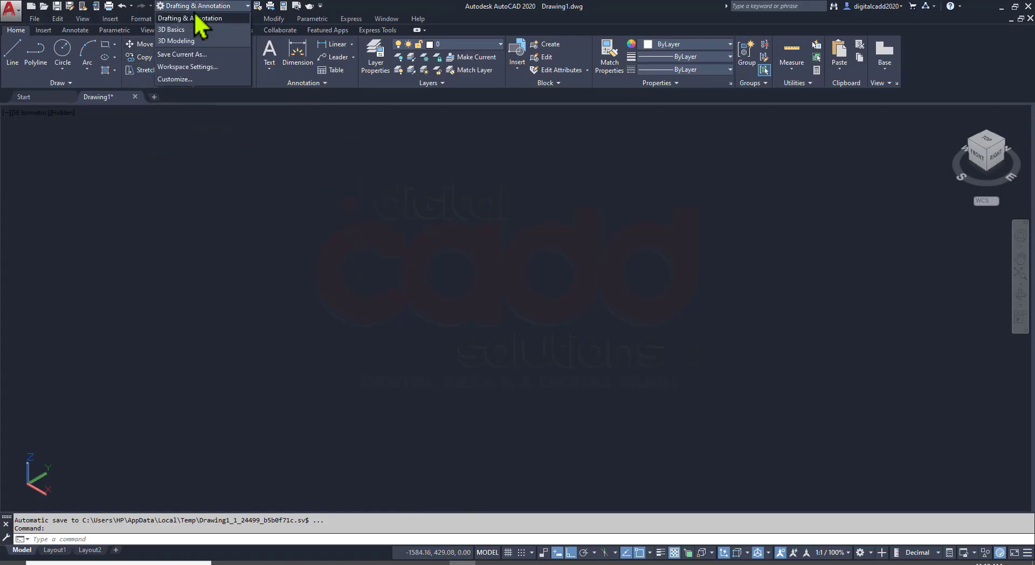
{"action": "left_click", "coordinate": [200, 45]}
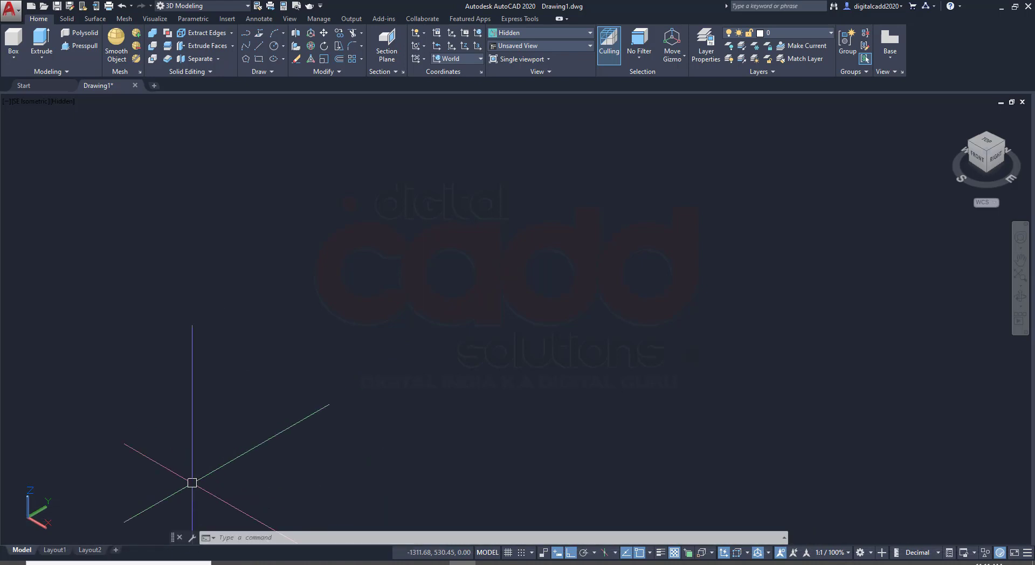
{"action": "left_click_drag", "start_coordinate": [172, 538], "coordinate": [164, 560]}
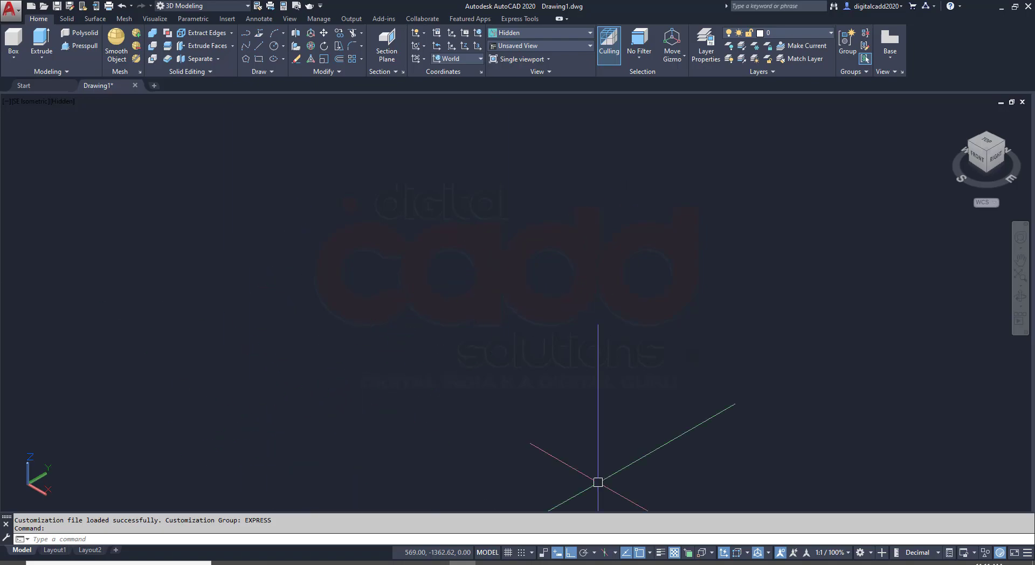
{"action": "left_click", "coordinate": [304, 562]}
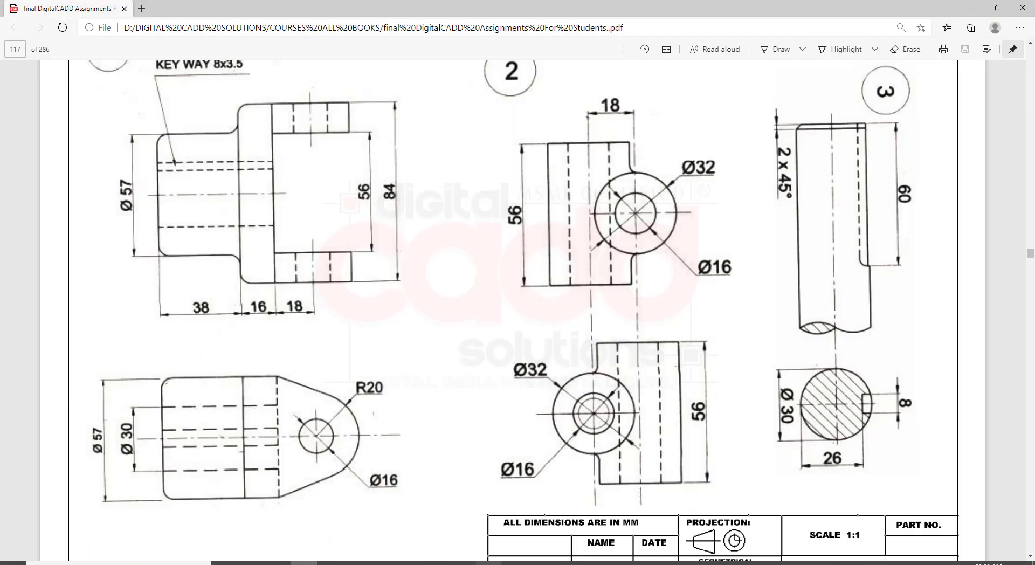
{"action": "left_click", "coordinate": [488, 563]}
{"action": "left_click", "coordinate": [489, 562]}
{"action": "left_click", "coordinate": [489, 562]}
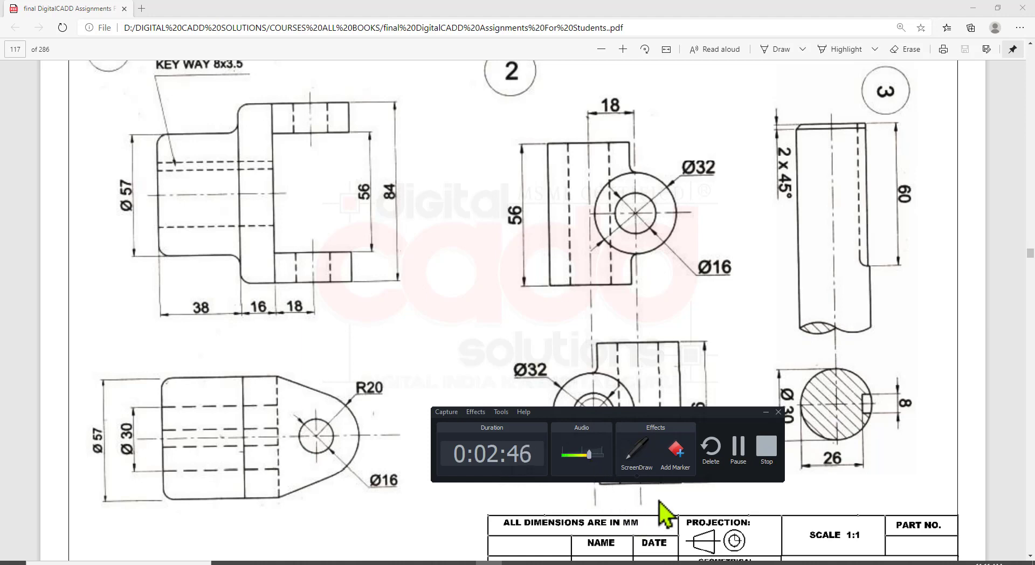
{"action": "left_click", "coordinate": [765, 413]}
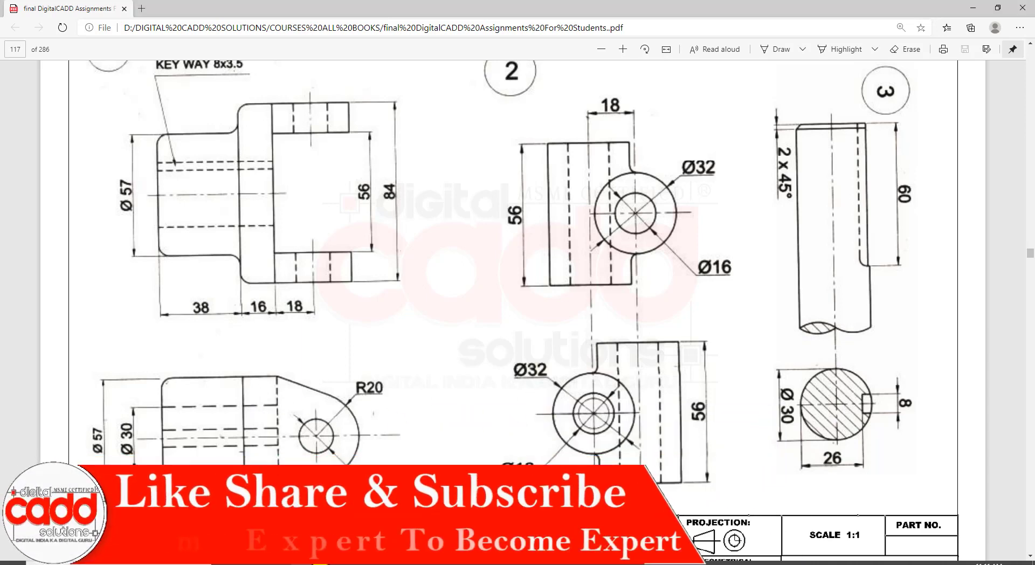
Return to AutoCAD and set the viewport to the Top view with the 2D Wireframe visual style.
{"action": "key", "text": "alt+Tab"}
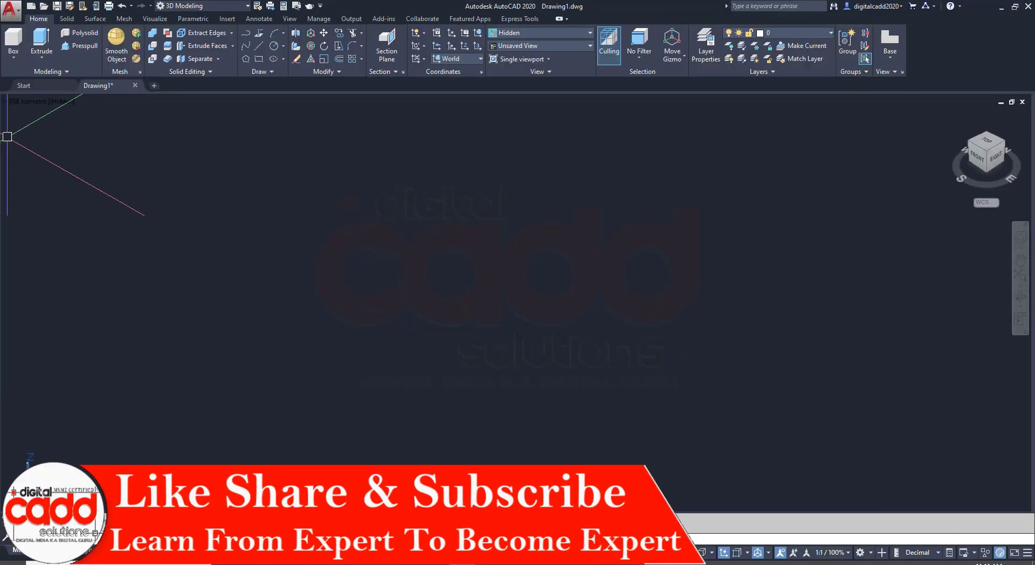
{"action": "left_click", "coordinate": [36, 102]}
{"action": "left_click", "coordinate": [54, 129]}
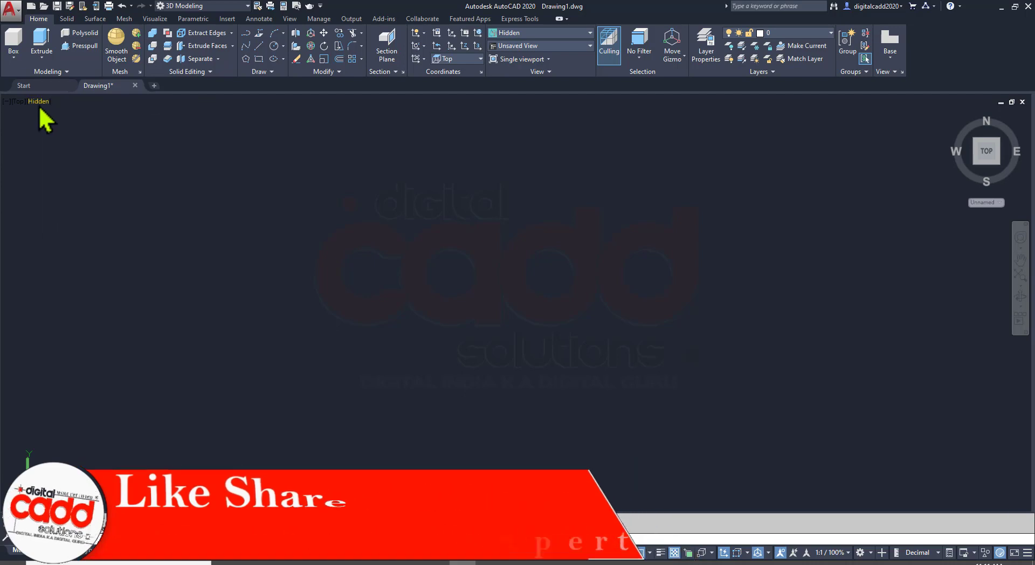
{"action": "left_click", "coordinate": [38, 104]}
{"action": "left_click", "coordinate": [70, 127]}
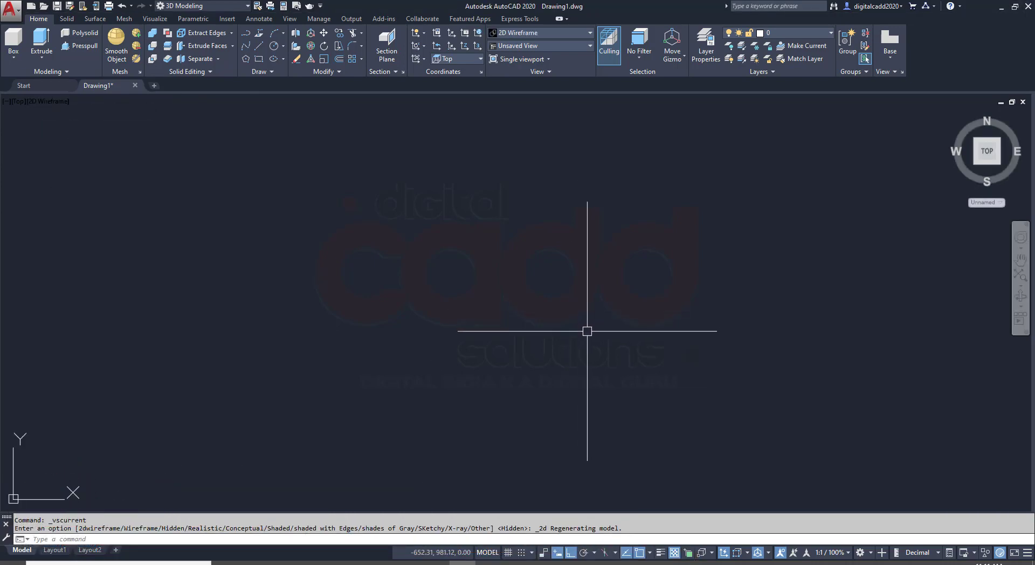
Switch to the assignment PDF and examine the width and height of the fork's middle section in both views.
{"action": "key", "text": "alt+Tab"}
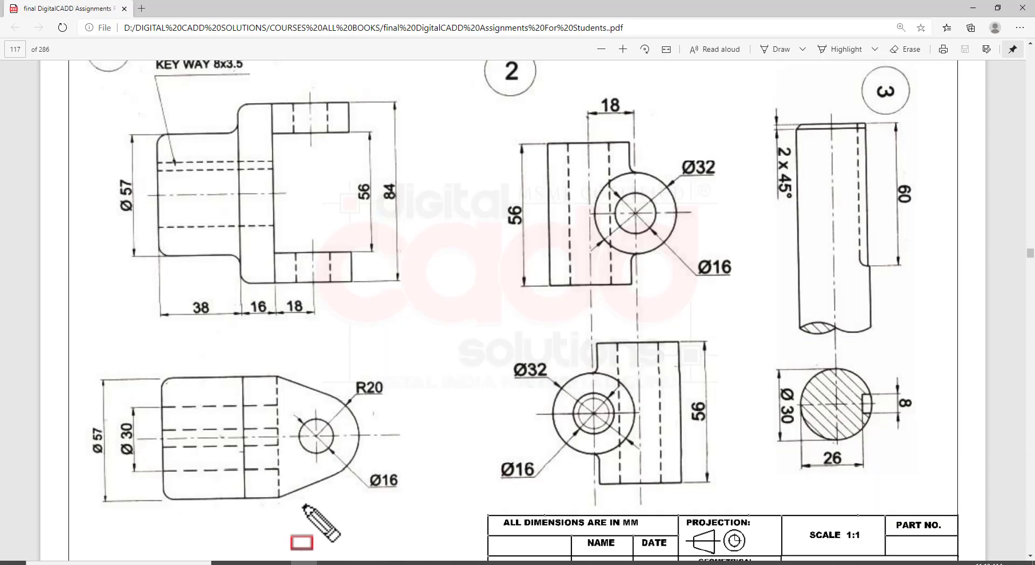
{"action": "left_click_drag", "start_coordinate": [243, 487], "coordinate": [275, 488]}
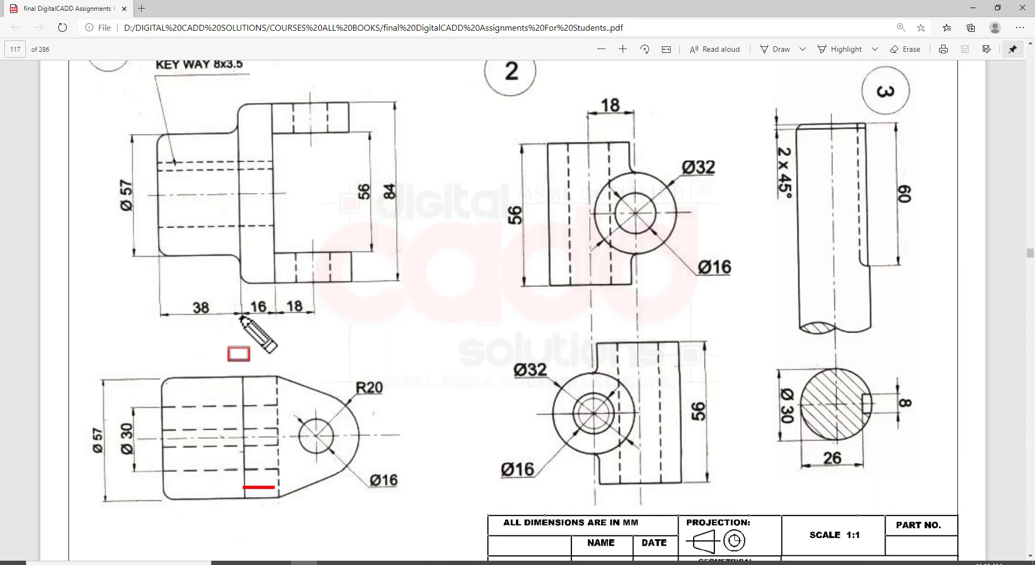
{"action": "left_click_drag", "start_coordinate": [243, 296], "coordinate": [270, 317]}
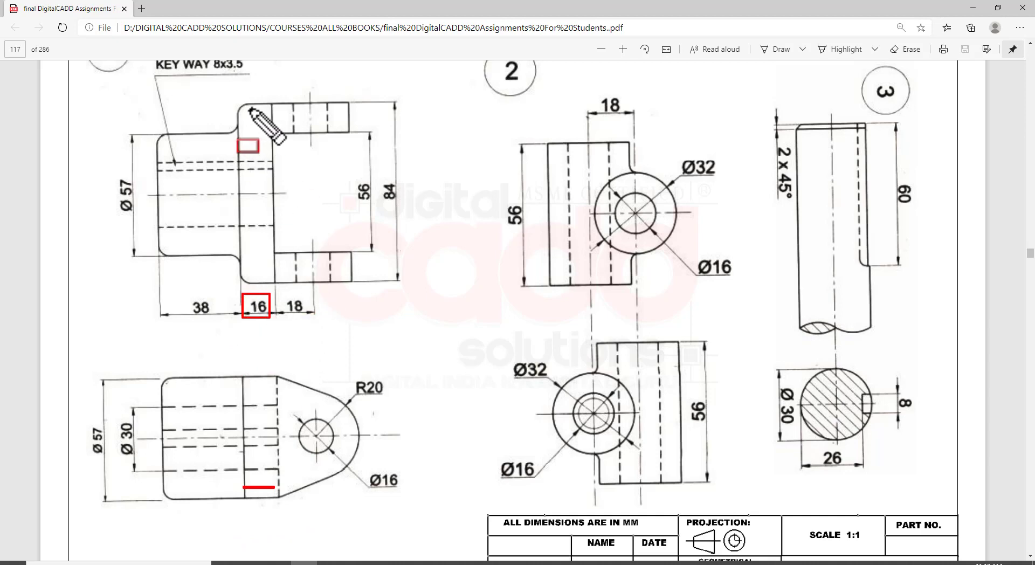
{"action": "left_click_drag", "start_coordinate": [251, 102], "coordinate": [251, 278]}
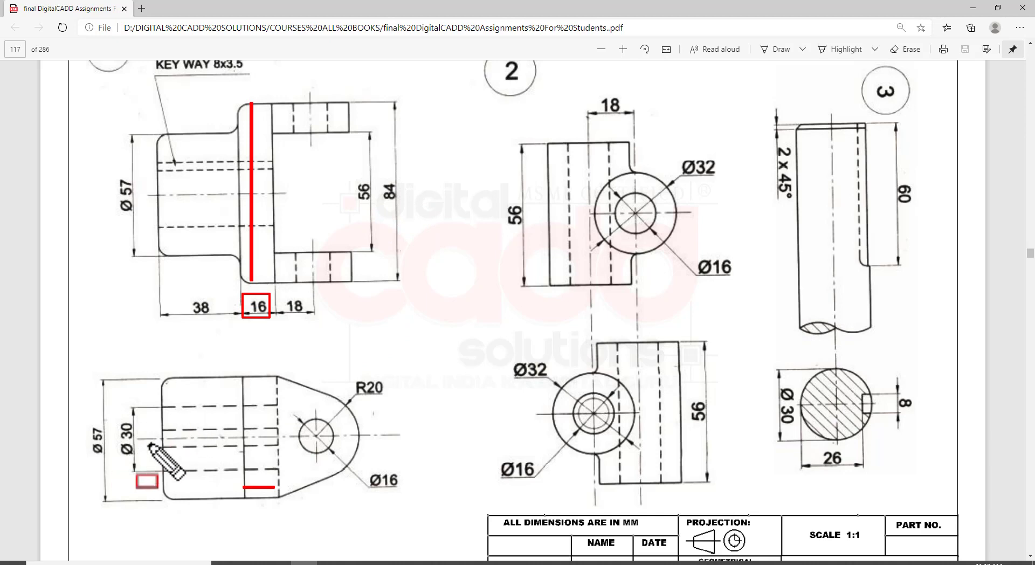
{"action": "left_click_drag", "start_coordinate": [258, 376], "coordinate": [258, 499]}
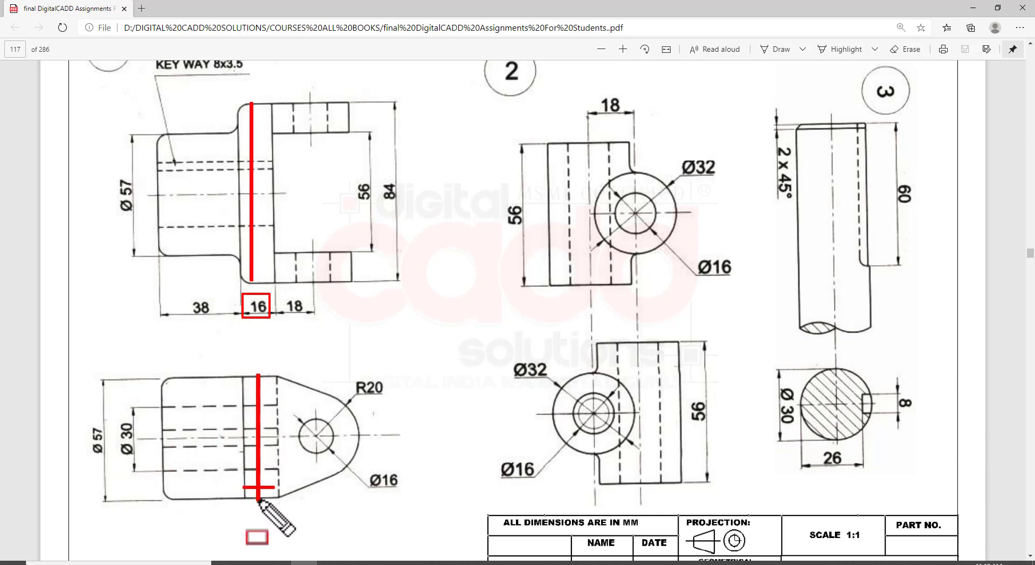
{"action": "left_click_drag", "start_coordinate": [77, 414], "coordinate": [116, 469]}
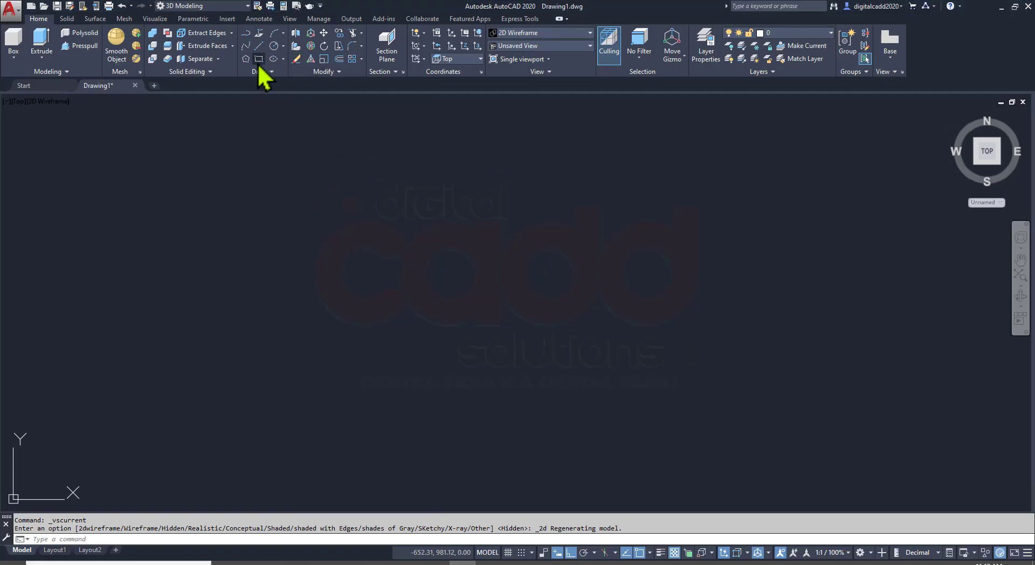
Draw a rectangle 16 mm wide and 57 mm high in AutoCAD and explode it into separate lines.
{"action": "left_click", "coordinate": [258, 59]}
{"action": "left_click", "coordinate": [380, 427]}
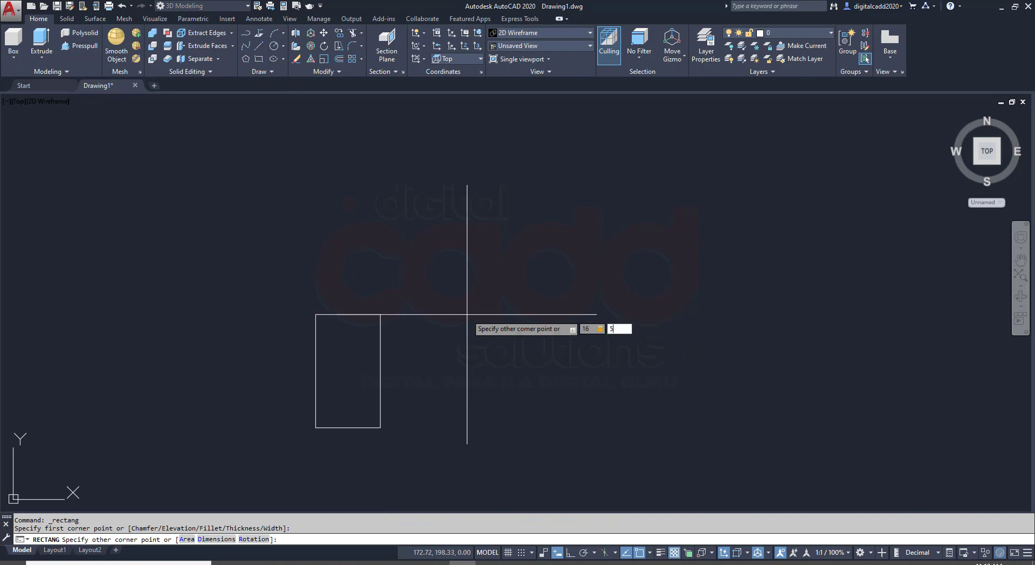
{"action": "key", "text": "Return"}
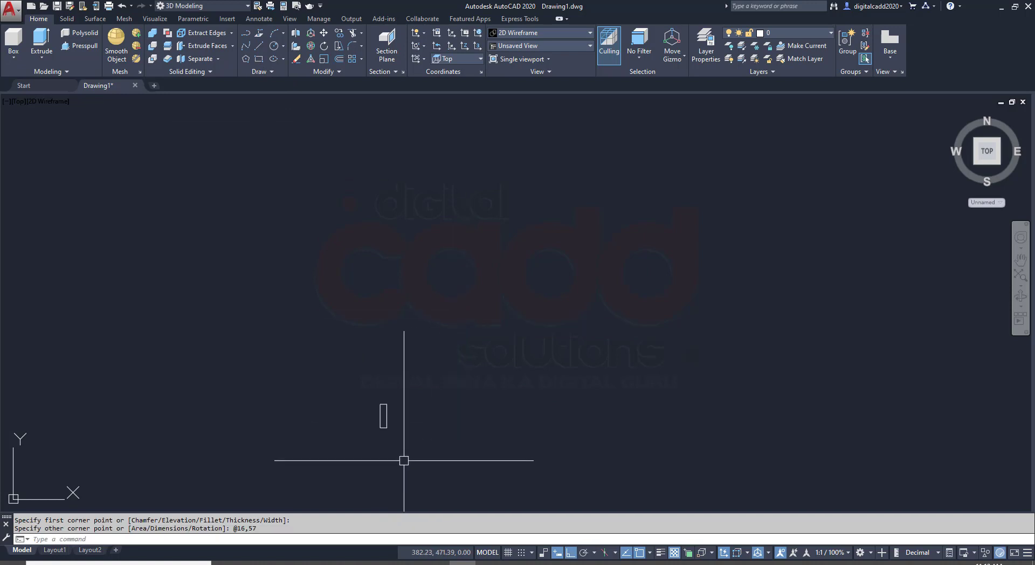
{"action": "scroll", "coordinate": [370, 427], "scroll_direction": "up", "scroll_amount": 5}
{"action": "left_click", "coordinate": [411, 272]}
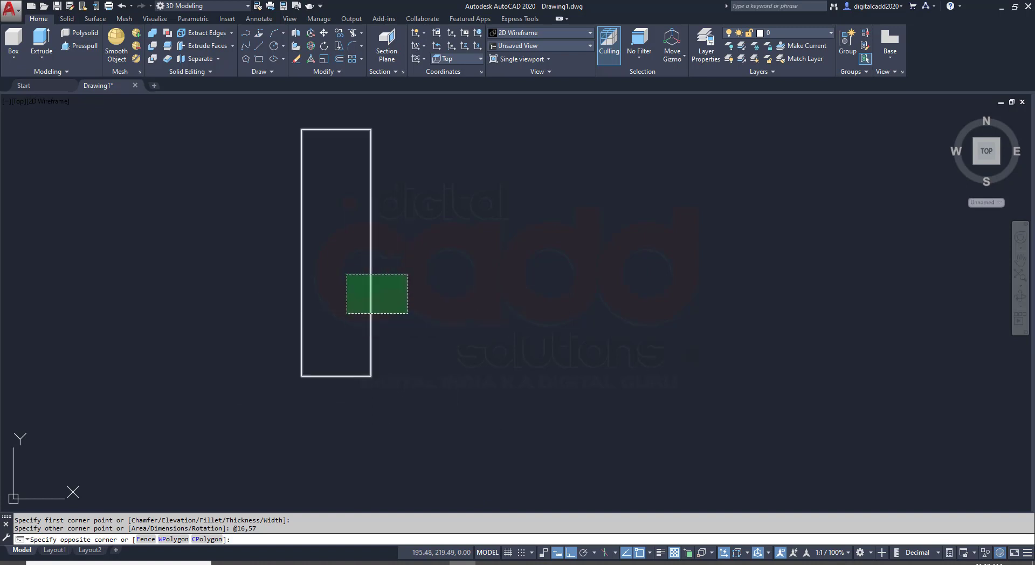
{"action": "left_click", "coordinate": [339, 321]}
{"action": "key", "text": "Return"}
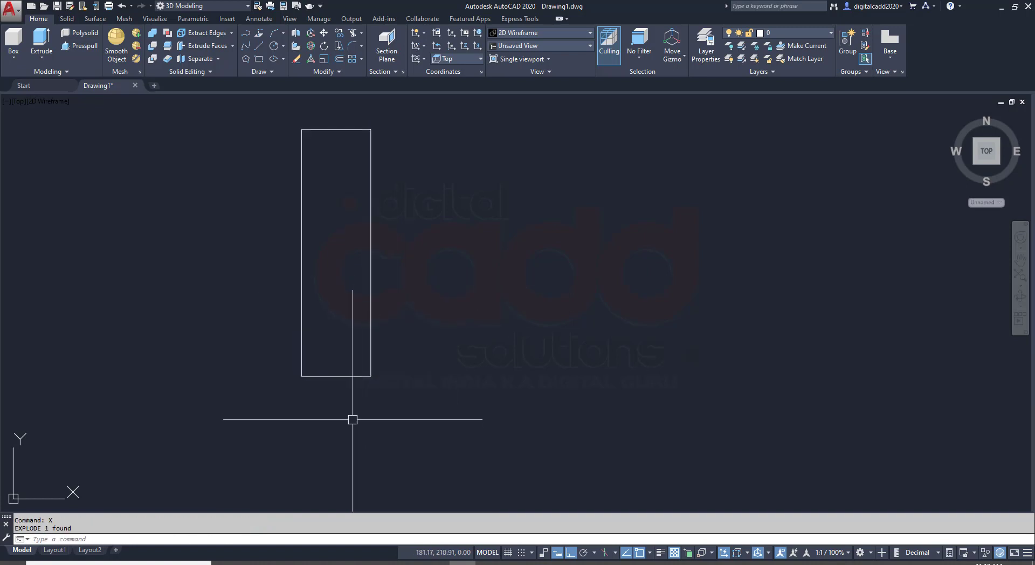
Check the hole's centre distance in the assignment PDF and offset the rectangle's right edge 18 mm outward to the right in AutoCAD.
{"action": "middle_click_drag", "start_coordinate": [349, 427], "coordinate": [320, 468]}
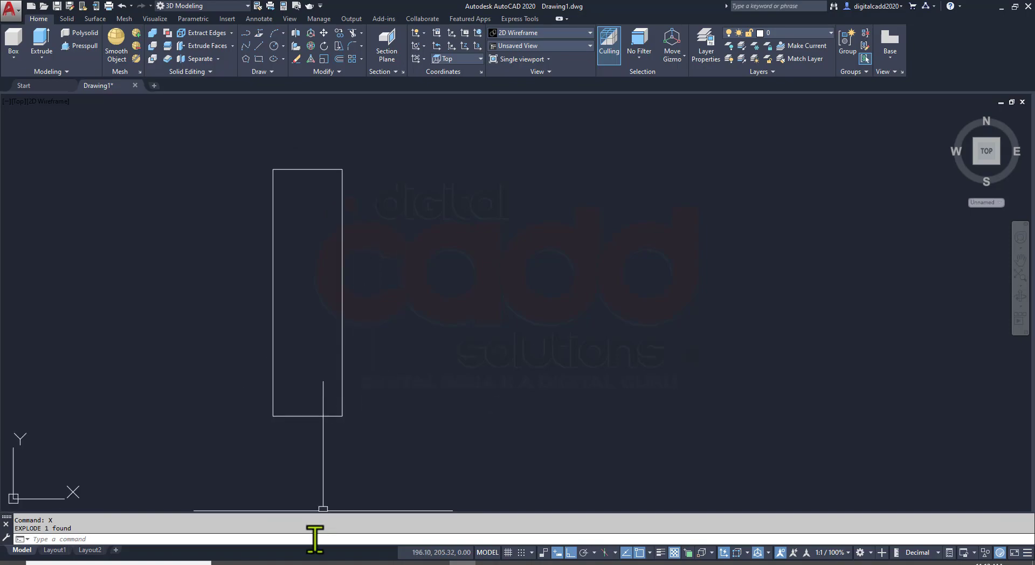
{"action": "left_click", "coordinate": [312, 562]}
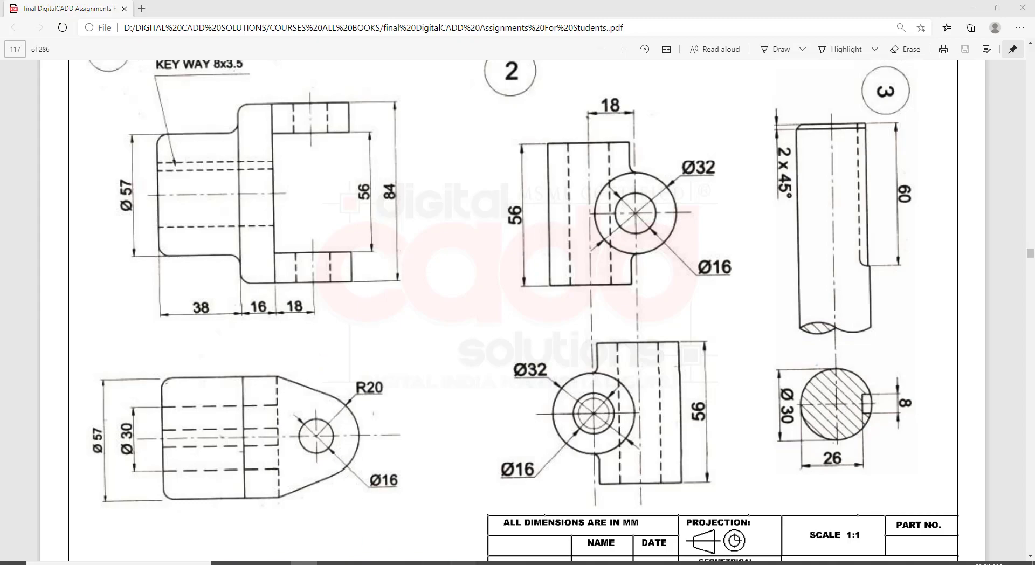
{"action": "left_click", "coordinate": [462, 562]}
{"action": "type", "text": "o"}
{"action": "key", "text": "Return"}
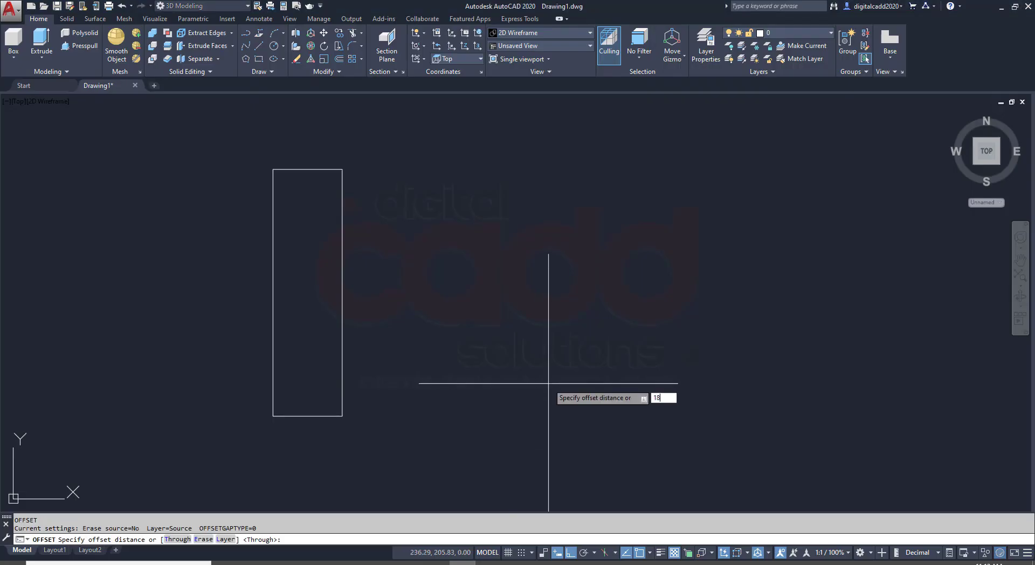
{"action": "key", "text": "Return"}
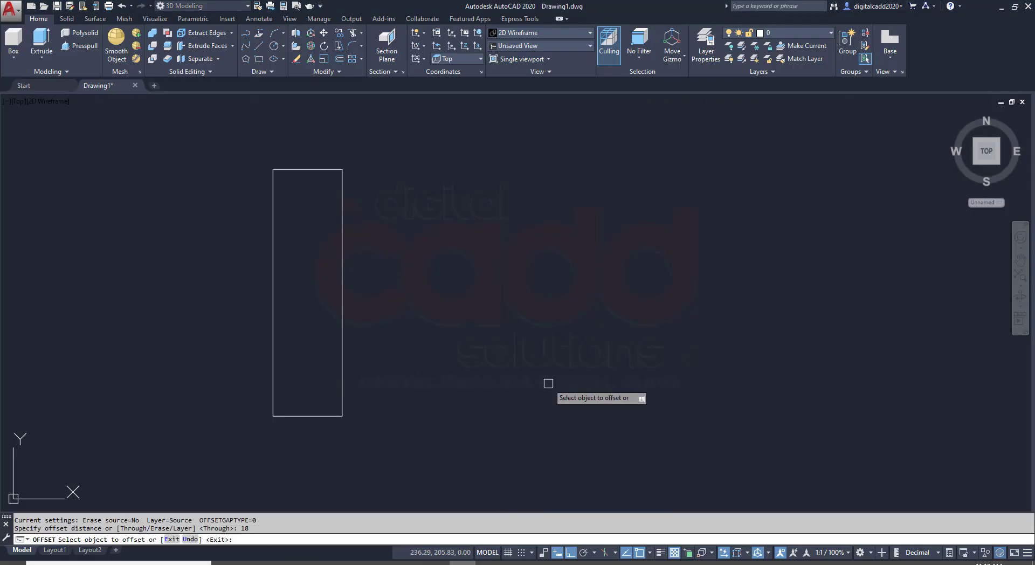
{"action": "left_click", "coordinate": [345, 212]}
{"action": "left_click", "coordinate": [481, 230]}
{"action": "key", "text": "Return"}
Enable all object snap modes and draw a circle of radius 20 mm centred on the midpoint of the offset line.
{"action": "type", "text": "c"}
{"action": "key", "text": "Return"}
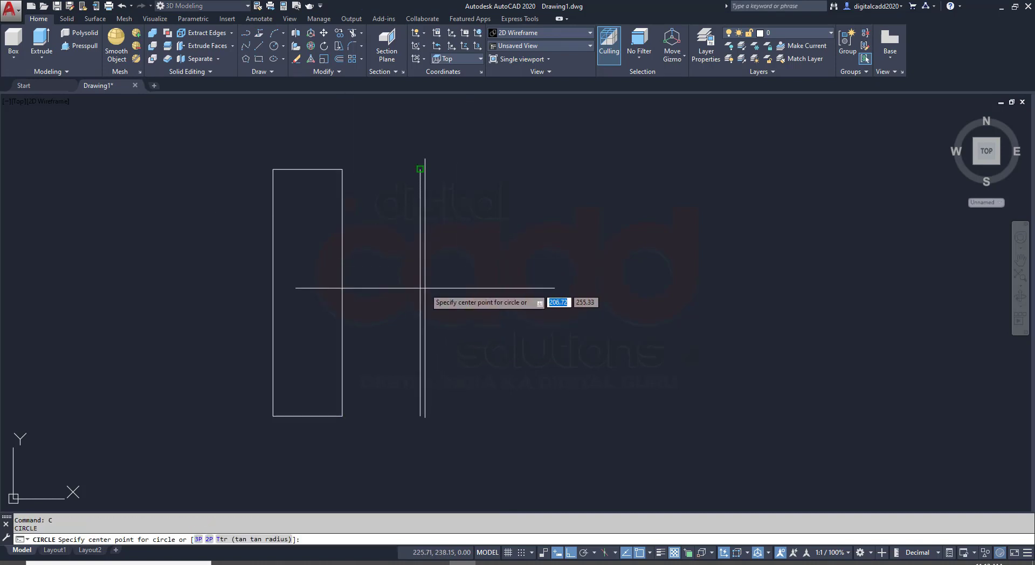
{"action": "left_click", "coordinate": [650, 553]}
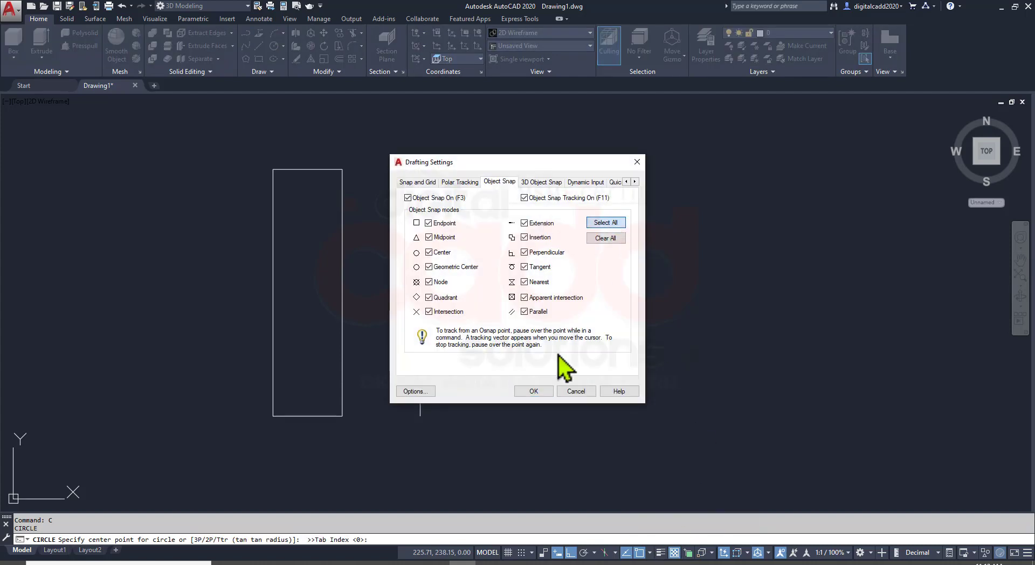
{"action": "left_click", "coordinate": [534, 391]}
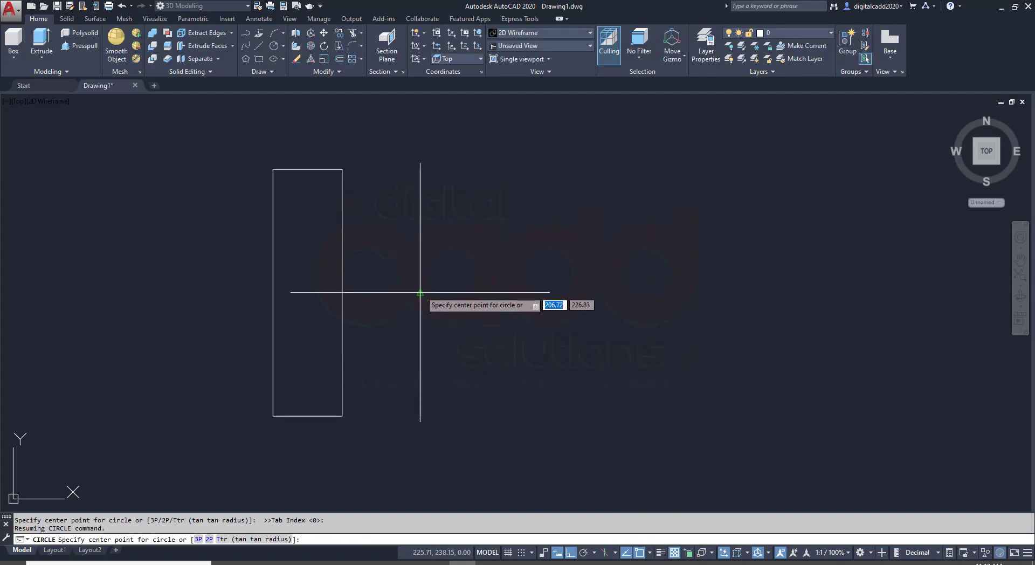
{"action": "left_click", "coordinate": [420, 293]}
{"action": "left_click", "coordinate": [304, 563]}
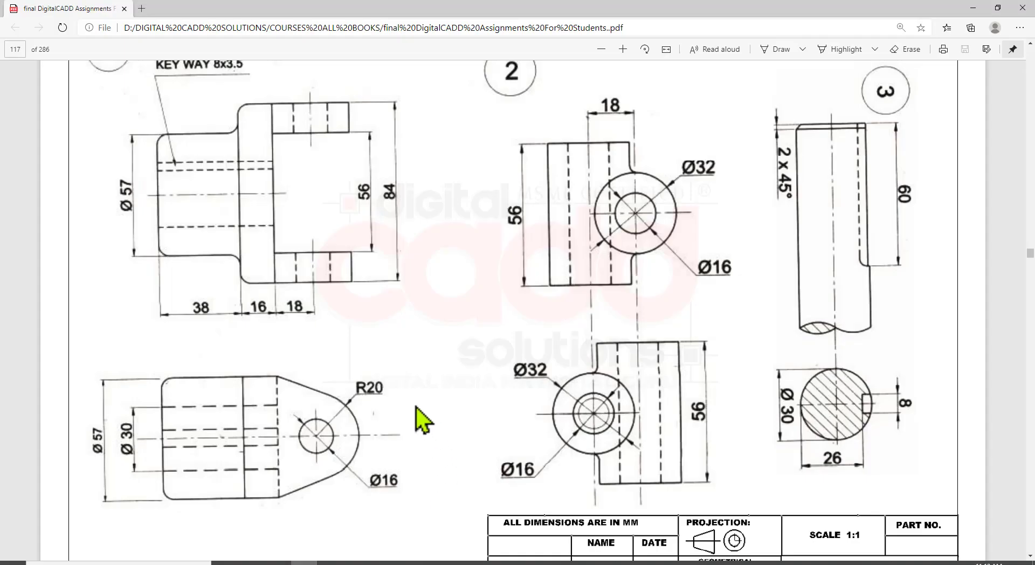
{"action": "left_click", "coordinate": [462, 563]}
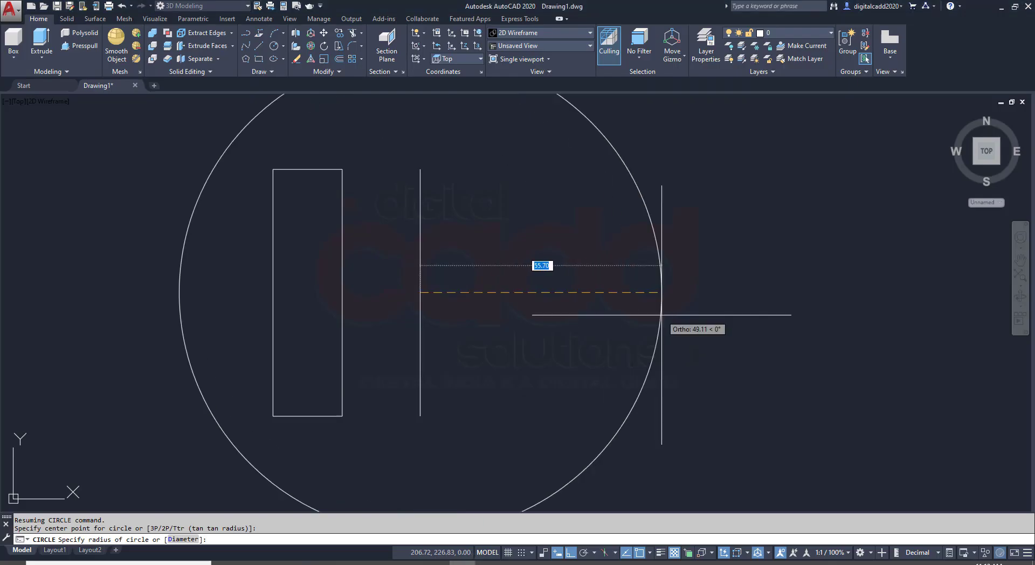
{"action": "type", "text": "20"}
{"action": "key", "text": "Return"}
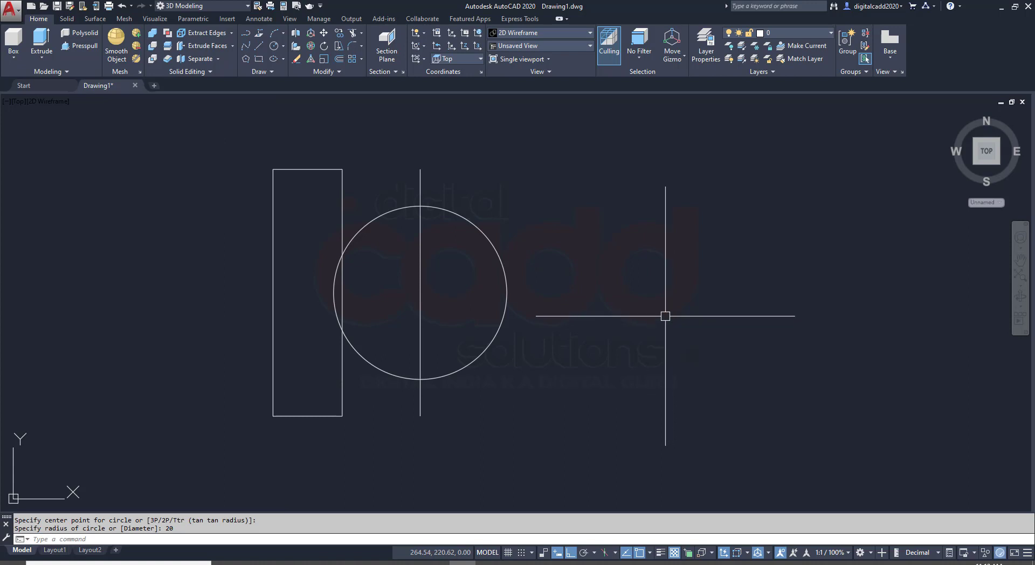
Draw two lines from the rectangle's right corners tangent to the lower and upper sides of the circle.
{"action": "type", "text": "l"}
{"action": "key", "text": "Return"}
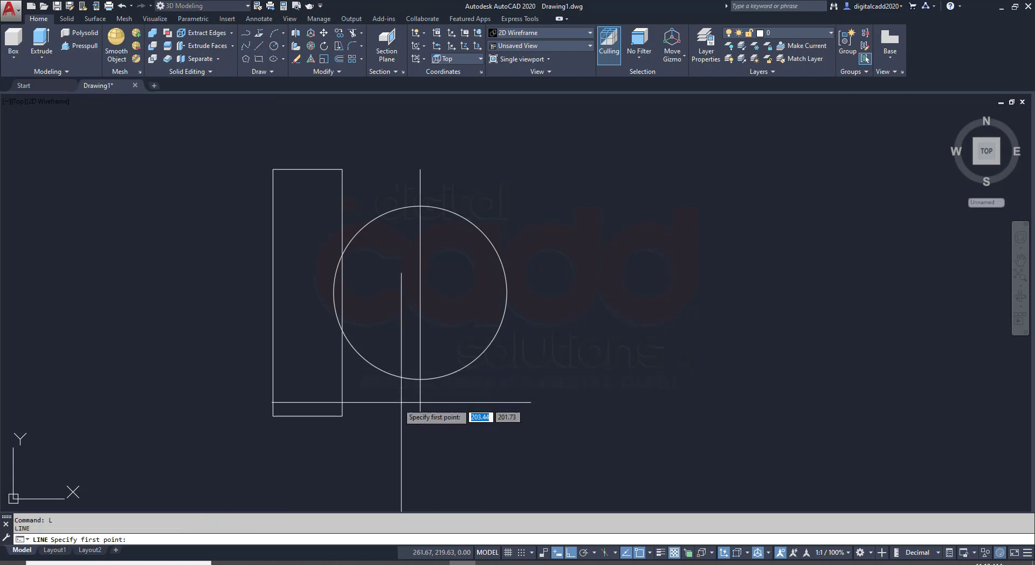
{"action": "left_click", "coordinate": [343, 416]}
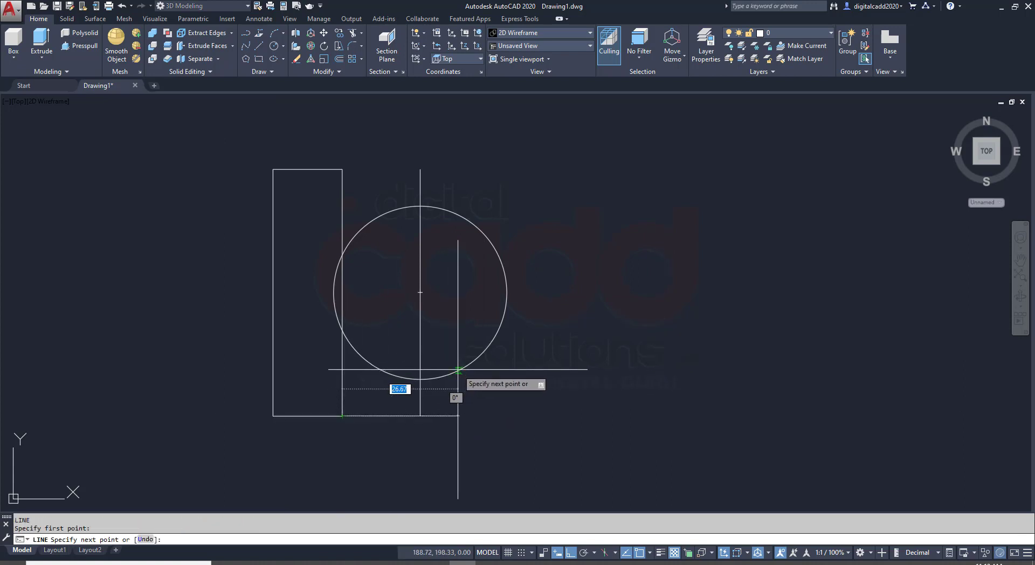
{"action": "left_click", "coordinate": [446, 375]}
{"action": "key", "text": "Return"}
{"action": "key", "text": "Return"}
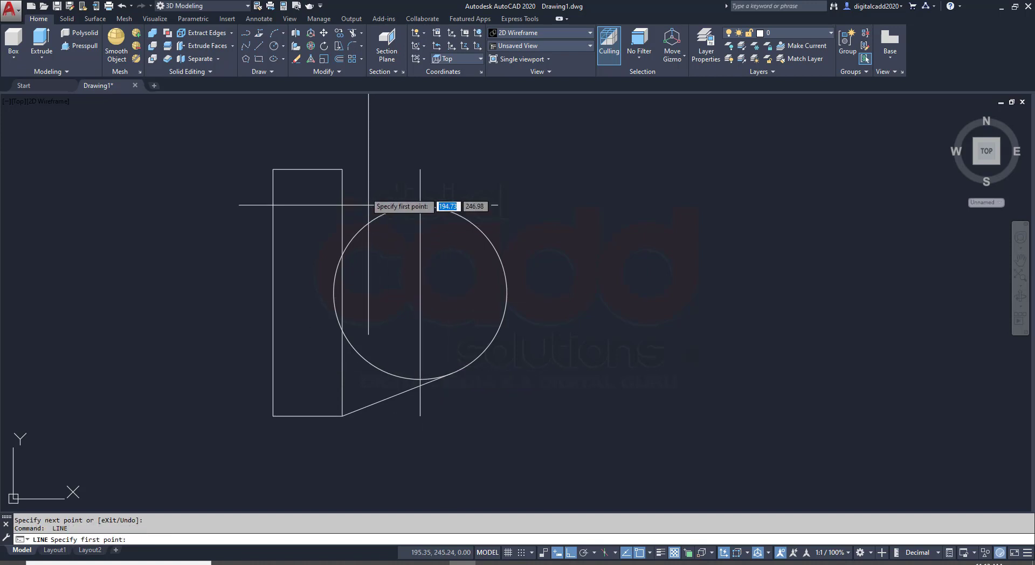
{"action": "left_click", "coordinate": [342, 169]}
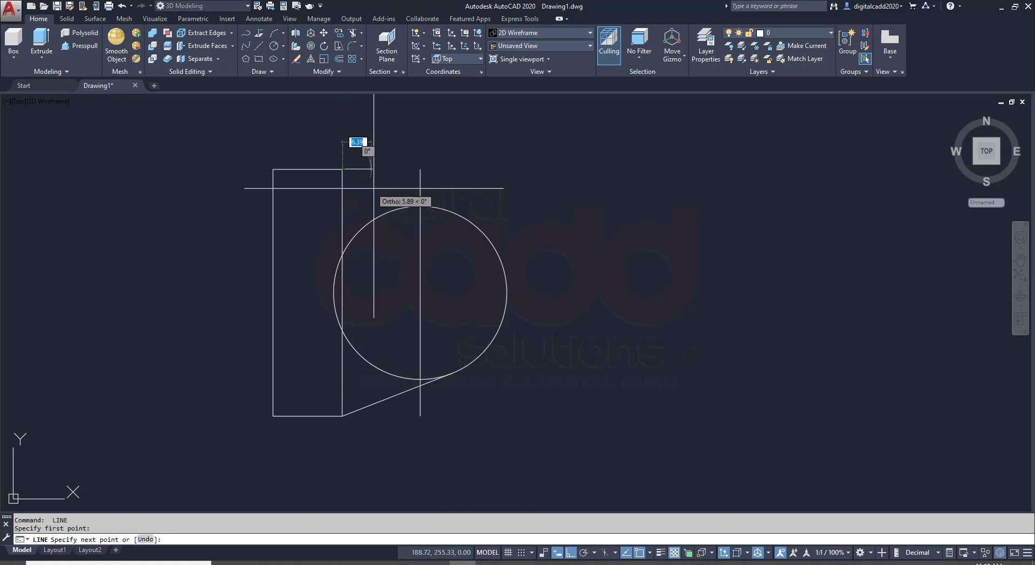
{"action": "left_click", "coordinate": [449, 211]}
{"action": "key", "text": "Return"}
Erase the vertical construction line through the circle's centre.
{"action": "left_click", "coordinate": [442, 248]}
{"action": "left_click", "coordinate": [391, 279]}
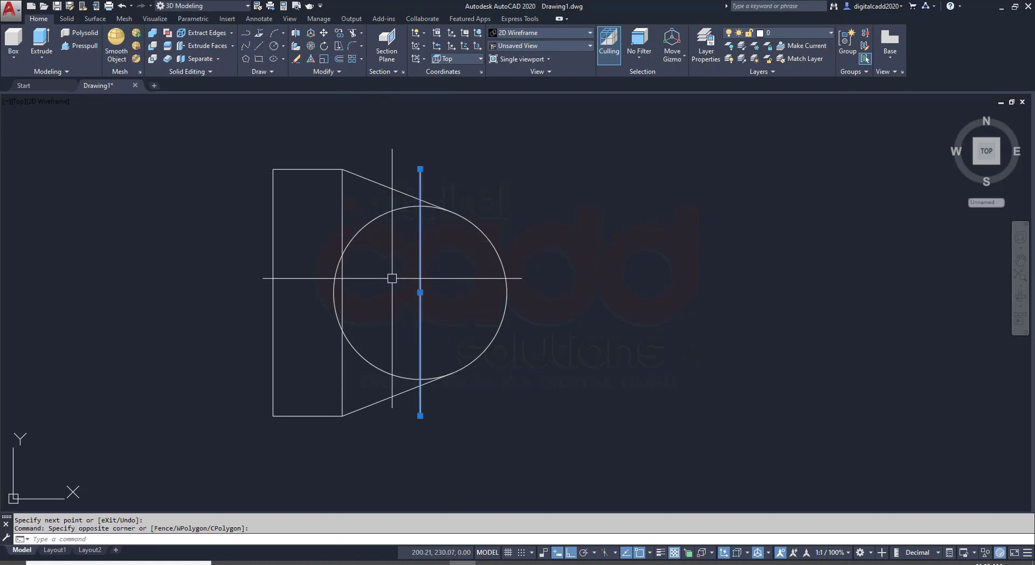
{"action": "type", "text": "e"}
{"action": "key", "text": "Return"}
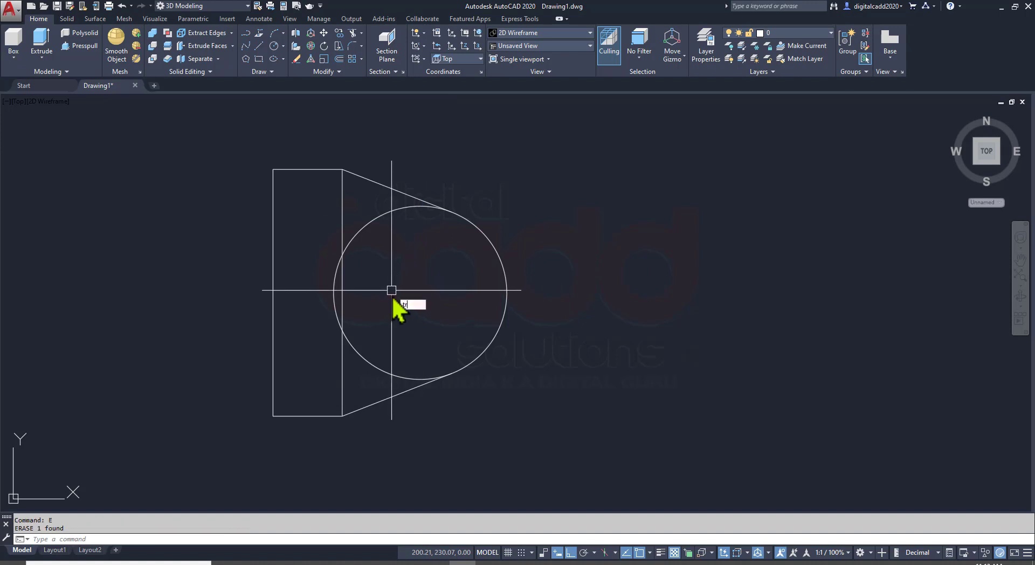
Trim away the part of the circle that lies inside the profile between the two tangent lines.
{"action": "key", "text": "Return"}
{"action": "key", "text": "Return"}
{"action": "left_click", "coordinate": [337, 274]}
{"action": "left_click", "coordinate": [370, 225]}
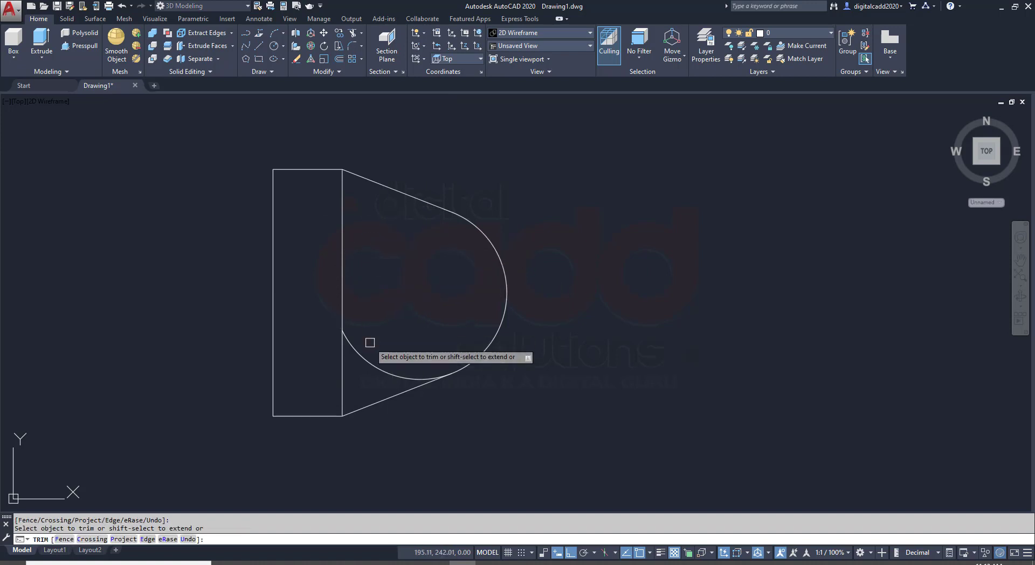
{"action": "left_click", "coordinate": [373, 363]}
{"action": "key", "text": "Return"}
Check the hole size in the assignment PDF and draw a 16 mm diameter circle concentric with the profile's rounded end.
{"action": "middle_click_drag", "start_coordinate": [434, 362], "coordinate": [454, 358]}
{"action": "left_click", "coordinate": [304, 563]}
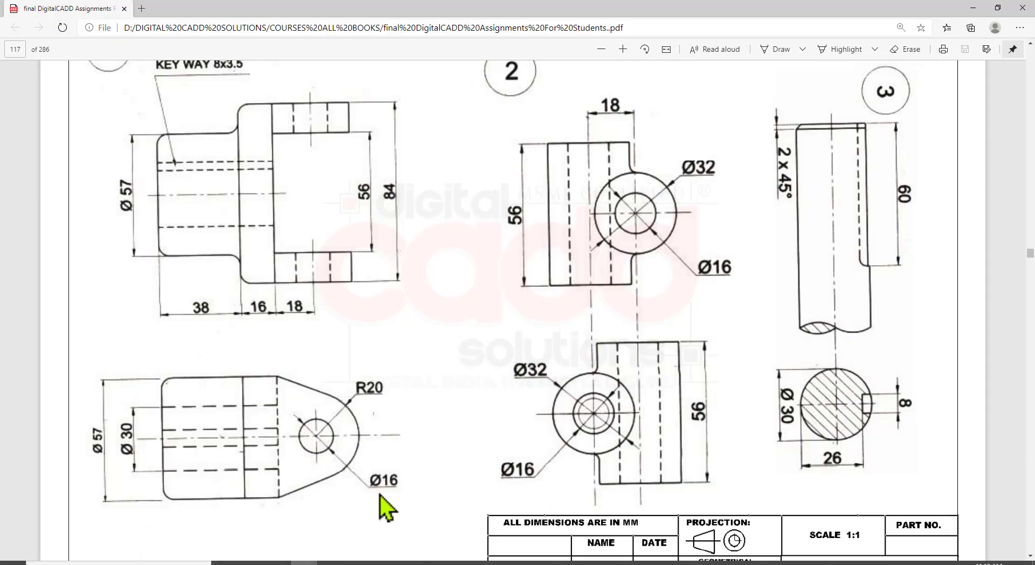
{"action": "left_click", "coordinate": [489, 563]}
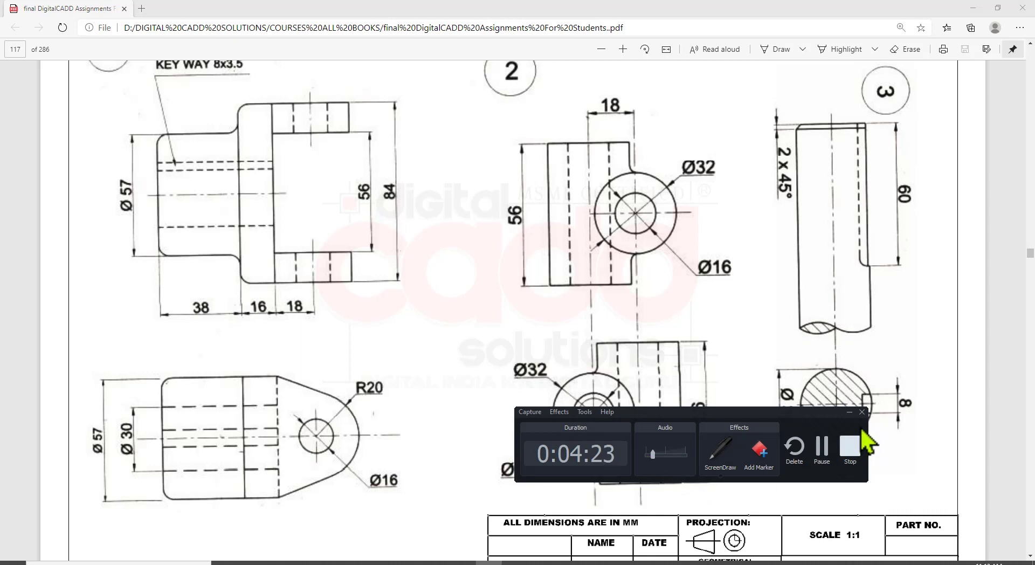
{"action": "left_click", "coordinate": [849, 412]}
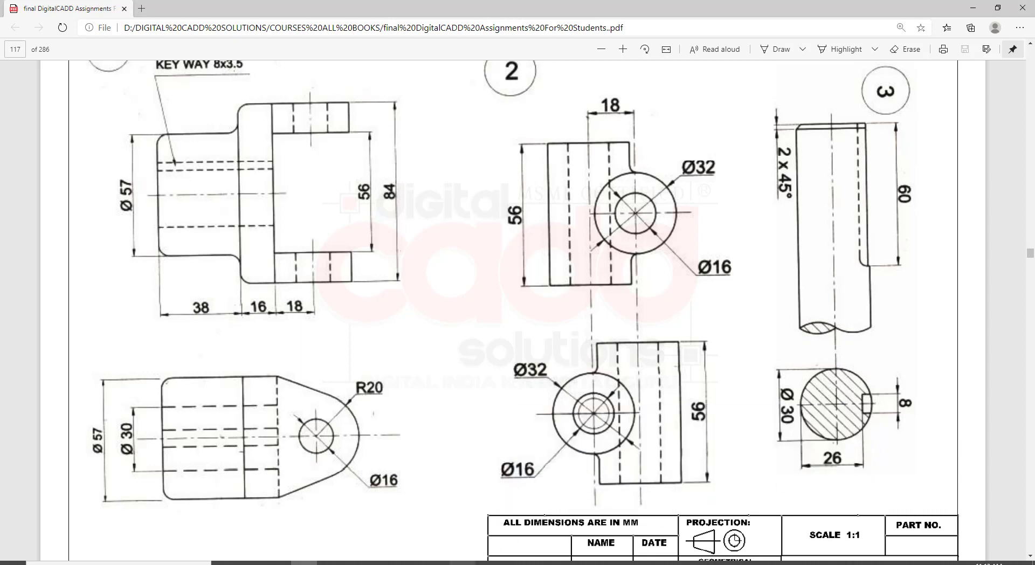
{"action": "key", "text": "alt+Tab"}
{"action": "key", "text": "Escape"}
{"action": "type", "text": "c"}
{"action": "key", "text": "Return"}
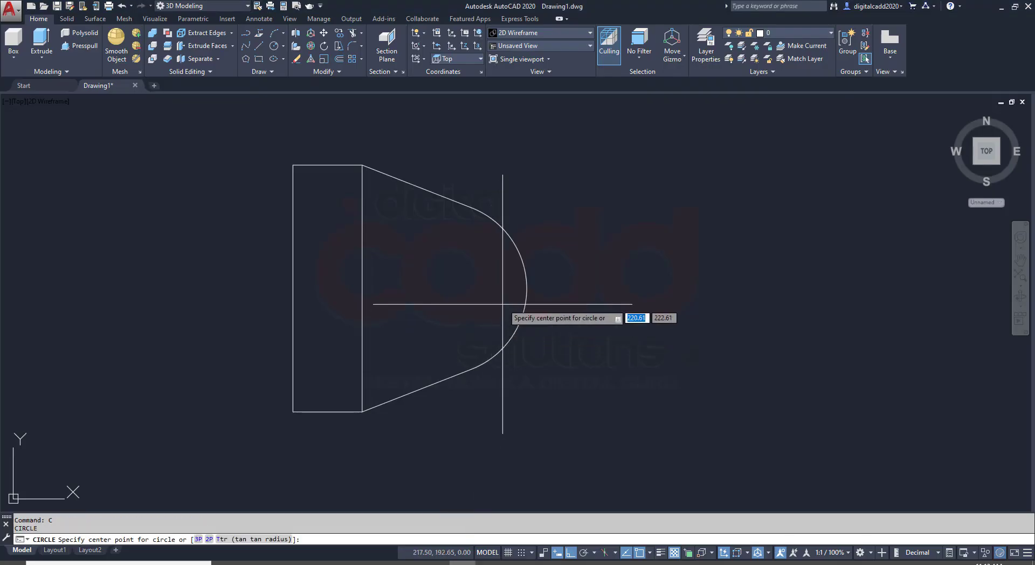
{"action": "left_click", "coordinate": [441, 288]}
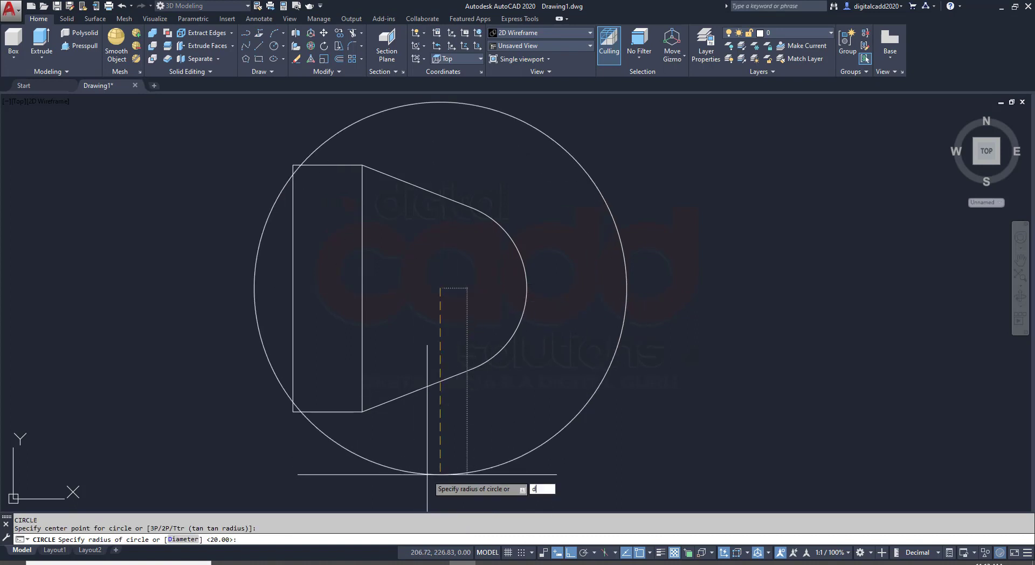
{"action": "type", "text": "d"}
{"action": "key", "text": "Return"}
{"action": "key", "text": "Return"}
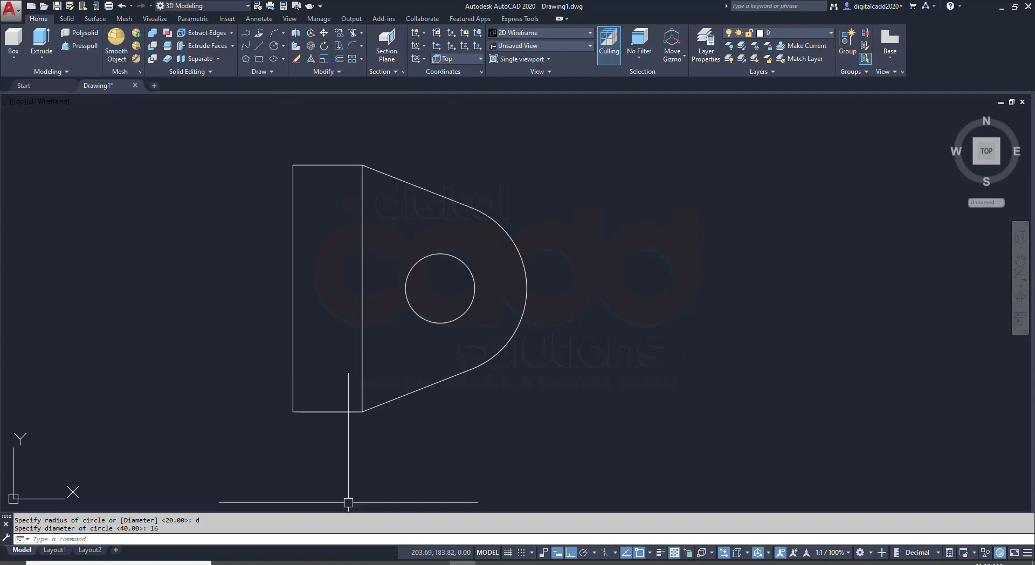
Check the hub's diameter in the assignment PDF, return to AutoCAD and set the viewport to the SE Isometric view.
{"action": "left_click", "coordinate": [304, 562]}
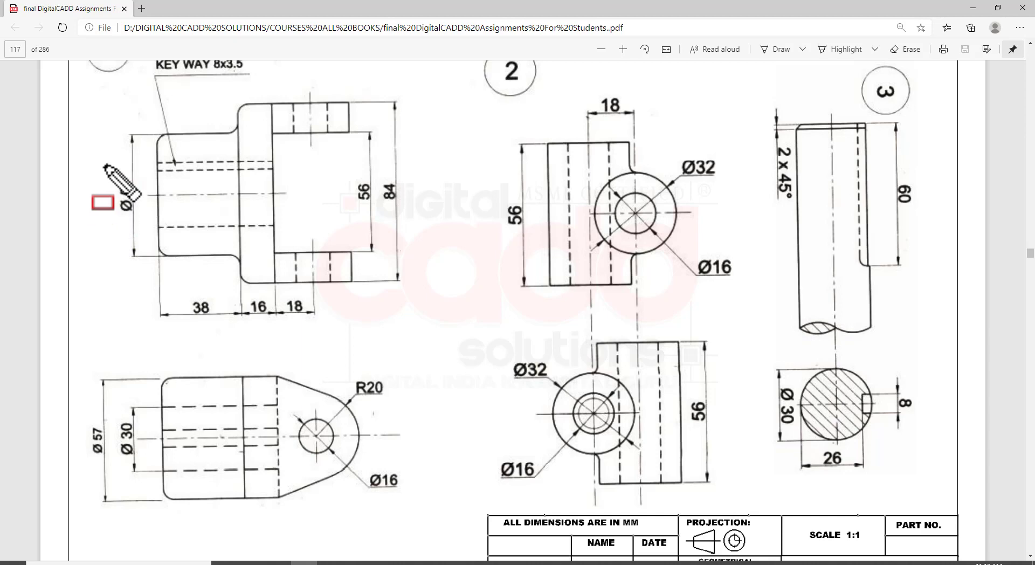
{"action": "left_click_drag", "start_coordinate": [104, 165], "coordinate": [145, 220]}
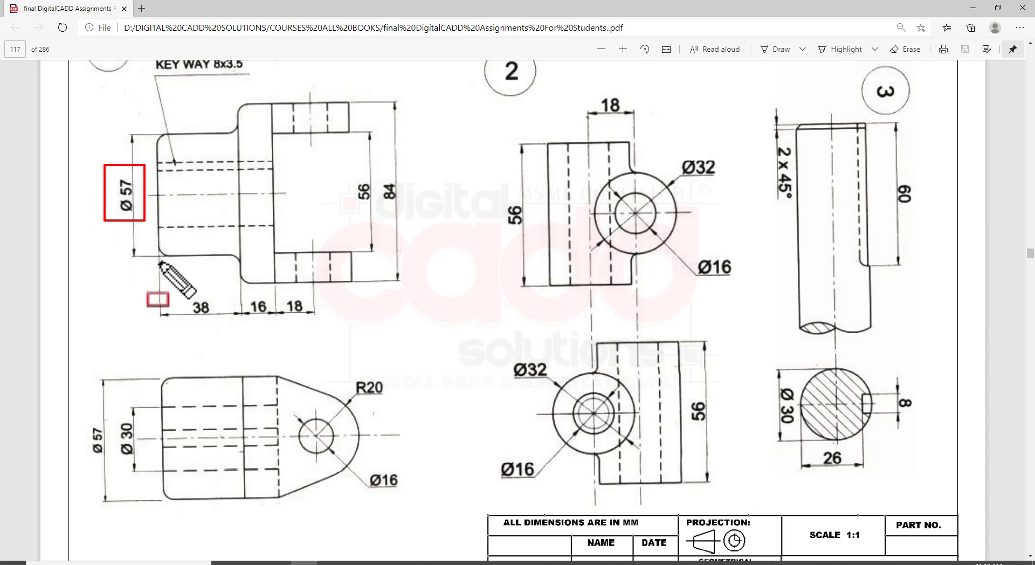
{"action": "key", "text": "Escape"}
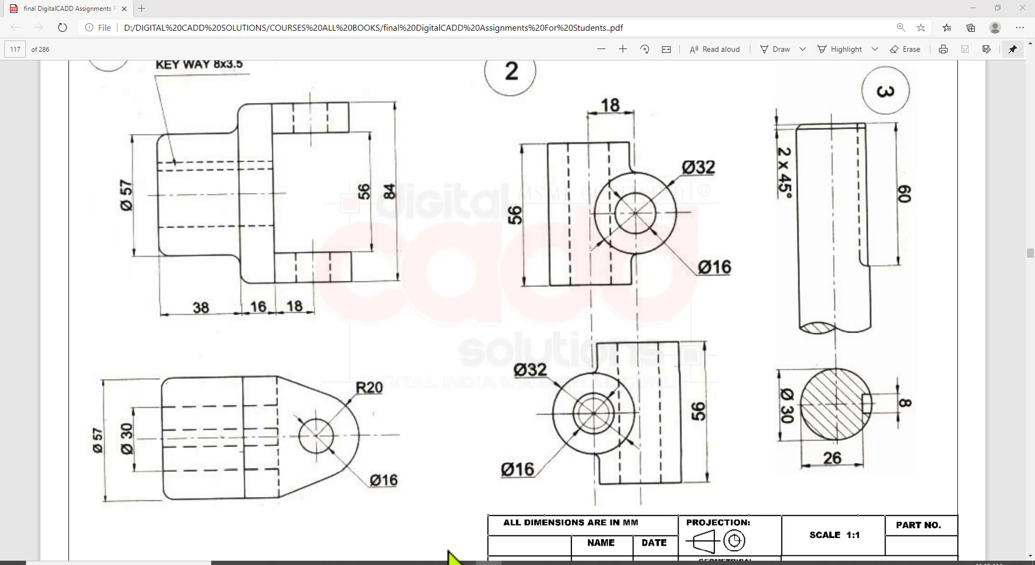
{"action": "left_click", "coordinate": [489, 564]}
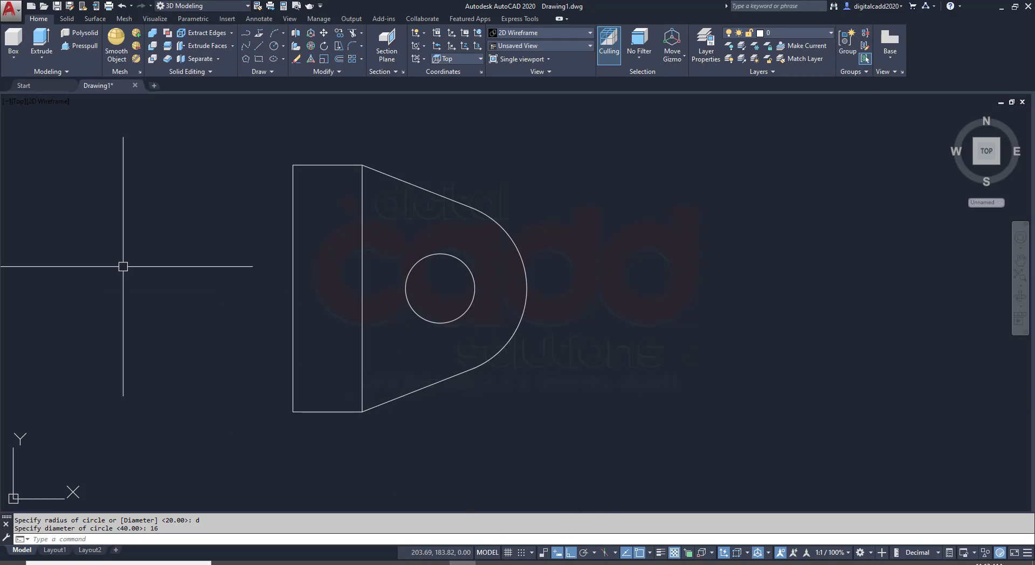
{"action": "left_click", "coordinate": [23, 104]}
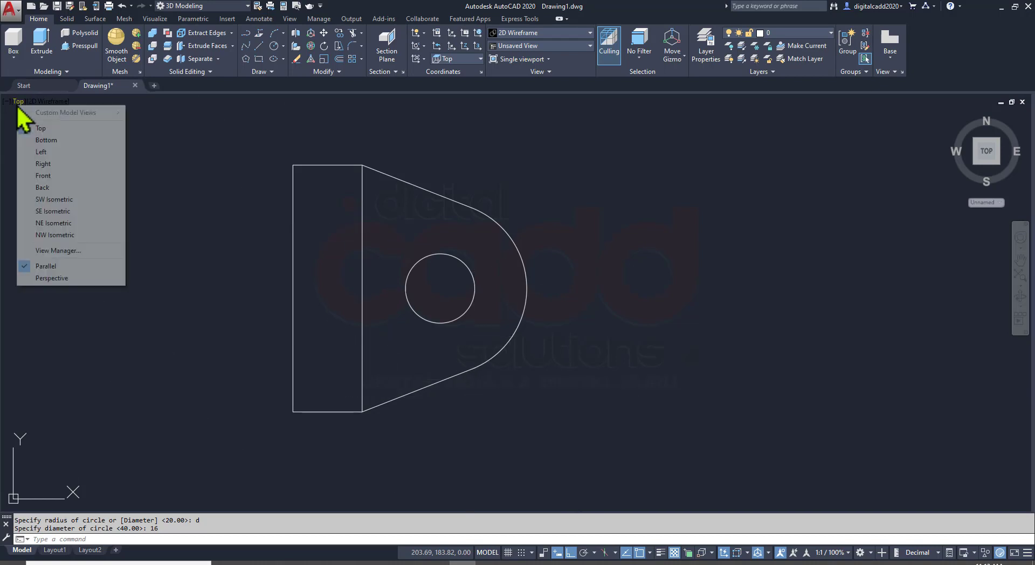
{"action": "left_click", "coordinate": [63, 210]}
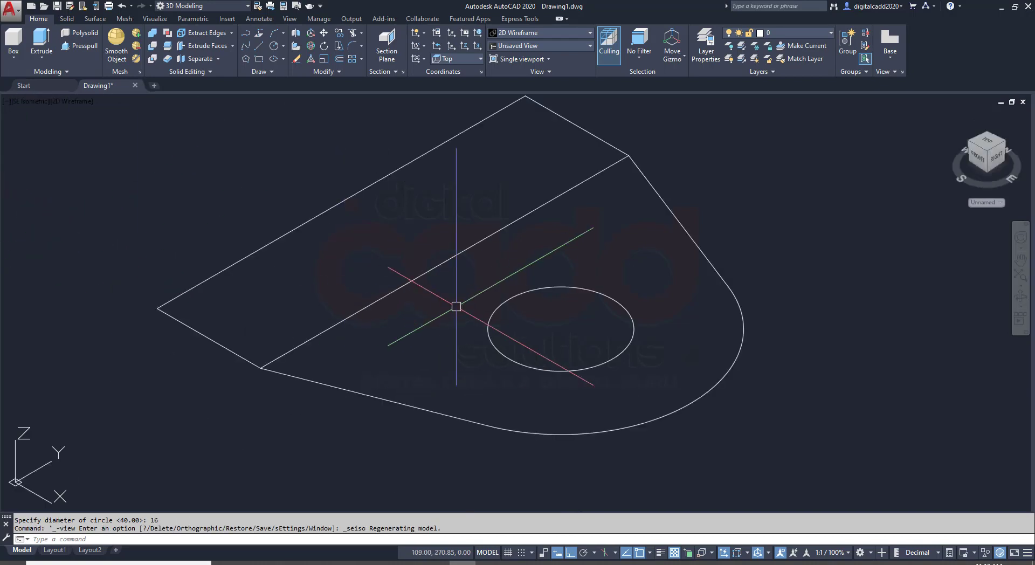
{"action": "scroll", "coordinate": [459, 300], "scroll_direction": "down", "scroll_amount": 4}
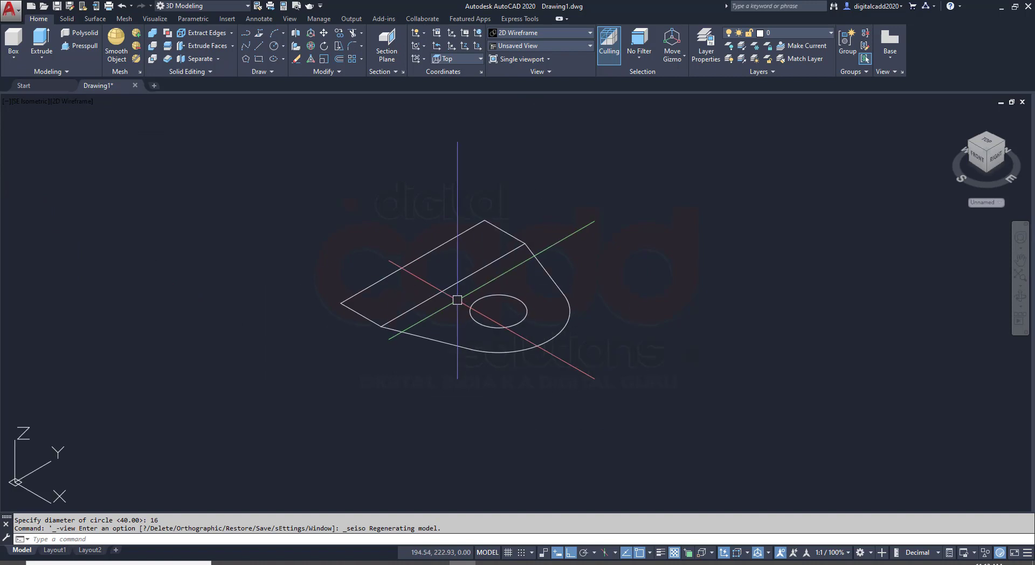
Presspull the rectangular area of the profile upward 84 mm, checking the overall height in the assignment PDF.
{"action": "left_click", "coordinate": [77, 47]}
{"action": "left_click", "coordinate": [381, 317]}
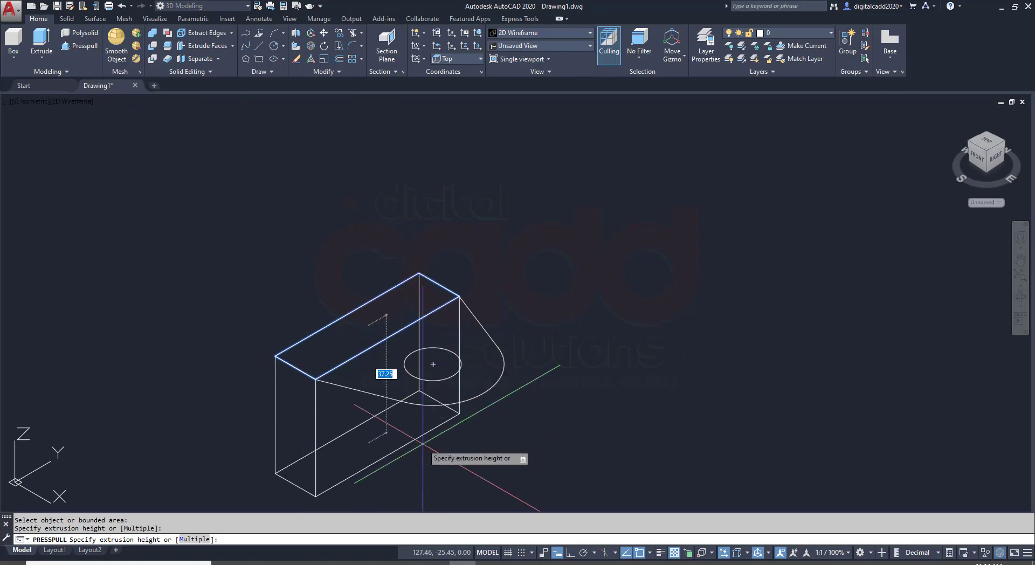
{"action": "key", "text": "alt+Tab"}
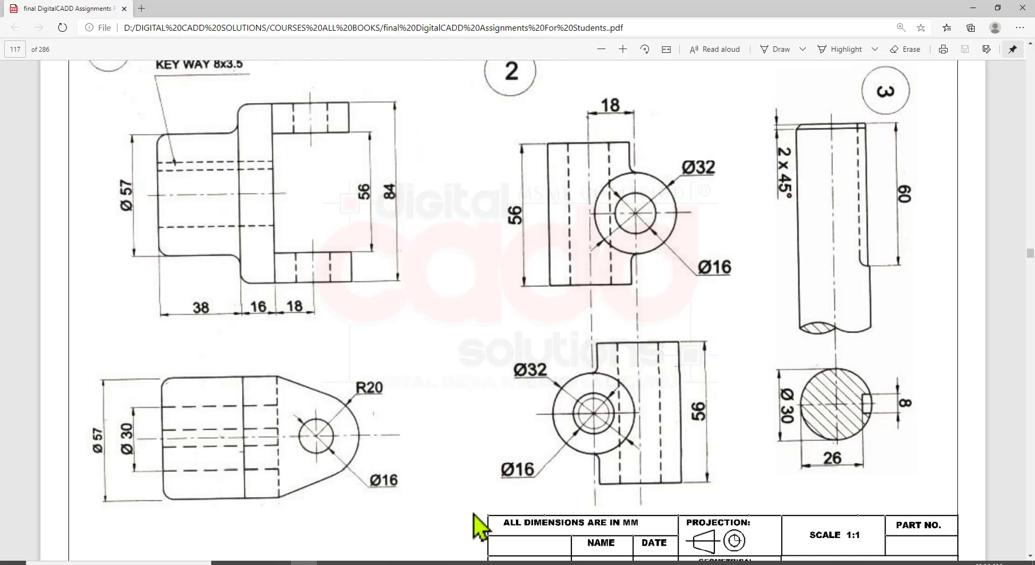
{"action": "key", "text": "alt+Tab"}
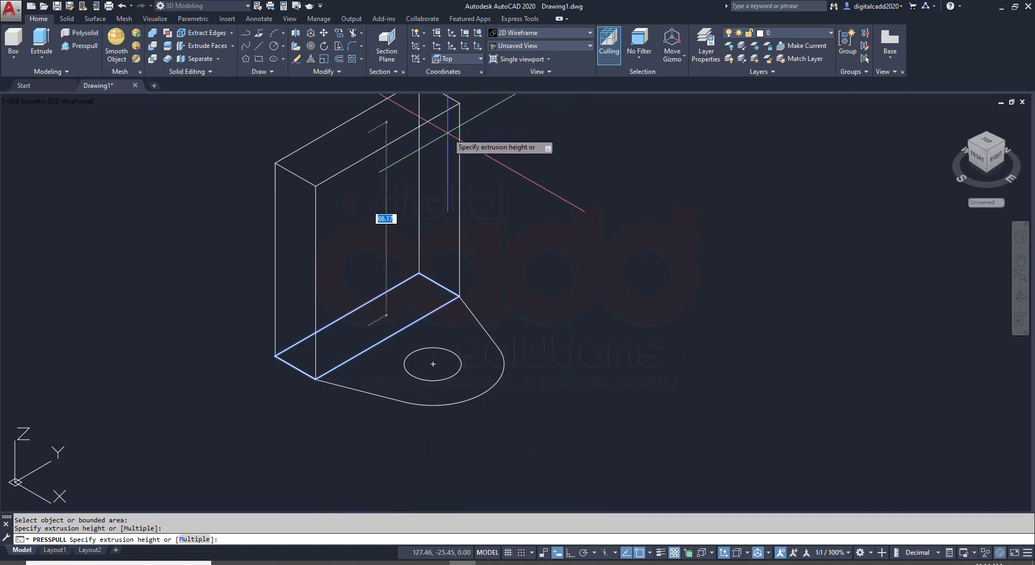
{"action": "type", "text": "84"}
{"action": "key", "text": "Return"}
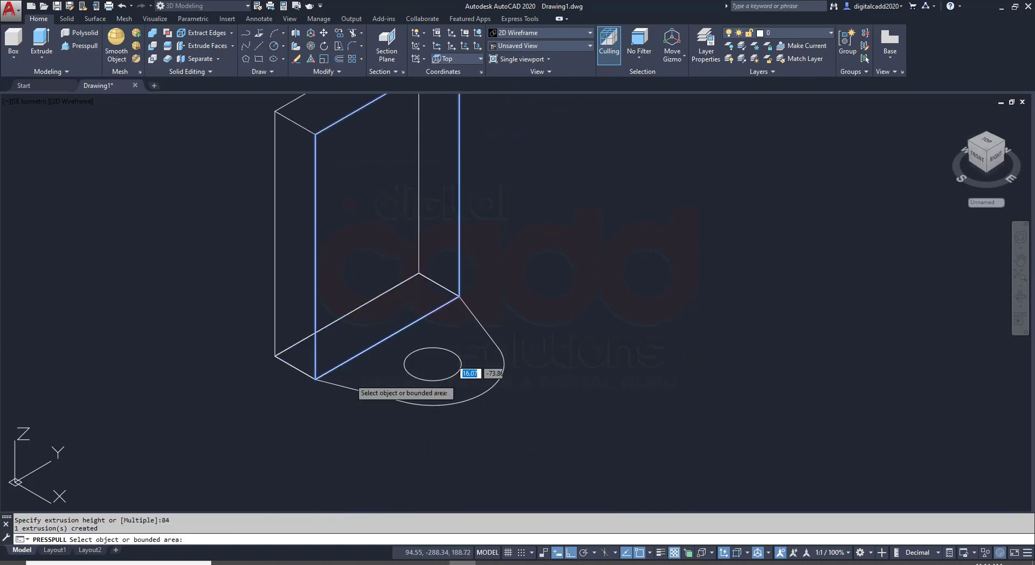
Check the lug thickness in the assignment PDF, return to AutoCAD and presspull the rounded lug area around the hole upward 14 mm.
{"action": "key", "text": "alt+Tab"}
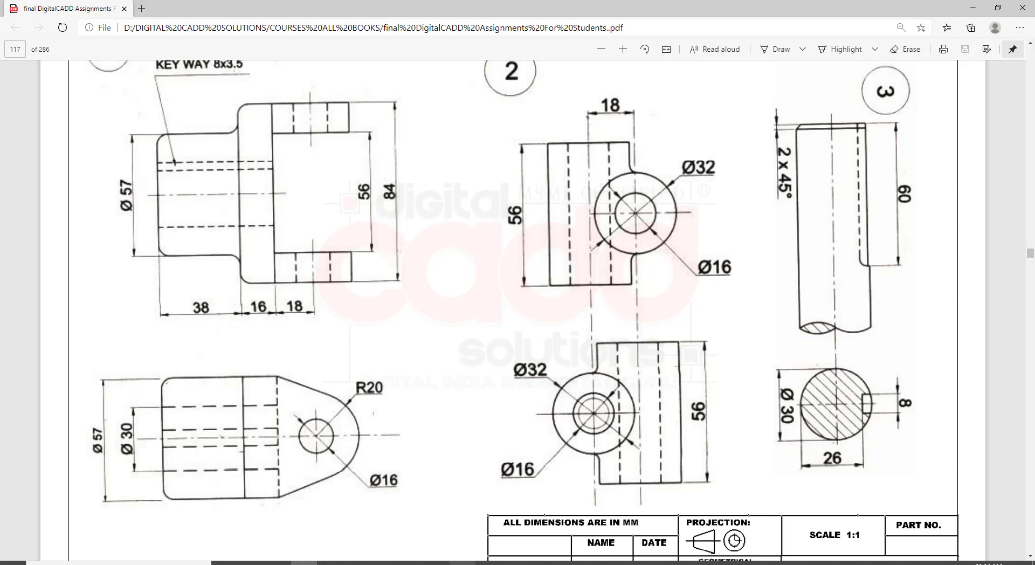
{"action": "key", "text": "alt+Tab"}
{"action": "left_click", "coordinate": [474, 377]}
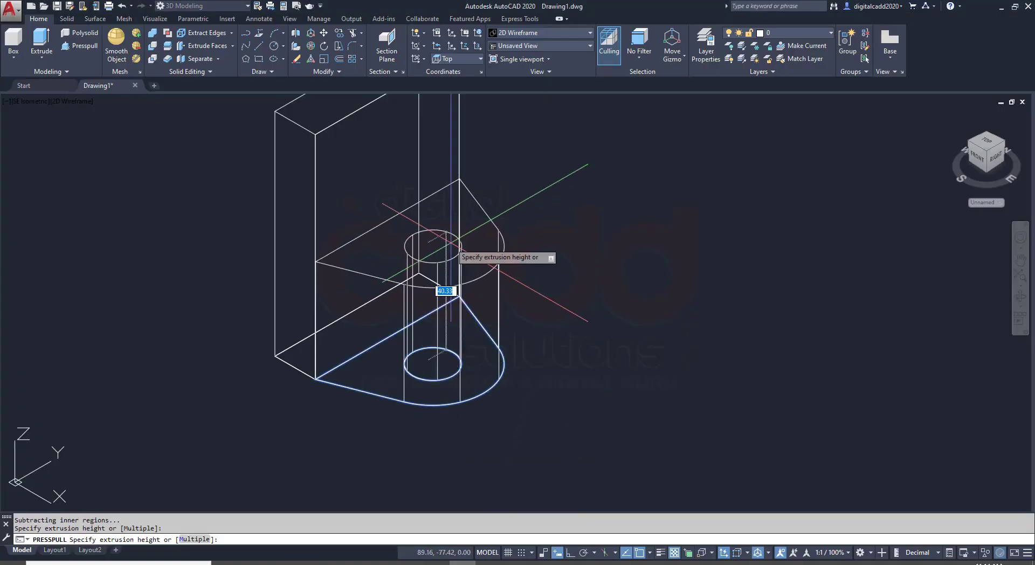
{"action": "key", "text": "Return"}
{"action": "key", "text": "Return"}
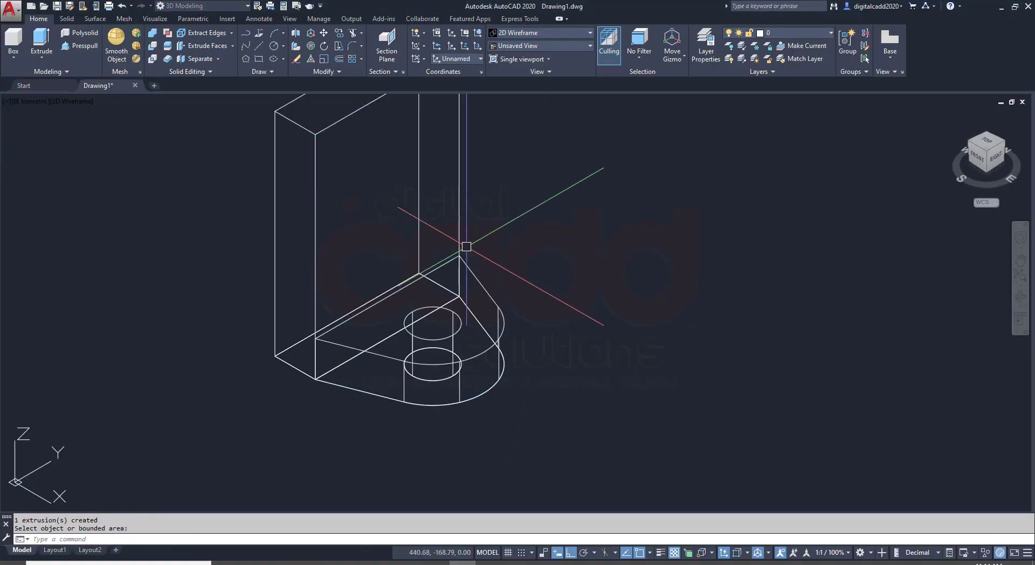
Switch the viewport's visual style to Conceptual.
{"action": "middle_click_drag", "start_coordinate": [538, 307], "coordinate": [557, 351]}
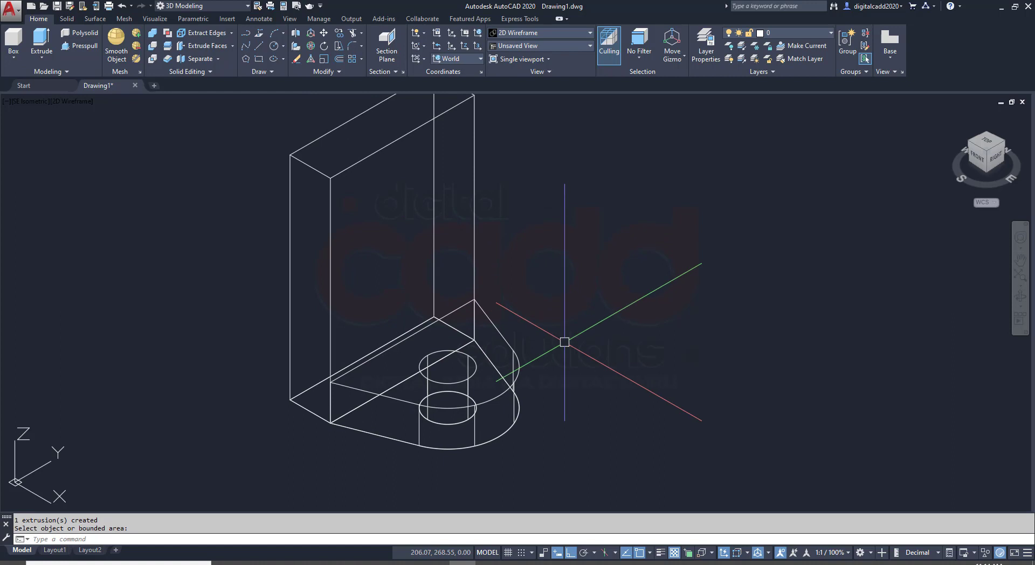
{"action": "left_click", "coordinate": [81, 101]}
{"action": "left_click", "coordinate": [111, 139]}
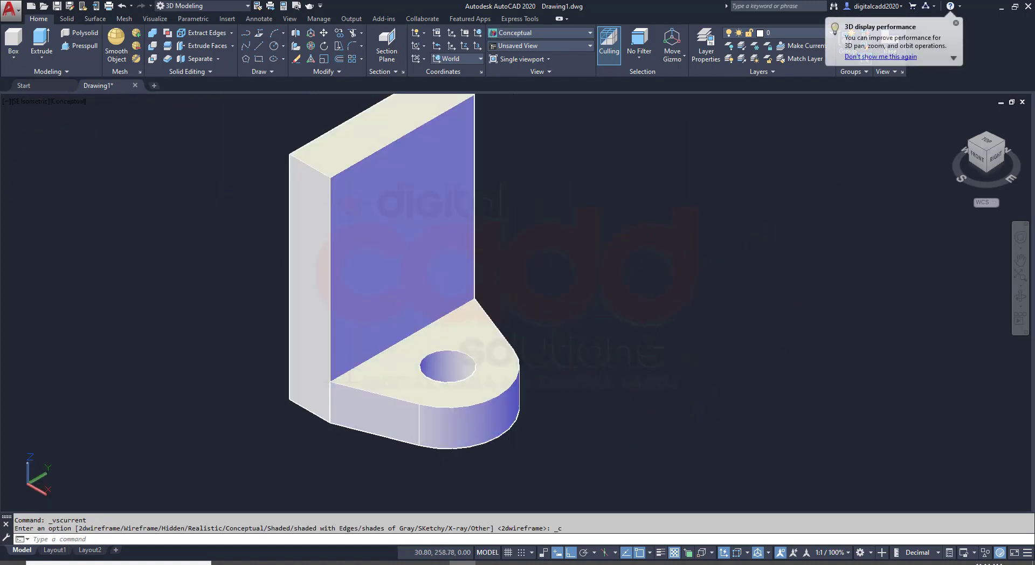
Copy the lug from its upper corner at the plate to the plate's top corner, making the fork's second lug flush with the top.
{"action": "left_click", "coordinate": [512, 372]}
{"action": "type", "text": "c"}
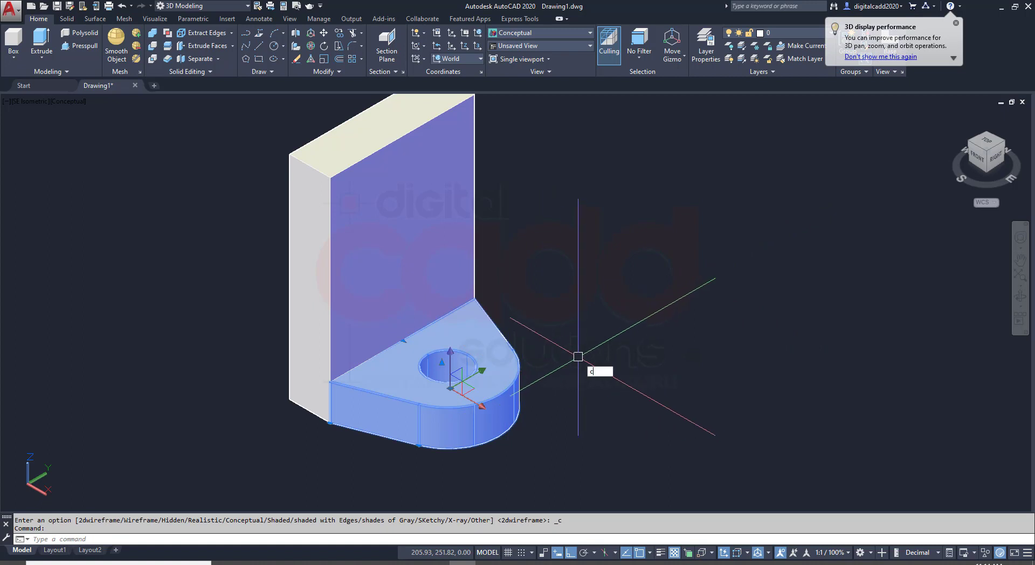
{"action": "type", "text": "o"}
{"action": "key", "text": "Return"}
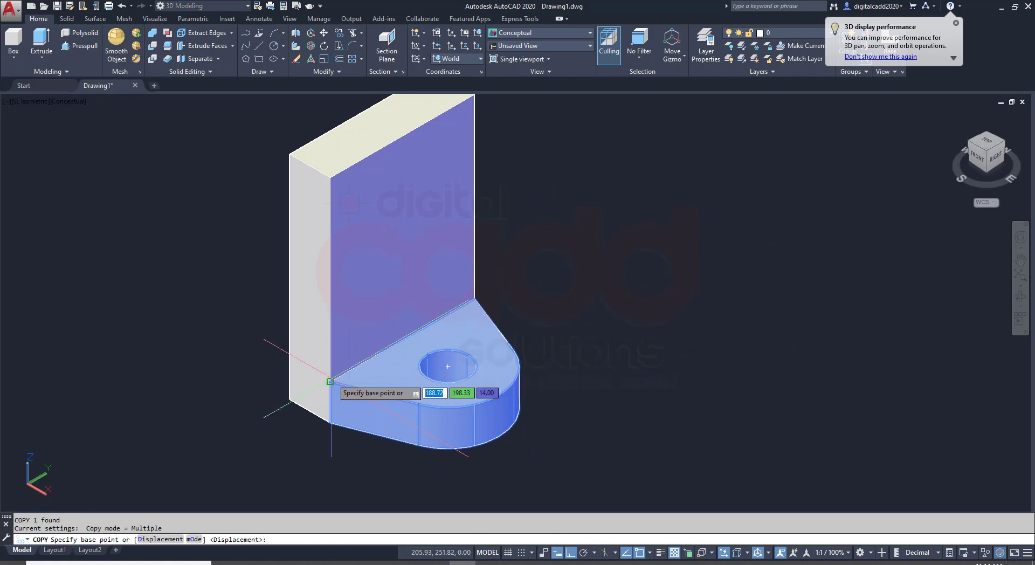
{"action": "left_click", "coordinate": [330, 381]}
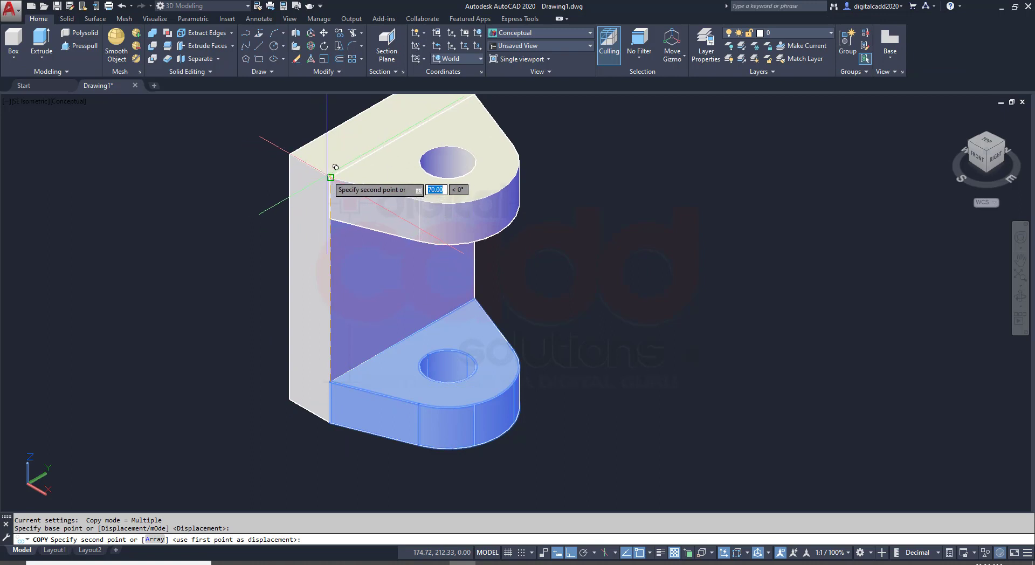
{"action": "left_click", "coordinate": [330, 177]}
{"action": "key", "text": "Return"}
Union the upright plate and both lugs into one solid.
{"action": "scroll", "coordinate": [485, 288], "scroll_direction": "down", "scroll_amount": 2}
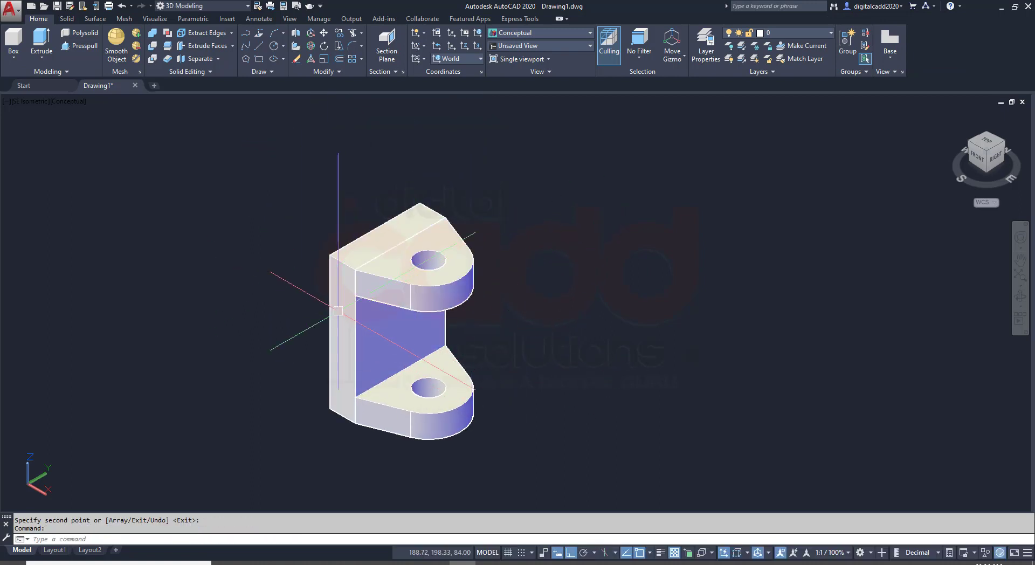
{"action": "left_click", "coordinate": [152, 35]}
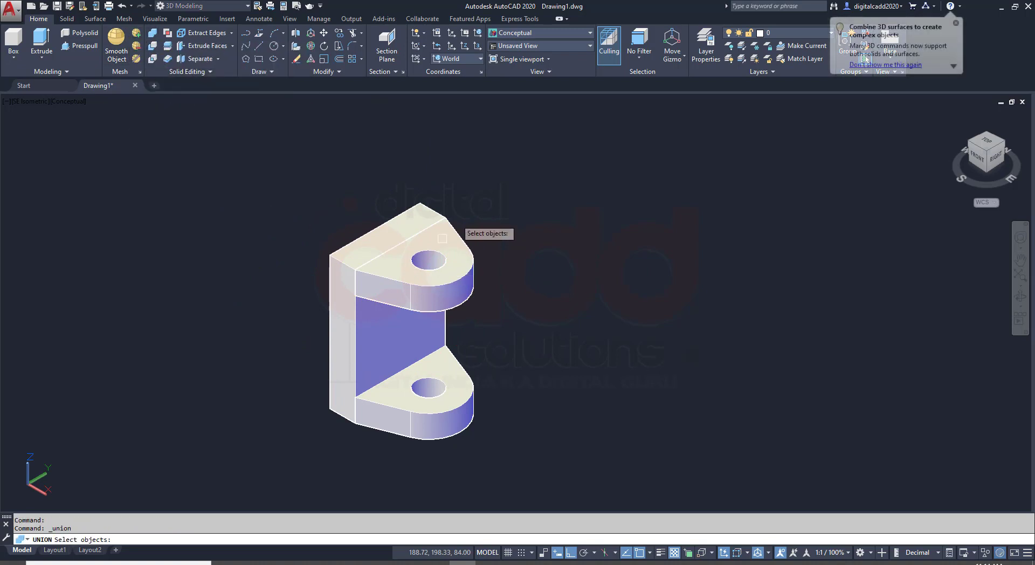
{"action": "left_click", "coordinate": [479, 161]}
{"action": "left_click", "coordinate": [291, 428]}
{"action": "key", "text": "Return"}
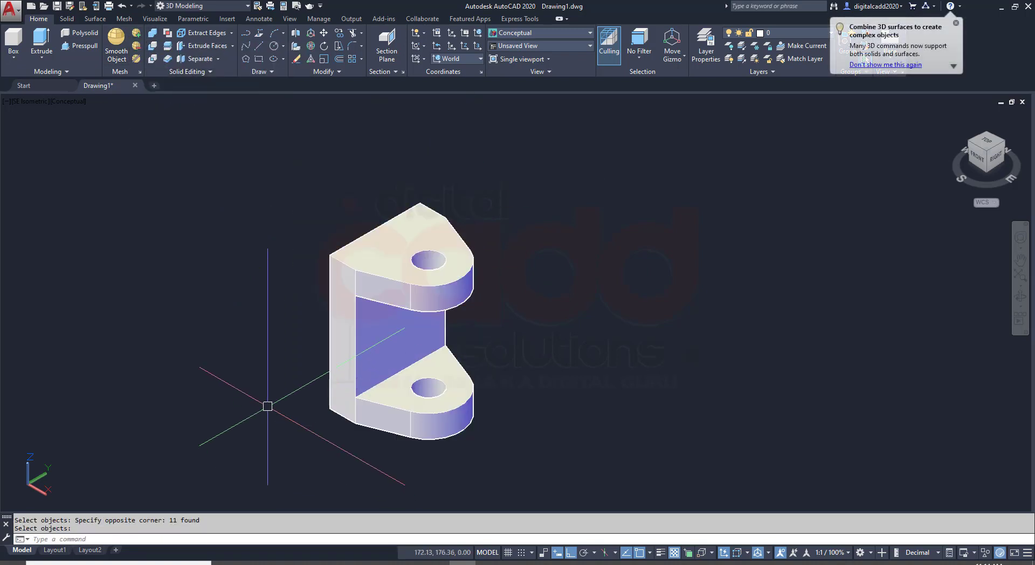
Erase the leftover 2D profile lines, arc and circle under the fork.
{"action": "left_click", "coordinate": [208, 280]}
{"action": "left_click", "coordinate": [580, 468]}
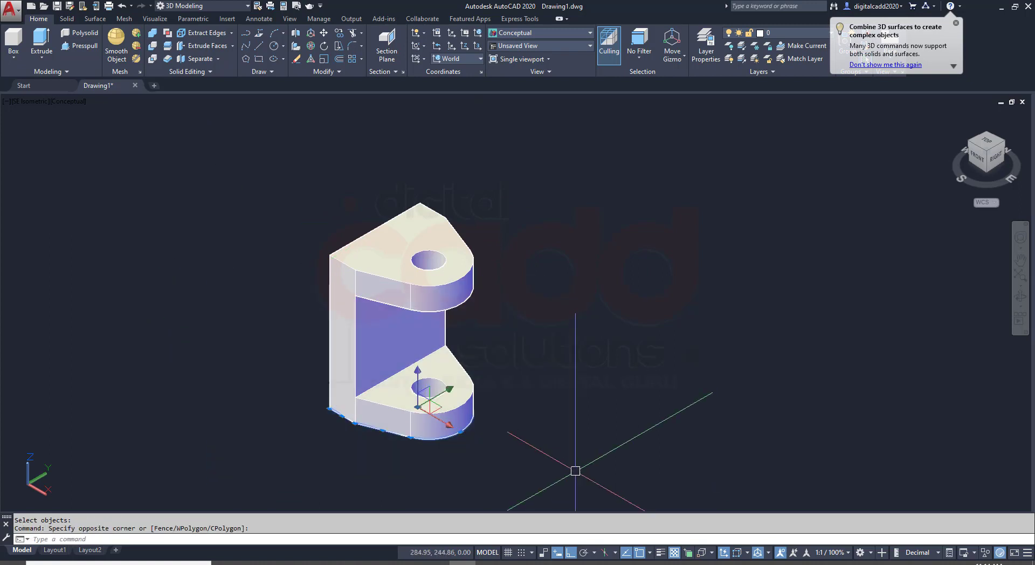
{"action": "type", "text": "E"}
{"action": "key", "text": "Return"}
Check the hub diameter in the assignment PDF, turn on 3D object snap in AutoCAD and centre a cylinder on the plate's flat back face.
{"action": "mouse_move", "coordinate": [415, 404]}
{"action": "middle_mouse_down", "text": "shift"}
{"action": "mouse_move", "coordinate": [473, 203]}
{"action": "mouse_move", "coordinate": [468, 344]}
{"action": "mouse_move", "coordinate": [561, 399]}
{"action": "middle_mouse_up", "text": "shift"}
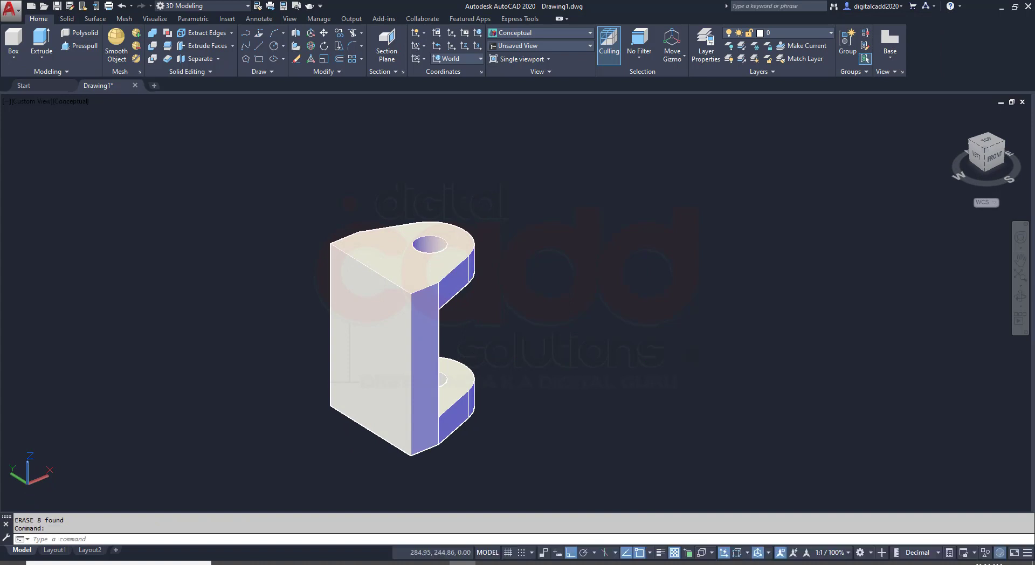
{"action": "middle_click_drag", "start_coordinate": [515, 423], "coordinate": [600, 330]}
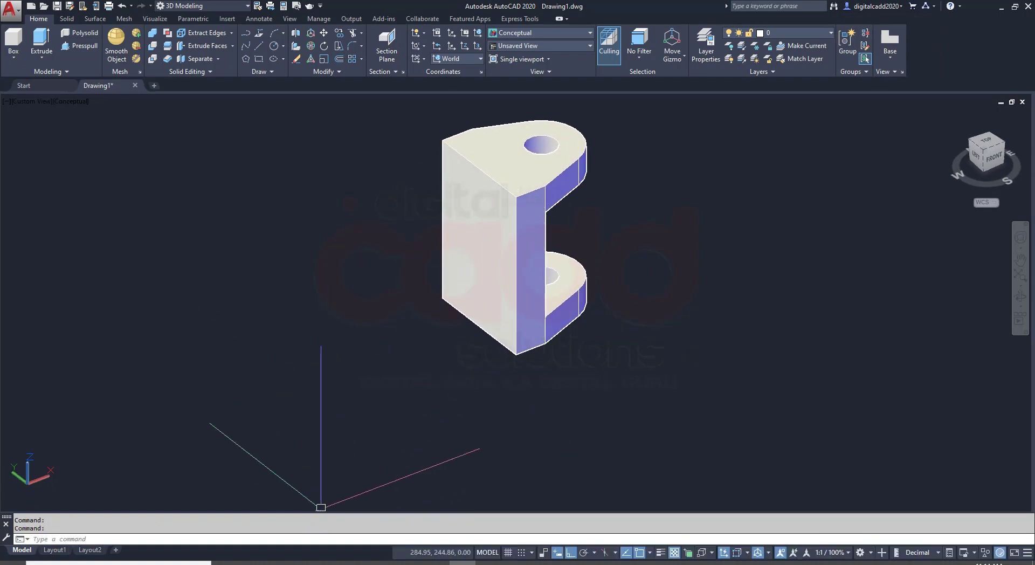
{"action": "left_click", "coordinate": [304, 562]}
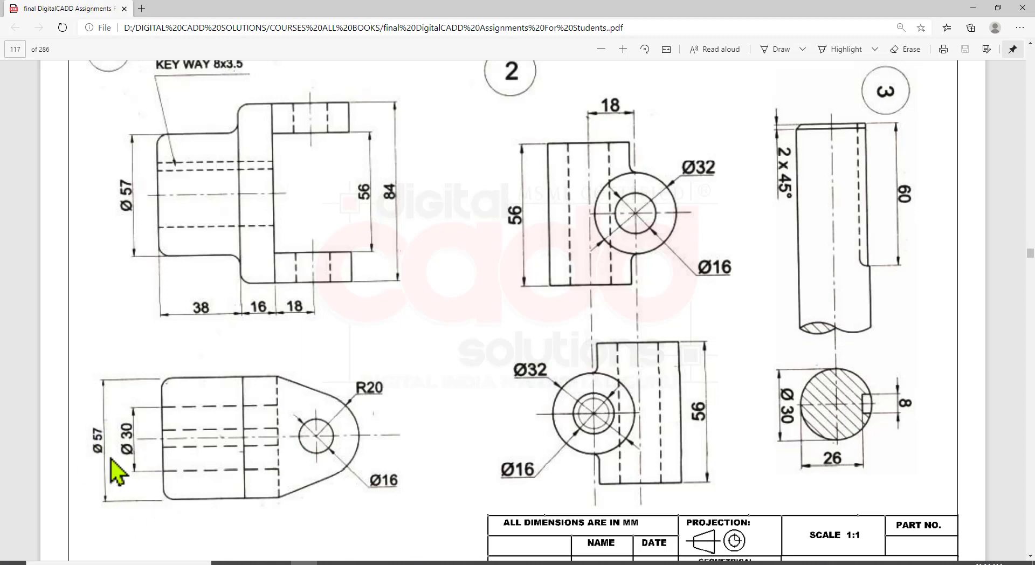
{"action": "left_click", "coordinate": [434, 562]}
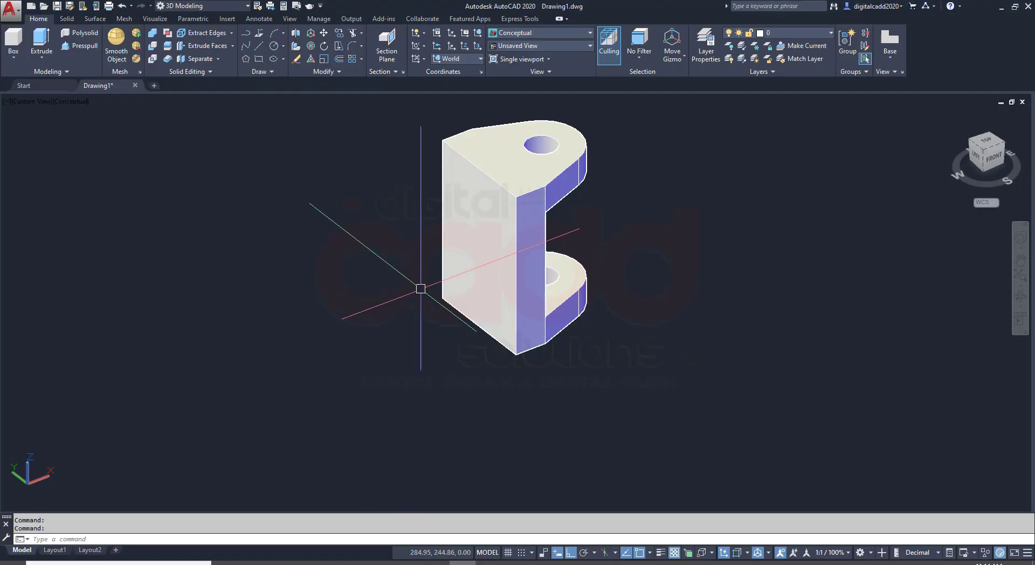
{"action": "middle_click_drag", "start_coordinate": [353, 360], "coordinate": [370, 393], "text": "shift"}
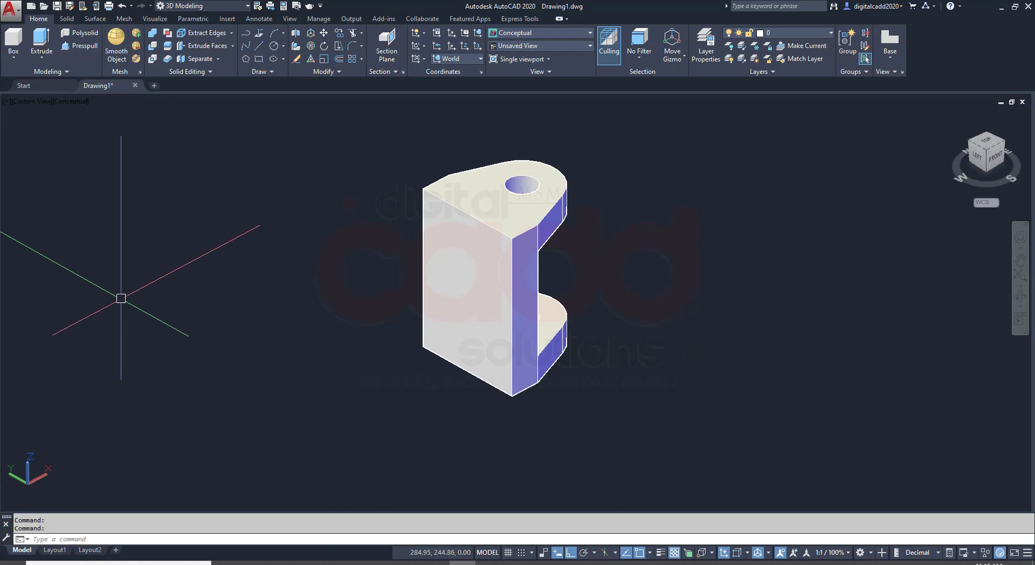
{"action": "left_click", "coordinate": [15, 59]}
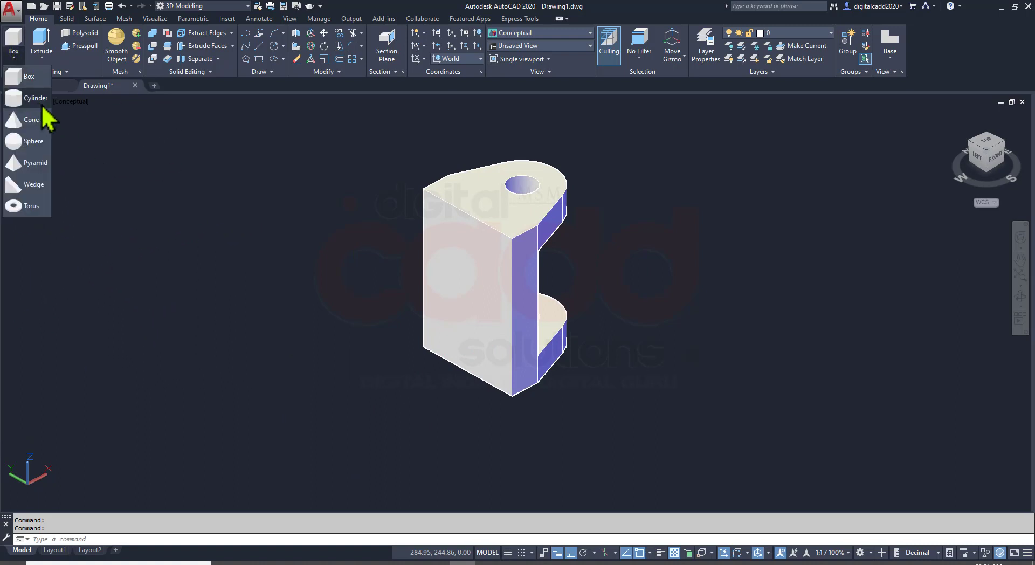
{"action": "left_click", "coordinate": [34, 100]}
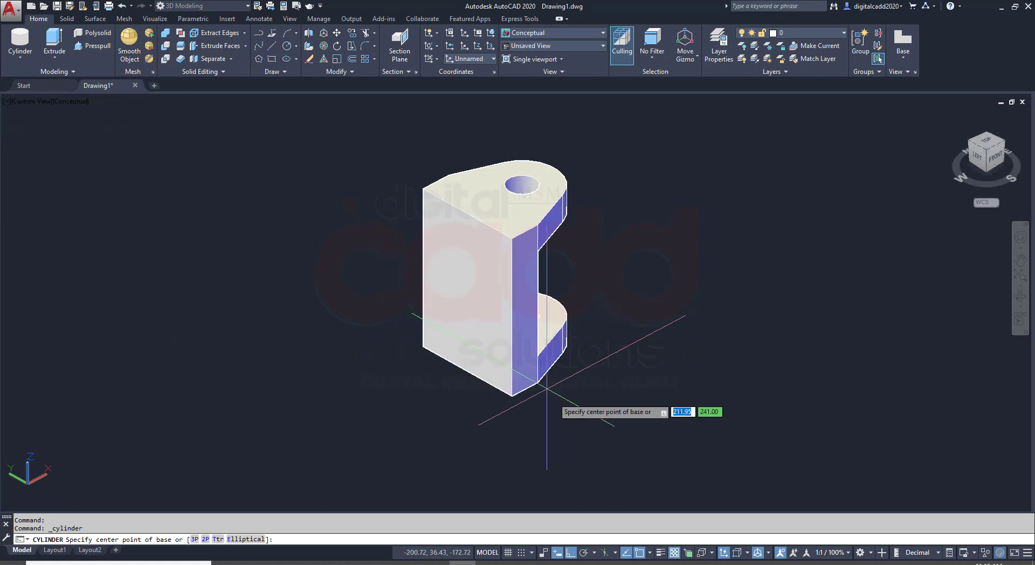
{"action": "right_click", "coordinate": [717, 549]}
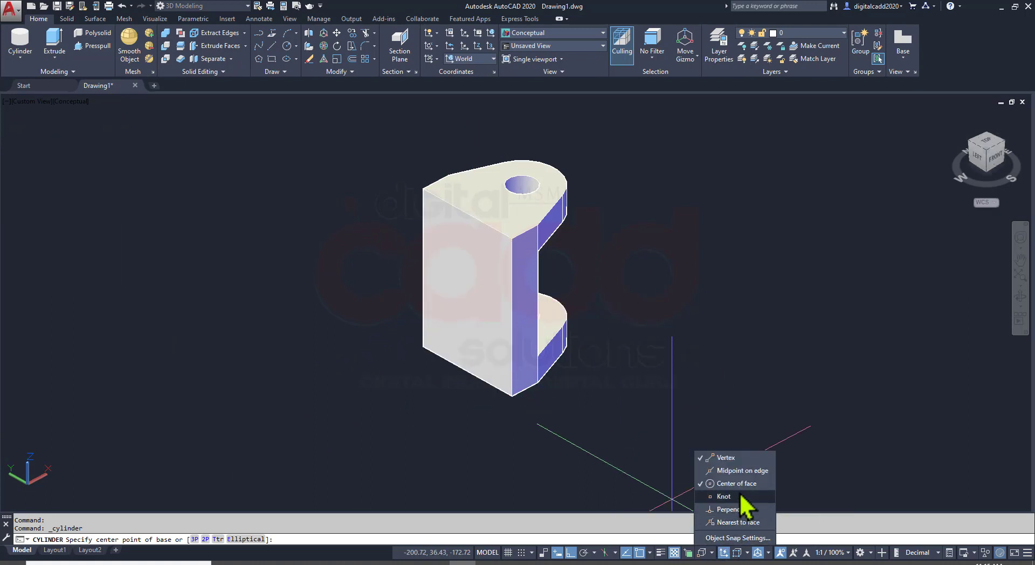
{"action": "left_click", "coordinate": [669, 495]}
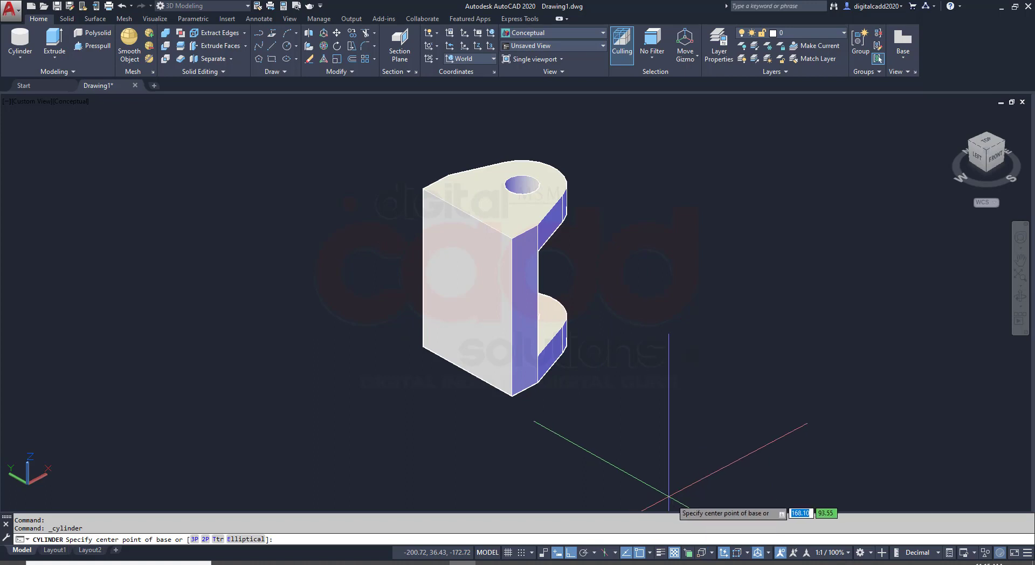
{"action": "left_click", "coordinate": [703, 554]}
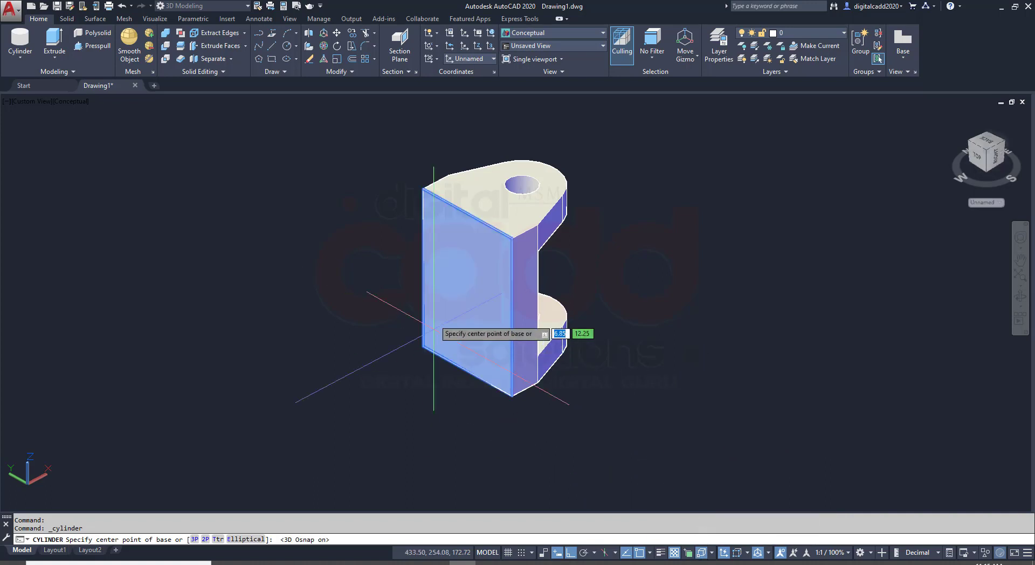
{"action": "left_click", "coordinate": [467, 292]}
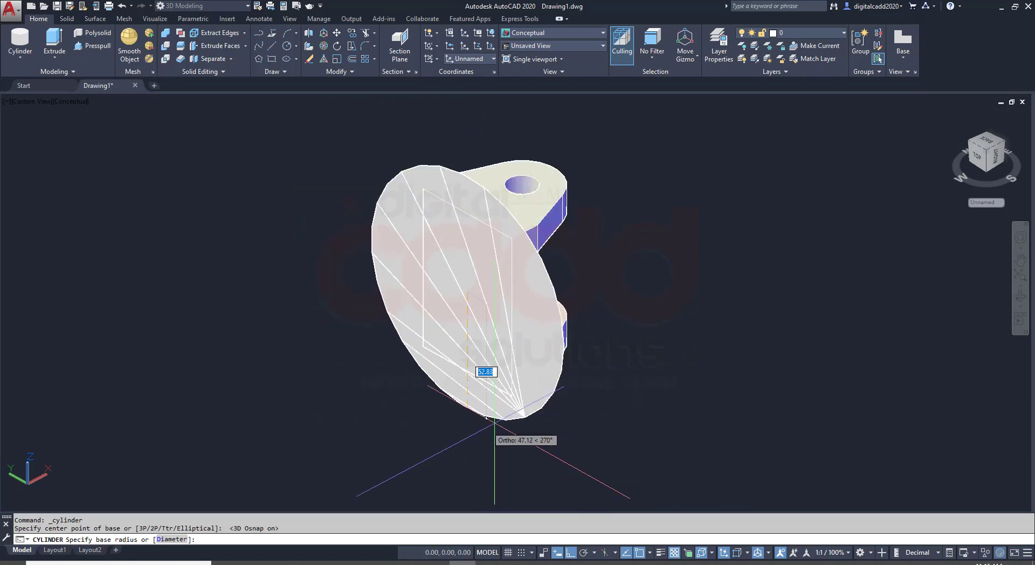
Give the cylinder a 57 mm diameter and a 38 mm height outward from the plate, checking the hub length in the assignment PDF.
{"action": "left_click", "coordinate": [170, 539]}
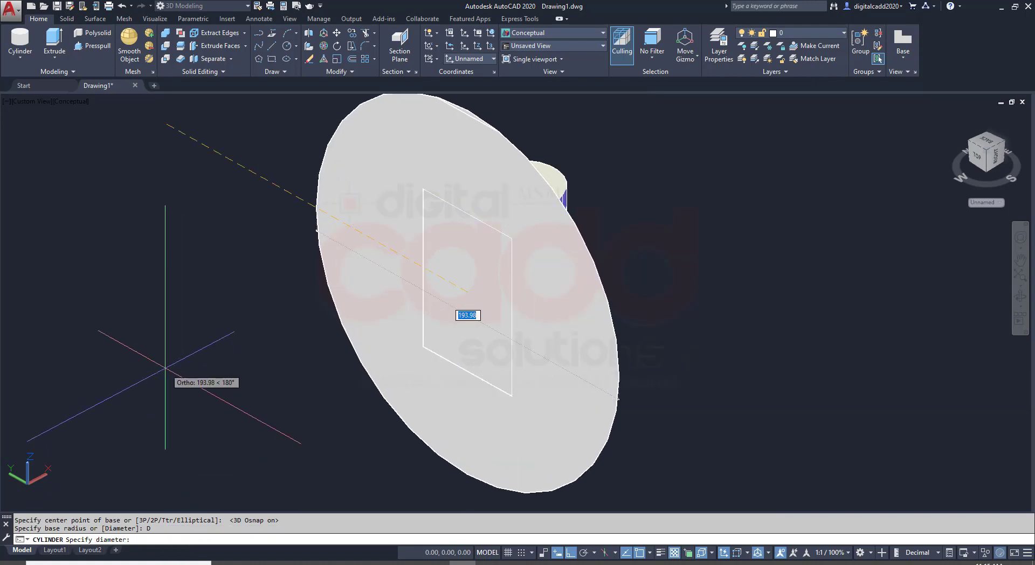
{"action": "type", "text": "57"}
{"action": "key", "text": "Return"}
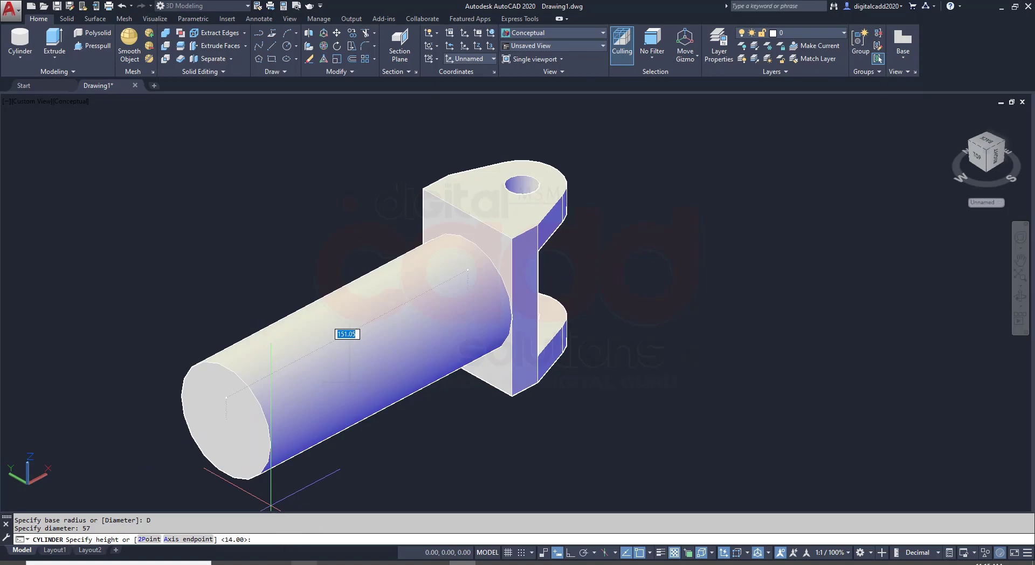
{"action": "left_click", "coordinate": [305, 562]}
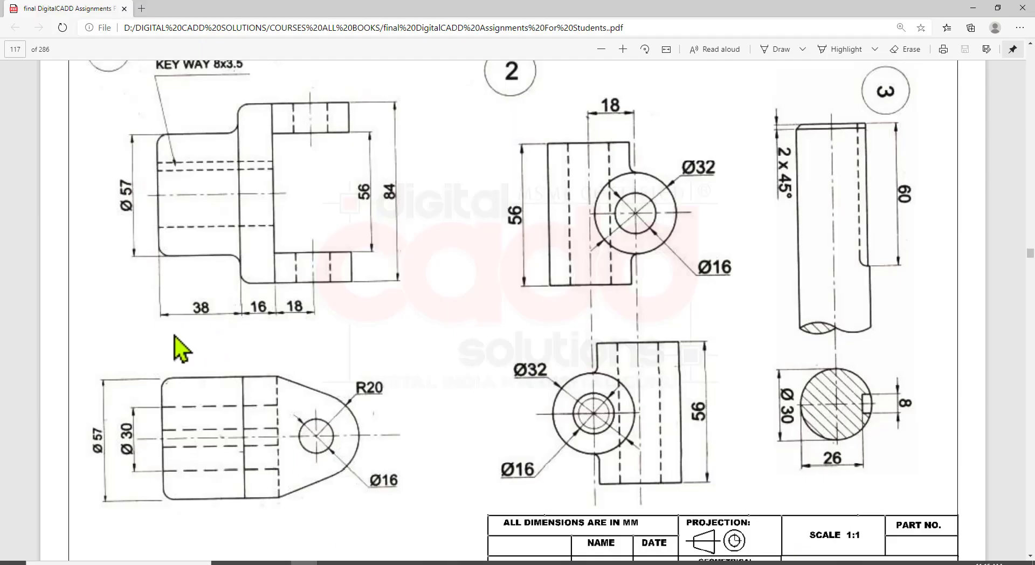
{"action": "left_click", "coordinate": [459, 563]}
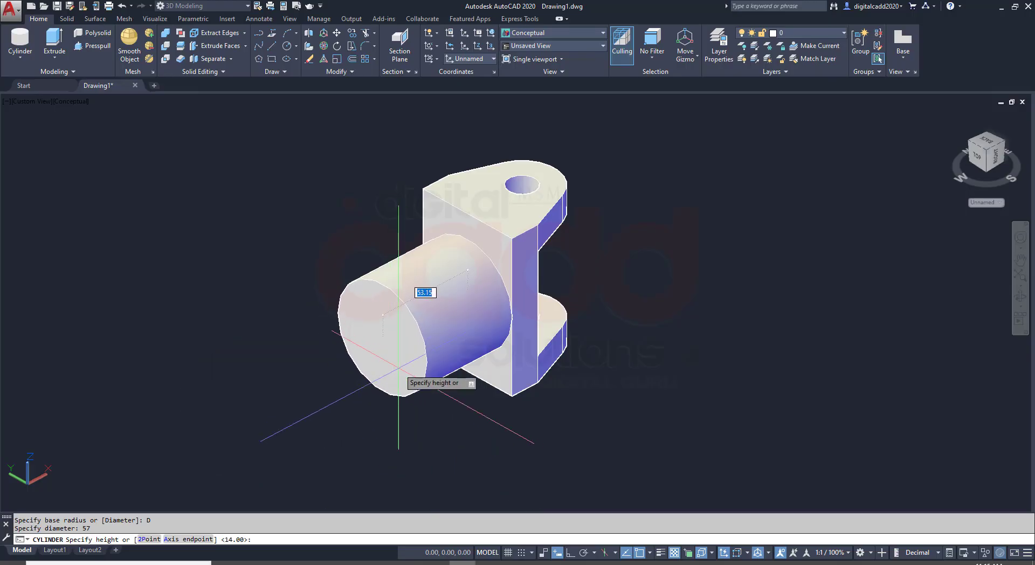
{"action": "key", "text": "Return"}
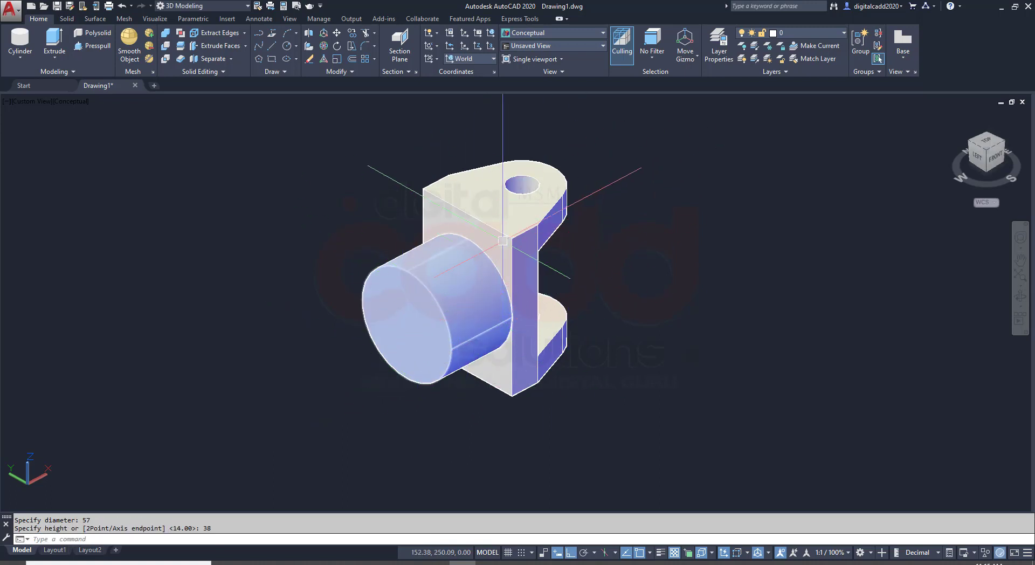
Union the cylindrical hub with the fork body.
{"action": "left_click", "coordinate": [166, 34]}
{"action": "left_click", "coordinate": [580, 225]}
{"action": "left_click", "coordinate": [410, 349]}
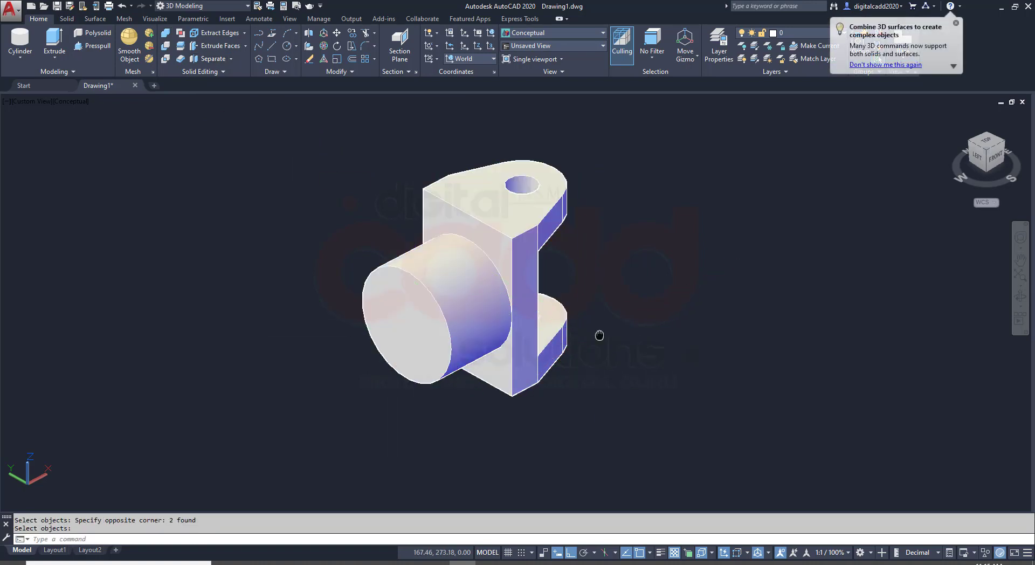
Check the bore and keyway dimensions in the assignment PDF, then in AutoCAD define a Z-axis UCS with Z pointing outward along the hub's axis.
{"action": "middle_click_drag", "start_coordinate": [599, 335], "coordinate": [480, 318]}
{"action": "left_click", "coordinate": [304, 563]}
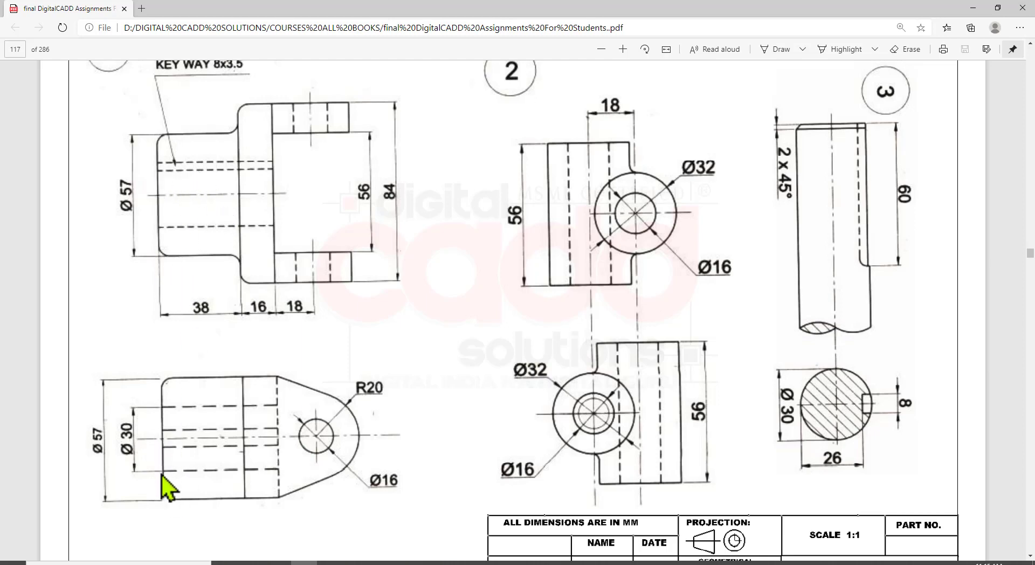
{"action": "scroll", "coordinate": [272, 199], "scroll_direction": "up", "scroll_amount": 2}
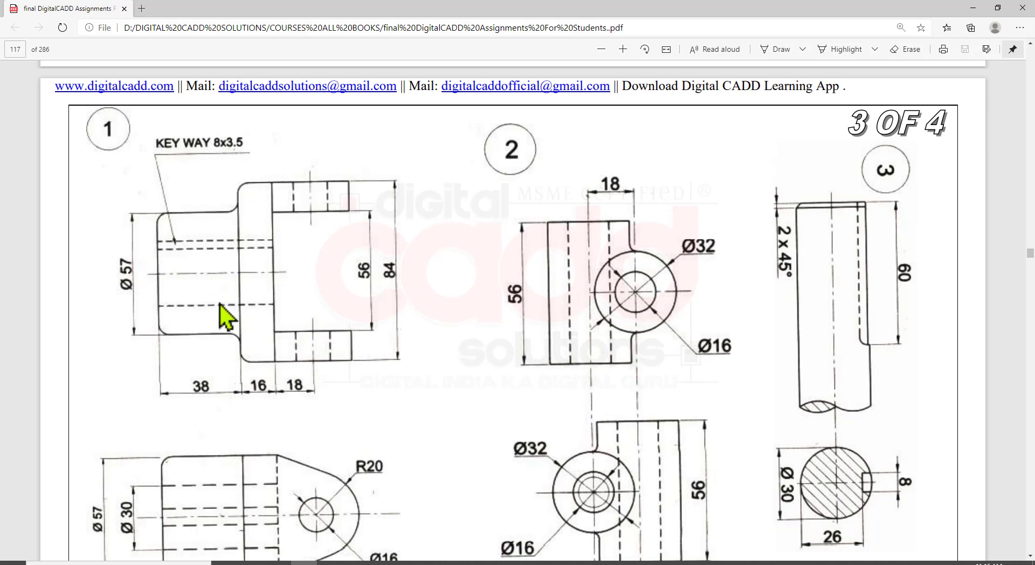
{"action": "scroll", "coordinate": [237, 302], "scroll_direction": "down", "scroll_amount": 4}
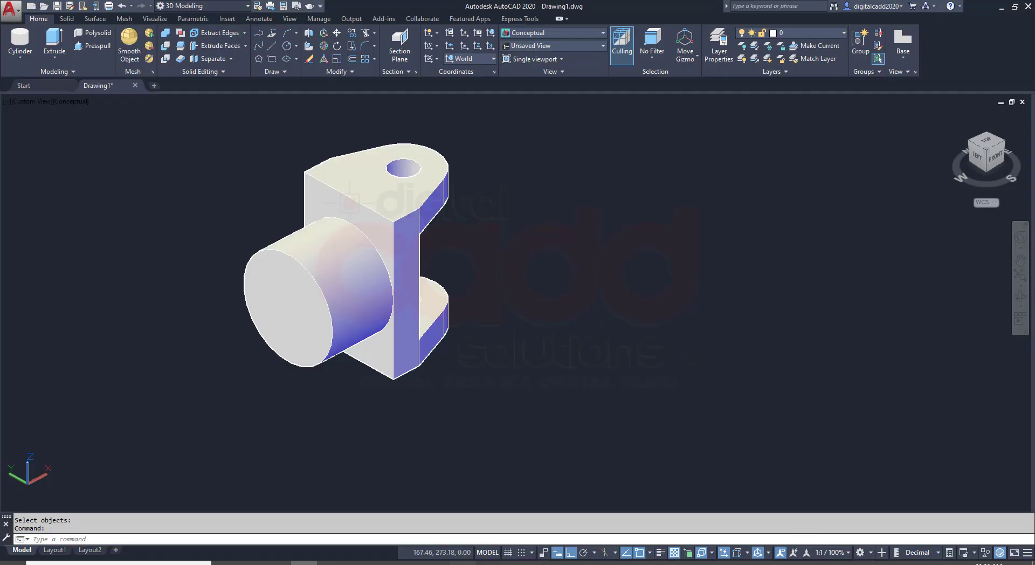
{"action": "middle_click_drag", "start_coordinate": [583, 381], "coordinate": [550, 370]}
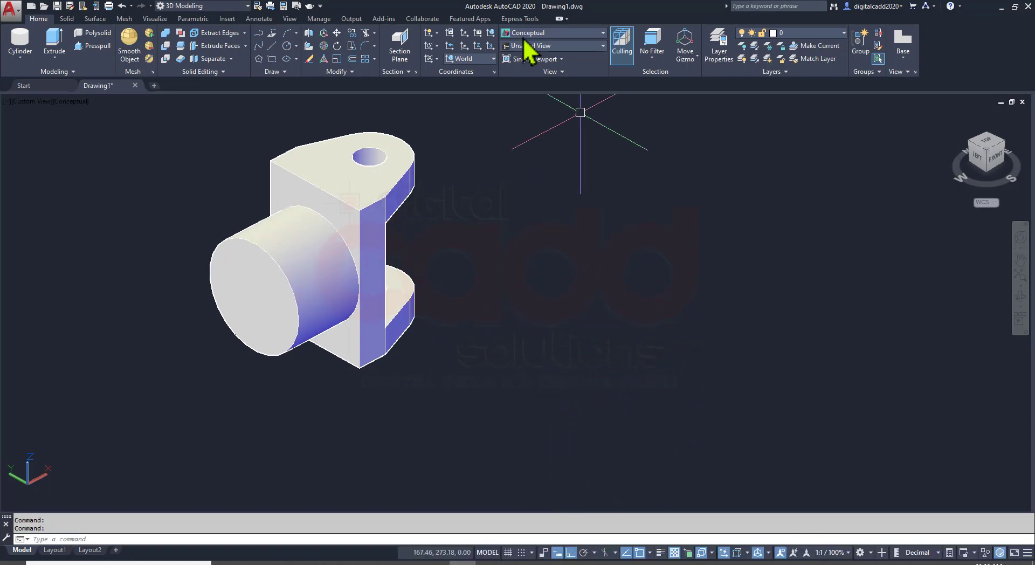
{"action": "left_click", "coordinate": [478, 46]}
{"action": "left_click", "coordinate": [155, 416]}
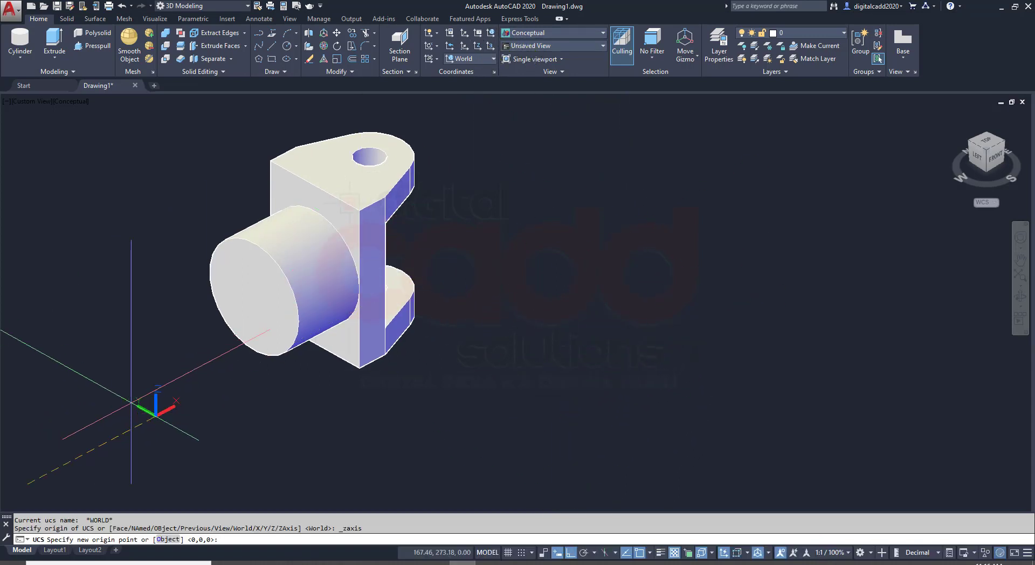
{"action": "left_click", "coordinate": [66, 463]}
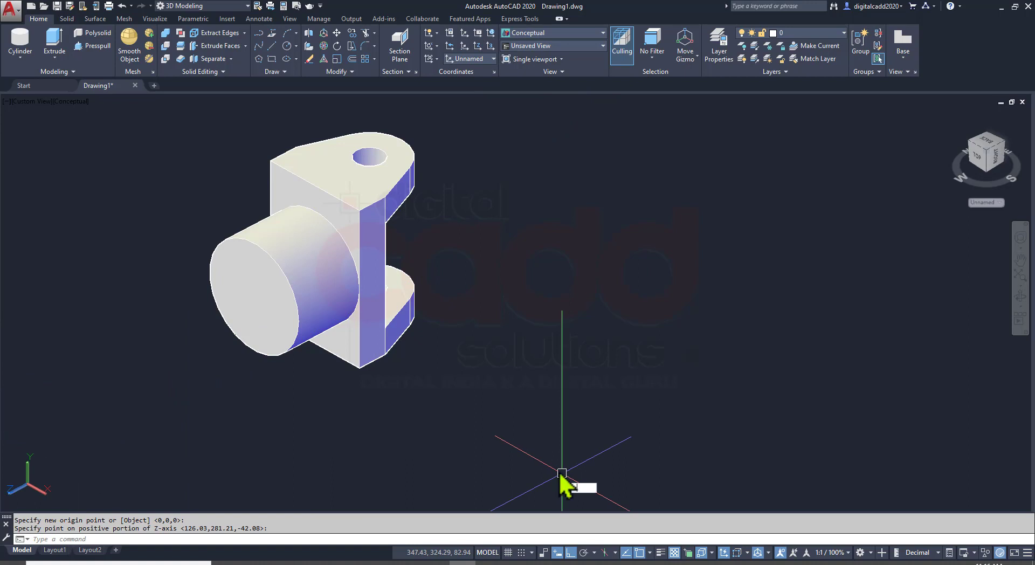
Draw a circle of 30 mm diameter in the empty space beside the fork for the bore profile.
{"action": "type", "text": "c"}
{"action": "key", "text": "Return"}
{"action": "left_click", "coordinate": [580, 338]}
{"action": "type", "text": "d"}
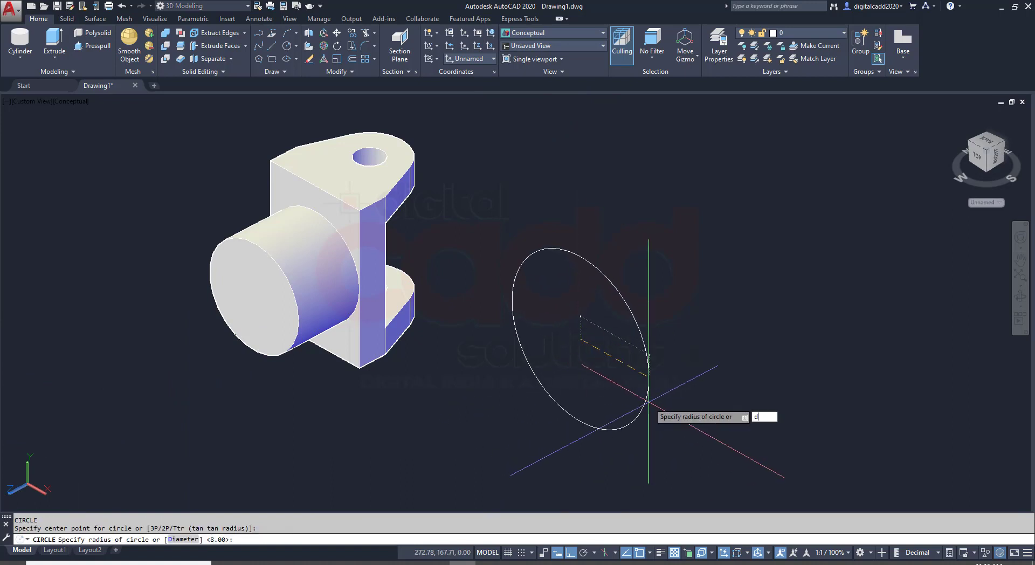
{"action": "key", "text": "Return"}
{"action": "type", "text": "30"}
{"action": "key", "text": "Return"}
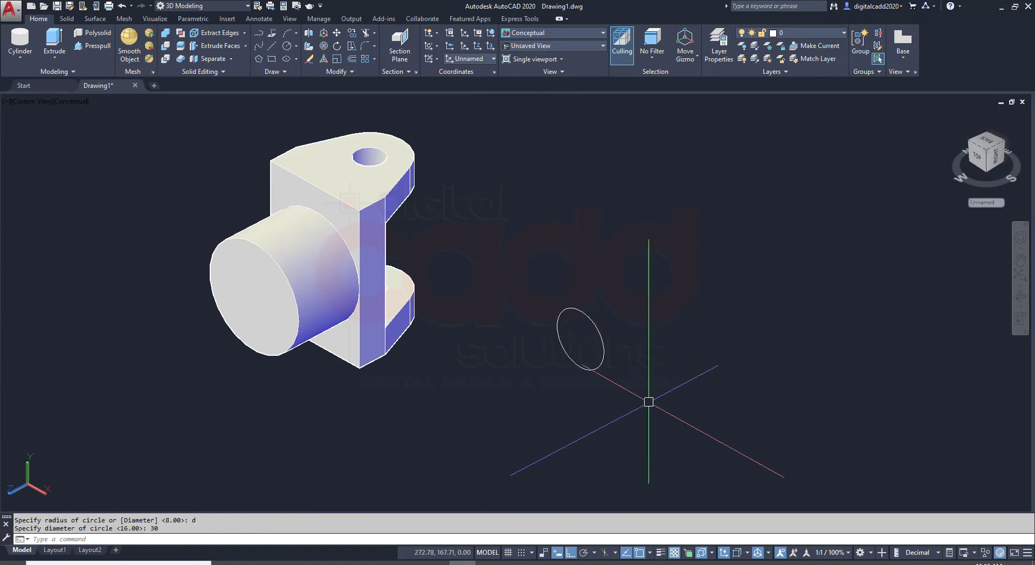
Draw a line 3.5 mm upward from the circle's top quadrant, continuing 8 mm horizontally.
{"action": "scroll", "coordinate": [636, 357], "scroll_direction": "up", "scroll_amount": 3}
{"action": "type", "text": "l"}
{"action": "key", "text": "Return"}
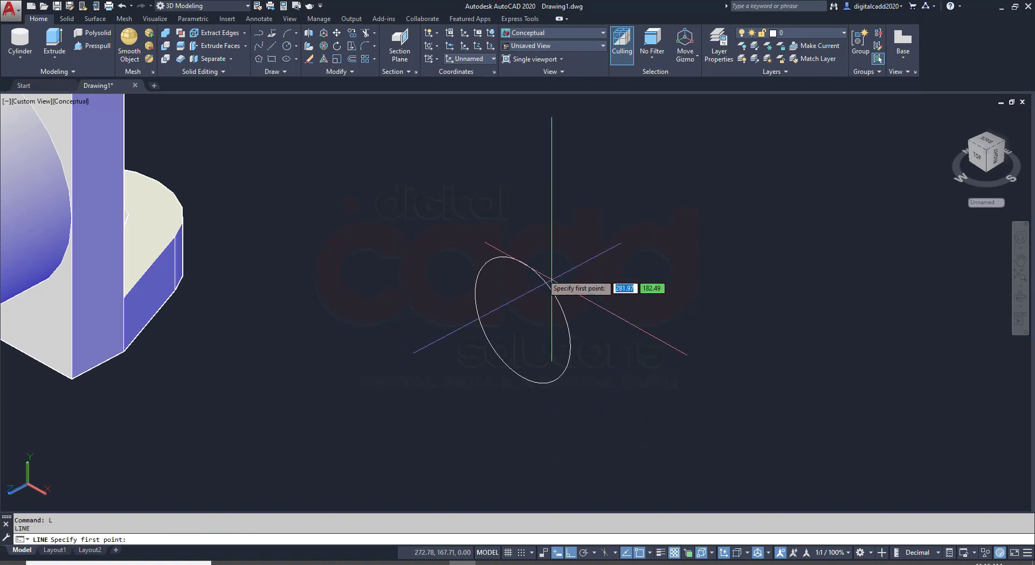
{"action": "left_click", "coordinate": [523, 262]}
{"action": "type", "text": "3"}
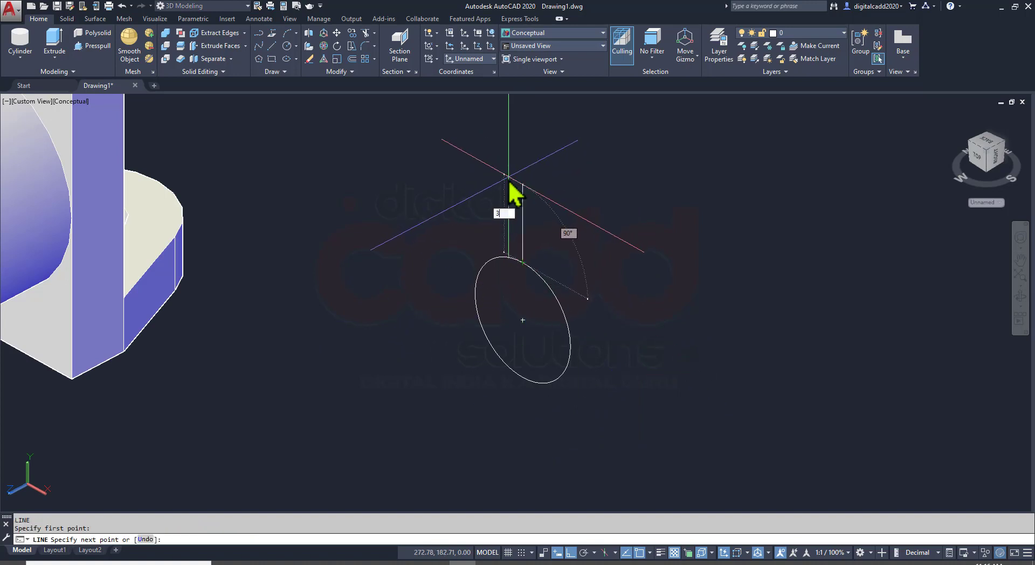
{"action": "type", "text": ".5"}
{"action": "key", "text": "Return"}
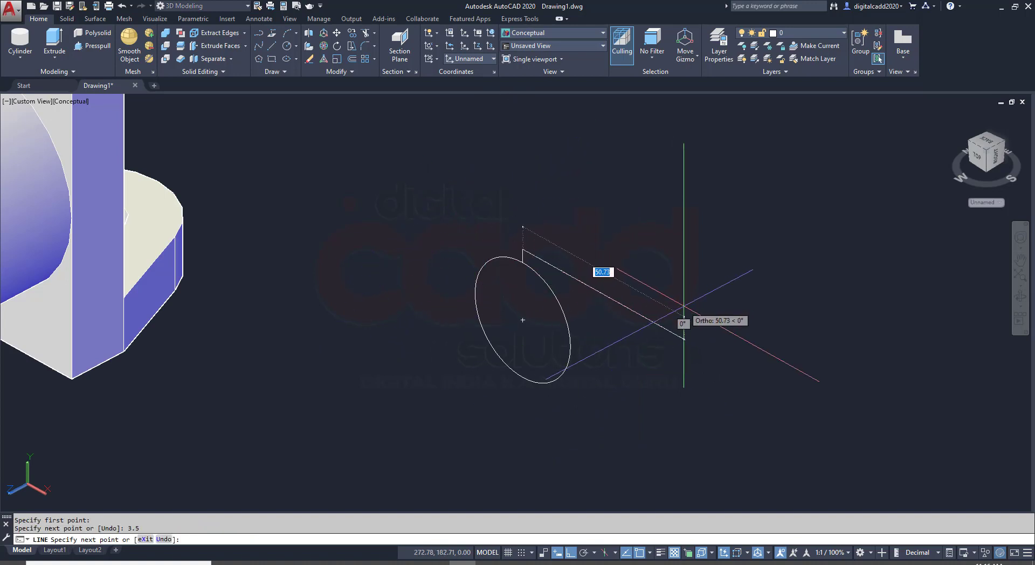
{"action": "key", "text": "Return"}
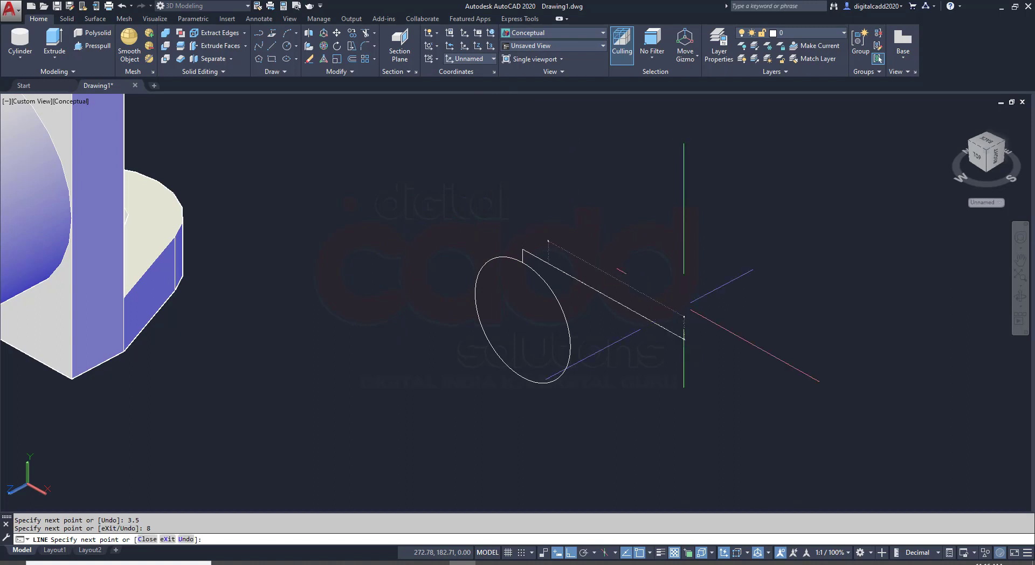
{"action": "scroll", "coordinate": [531, 242], "scroll_direction": "up", "scroll_amount": 5}
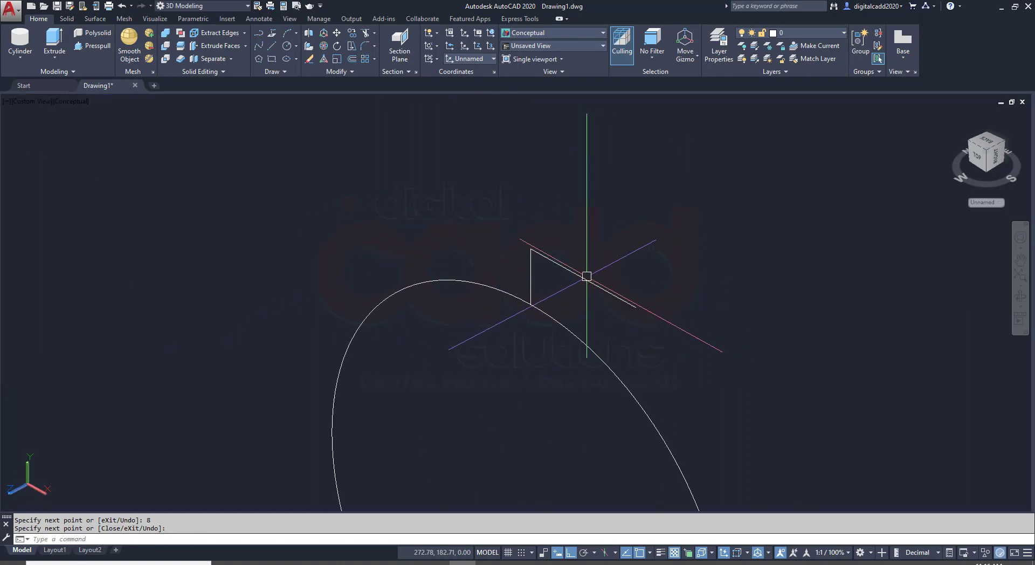
{"action": "key", "text": "Return"}
Shift the 8 mm horizontal line by its midpoint so it is centred on the short vertical line's upper end.
{"action": "left_click", "coordinate": [587, 281]}
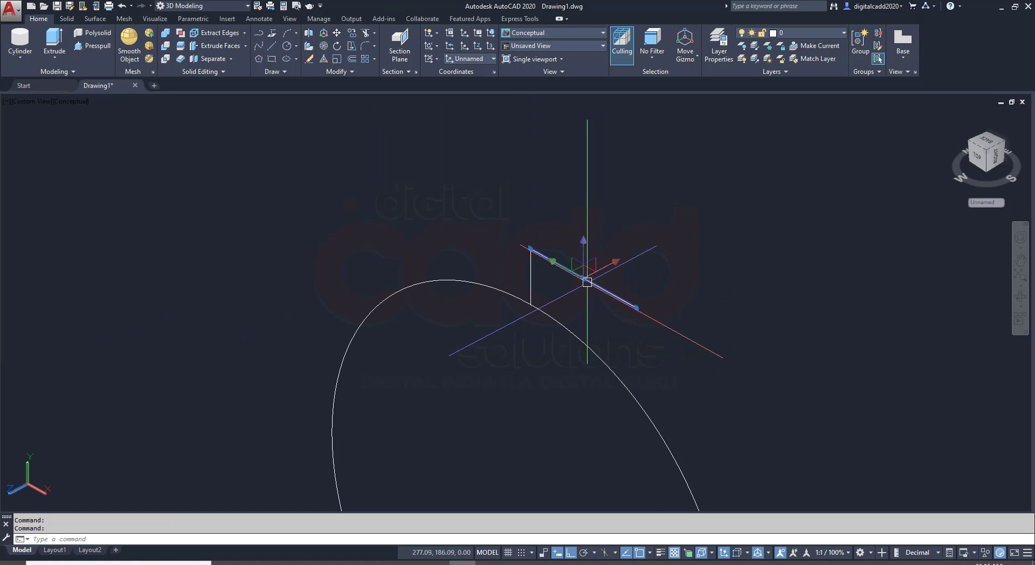
{"action": "left_click", "coordinate": [531, 248]}
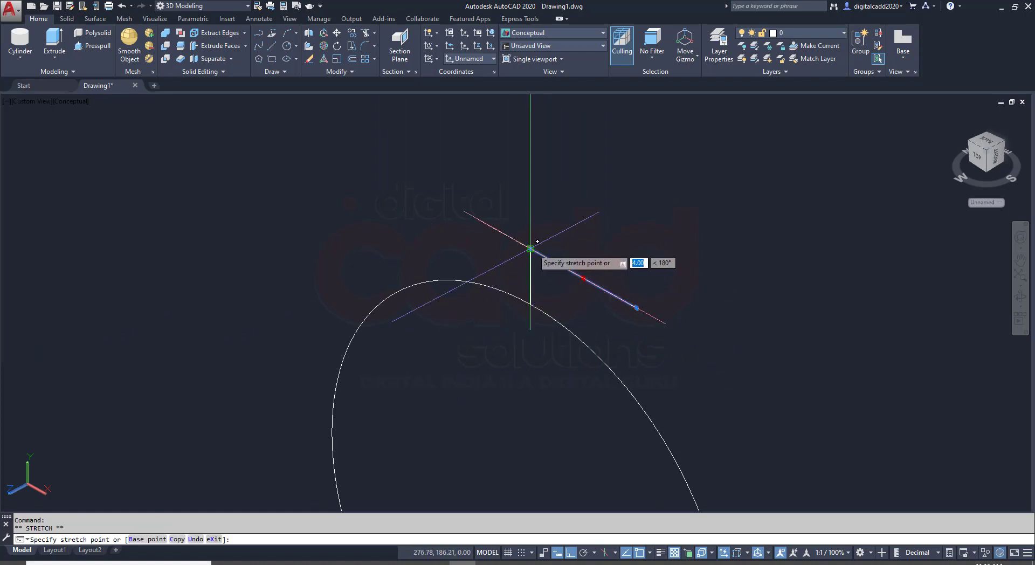
{"action": "key", "text": "Escape"}
{"action": "middle_click_drag", "start_coordinate": [687, 370], "coordinate": [547, 330]}
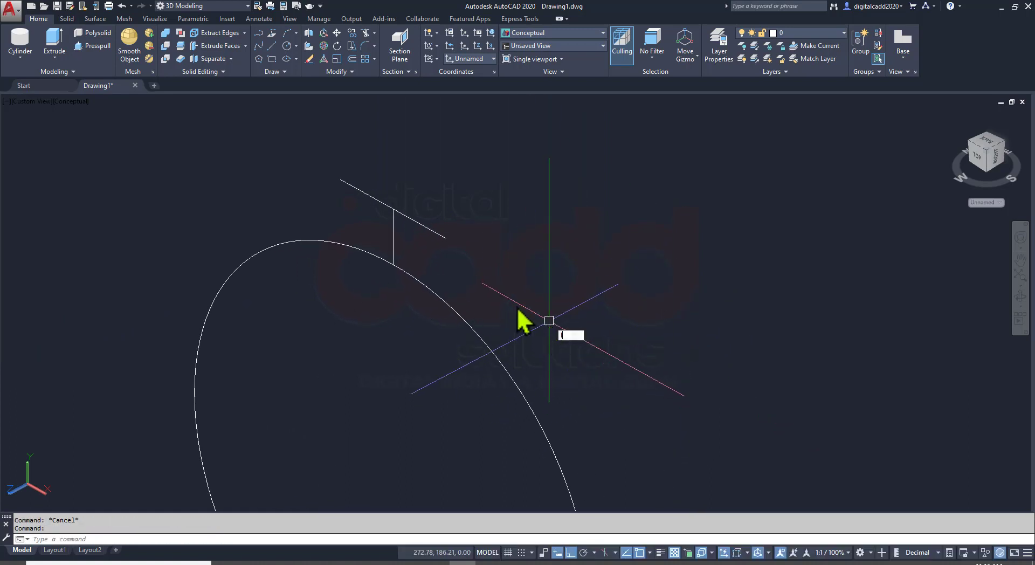
Draw vertical lines from both ends of the 8 mm line down into the circle as the keyway sides.
{"action": "key", "text": "Return"}
{"action": "left_click", "coordinate": [445, 237]}
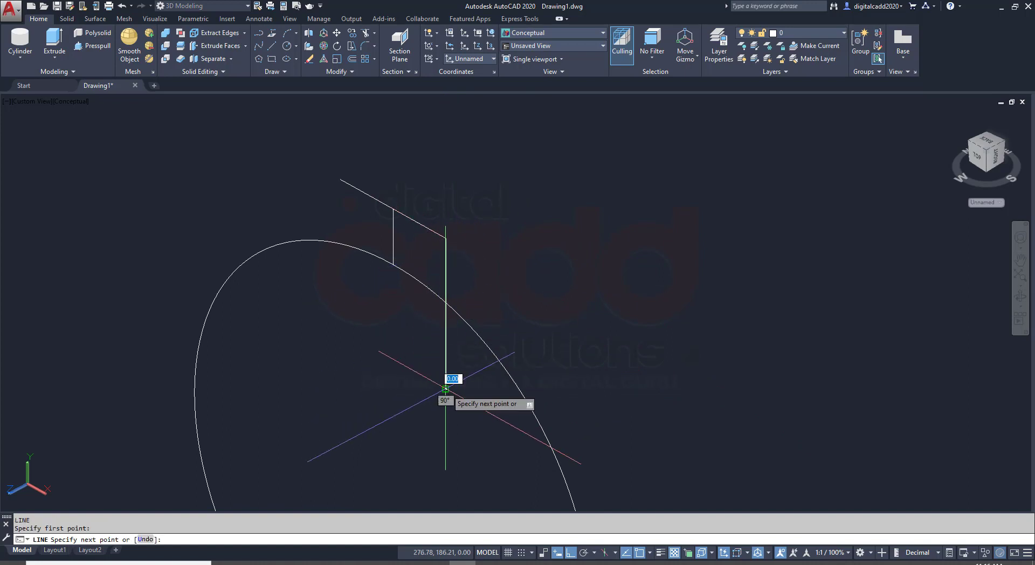
{"action": "left_click", "coordinate": [445, 388]}
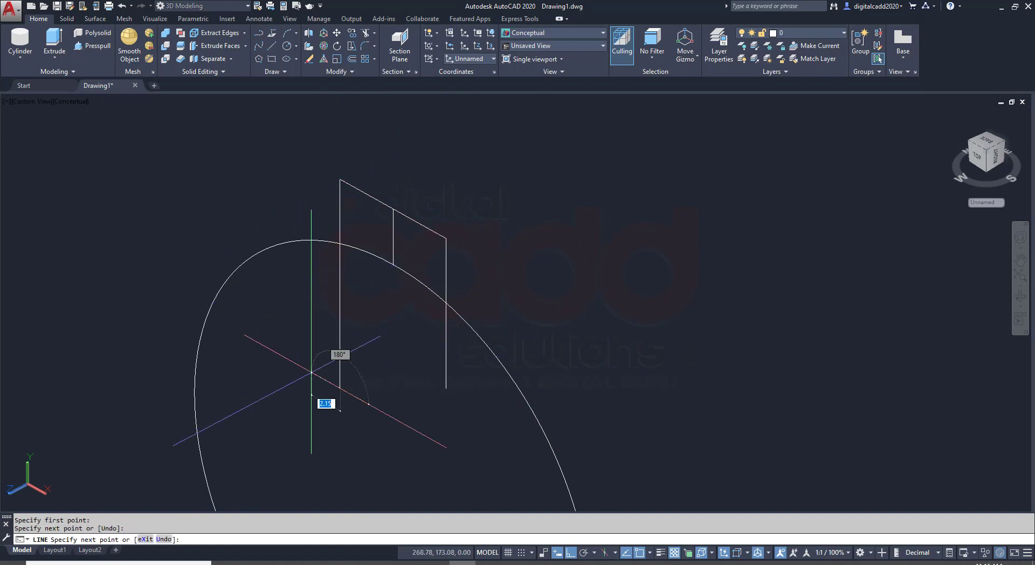
{"action": "key", "text": "Return"}
{"action": "key", "text": "Return"}
Draw a horizontal reference line from the circle's top quadrant past the keyway side line.
{"action": "left_click", "coordinate": [392, 264]}
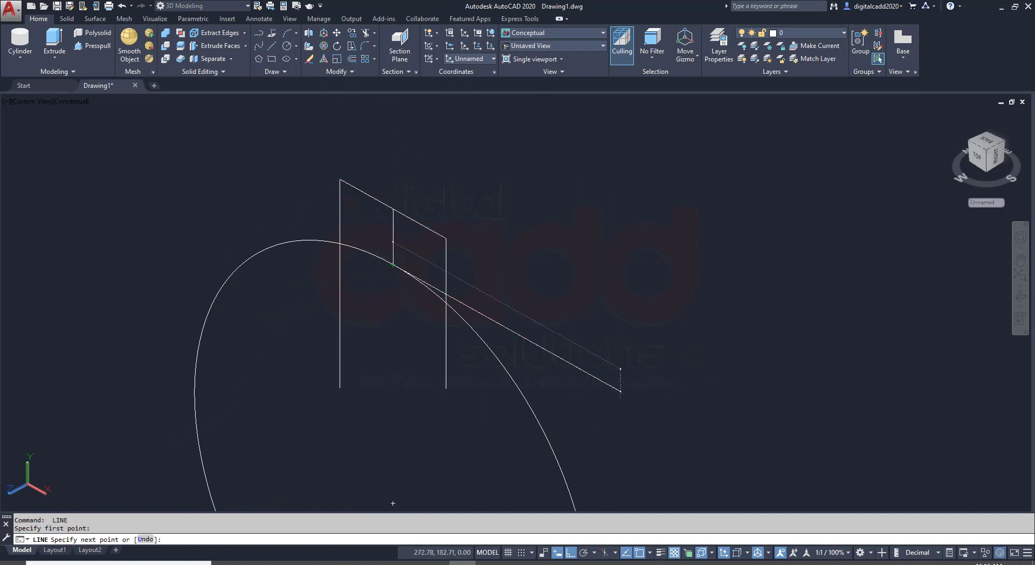
{"action": "left_click", "coordinate": [621, 391]}
{"action": "key", "text": "Return"}
Move the keyway lines down from the reference line's crossing with the side line to that side line's intersection with the circle.
{"action": "left_click", "coordinate": [284, 131]}
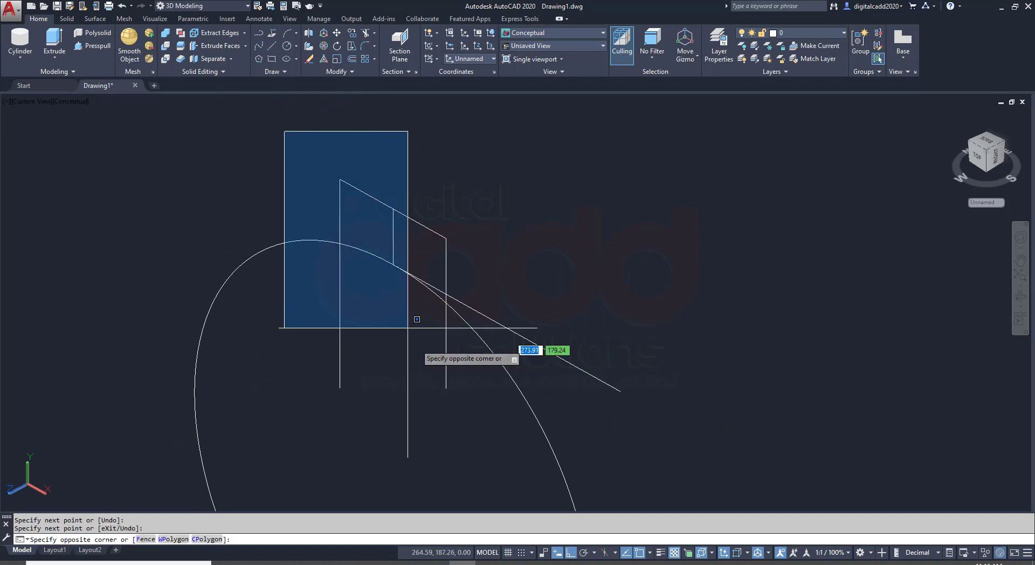
{"action": "left_click", "coordinate": [478, 422]}
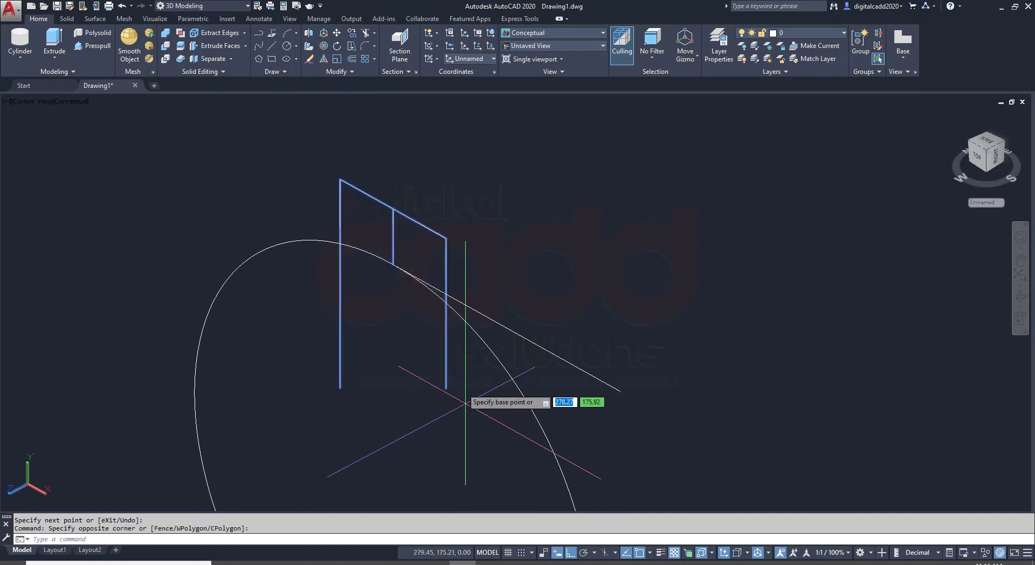
{"action": "type", "text": "m"}
{"action": "key", "text": "Return"}
{"action": "scroll", "coordinate": [451, 296], "scroll_direction": "up", "scroll_amount": 3}
{"action": "left_click", "coordinate": [441, 288]}
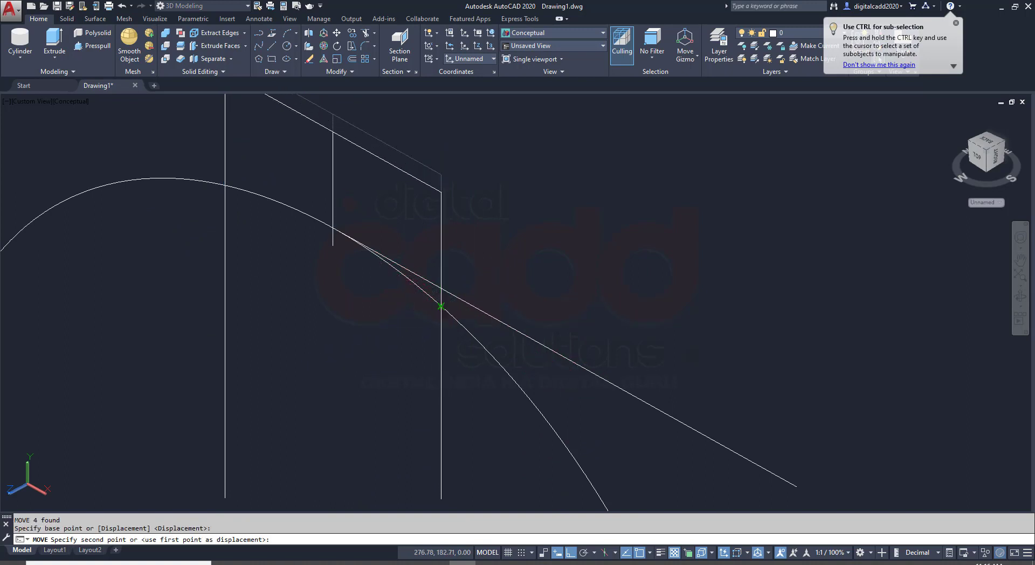
{"action": "left_click", "coordinate": [441, 306]}
Delete the horizontal reference line and the short vertical centre line.
{"action": "left_click", "coordinate": [639, 330]}
{"action": "left_click", "coordinate": [570, 422]}
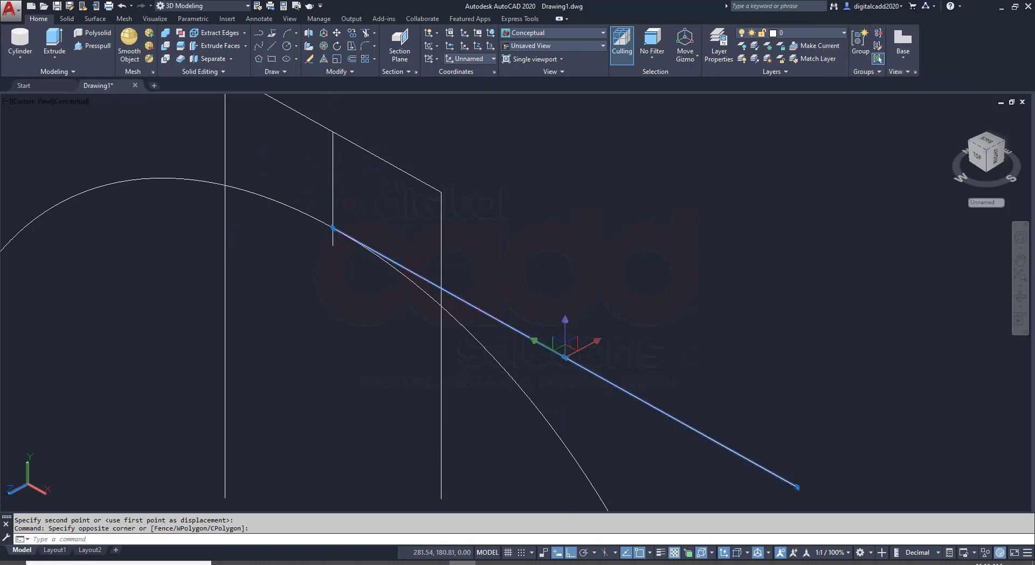
{"action": "left_click", "coordinate": [341, 174]}
{"action": "left_click", "coordinate": [302, 201]}
{"action": "key", "text": "Delete"}
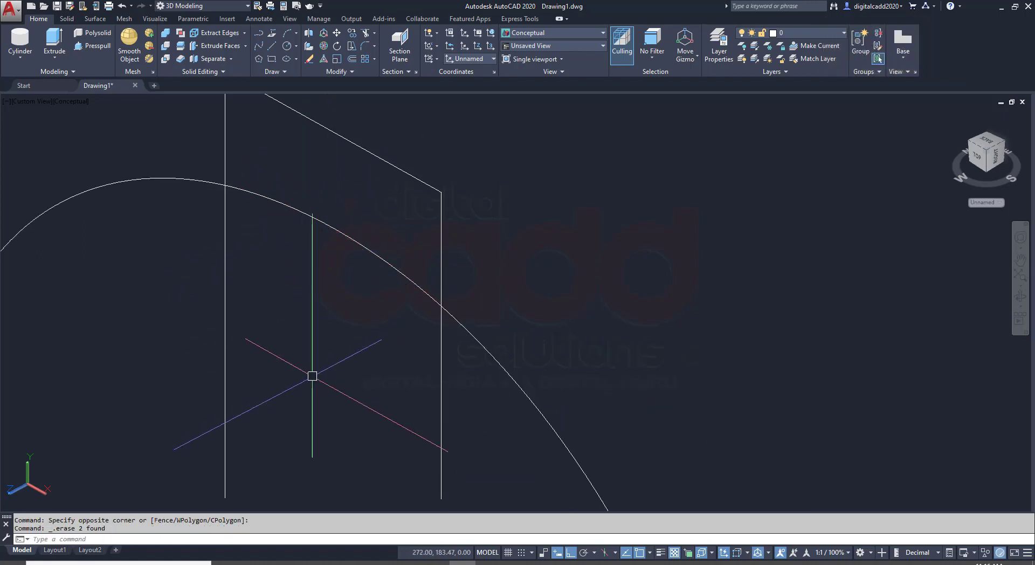
Trim the side lines inside the circle and the arc between them to leave one closed bore-and-keyway outline.
{"action": "type", "text": "tr"}
{"action": "key", "text": "Return"}
{"action": "key", "text": "Return"}
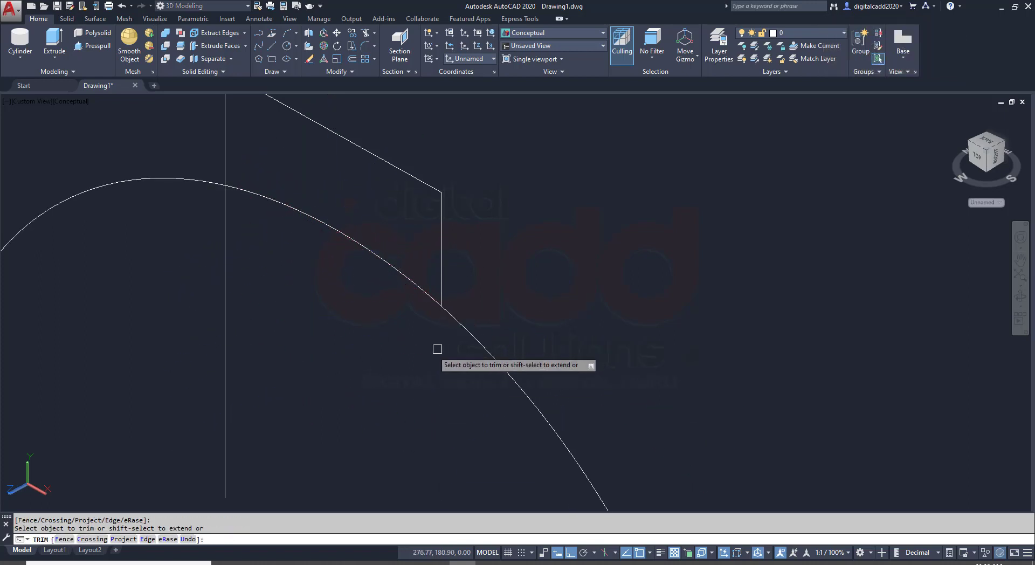
{"action": "left_click", "coordinate": [226, 269]}
{"action": "left_click", "coordinate": [323, 237]}
{"action": "left_click", "coordinate": [312, 212]}
{"action": "key", "text": "Return"}
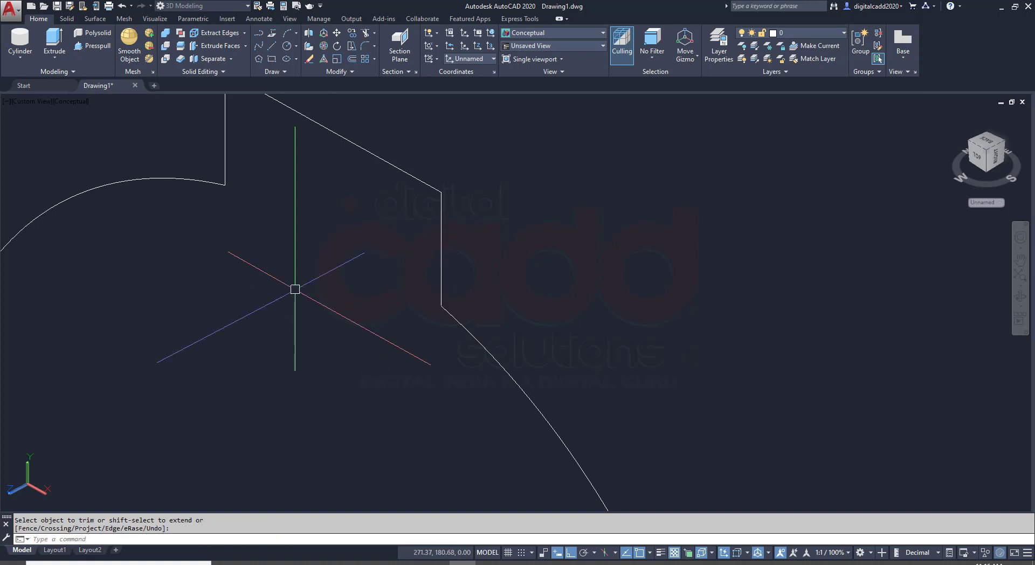
Measure the keyway's side depth from its upper corner to the circle.
{"action": "scroll", "coordinate": [294, 289], "scroll_direction": "down", "scroll_amount": 2}
{"action": "middle_click_drag", "start_coordinate": [330, 308], "coordinate": [456, 330]}
{"action": "middle_click_drag", "start_coordinate": [439, 210], "coordinate": [398, 229]}
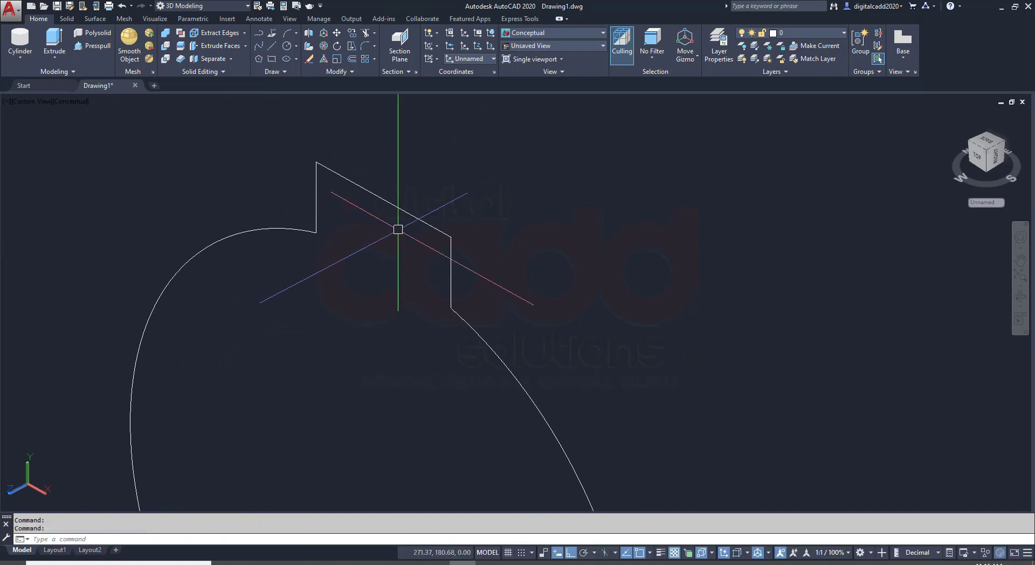
{"action": "type", "text": "di"}
{"action": "key", "text": "Return"}
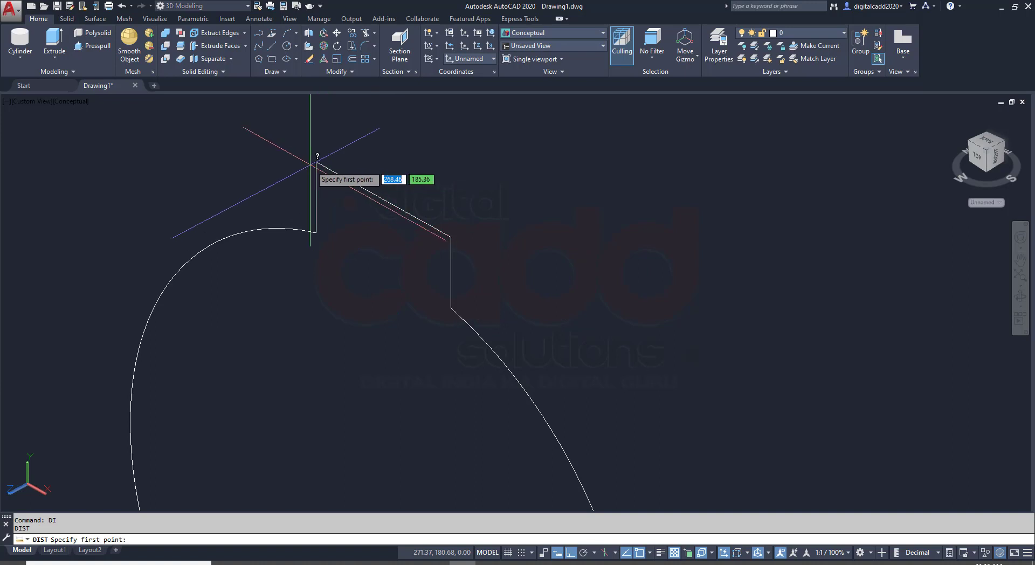
{"action": "left_click", "coordinate": [315, 161]}
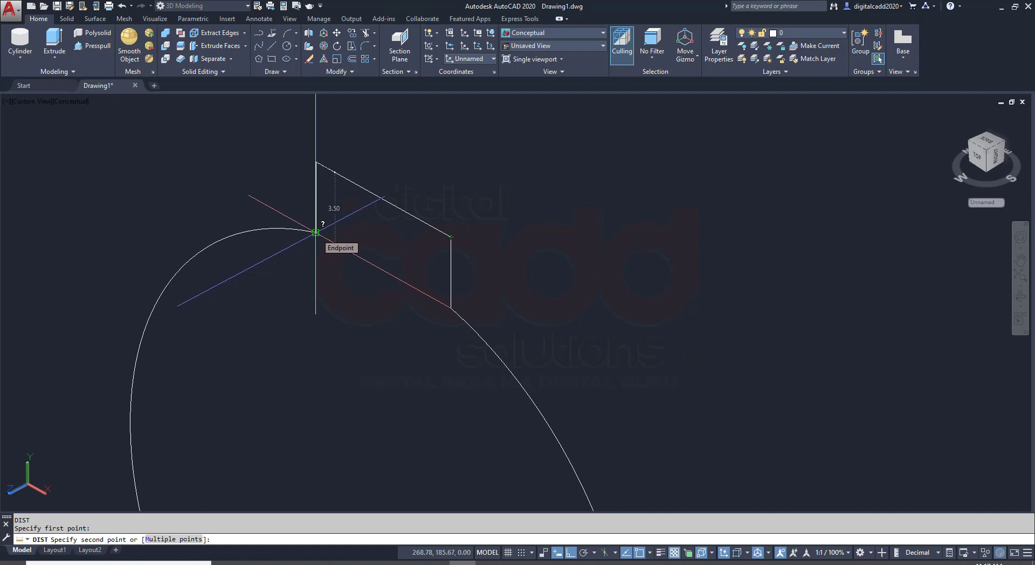
{"action": "key", "text": "Escape"}
Move the bore-and-keyway profile by its circle centre onto the centre of the hub's flat end face.
{"action": "scroll", "coordinate": [334, 270], "scroll_direction": "down", "scroll_amount": 5}
{"action": "middle_click_drag", "start_coordinate": [331, 300], "coordinate": [466, 293]}
{"action": "left_click", "coordinate": [616, 147]}
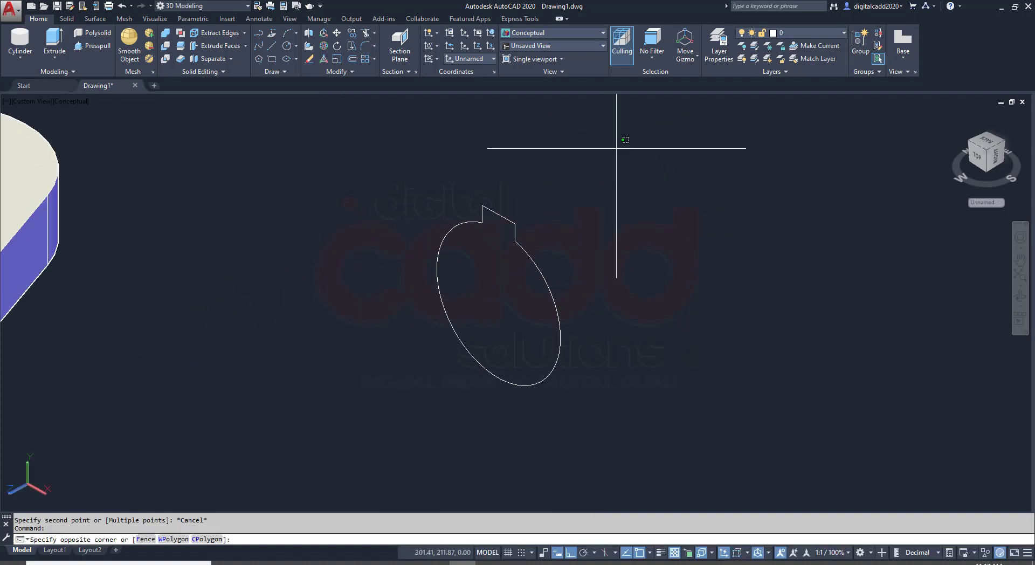
{"action": "left_click", "coordinate": [320, 424]}
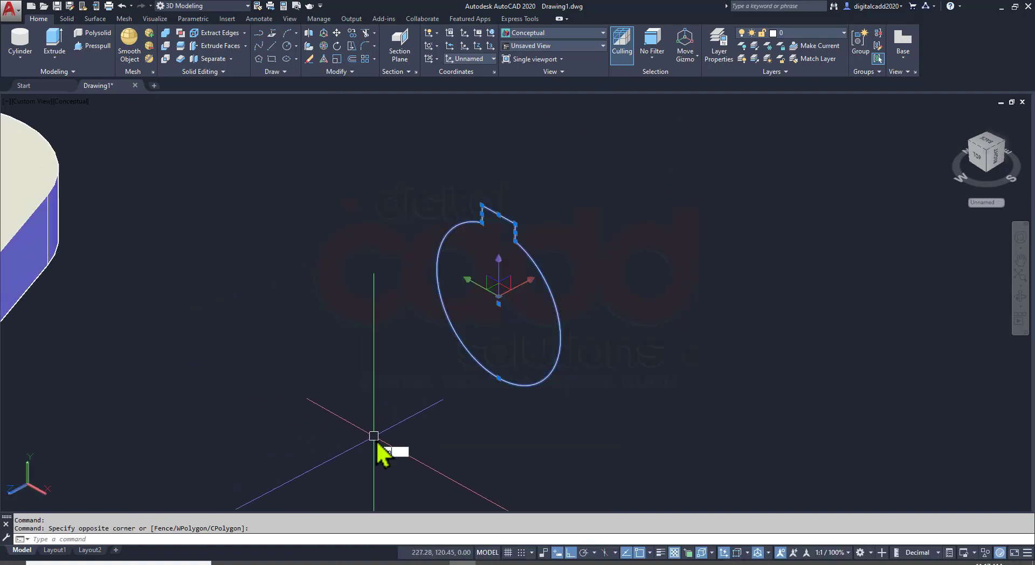
{"action": "type", "text": "M"}
{"action": "key", "text": "Return"}
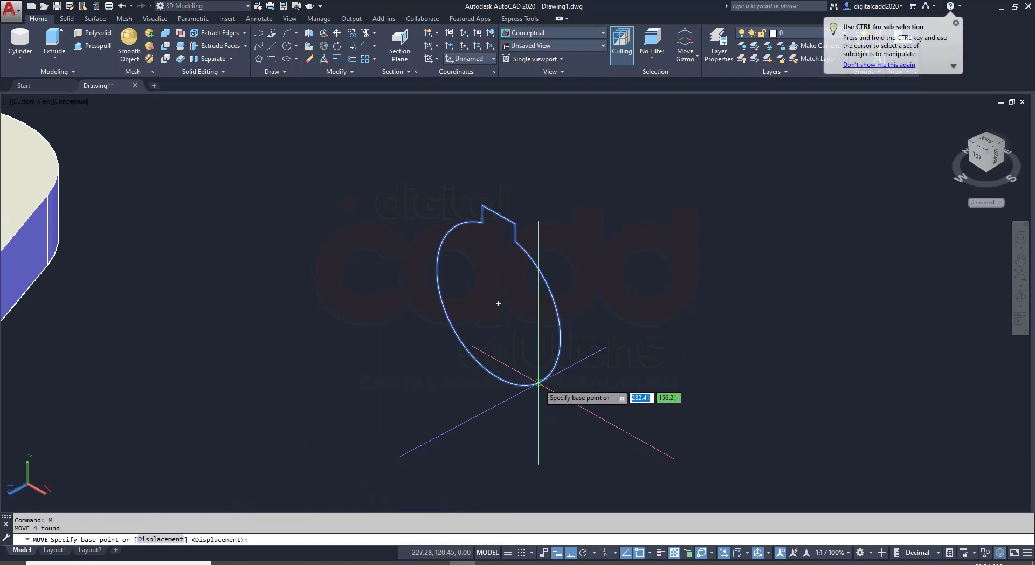
{"action": "left_click", "coordinate": [498, 303]}
{"action": "scroll", "coordinate": [549, 328], "scroll_direction": "down", "scroll_amount": 6}
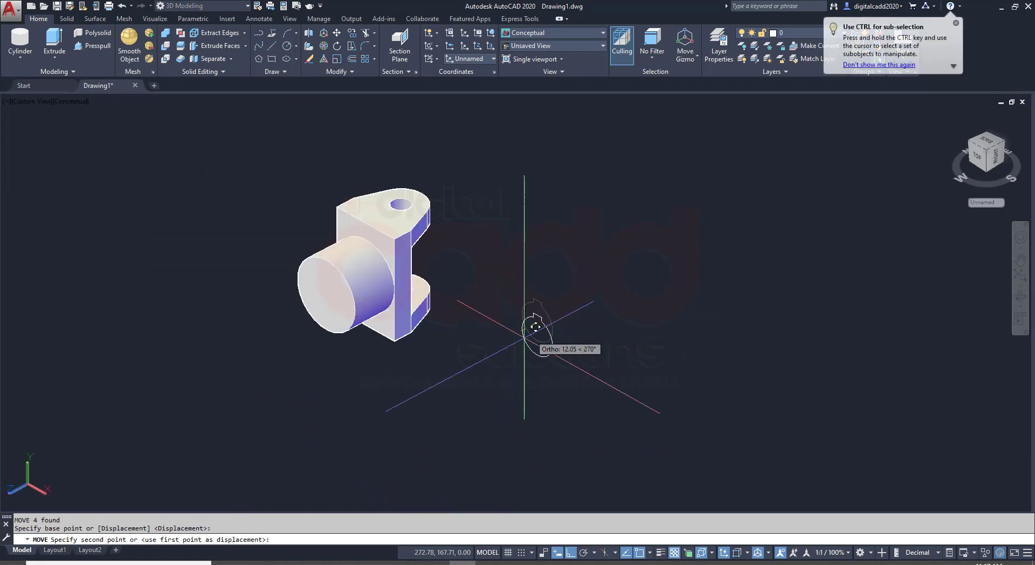
{"action": "scroll", "coordinate": [356, 295], "scroll_direction": "up", "scroll_amount": 2}
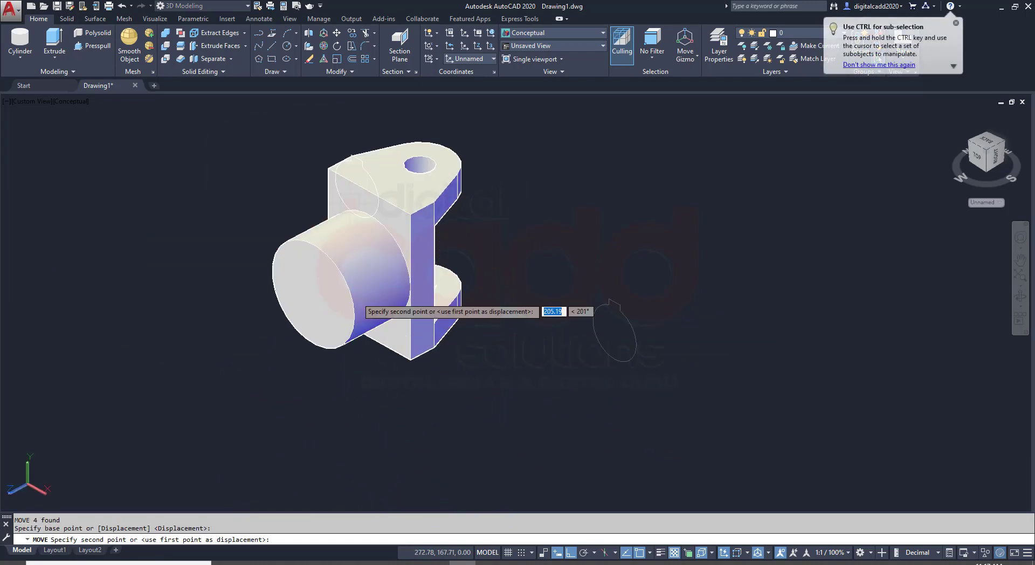
{"action": "left_click", "coordinate": [313, 293]}
Presspull the bore-and-keyway area inward to cut it right through the hub and the plate.
{"action": "scroll", "coordinate": [358, 287], "scroll_direction": "up", "scroll_amount": 2}
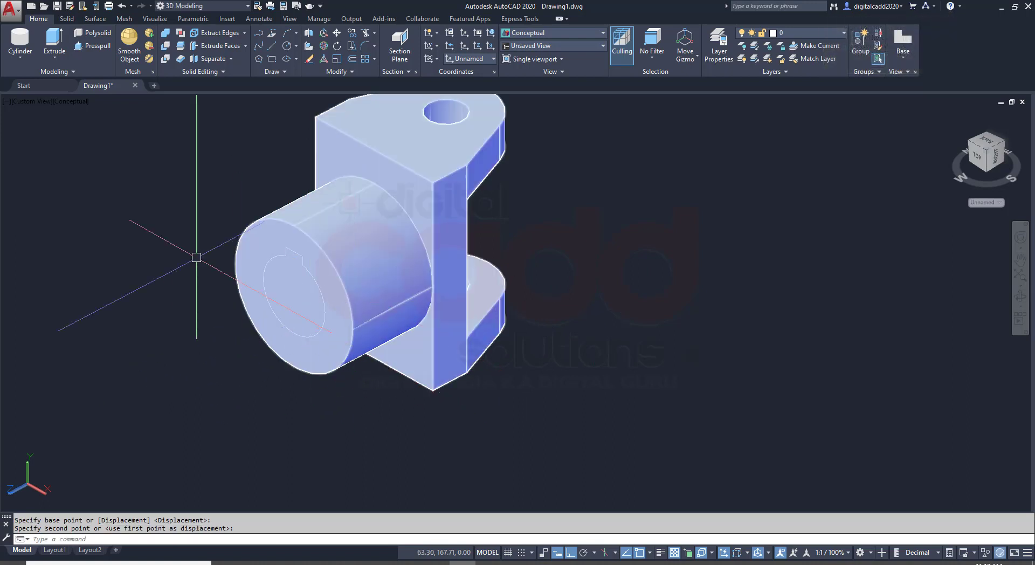
{"action": "left_click", "coordinate": [93, 46]}
{"action": "left_click", "coordinate": [291, 295]}
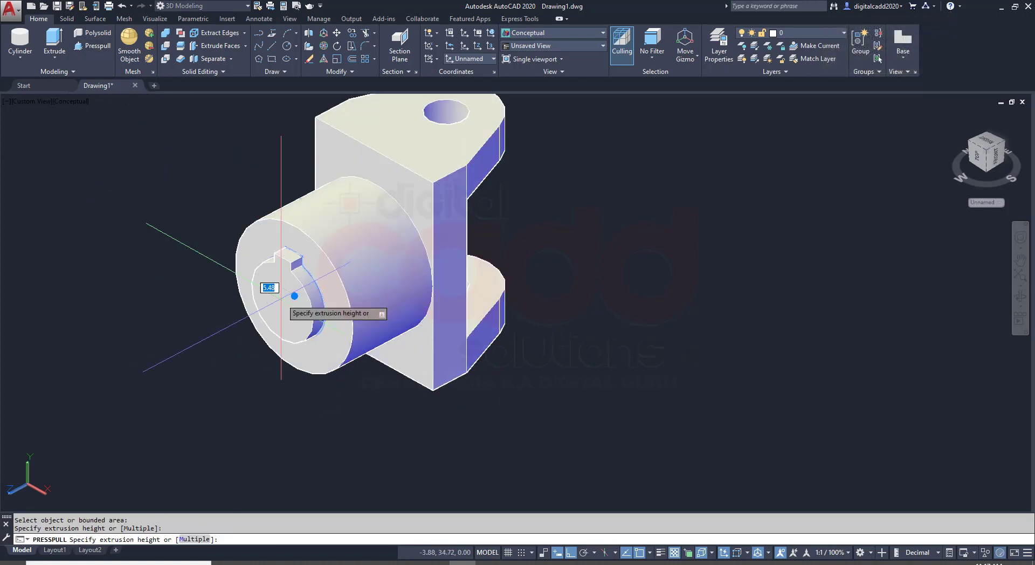
{"action": "left_click", "coordinate": [695, 240]}
Erase the leftover bore-and-keyway profile curves from the hub's end face.
{"action": "left_click", "coordinate": [199, 189]}
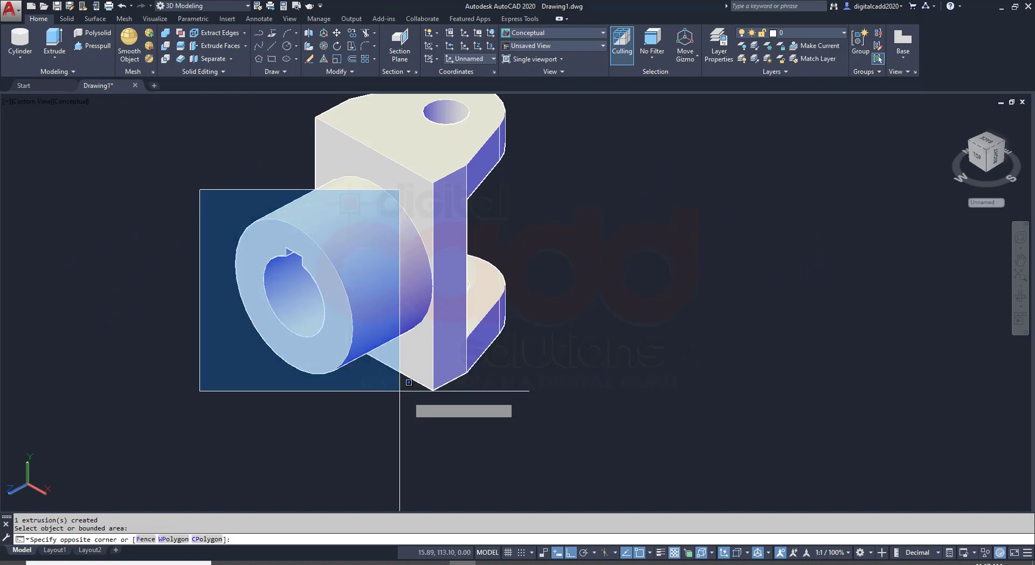
{"action": "left_click", "coordinate": [400, 391]}
{"action": "type", "text": "e"}
{"action": "key", "text": "Return"}
{"action": "mouse_move", "coordinate": [571, 365]}
{"action": "middle_mouse_down", "text": "shift"}
{"action": "mouse_move", "coordinate": [642, 339]}
{"action": "mouse_move", "coordinate": [420, 268]}
{"action": "mouse_move", "coordinate": [666, 314]}
{"action": "middle_mouse_up", "text": "shift"}
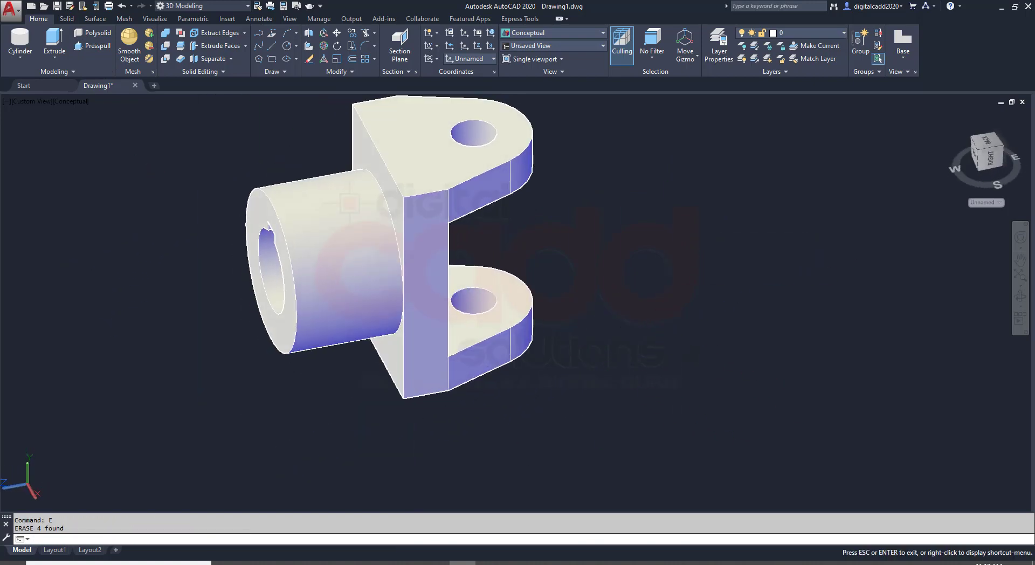
Switch to the assignment PDF to check the fork's views for remaining features, and return to AutoCAD.
{"action": "key", "text": "alt+Tab"}
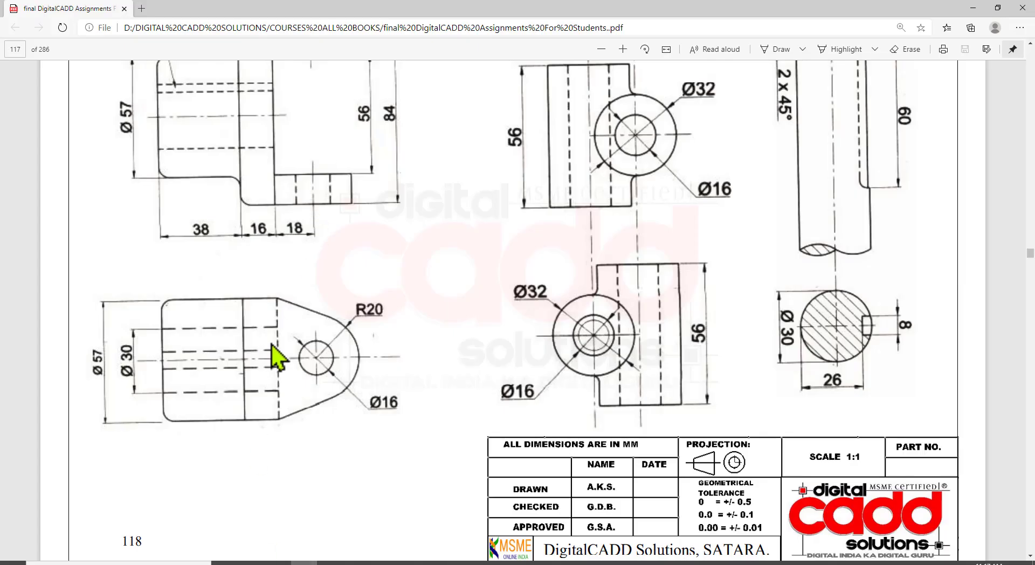
{"action": "scroll", "coordinate": [272, 297], "scroll_direction": "down", "scroll_amount": 8}
{"action": "scroll", "coordinate": [232, 426], "scroll_direction": "down", "scroll_amount": 3}
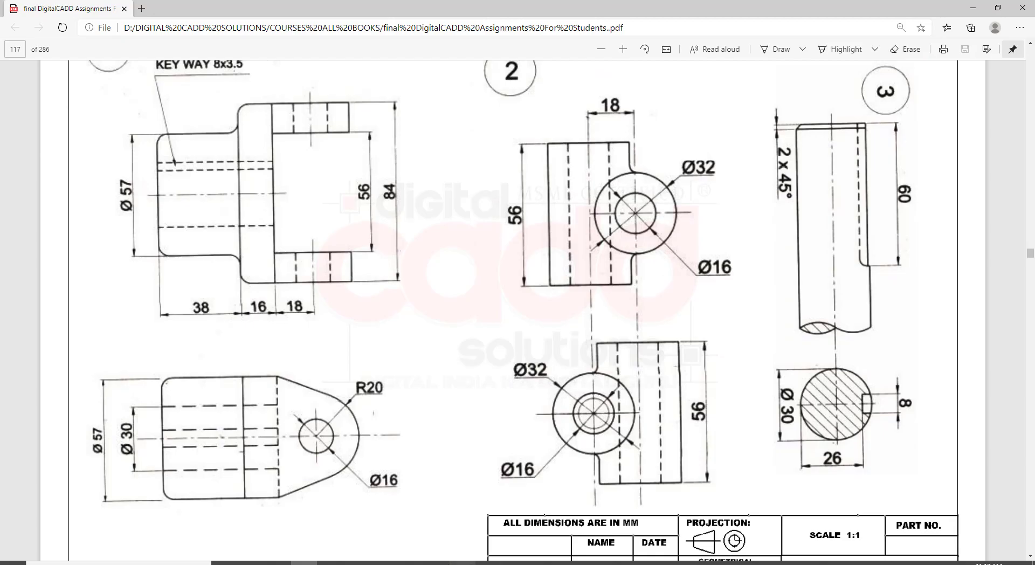
{"action": "key", "text": "alt+Tab"}
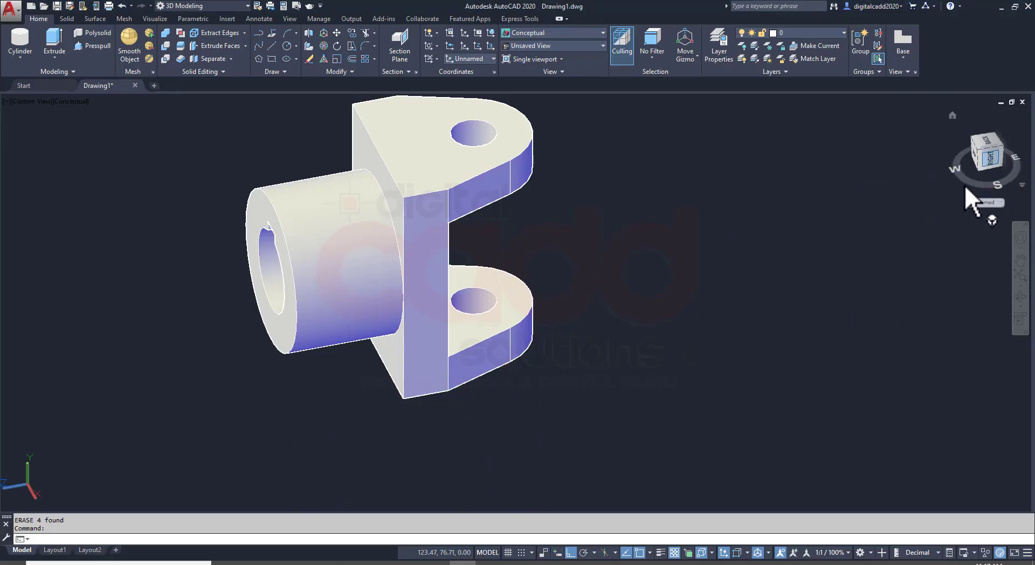
Examine the fork's hidden bore, keyway and pin-hole edges using the Wireframe and X-Ray visual styles.
{"action": "left_click", "coordinate": [992, 158]}
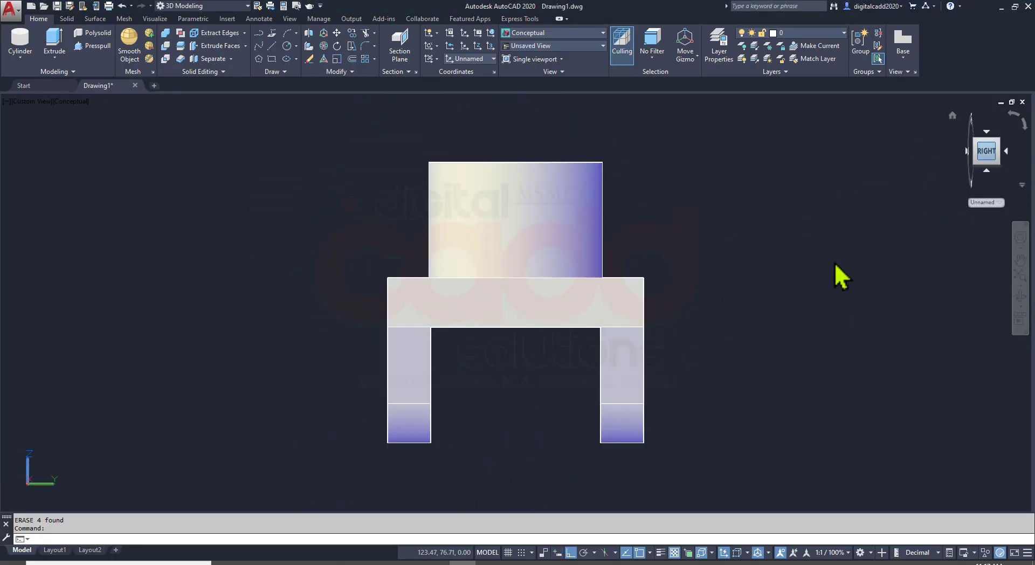
{"action": "left_click", "coordinate": [1015, 115]}
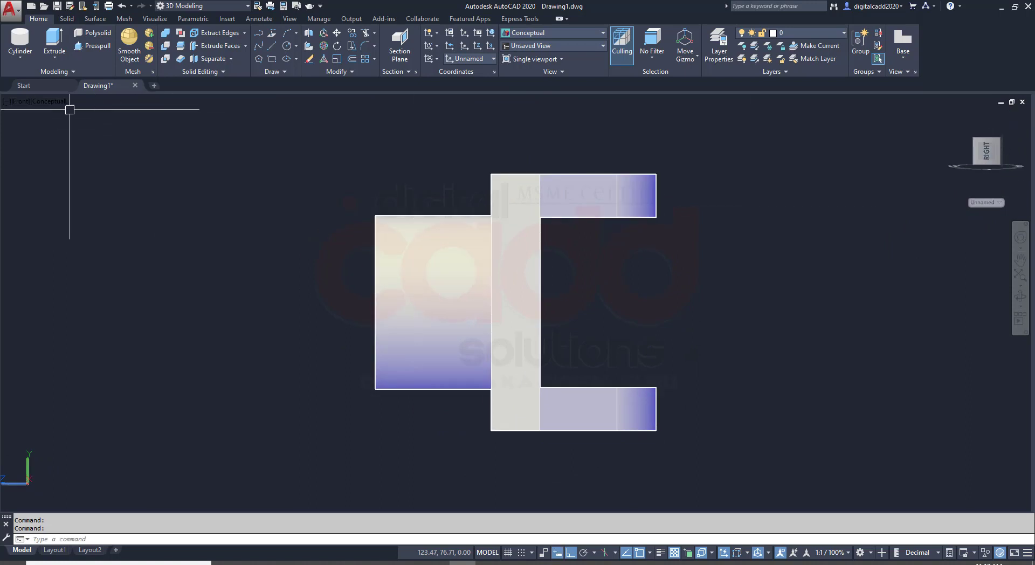
{"action": "left_click", "coordinate": [49, 102]}
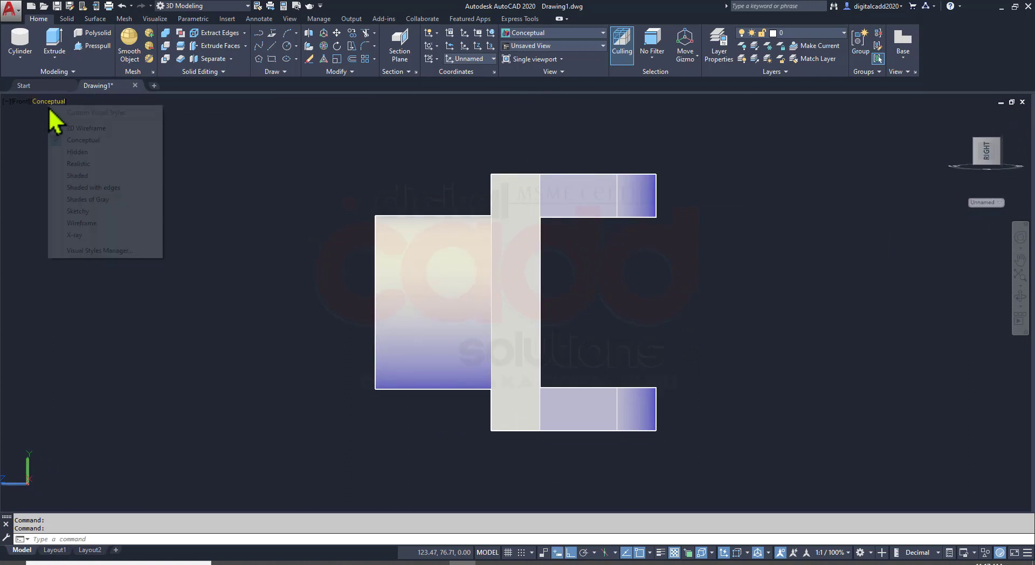
{"action": "left_click", "coordinate": [82, 222]}
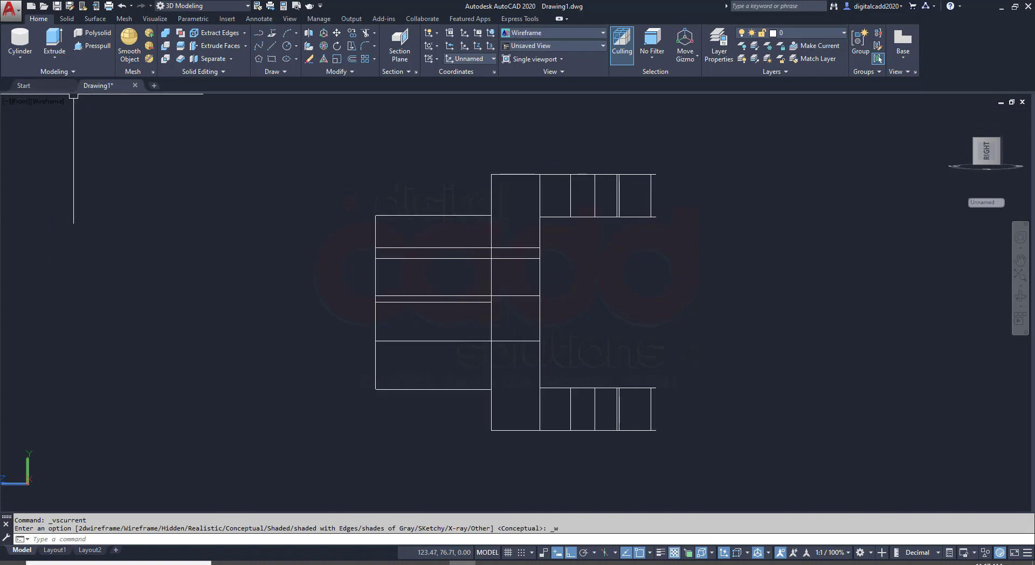
{"action": "left_click", "coordinate": [57, 102]}
{"action": "left_click", "coordinate": [85, 234]}
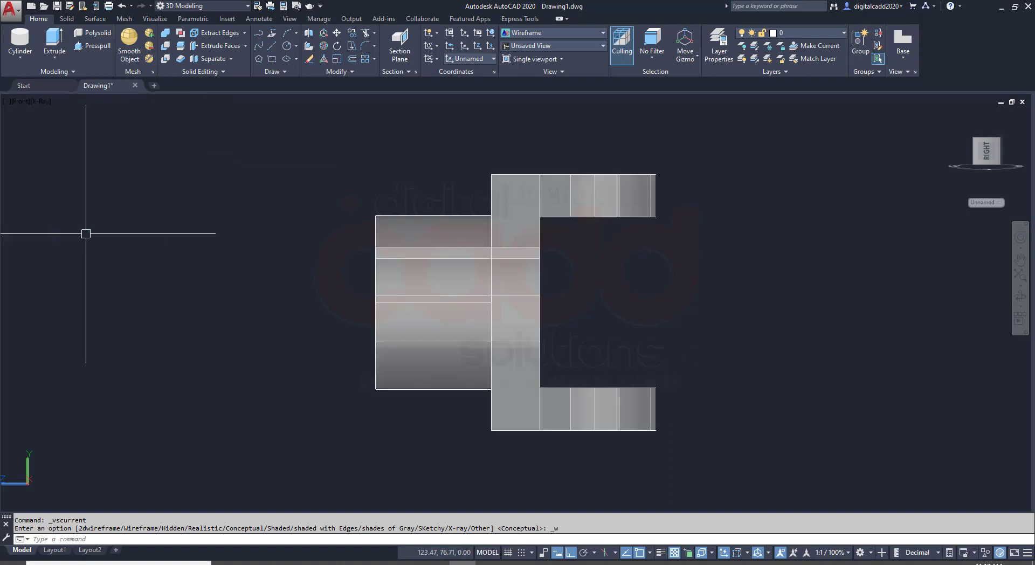
{"action": "scroll", "coordinate": [625, 238], "scroll_direction": "up", "scroll_amount": 5}
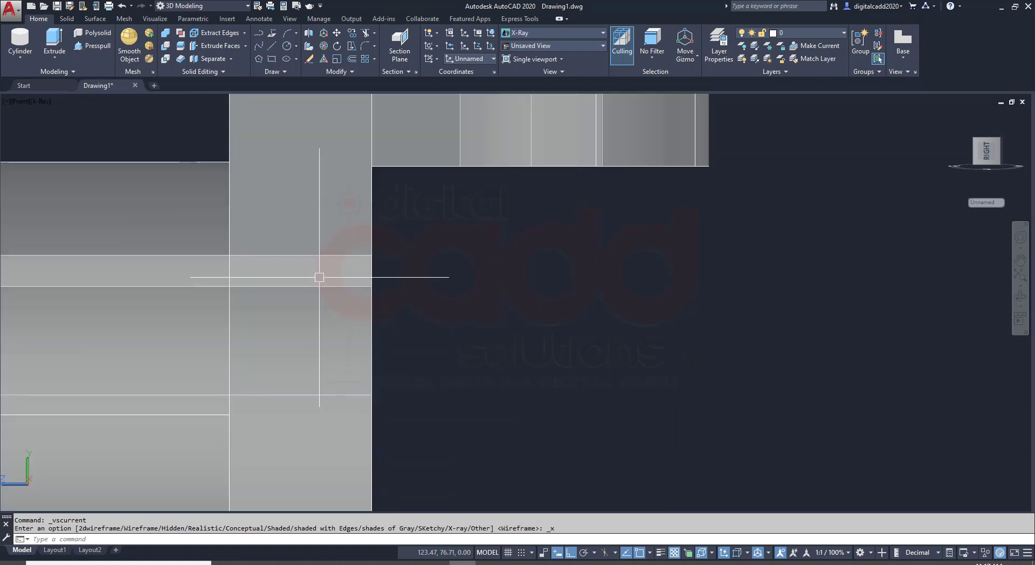
{"action": "scroll", "coordinate": [320, 277], "scroll_direction": "down", "scroll_amount": 6}
{"action": "middle_click_drag", "start_coordinate": [300, 370], "coordinate": [324, 374], "text": "shift"}
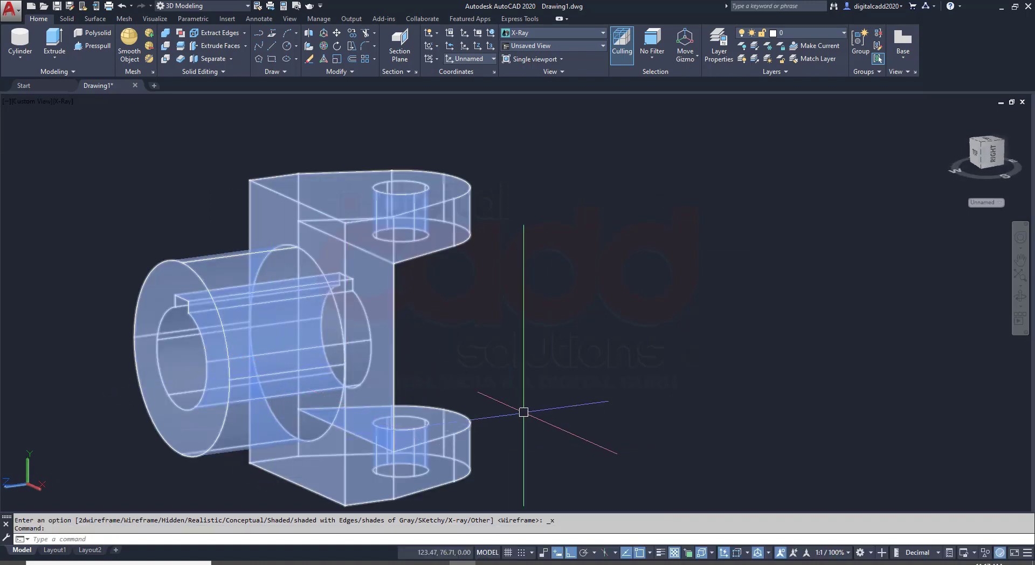
Create a flatshot of the fork's top view as a new block and place it beside the model at the default scale and rotation.
{"action": "left_click", "coordinate": [992, 156]}
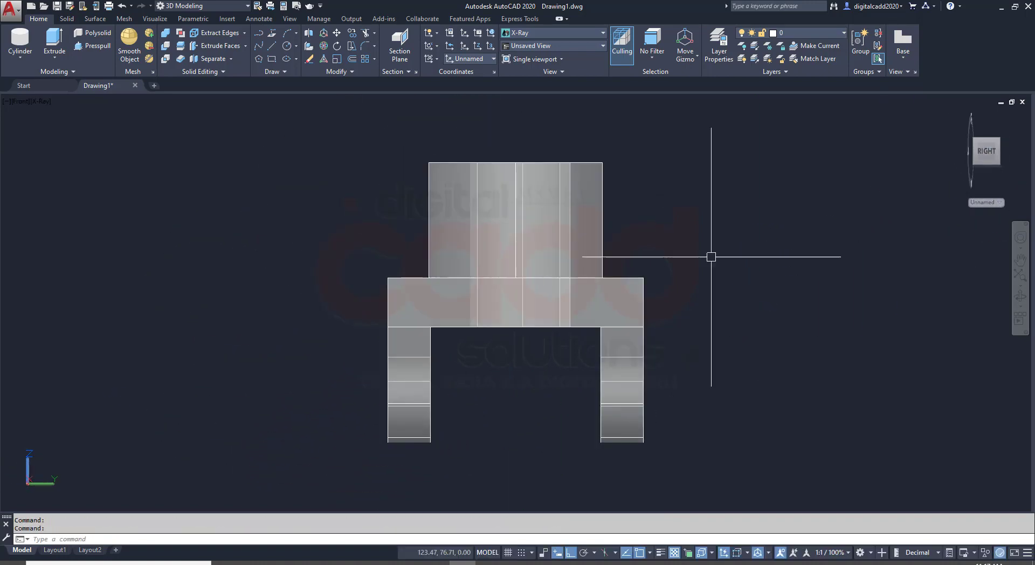
{"action": "left_click", "coordinate": [1014, 115]}
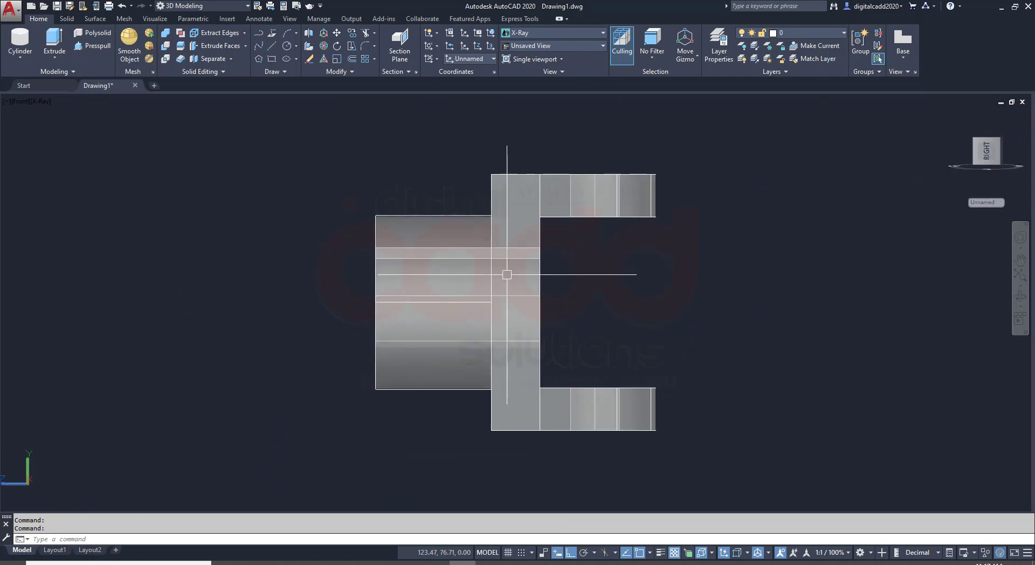
{"action": "left_click", "coordinate": [984, 132]}
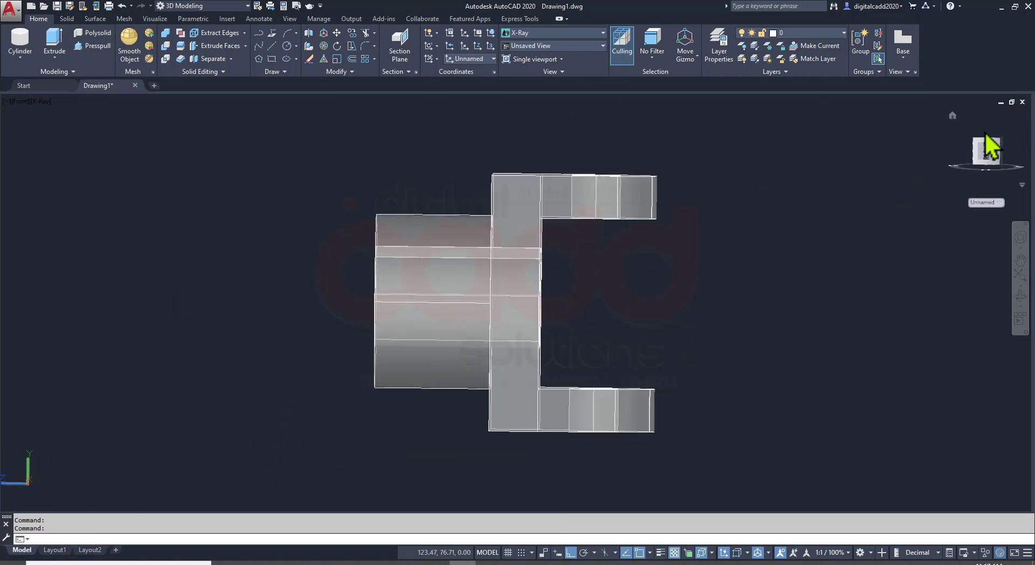
{"action": "left_click", "coordinate": [1013, 114]}
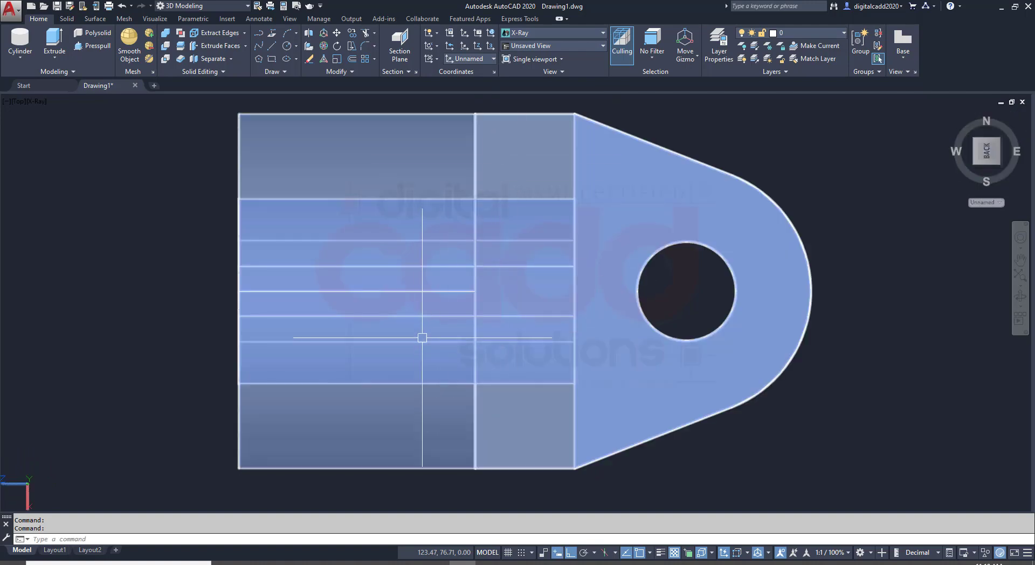
{"action": "scroll", "coordinate": [725, 416], "scroll_direction": "down", "scroll_amount": 2}
{"action": "middle_click_drag", "start_coordinate": [725, 415], "coordinate": [538, 383]}
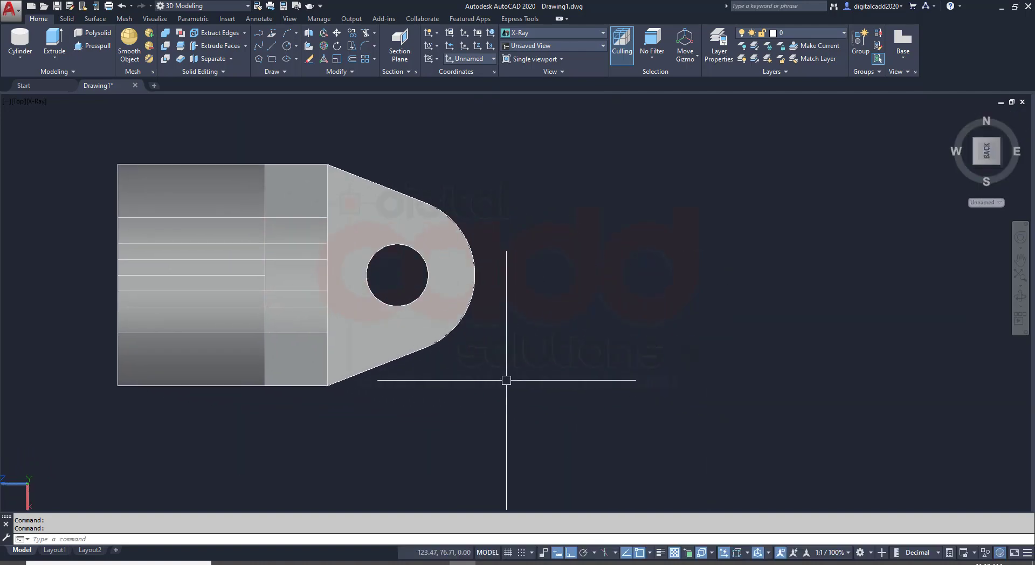
{"action": "type", "text": "l"}
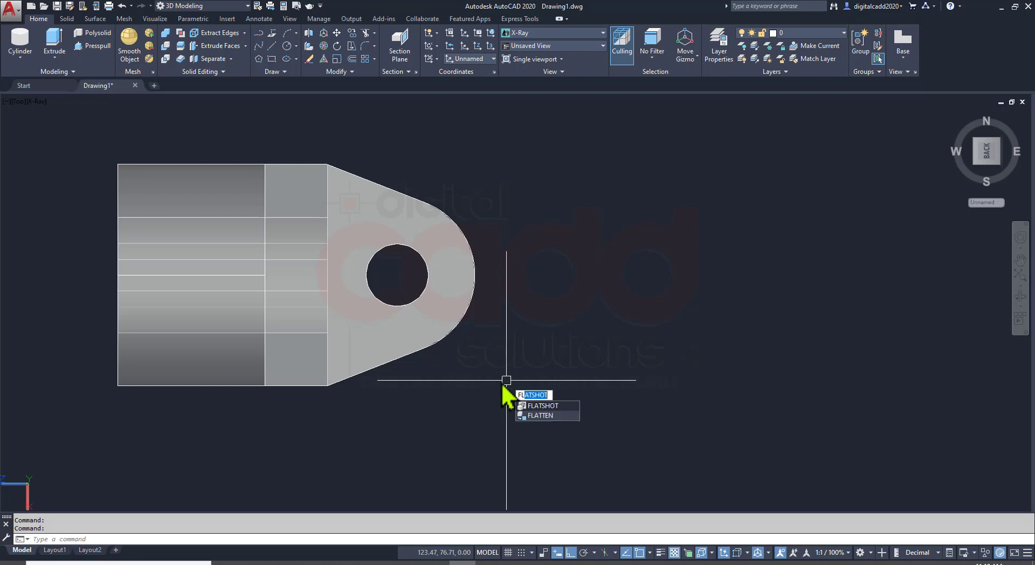
{"action": "key", "text": "Return"}
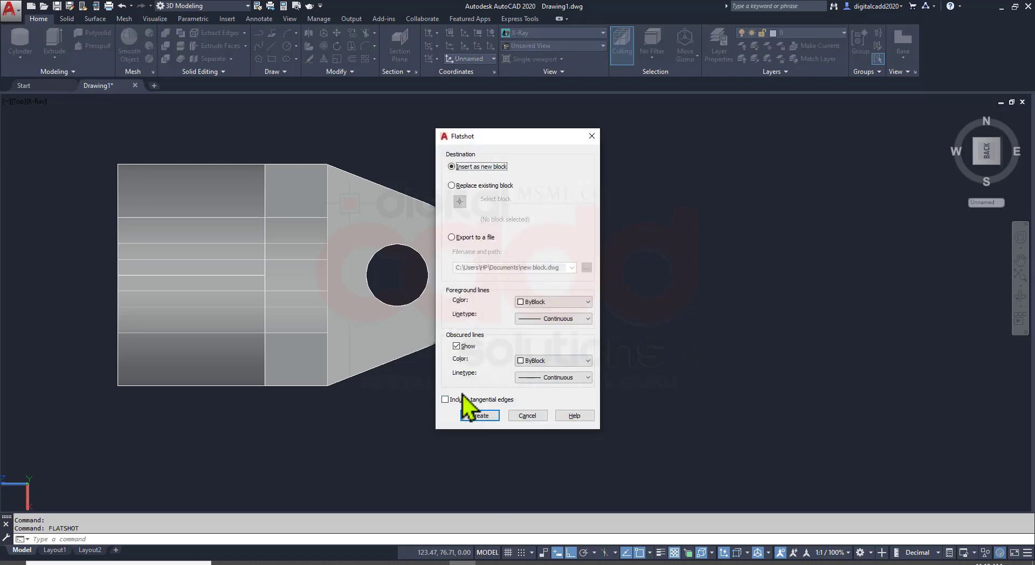
{"action": "left_click", "coordinate": [498, 419]}
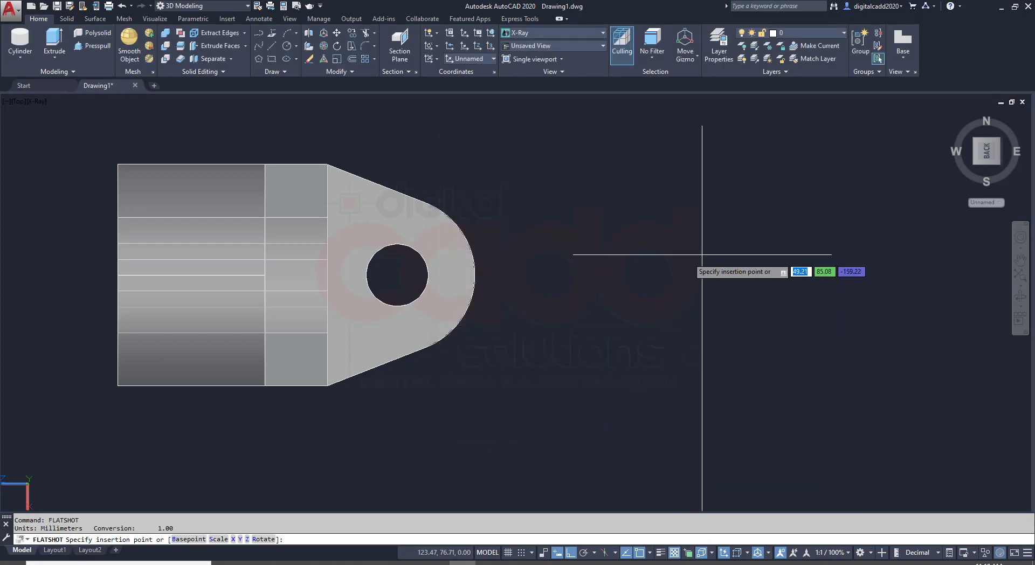
{"action": "left_click", "coordinate": [666, 285]}
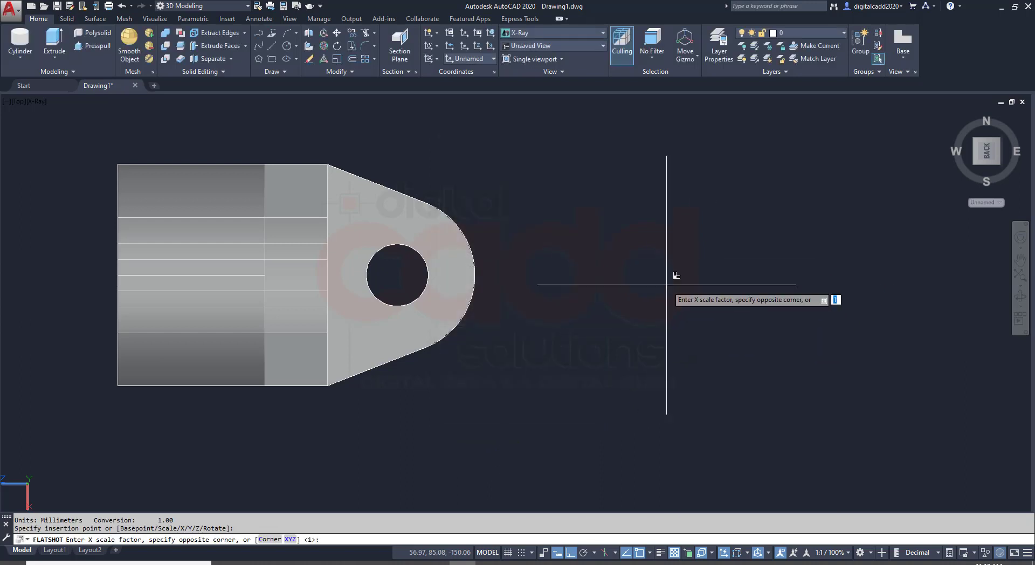
{"action": "key", "text": "Return"}
{"action": "key", "text": "Return"}
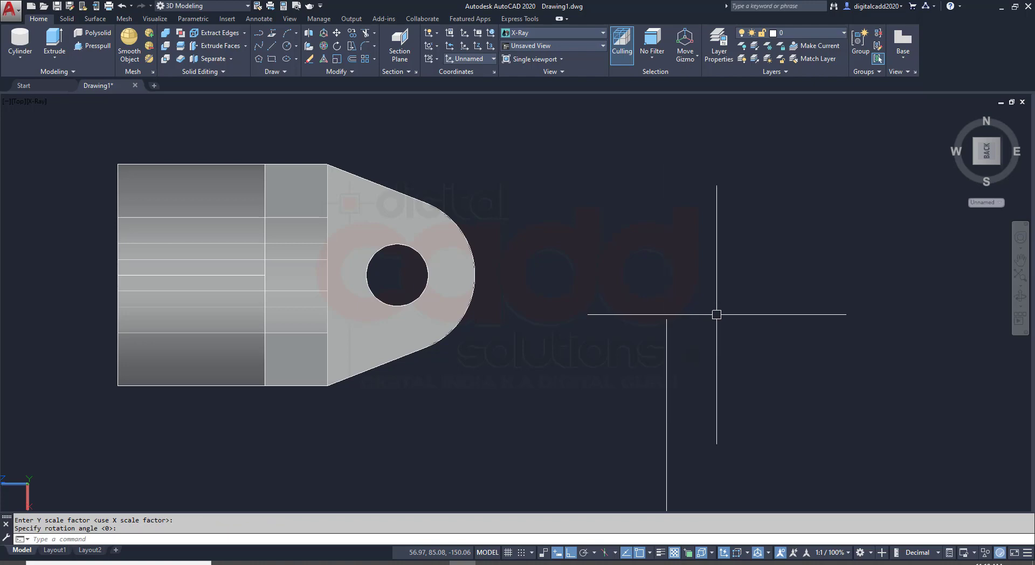
{"action": "key", "text": "Return"}
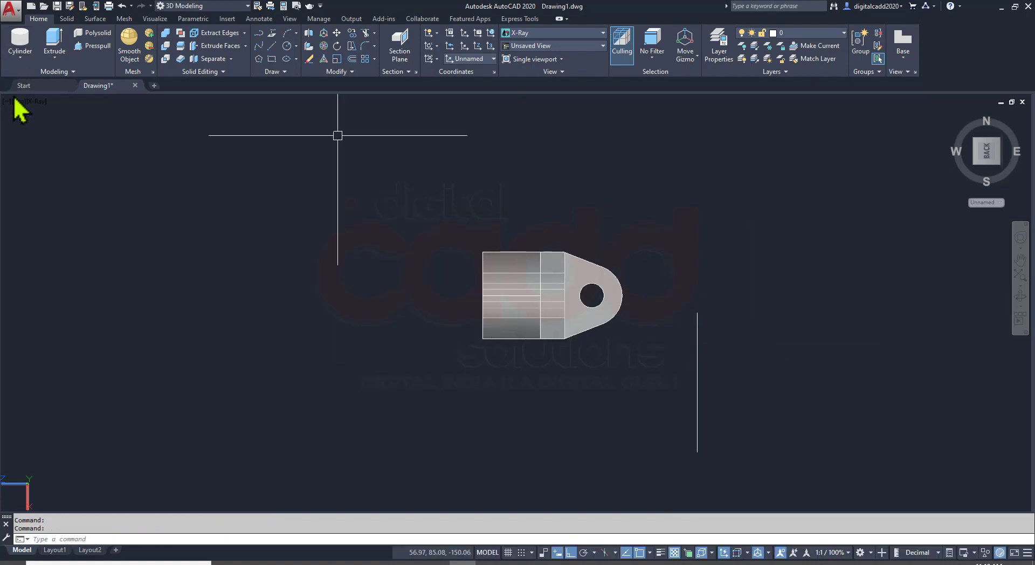
Switch to the SE Isometric view and 3D-rotate the flatshot block about its vertical axis onto the perpendicular vertical plane.
{"action": "left_click", "coordinate": [19, 101]}
{"action": "left_click", "coordinate": [46, 213]}
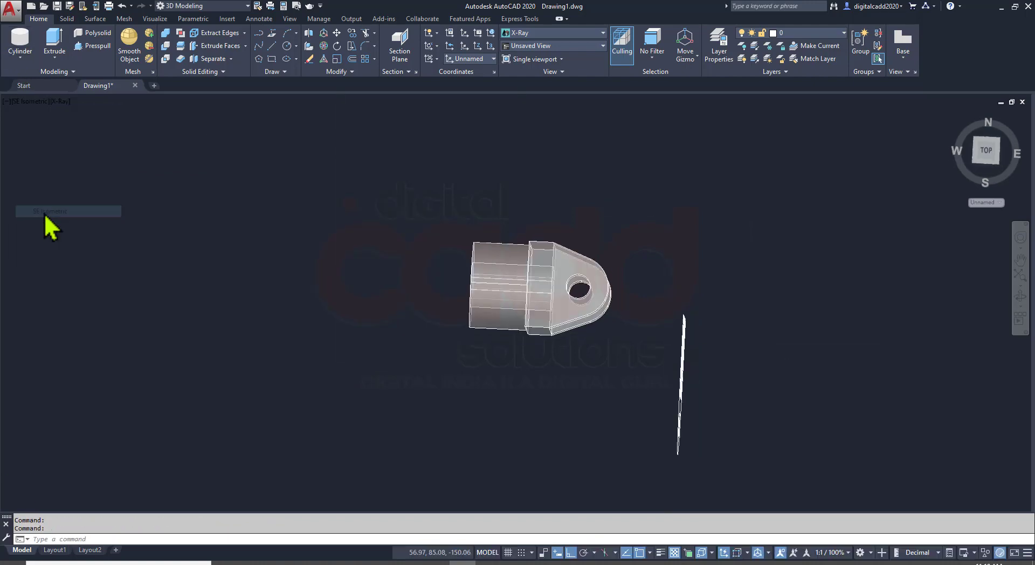
{"action": "scroll", "coordinate": [729, 431], "scroll_direction": "up", "scroll_amount": 3}
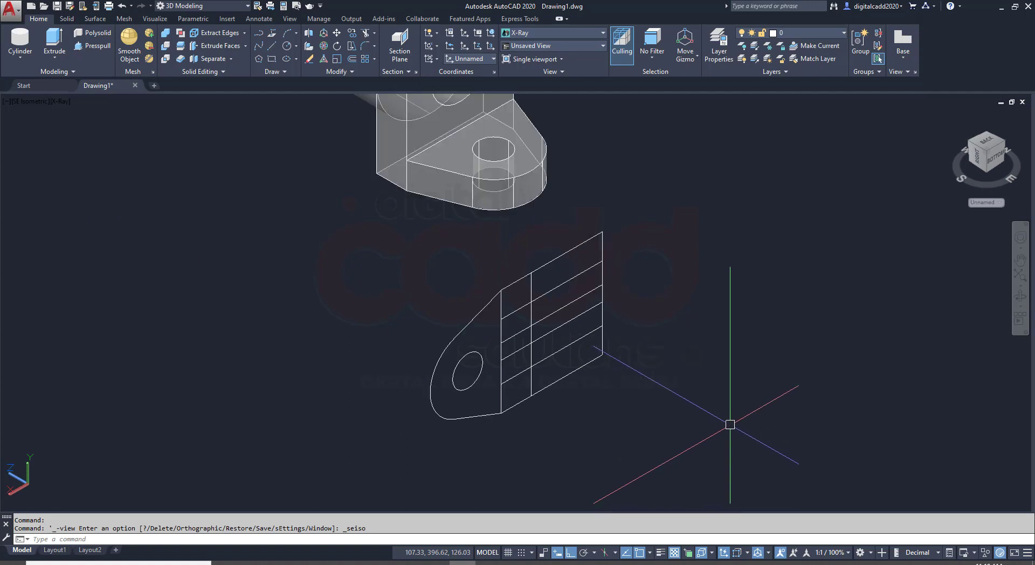
{"action": "left_click", "coordinate": [584, 337]}
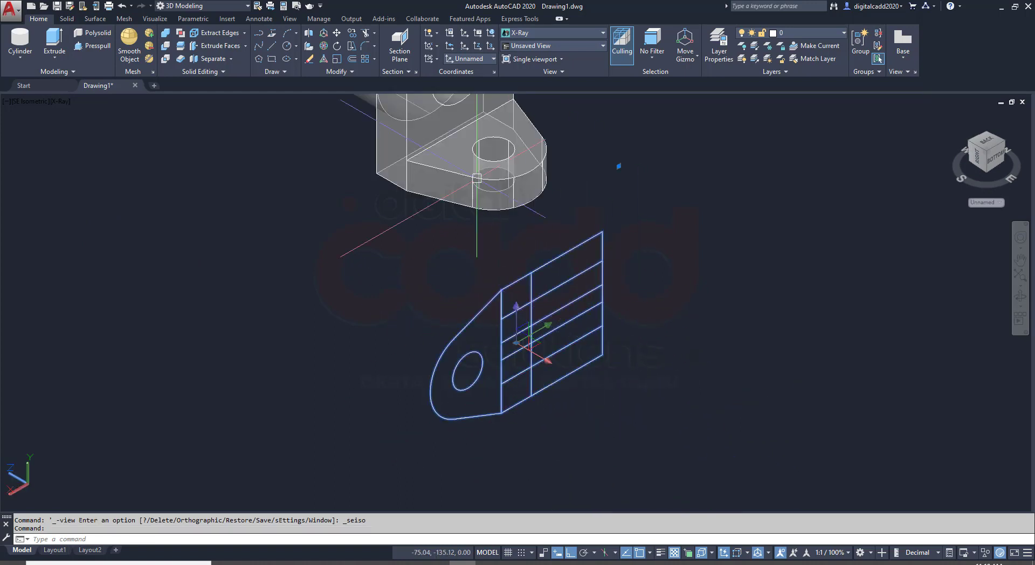
{"action": "left_click", "coordinate": [323, 46]}
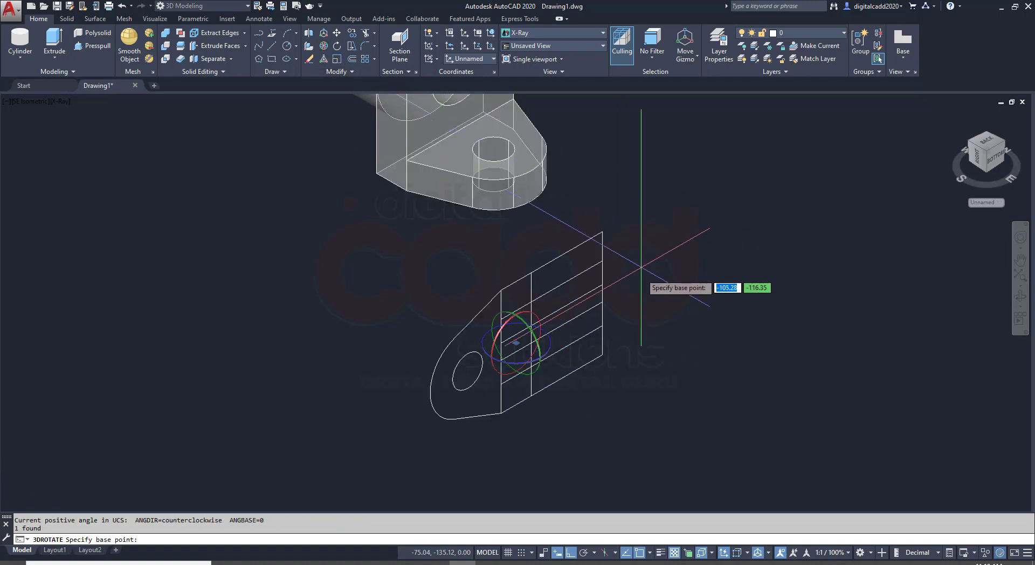
{"action": "left_click", "coordinate": [551, 348]}
{"action": "left_click", "coordinate": [684, 230]}
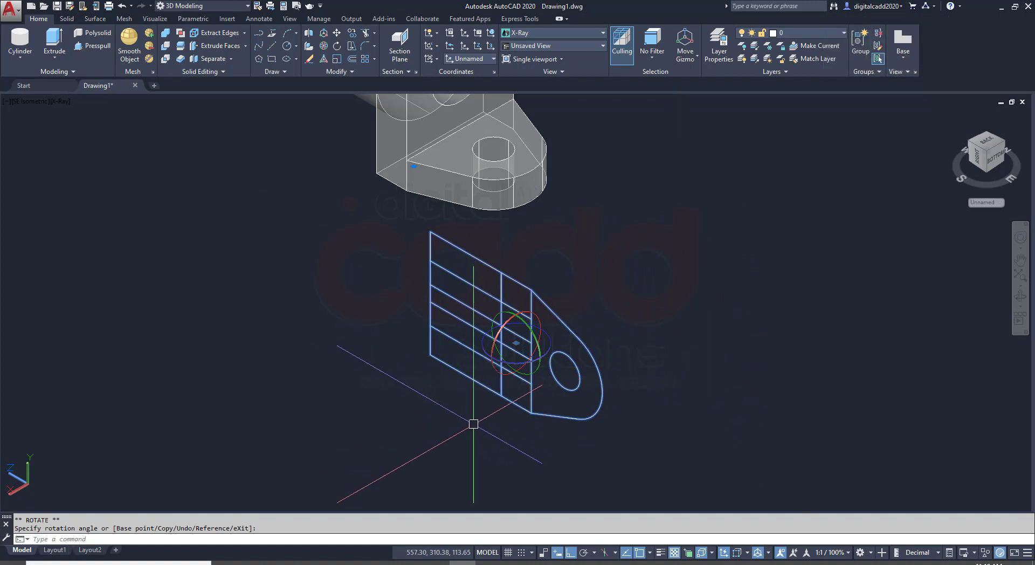
{"action": "key", "text": "Escape"}
Explode the rotated flatshot block into separate lines.
{"action": "scroll", "coordinate": [515, 358], "scroll_direction": "up", "scroll_amount": 4}
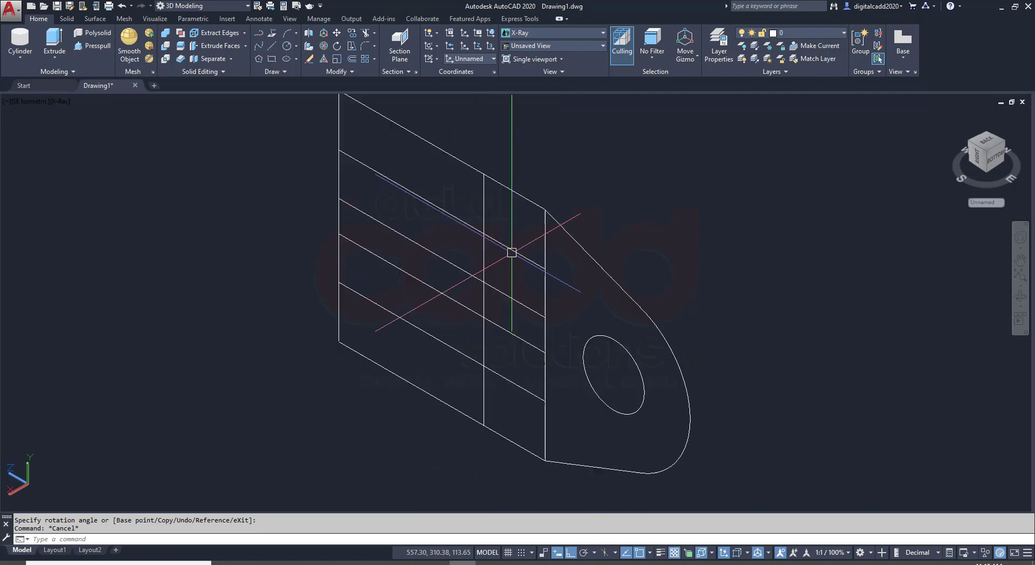
{"action": "left_click", "coordinate": [515, 267]}
{"action": "type", "text": "x"}
{"action": "key", "text": "Return"}
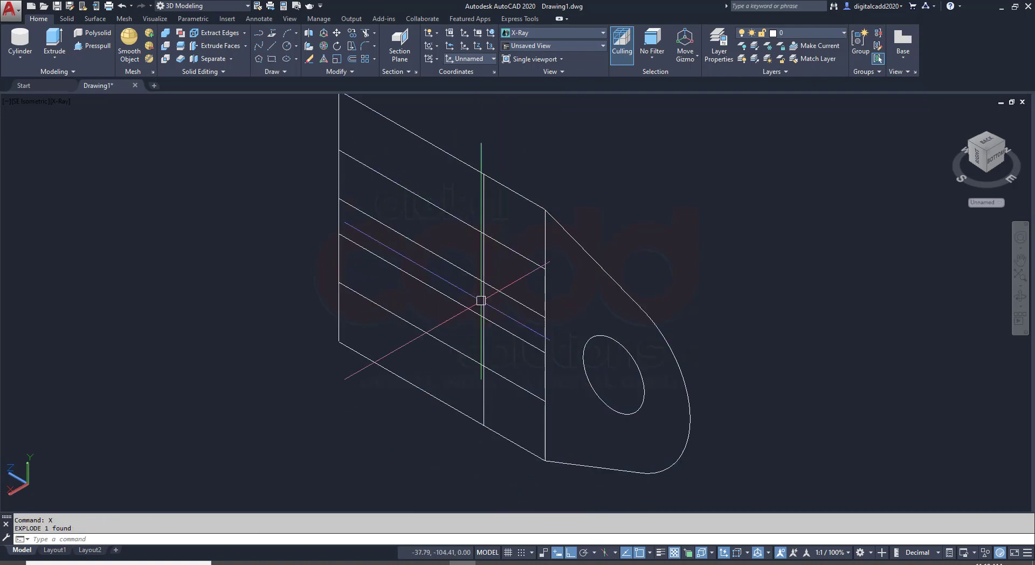
Check the linetype options in the properties of the two middle lengthwise lines of the flatshot.
{"action": "left_click", "coordinate": [536, 290]}
{"action": "left_click", "coordinate": [504, 342]}
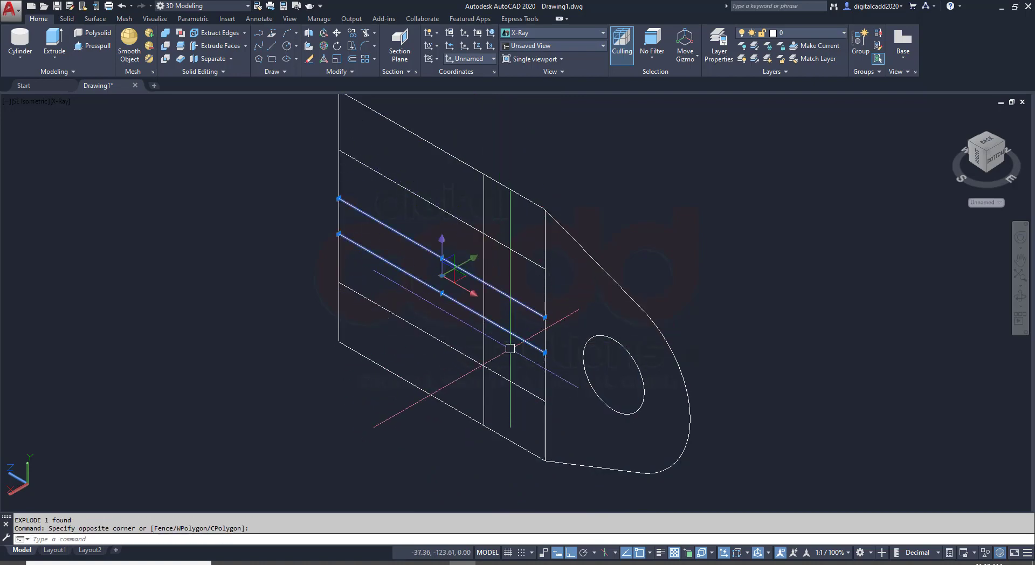
{"action": "key", "text": "ctrl+1"}
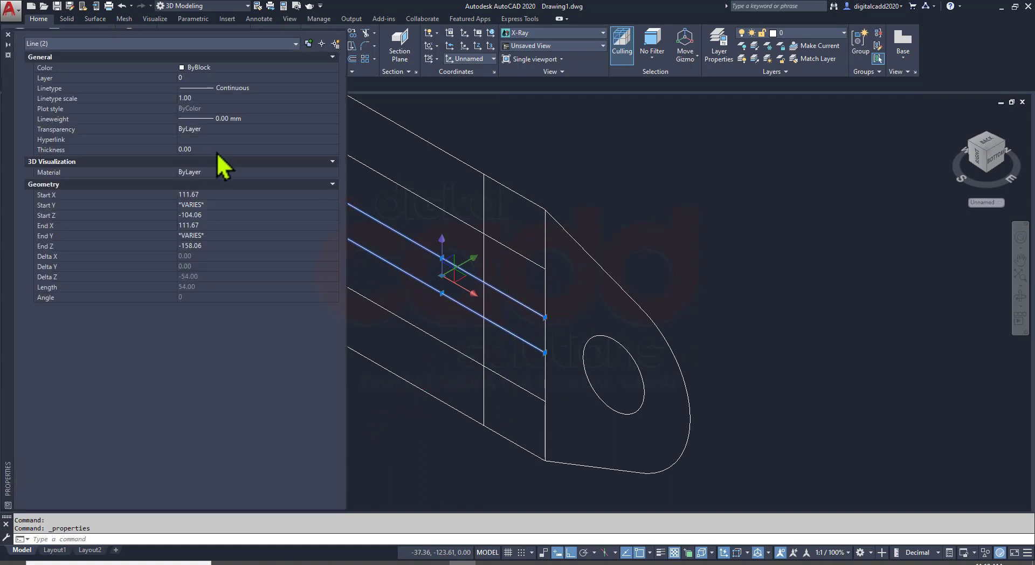
{"action": "left_click", "coordinate": [228, 90]}
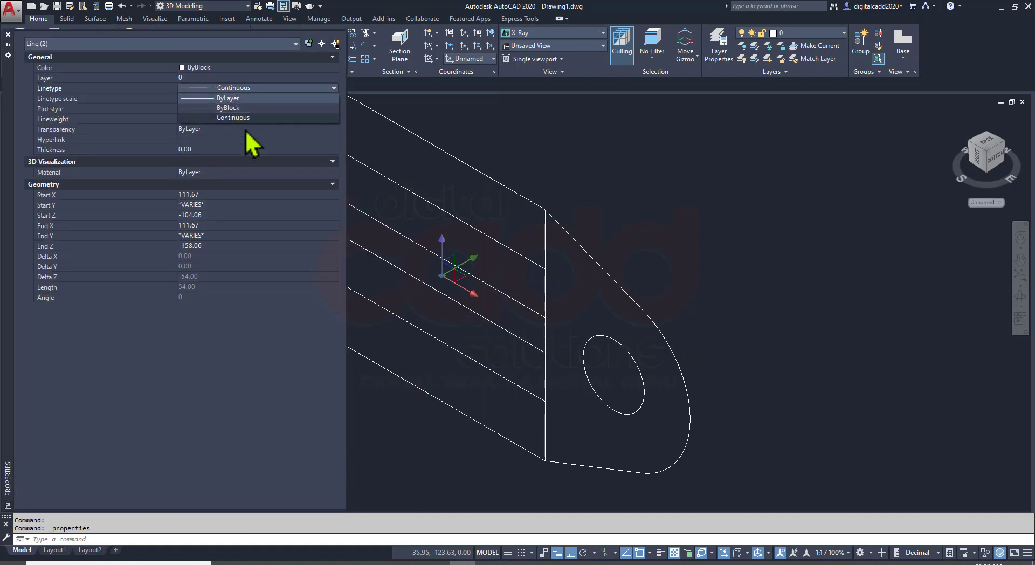
{"action": "left_click", "coordinate": [715, 204]}
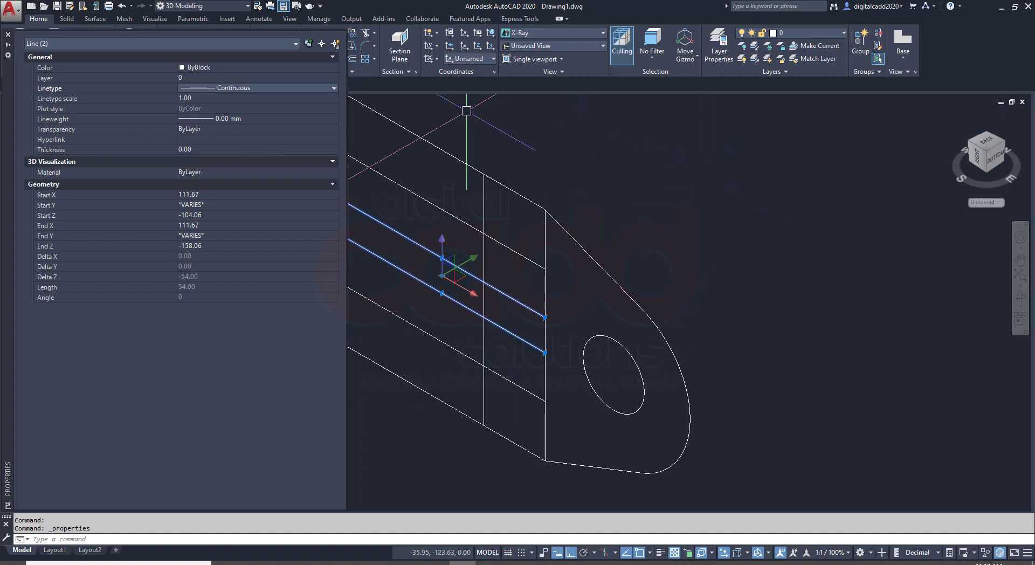
{"action": "left_click", "coordinate": [8, 35]}
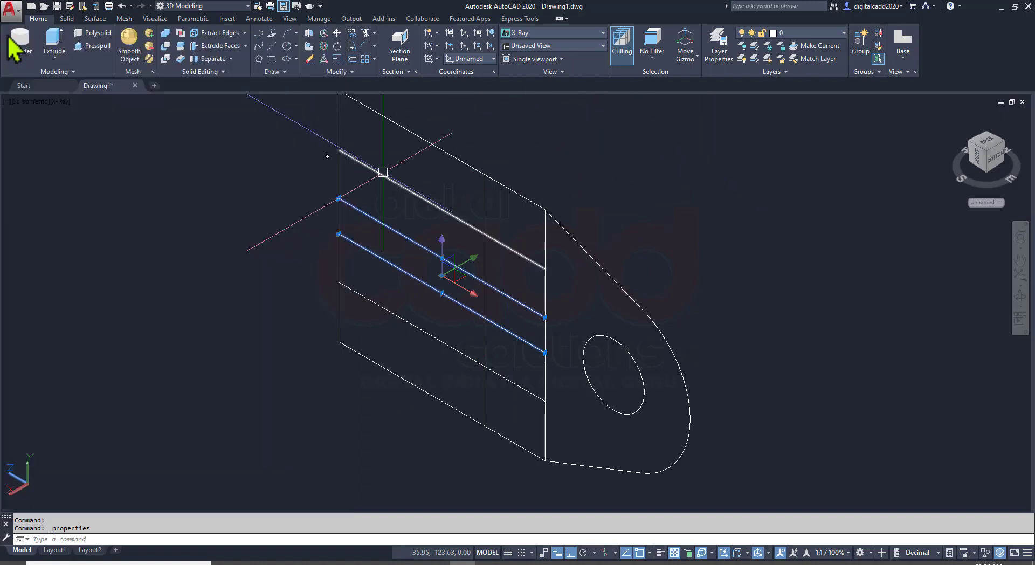
{"action": "key", "text": "Escape"}
Erase all the exploded flatshot linework below the fork.
{"action": "scroll", "coordinate": [448, 344], "scroll_direction": "down", "scroll_amount": 4}
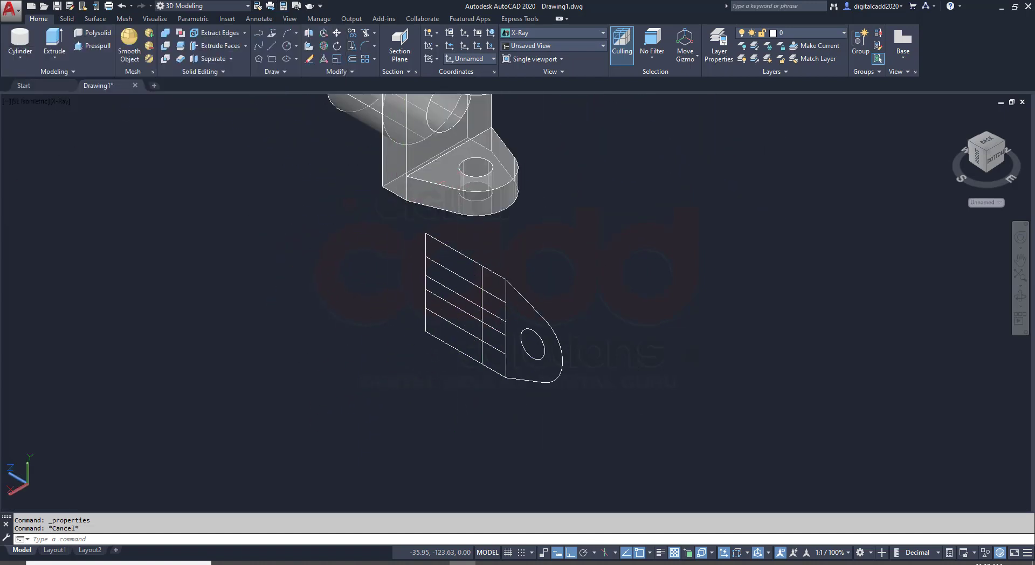
{"action": "left_click", "coordinate": [393, 212]}
{"action": "left_click", "coordinate": [653, 435]}
{"action": "key", "text": "Delete"}
Return the fork to the Conceptual visual style and frame it with free space beside it.
{"action": "middle_click_drag", "start_coordinate": [520, 219], "coordinate": [490, 356]}
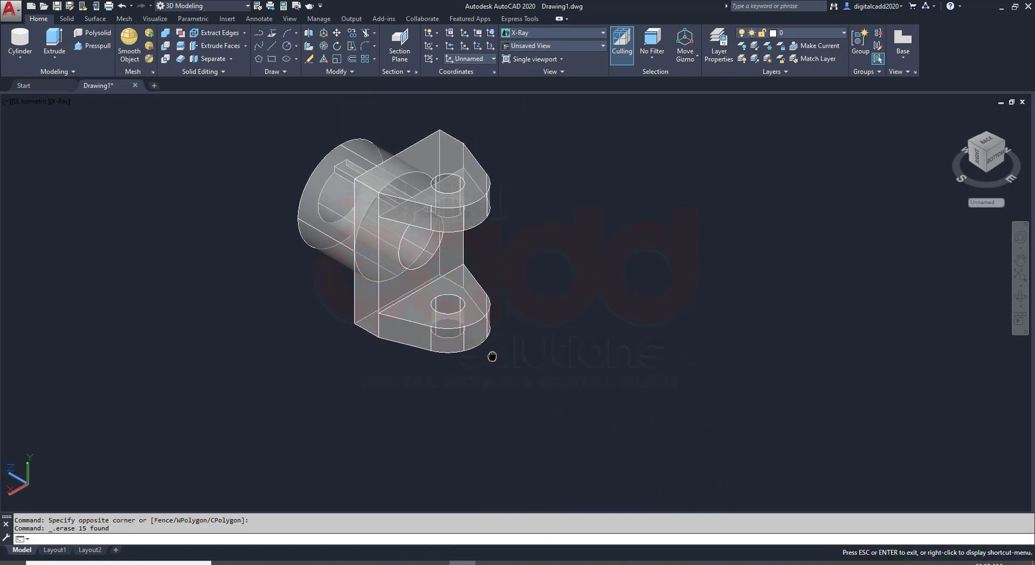
{"action": "left_click", "coordinate": [58, 104]}
{"action": "left_click", "coordinate": [97, 148]}
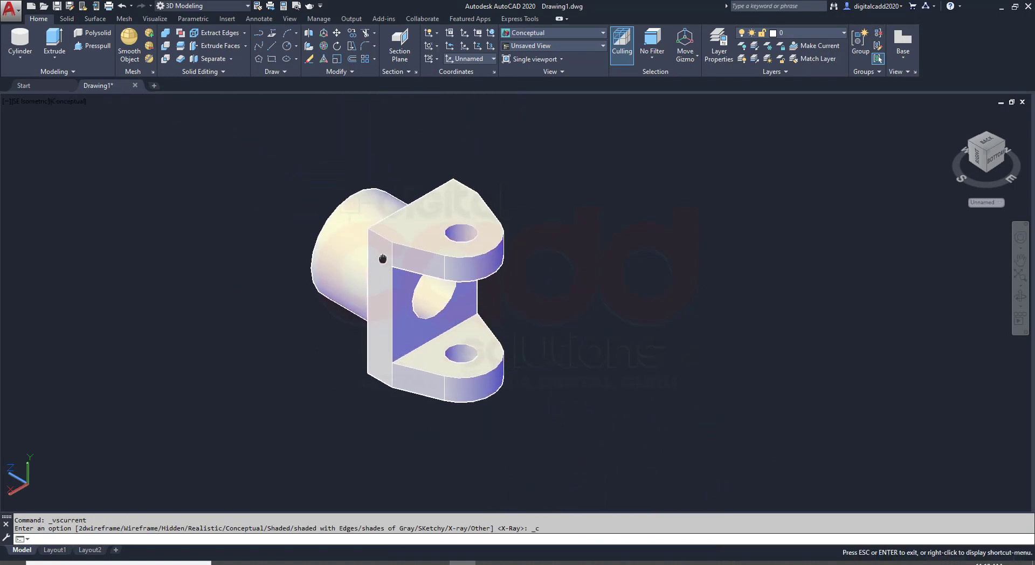
{"action": "middle_click_drag", "start_coordinate": [382, 259], "coordinate": [388, 308], "text": "shift"}
{"action": "middle_click_drag", "start_coordinate": [547, 339], "coordinate": [441, 261]}
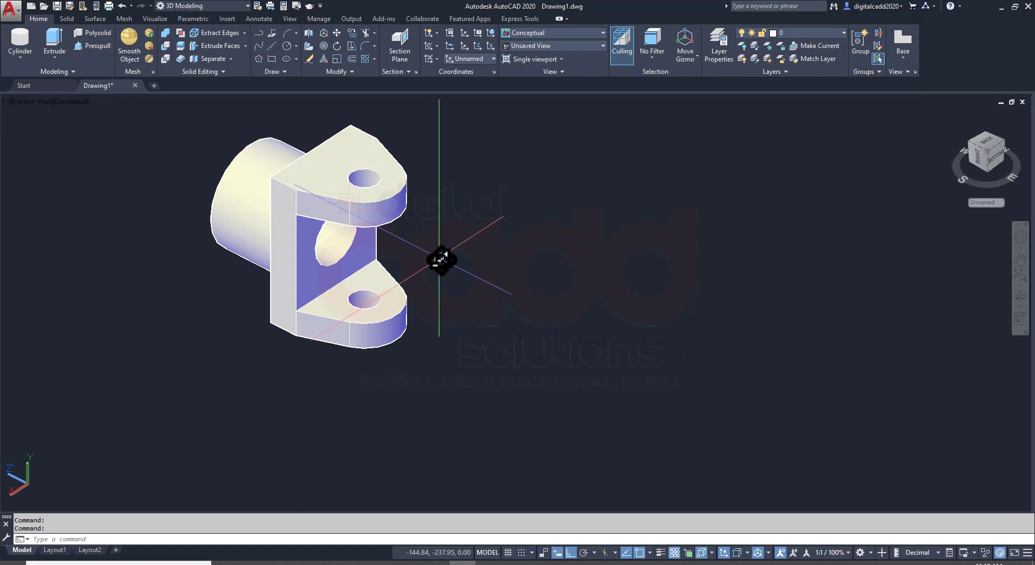
Reset the user coordinate system to World.
{"action": "type", "text": "cs"}
{"action": "key", "text": "Return"}
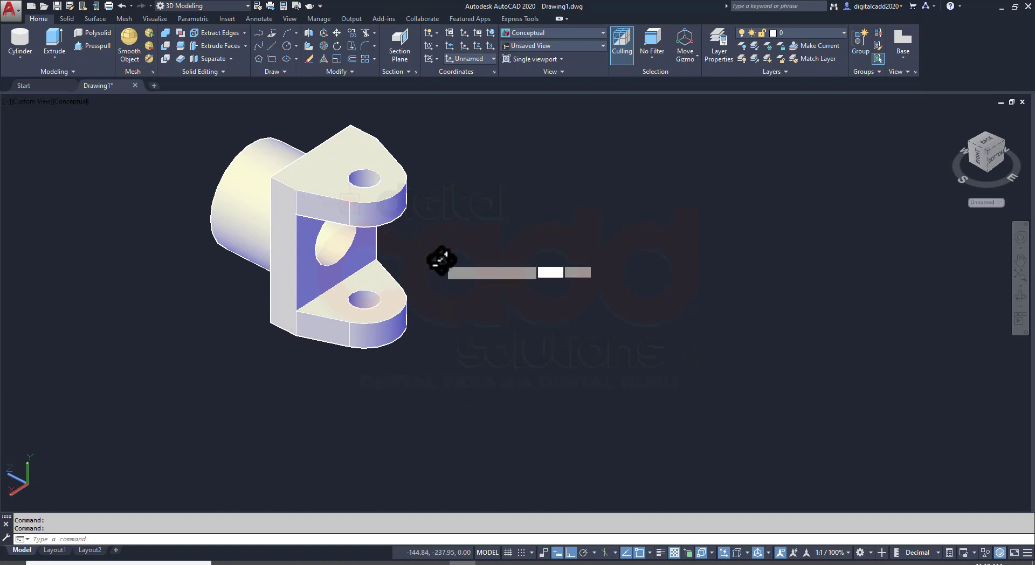
{"action": "key", "text": "Return"}
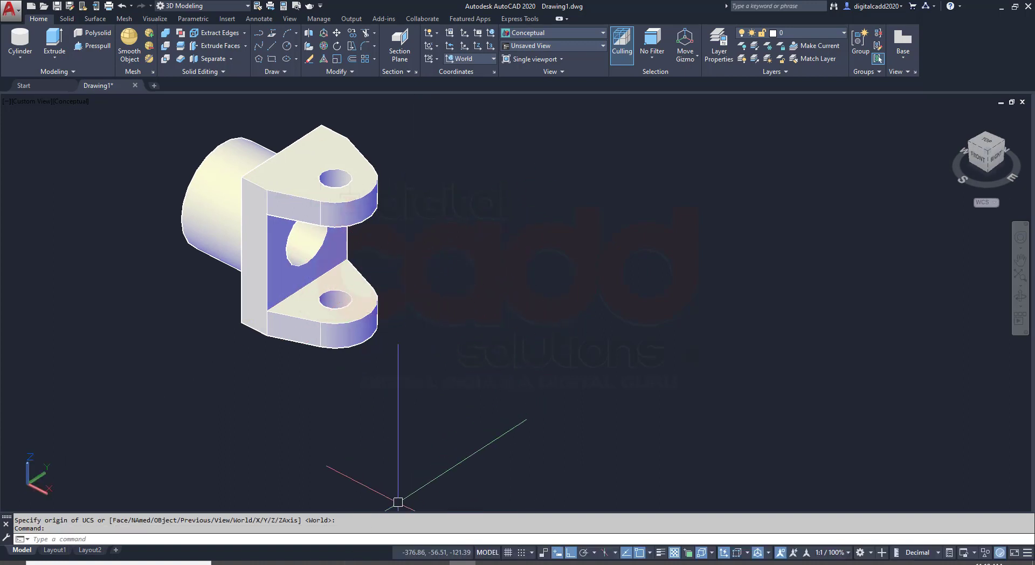
Consult part 2 in the assignment PDF and create an upright cylinder of 32 mm diameter and 56 mm height beside the fork.
{"action": "key", "text": "alt+Tab"}
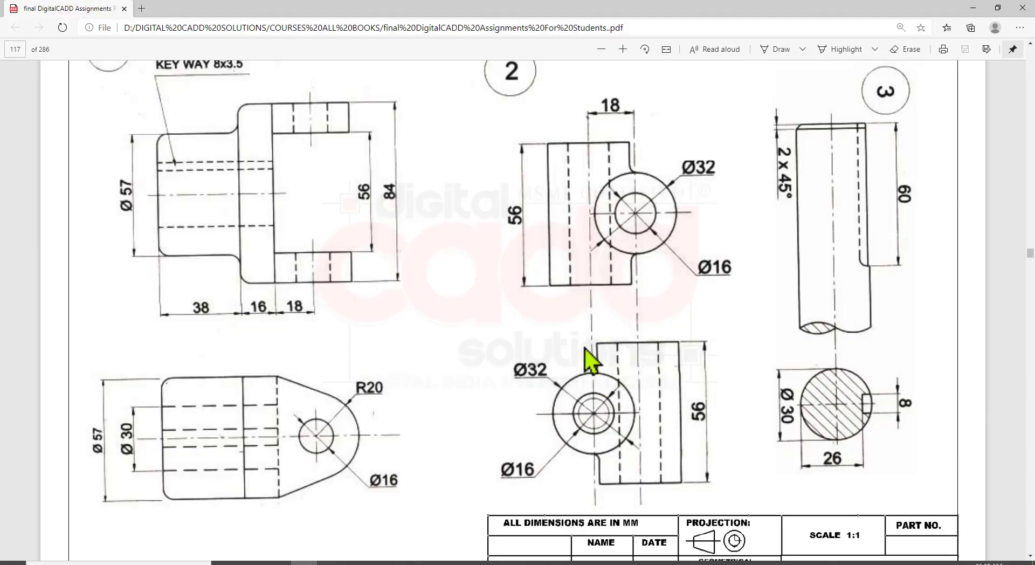
{"action": "mouse_move", "coordinate": [487, 96]}
{"action": "left_mouse_down"}
{"action": "mouse_move", "coordinate": [692, 434]}
{"action": "mouse_move", "coordinate": [734, 496]}
{"action": "mouse_move", "coordinate": [744, 495]}
{"action": "left_mouse_up"}
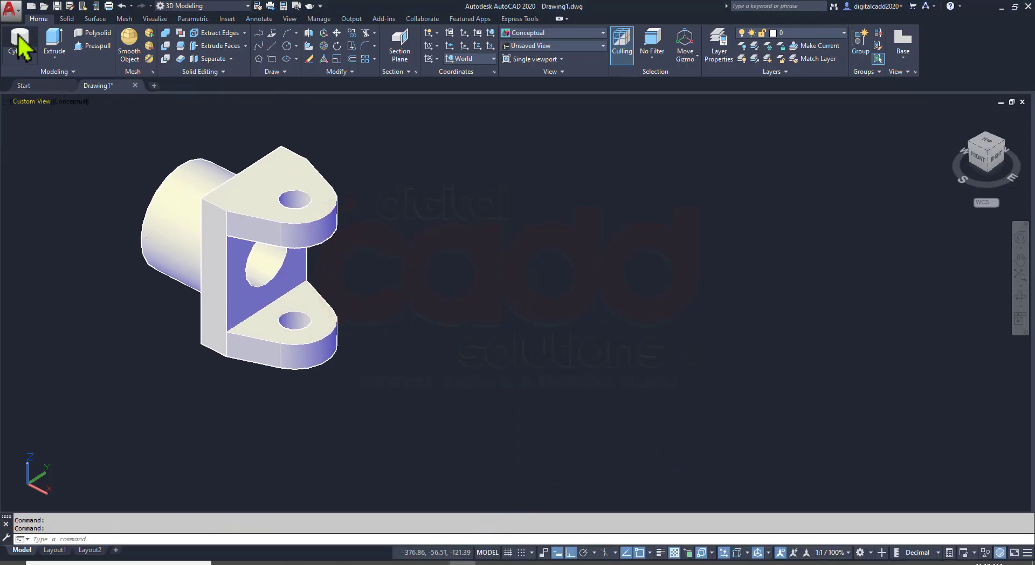
{"action": "left_click", "coordinate": [19, 38]}
{"action": "left_click", "coordinate": [619, 355]}
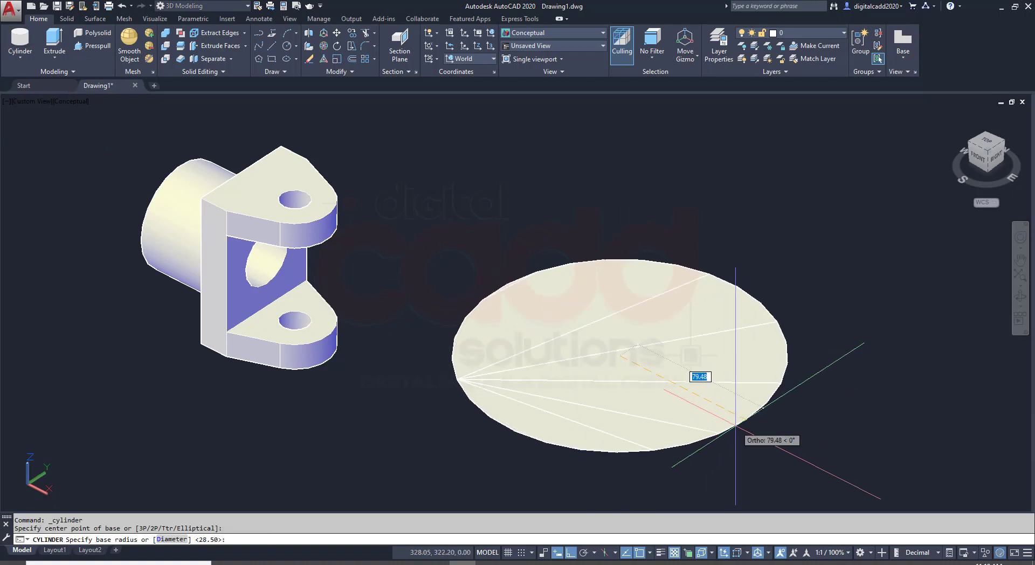
{"action": "key", "text": "Return"}
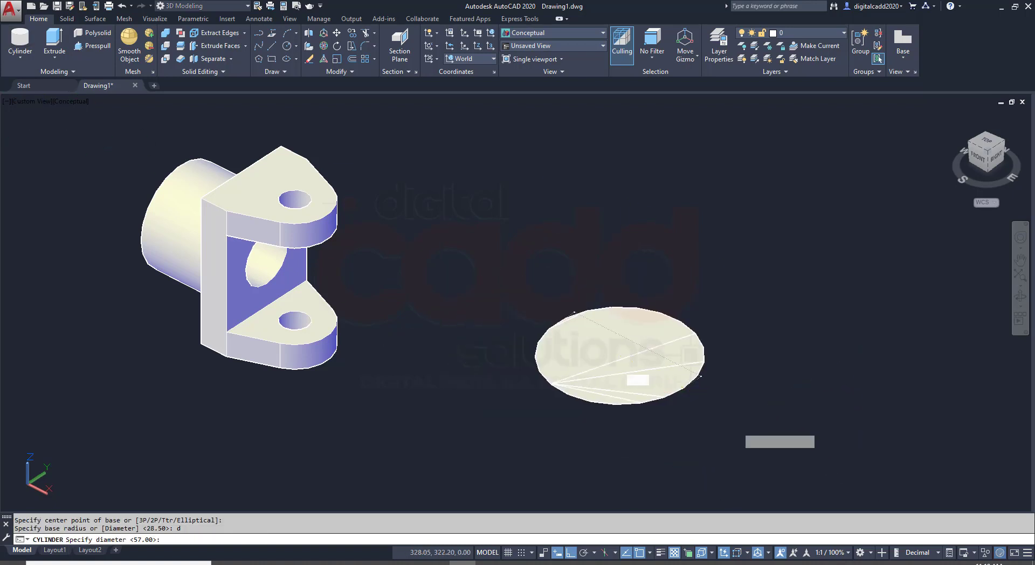
{"action": "key", "text": "Return"}
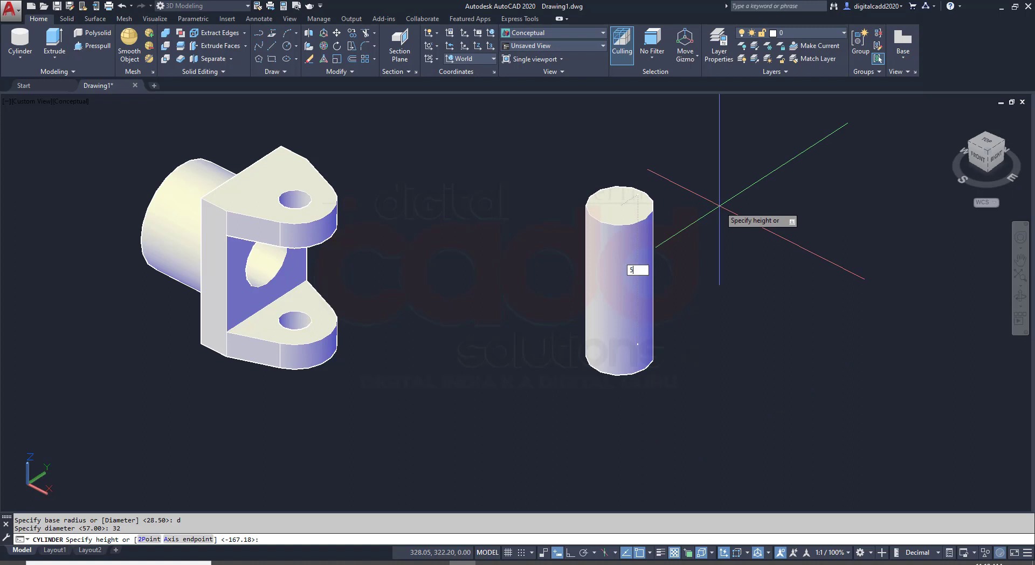
{"action": "type", "text": "56"}
{"action": "key", "text": "Return"}
{"action": "middle_click_drag", "start_coordinate": [675, 305], "coordinate": [485, 362]}
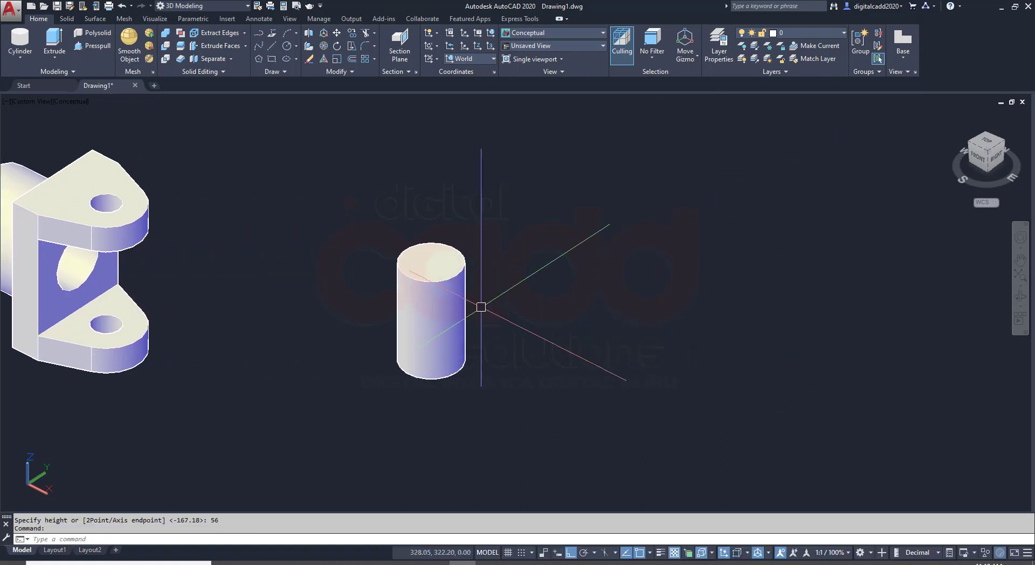
Copy the upright cylinder once along the X direction into the free space beside it.
{"action": "left_click", "coordinate": [458, 283]}
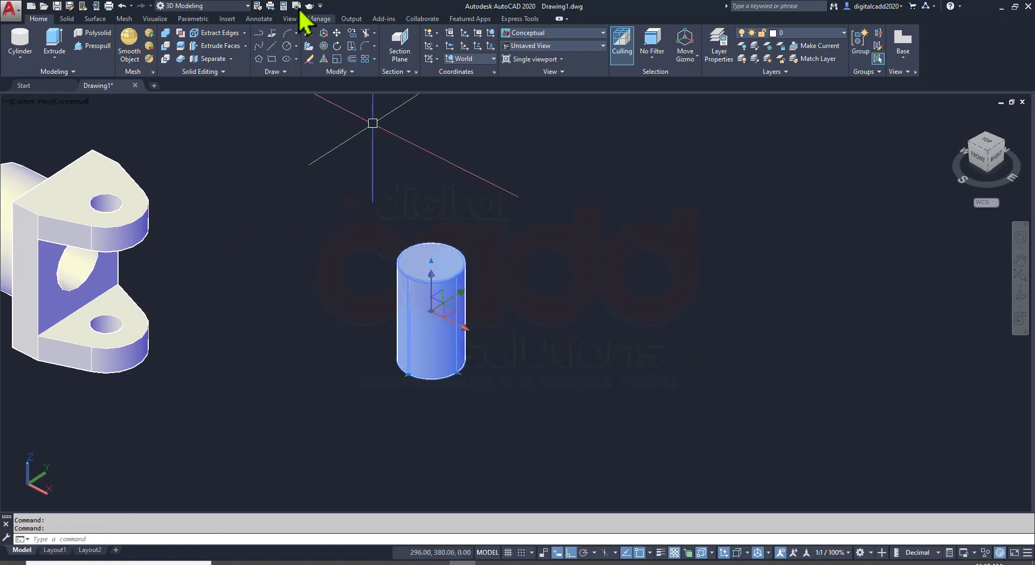
{"action": "left_click", "coordinate": [352, 34]}
{"action": "left_click", "coordinate": [494, 219]}
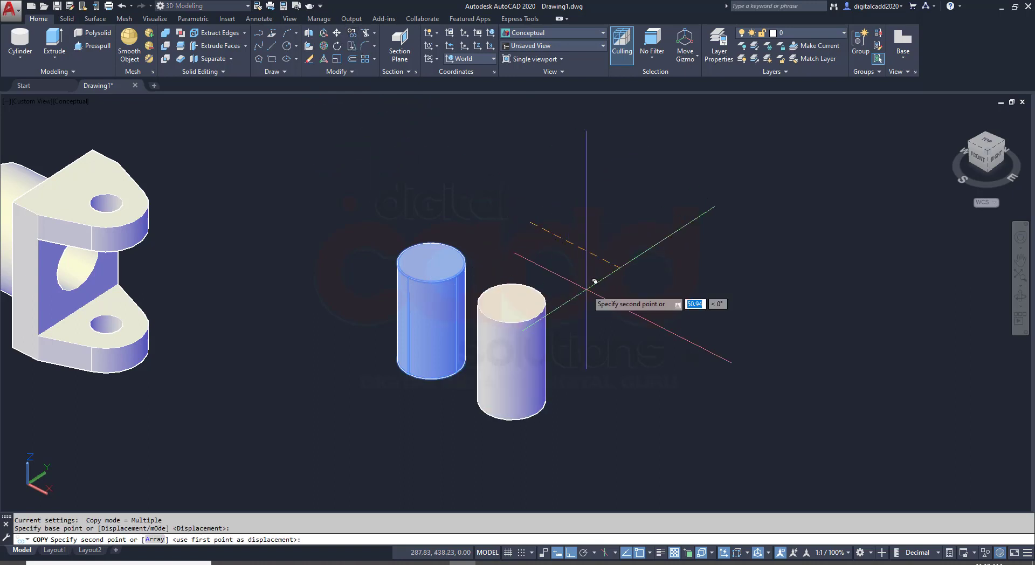
{"action": "left_click", "coordinate": [597, 272]}
{"action": "key", "text": "Return"}
Rotate the copied cylinder a quarter turn about the X axis so that it lies along the Y direction.
{"action": "left_click", "coordinate": [550, 329]}
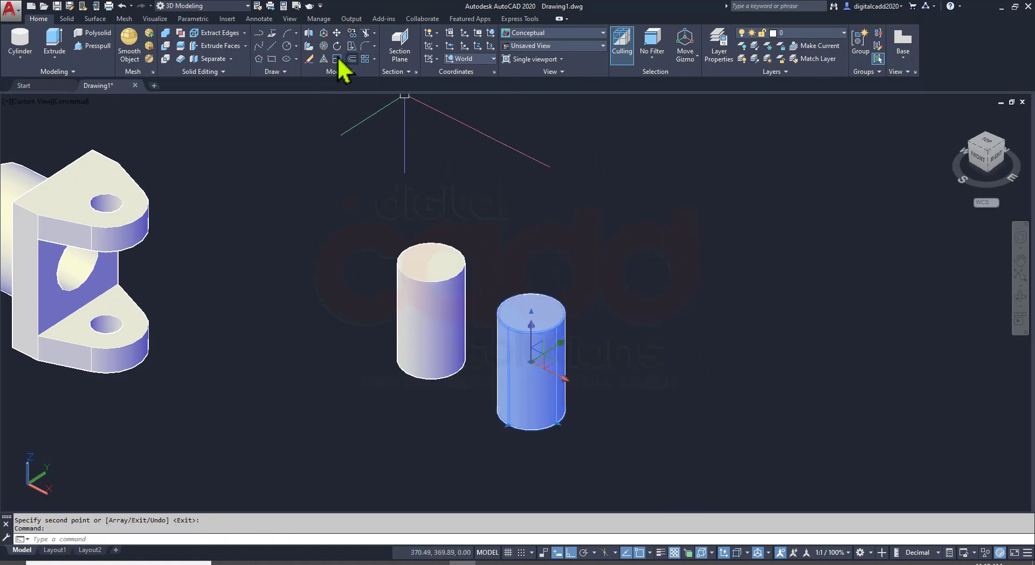
{"action": "left_click", "coordinate": [326, 48]}
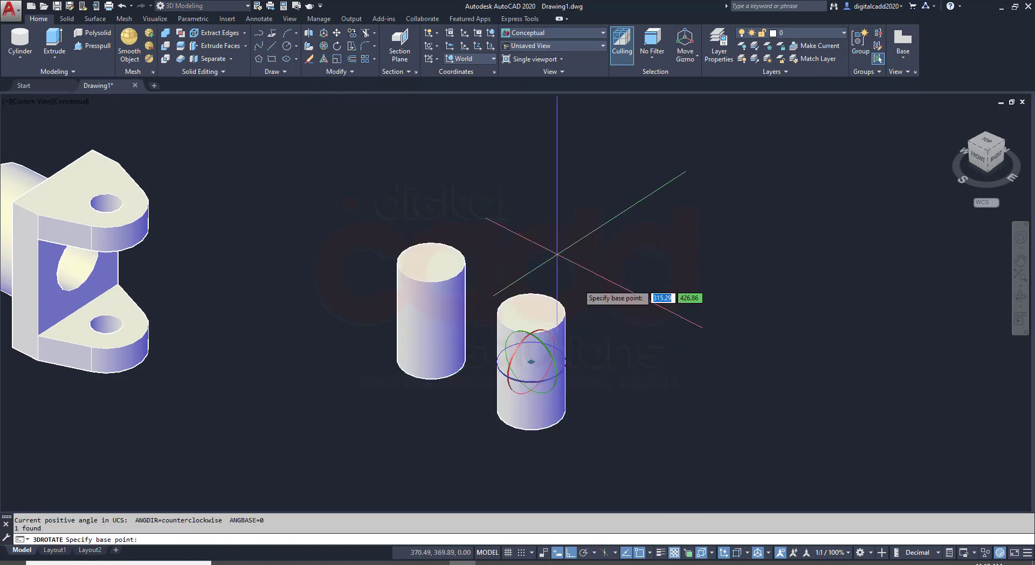
{"action": "left_click", "coordinate": [549, 333]}
{"action": "left_click", "coordinate": [555, 221]}
{"action": "key", "text": "Escape"}
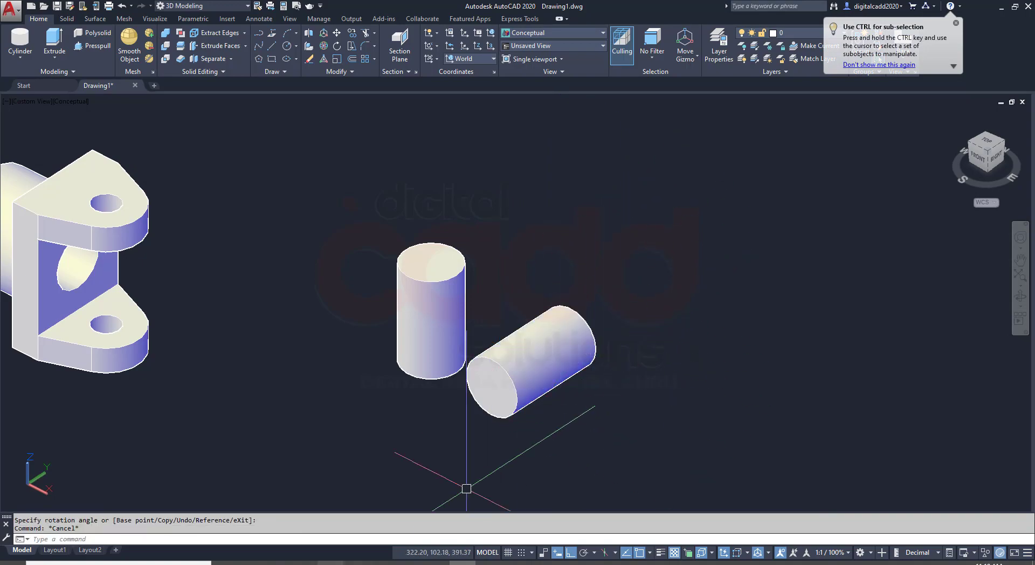
Check the cylinder offset of part 2 in the assignment PDF and move the lying cylinder's centre onto the upright cylinder's centre.
{"action": "left_click", "coordinate": [304, 562]}
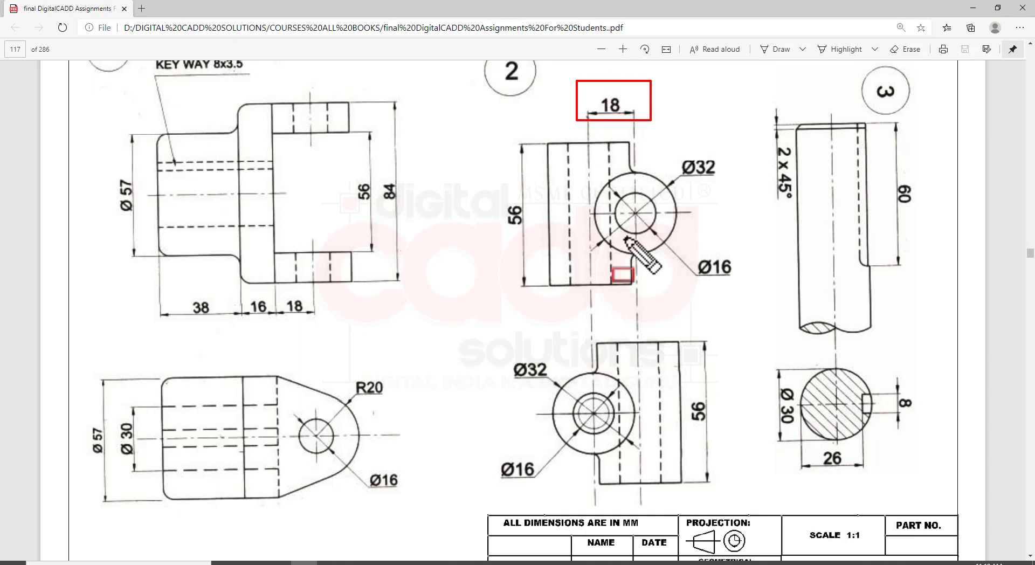
{"action": "key", "text": "Escape"}
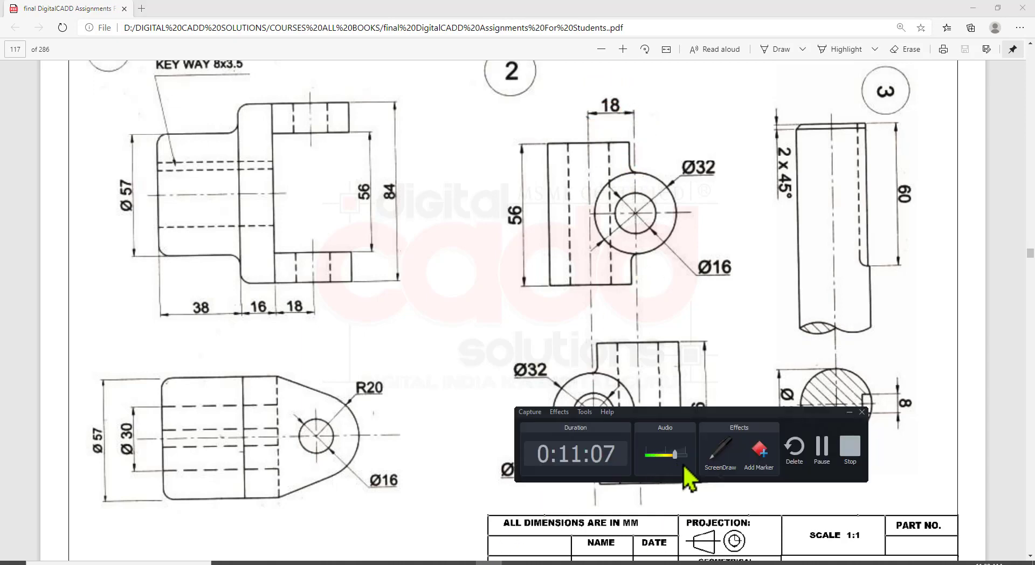
{"action": "left_click", "coordinate": [849, 412]}
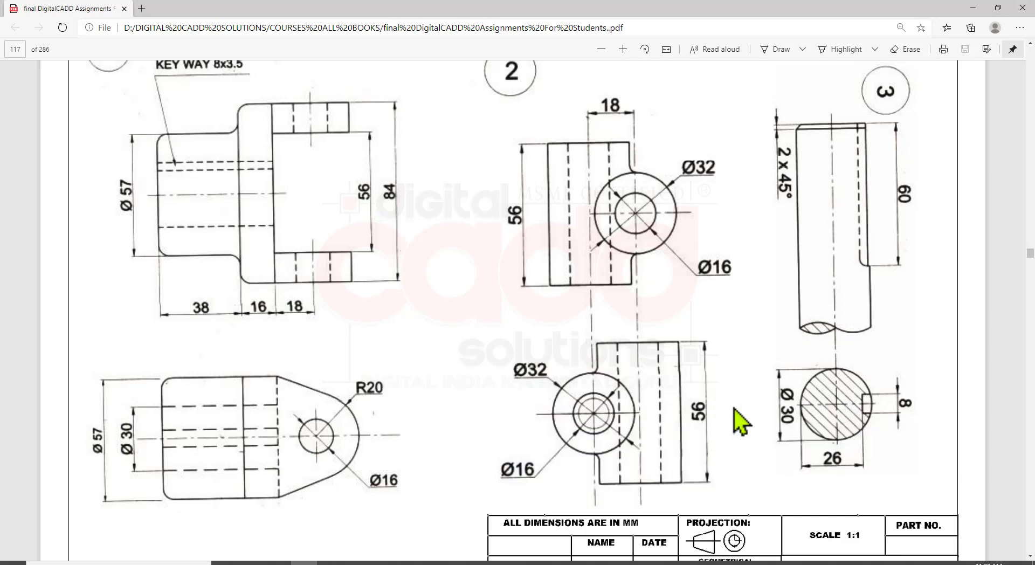
{"action": "key", "text": "alt+Tab"}
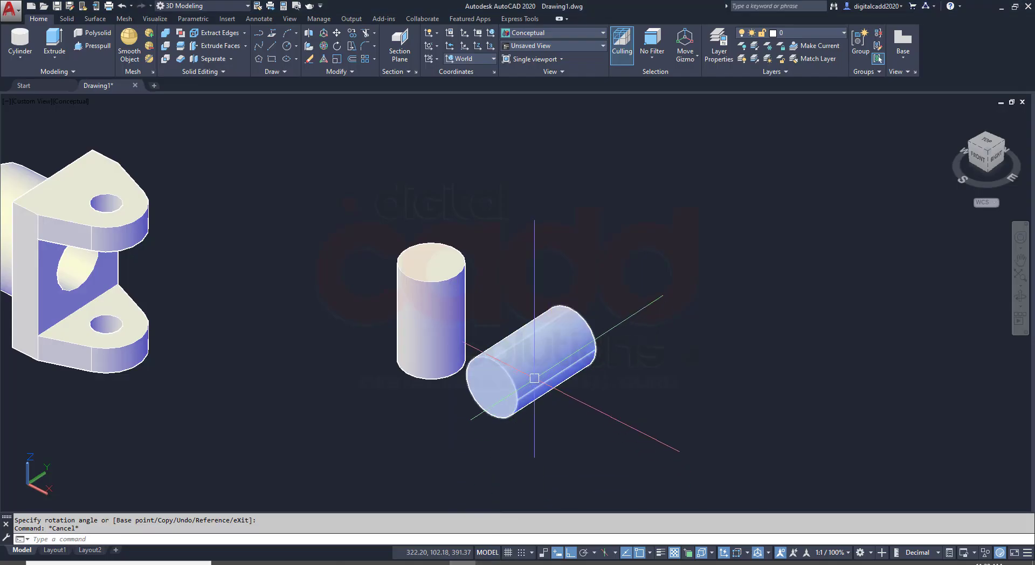
{"action": "left_click", "coordinate": [539, 366]}
{"action": "key", "text": "Return"}
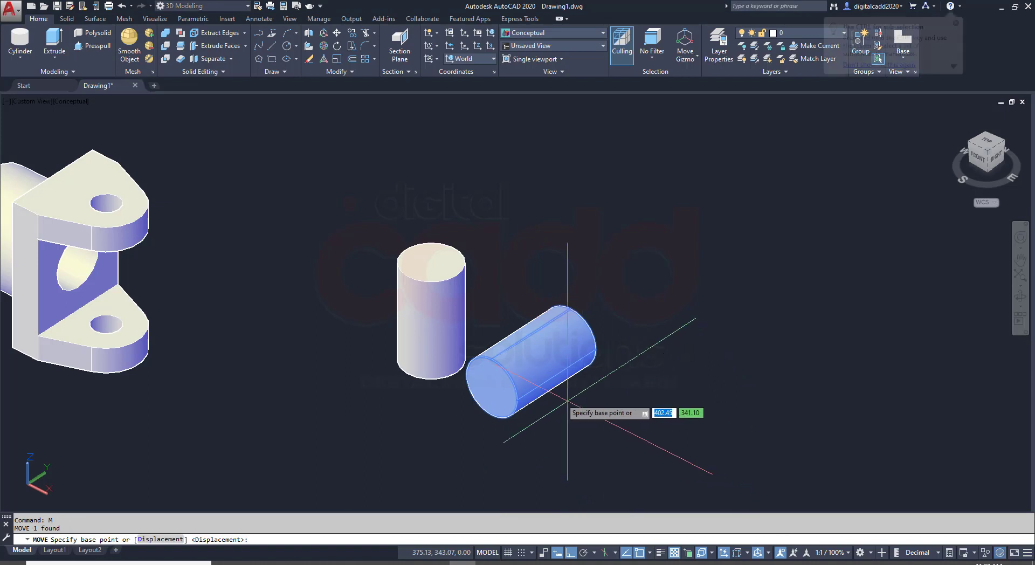
{"action": "left_click", "coordinate": [530, 361]}
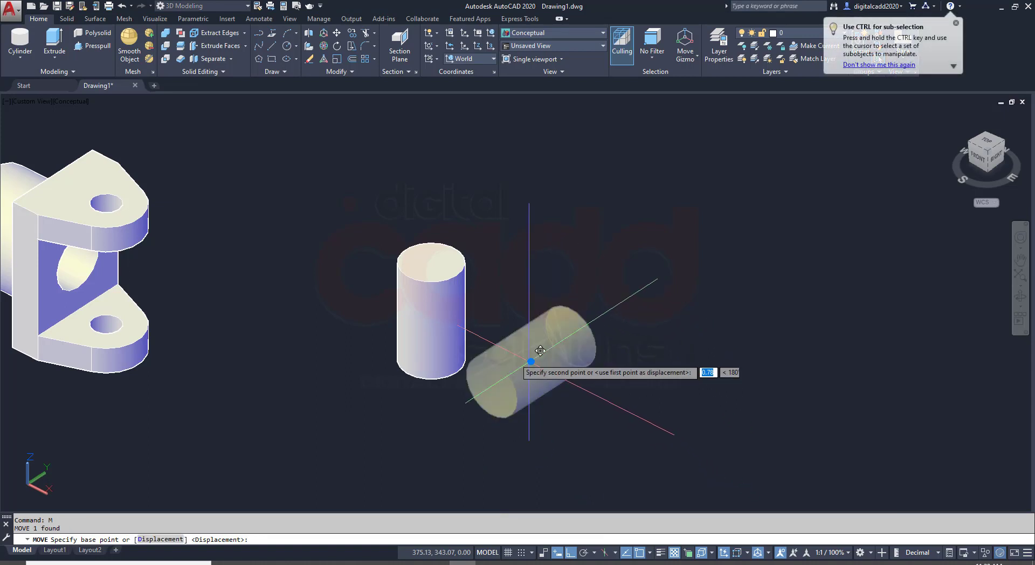
{"action": "left_click", "coordinate": [442, 300]}
Move the lying cylinder 18 mm along the X axis away from the upright cylinder's centre.
{"action": "left_click", "coordinate": [487, 308]}
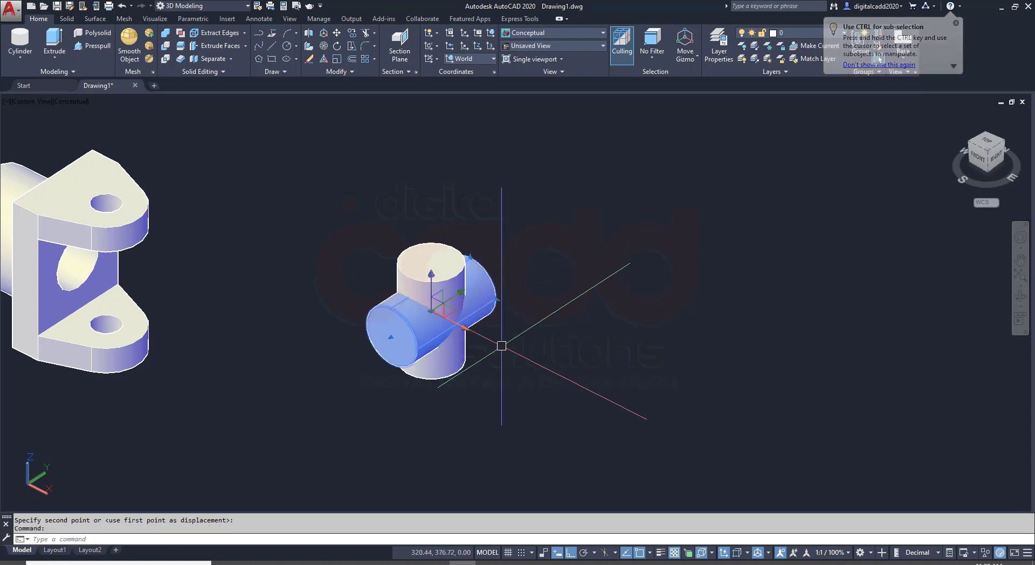
{"action": "left_click", "coordinate": [468, 333]}
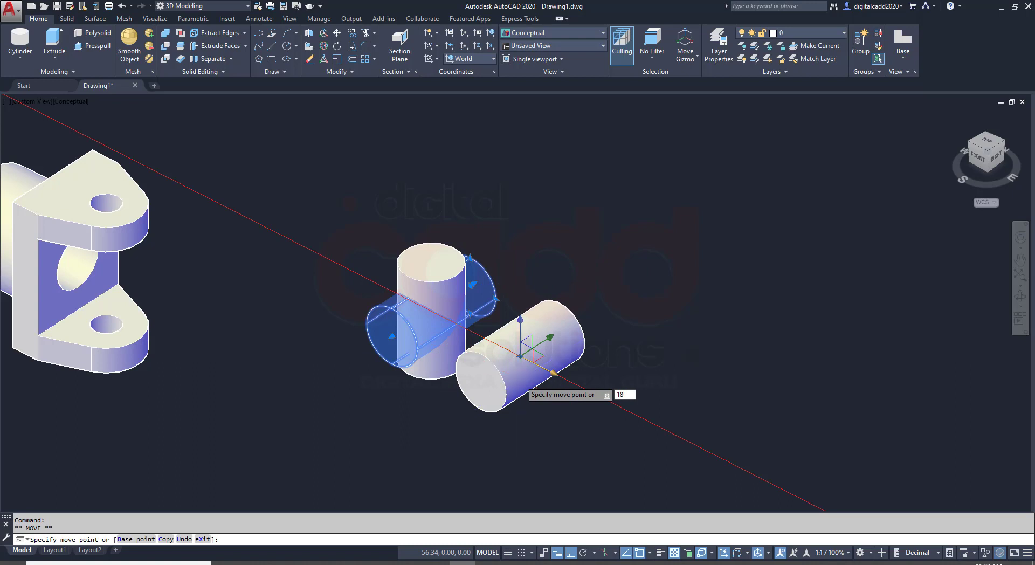
{"action": "key", "text": "Return"}
{"action": "key", "text": "Escape"}
Union the upright and lying cylinders into a single solid.
{"action": "mouse_move", "coordinate": [536, 378]}
{"action": "middle_mouse_down", "text": "shift"}
{"action": "mouse_move", "coordinate": [642, 330]}
{"action": "mouse_move", "coordinate": [550, 362]}
{"action": "mouse_move", "coordinate": [545, 387]}
{"action": "middle_mouse_up", "text": "shift"}
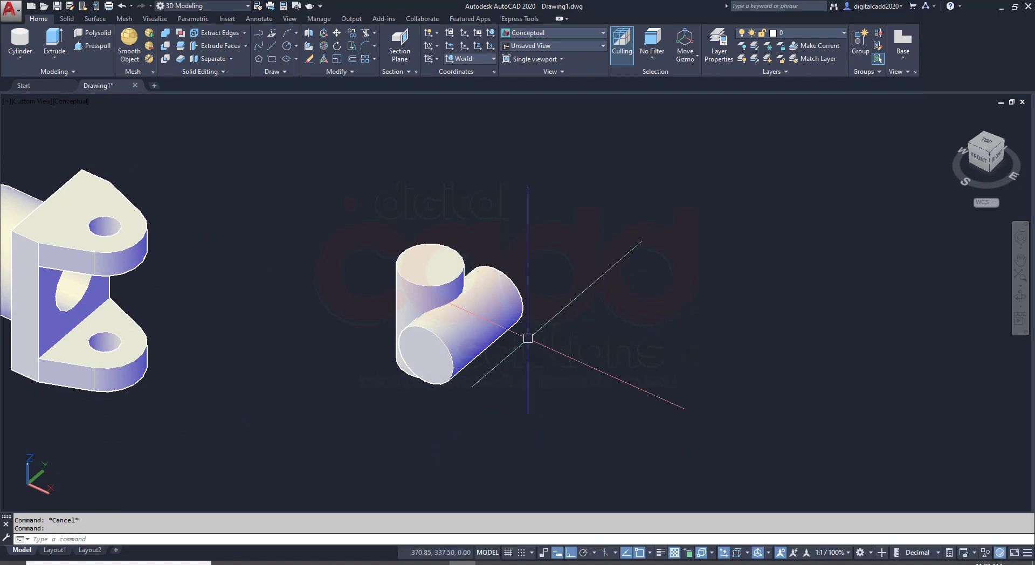
{"action": "scroll", "coordinate": [527, 337], "scroll_direction": "up", "scroll_amount": 3}
{"action": "middle_click_drag", "start_coordinate": [352, 241], "coordinate": [393, 280]}
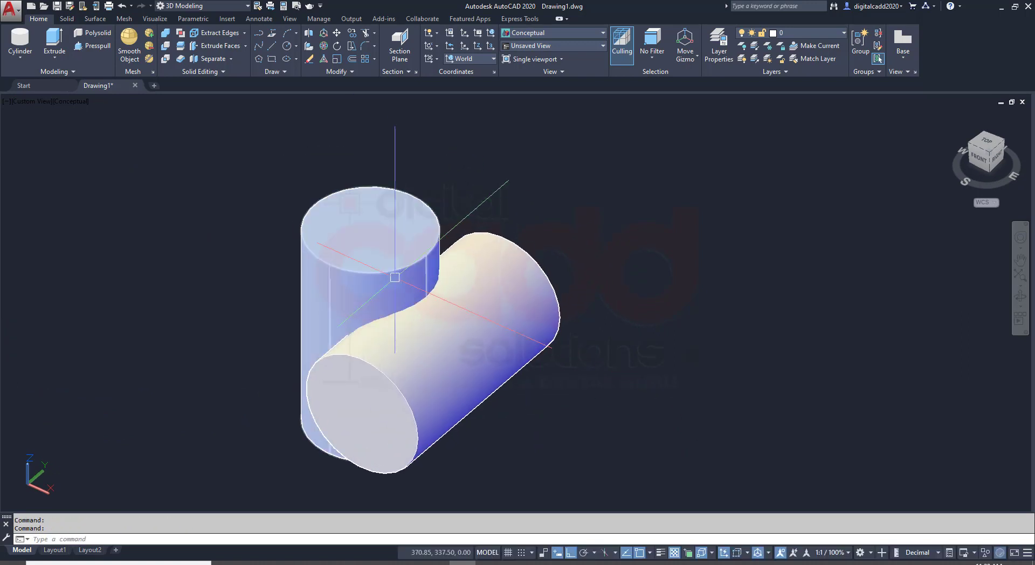
{"action": "left_click", "coordinate": [166, 34]}
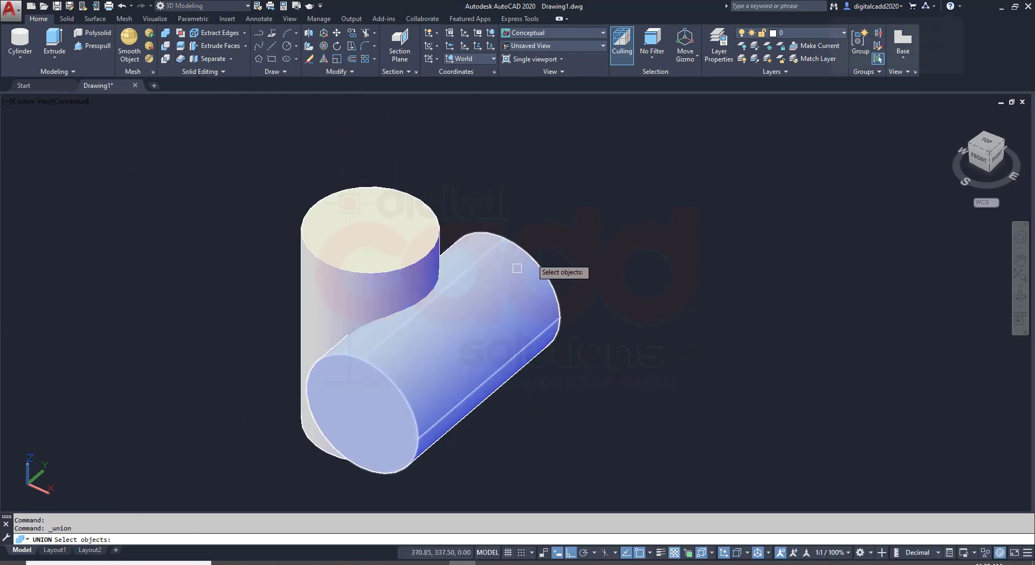
{"action": "left_click", "coordinate": [531, 180]}
{"action": "left_click", "coordinate": [343, 433]}
{"action": "key", "text": "Return"}
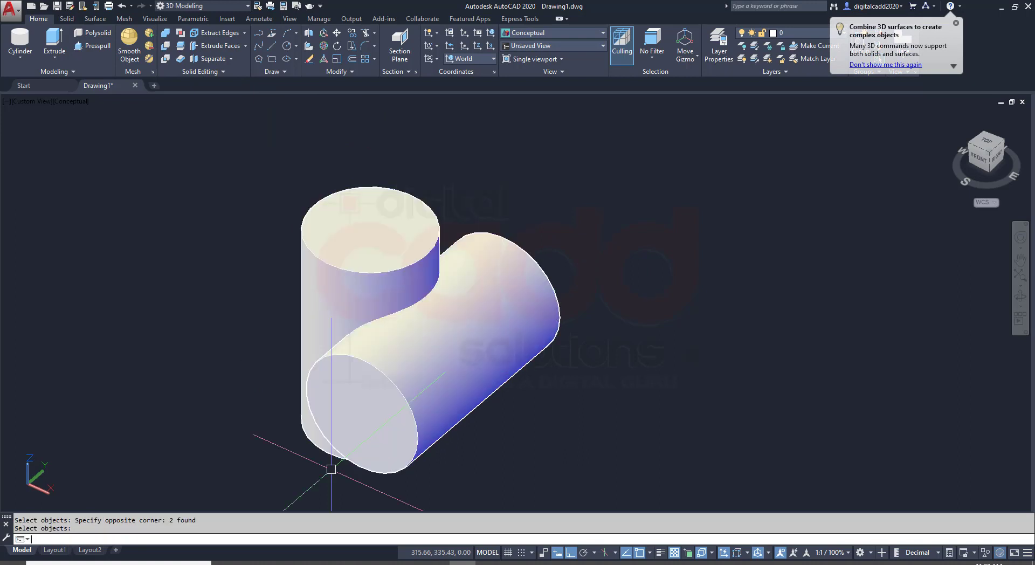
Draw a 16 mm diameter circle centred on the upright cylinder's top face, checking the bore size in the assignment PDF.
{"action": "type", "text": "c"}
{"action": "key", "text": "Return"}
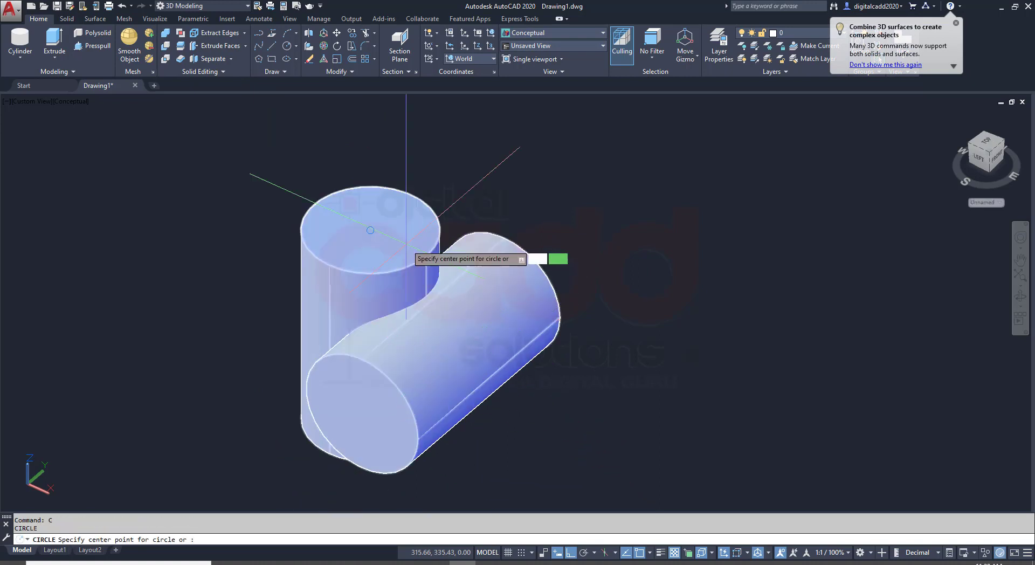
{"action": "left_click", "coordinate": [369, 230]}
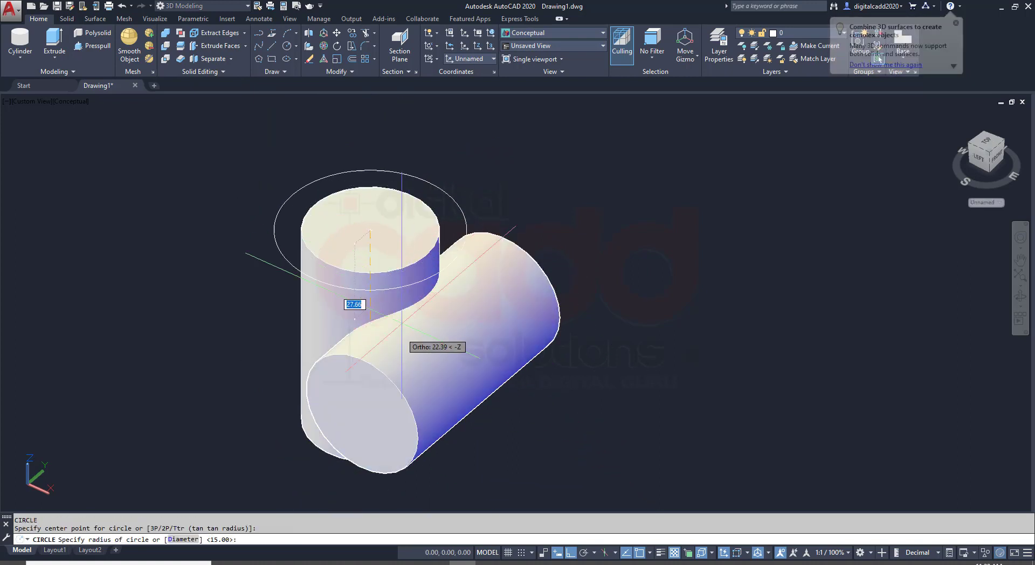
{"action": "key", "text": "alt+Tab"}
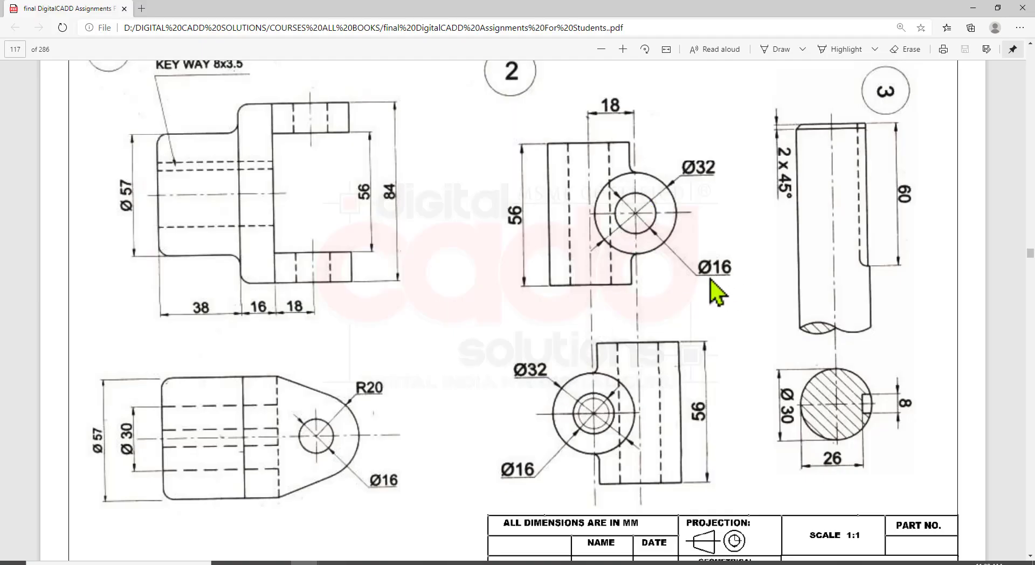
{"action": "left_click_drag", "start_coordinate": [686, 242], "coordinate": [754, 289]}
{"action": "key", "text": "Escape"}
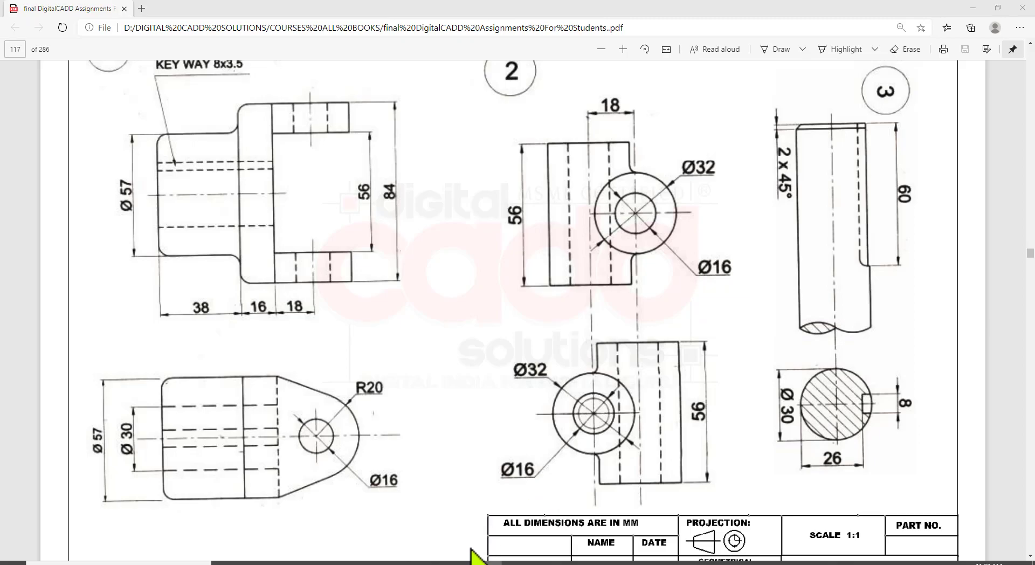
{"action": "key", "text": "alt+Tab"}
{"action": "type", "text": "d"}
{"action": "key", "text": "Return"}
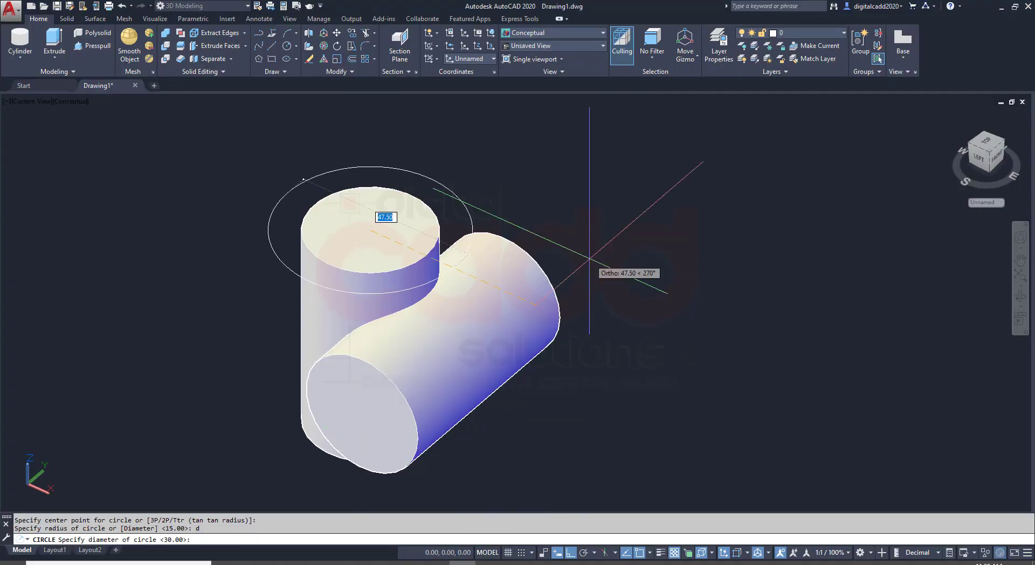
{"action": "type", "text": "16"}
{"action": "key", "text": "Return"}
Draw a circle of 8 mm radius centred on the front end face of the lying cylinder.
{"action": "key", "text": "Return"}
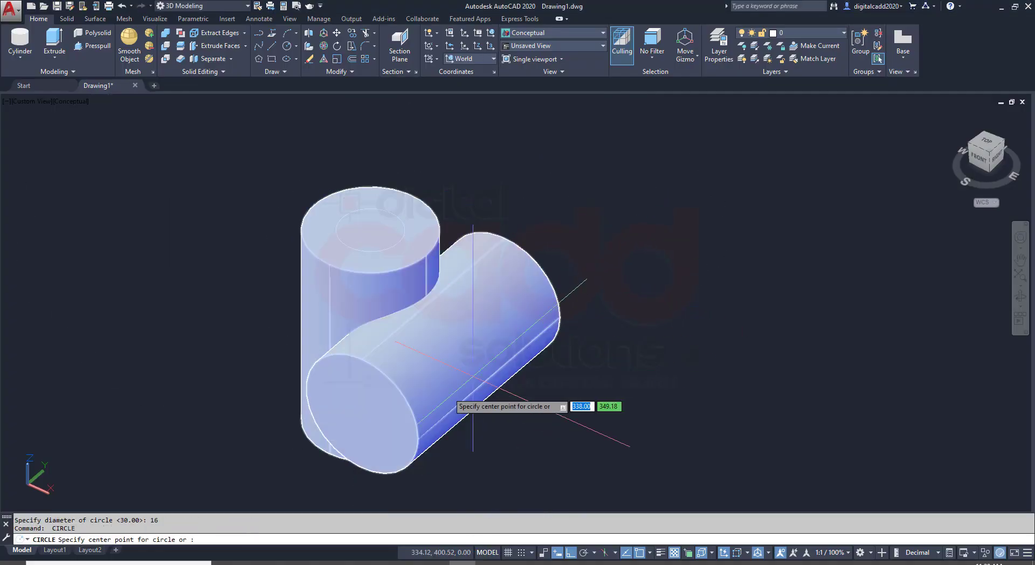
{"action": "left_click", "coordinate": [382, 409]}
{"action": "key", "text": "Return"}
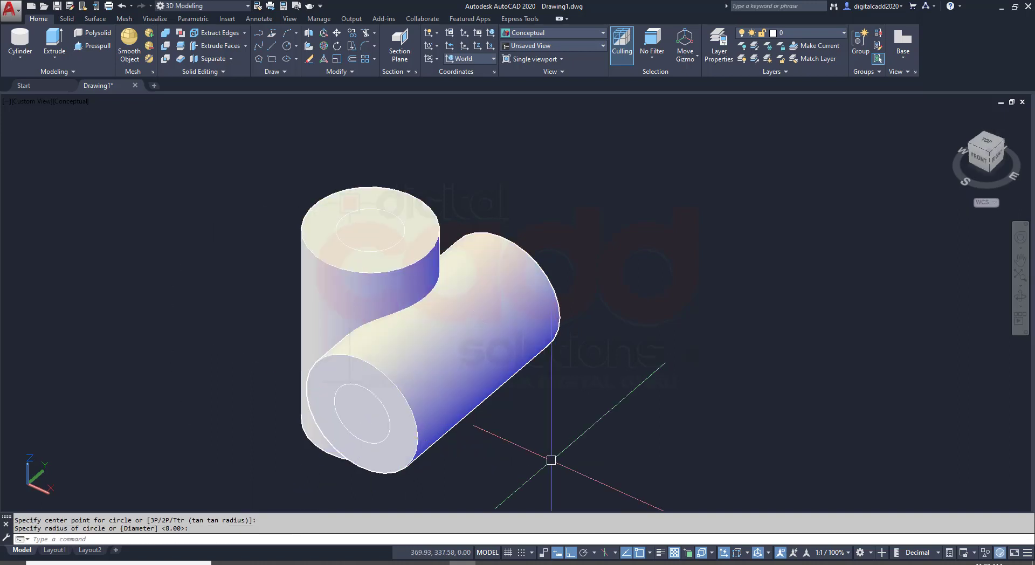
Presspull both circles through the solid to cut the two through bores, and inspect them from the front.
{"action": "left_click", "coordinate": [106, 47]}
{"action": "left_click", "coordinate": [350, 417]}
{"action": "left_click", "coordinate": [485, 261]}
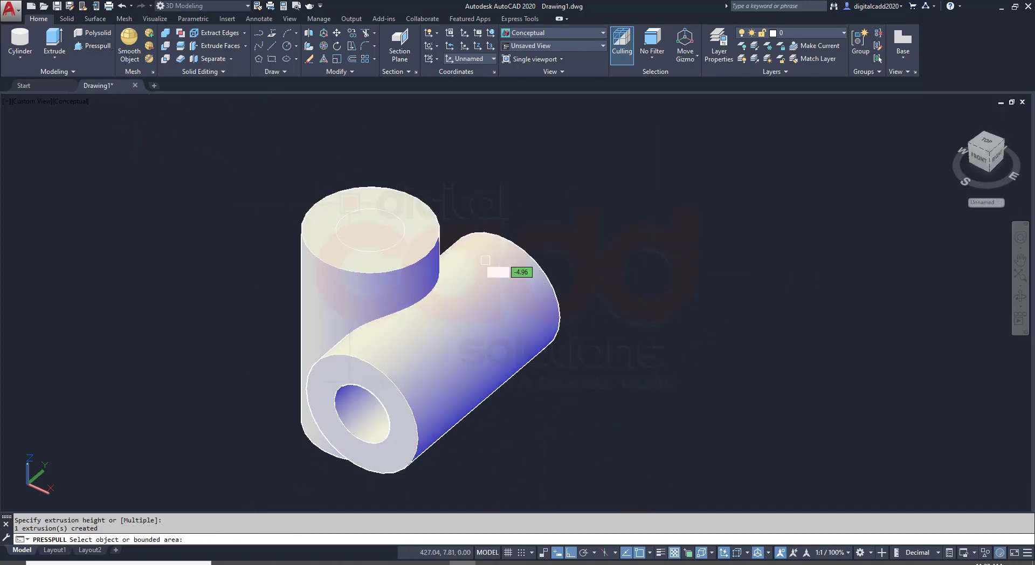
{"action": "left_click", "coordinate": [485, 260]}
{"action": "key", "text": "Return"}
{"action": "scroll", "coordinate": [580, 405], "scroll_direction": "down", "scroll_amount": 3}
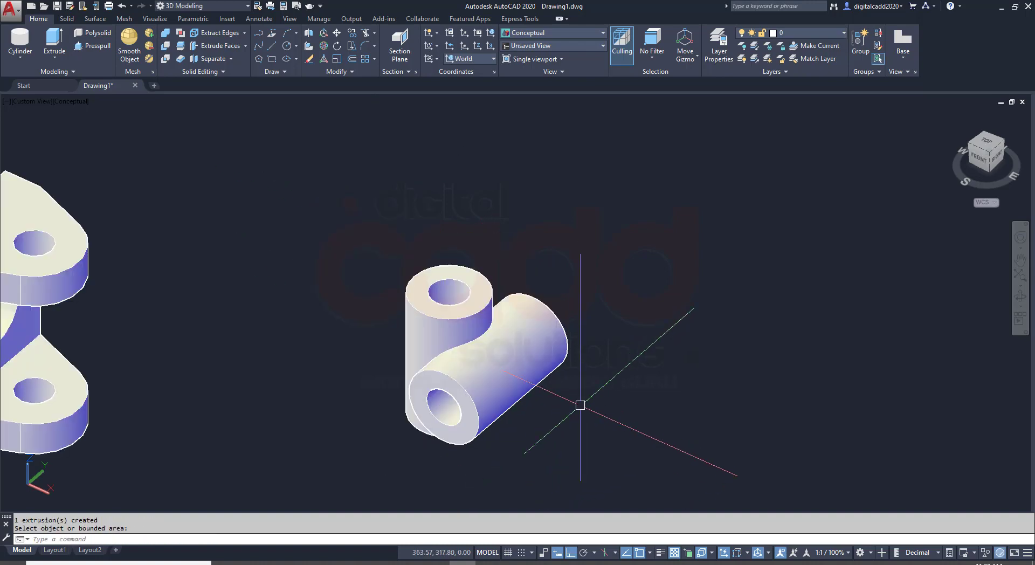
{"action": "middle_click_drag", "start_coordinate": [580, 405], "coordinate": [624, 345], "text": "shift"}
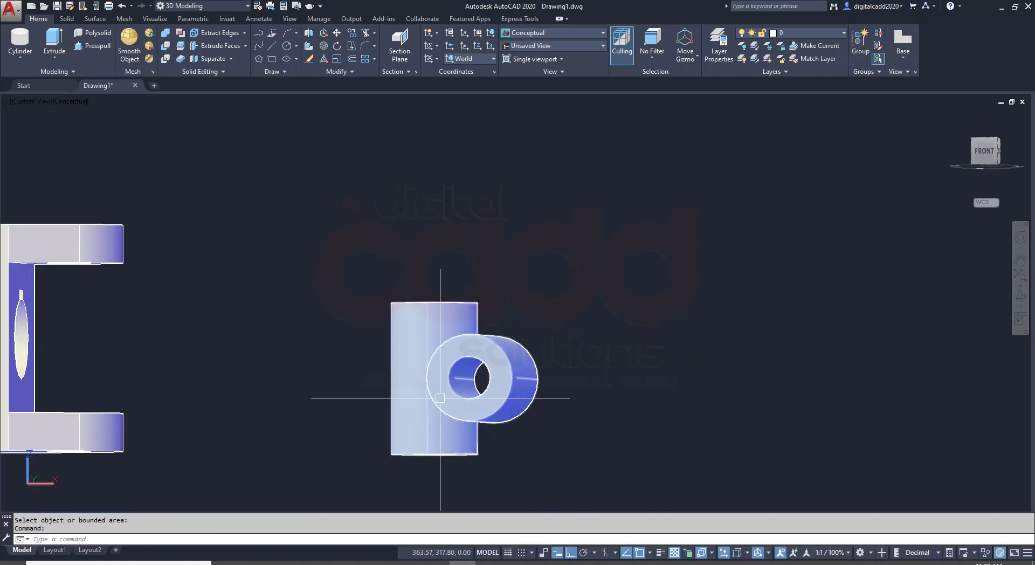
Erase the two leftover bore circles from the end faces of the centre block's cylinders.
{"action": "scroll", "coordinate": [481, 396], "scroll_direction": "up", "scroll_amount": 3}
{"action": "middle_click_drag", "start_coordinate": [485, 347], "coordinate": [529, 467], "text": "shift"}
{"action": "middle_click_drag", "start_coordinate": [451, 231], "coordinate": [455, 270], "text": "shift"}
{"action": "scroll", "coordinate": [422, 270], "scroll_direction": "down", "scroll_amount": 2}
{"action": "middle_click_drag", "start_coordinate": [441, 330], "coordinate": [411, 207], "text": "shift"}
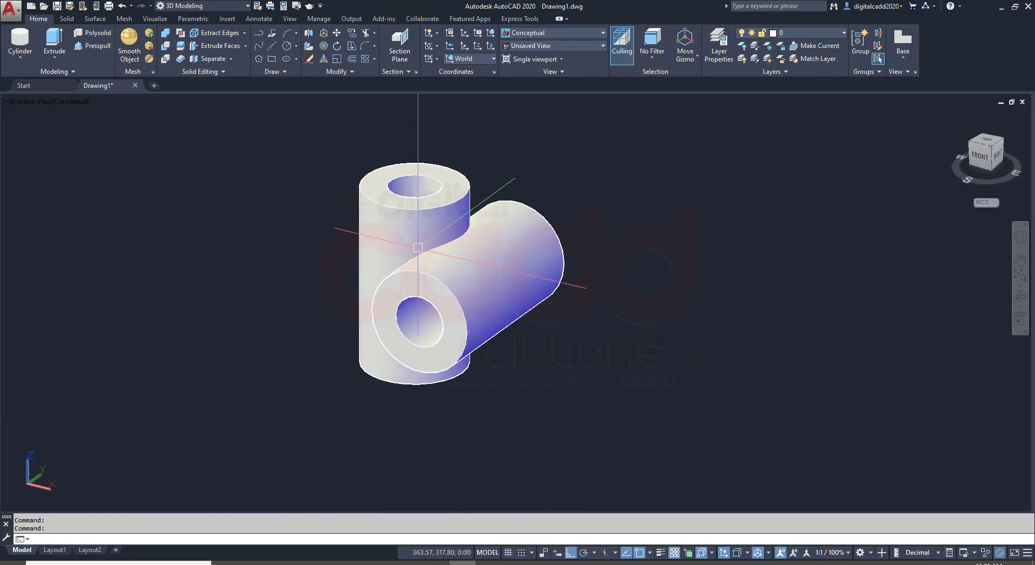
{"action": "left_click", "coordinate": [353, 131]}
{"action": "left_click", "coordinate": [490, 382]}
{"action": "type", "text": "e"}
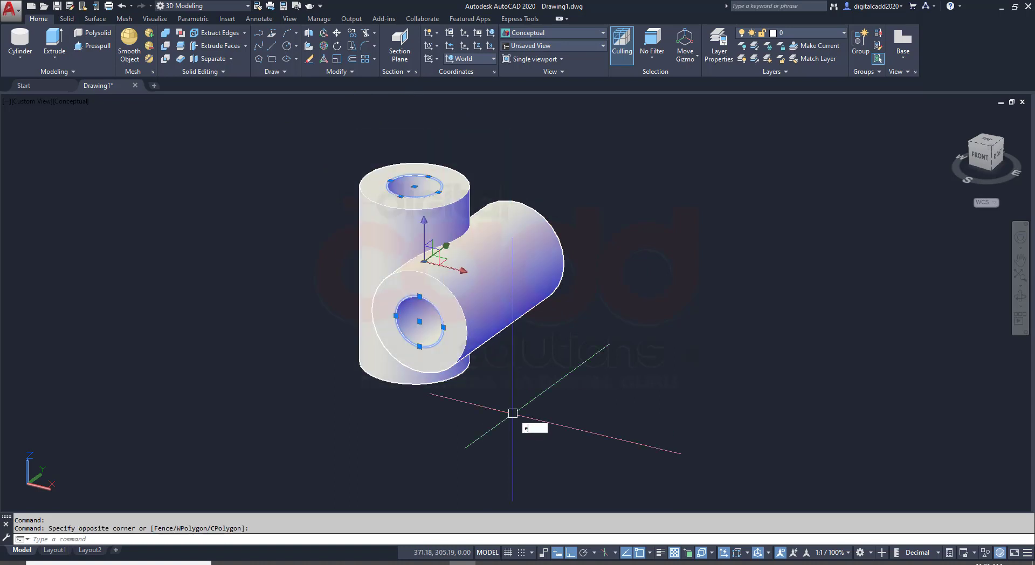
{"action": "key", "text": "Return"}
{"action": "mouse_move", "coordinate": [545, 384]}
{"action": "middle_mouse_down", "text": "shift"}
{"action": "mouse_move", "coordinate": [557, 380]}
{"action": "mouse_move", "coordinate": [534, 381]}
{"action": "mouse_move", "coordinate": [562, 389]}
{"action": "middle_mouse_up", "text": "shift"}
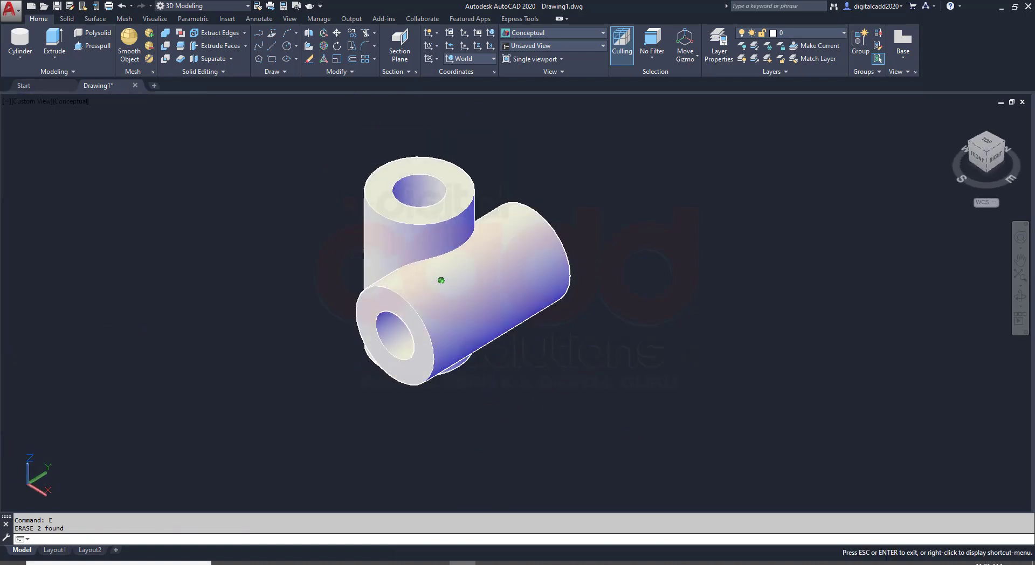
Check the centre block in the assignment PDF and try a 5 mm radius edge fillet where its two cylinders meet.
{"action": "left_click", "coordinate": [304, 562]}
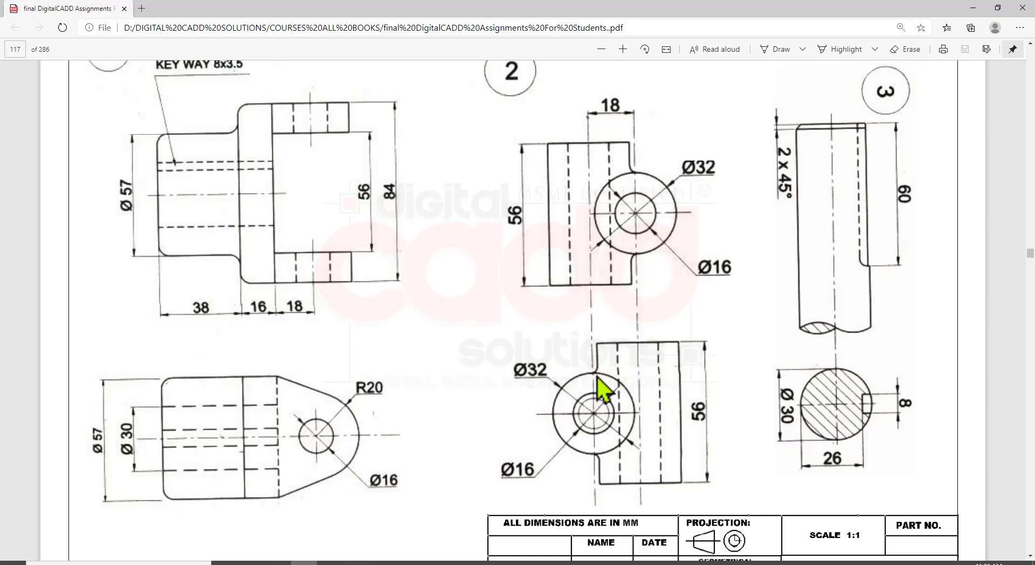
{"action": "key", "text": "alt+Tab"}
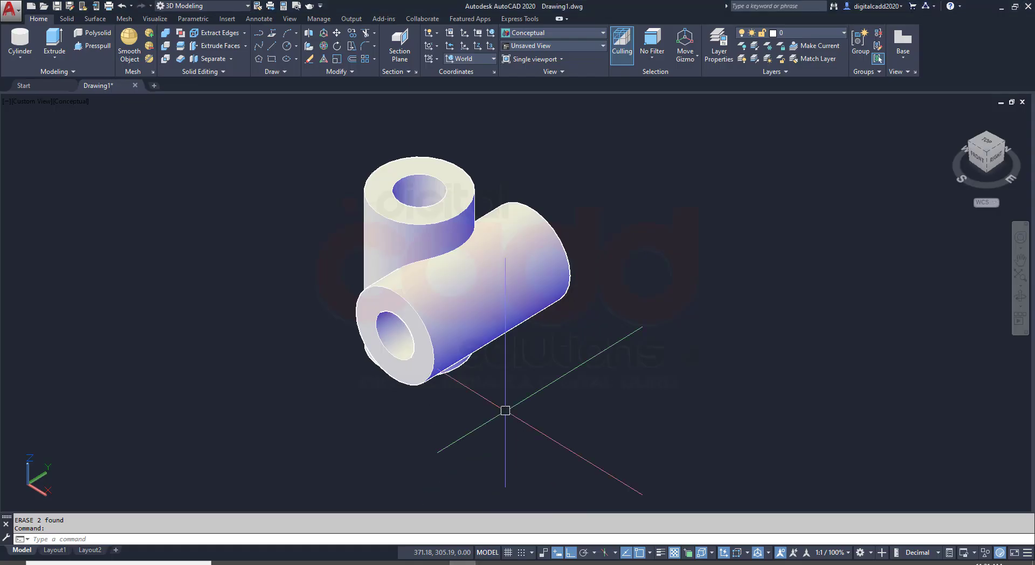
{"action": "middle_click_drag", "start_coordinate": [409, 302], "coordinate": [401, 333]}
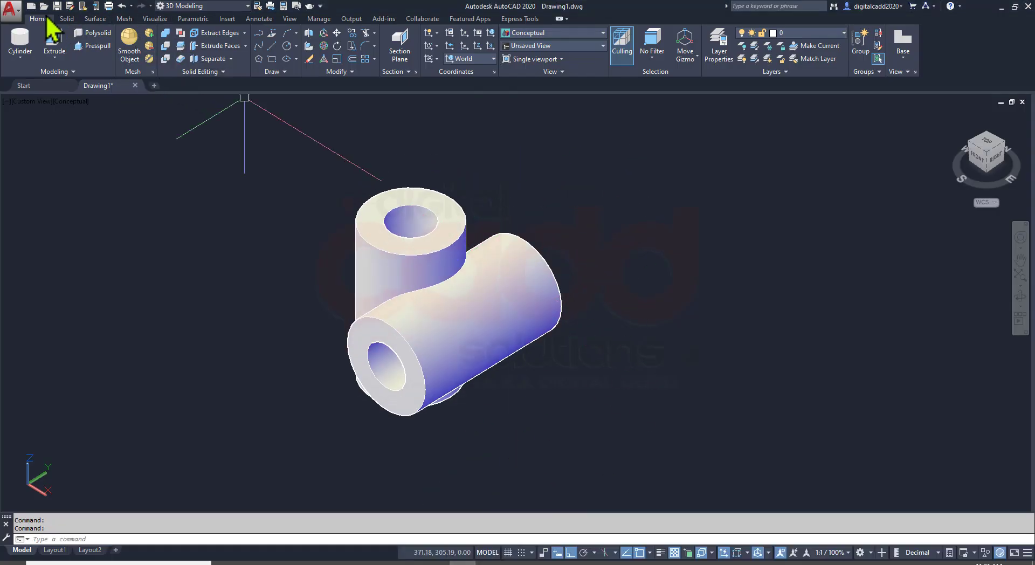
{"action": "left_click", "coordinate": [67, 18]}
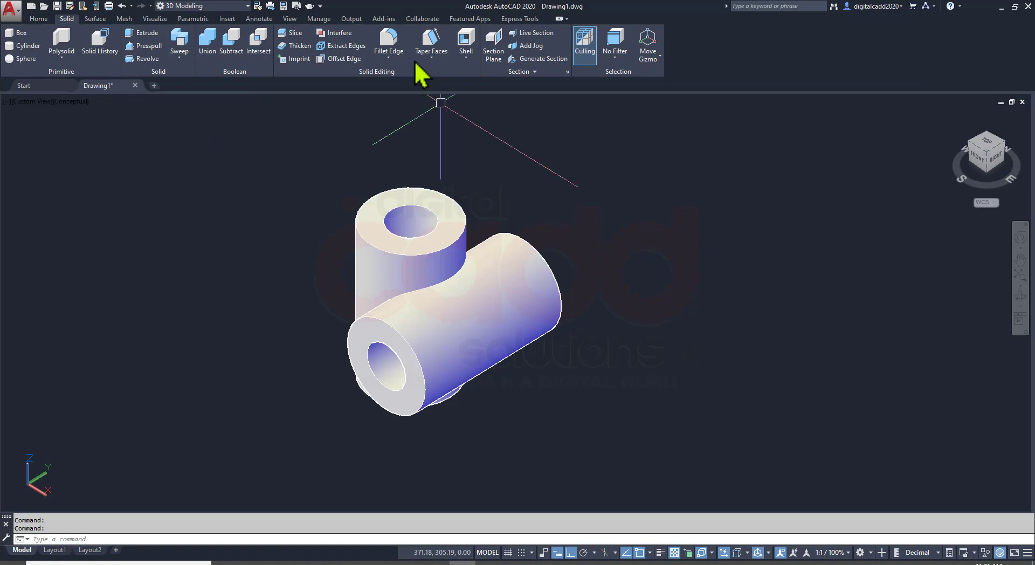
{"action": "left_click", "coordinate": [389, 43]}
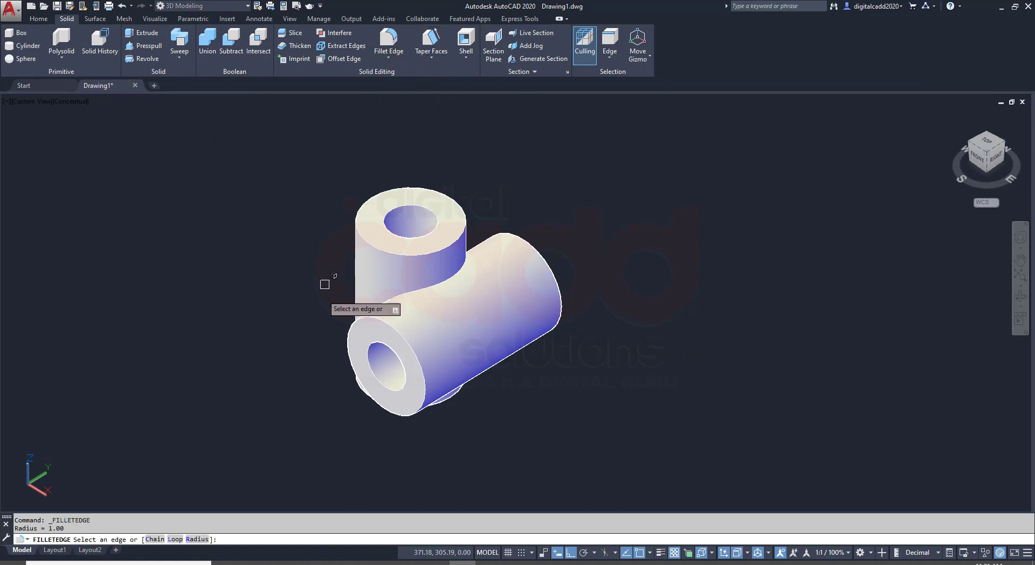
{"action": "left_click", "coordinate": [190, 539]}
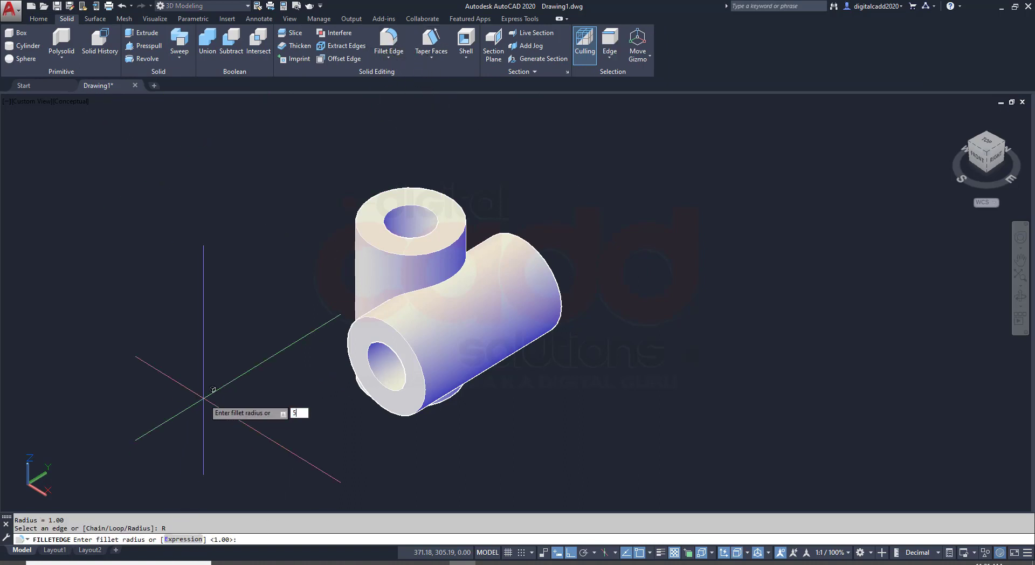
{"action": "key", "text": "Return"}
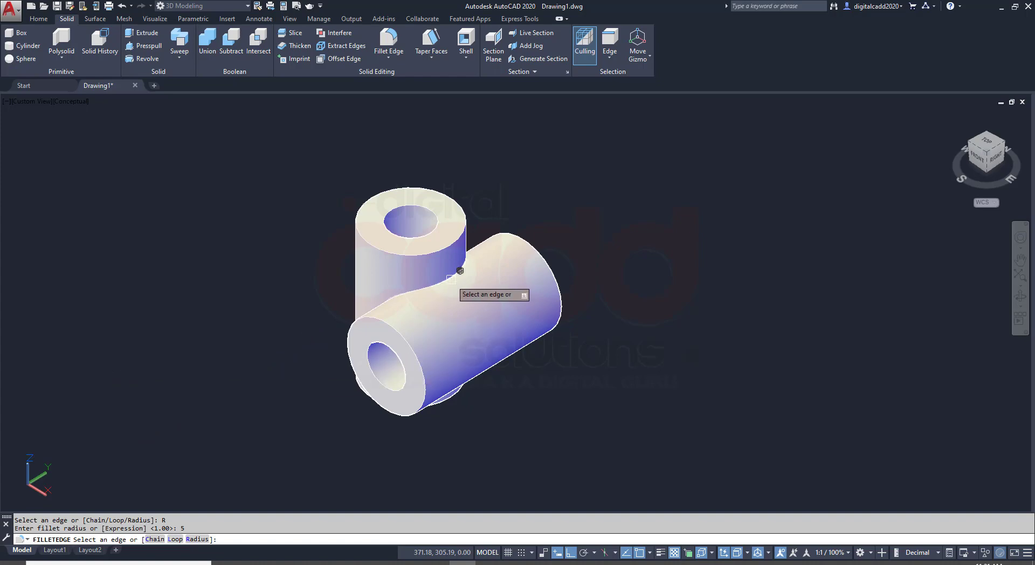
{"action": "left_click", "coordinate": [444, 274]}
{"action": "key", "text": "Return"}
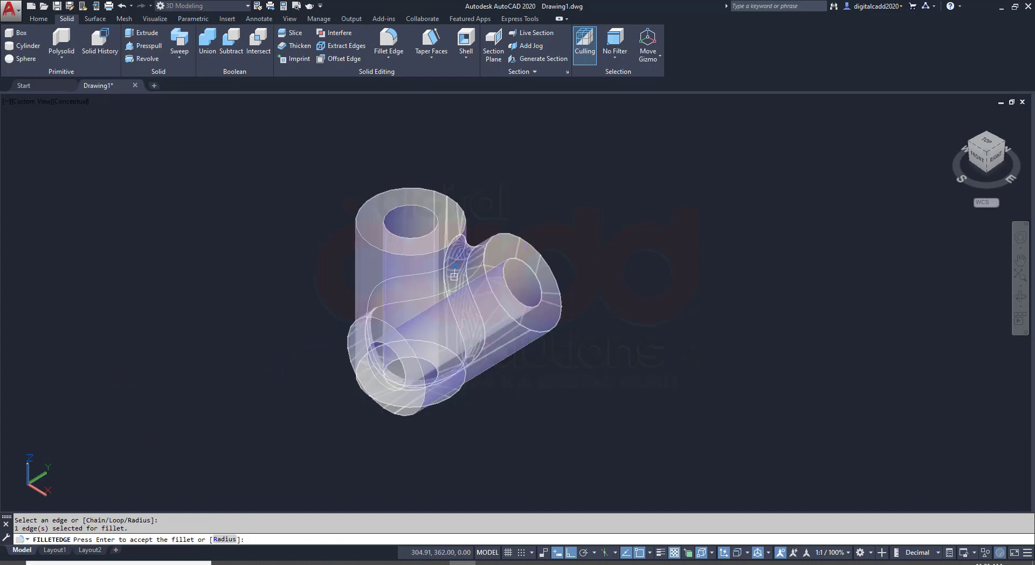
{"action": "mouse_move", "coordinate": [478, 411]}
{"action": "middle_mouse_down", "text": "shift"}
{"action": "mouse_move", "coordinate": [631, 322]}
{"action": "mouse_move", "coordinate": [453, 381]}
{"action": "mouse_move", "coordinate": [383, 298]}
{"action": "mouse_move", "coordinate": [519, 402]}
{"action": "mouse_move", "coordinate": [473, 422]}
{"action": "middle_mouse_up", "text": "shift"}
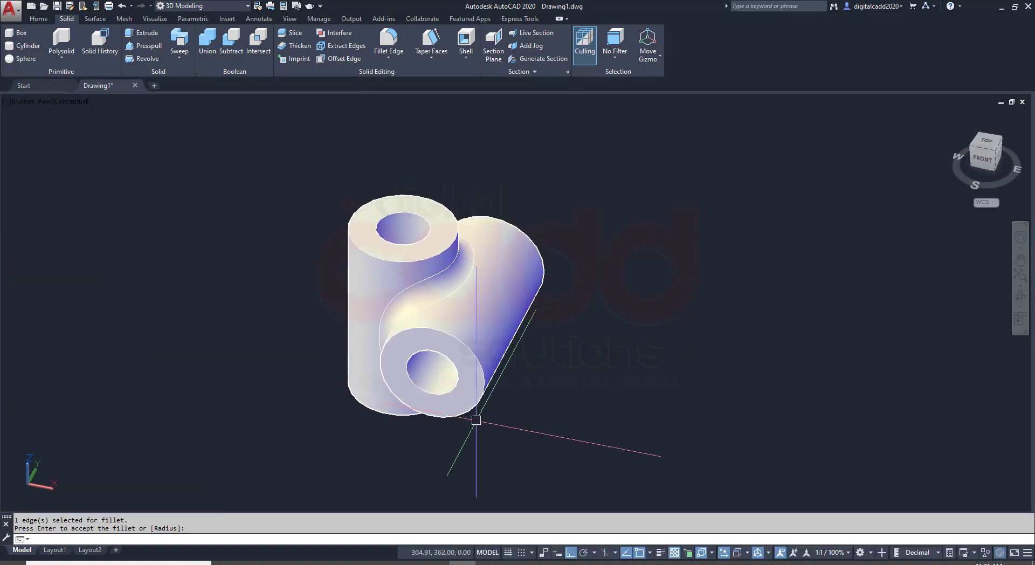
Compare the fillet with the assignment PDF and undo the 5 mm edge fillet.
{"action": "left_click", "coordinate": [304, 562]}
{"action": "left_click", "coordinate": [463, 562]}
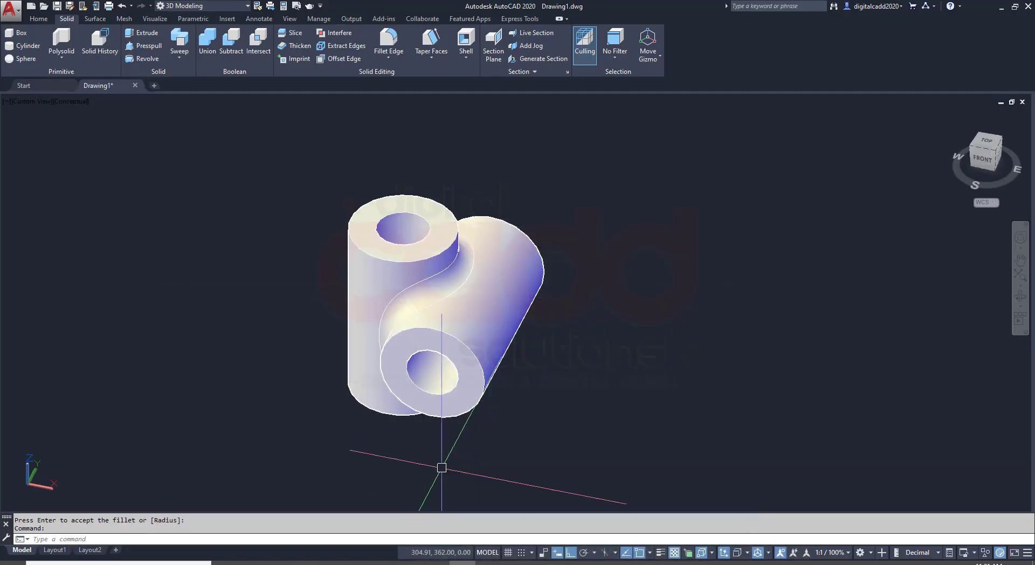
{"action": "key", "text": "ctrl+z"}
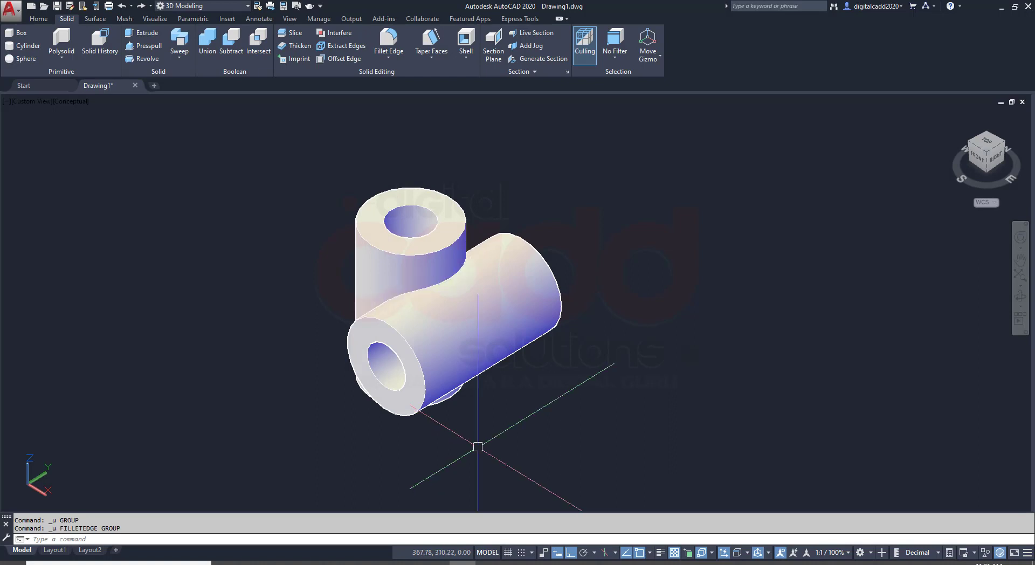
Fillet the edge where the centre block's two cylinders meet with a 3 mm radius.
{"action": "left_click", "coordinate": [388, 43]}
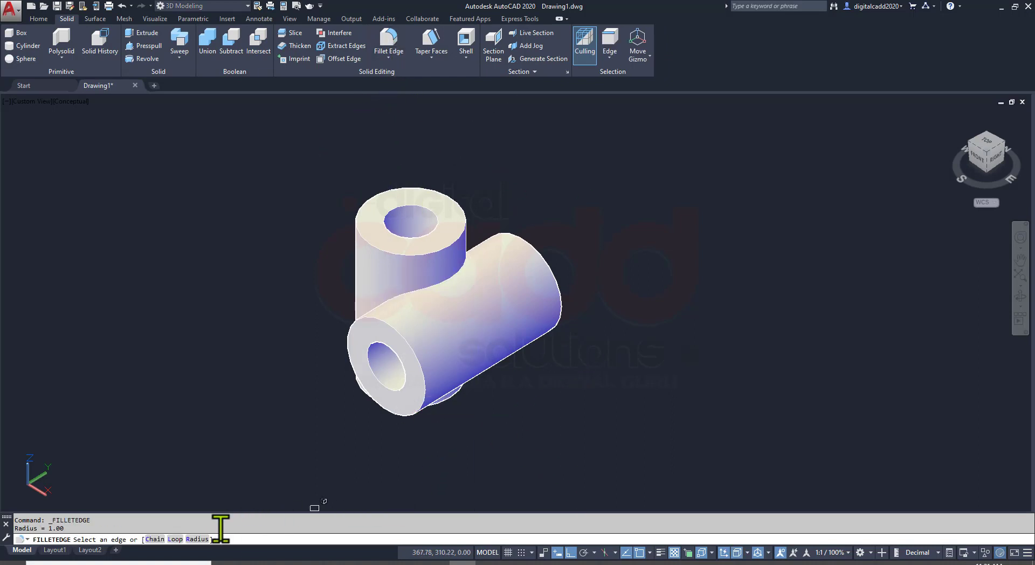
{"action": "left_click", "coordinate": [203, 538]}
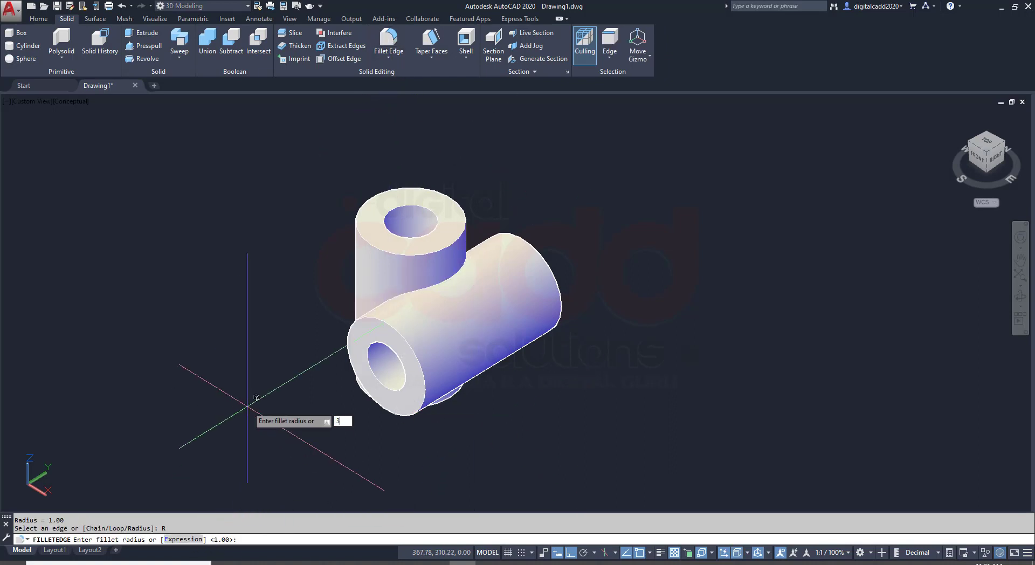
{"action": "key", "text": "Return"}
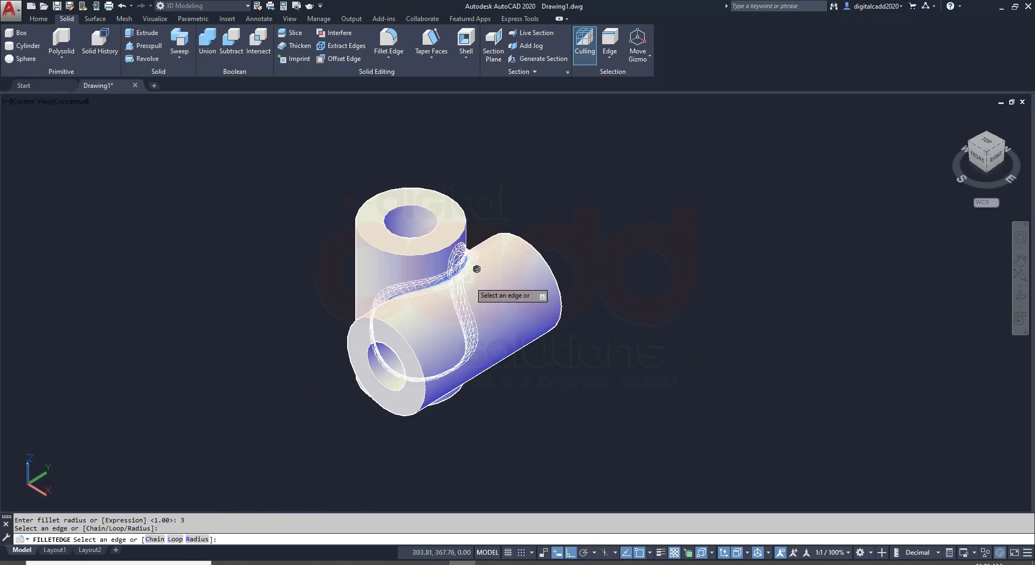
{"action": "left_click", "coordinate": [497, 358]}
{"action": "middle_click_drag", "start_coordinate": [496, 358], "coordinate": [606, 332], "text": "shift"}
{"action": "key", "text": "Return"}
Check the fork's rounding in the assignment PDF and start a 3 mm edge fillet on its plate's upper and lower hub-side edges.
{"action": "middle_click_drag", "start_coordinate": [271, 401], "coordinate": [705, 301]}
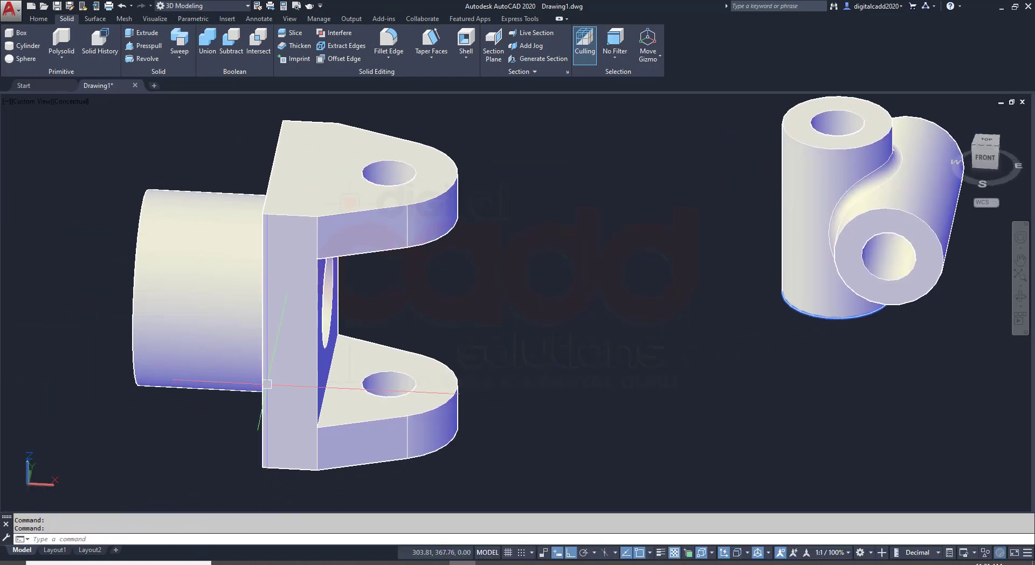
{"action": "middle_click_drag", "start_coordinate": [266, 384], "coordinate": [371, 357]}
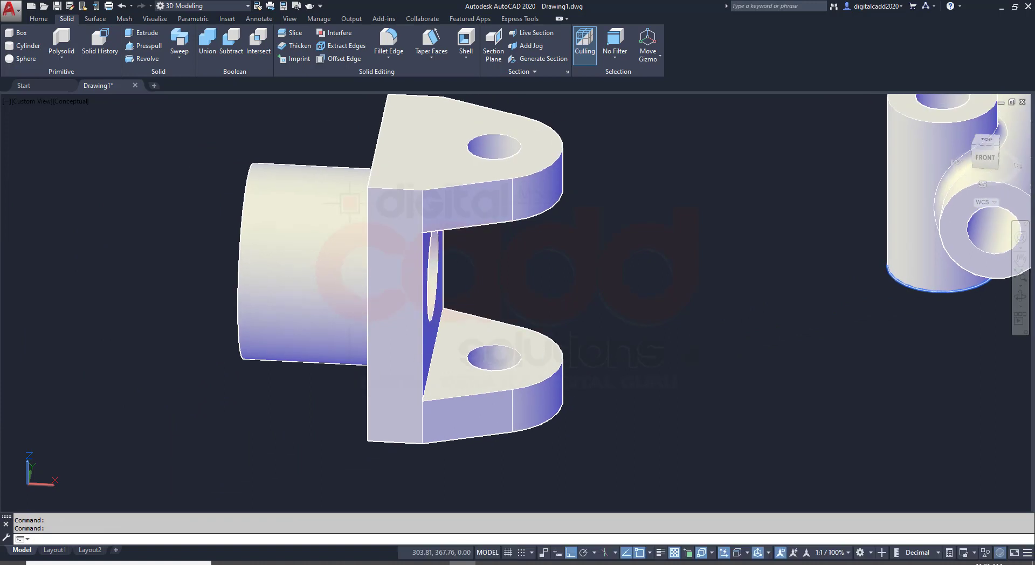
{"action": "middle_click_drag", "start_coordinate": [492, 362], "coordinate": [145, 156]}
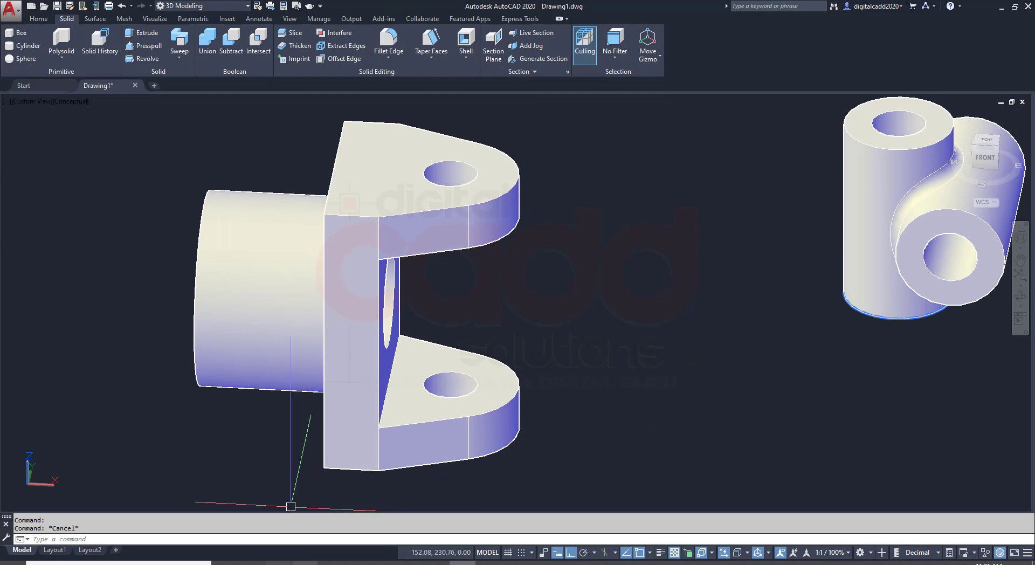
{"action": "key", "text": "alt+Tab"}
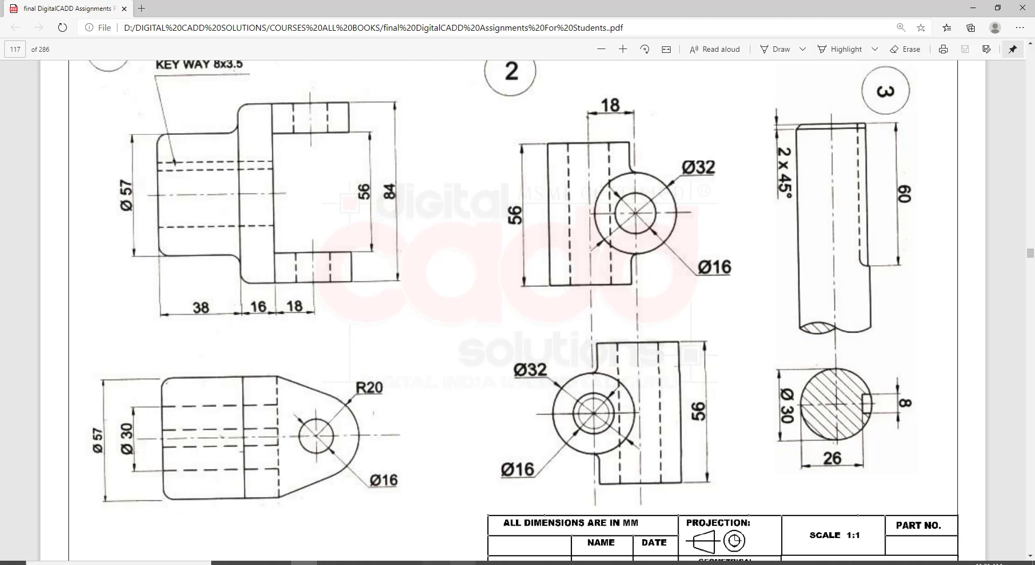
{"action": "left_click", "coordinate": [462, 562]}
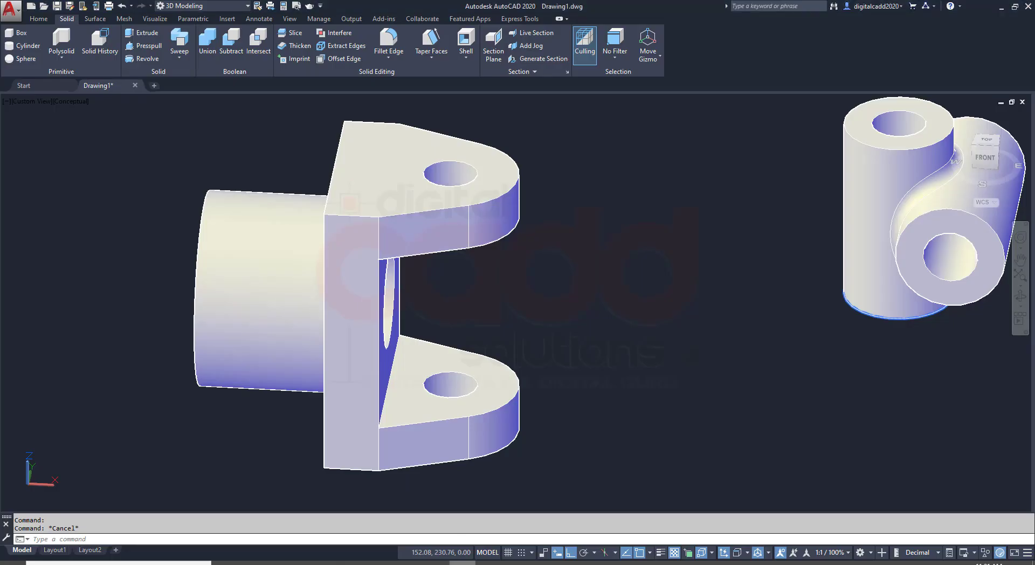
{"action": "left_click", "coordinate": [388, 41]}
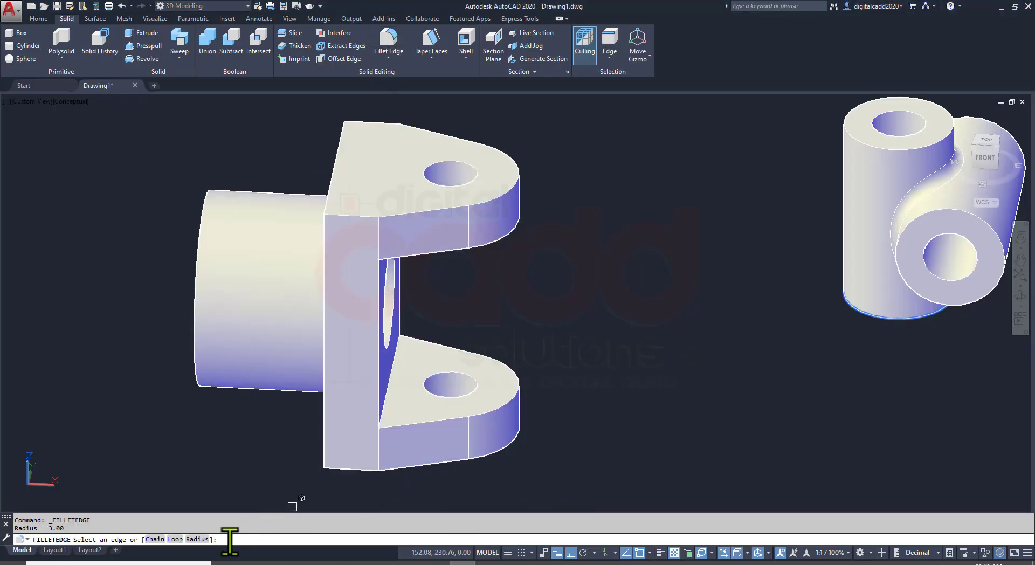
{"action": "left_click", "coordinate": [199, 539]}
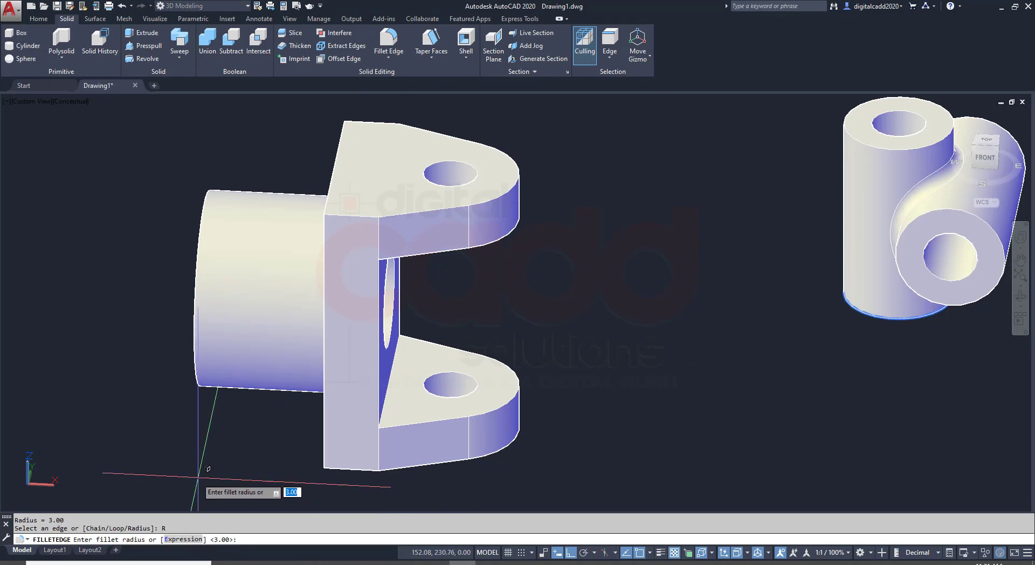
{"action": "key", "text": "Return"}
{"action": "middle_click_drag", "start_coordinate": [492, 282], "coordinate": [550, 232], "text": "shift"}
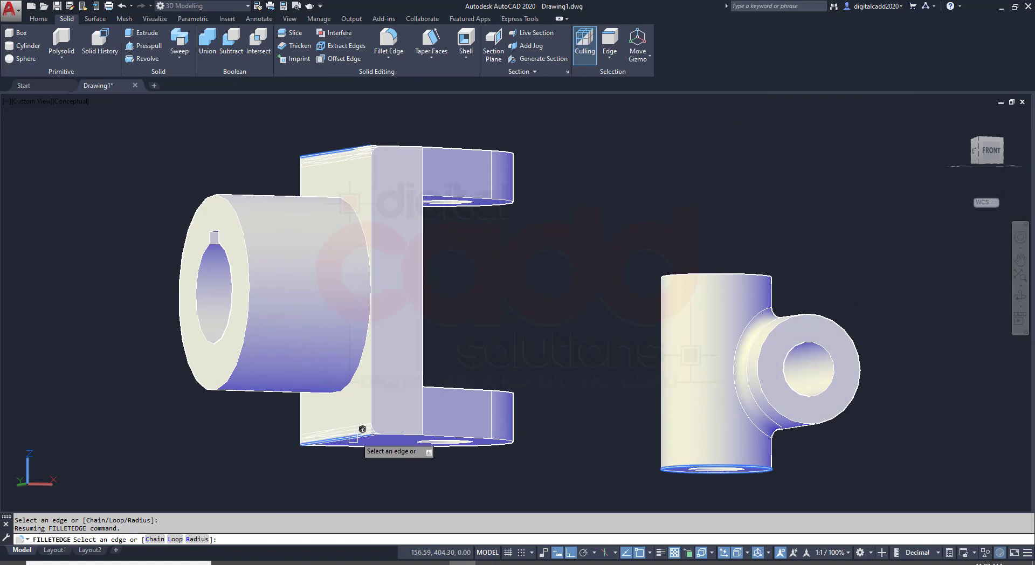
Add the hub's junction with the plate and its outer end rim to the fork's fillet edges, and apply the fillet.
{"action": "left_click", "coordinate": [357, 370]}
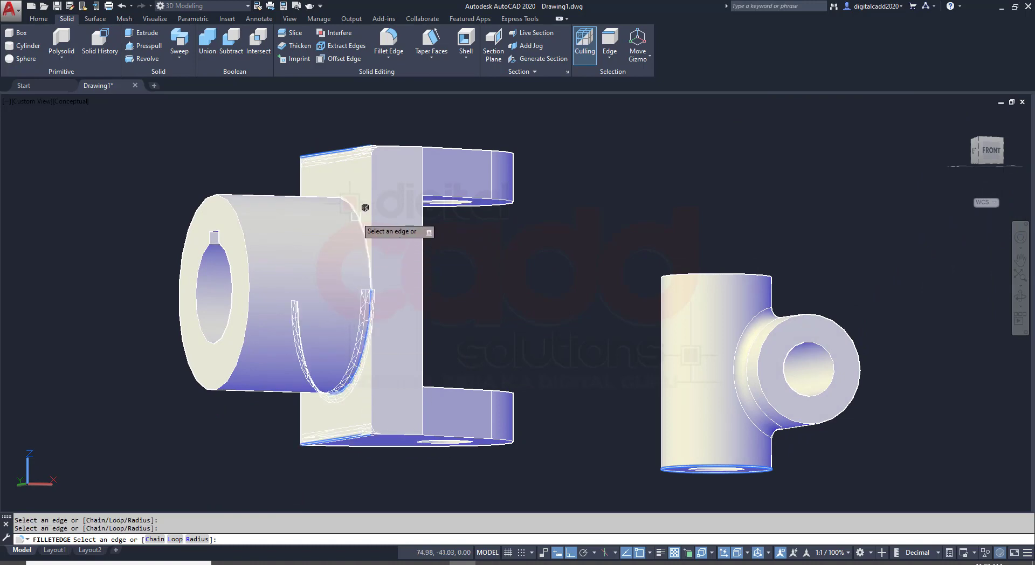
{"action": "left_click", "coordinate": [237, 360]}
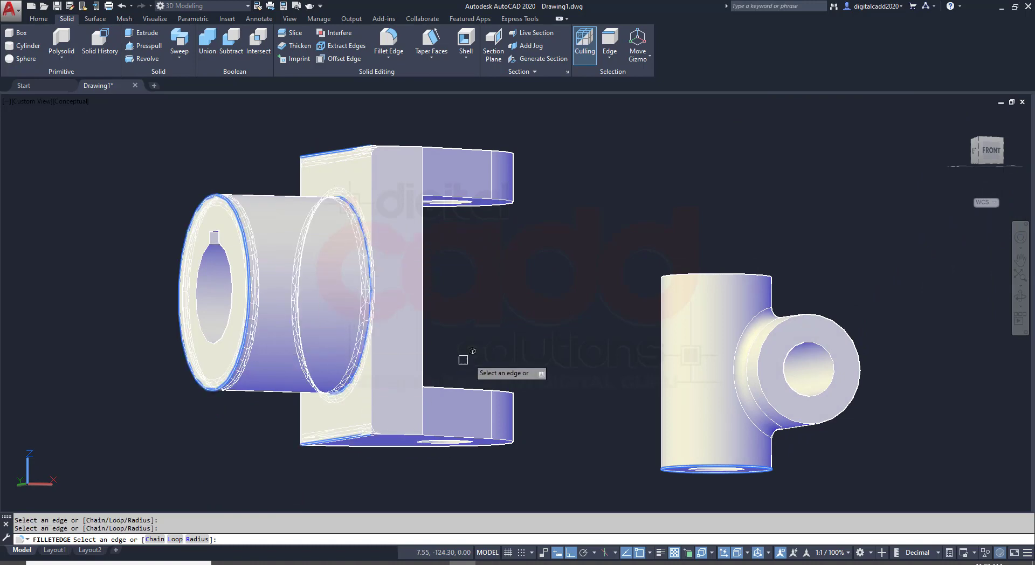
{"action": "key", "text": "Return"}
{"action": "key", "text": "Return"}
Inspect the filleted fork and centre block from the back and front, and review the part drawings in the assignment PDF.
{"action": "middle_click_drag", "start_coordinate": [404, 294], "coordinate": [609, 340], "text": "shift"}
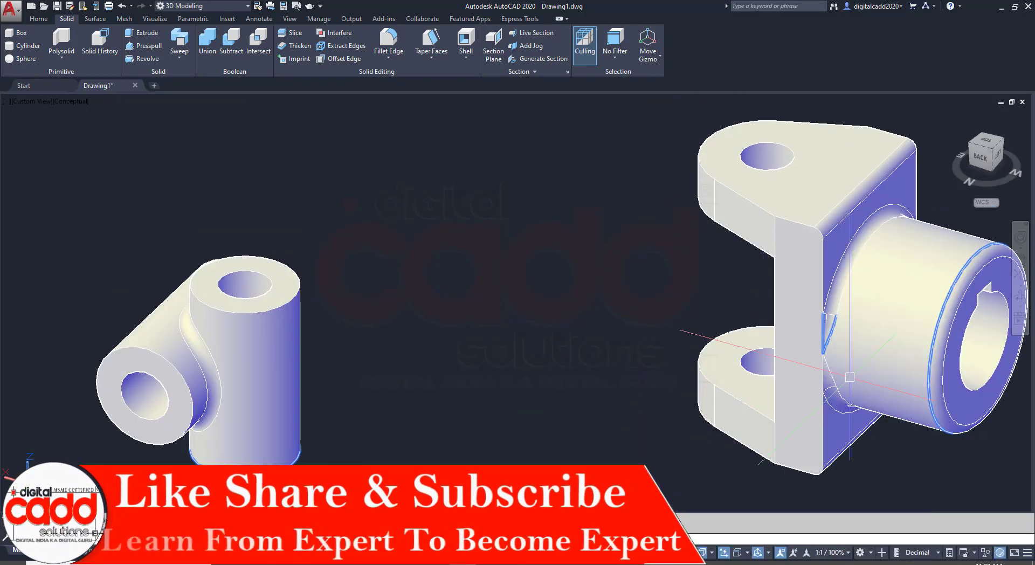
{"action": "left_click", "coordinate": [832, 367]}
{"action": "key", "text": "Escape"}
{"action": "scroll", "coordinate": [734, 357], "scroll_direction": "down", "scroll_amount": 3}
{"action": "middle_click_drag", "start_coordinate": [822, 377], "coordinate": [498, 379], "text": "shift"}
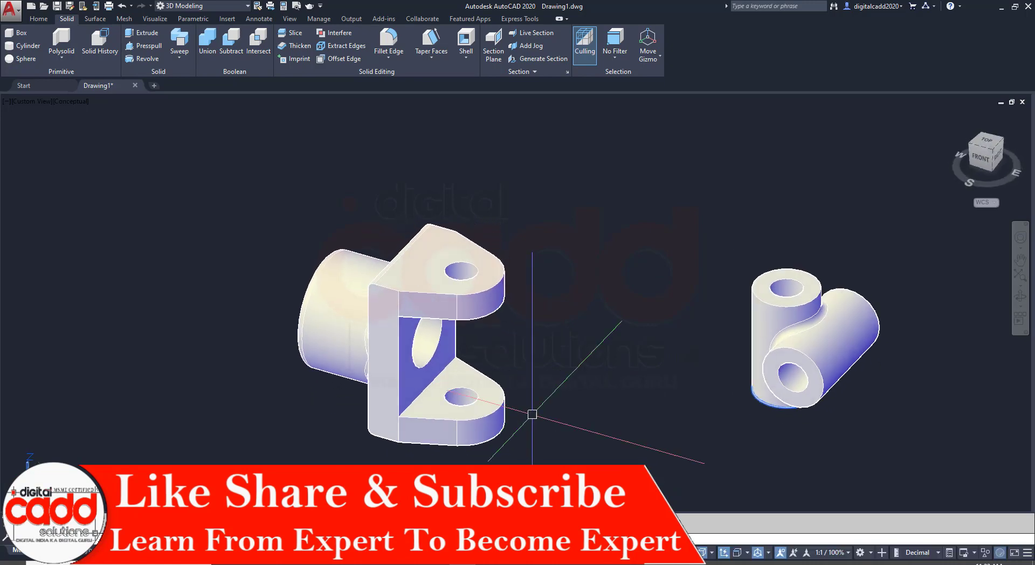
{"action": "middle_click_drag", "start_coordinate": [647, 400], "coordinate": [455, 358]}
{"action": "key", "text": "Escape"}
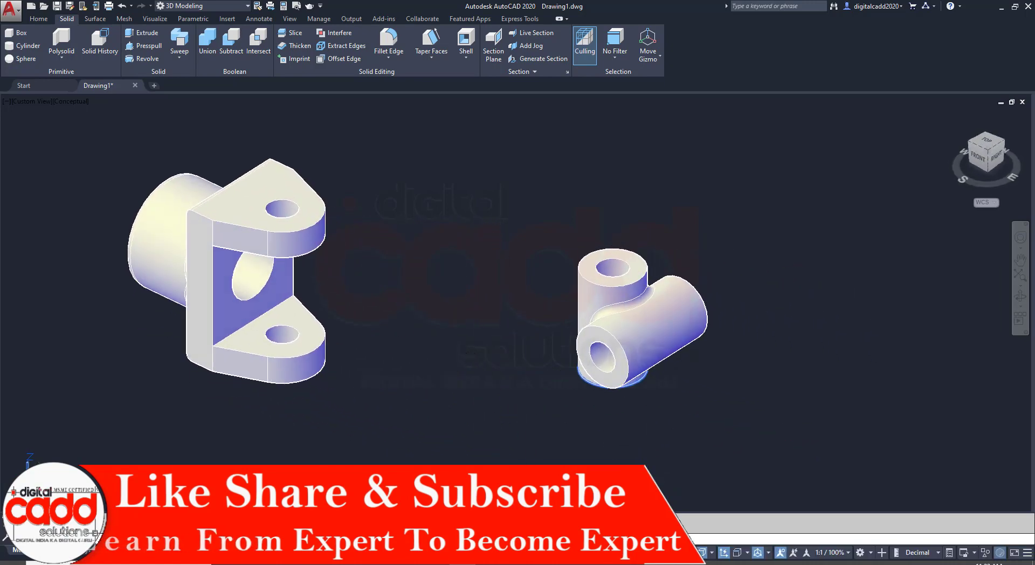
{"action": "key", "text": "alt+Tab"}
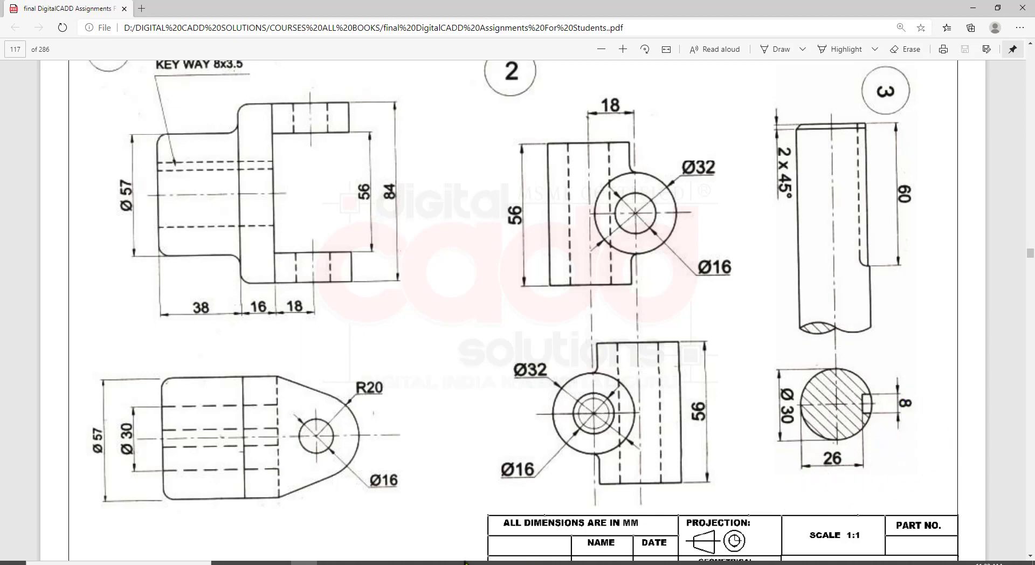
{"action": "left_click", "coordinate": [464, 562]}
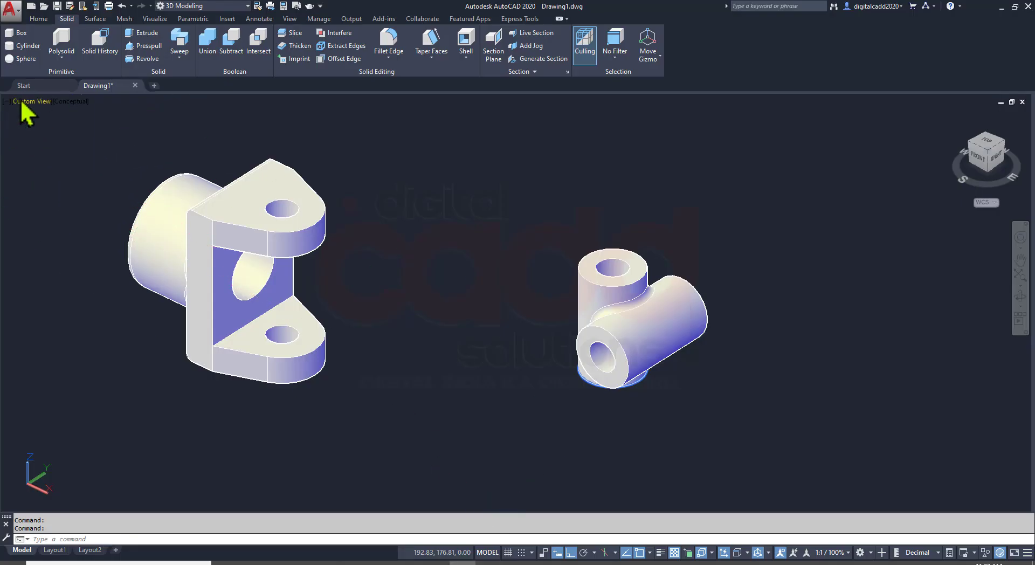
In the right view, draw a 30 mm diameter circle in the empty space beside the fork for the shaft profile.
{"action": "left_click", "coordinate": [27, 101]}
{"action": "left_click", "coordinate": [59, 173]}
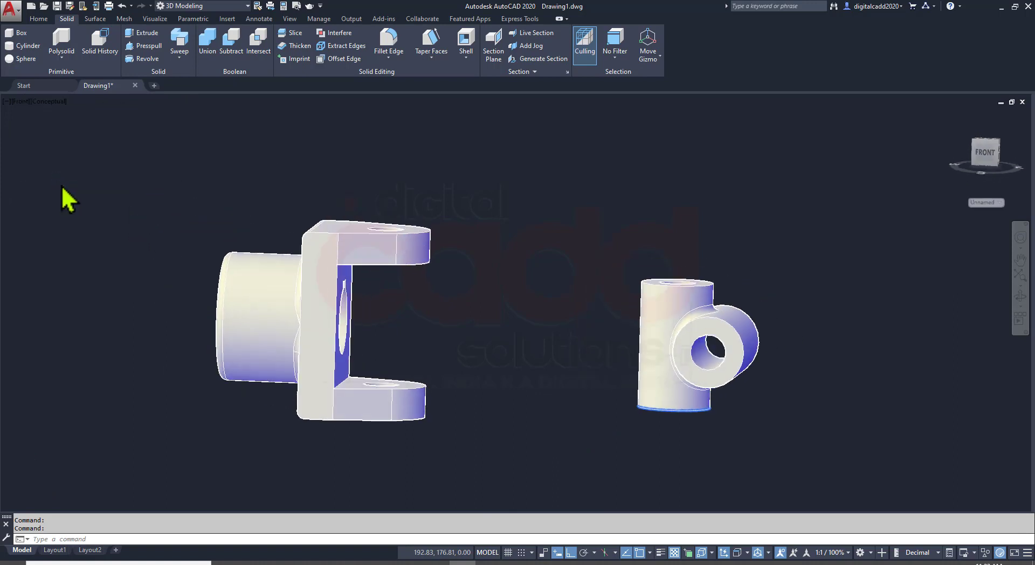
{"action": "middle_click_drag", "start_coordinate": [596, 385], "coordinate": [514, 350]}
{"action": "left_click", "coordinate": [20, 102]}
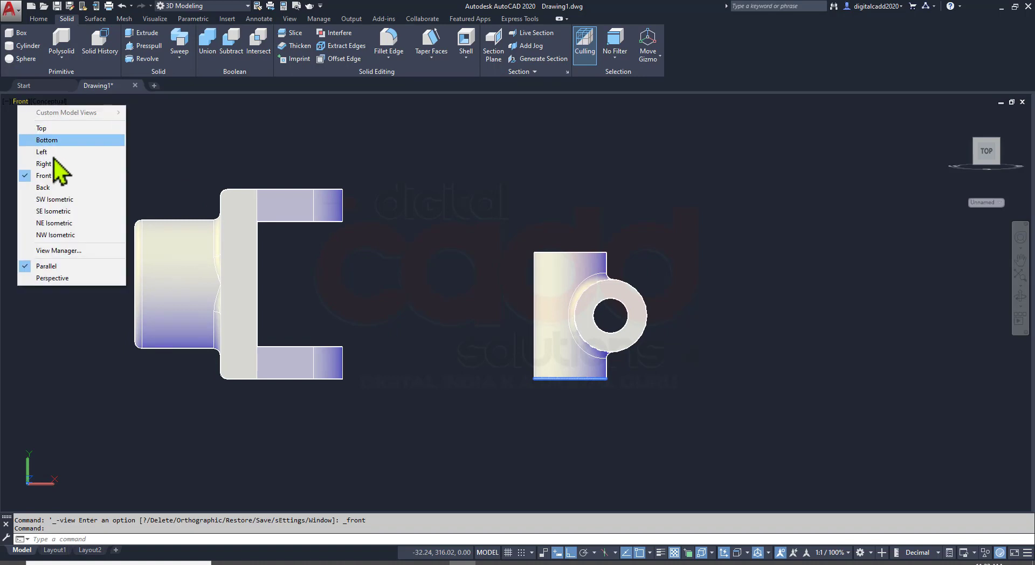
{"action": "left_click", "coordinate": [58, 163]}
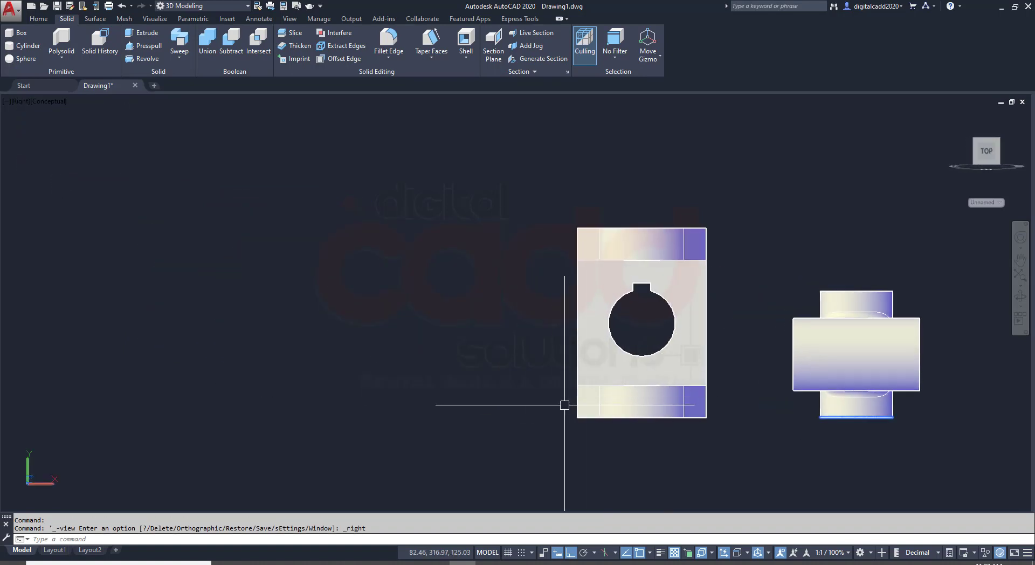
{"action": "key", "text": "Return"}
{"action": "left_click", "coordinate": [323, 297]}
{"action": "type", "text": "d"}
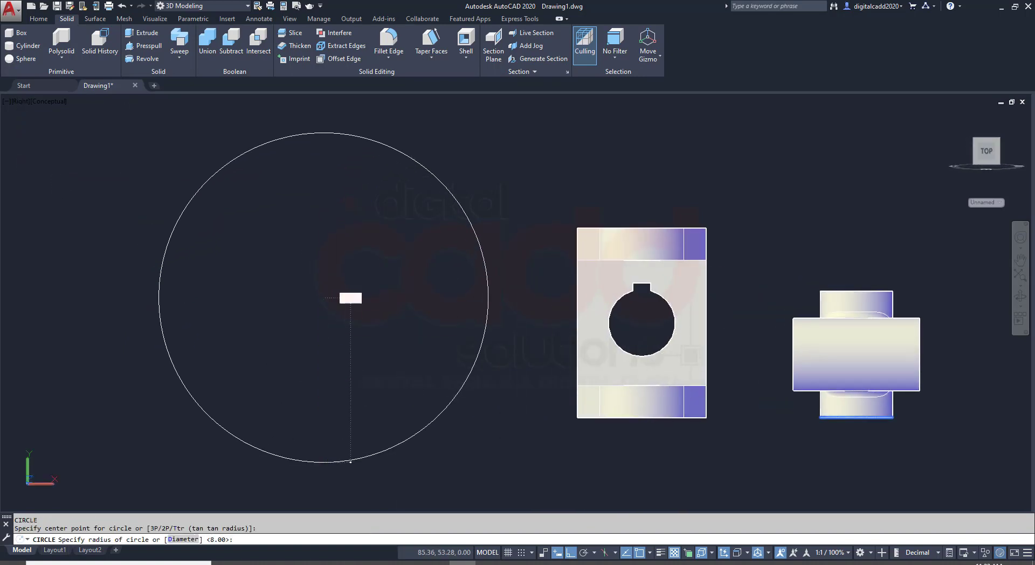
{"action": "key", "text": "Return"}
{"action": "type", "text": "30"}
{"action": "key", "text": "Return"}
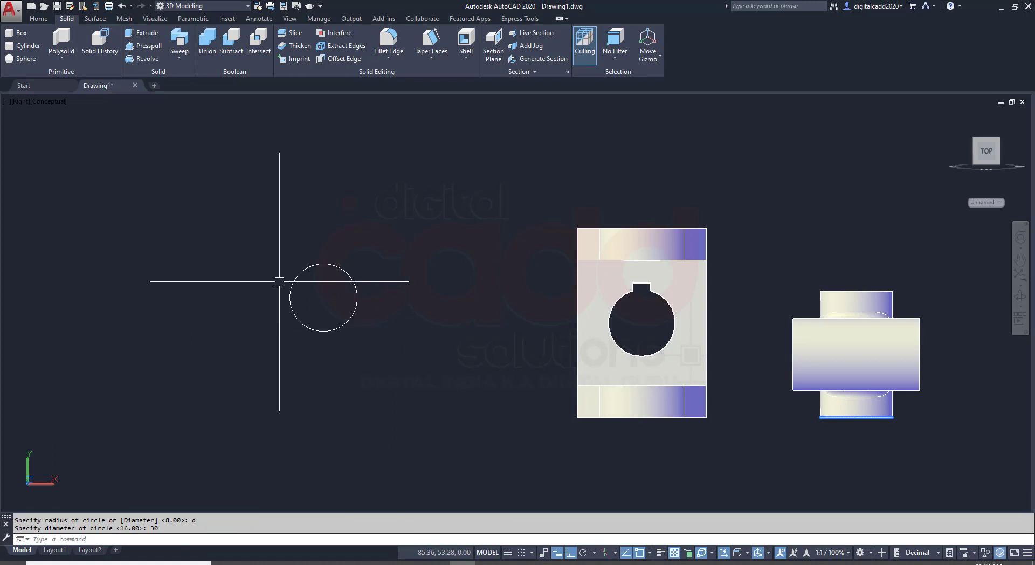
Draw a horizontal line tangent to the circle's lowest point and a vertical line through its centre, both extending beyond the circle.
{"action": "scroll", "coordinate": [291, 293], "scroll_direction": "up", "scroll_amount": 5}
{"action": "type", "text": "l"}
{"action": "key", "text": "Return"}
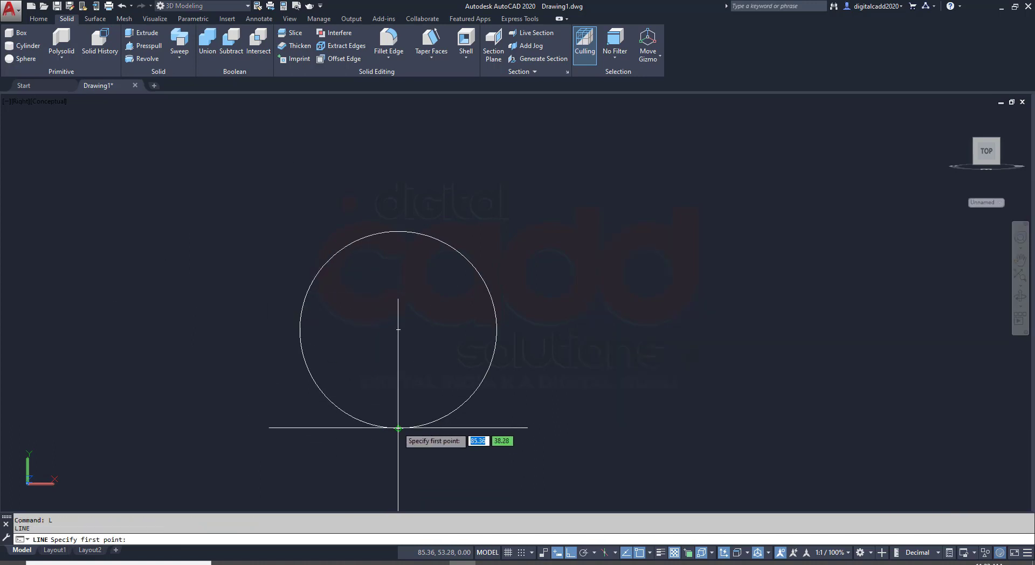
{"action": "left_click", "coordinate": [300, 428]}
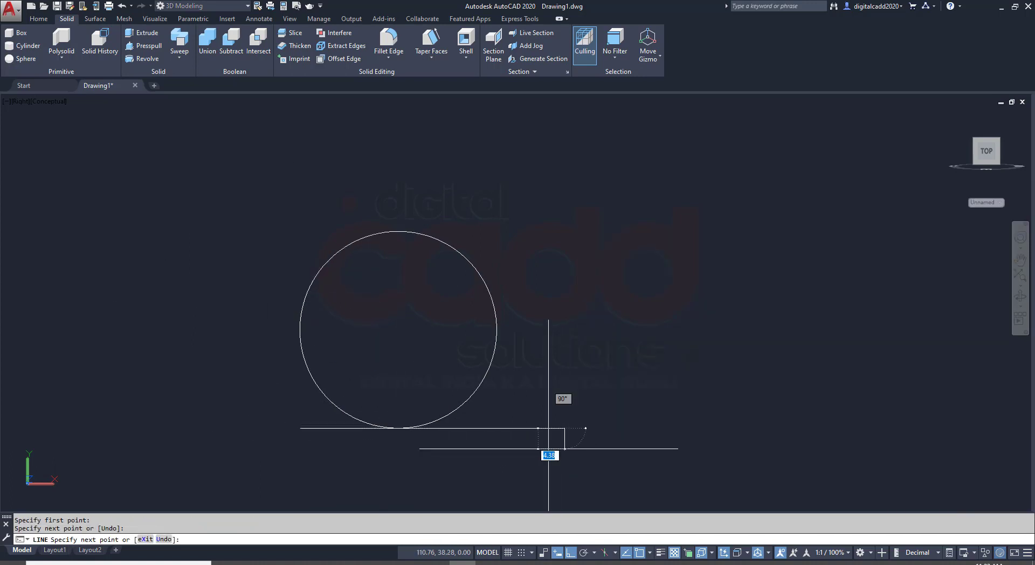
{"action": "left_click", "coordinate": [565, 428]}
{"action": "key", "text": "Return"}
{"action": "key", "text": "Return"}
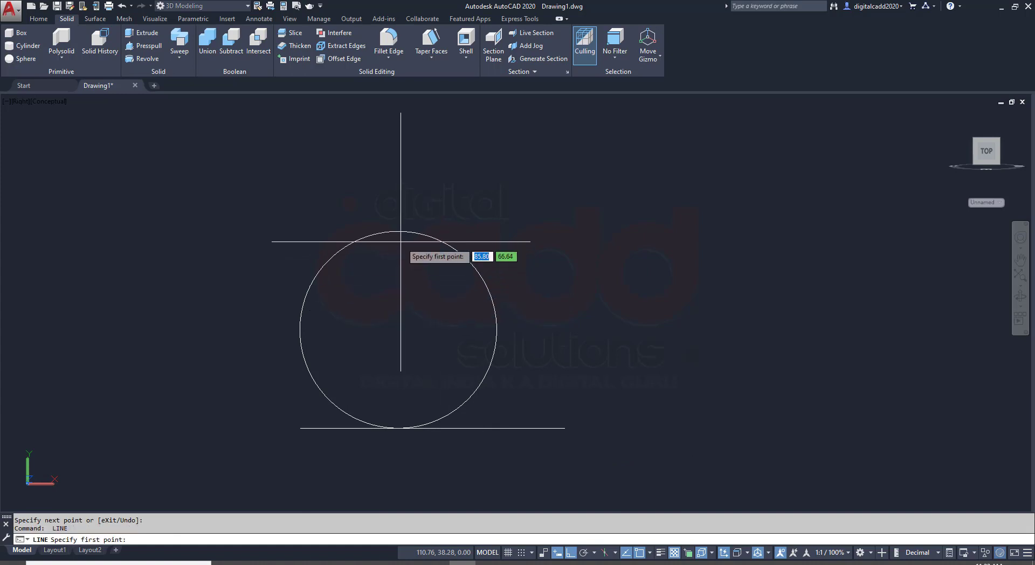
{"action": "left_click", "coordinate": [398, 203]}
{"action": "left_click", "coordinate": [410, 495]}
{"action": "key", "text": "Return"}
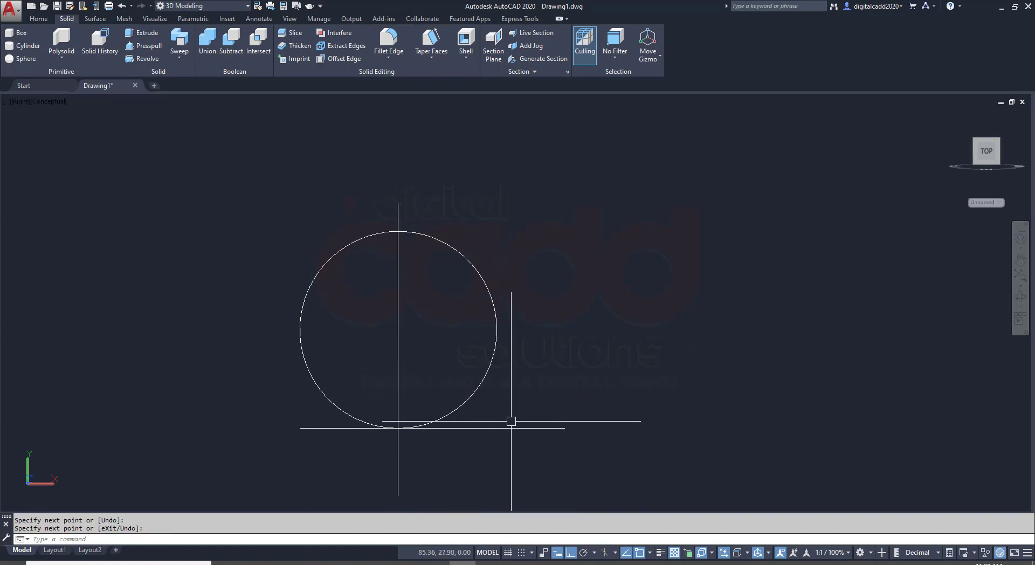
Offset the vertical centre line 4 mm to each side.
{"action": "type", "text": "o"}
{"action": "key", "text": "Return"}
{"action": "type", "text": "4"}
{"action": "key", "text": "Return"}
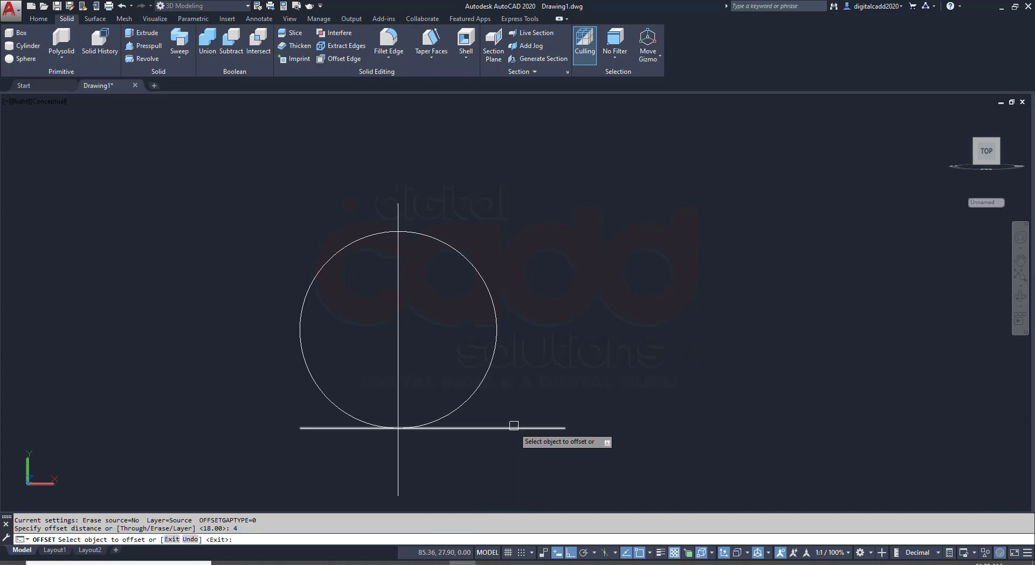
{"action": "left_click", "coordinate": [398, 254]}
{"action": "left_click", "coordinate": [415, 260]}
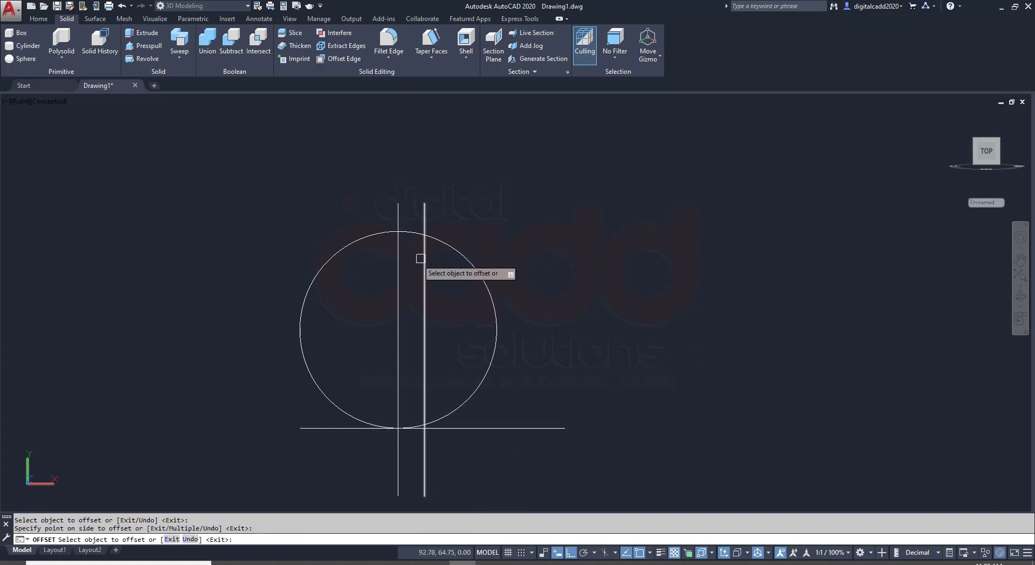
{"action": "left_click", "coordinate": [398, 272]}
{"action": "left_click", "coordinate": [366, 302]}
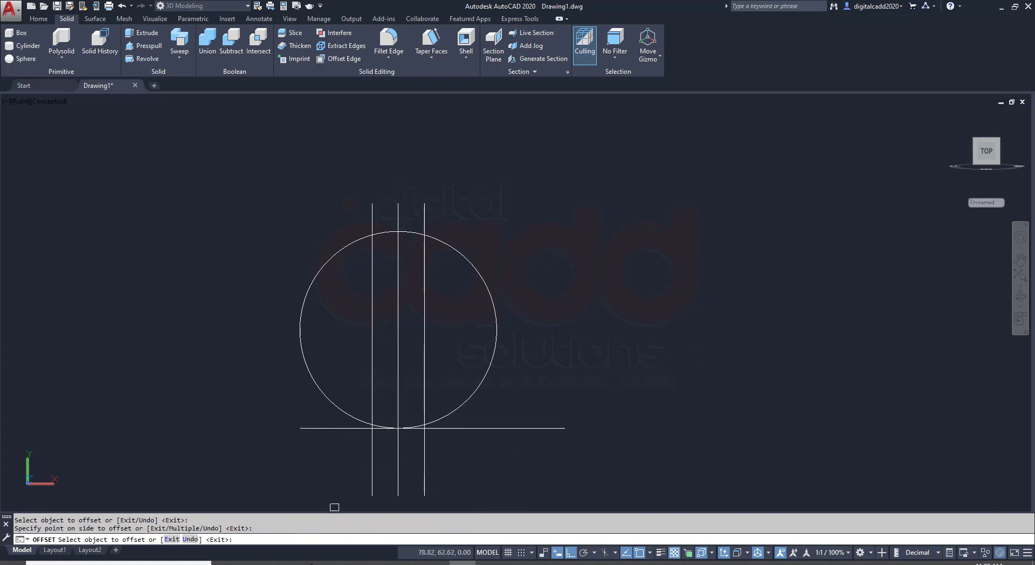
Check the shaft dimensions in the assignment PDF and offset the horizontal tangent line upward by 26 mm.
{"action": "key", "text": "alt+Tab"}
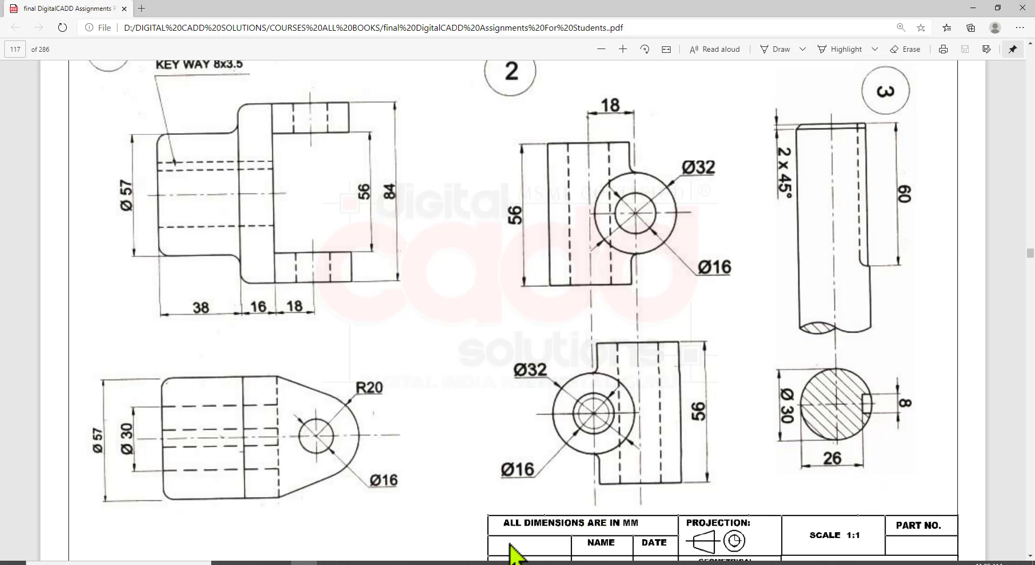
{"action": "key", "text": "alt+Tab"}
{"action": "left_click", "coordinate": [512, 428]}
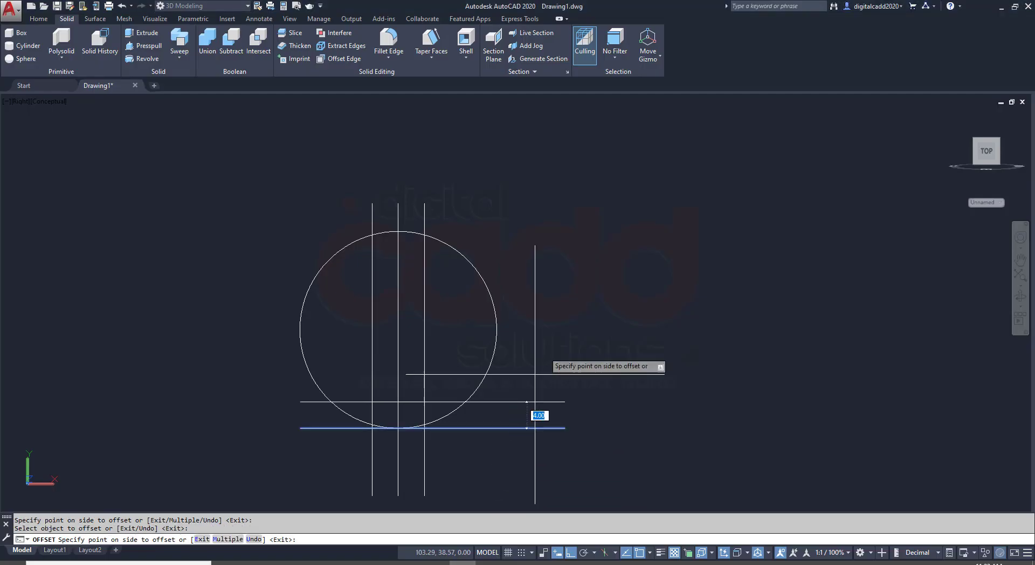
{"action": "type", "text": "2"}
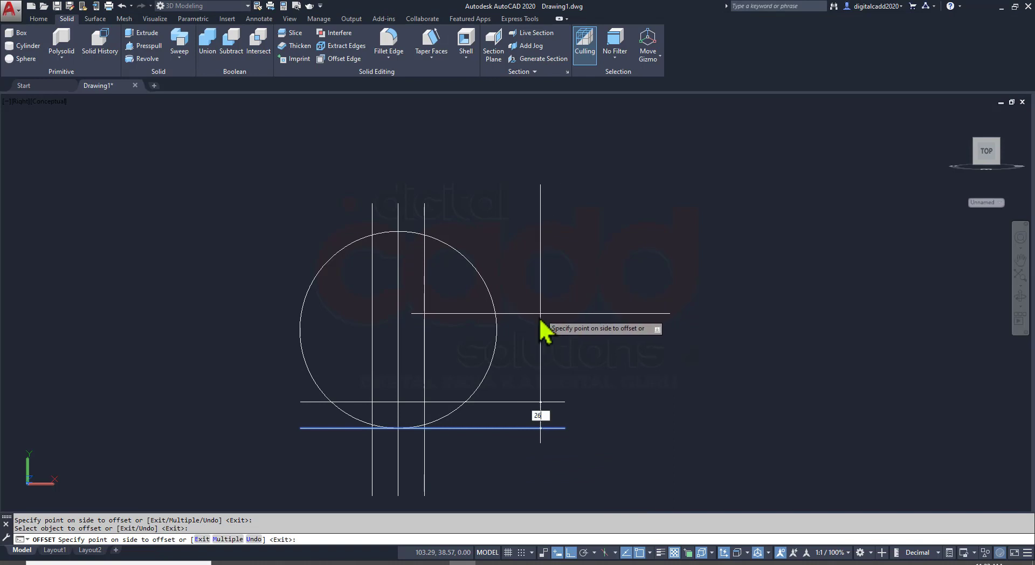
{"action": "type", "text": "6"}
{"action": "key", "text": "Return"}
Erase the horizontal tangent line and the vertical centre line.
{"action": "left_click", "coordinate": [534, 415]}
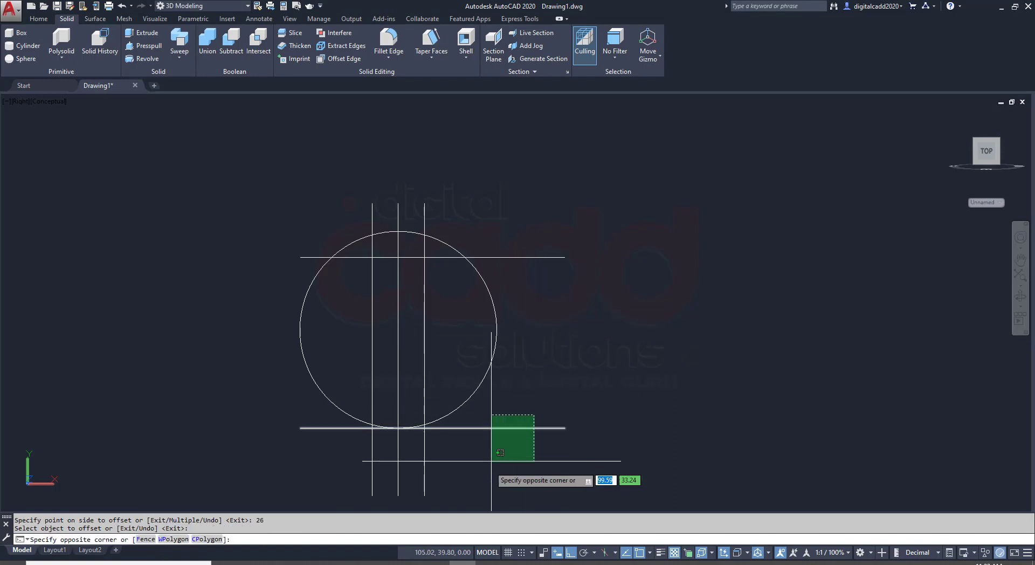
{"action": "left_click", "coordinate": [491, 461]}
{"action": "left_click", "coordinate": [406, 347]}
{"action": "left_click", "coordinate": [386, 363]}
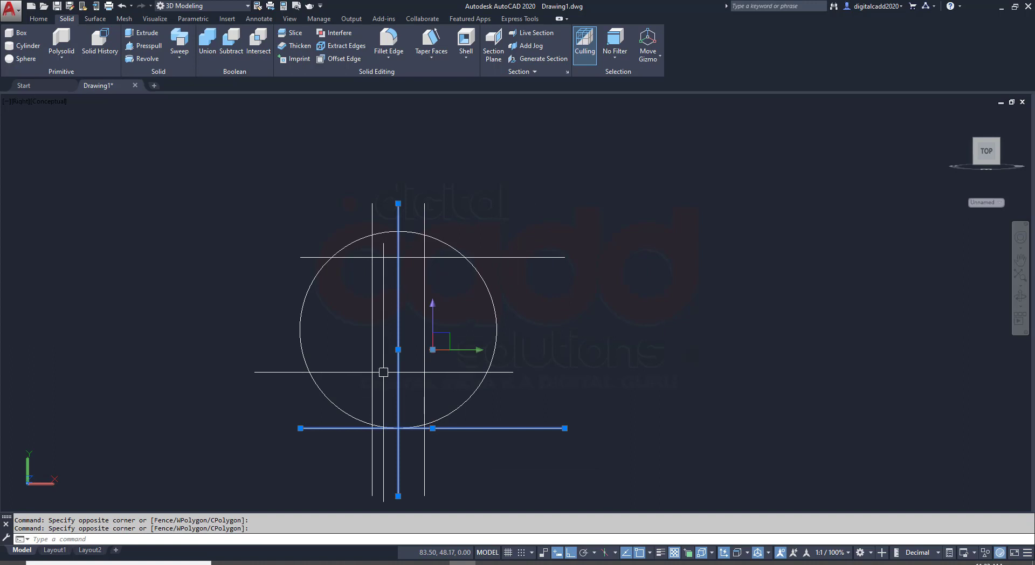
{"action": "type", "text": "E"}
{"action": "key", "text": "Return"}
Trim the two vertical offset lines inside the circle below the horizontal line.
{"action": "type", "text": "t"}
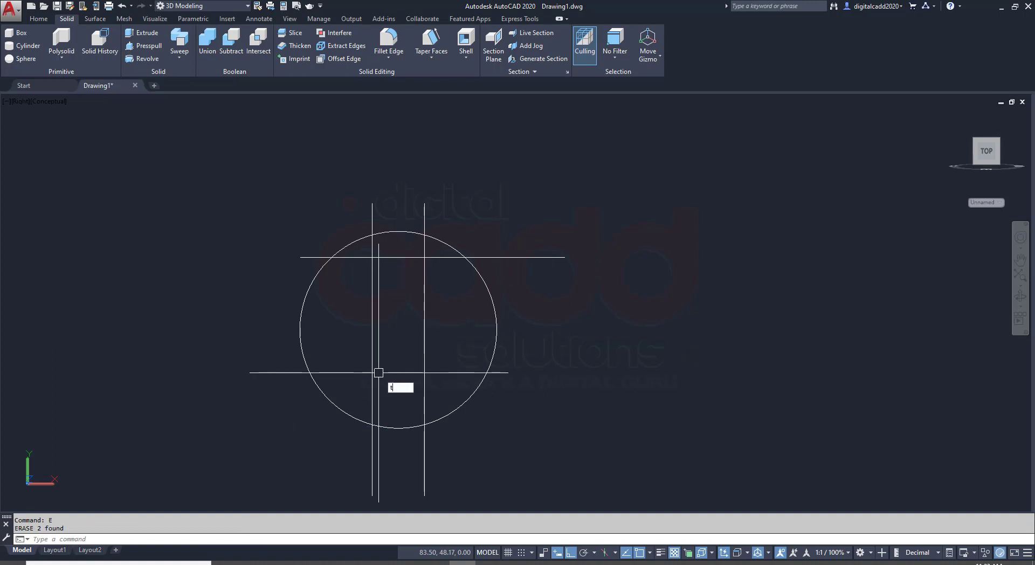
{"action": "type", "text": "e cor"}
{"action": "key", "text": "Return"}
{"action": "key", "text": "Return"}
{"action": "left_click", "coordinate": [447, 297]}
{"action": "left_click", "coordinate": [358, 332]}
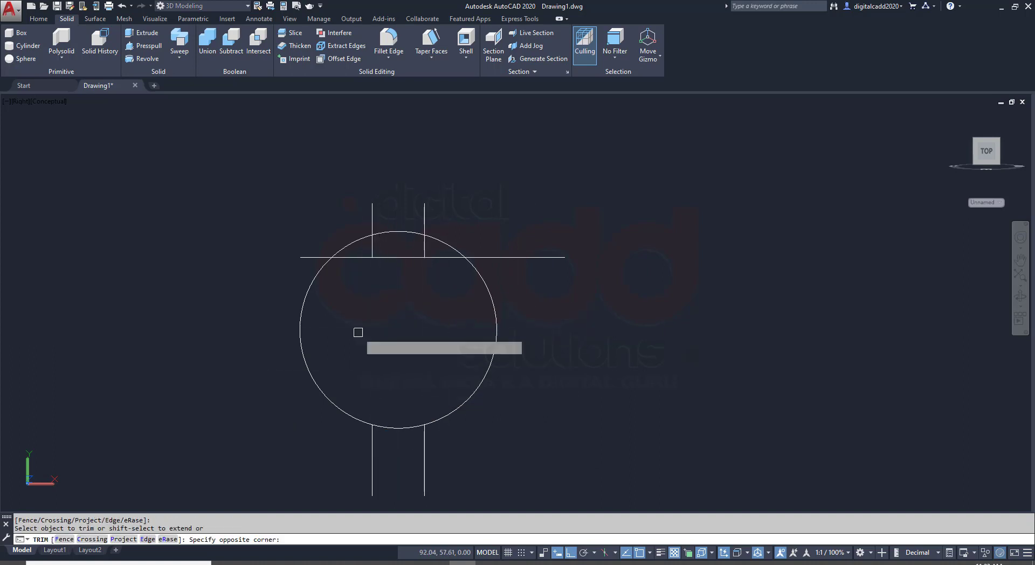
Trim the horizontal line outside the keyway and the vertical lines above the circle to form the rectangular keyway notch.
{"action": "scroll", "coordinate": [356, 259], "scroll_direction": "up", "scroll_amount": 2}
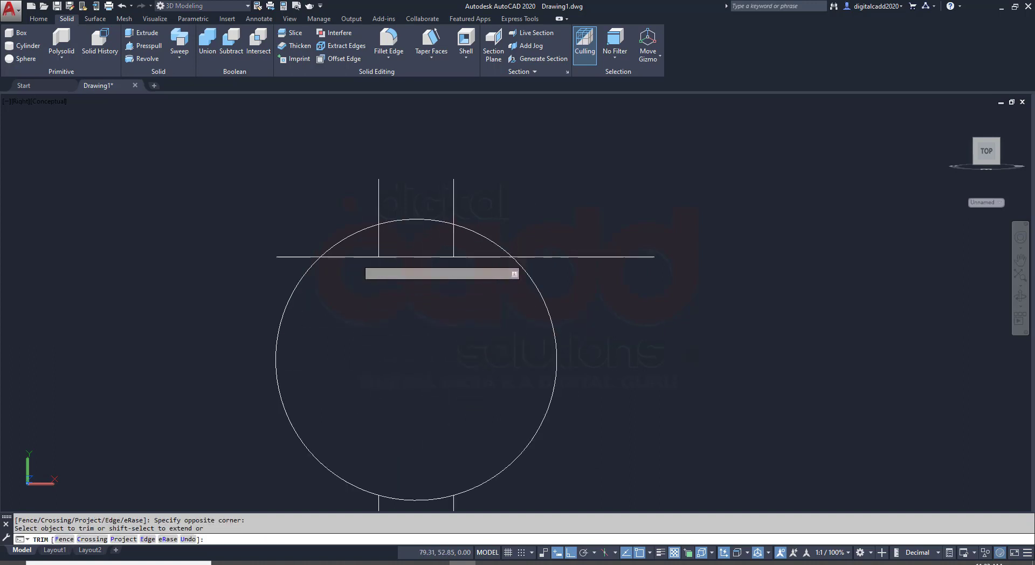
{"action": "left_click", "coordinate": [361, 257]}
{"action": "left_click", "coordinate": [527, 256]}
{"action": "left_click", "coordinate": [489, 256]}
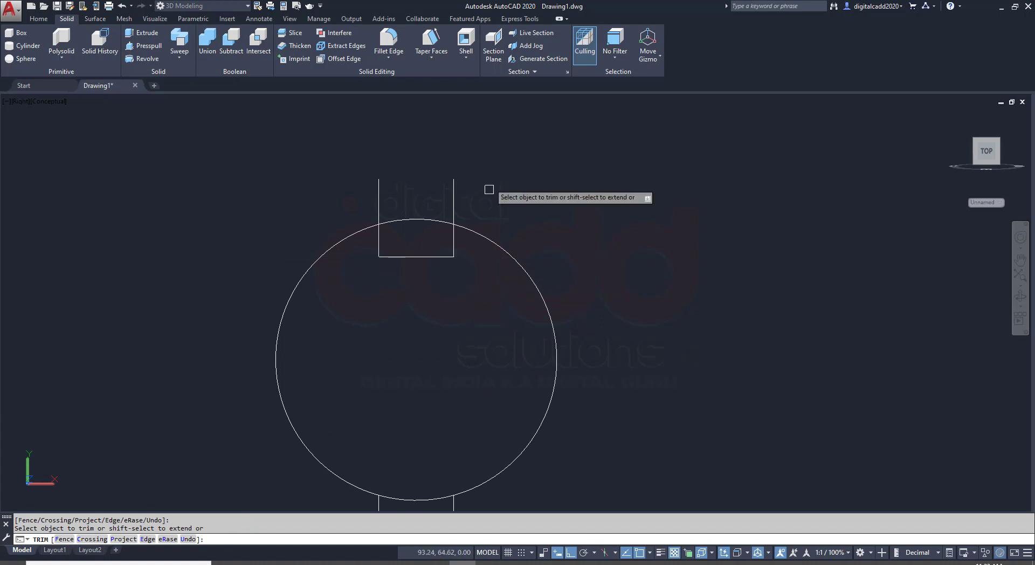
{"action": "left_click", "coordinate": [484, 158]}
{"action": "left_click", "coordinate": [367, 183]}
{"action": "key", "text": "Return"}
{"action": "middle_click_drag", "start_coordinate": [434, 356], "coordinate": [434, 242]}
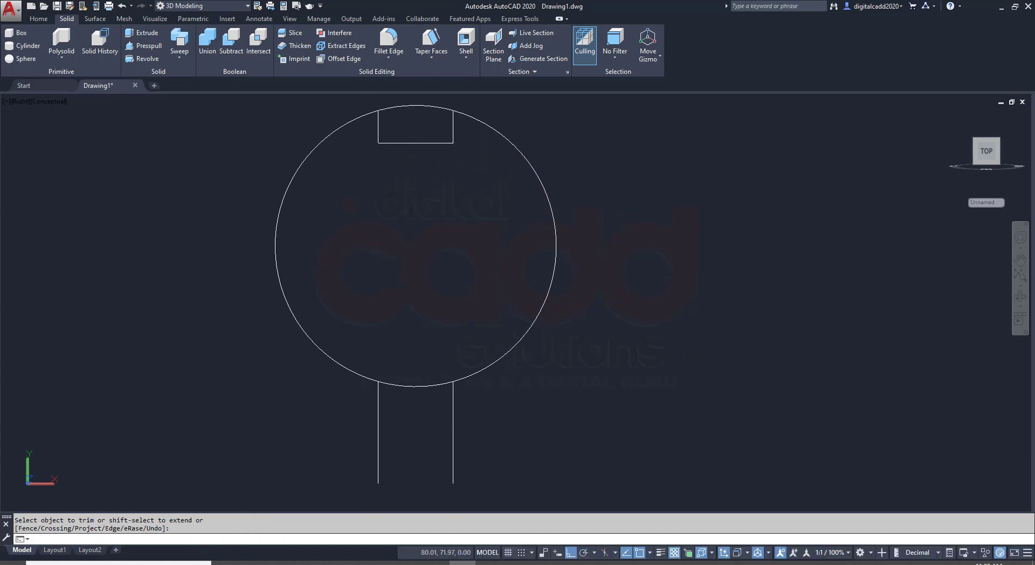
Erase the two leftover vertical lines below the circle.
{"action": "left_click", "coordinate": [528, 399]}
{"action": "left_click", "coordinate": [319, 454]}
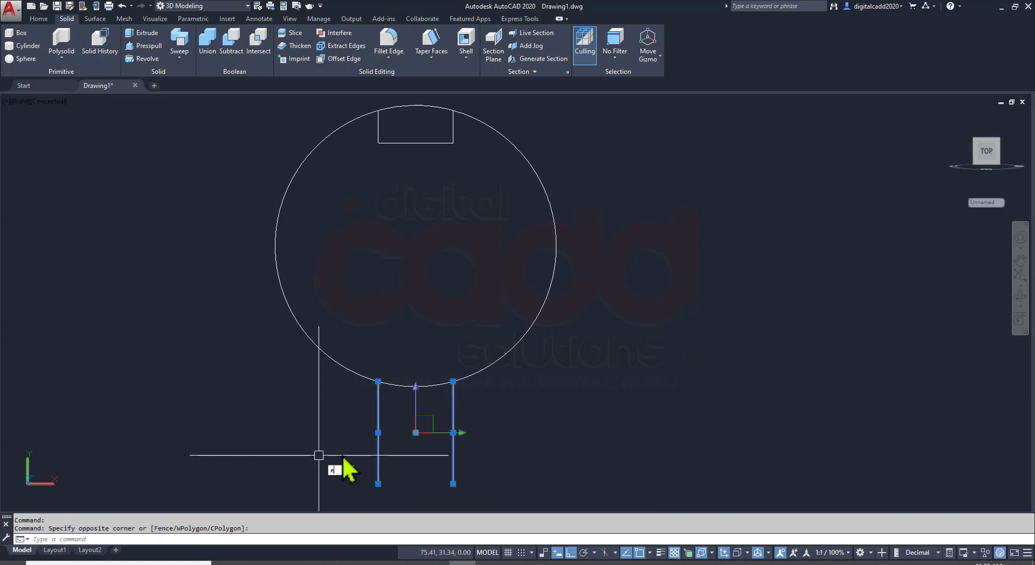
{"action": "key", "text": "Return"}
{"action": "middle_click_drag", "start_coordinate": [484, 295], "coordinate": [485, 335]}
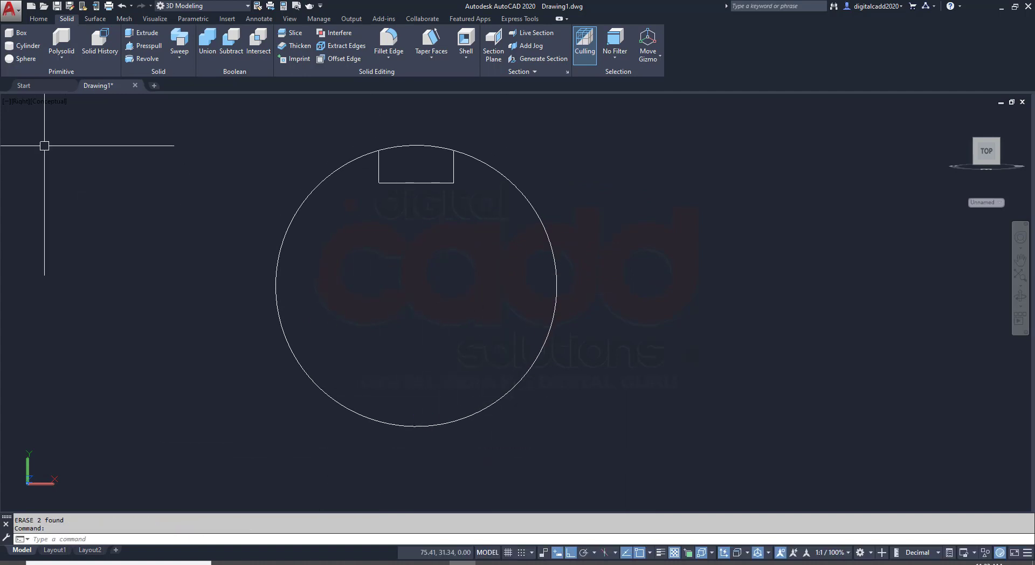
In the SE isometric view, presspull the circle area outside the keyway notch by 90 mm, consulting the assignment PDF for the shaft.
{"action": "left_click", "coordinate": [21, 101]}
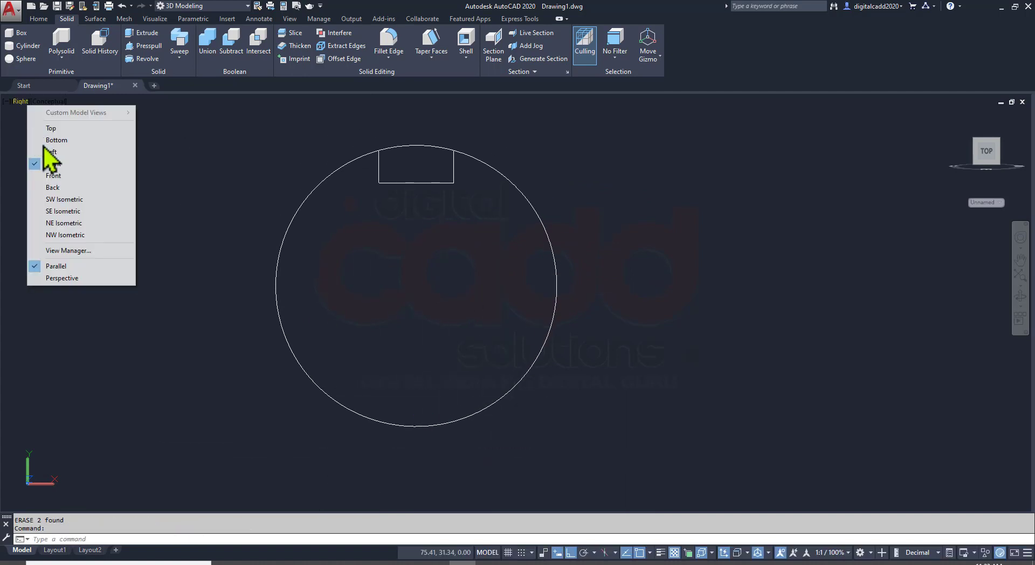
{"action": "left_click", "coordinate": [70, 211]}
{"action": "scroll", "coordinate": [410, 273], "scroll_direction": "up", "scroll_amount": 6}
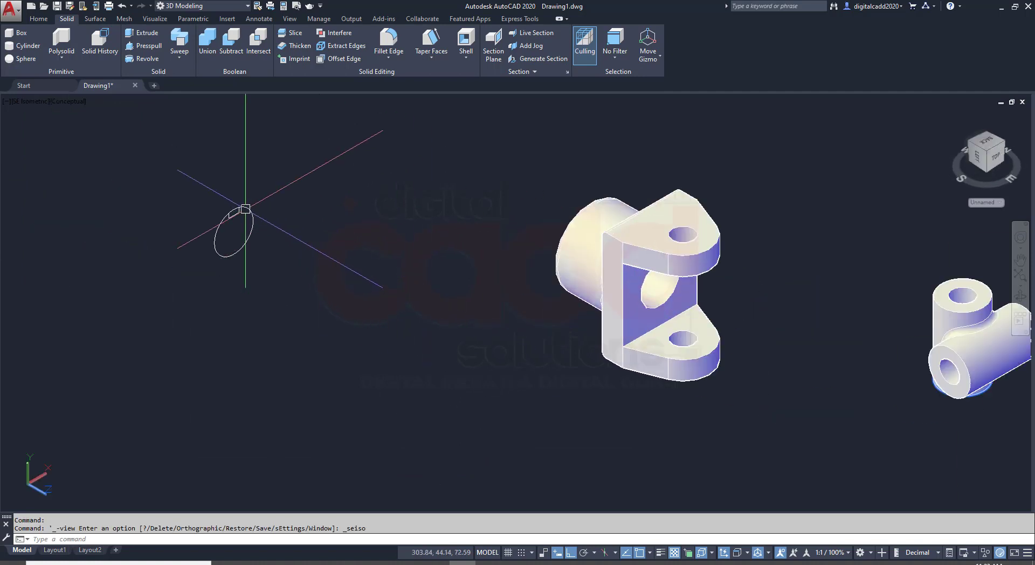
{"action": "left_click", "coordinate": [145, 48]}
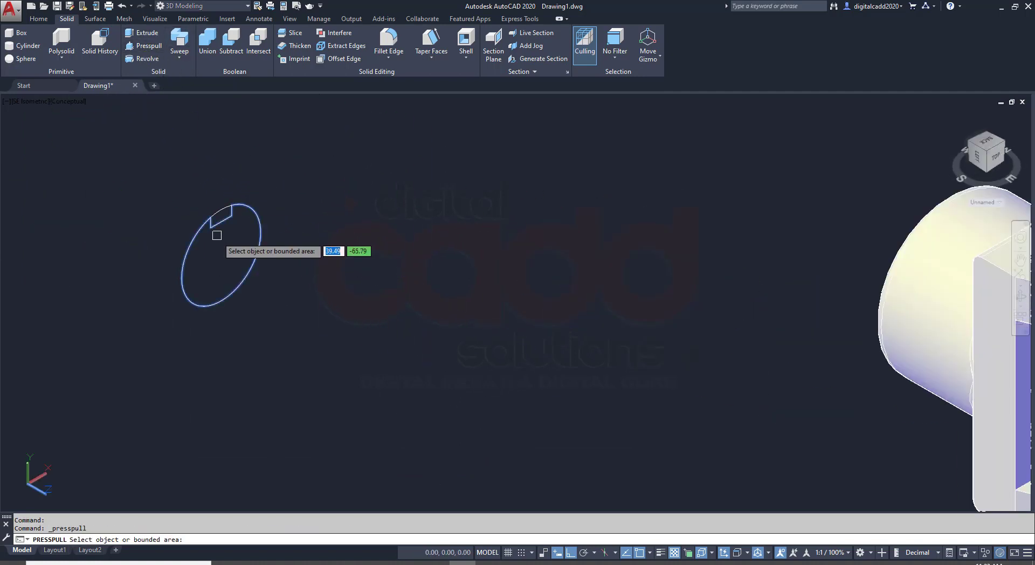
{"action": "left_click", "coordinate": [215, 230]}
{"action": "key", "text": "alt+Tab"}
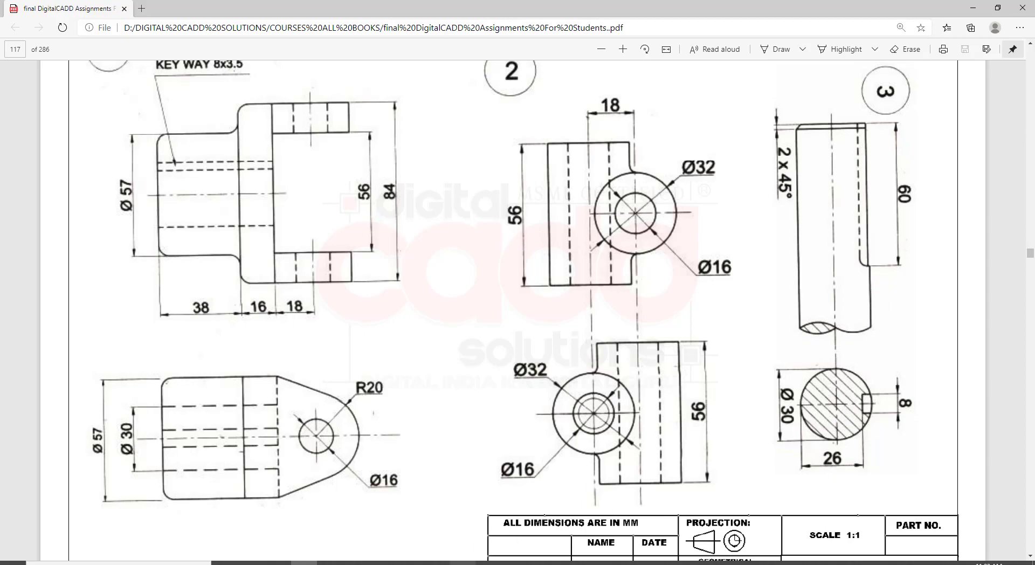
{"action": "key", "text": "alt+Tab"}
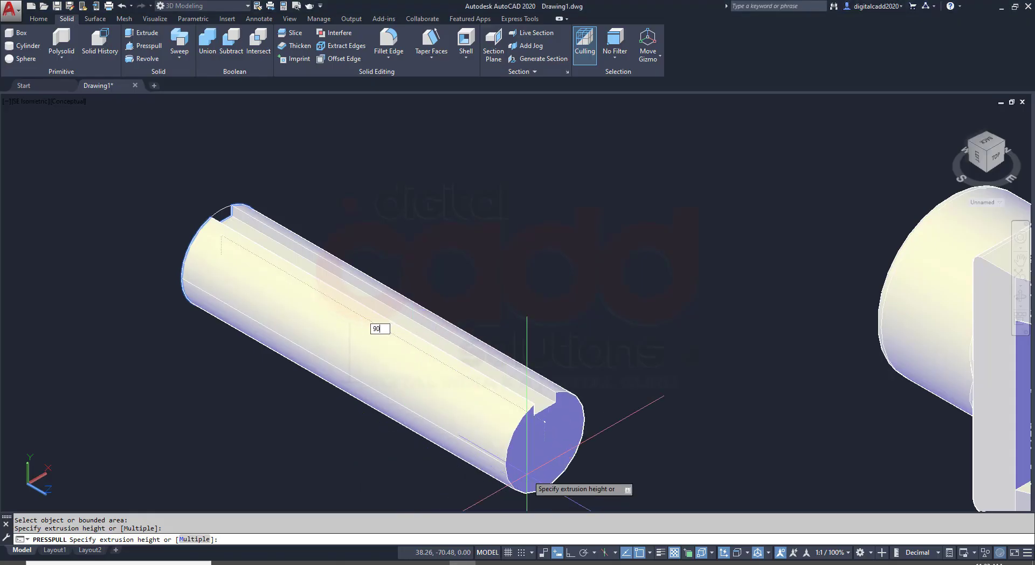
{"action": "key", "text": "Return"}
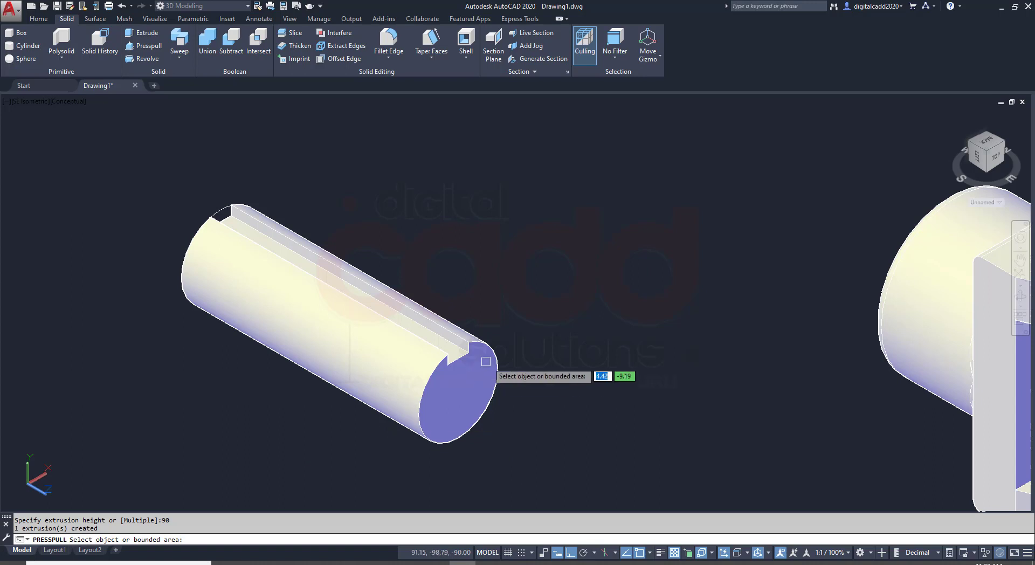
Presspull the keyway area at the shaft's far end to fill it, leaving the keyway 60 mm long.
{"action": "scroll", "coordinate": [229, 215], "scroll_direction": "up", "scroll_amount": 3}
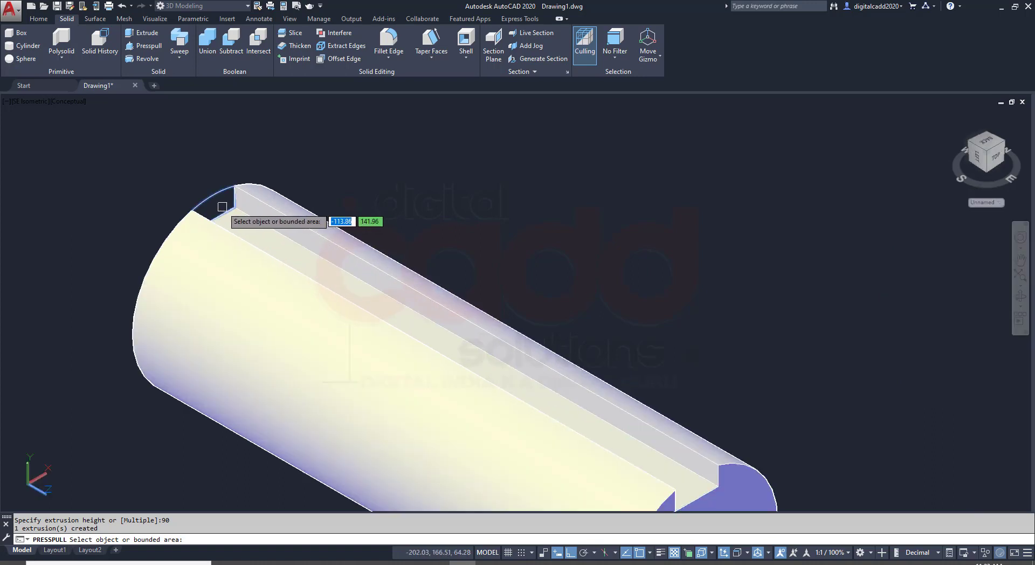
{"action": "left_click", "coordinate": [222, 206]}
{"action": "type", "text": "3"}
{"action": "key", "text": "Return"}
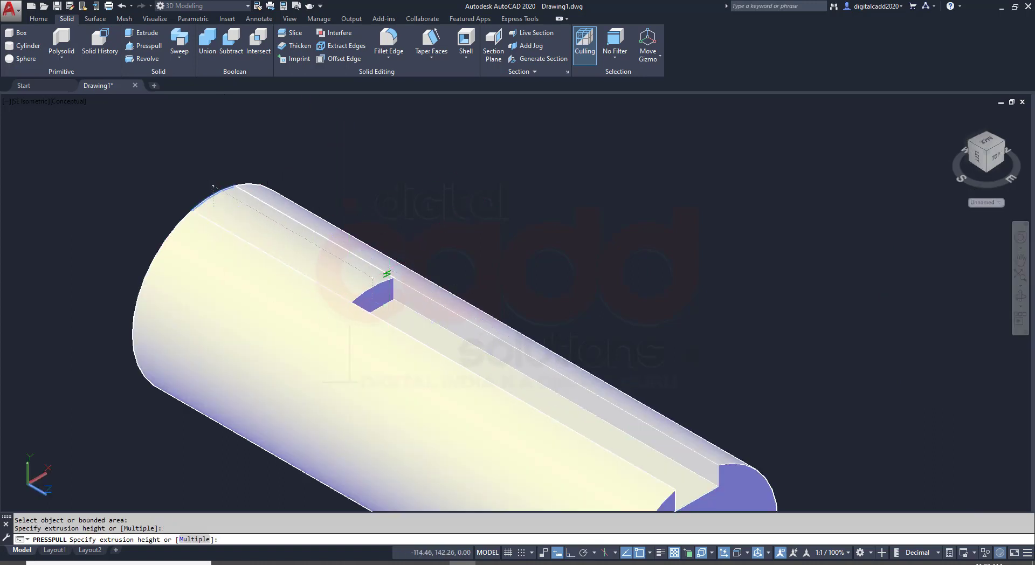
{"action": "scroll", "coordinate": [389, 233], "scroll_direction": "down", "scroll_amount": 2}
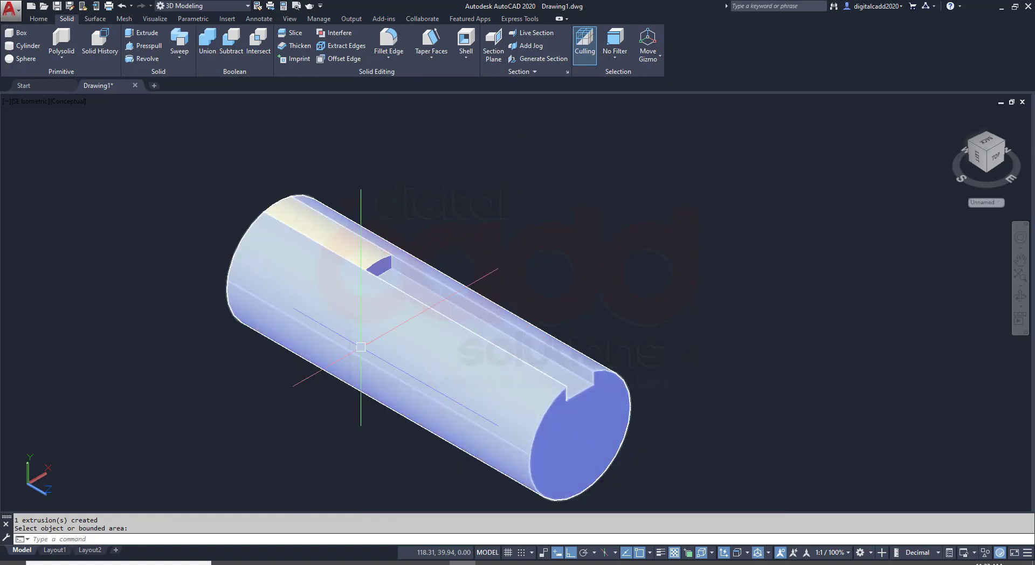
Unite the shaft body and the keyway filling into one solid.
{"action": "left_click", "coordinate": [207, 39]}
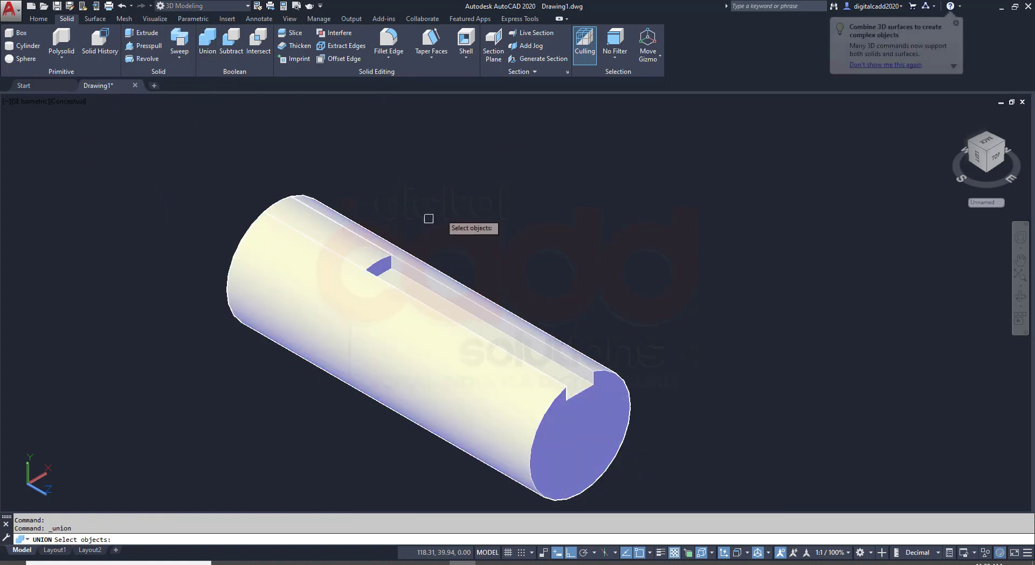
{"action": "left_click", "coordinate": [440, 210]}
{"action": "left_click", "coordinate": [289, 409]}
{"action": "key", "text": "Return"}
{"action": "left_click", "coordinate": [120, 134]}
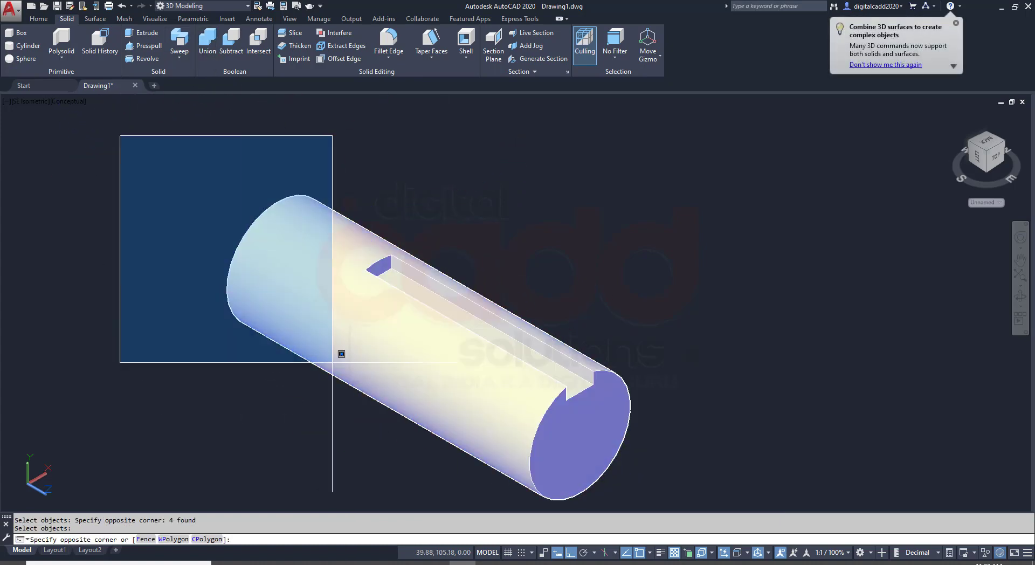
Erase the four leftover objects at the shaft's far end.
{"action": "left_click", "coordinate": [439, 412]}
{"action": "type", "text": "e"}
{"action": "key", "text": "Return"}
{"action": "middle_click_drag", "start_coordinate": [629, 427], "coordinate": [539, 364]}
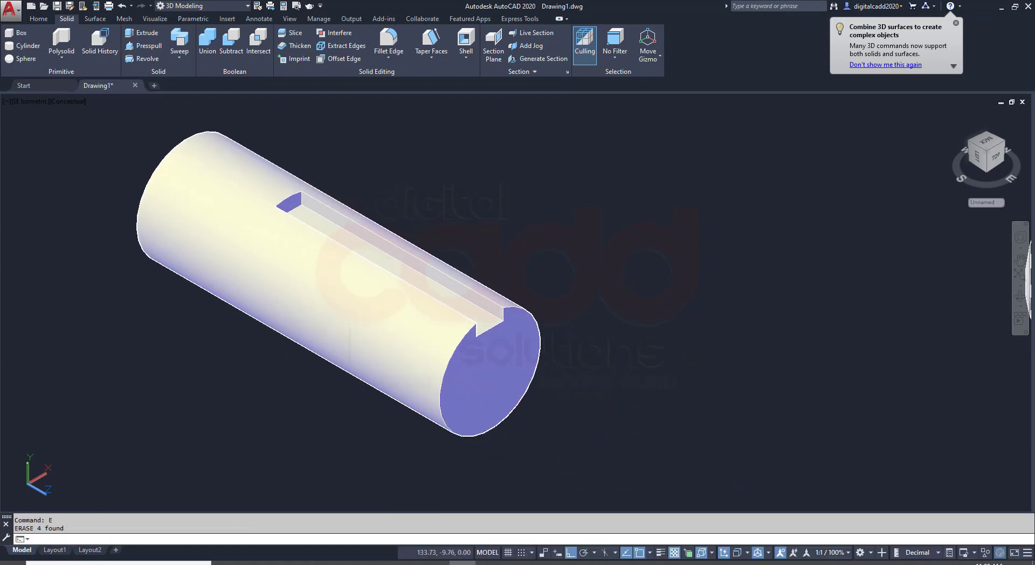
Chamfer the circular edge at the shaft's keyway end with both distances set to 2 mm, as given in the assignment PDF.
{"action": "key", "text": "alt+Tab"}
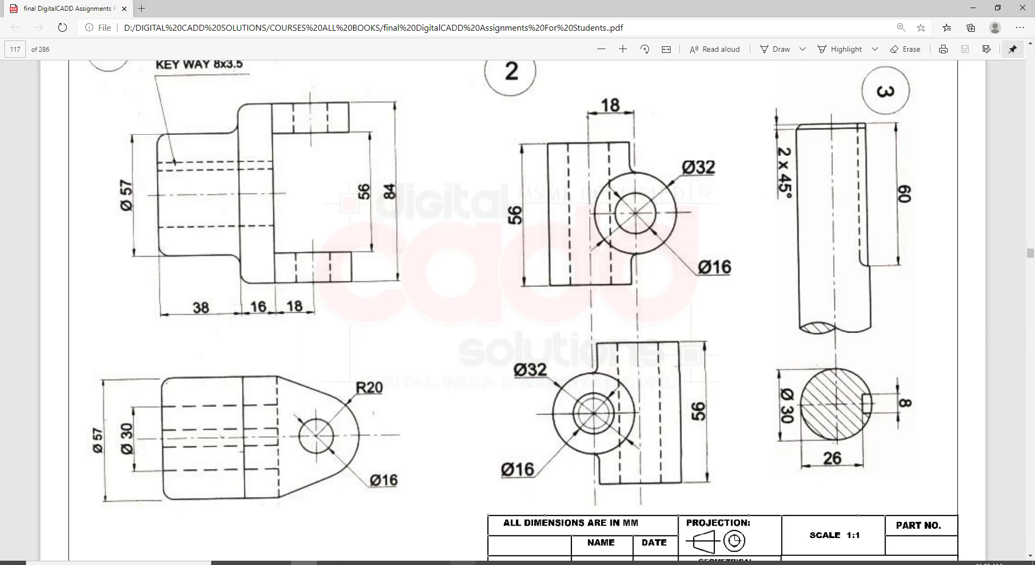
{"action": "key", "text": "alt+Tab"}
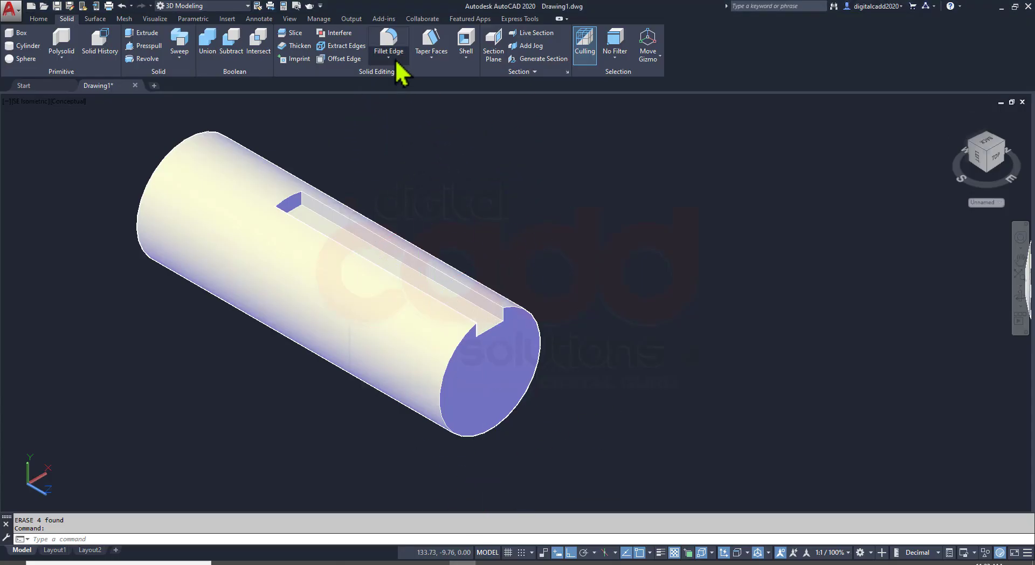
{"action": "left_click", "coordinate": [390, 57]}
{"action": "left_click", "coordinate": [410, 98]}
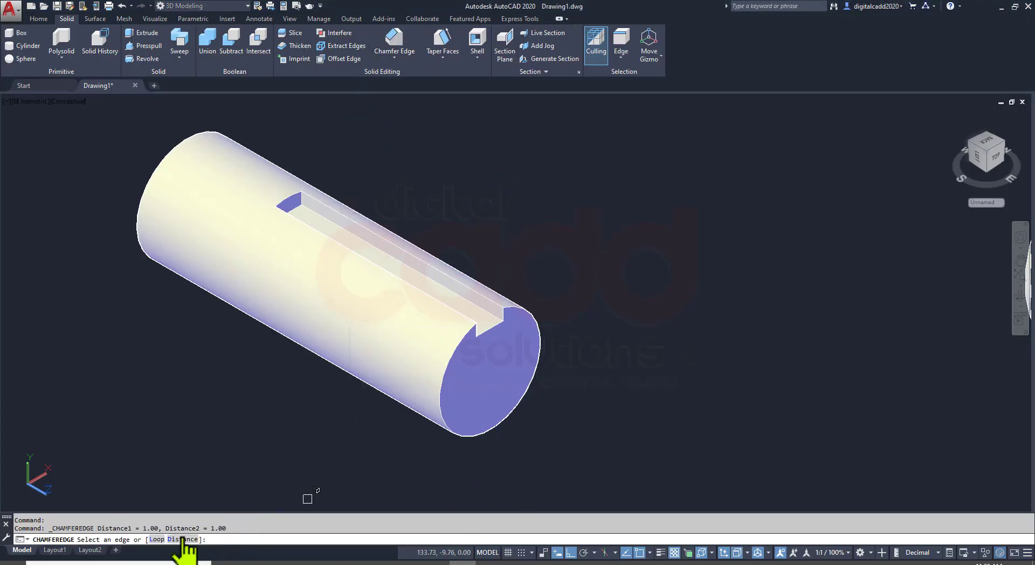
{"action": "type", "text": "d"}
{"action": "key", "text": "Return"}
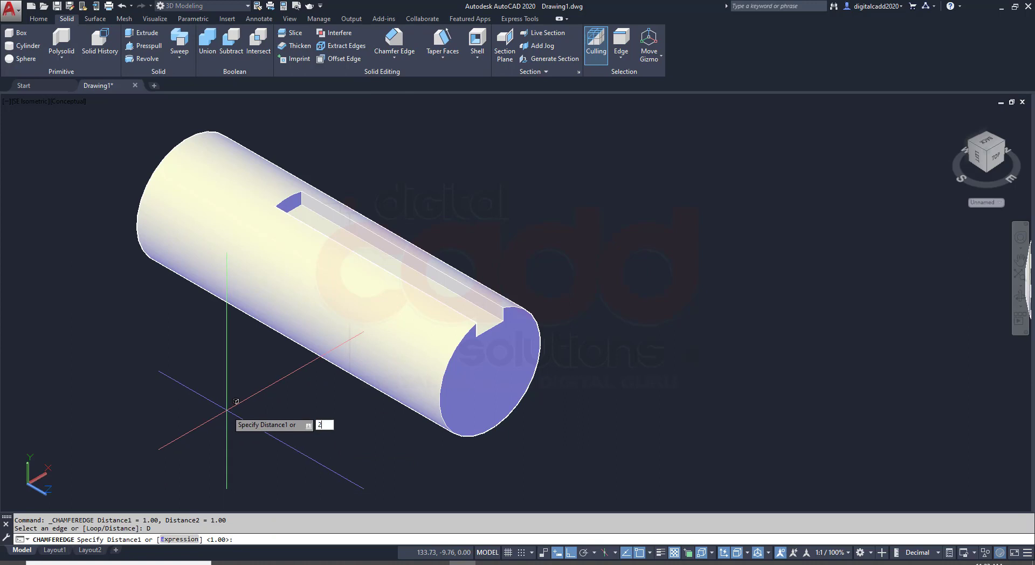
{"action": "key", "text": "Return"}
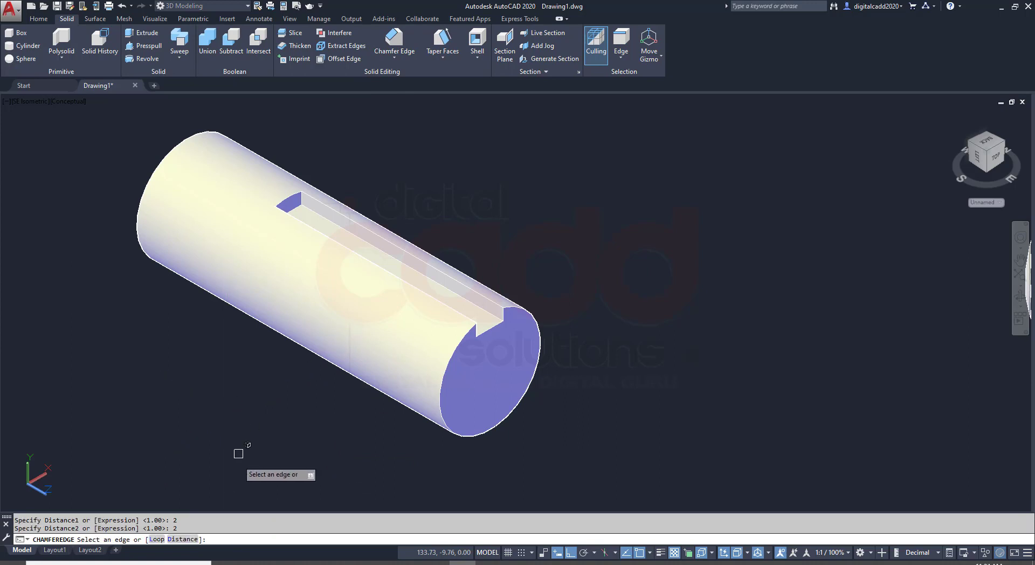
{"action": "left_click", "coordinate": [504, 416]}
{"action": "key", "text": "Return"}
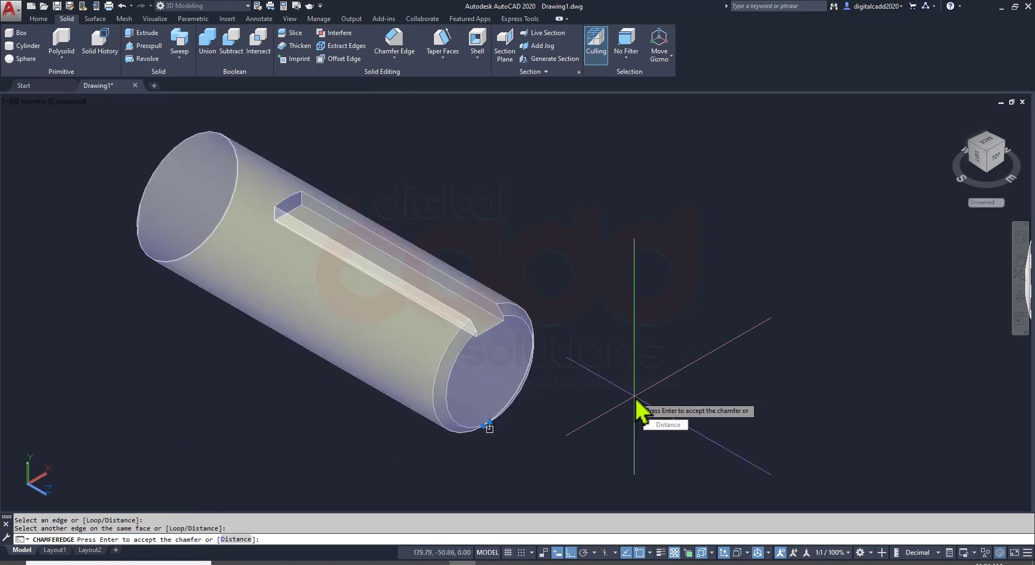
{"action": "key", "text": "Return"}
{"action": "middle_click_drag", "start_coordinate": [417, 253], "coordinate": [417, 252]}
{"action": "key", "text": "Return"}
{"action": "key", "text": "Return"}
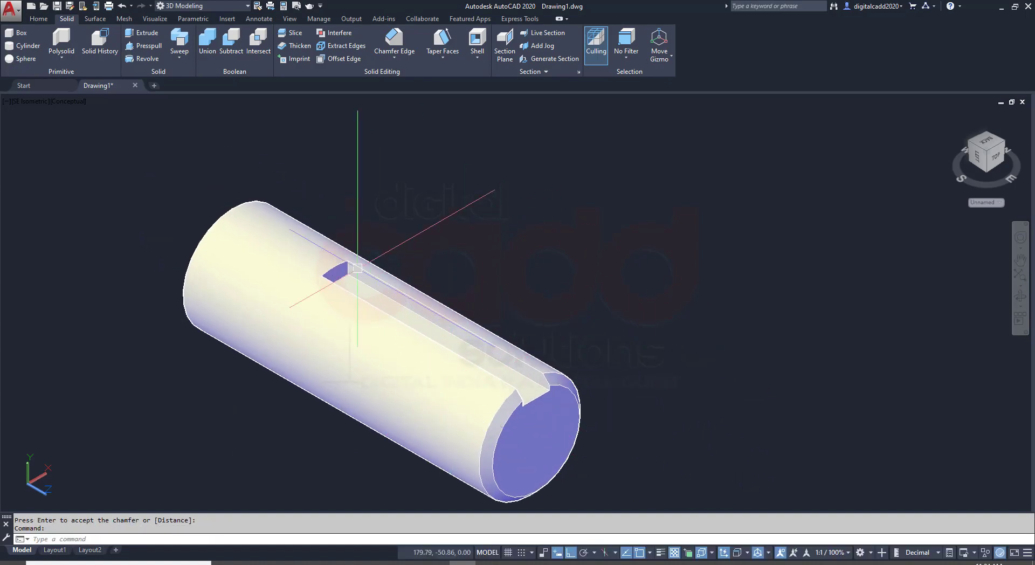
Fillet the bottom edge at the keyway's closed inner end with a 3 mm radius, consulting the assignment PDF.
{"action": "scroll", "coordinate": [322, 401], "scroll_direction": "up", "scroll_amount": 3}
{"action": "left_click", "coordinate": [325, 564]}
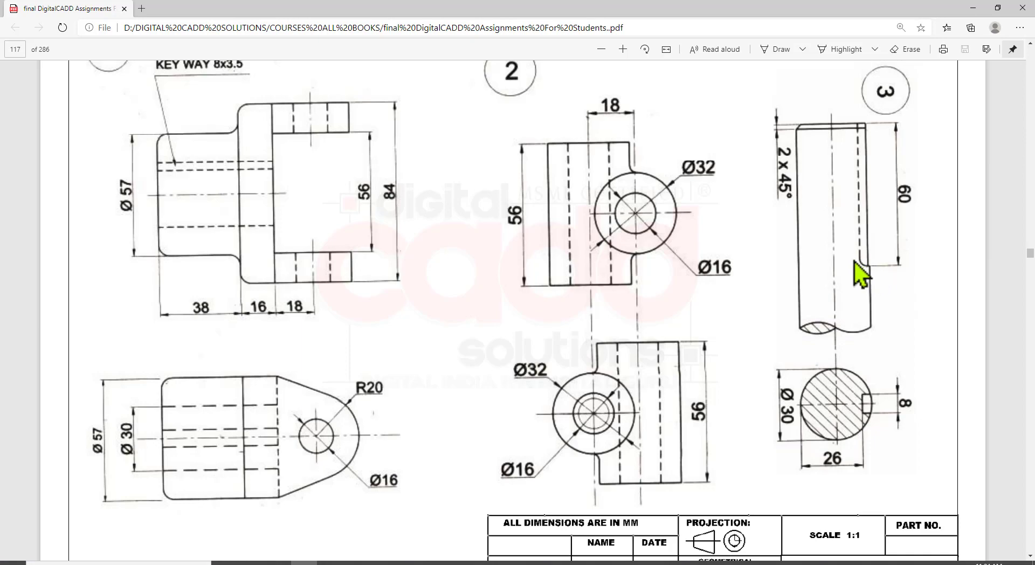
{"action": "left_click", "coordinate": [462, 562]}
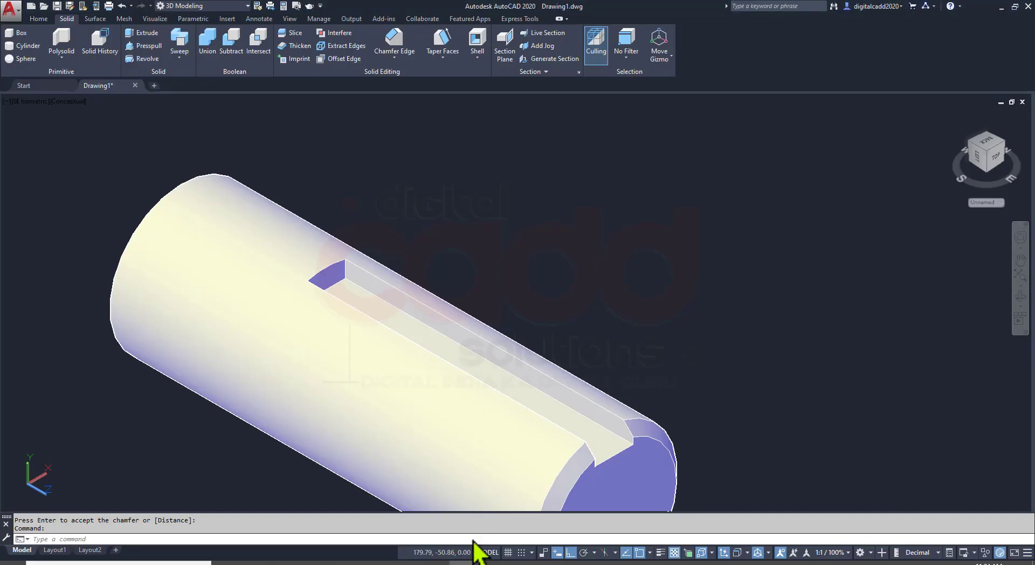
{"action": "left_click", "coordinate": [397, 60]}
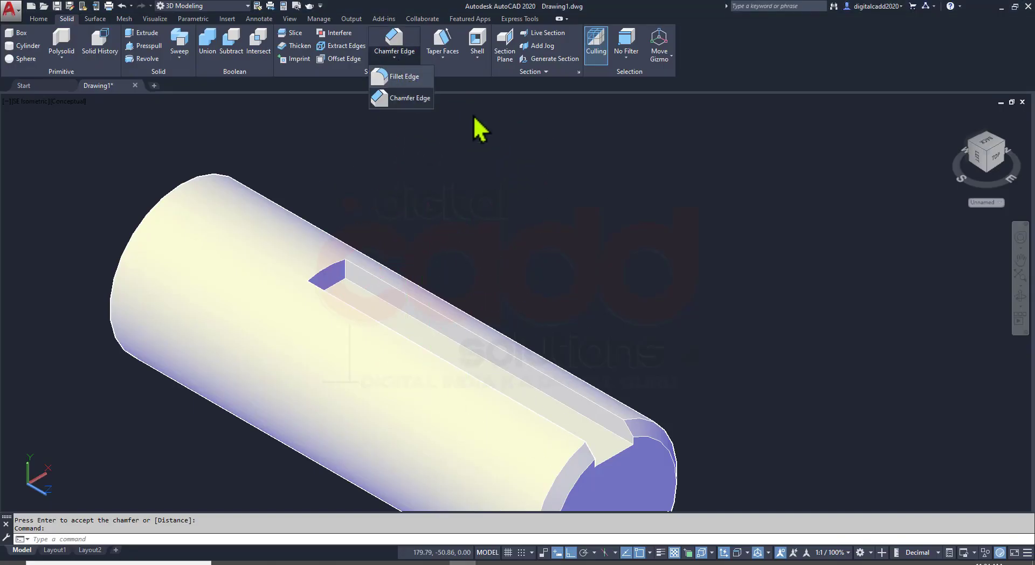
{"action": "left_click", "coordinate": [414, 80]}
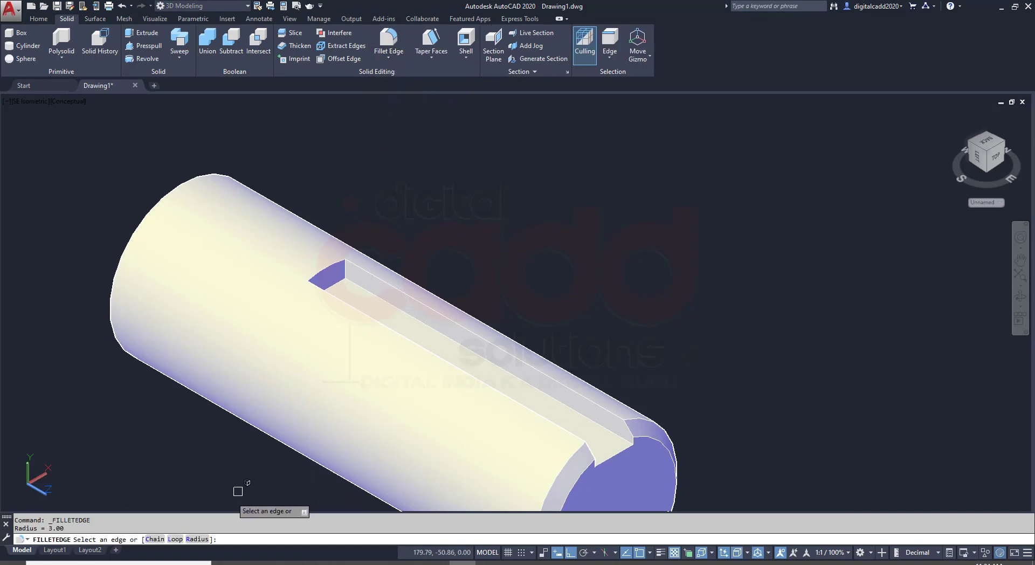
{"action": "left_click", "coordinate": [198, 538]}
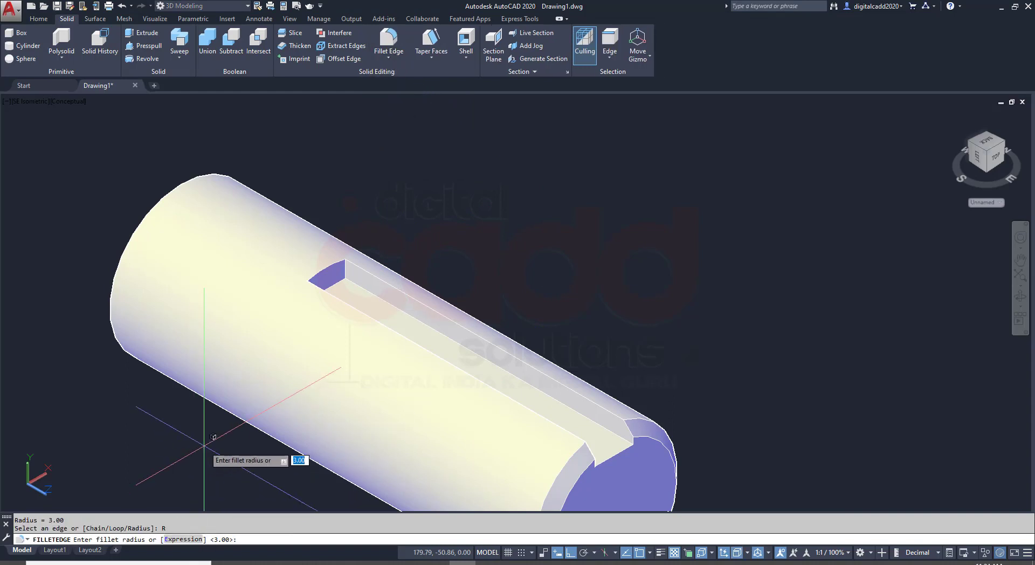
{"action": "type", "text": "3"}
{"action": "key", "text": "Return"}
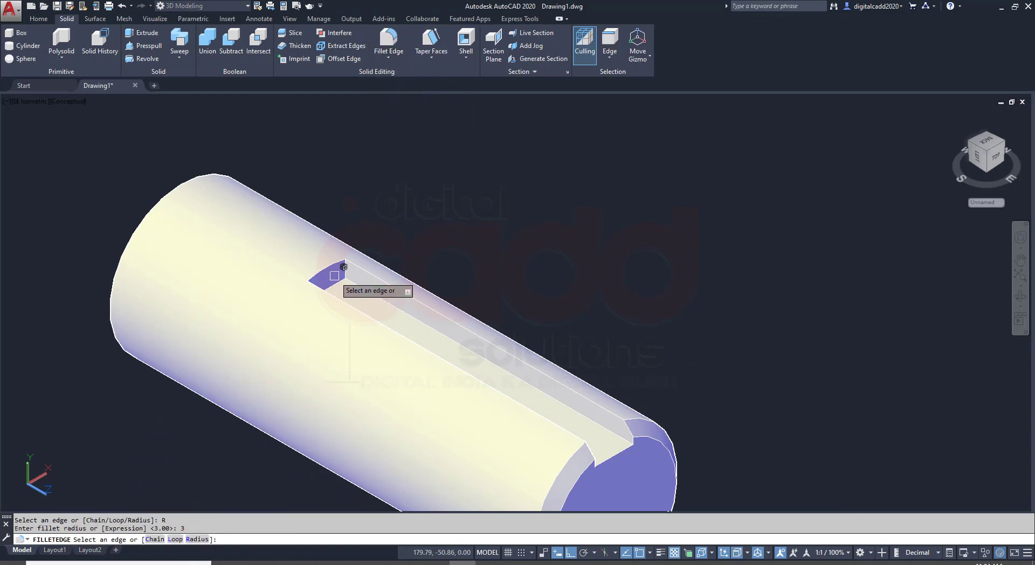
{"action": "left_click", "coordinate": [399, 261]}
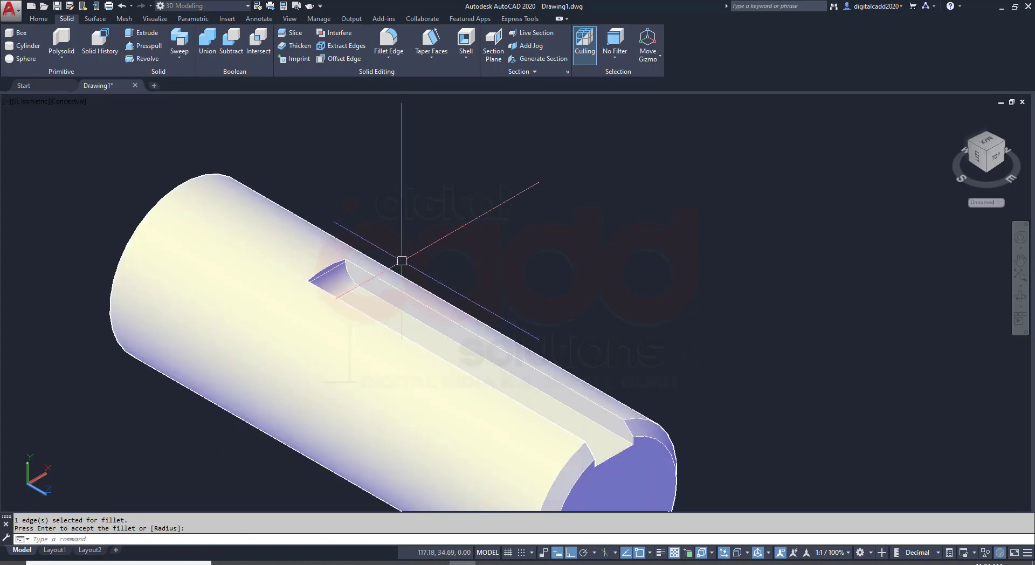
{"action": "middle_click_drag", "start_coordinate": [381, 433], "coordinate": [395, 379]}
{"action": "scroll", "coordinate": [437, 274], "scroll_direction": "down", "scroll_amount": 3}
{"action": "key", "text": "Escape"}
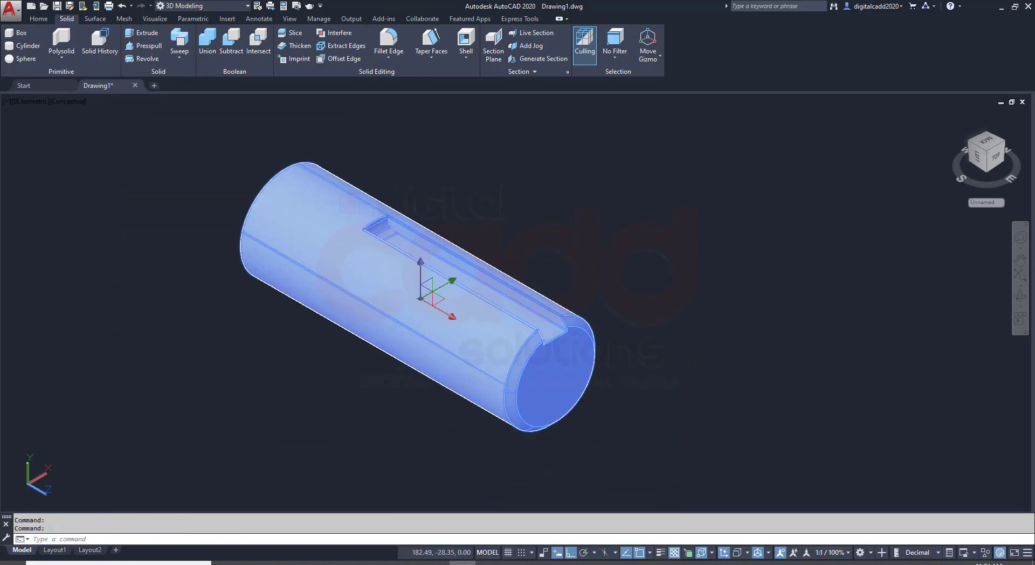
Look up the part 4 key dimensions on the next page of the assignment PDF.
{"action": "scroll", "coordinate": [350, 299], "scroll_direction": "down", "scroll_amount": 6}
{"action": "middle_click_drag", "start_coordinate": [393, 421], "coordinate": [323, 328]}
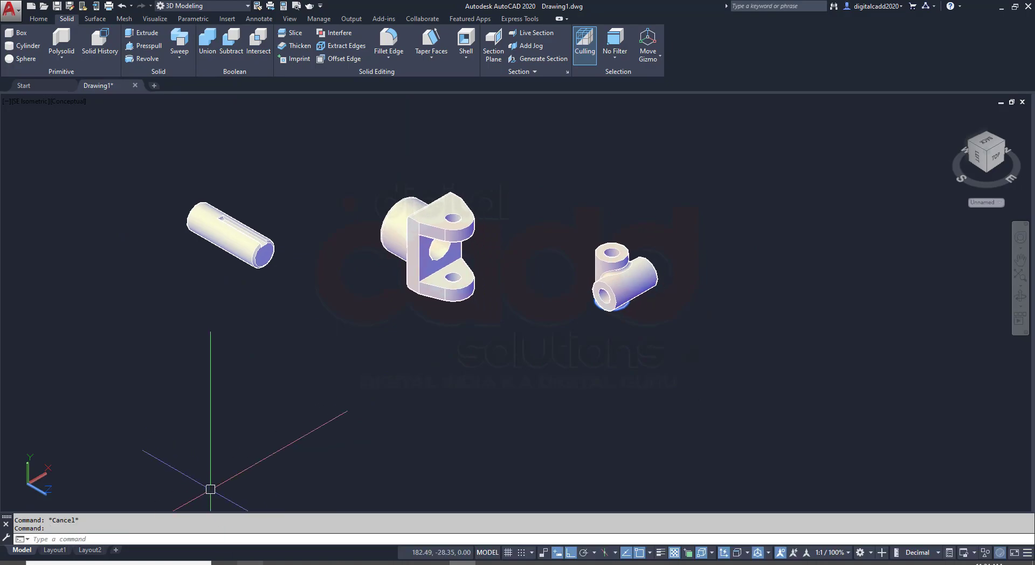
{"action": "left_click", "coordinate": [291, 562]}
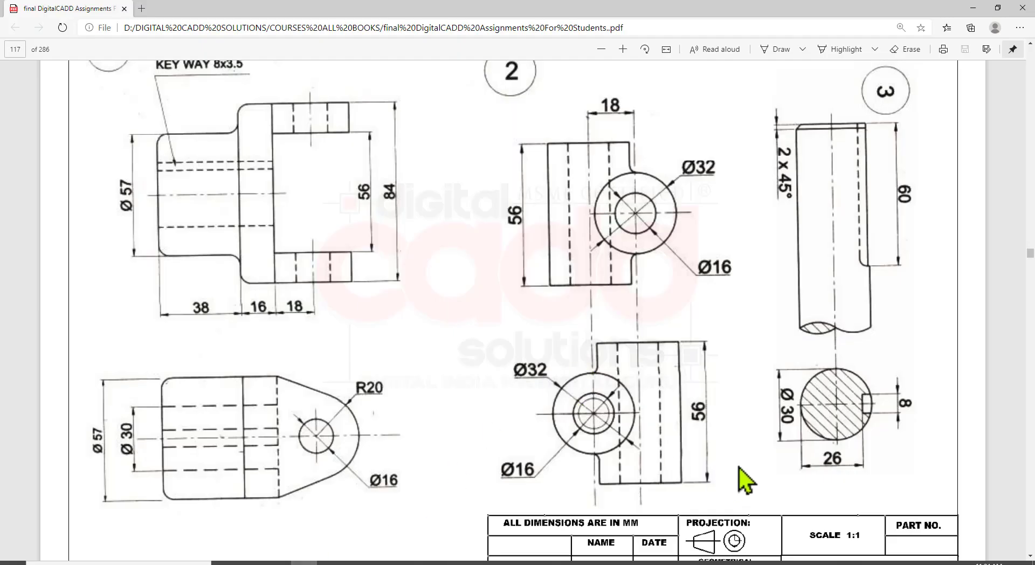
{"action": "scroll", "coordinate": [680, 398], "scroll_direction": "down", "scroll_amount": 7}
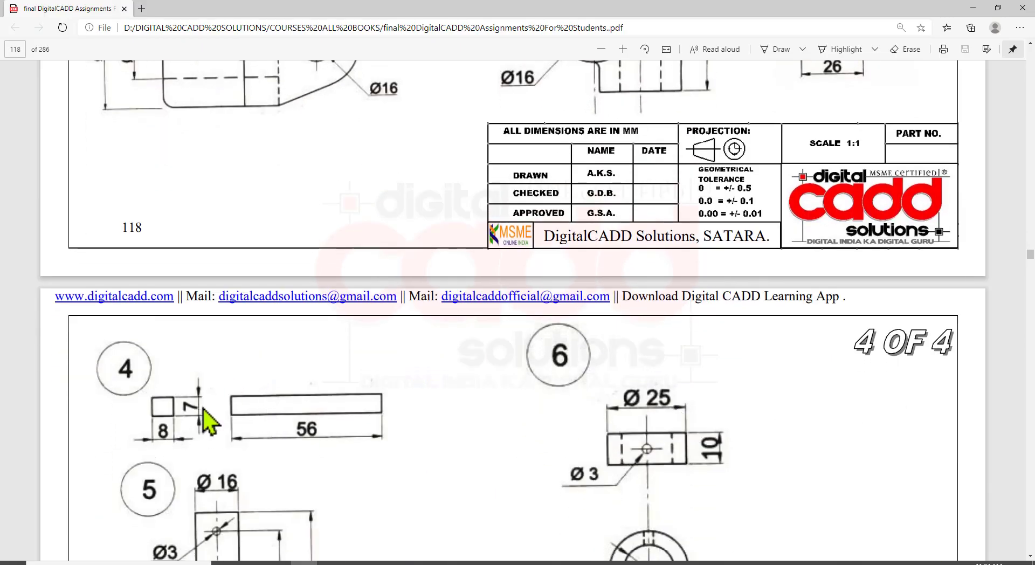
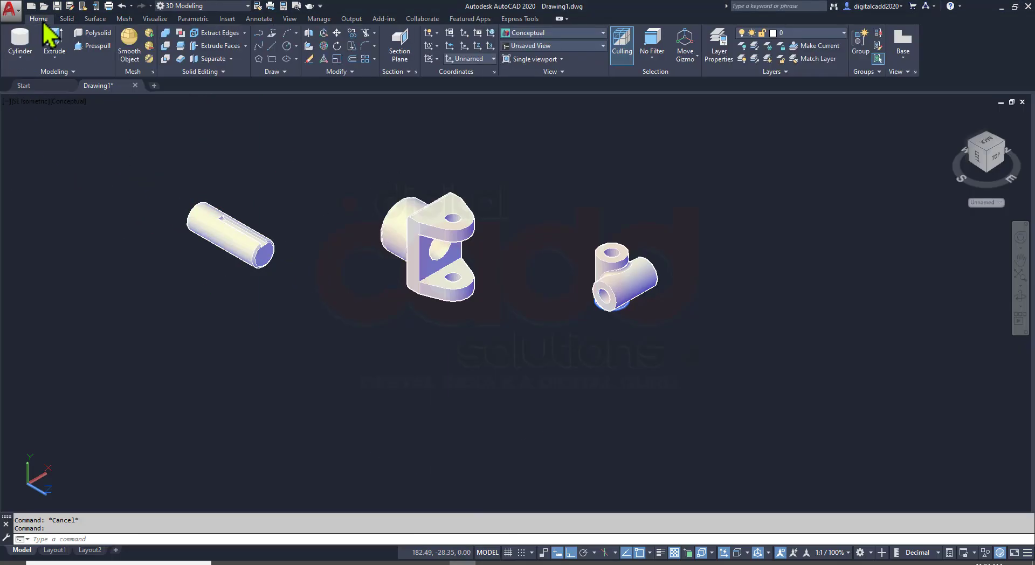
{"action": "left_click", "coordinate": [24, 57]}
{"action": "left_click", "coordinate": [30, 82]}
{"action": "middle_click_drag", "start_coordinate": [549, 405], "coordinate": [362, 290]}
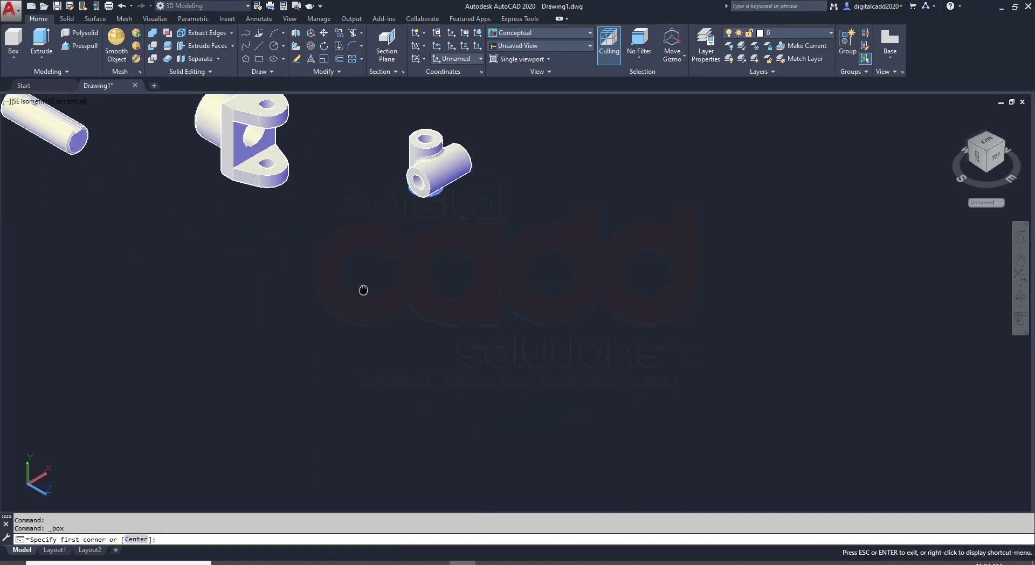
{"action": "left_click", "coordinate": [472, 296]}
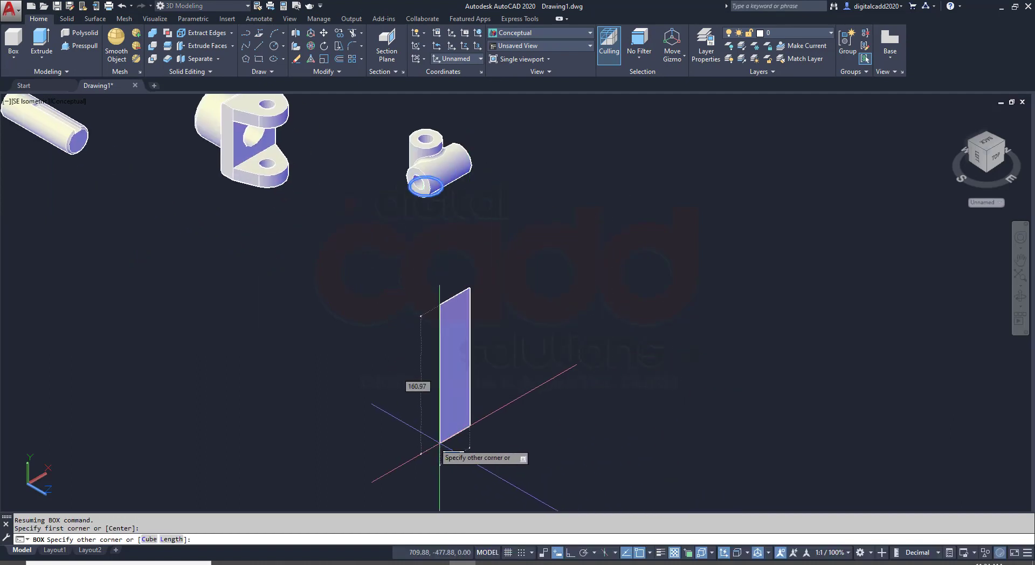
{"action": "key", "text": "Escape"}
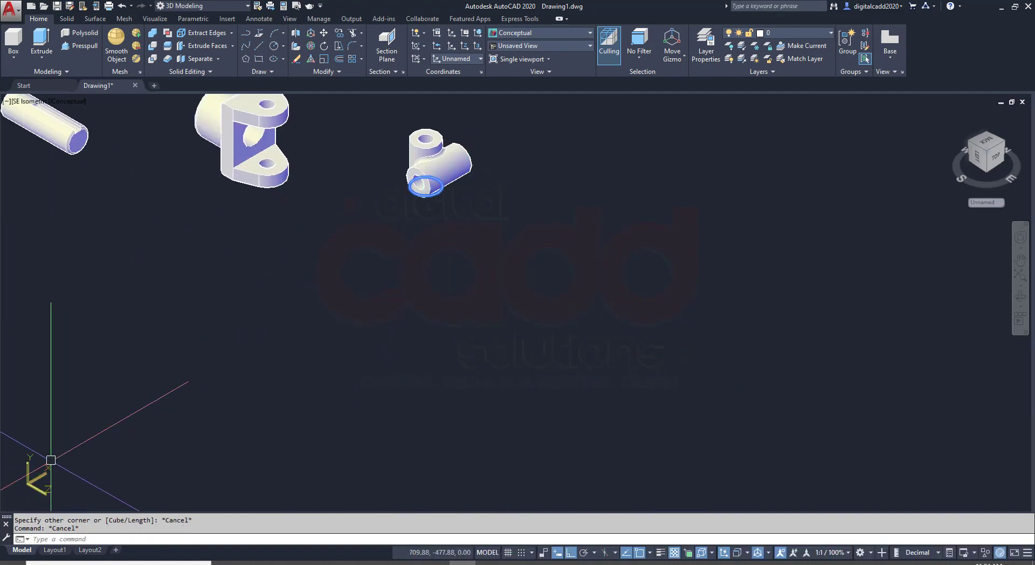
Reset the UCS to World and model the part 4 key as a 56 x 8 x 7 mm box below the centre block.
{"action": "type", "text": "UCs"}
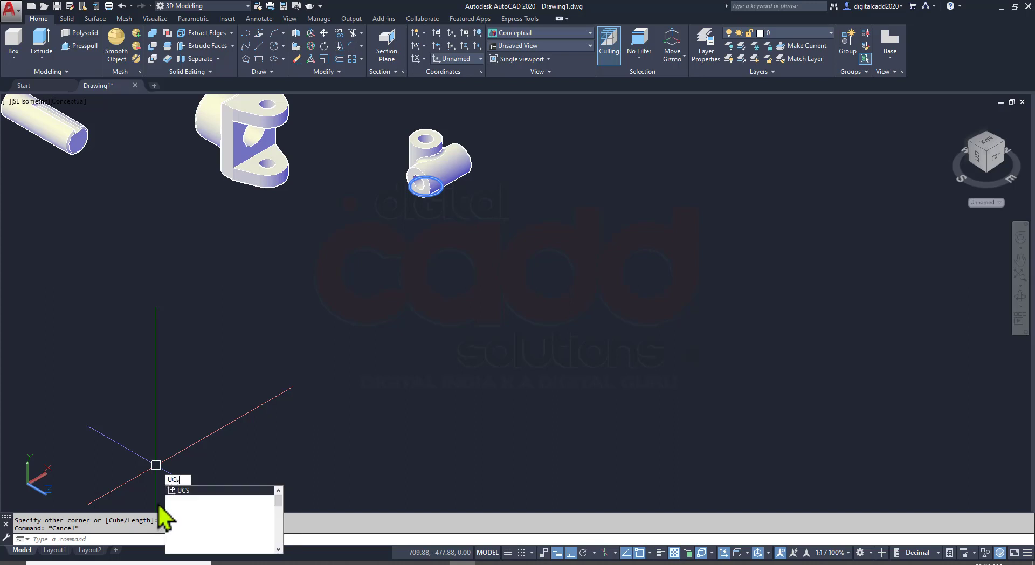
{"action": "key", "text": "Return"}
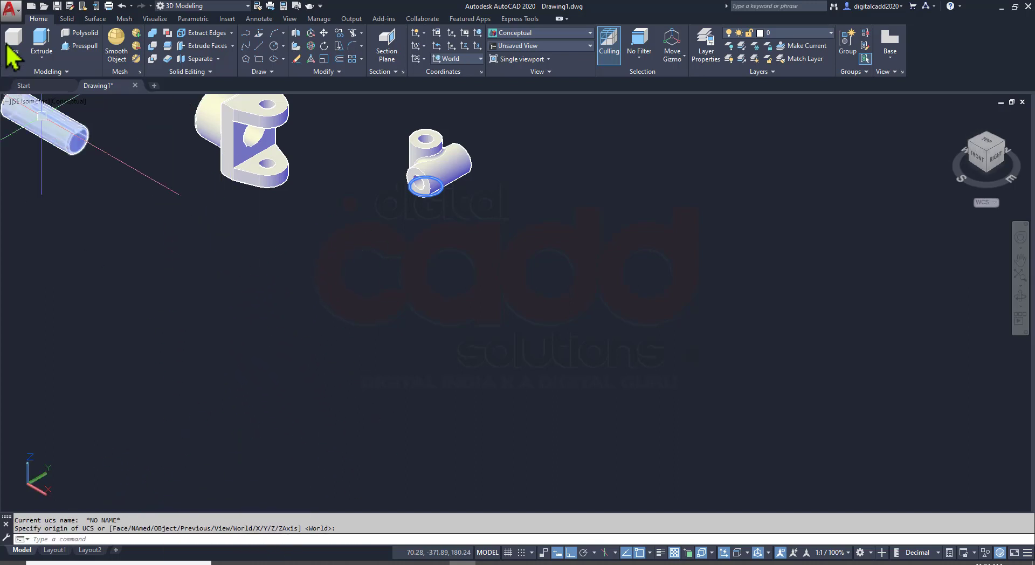
{"action": "left_click", "coordinate": [13, 38]}
{"action": "left_click", "coordinate": [393, 290]}
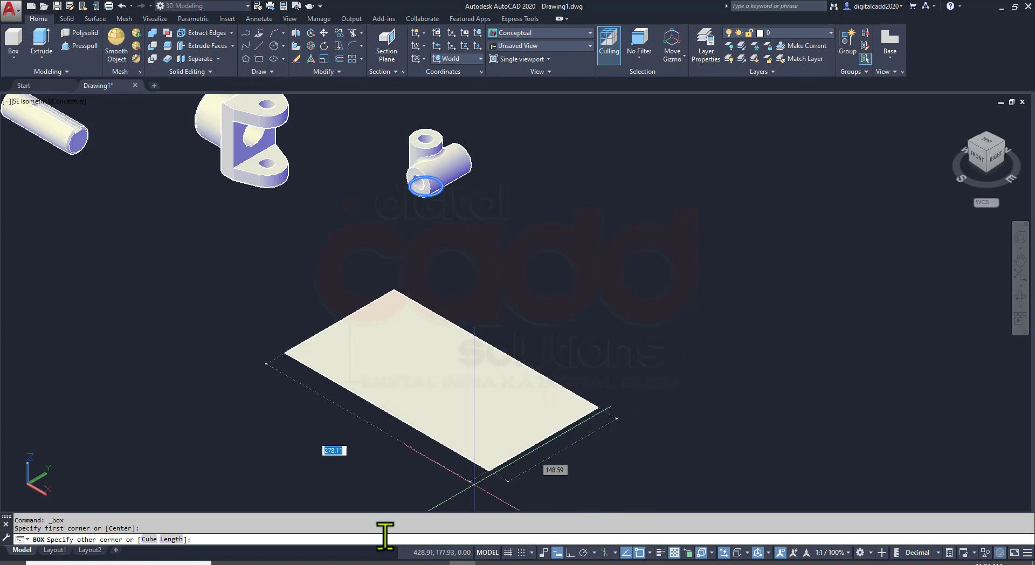
{"action": "left_click", "coordinate": [330, 562]}
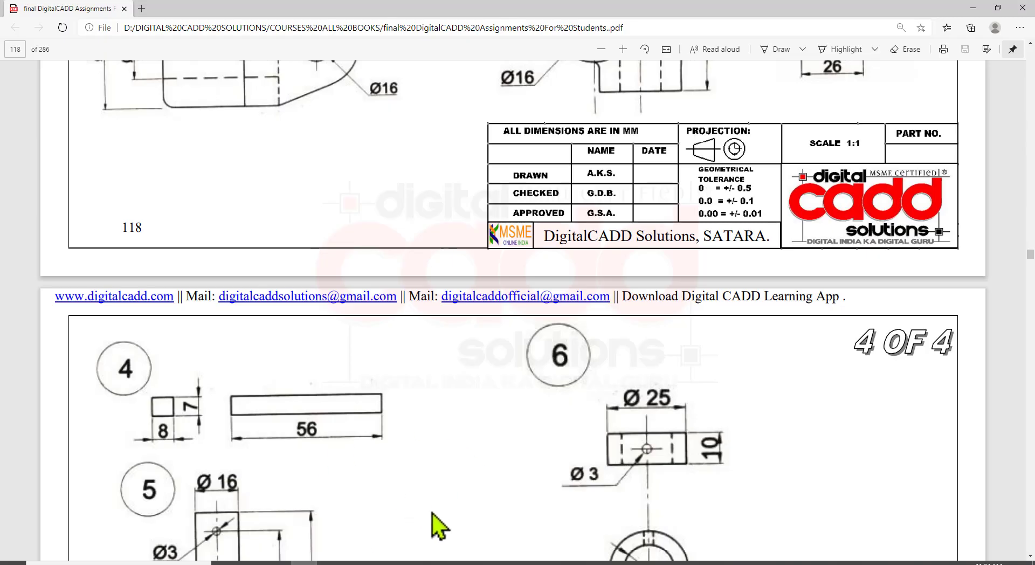
{"action": "key", "text": "alt+Tab"}
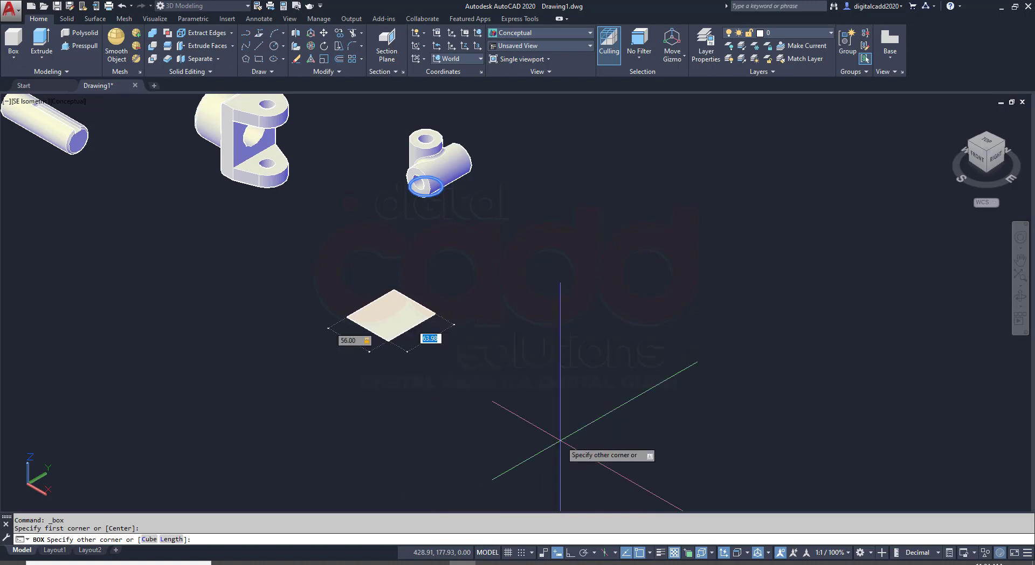
{"action": "left_click", "coordinate": [305, 562]}
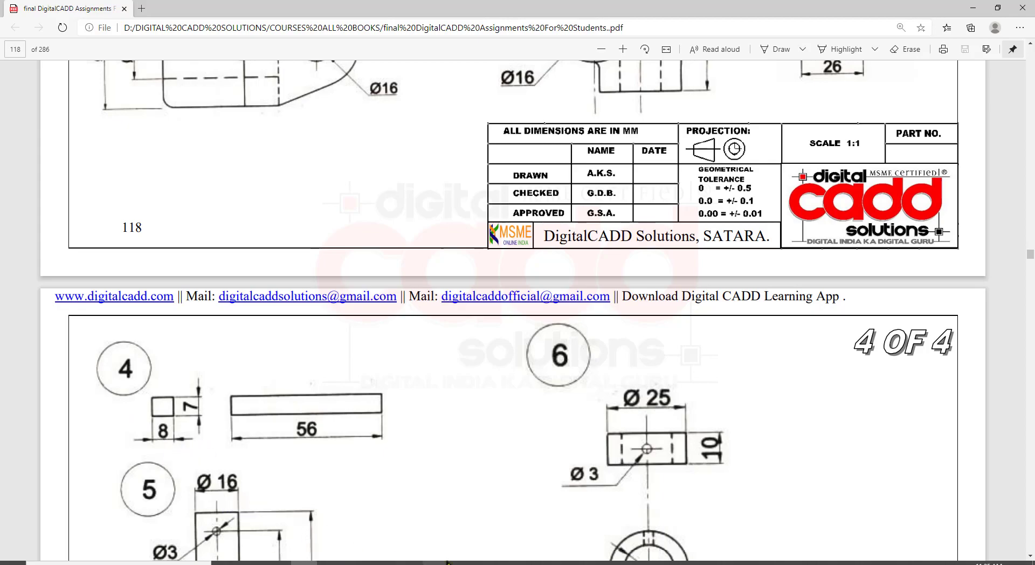
{"action": "left_click", "coordinate": [463, 562]}
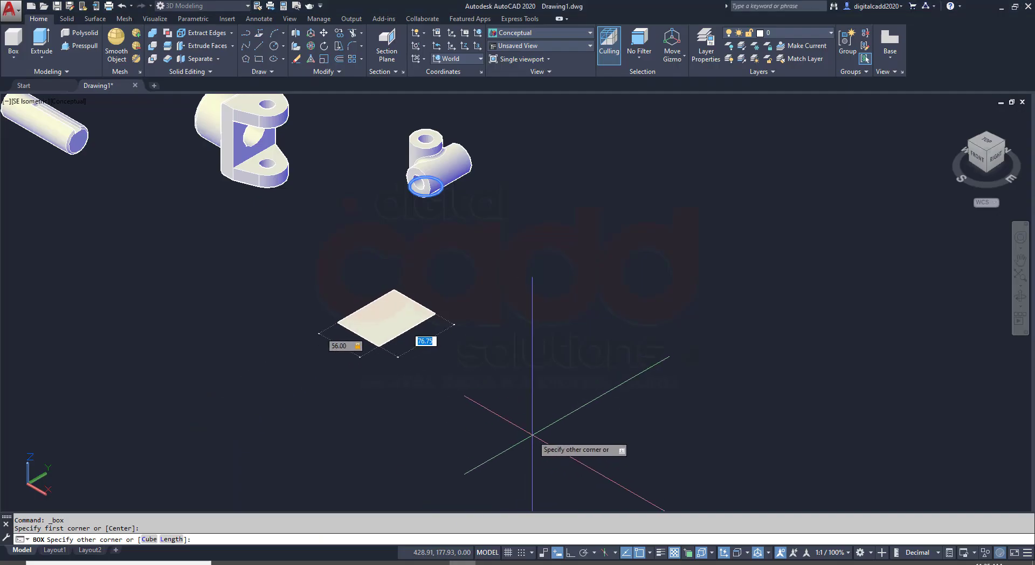
{"action": "type", "text": "8"}
{"action": "key", "text": "Return"}
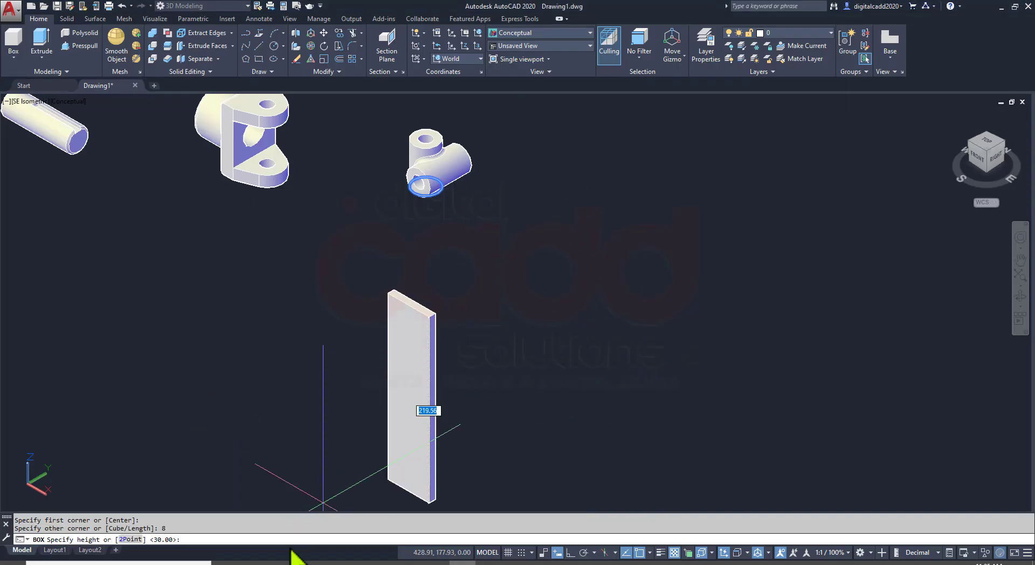
{"action": "key", "text": "alt+Tab"}
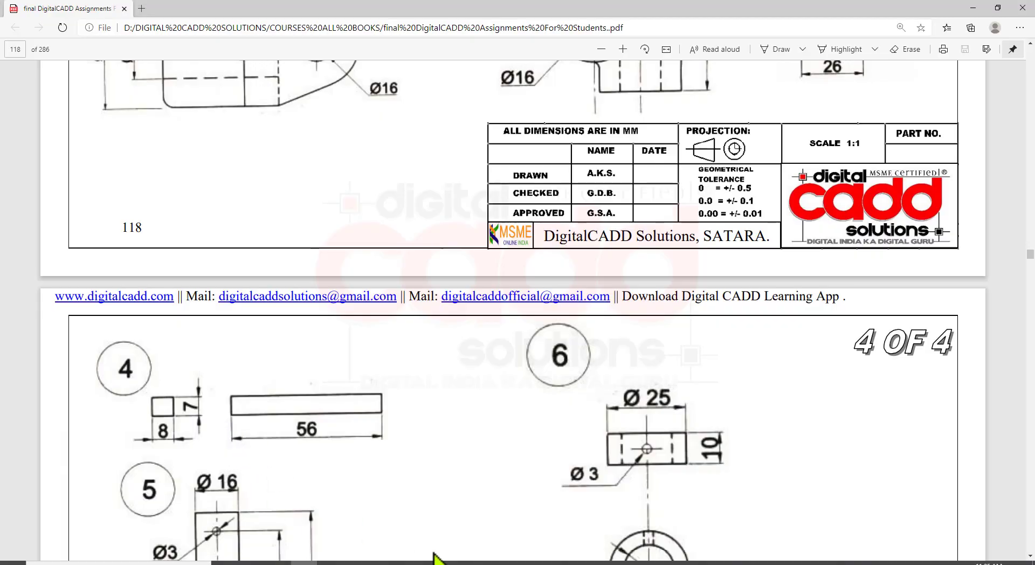
{"action": "left_click", "coordinate": [462, 562]}
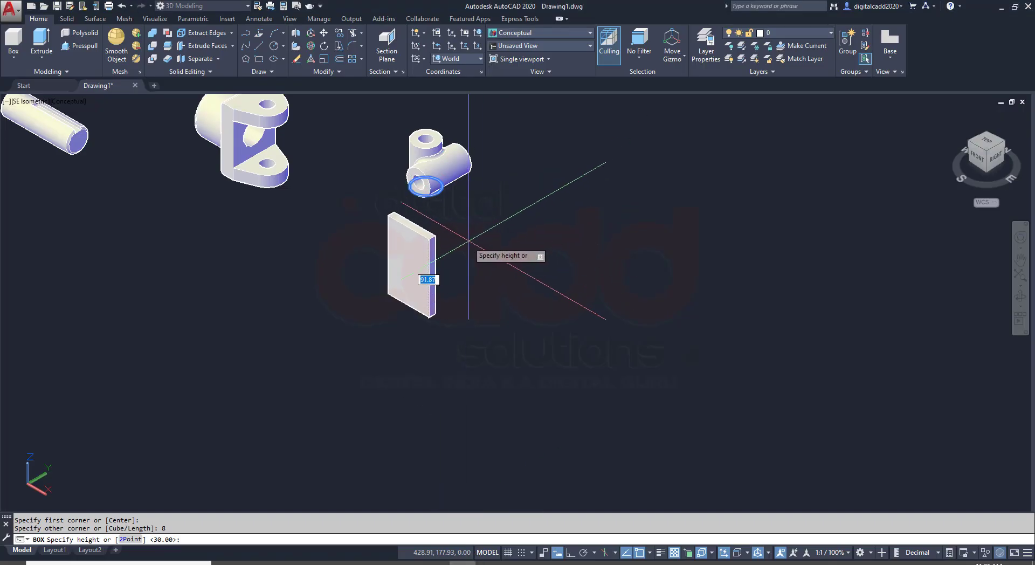
{"action": "type", "text": "7"}
{"action": "key", "text": "Return"}
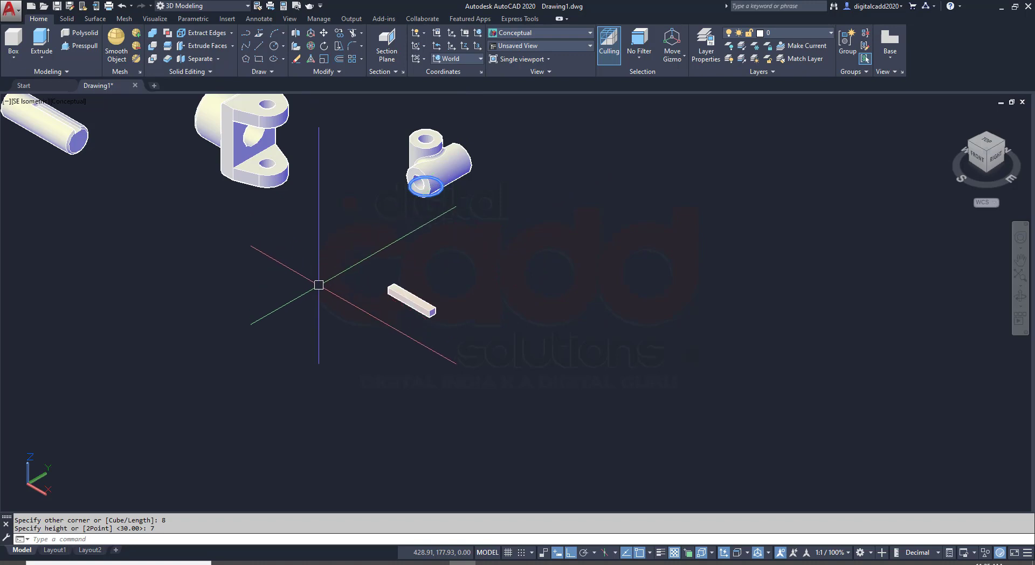
Save the drawing in the Documents folder as "universal coupling".
{"action": "key", "text": "ctrl+s"}
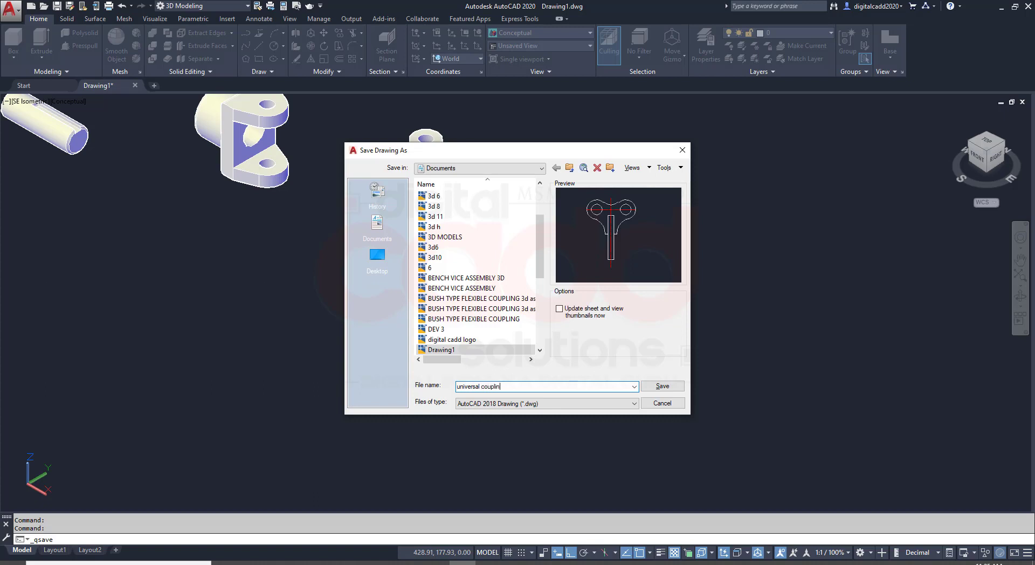
{"action": "key", "text": "Return"}
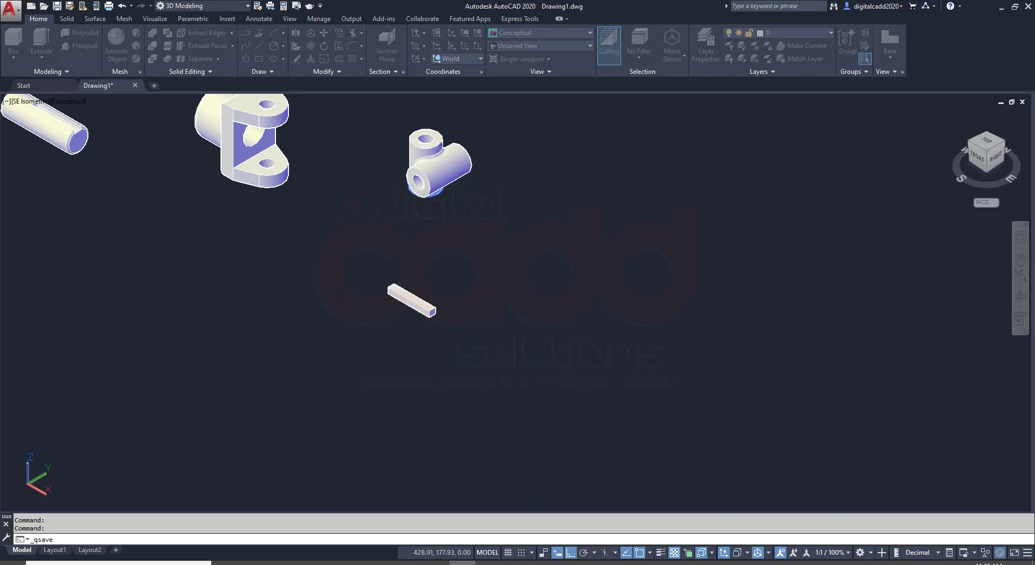
Switch to the assignment PDF in the browser and bring up the dimensioned drawing of part 5.
{"action": "middle_click_drag", "start_coordinate": [302, 306], "coordinate": [377, 365]}
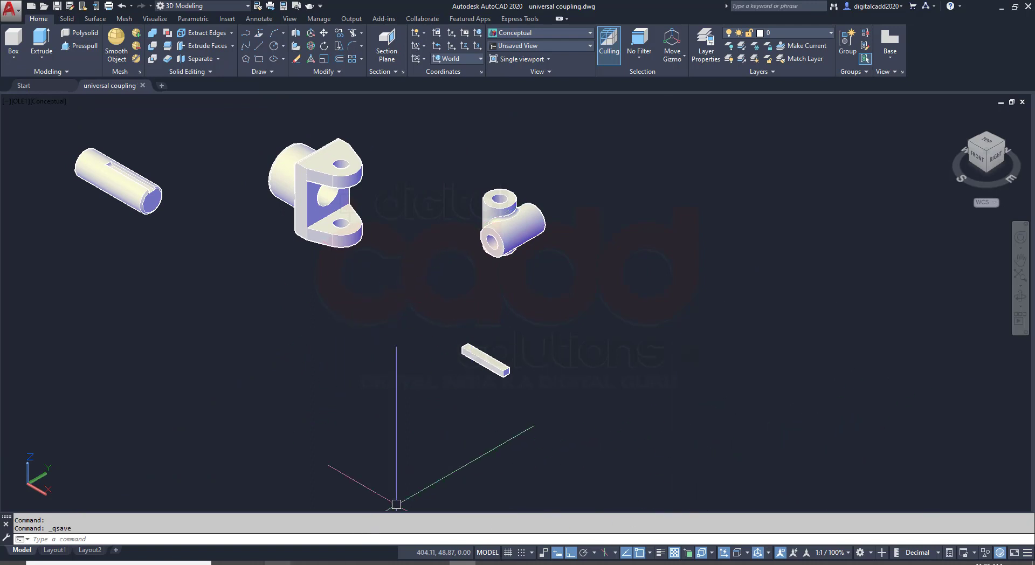
{"action": "key", "text": "alt+Tab"}
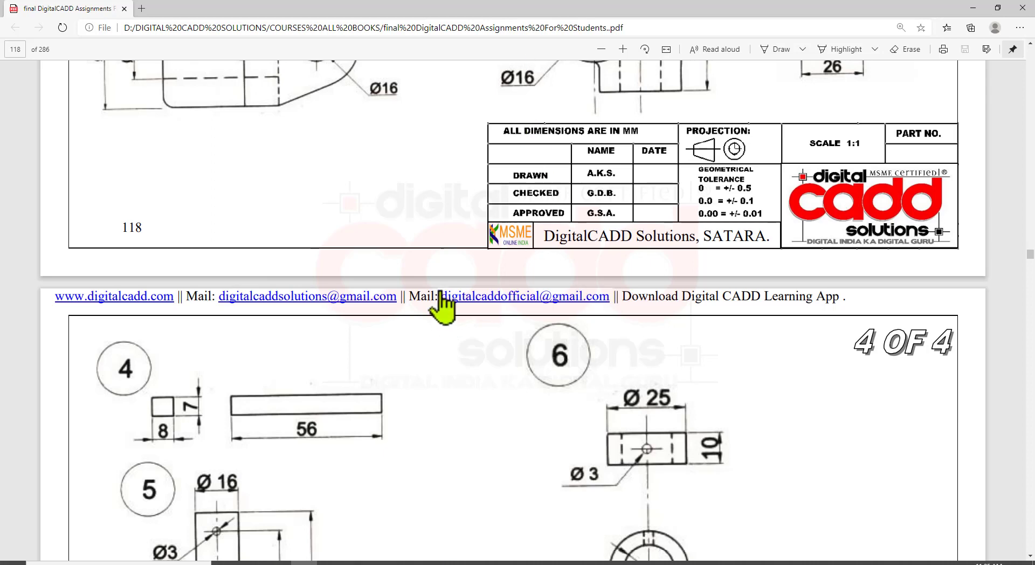
{"action": "scroll", "coordinate": [623, 310], "scroll_direction": "down", "scroll_amount": 8}
{"action": "scroll", "coordinate": [265, 253], "scroll_direction": "up", "scroll_amount": 3}
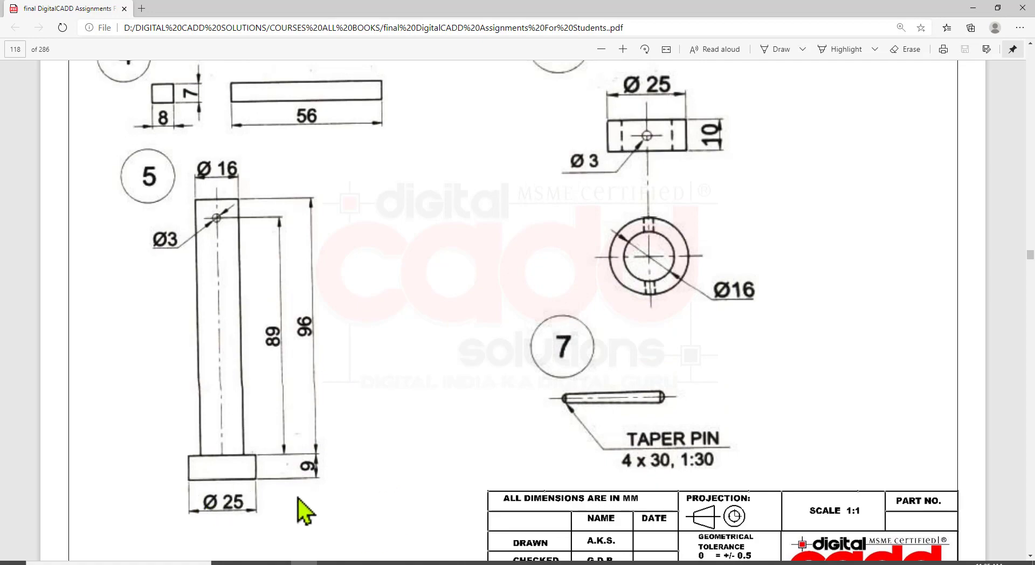
Switch back to AutoCAD and draw a 25 mm diameter circle in the empty area beside the rectangular key.
{"action": "key", "text": "alt+Tab"}
{"action": "type", "text": "c"}
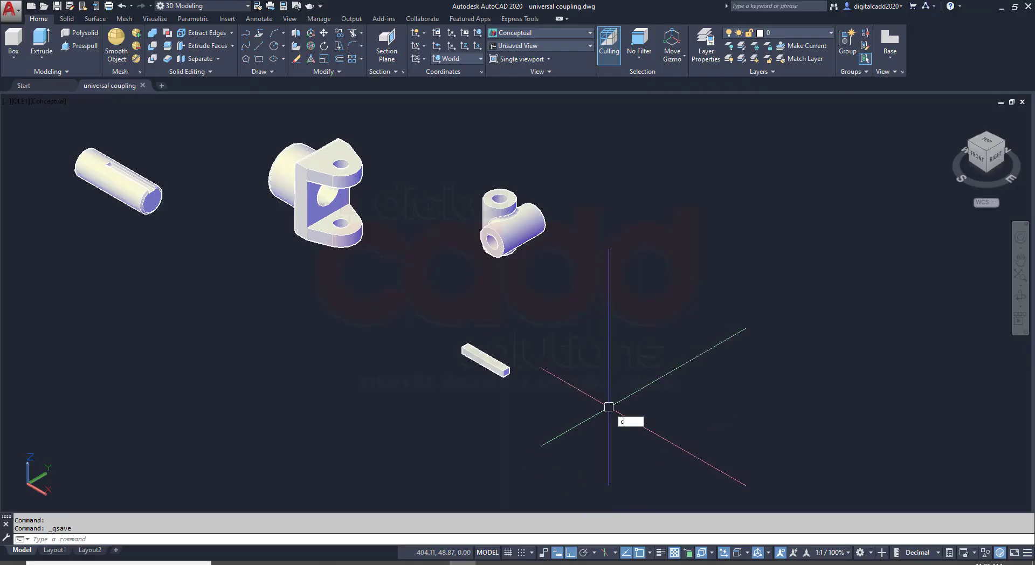
{"action": "key", "text": "Return"}
{"action": "left_click", "coordinate": [627, 428]}
{"action": "type", "text": "d"}
{"action": "key", "text": "Return"}
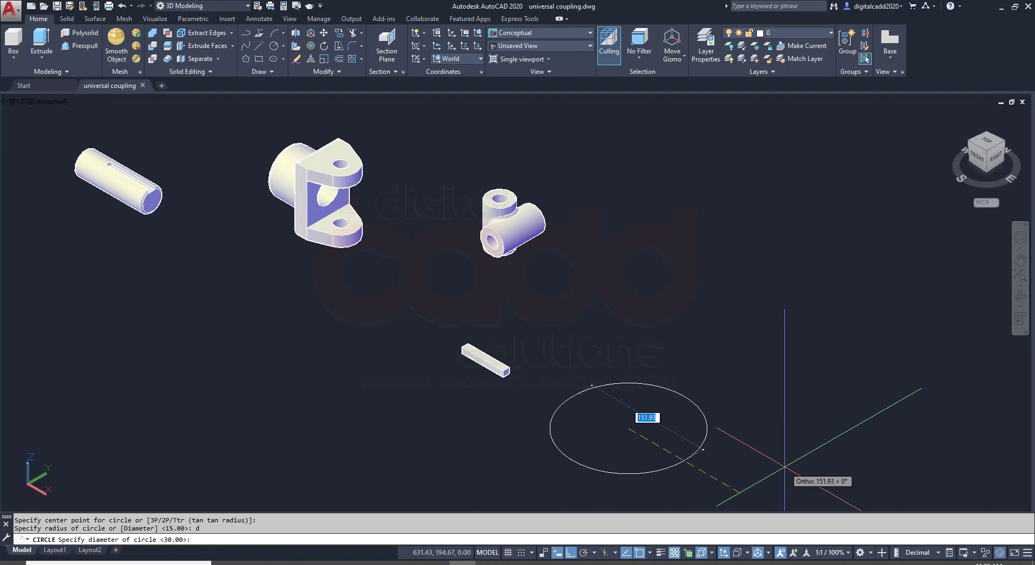
{"action": "type", "text": "25"}
{"action": "key", "text": "Return"}
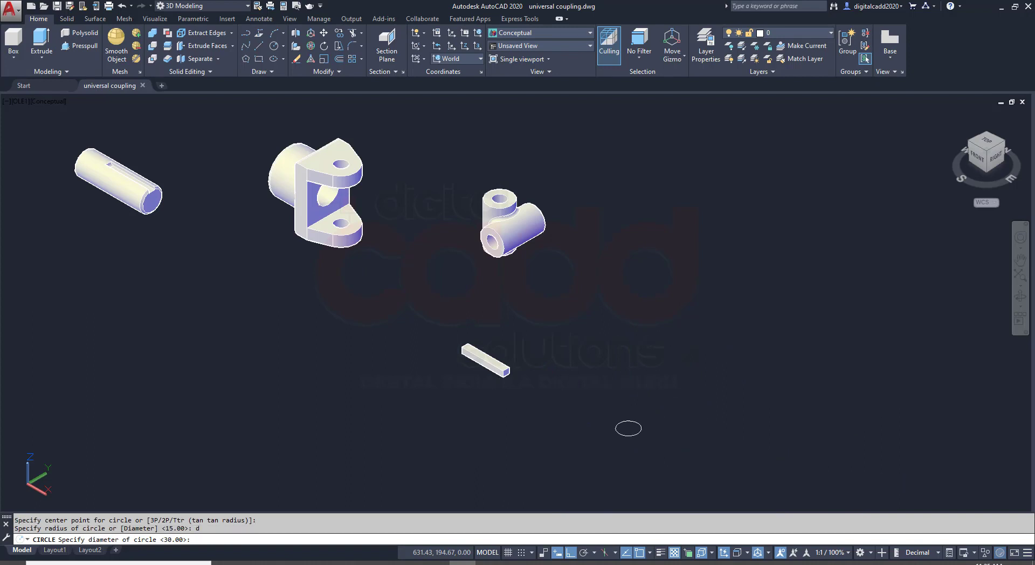
Draw a 16 mm diameter circle concentric with the 25 mm circle, checking the shank diameter in the PDF.
{"action": "scroll", "coordinate": [636, 439], "scroll_direction": "up", "scroll_amount": 6}
{"action": "key", "text": "Return"}
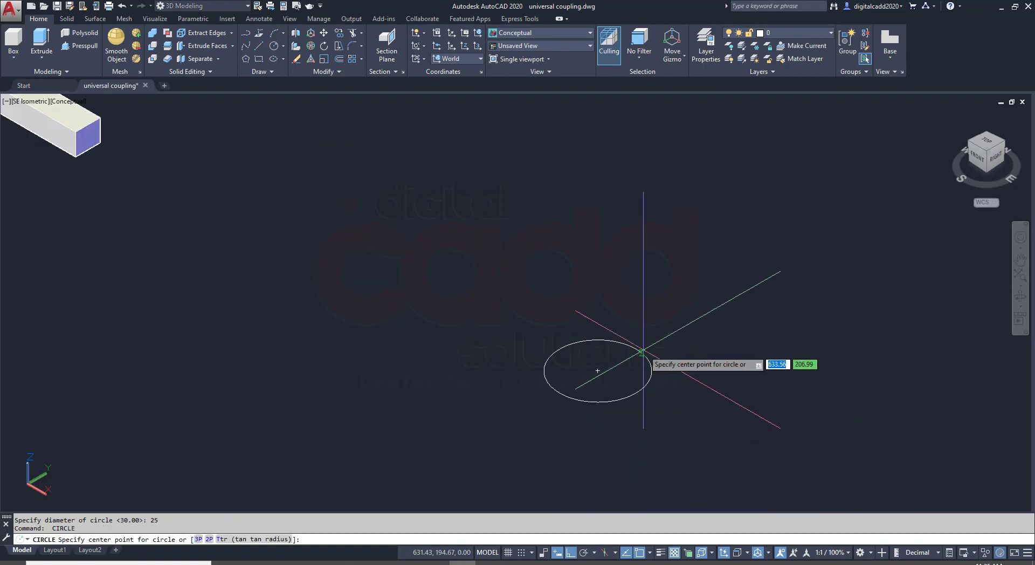
{"action": "left_click", "coordinate": [597, 370]}
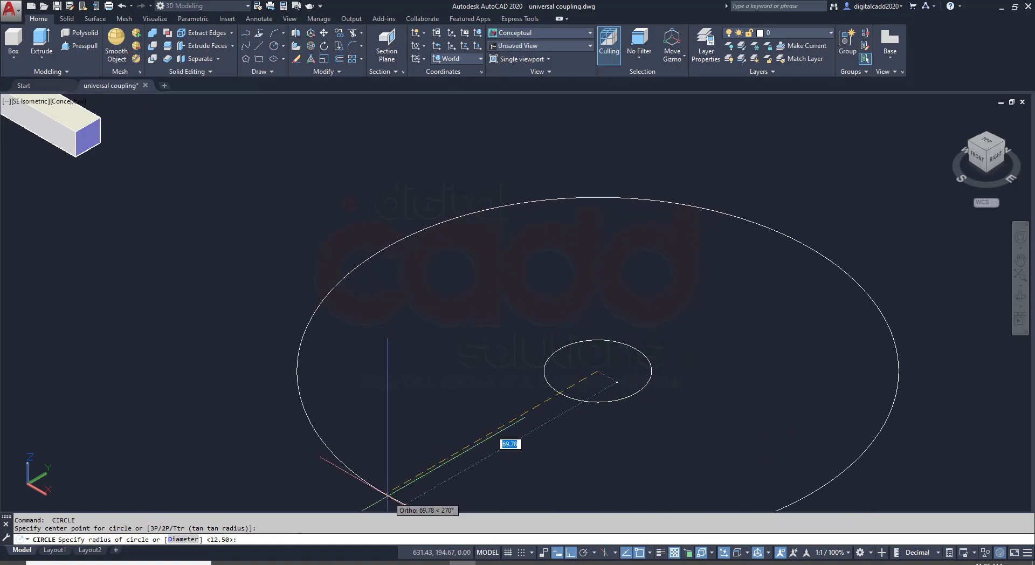
{"action": "type", "text": "d"}
{"action": "key", "text": "Return"}
{"action": "left_click", "coordinate": [304, 562]}
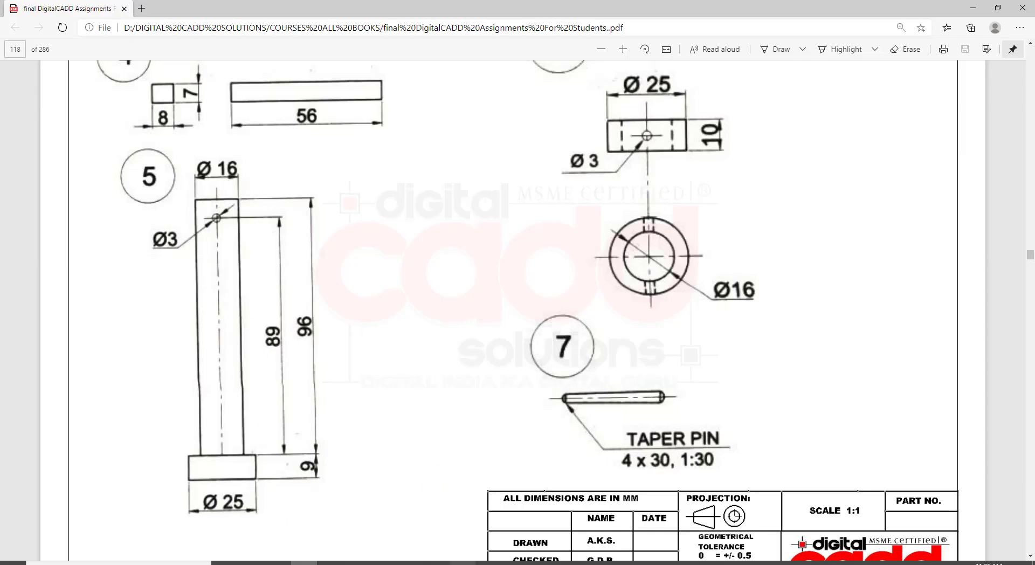
{"action": "left_click", "coordinate": [463, 562]}
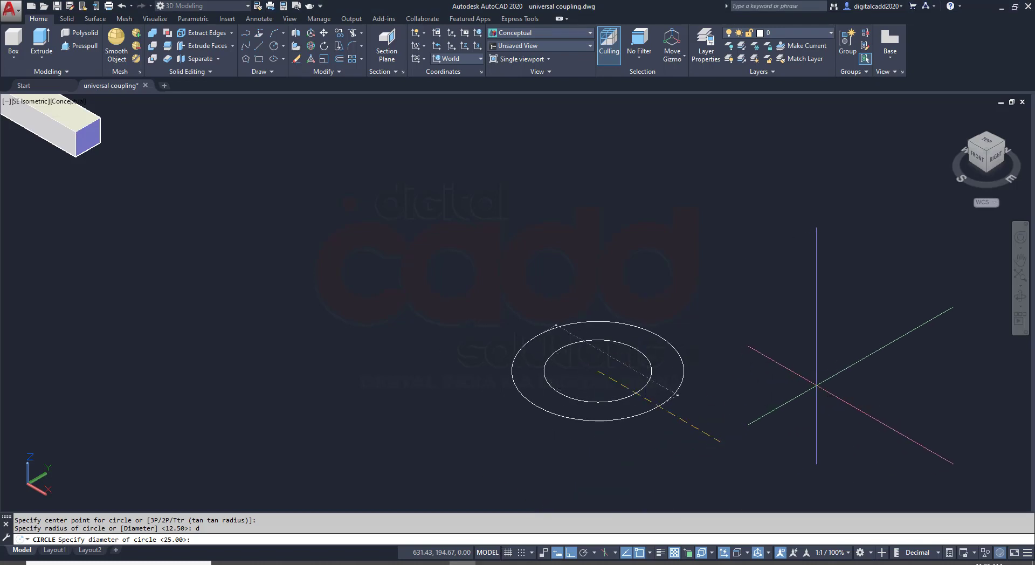
{"action": "type", "text": "16"}
{"action": "key", "text": "Return"}
Presspull the inner 16 mm circle upward by 105 mm to form the pin shank, checking the lengths in the PDF.
{"action": "middle_click_drag", "start_coordinate": [767, 380], "coordinate": [630, 379]}
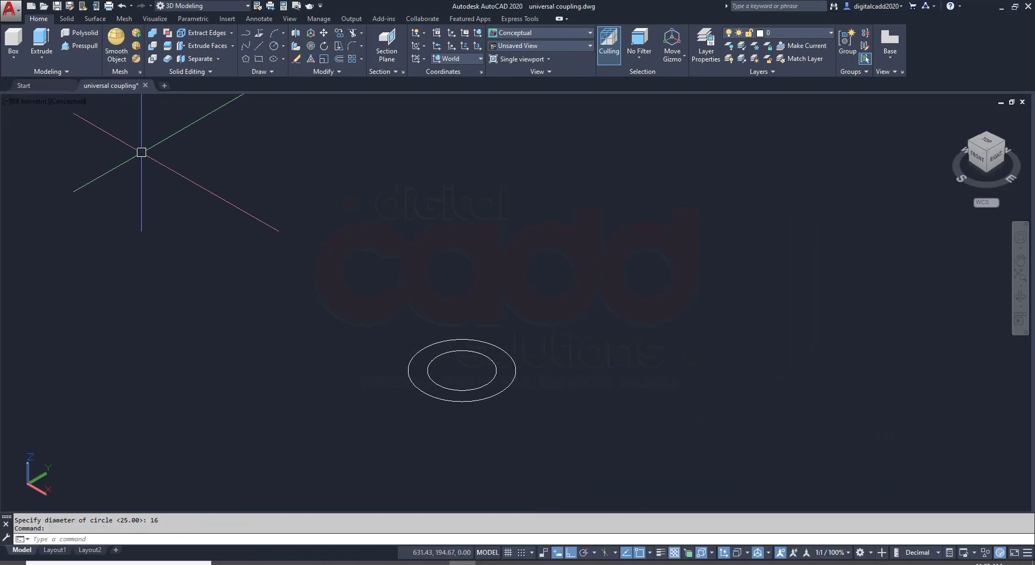
{"action": "left_click", "coordinate": [83, 49]}
{"action": "left_click", "coordinate": [466, 380]}
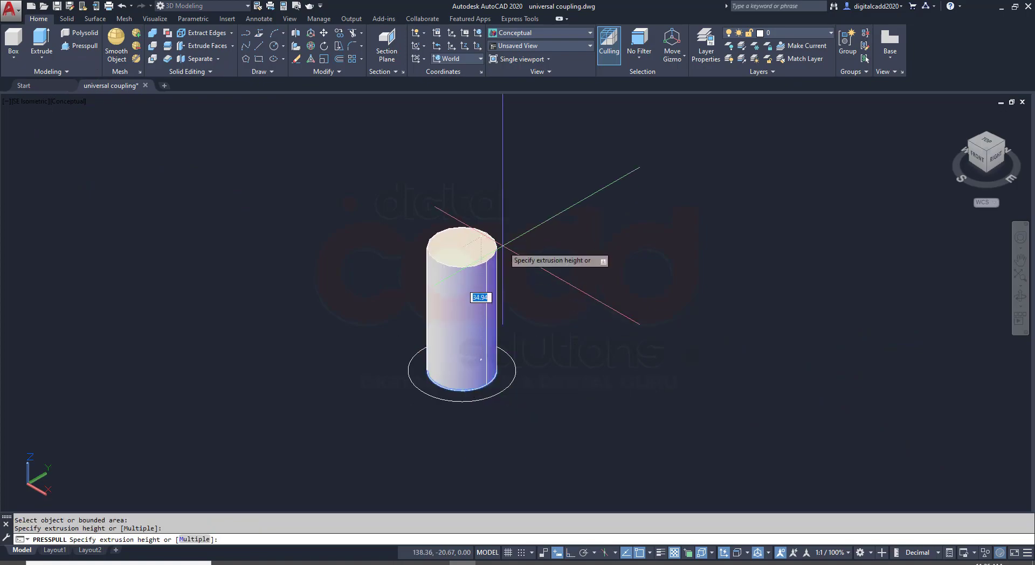
{"action": "left_click", "coordinate": [304, 563]}
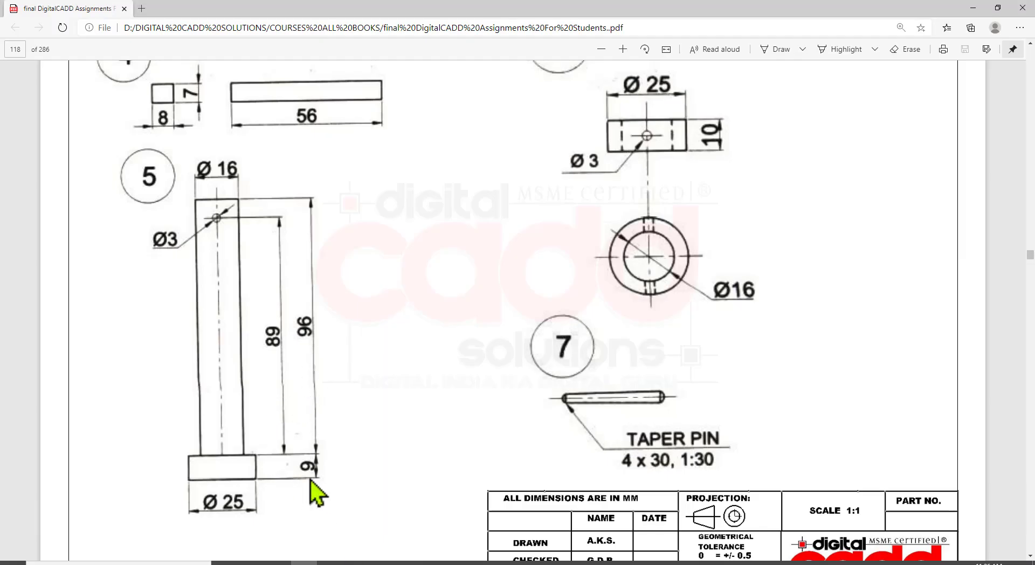
{"action": "left_click", "coordinate": [304, 562]}
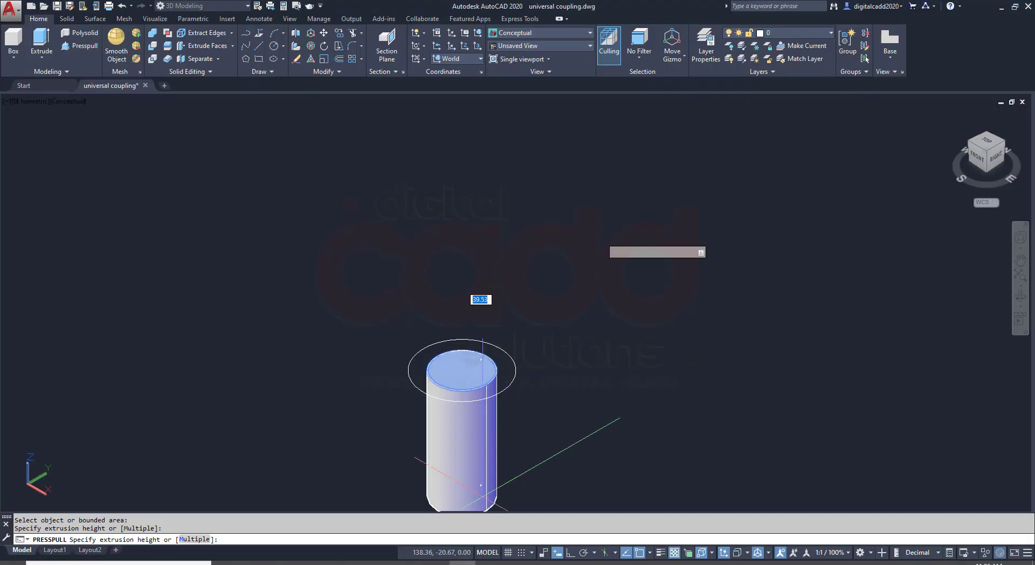
{"action": "type", "text": "105"}
{"action": "key", "text": "Return"}
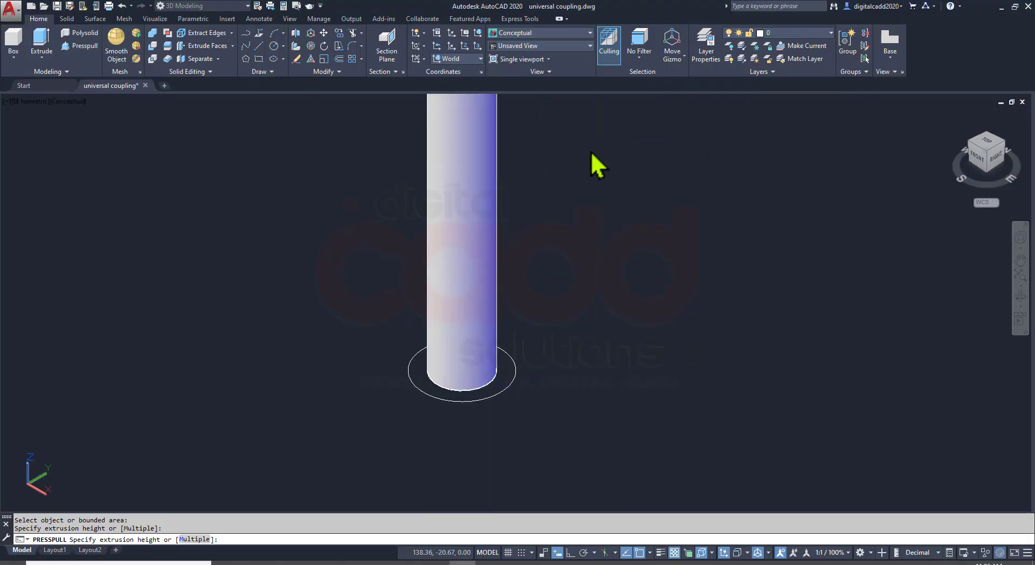
Presspull the ring between the two circles upward by 9 mm to form the pin head.
{"action": "scroll", "coordinate": [544, 371], "scroll_direction": "up", "scroll_amount": 3}
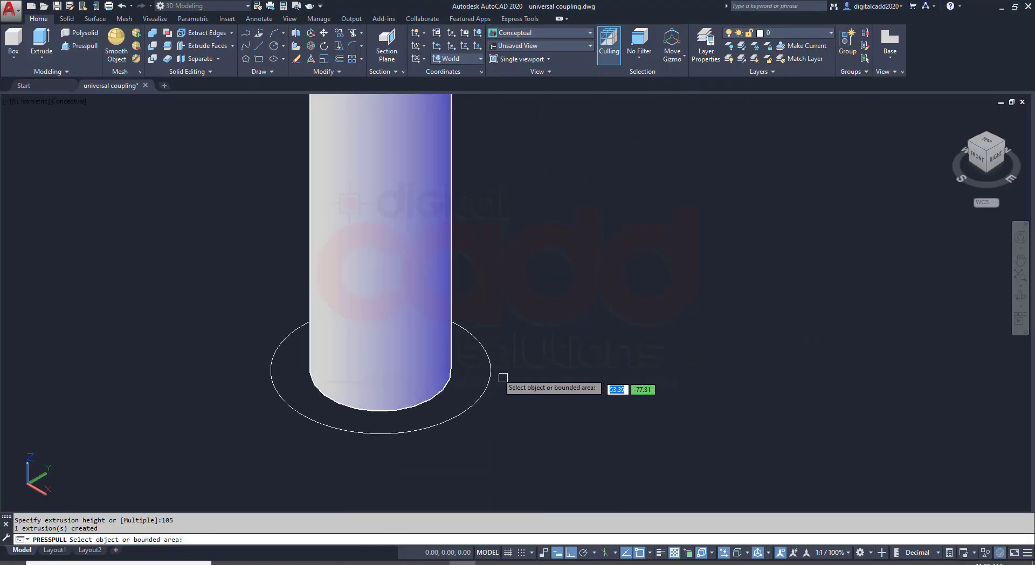
{"action": "left_click", "coordinate": [474, 371]}
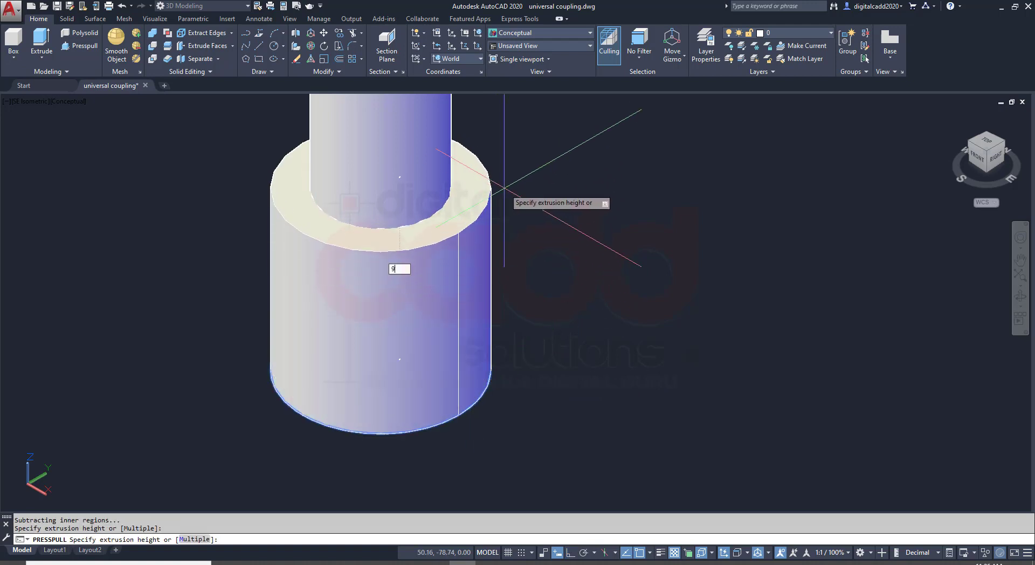
{"action": "key", "text": "Return"}
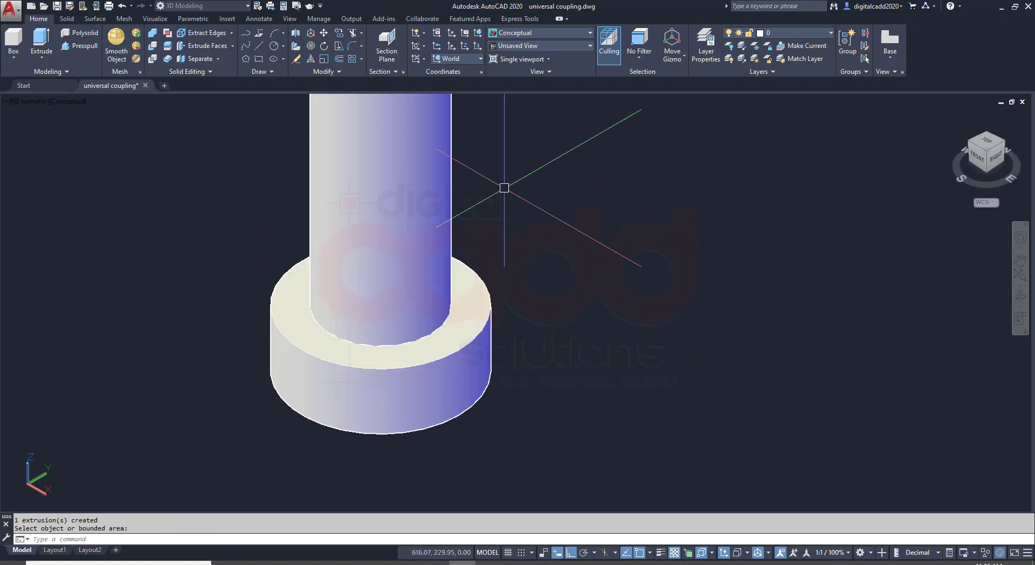
Union the pin shank and head into one solid.
{"action": "left_click", "coordinate": [153, 33]}
{"action": "left_click", "coordinate": [506, 219]}
{"action": "left_click", "coordinate": [324, 363]}
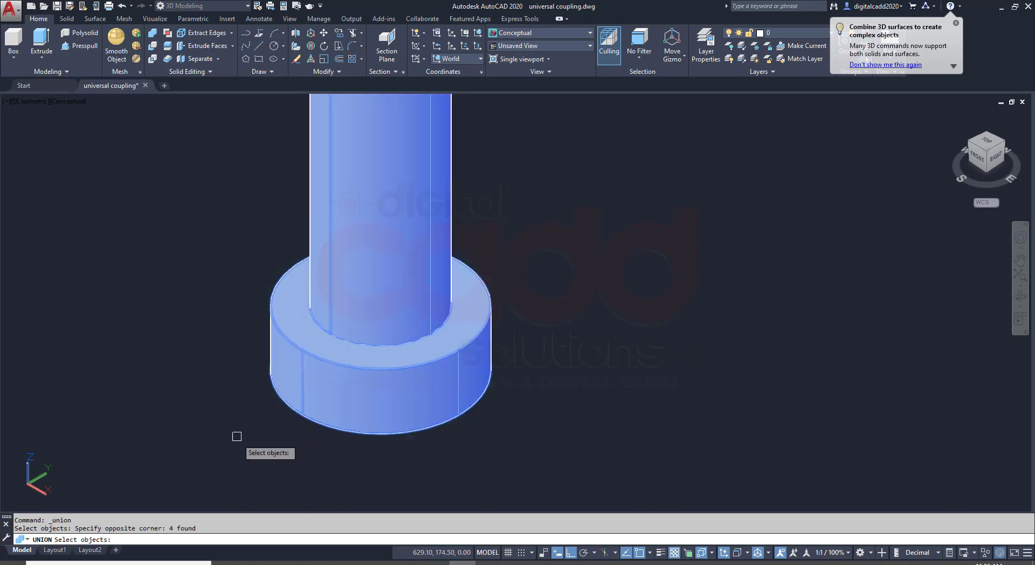
{"action": "key", "text": "Return"}
Erase the leftover 25 mm and 16 mm circles at the base of the pin.
{"action": "scroll", "coordinate": [362, 381], "scroll_direction": "down", "scroll_amount": 2}
{"action": "left_click", "coordinate": [226, 219]}
{"action": "left_click", "coordinate": [584, 458]}
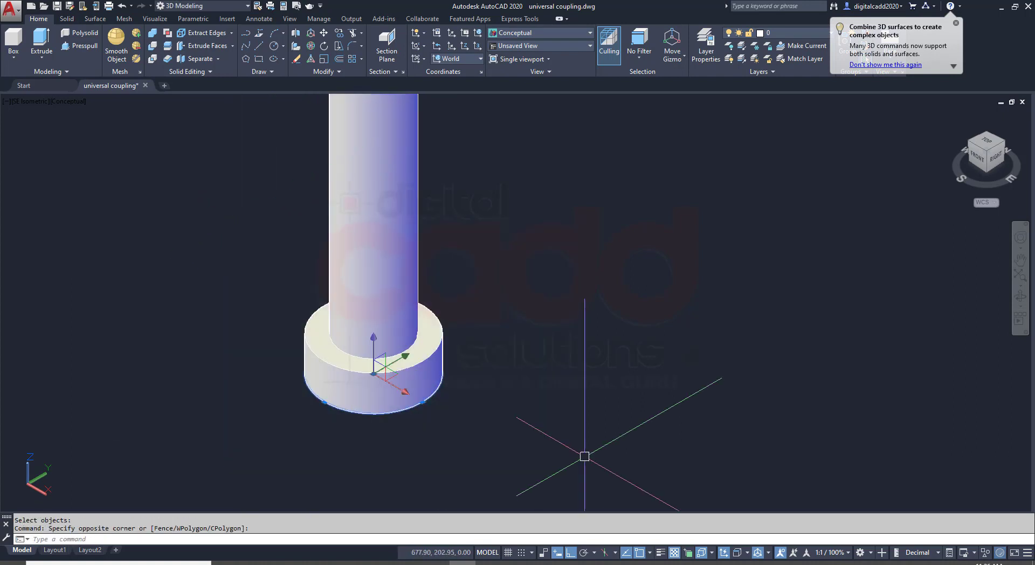
{"action": "type", "text": "e"}
{"action": "key", "text": "Return"}
Check the cross hole size in the PDF and create a vertical 3 mm diameter cylinder beside the pin.
{"action": "scroll", "coordinate": [492, 388], "scroll_direction": "down", "scroll_amount": 3}
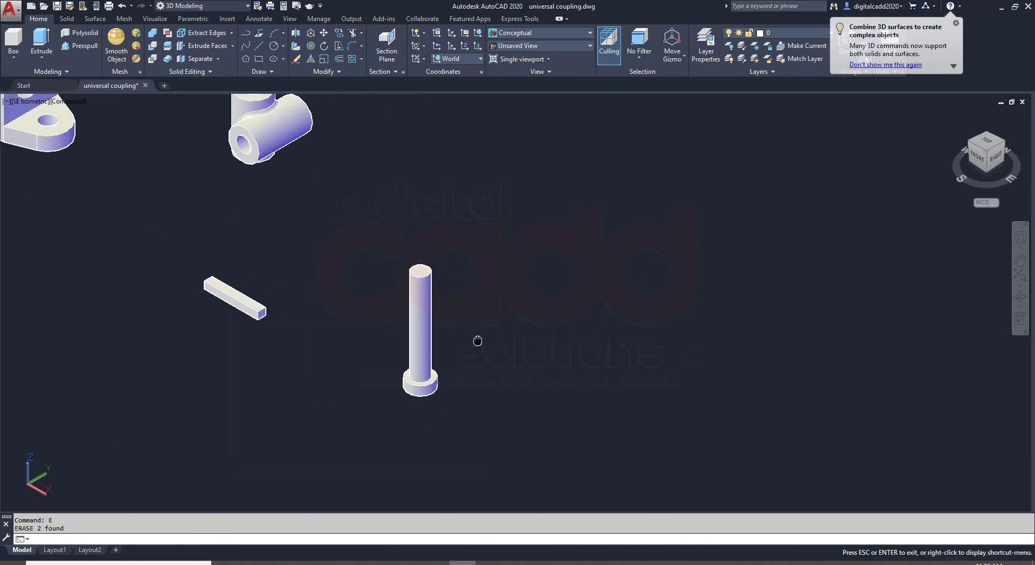
{"action": "scroll", "coordinate": [434, 364], "scroll_direction": "up", "scroll_amount": 4}
{"action": "key", "text": "alt+Tab"}
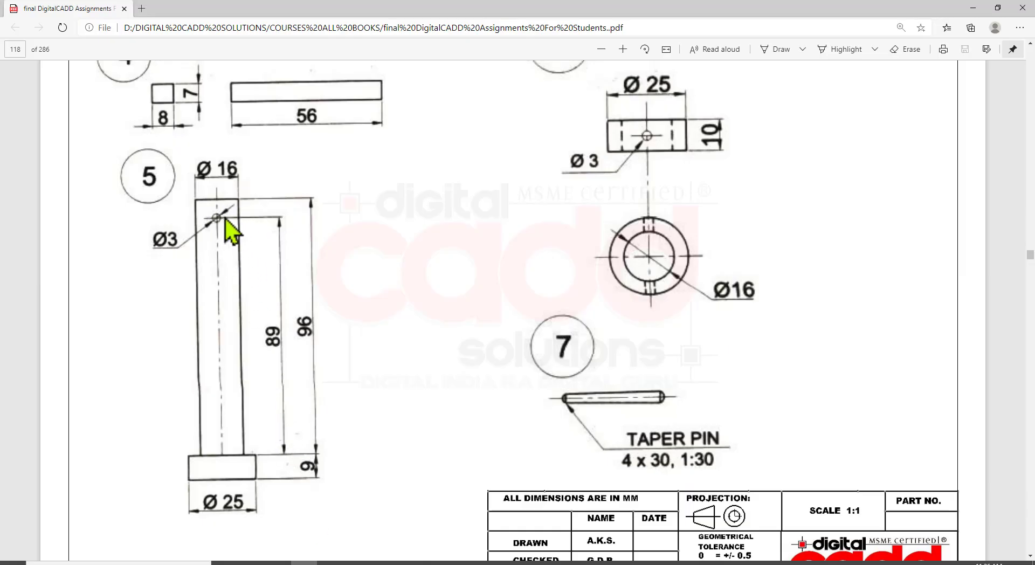
{"action": "key", "text": "alt+Tab"}
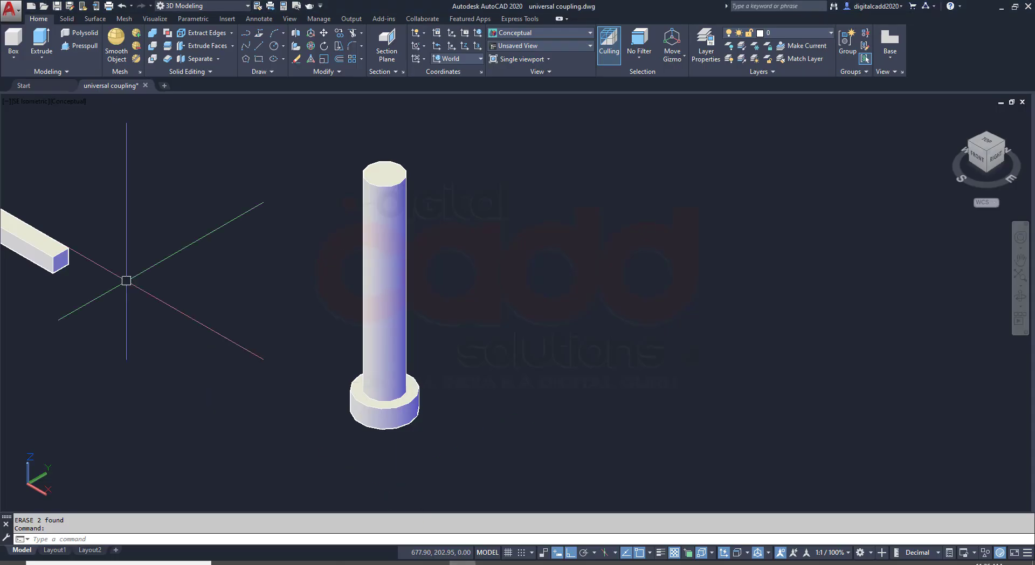
{"action": "left_click", "coordinate": [13, 57]}
{"action": "left_click", "coordinate": [32, 102]}
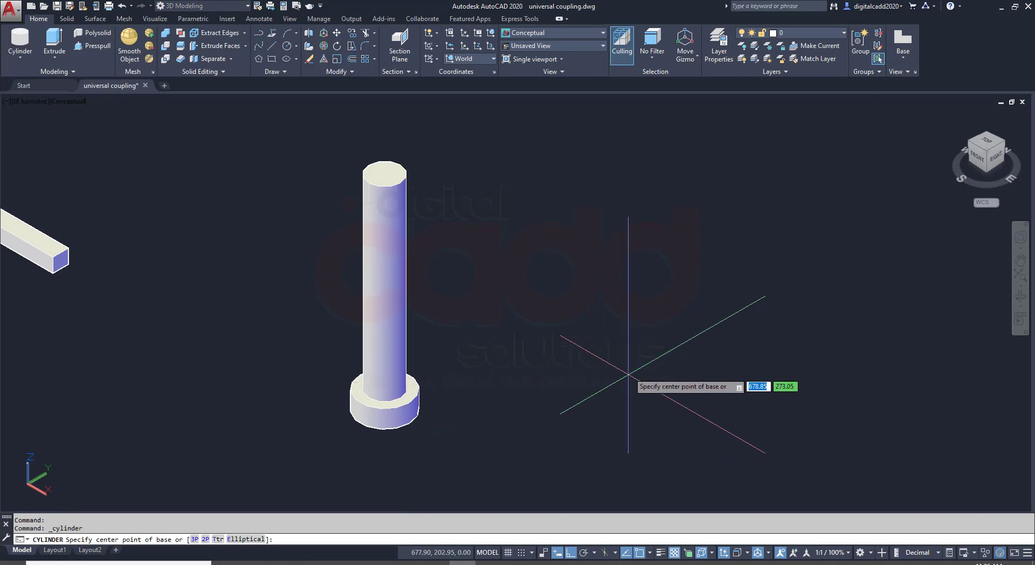
{"action": "left_click", "coordinate": [628, 372]}
{"action": "type", "text": "d"}
{"action": "key", "text": "Return"}
{"action": "type", "text": "3"}
{"action": "key", "text": "Return"}
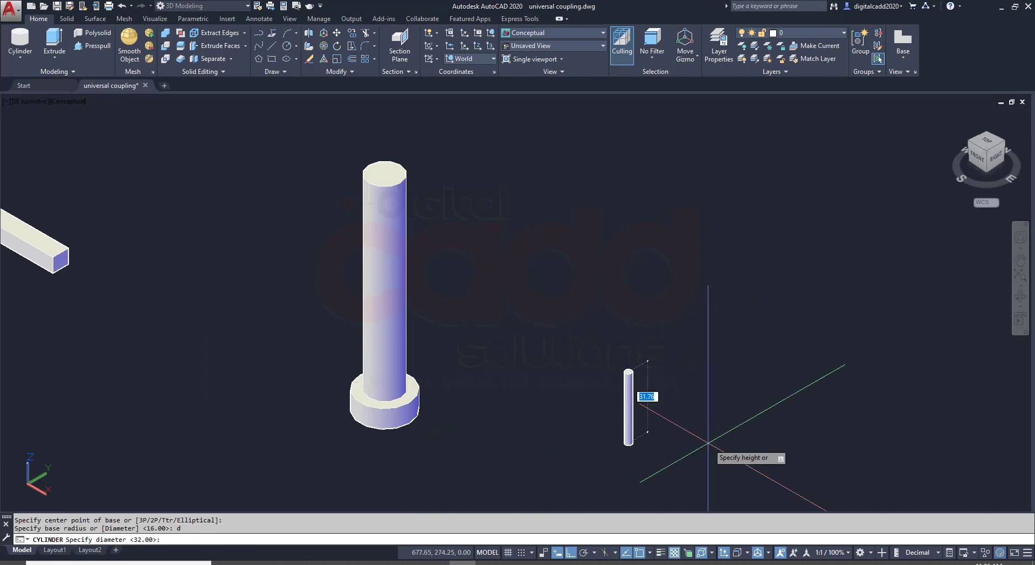
{"action": "left_click", "coordinate": [682, 246]}
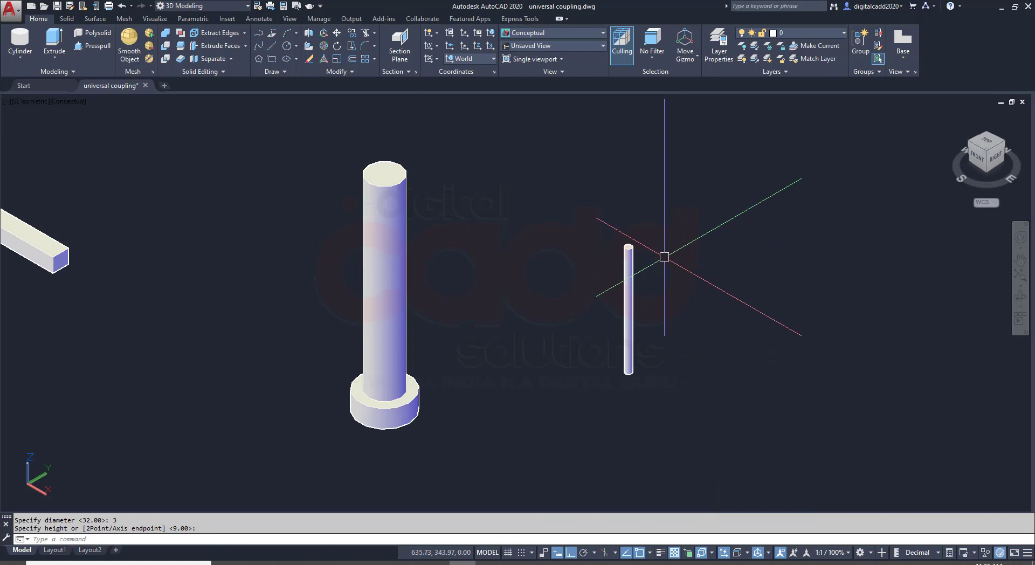
Rotate the 3 mm cylinder in 3D about the Y axis so it lies horizontally along the X direction.
{"action": "left_click", "coordinate": [628, 258]}
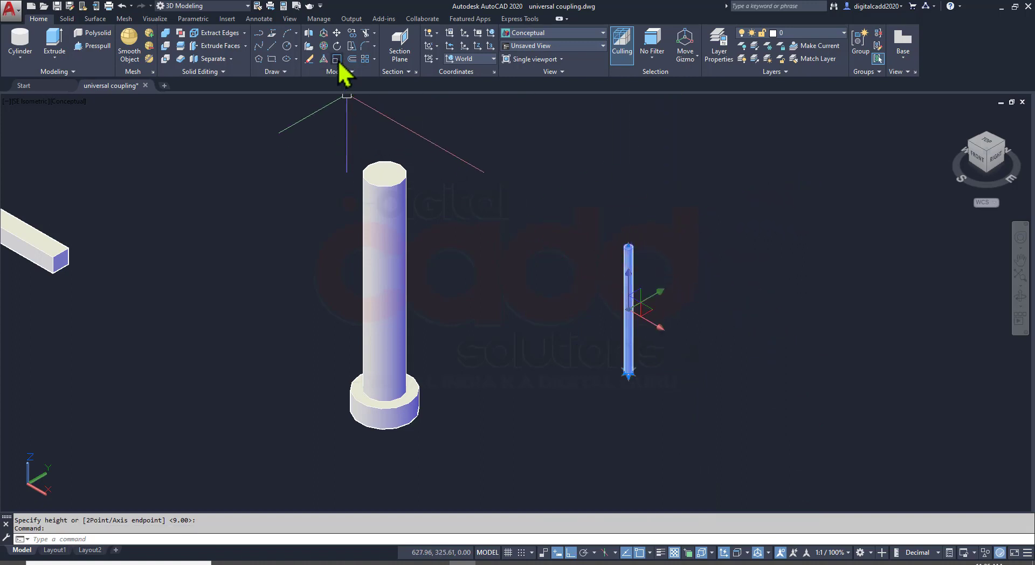
{"action": "left_click", "coordinate": [323, 46]}
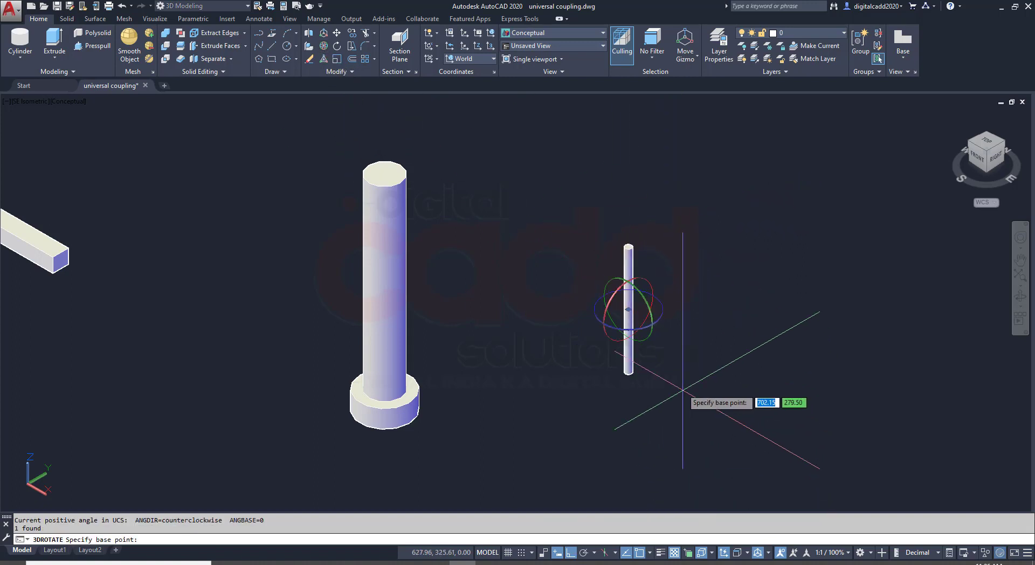
{"action": "left_click", "coordinate": [645, 340]}
{"action": "left_click", "coordinate": [616, 440]}
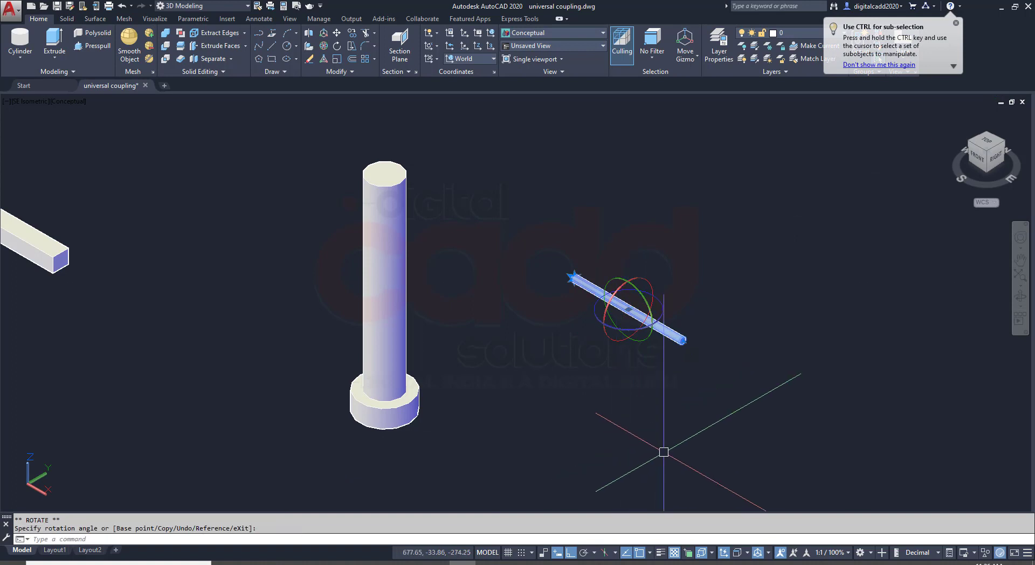
Move the 3 mm cylinder from its midpoint to the centre of the pin's top face.
{"action": "key", "text": "Return"}
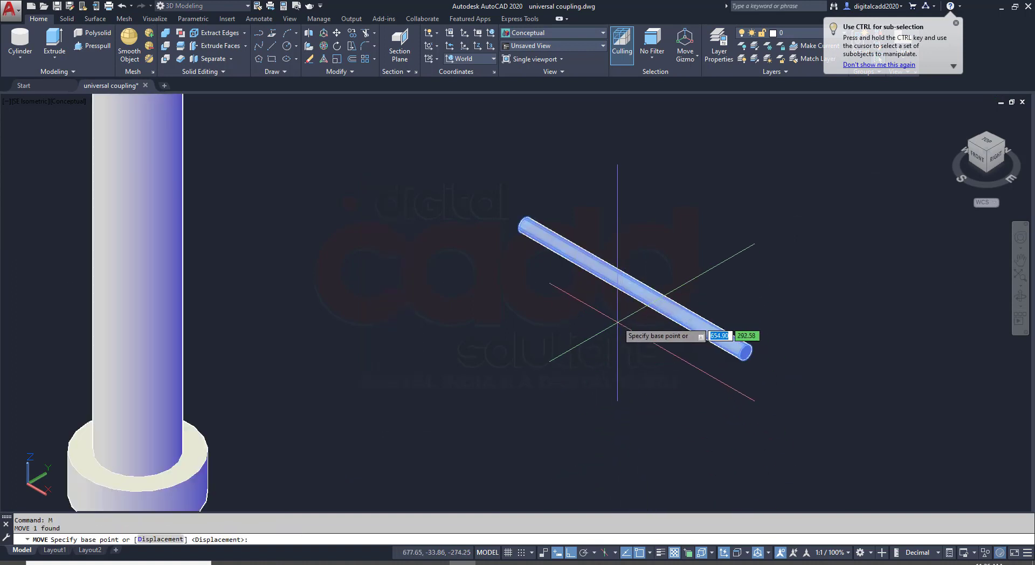
{"action": "left_click", "coordinate": [636, 288]}
{"action": "scroll", "coordinate": [597, 374], "scroll_direction": "down", "scroll_amount": 4}
{"action": "scroll", "coordinate": [426, 240], "scroll_direction": "up", "scroll_amount": 4}
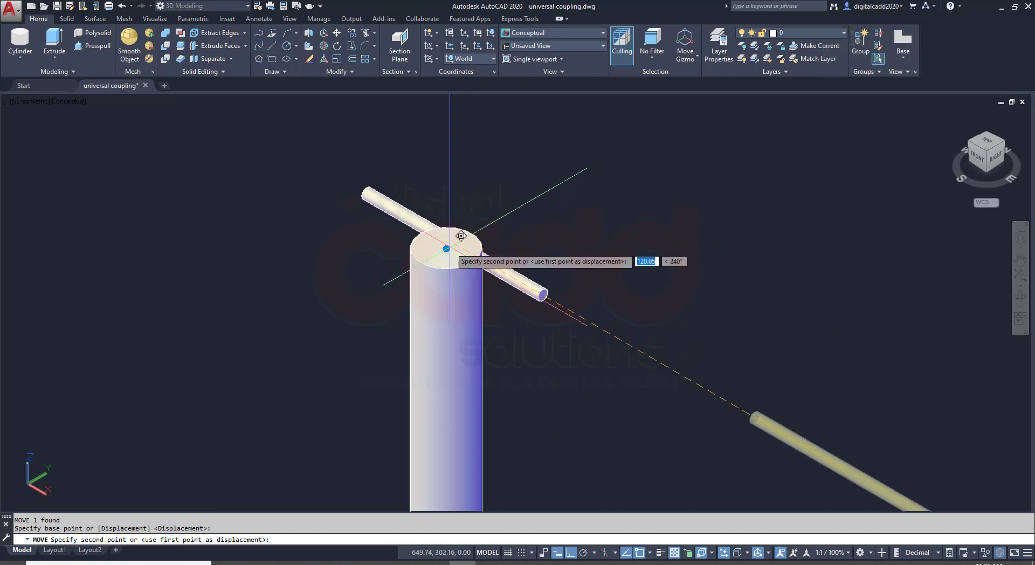
{"action": "left_click", "coordinate": [459, 233]}
{"action": "middle_click_drag", "start_coordinate": [468, 369], "coordinate": [424, 281]}
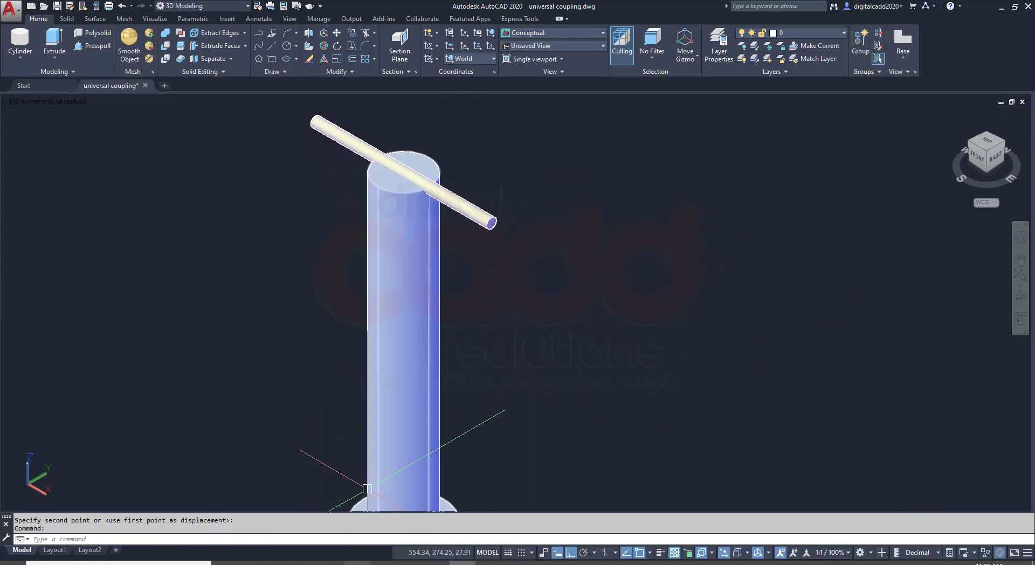
Check the cross hole position in the PDF and move the 3 mm cylinder 7 mm straight down from the pin's top face.
{"action": "key", "text": "alt+Tab"}
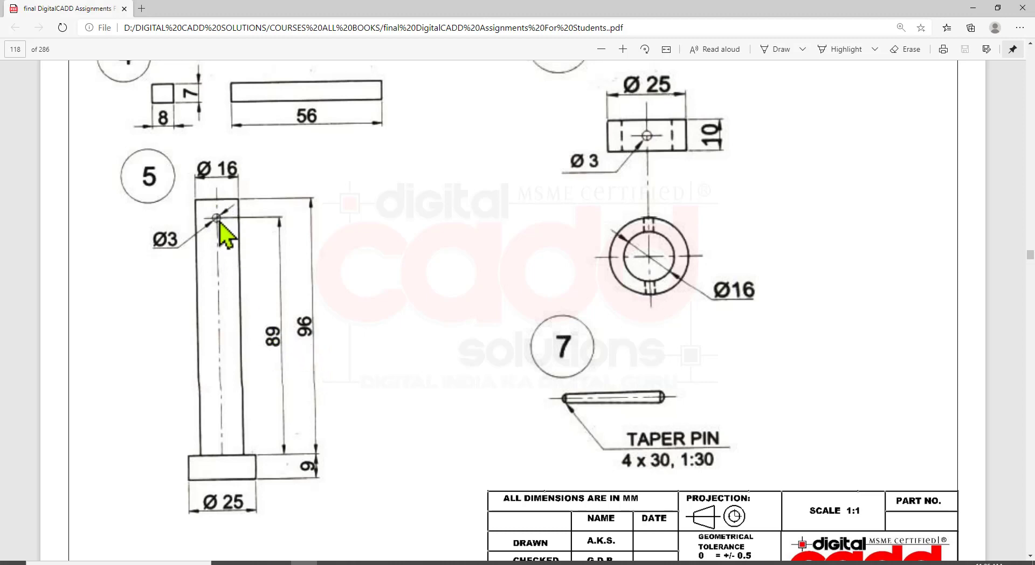
{"action": "key", "text": "alt+Tab"}
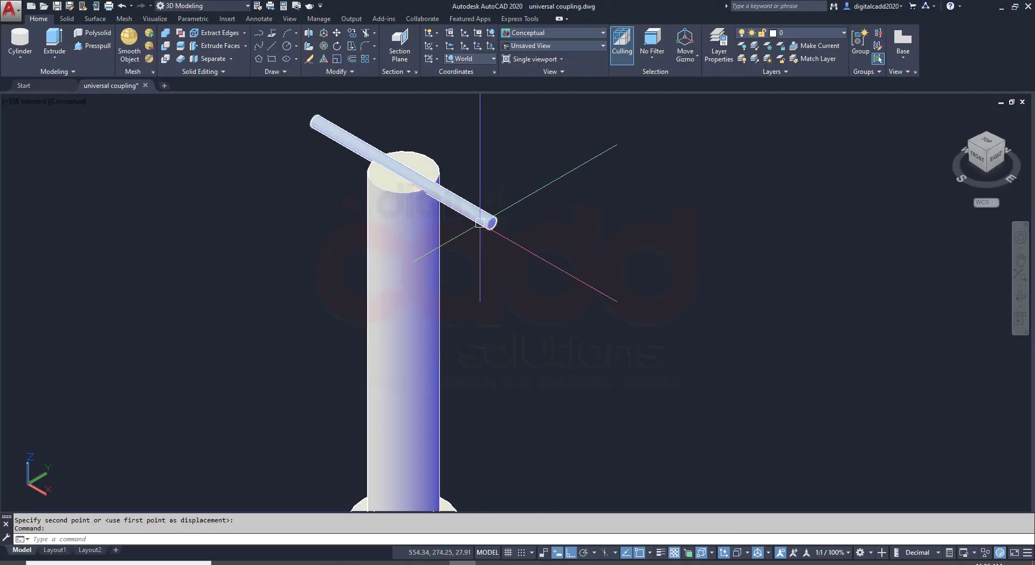
{"action": "left_click", "coordinate": [479, 214]}
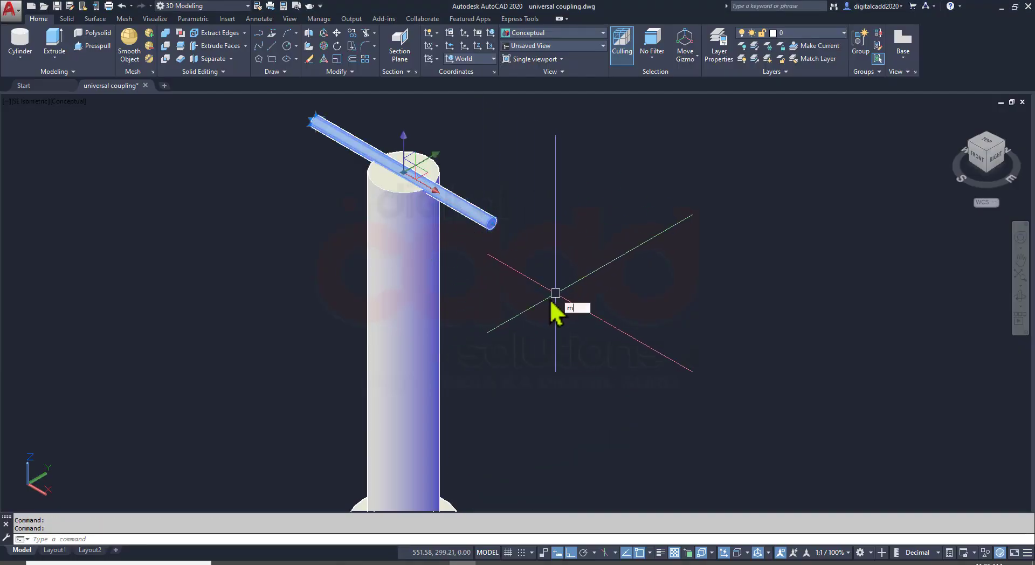
{"action": "type", "text": "m"}
{"action": "key", "text": "Return"}
{"action": "left_click", "coordinate": [557, 181]}
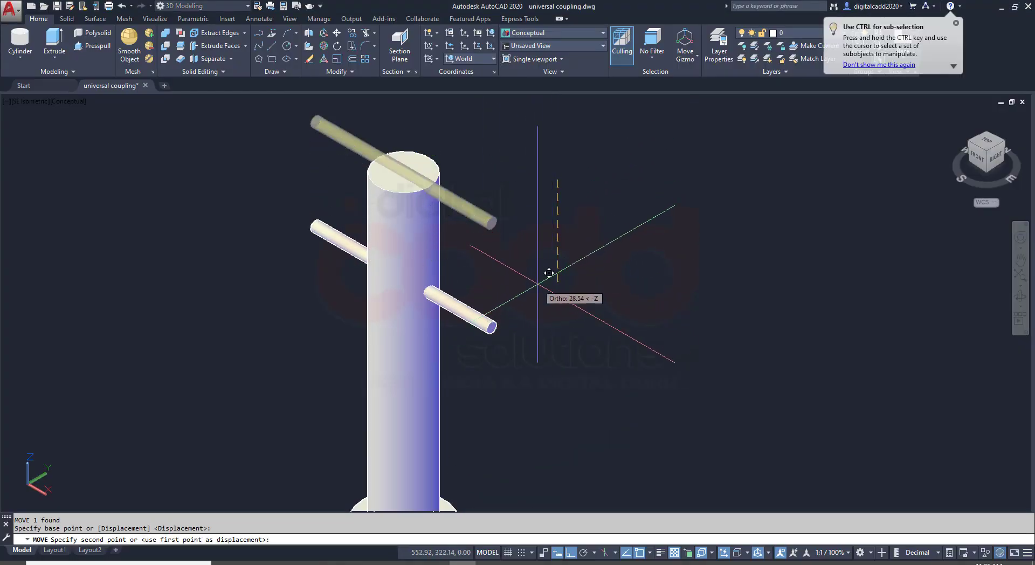
{"action": "type", "text": "7"}
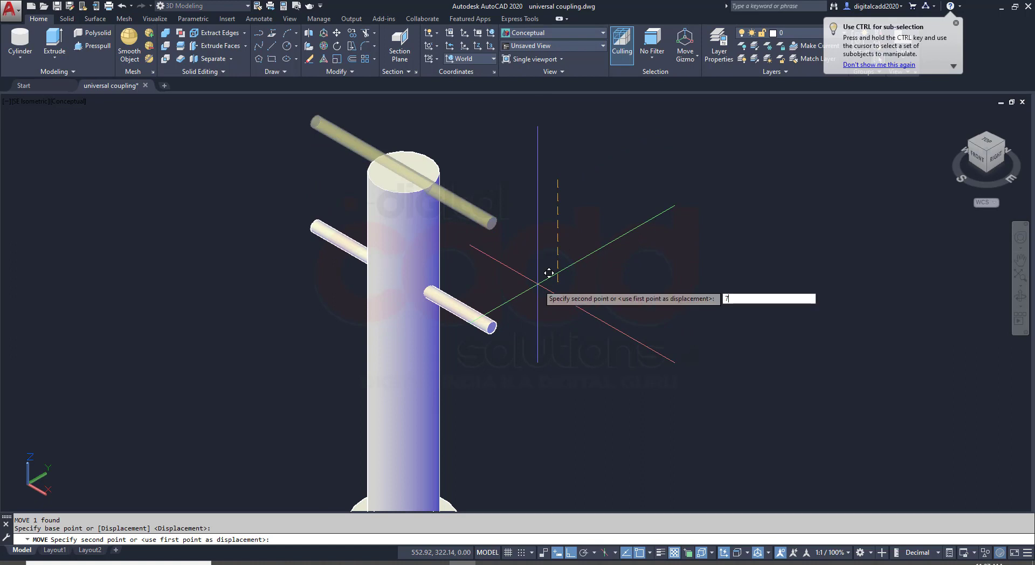
{"action": "key", "text": "Return"}
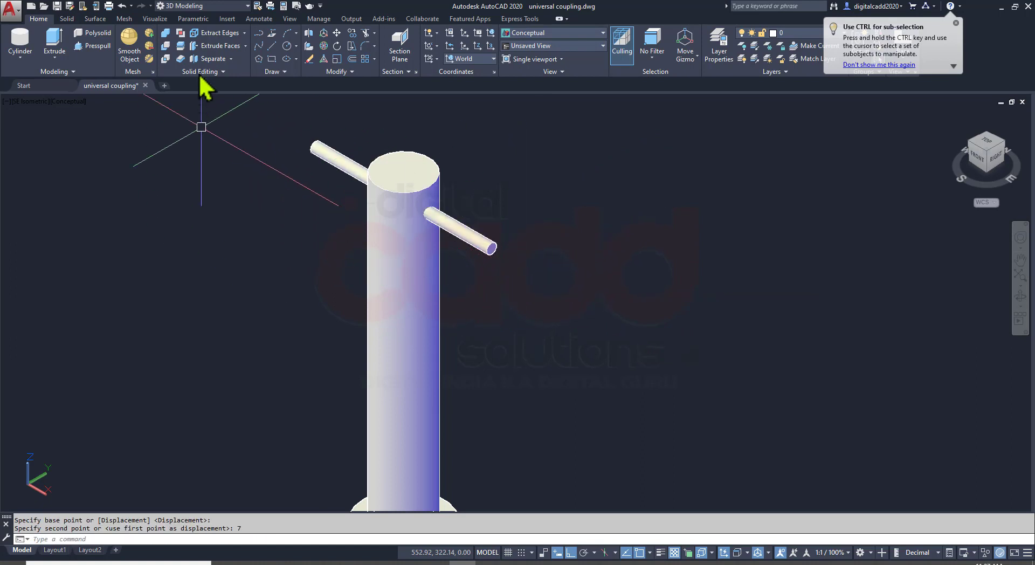
Subtract the 3 mm cylinder from the pin to cut the cross hole and save the drawing.
{"action": "left_click", "coordinate": [166, 46]}
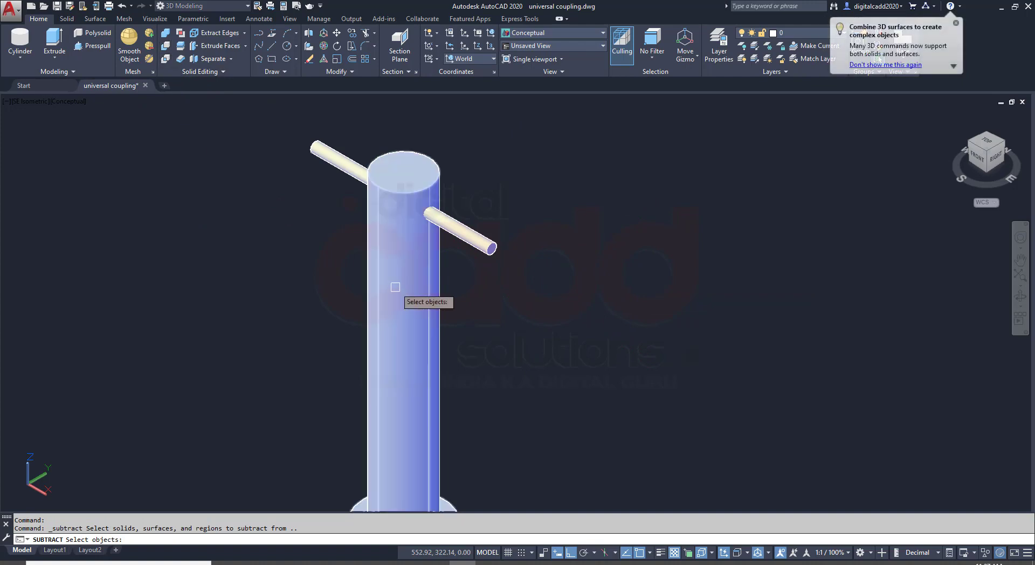
{"action": "left_click", "coordinate": [415, 300]}
{"action": "key", "text": "Return"}
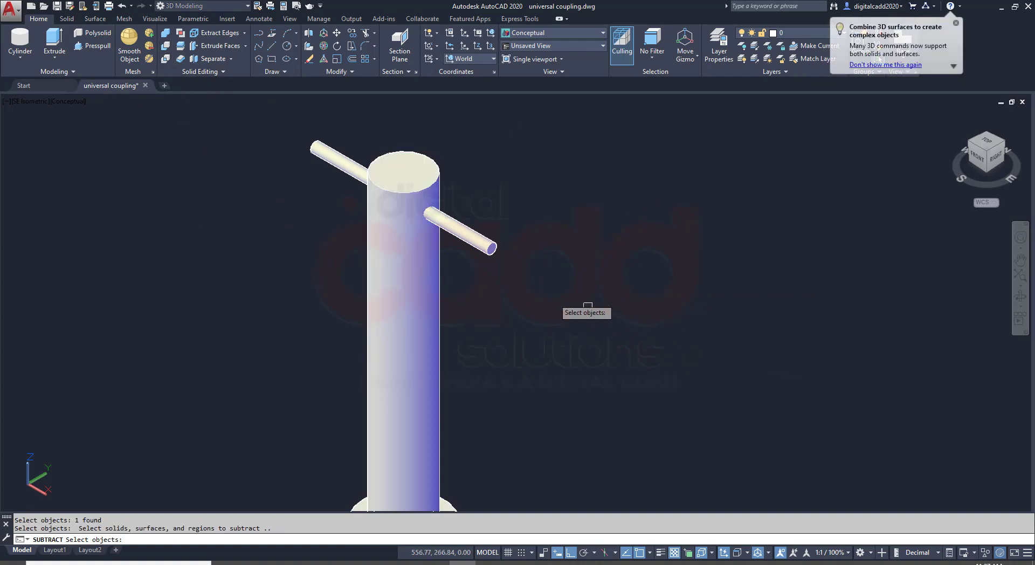
{"action": "left_click", "coordinate": [494, 254]}
{"action": "key", "text": "Return"}
{"action": "mouse_move", "coordinate": [517, 309]}
{"action": "middle_mouse_down", "text": "shift"}
{"action": "mouse_move", "coordinate": [439, 254]}
{"action": "mouse_move", "coordinate": [522, 304]}
{"action": "middle_mouse_up", "text": "shift"}
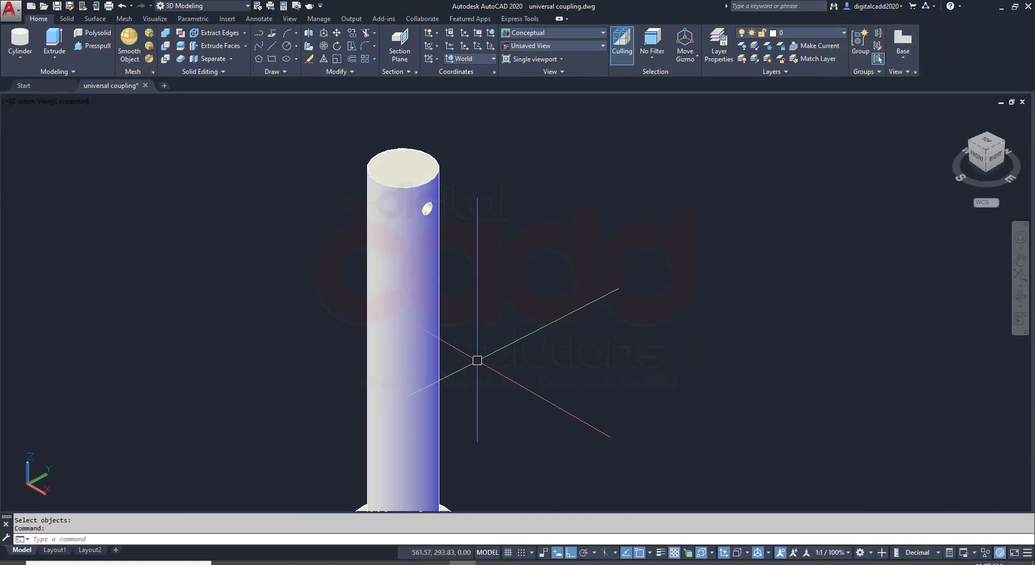
{"action": "scroll", "coordinate": [446, 342], "scroll_direction": "down", "scroll_amount": 4}
{"action": "key", "text": "ctrl+s"}
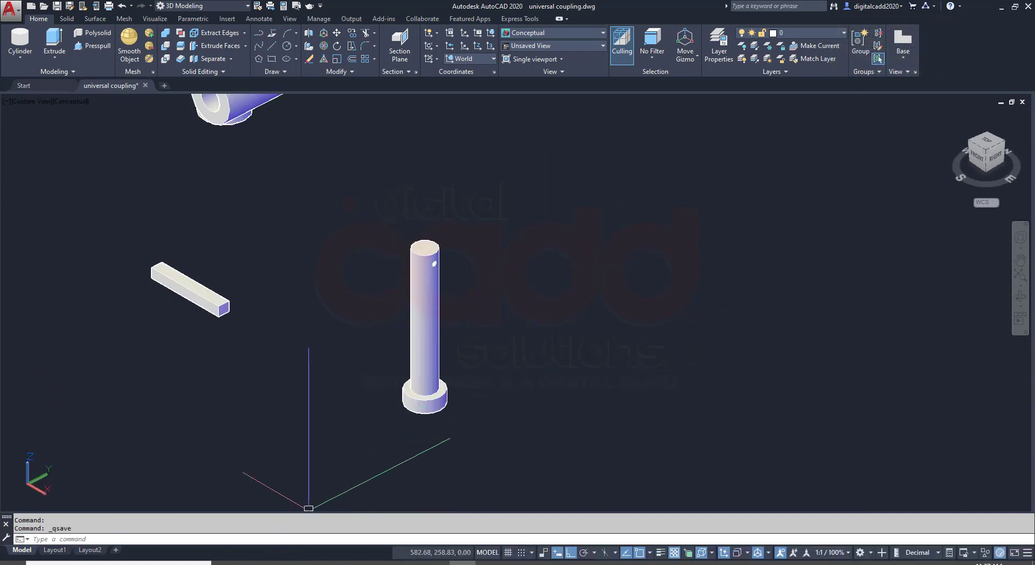
Check part 6 in the PDF drawing and draw a 25 mm diameter circle in the empty space beside the pin.
{"action": "key", "text": "alt+Tab"}
{"action": "scroll", "coordinate": [378, 360], "scroll_direction": "up", "scroll_amount": 3}
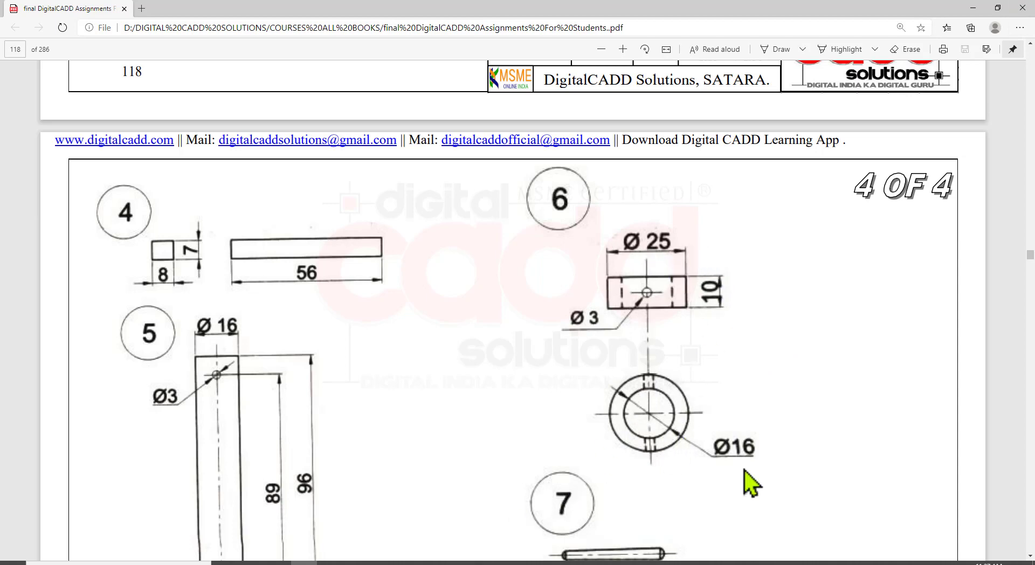
{"action": "key", "text": "alt+Tab"}
{"action": "middle_click_drag", "start_coordinate": [619, 409], "coordinate": [513, 340]}
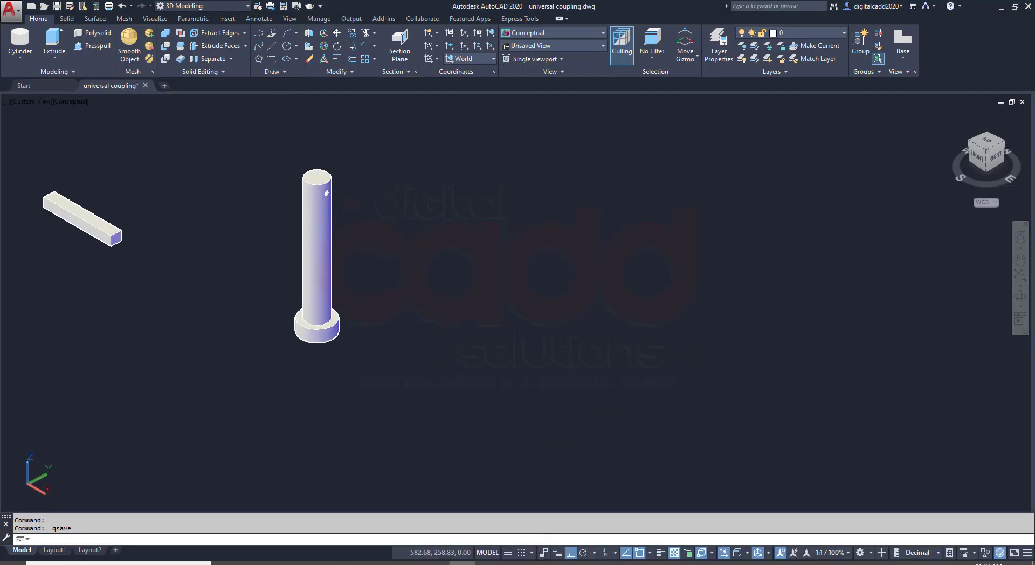
{"action": "type", "text": "c"}
{"action": "key", "text": "Return"}
{"action": "left_click", "coordinate": [554, 373]}
{"action": "type", "text": "d"}
{"action": "key", "text": "Return"}
{"action": "type", "text": "25"}
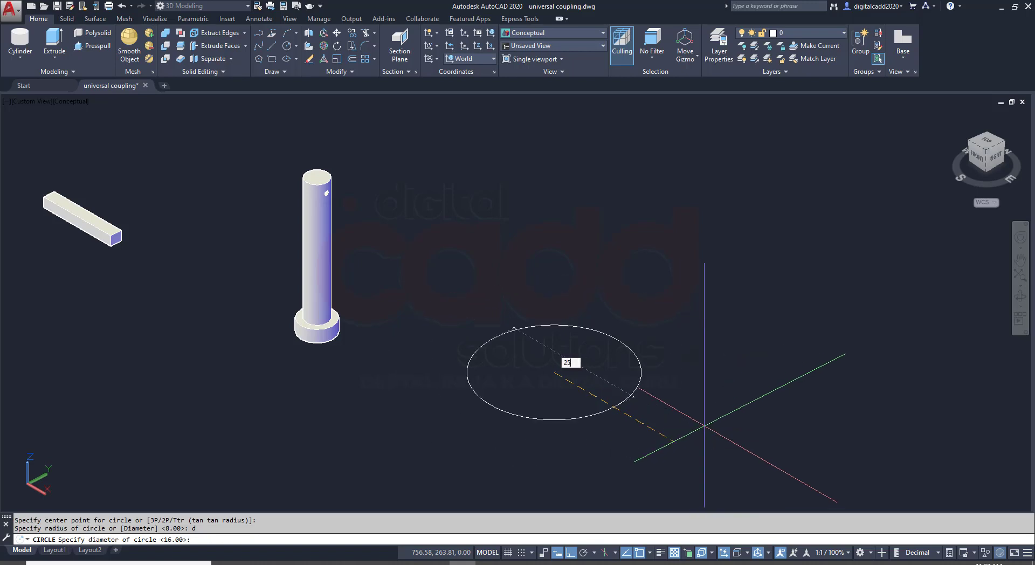
{"action": "key", "text": "Return"}
Draw a concentric 16 mm diameter circle inside the 25 mm circle.
{"action": "key", "text": "Return"}
{"action": "mouse_move", "coordinate": [683, 423]}
{"action": "middle_mouse_down"}
{"action": "mouse_move", "coordinate": [428, 334]}
{"action": "mouse_move", "coordinate": [401, 312]}
{"action": "middle_mouse_up"}
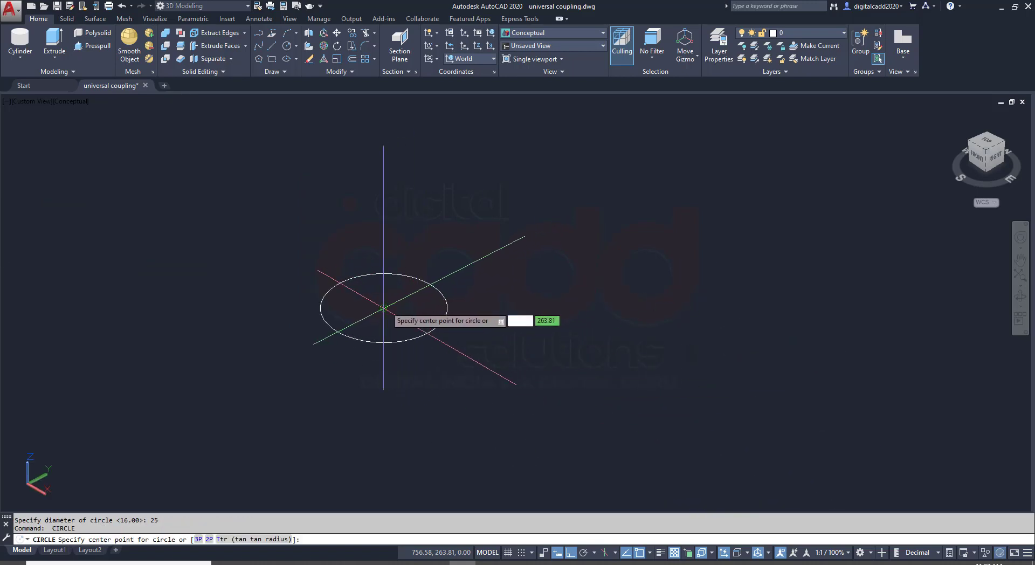
{"action": "left_click", "coordinate": [383, 308]}
{"action": "type", "text": "d"}
{"action": "key", "text": "Return"}
{"action": "type", "text": "1"}
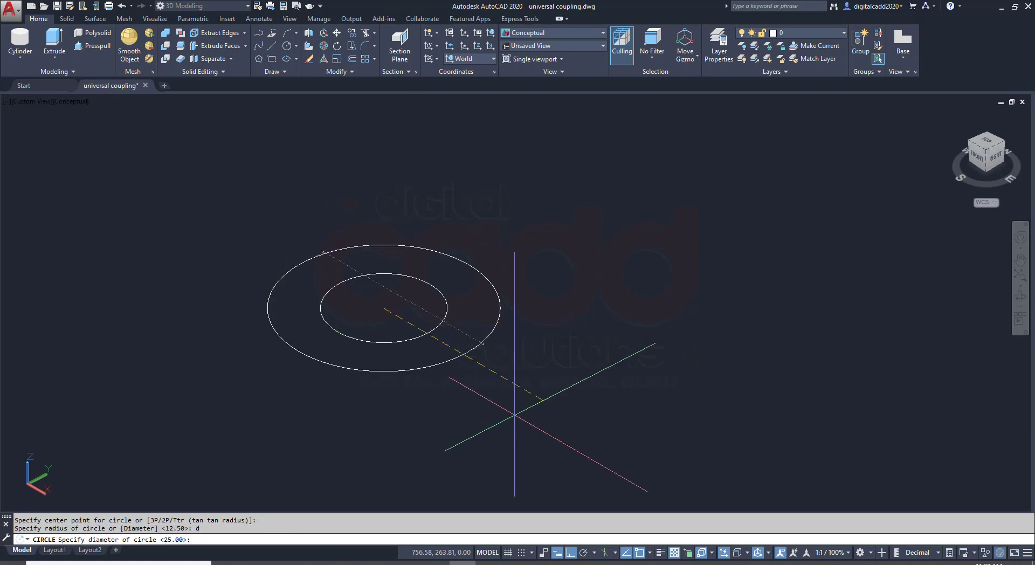
{"action": "type", "text": "6"}
{"action": "key", "text": "Return"}
Check the collar height in the PDF and presspull the area between the two circles upward by 10 mm.
{"action": "left_click", "coordinate": [98, 46]}
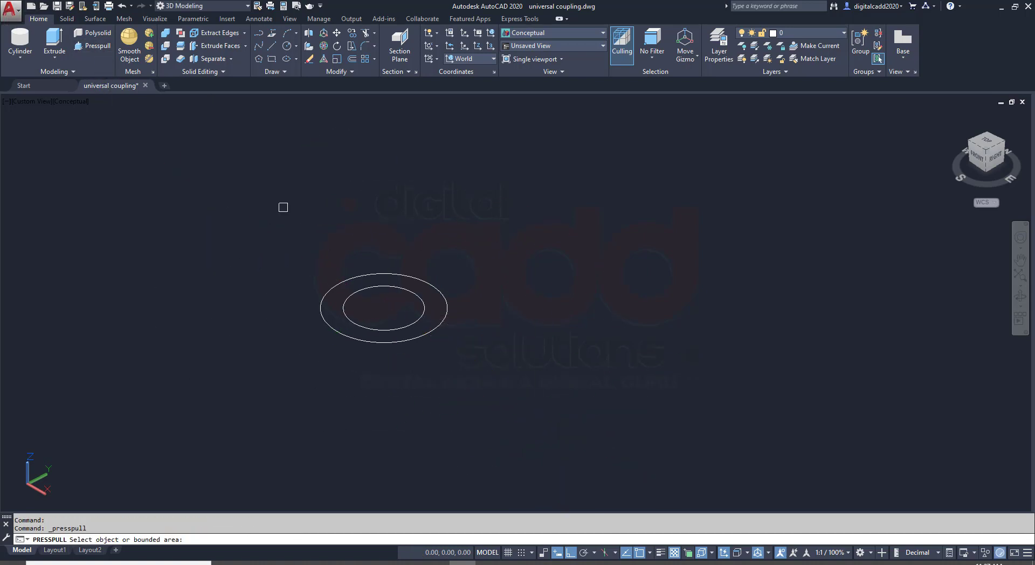
{"action": "left_click", "coordinate": [432, 309]}
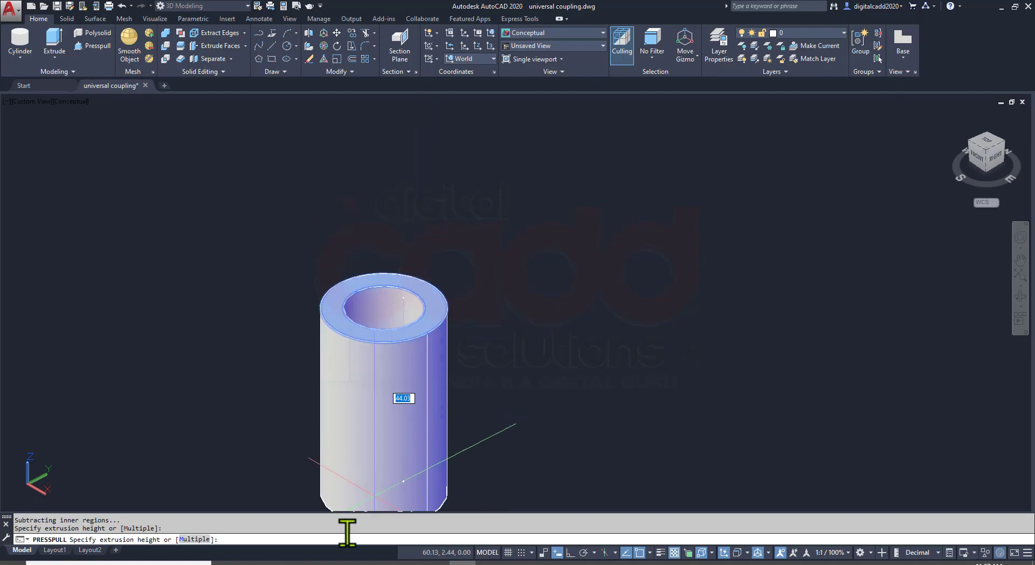
{"action": "left_click", "coordinate": [304, 564]}
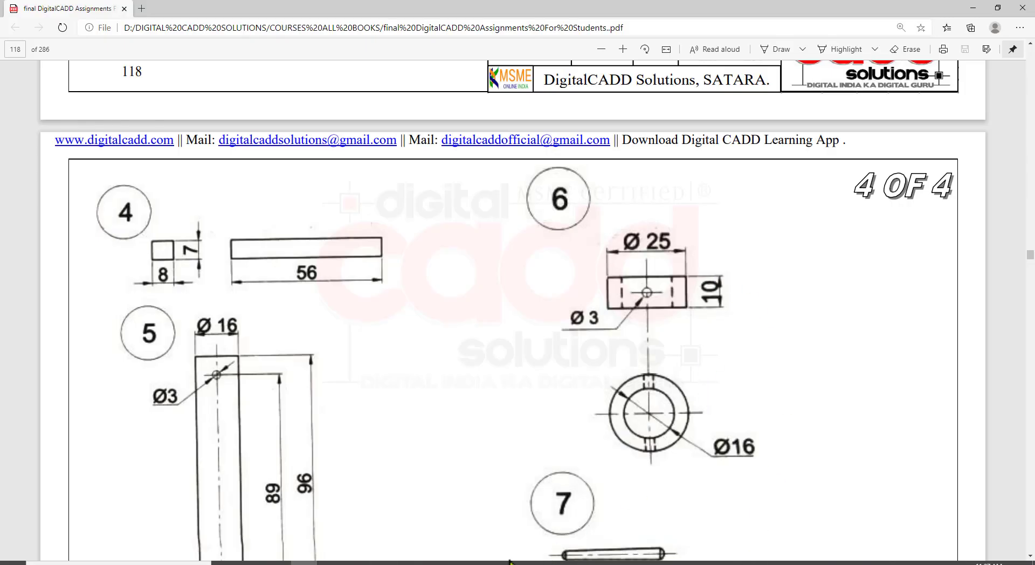
{"action": "key", "text": "alt+Tab"}
{"action": "type", "text": "10"}
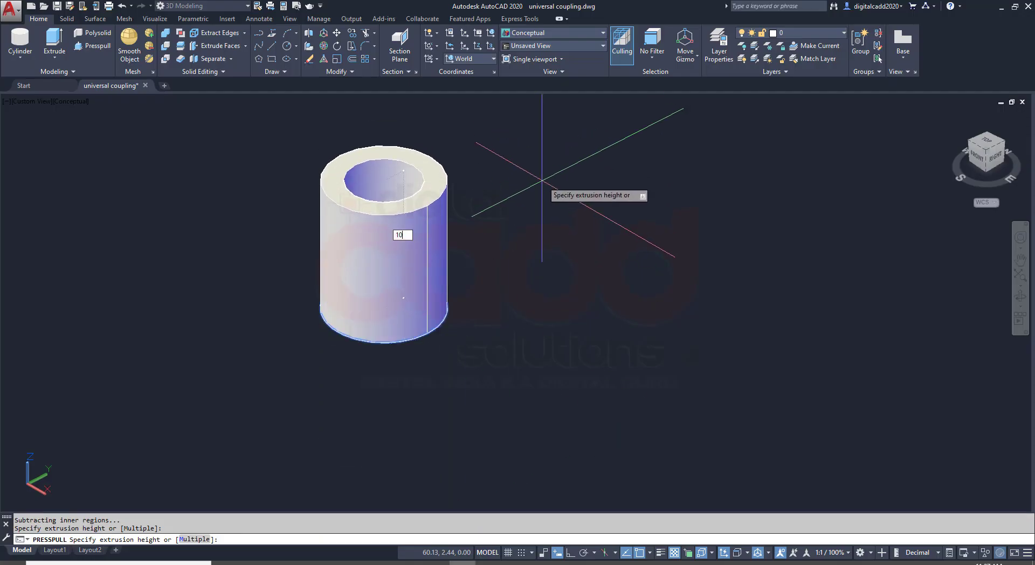
{"action": "key", "text": "Return"}
{"action": "key", "text": "Return"}
{"action": "scroll", "coordinate": [432, 283], "scroll_direction": "down", "scroll_amount": 5}
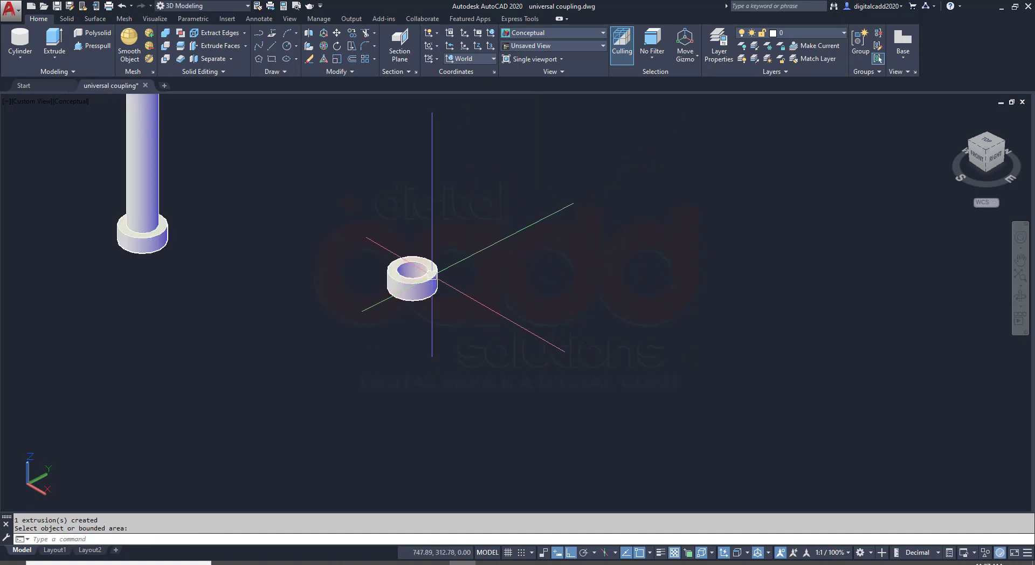
Create a vertical 3 mm diameter cylinder beside the collar, longer than the collar's diameter.
{"action": "scroll", "coordinate": [432, 281], "scroll_direction": "up", "scroll_amount": 2}
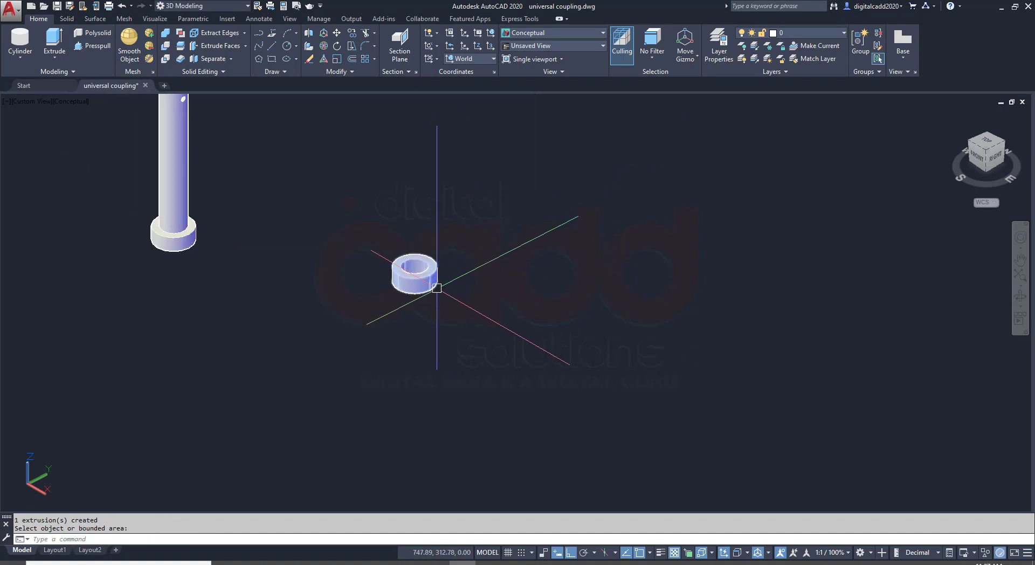
{"action": "left_click", "coordinate": [20, 45]}
{"action": "left_click", "coordinate": [678, 367]}
{"action": "type", "text": "d"}
{"action": "key", "text": "Return"}
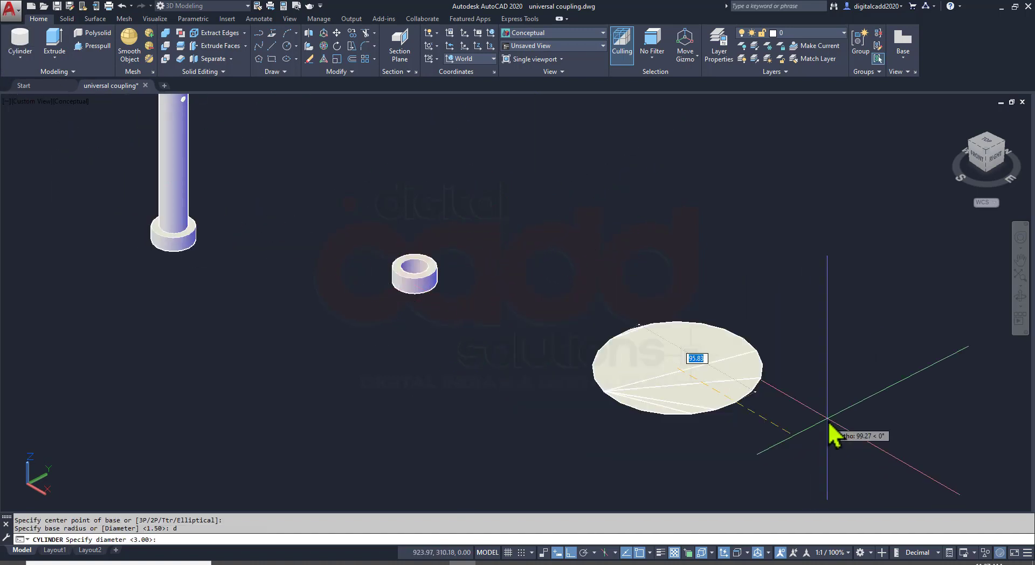
{"action": "type", "text": "3"}
{"action": "key", "text": "Return"}
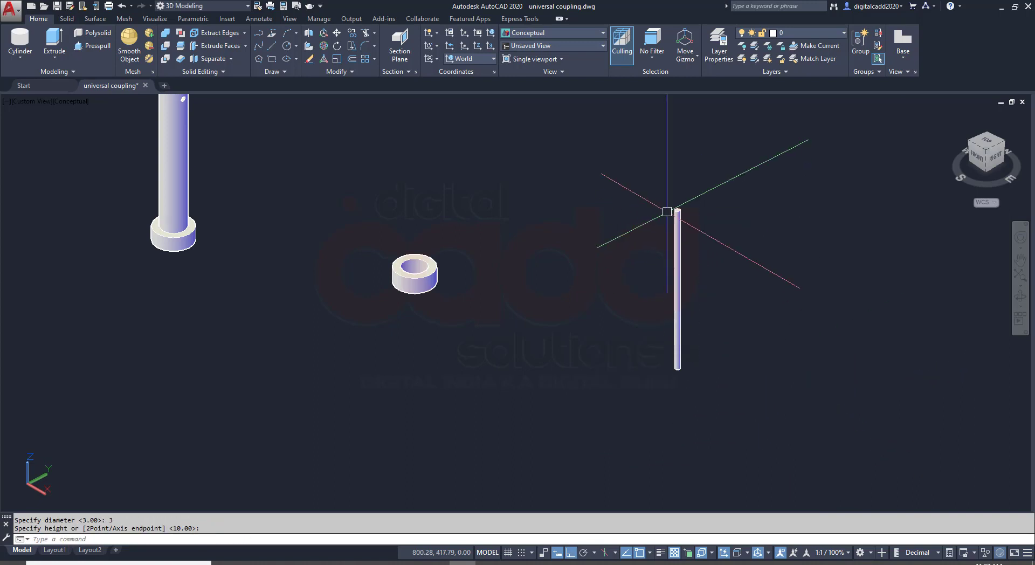
Rotate the new 3 mm cylinder in 3D about the Y axis through its midpoint so it lies along the X direction.
{"action": "middle_click_drag", "start_coordinate": [715, 292], "coordinate": [539, 269]}
{"action": "left_click", "coordinate": [503, 222]}
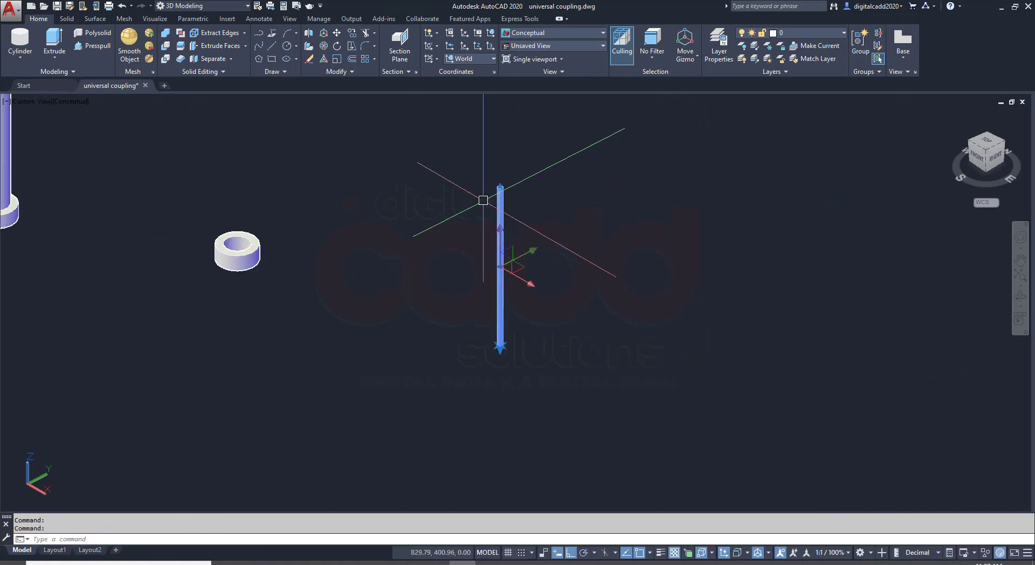
{"action": "left_click", "coordinate": [324, 46]}
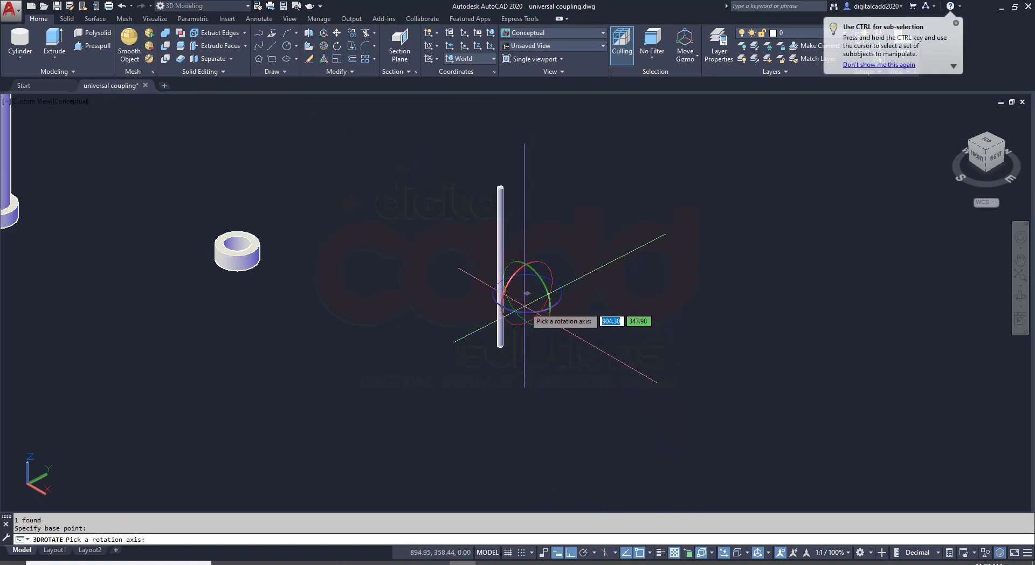
{"action": "key", "text": "Escape"}
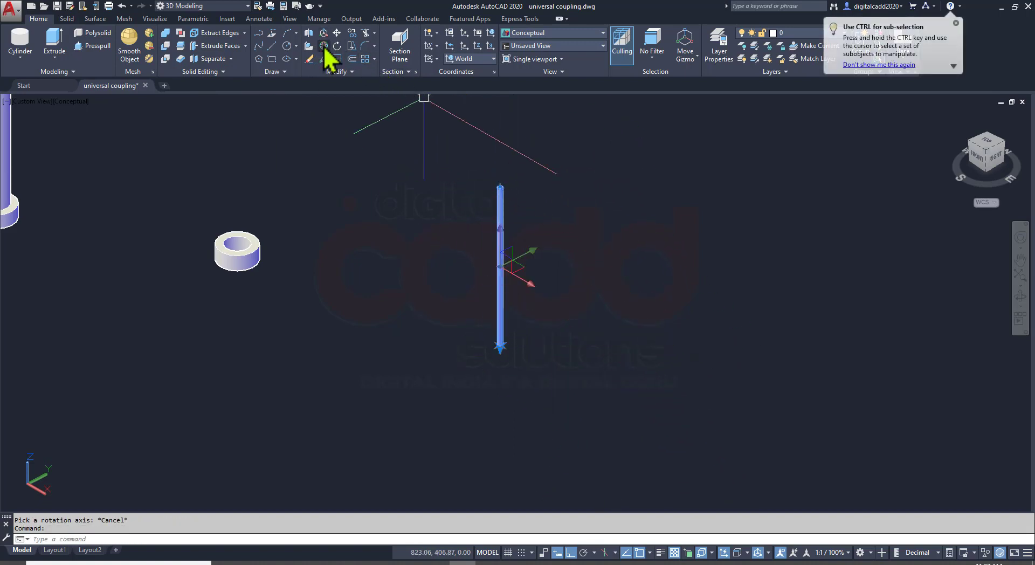
{"action": "left_click", "coordinate": [324, 46]}
{"action": "left_click", "coordinate": [500, 267]}
{"action": "left_click", "coordinate": [515, 281]}
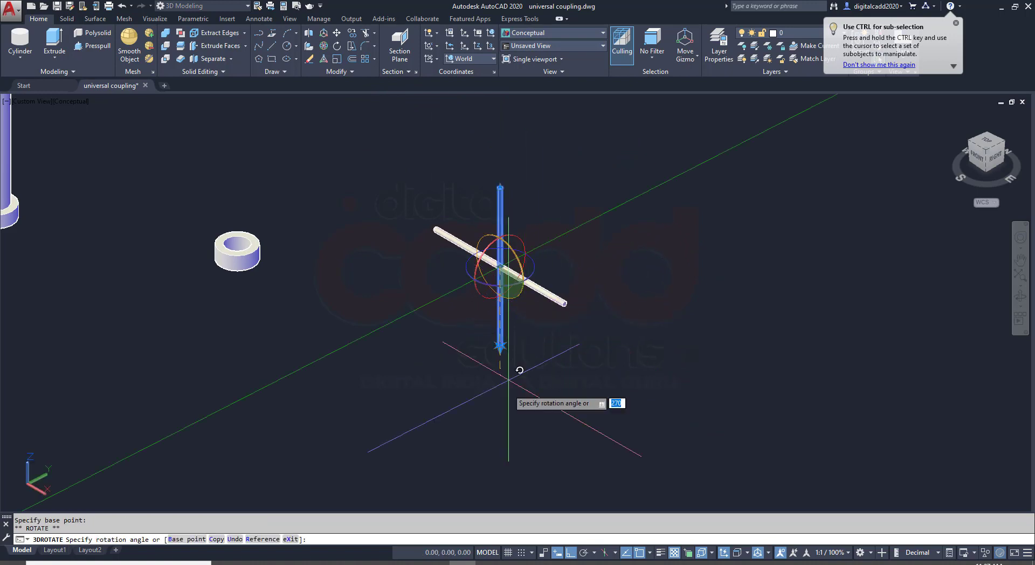
{"action": "left_click", "coordinate": [519, 370]}
Move the 3 mm cylinder from its midpoint to the centre of the collar's top face.
{"action": "type", "text": "M"}
{"action": "key", "text": "Return"}
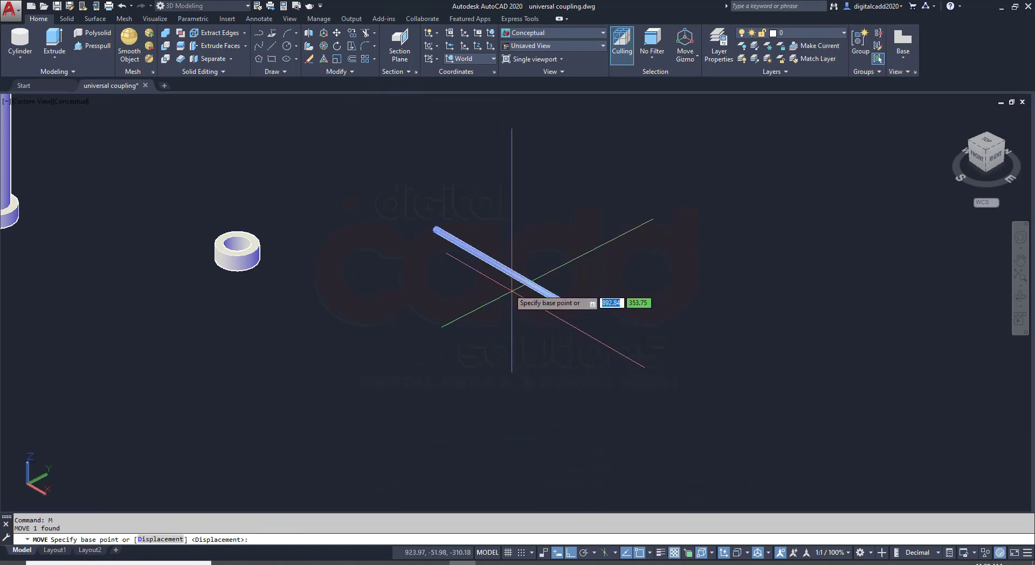
{"action": "scroll", "coordinate": [512, 292], "scroll_direction": "up", "scroll_amount": 3}
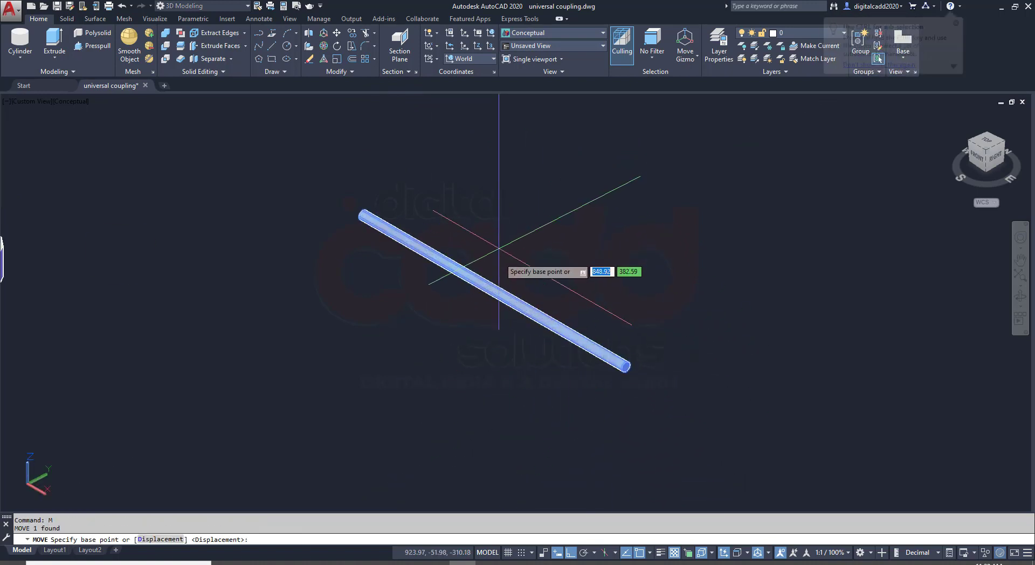
{"action": "left_click", "coordinate": [494, 291]}
{"action": "scroll", "coordinate": [605, 340], "scroll_direction": "down", "scroll_amount": 4}
{"action": "scroll", "coordinate": [475, 318], "scroll_direction": "up", "scroll_amount": 5}
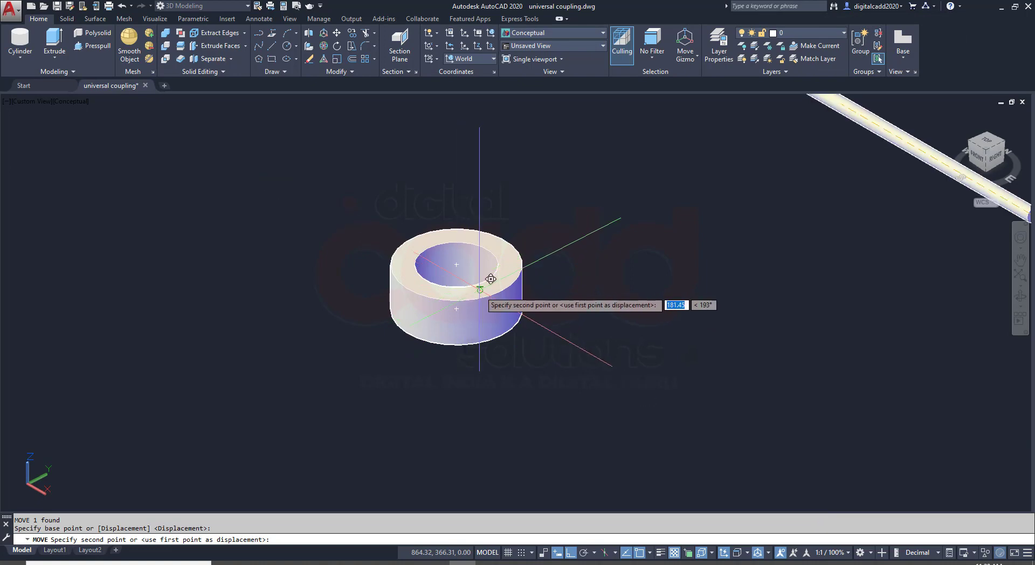
{"action": "scroll", "coordinate": [461, 248], "scroll_direction": "up", "scroll_amount": 4}
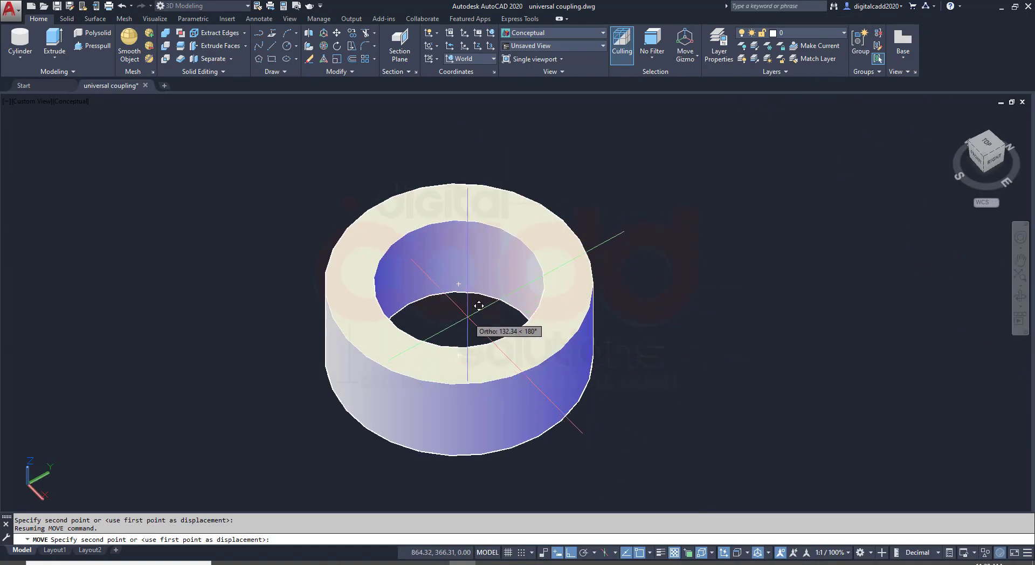
{"action": "left_click", "coordinate": [524, 353]}
{"action": "middle_click_drag", "start_coordinate": [486, 325], "coordinate": [492, 268], "text": "shift"}
{"action": "middle_click_drag", "start_coordinate": [607, 378], "coordinate": [474, 310]}
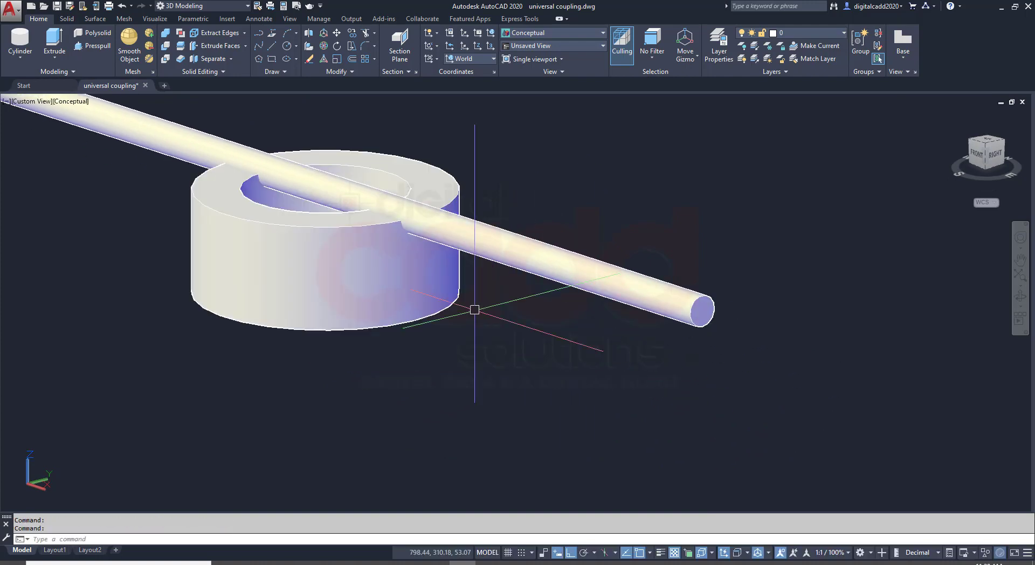
Check the collar's cross-hole position in the PDF drawing and move the 3 mm cylinder straight down by 5 mm.
{"action": "key", "text": "alt+Tab"}
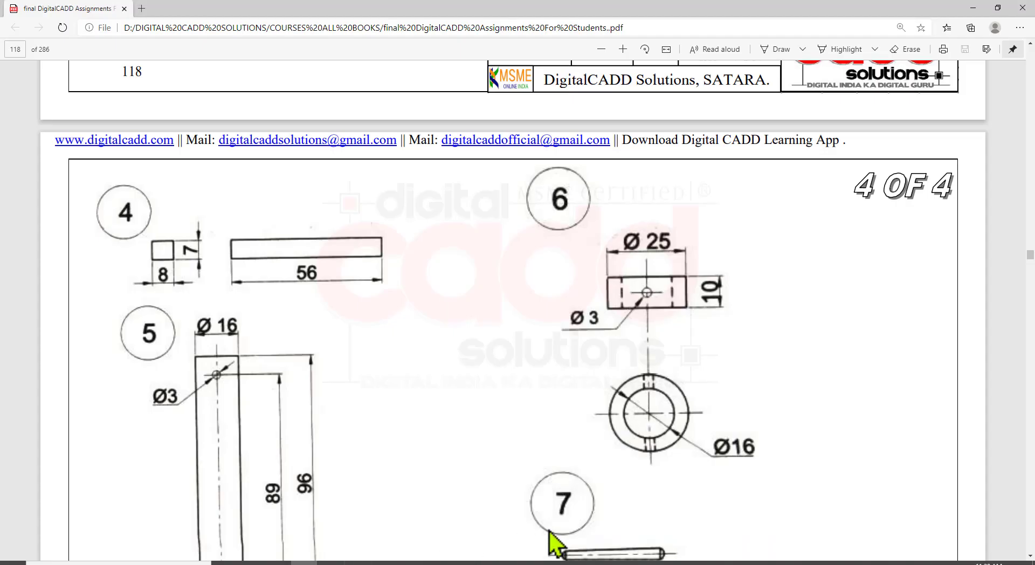
{"action": "scroll", "coordinate": [695, 415], "scroll_direction": "down", "scroll_amount": 2}
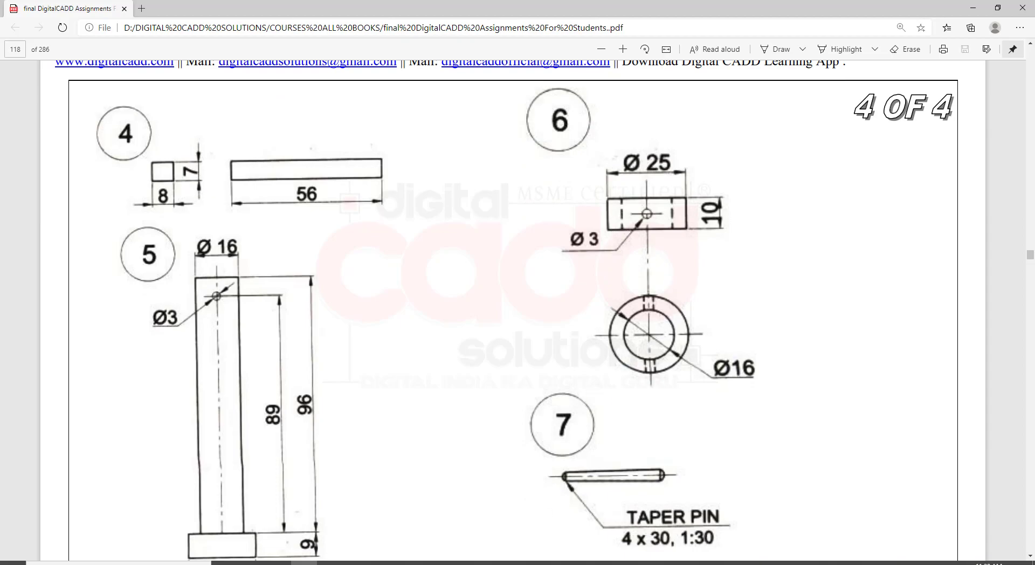
{"action": "key", "text": "alt+Tab"}
{"action": "left_click", "coordinate": [603, 280]}
{"action": "type", "text": "m"}
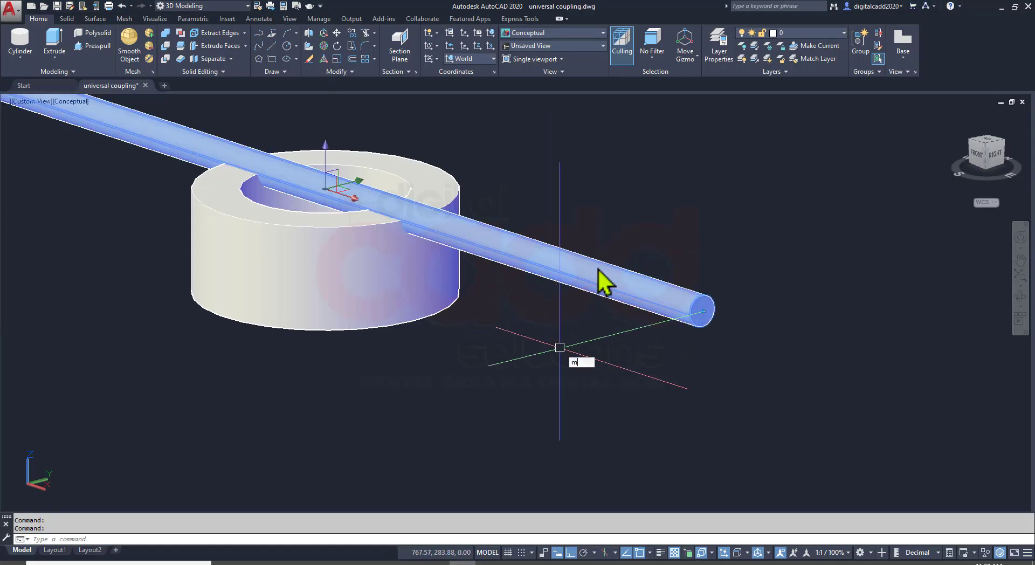
{"action": "key", "text": "Return"}
{"action": "left_click", "coordinate": [625, 170]}
{"action": "type", "text": "5"}
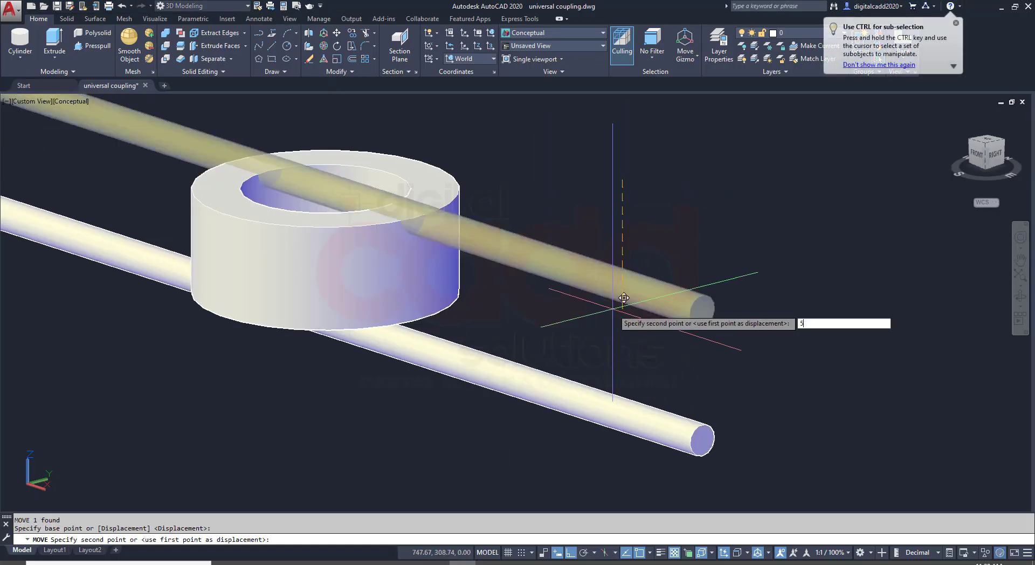
{"action": "key", "text": "Return"}
Subtract the 3 mm cylinder from the collar to cut the cross hole through both walls.
{"action": "middle_click_drag", "start_coordinate": [609, 363], "coordinate": [587, 373], "text": "shift"}
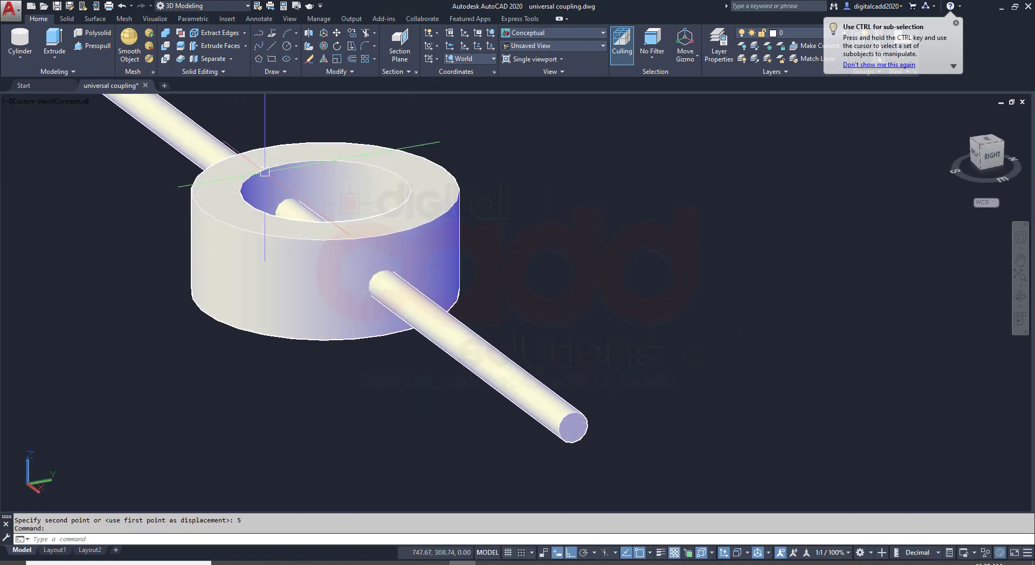
{"action": "left_click", "coordinate": [167, 46]}
{"action": "left_click", "coordinate": [411, 208]}
{"action": "key", "text": "Return"}
{"action": "left_click", "coordinate": [531, 390]}
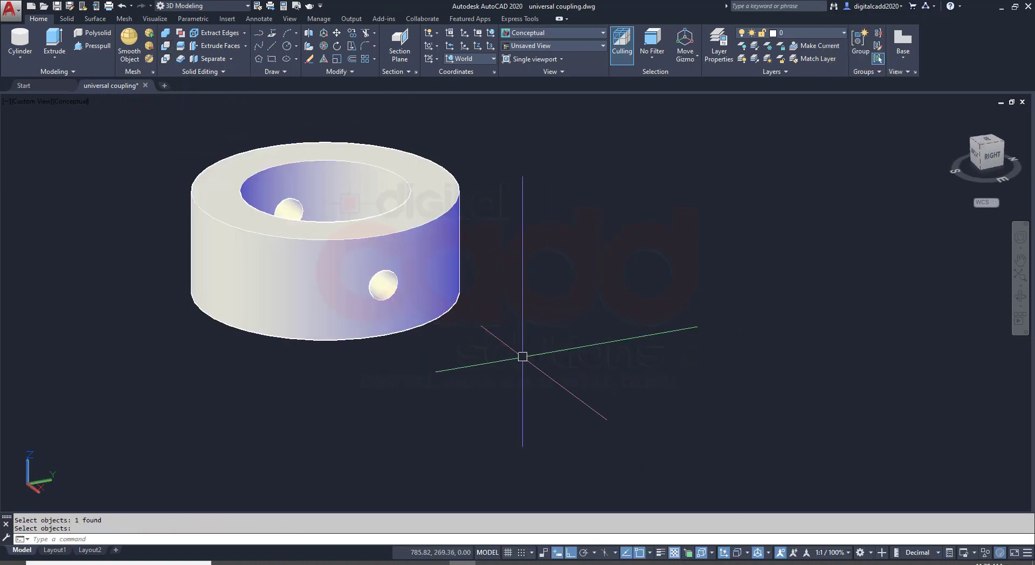
{"action": "key", "text": "Return"}
{"action": "middle_click_drag", "start_coordinate": [432, 362], "coordinate": [474, 399], "text": "shift"}
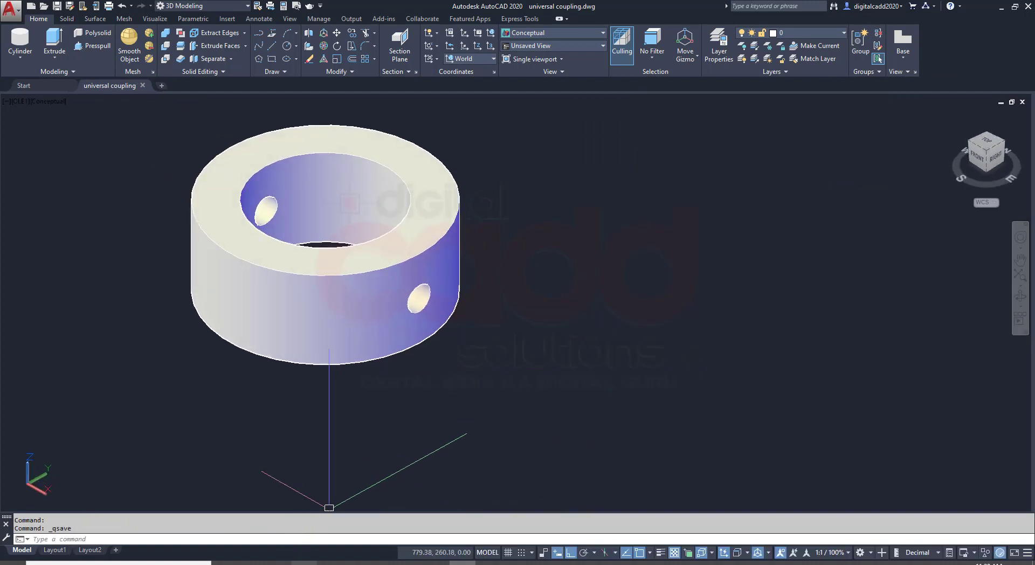
Examine the taper pin (part 7) in the PDF drawing for its diameter, length, taper ratio and rounded ends.
{"action": "key", "text": "alt+Tab"}
{"action": "scroll", "coordinate": [618, 461], "scroll_direction": "down", "scroll_amount": 3}
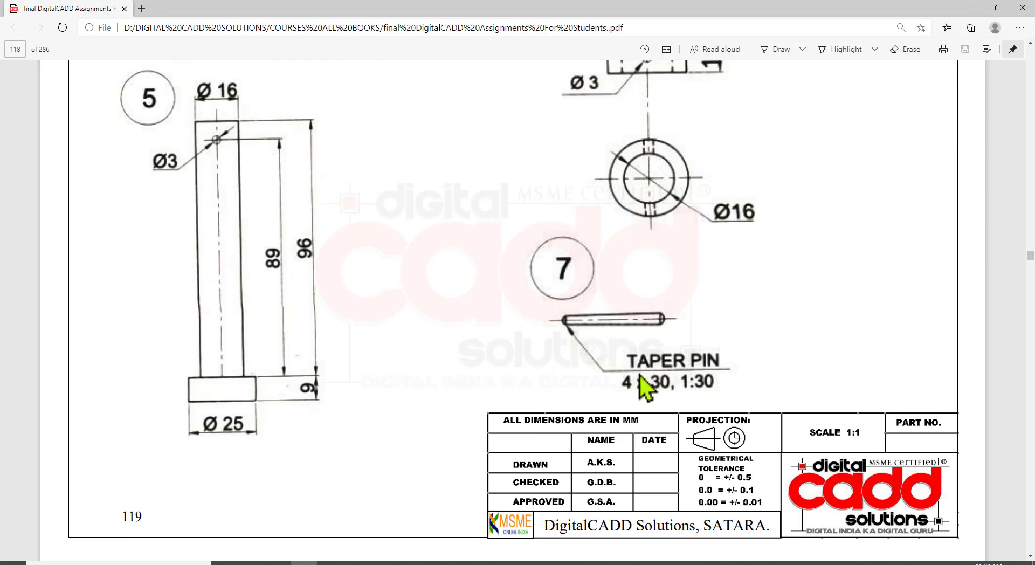
{"action": "mouse_move", "coordinate": [498, 214]}
{"action": "left_mouse_down"}
{"action": "mouse_move", "coordinate": [762, 431]}
{"action": "mouse_move", "coordinate": [753, 406]}
{"action": "left_mouse_up"}
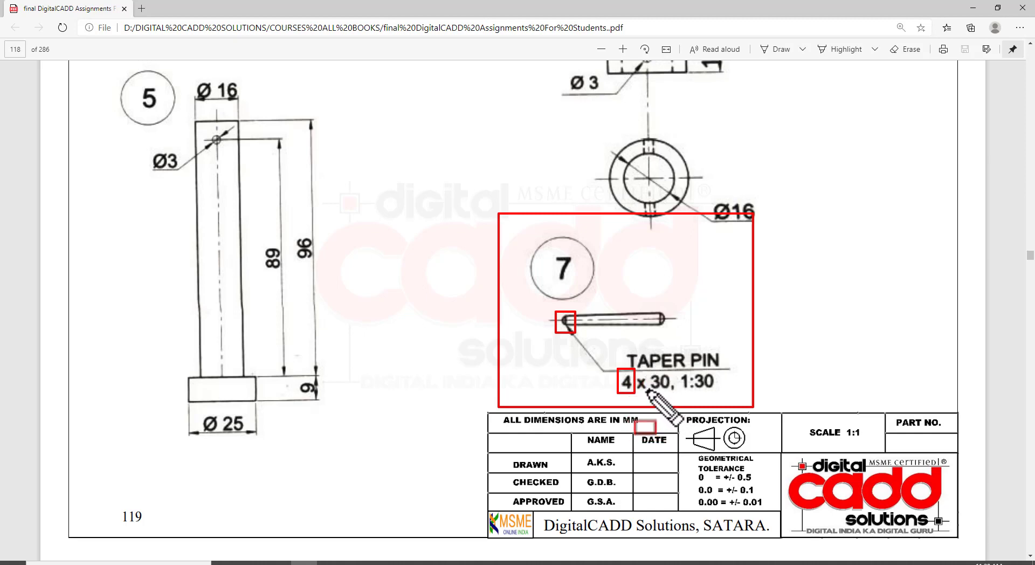
{"action": "left_click_drag", "start_coordinate": [563, 318], "coordinate": [665, 317]}
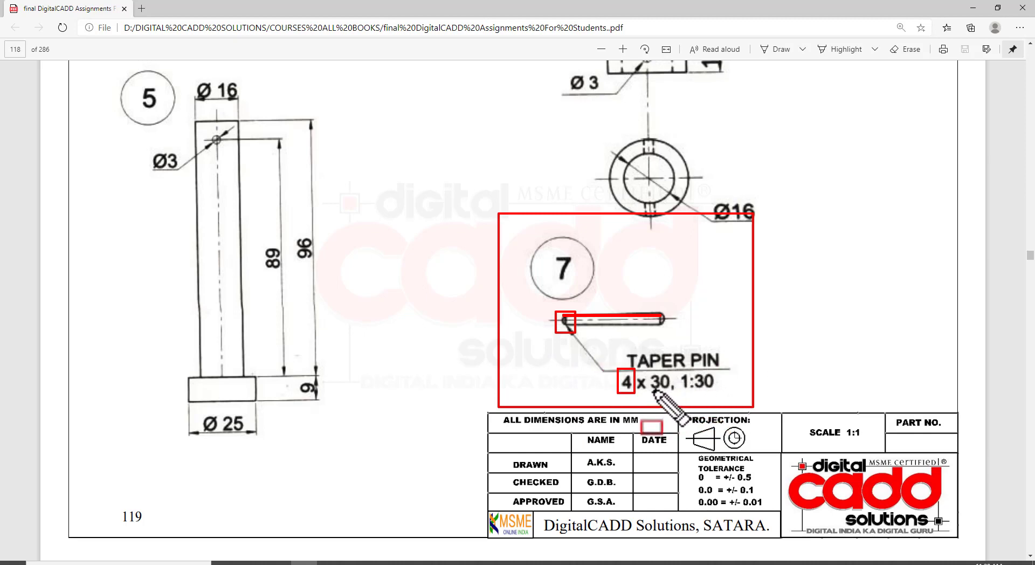
{"action": "left_click_drag", "start_coordinate": [547, 302], "coordinate": [570, 330]}
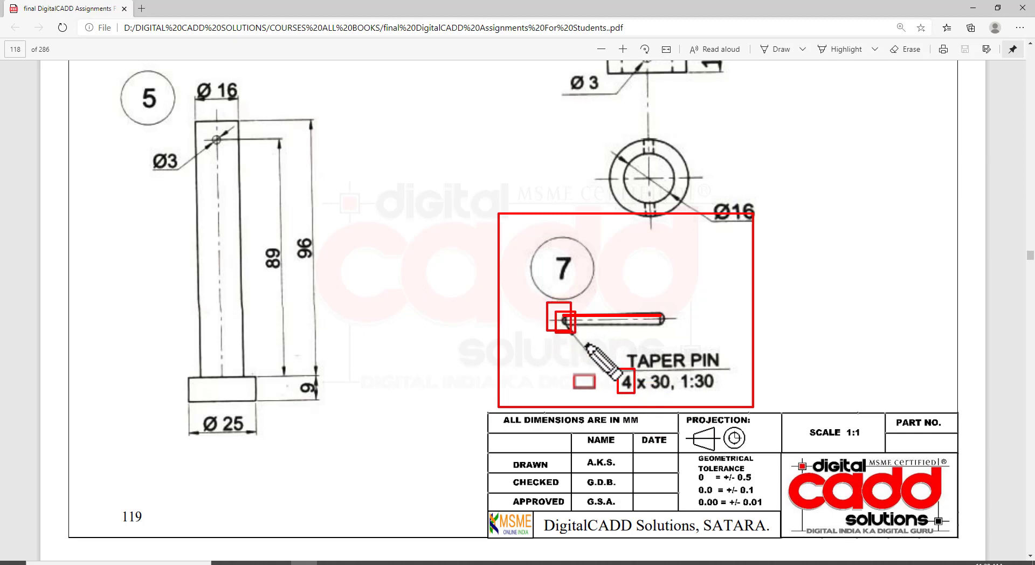
{"action": "left_click_drag", "start_coordinate": [645, 297], "coordinate": [688, 338]}
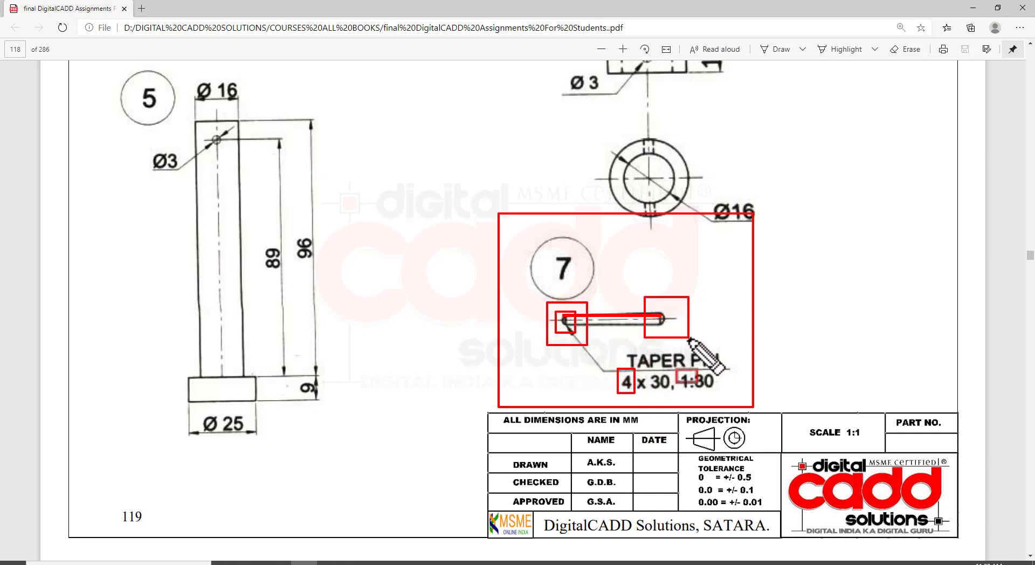
{"action": "key", "text": "Escape"}
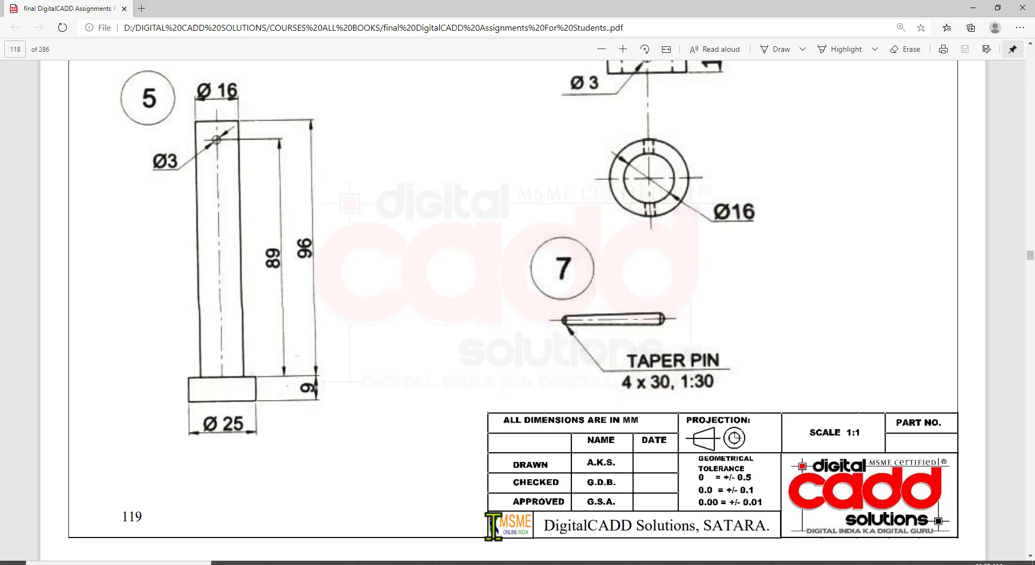
{"action": "left_click", "coordinate": [485, 564]}
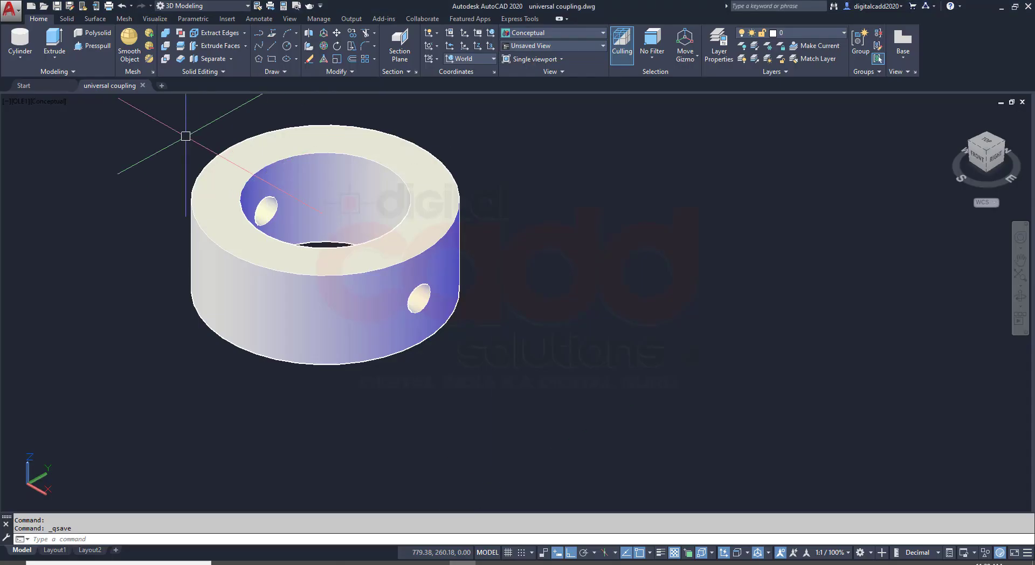
Switch to the Front view and draw a 30 mm horizontal line below the collar as the taper pin's axis.
{"action": "left_click", "coordinate": [22, 101]}
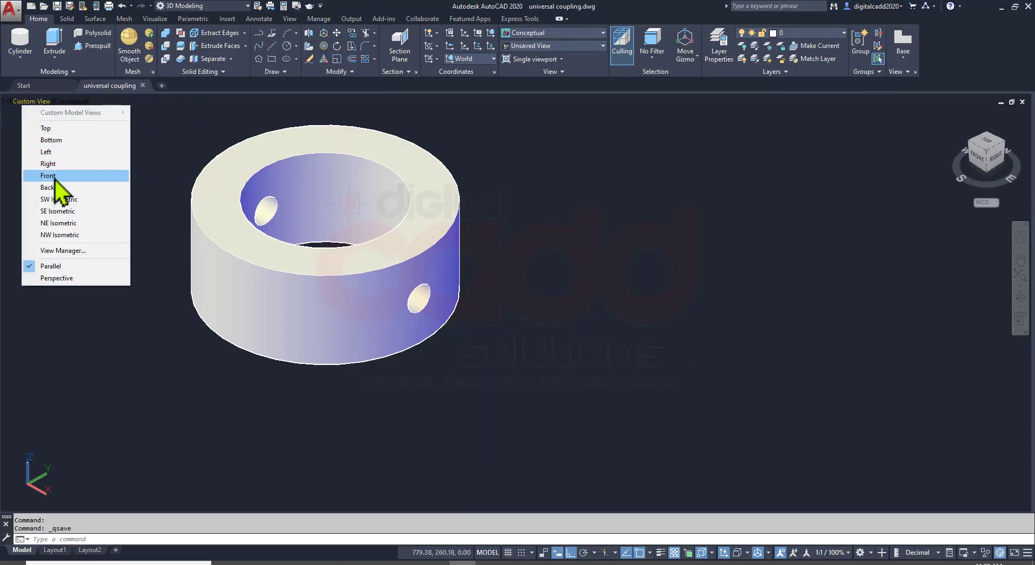
{"action": "left_click", "coordinate": [56, 176]}
{"action": "middle_click_drag", "start_coordinate": [785, 410], "coordinate": [460, 400]}
{"action": "scroll", "coordinate": [474, 389], "scroll_direction": "up", "scroll_amount": 4}
{"action": "type", "text": "l"}
{"action": "key", "text": "Return"}
{"action": "left_click", "coordinate": [457, 401]}
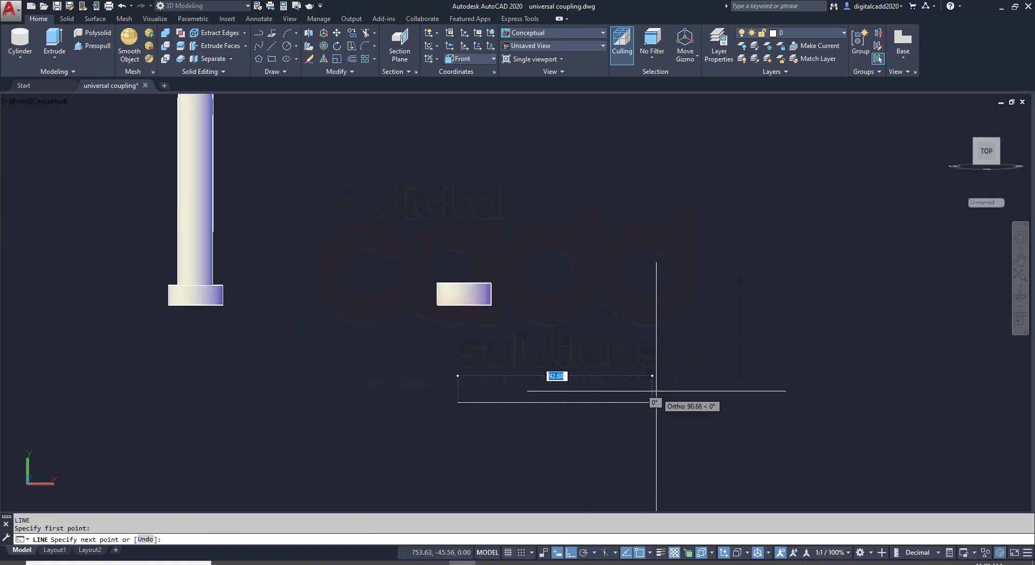
{"action": "key", "text": "Return"}
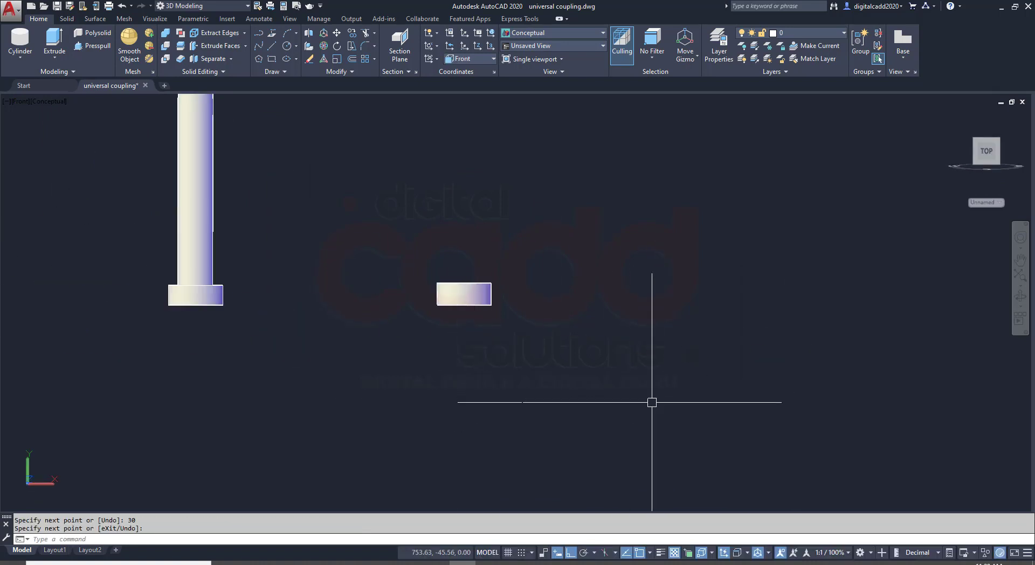
Draw a 4 mm diameter circle centred on the left endpoint of the 30 mm line.
{"action": "type", "text": "c"}
{"action": "key", "text": "Return"}
{"action": "scroll", "coordinate": [458, 405], "scroll_direction": "up", "scroll_amount": 4}
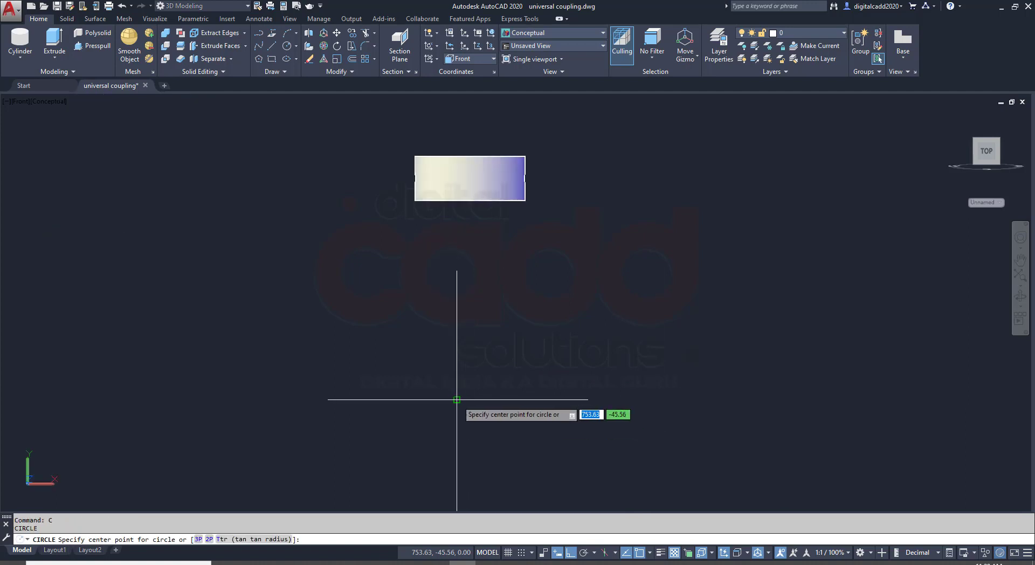
{"action": "left_click", "coordinate": [457, 400]}
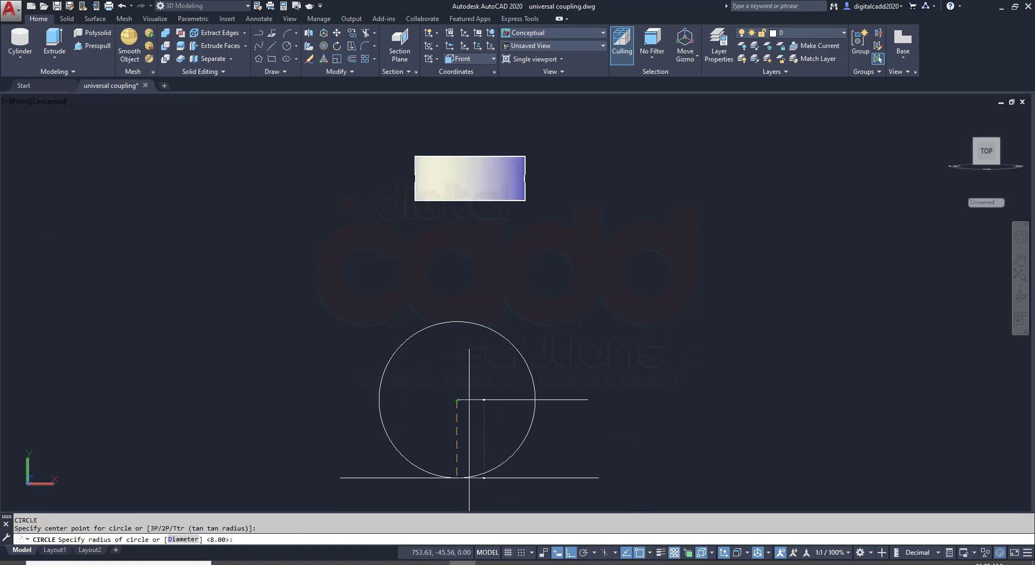
{"action": "type", "text": "d"}
{"action": "key", "text": "Return"}
{"action": "type", "text": "4"}
{"action": "key", "text": "Return"}
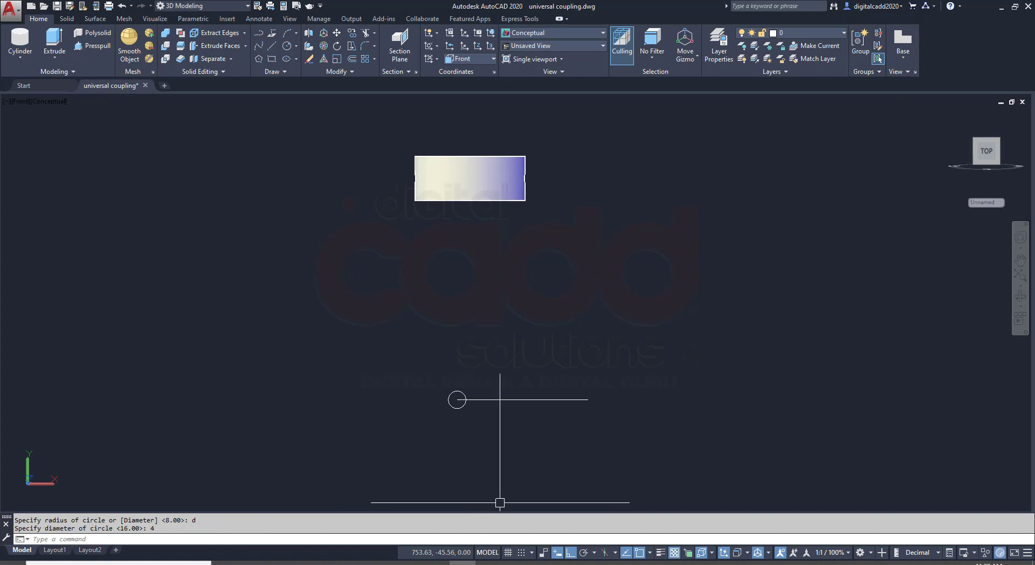
Draw a 5 mm diameter circle centred on the right endpoint of the 30 mm line.
{"action": "scroll", "coordinate": [561, 438], "scroll_direction": "up", "scroll_amount": 3}
{"action": "key", "text": "Return"}
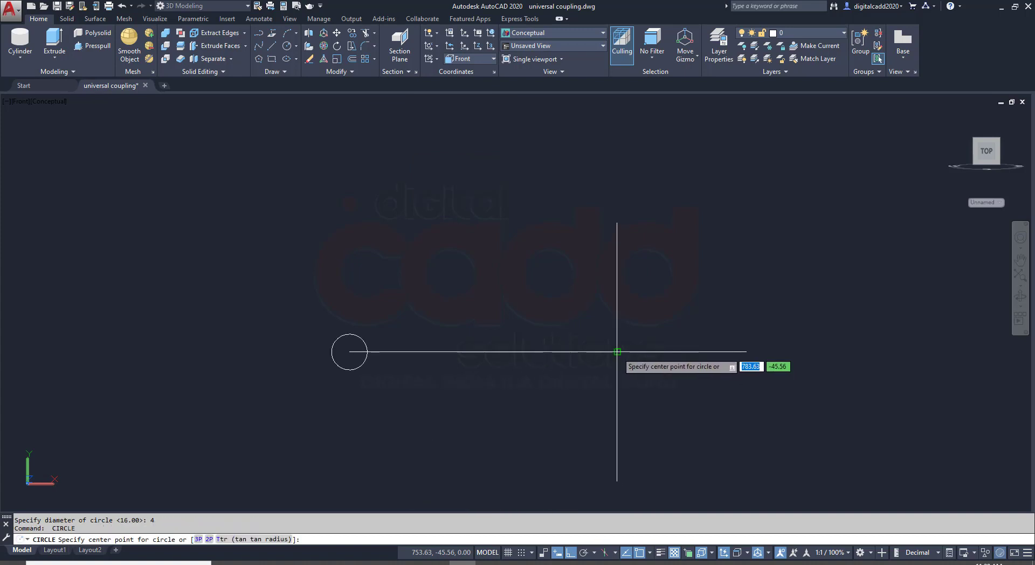
{"action": "left_click", "coordinate": [622, 353]}
{"action": "type", "text": "d"}
{"action": "key", "text": "Return"}
{"action": "type", "text": "5"}
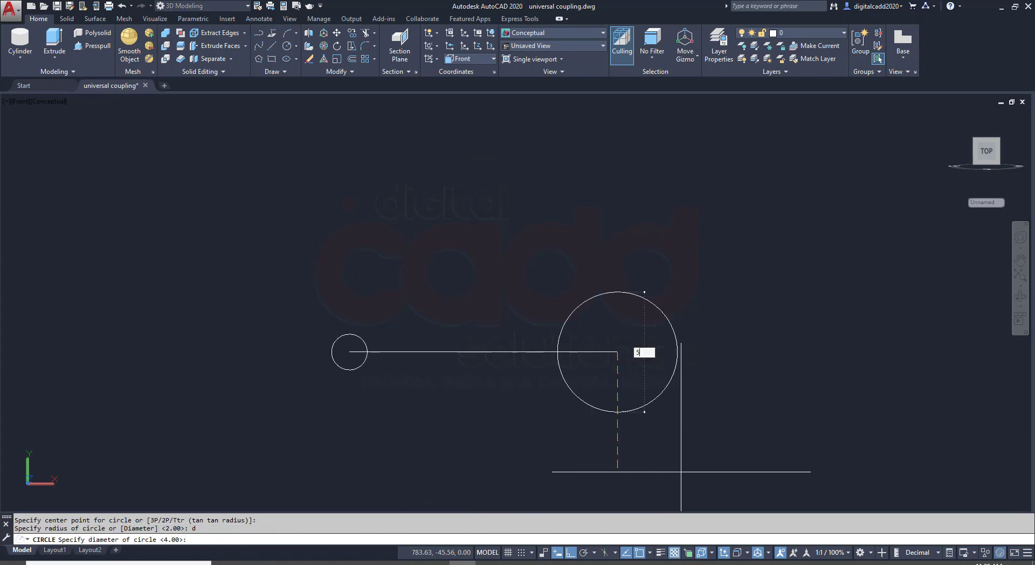
{"action": "key", "text": "Return"}
Draw a line tangent to the upper sides of the 4 mm and 5 mm circles.
{"action": "scroll", "coordinate": [533, 376], "scroll_direction": "up", "scroll_amount": 2}
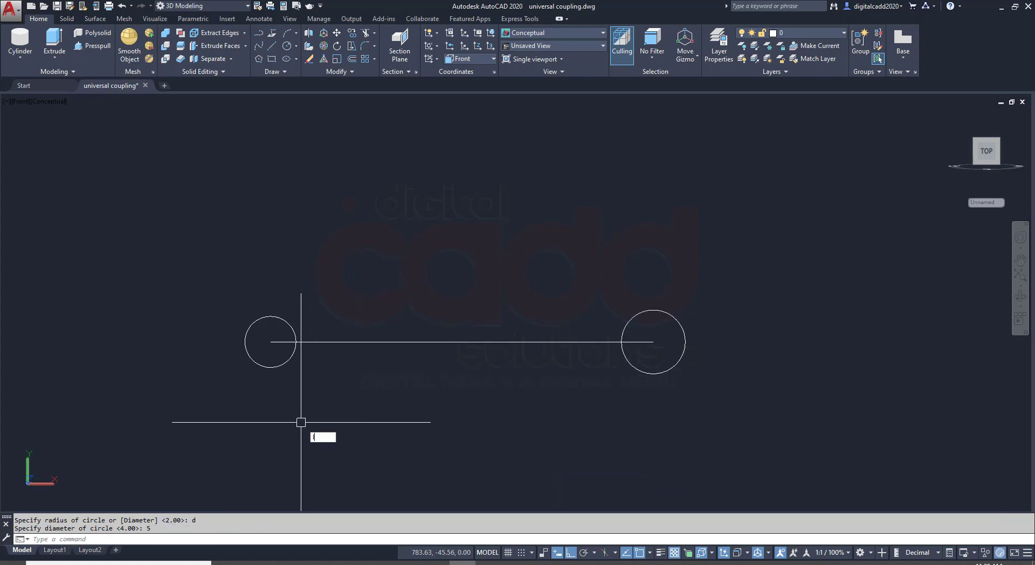
{"action": "type", "text": "l"}
{"action": "key", "text": "Return"}
{"action": "type", "text": "t"}
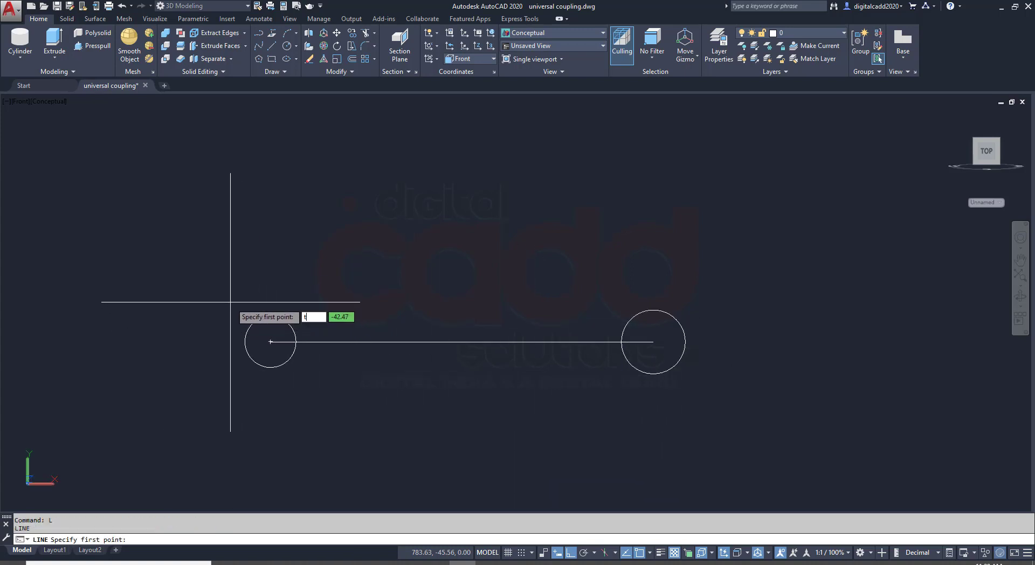
{"action": "type", "text": "an"}
{"action": "key", "text": "Return"}
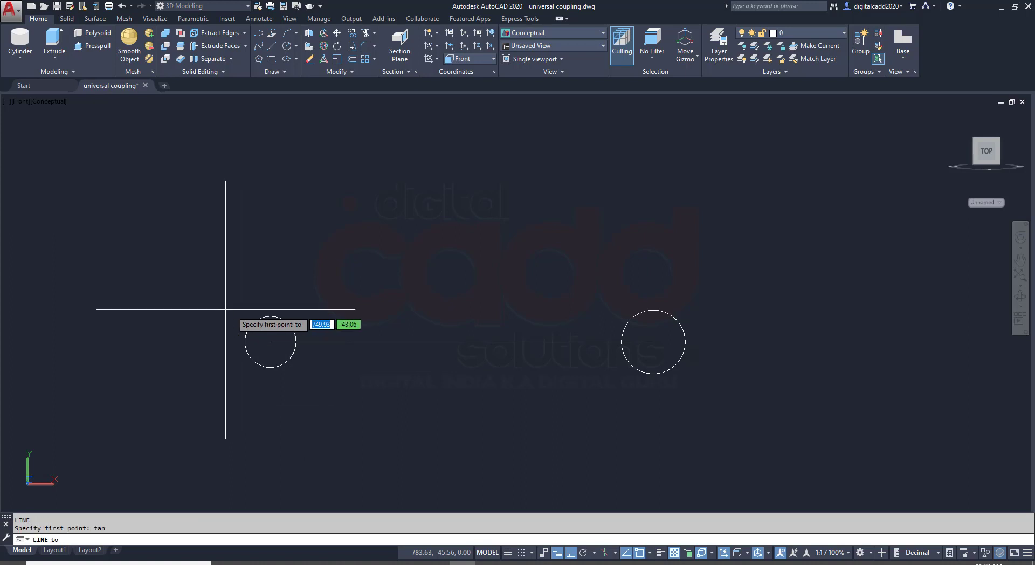
{"action": "left_click", "coordinate": [266, 313]}
{"action": "type", "text": "ta"}
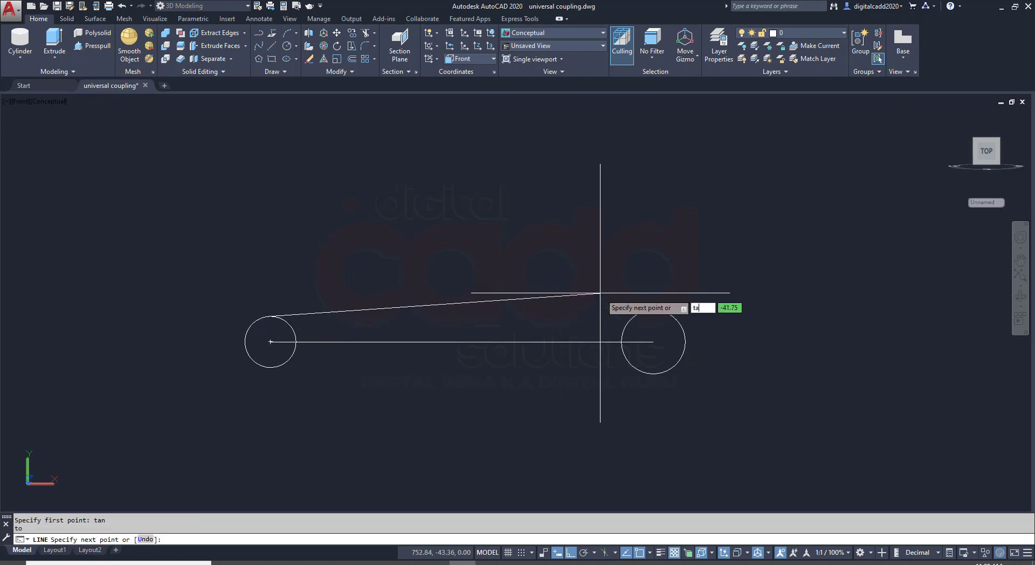
{"action": "type", "text": "n"}
{"action": "key", "text": "Return"}
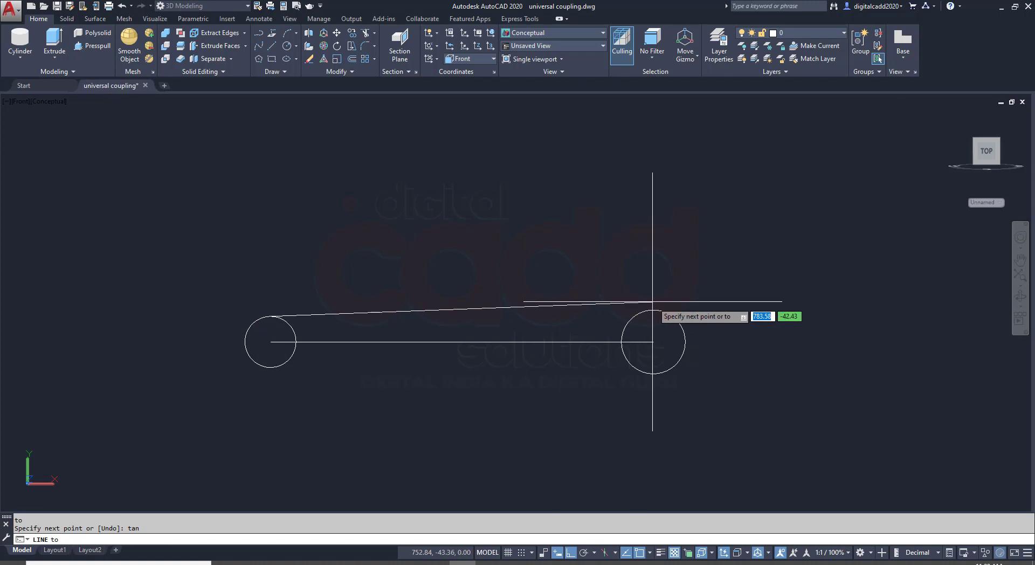
{"action": "left_click", "coordinate": [653, 303]}
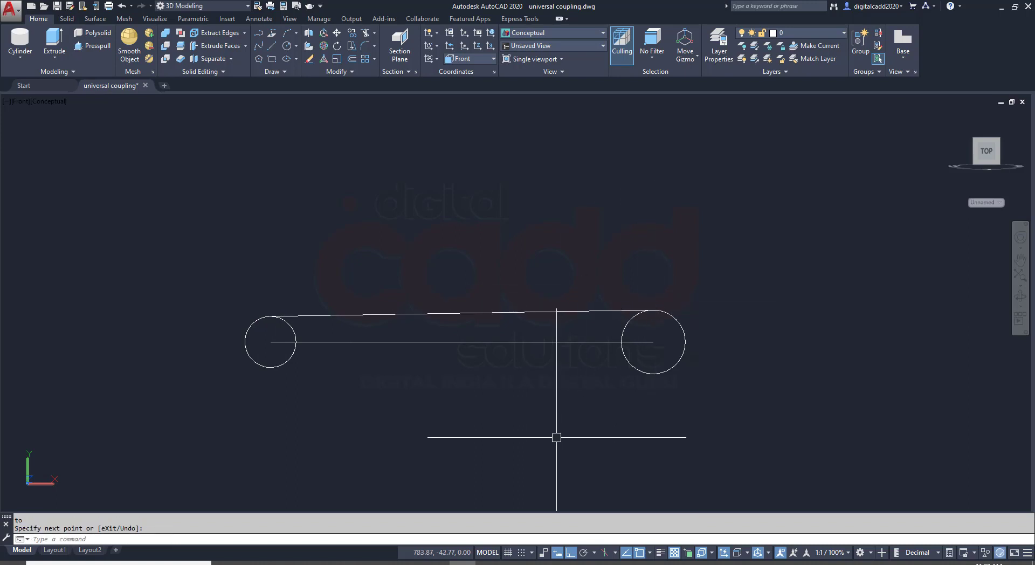
Extend the axis line to the outer edge of both circles and trim the circles to leave the pin's closed upper half-profile.
{"action": "type", "text": "e"}
{"action": "key", "text": "Return"}
{"action": "key", "text": "Return"}
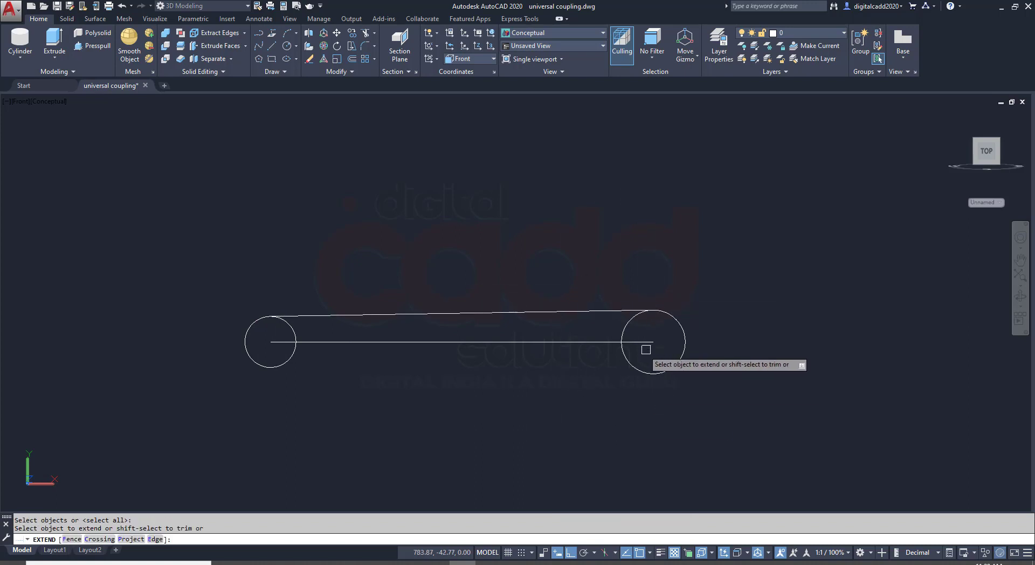
{"action": "left_click", "coordinate": [282, 341]}
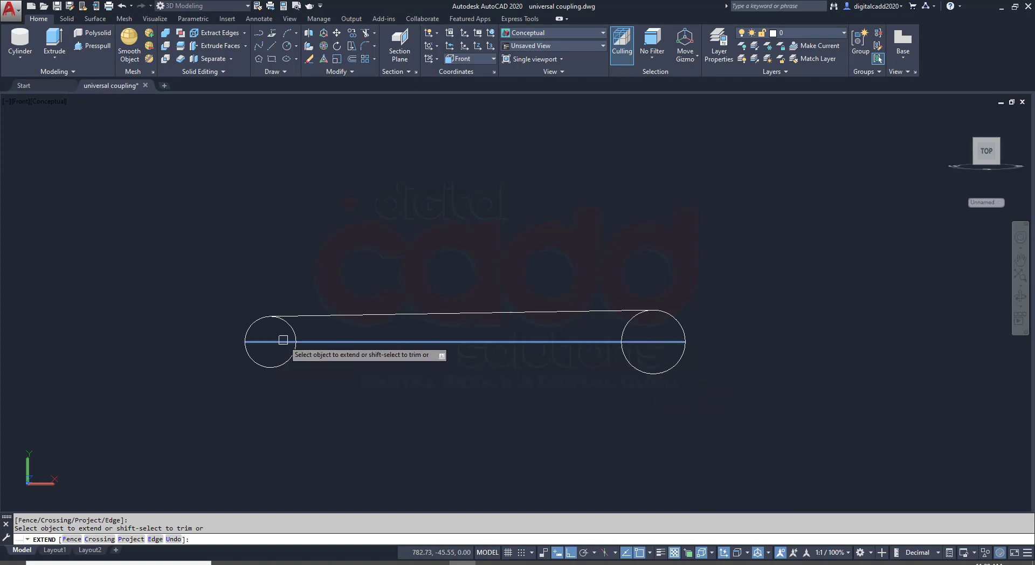
{"action": "left_click", "coordinate": [285, 361], "text": "shift"}
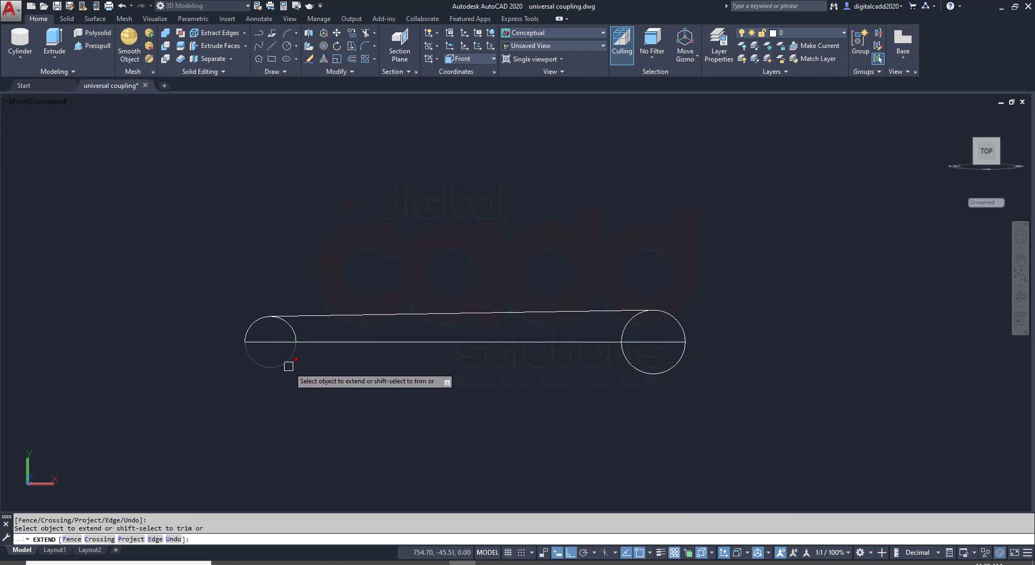
{"action": "left_click", "coordinate": [652, 374], "text": "shift"}
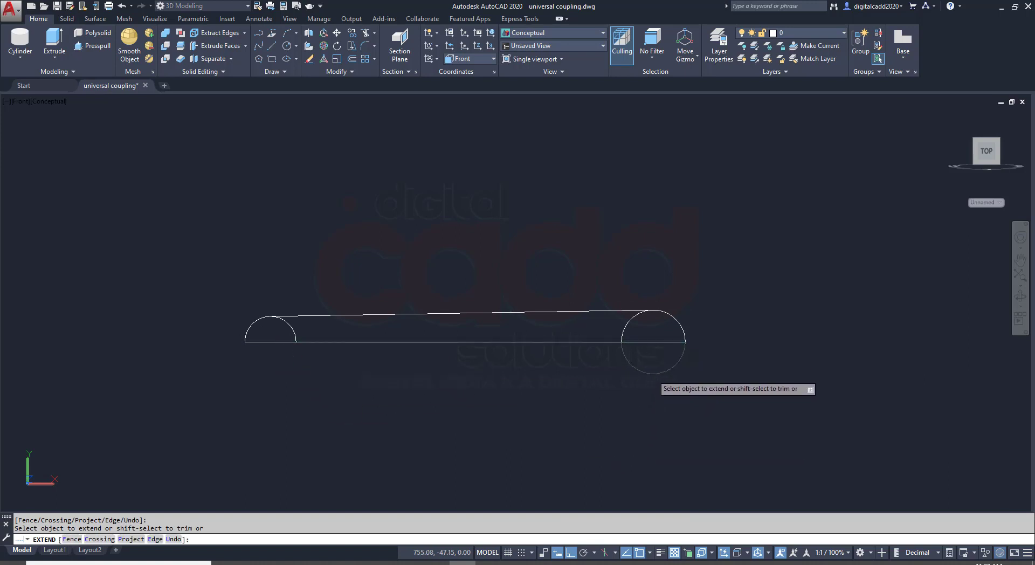
{"action": "left_click", "coordinate": [620, 339], "text": "shift"}
{"action": "left_click", "coordinate": [289, 324], "text": "shift"}
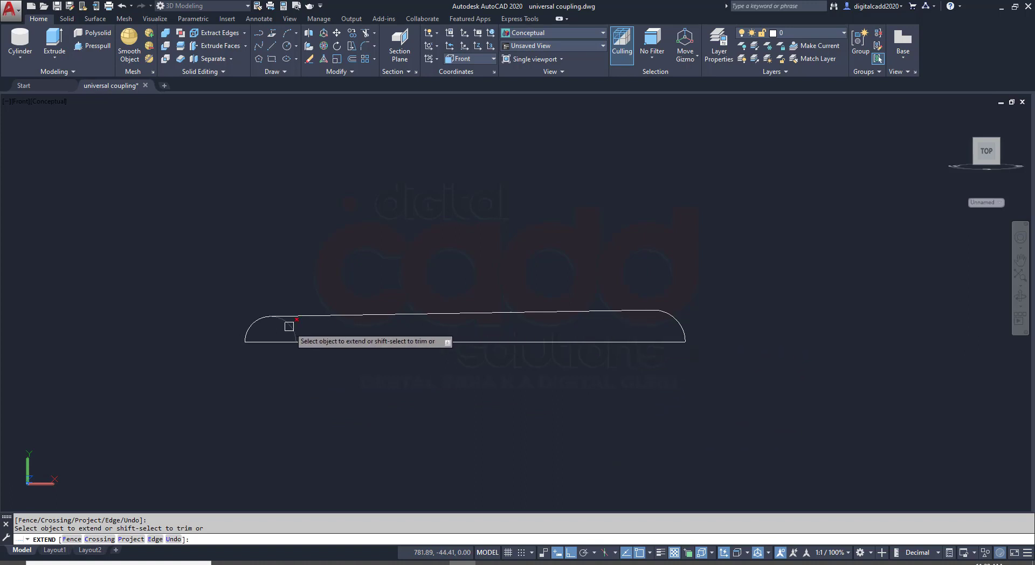
{"action": "key", "text": "Return"}
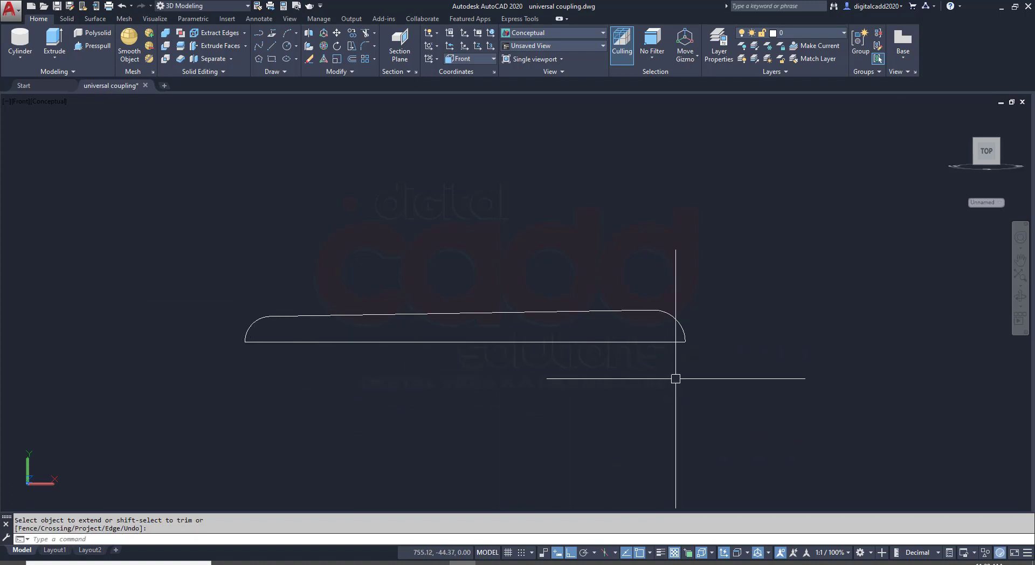
Create a region from the closed half-profile of the taper pin with the Boundary command.
{"action": "type", "text": "o"}
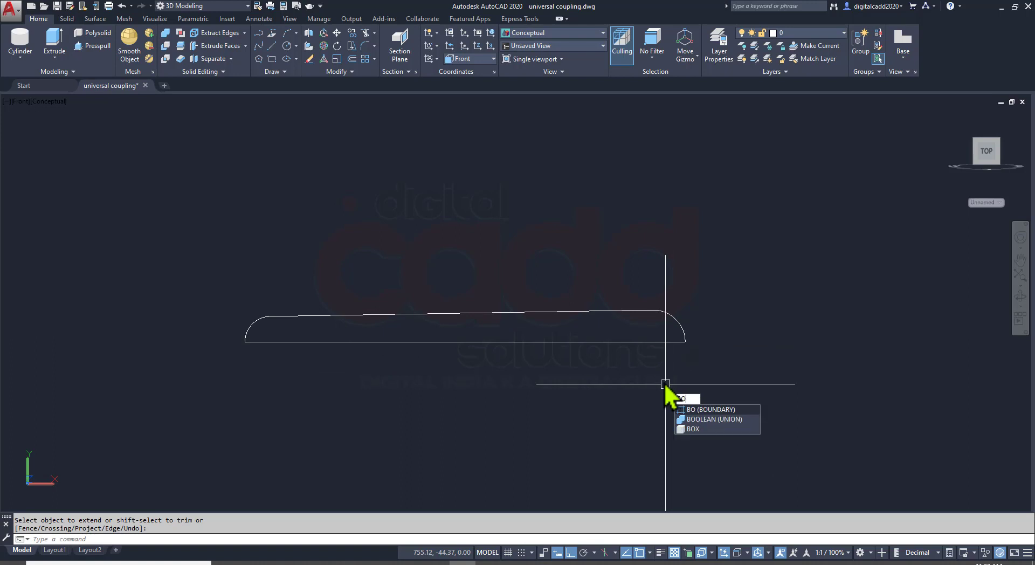
{"action": "key", "text": "Return"}
{"action": "left_click", "coordinate": [535, 302]}
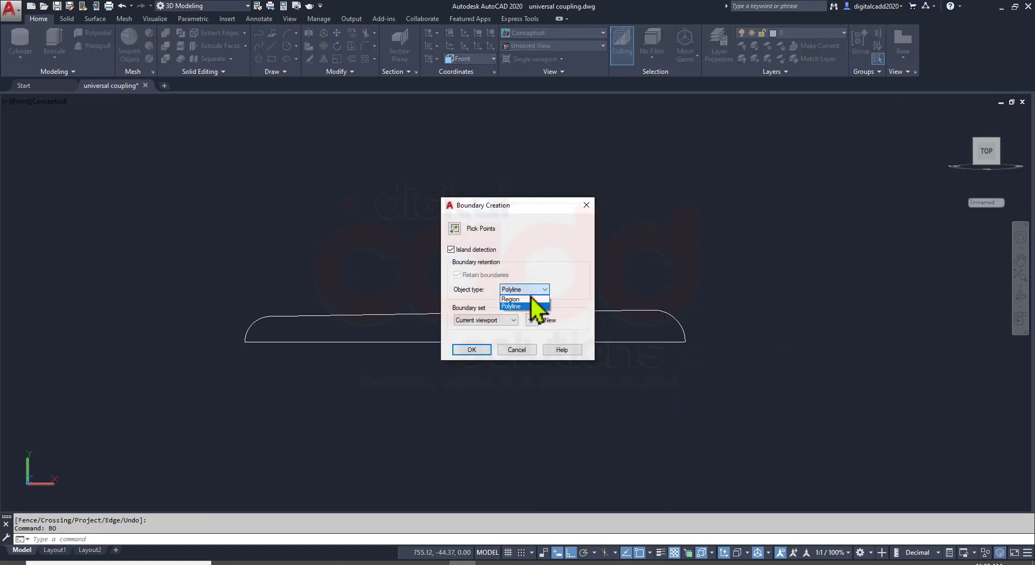
{"action": "left_click", "coordinate": [454, 228]}
{"action": "left_click", "coordinate": [438, 330]}
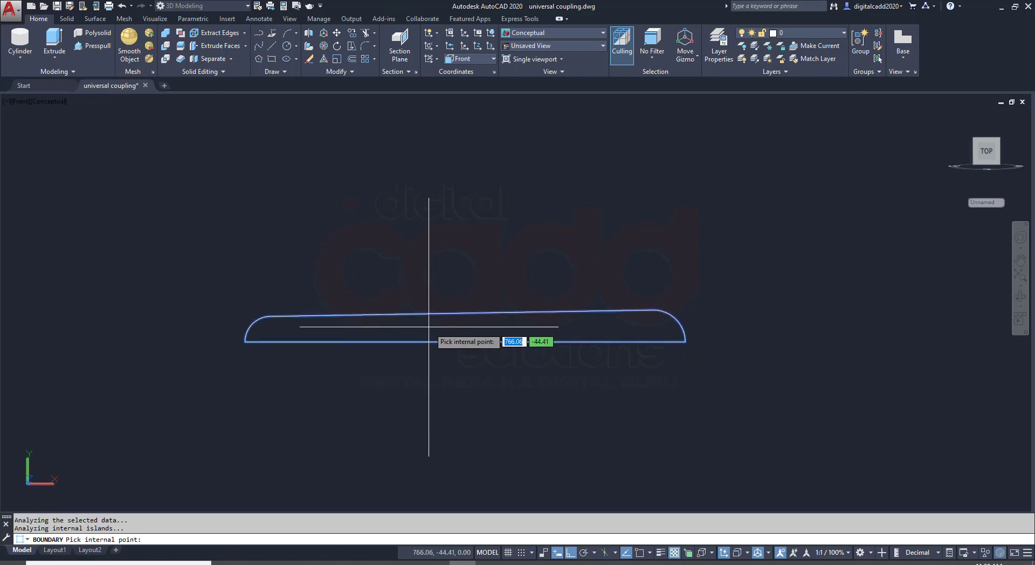
{"action": "key", "text": "Return"}
Move the new region straight up by about 11 mm, clear of the original profile outline.
{"action": "left_click", "coordinate": [461, 326]}
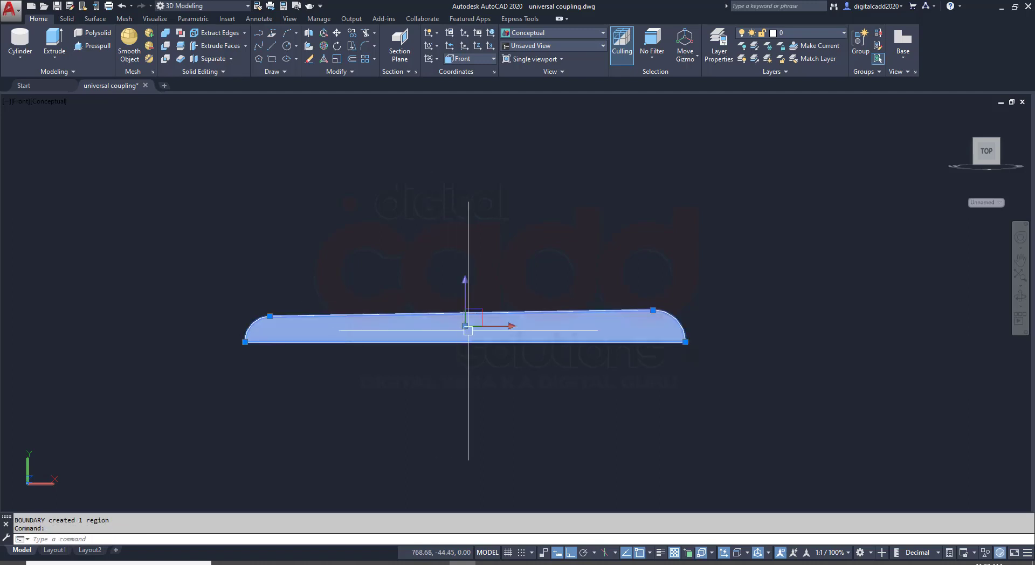
{"action": "left_click", "coordinate": [465, 291]}
{"action": "middle_click_drag", "start_coordinate": [454, 275], "coordinate": [447, 367]}
{"action": "left_click", "coordinate": [447, 367]}
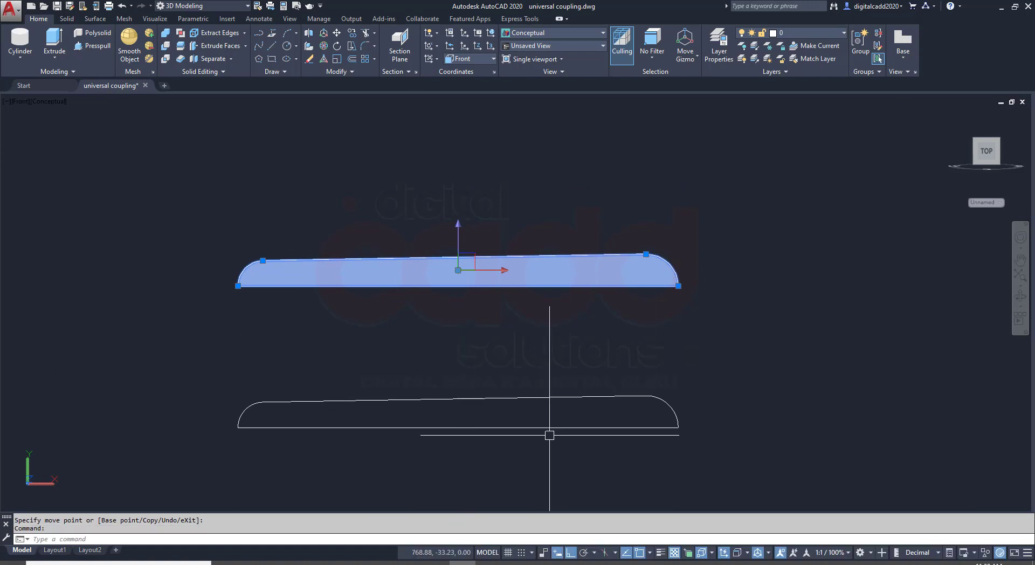
Revolve the region 360 degrees about its straight lower edge to form the solid taper pin.
{"action": "left_click", "coordinate": [55, 58]}
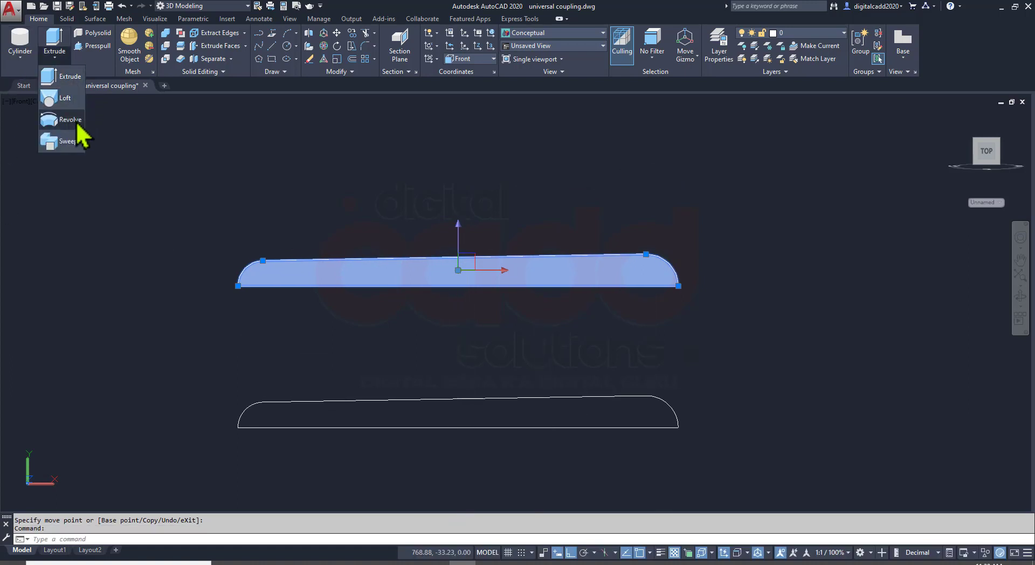
{"action": "left_click", "coordinate": [70, 119]}
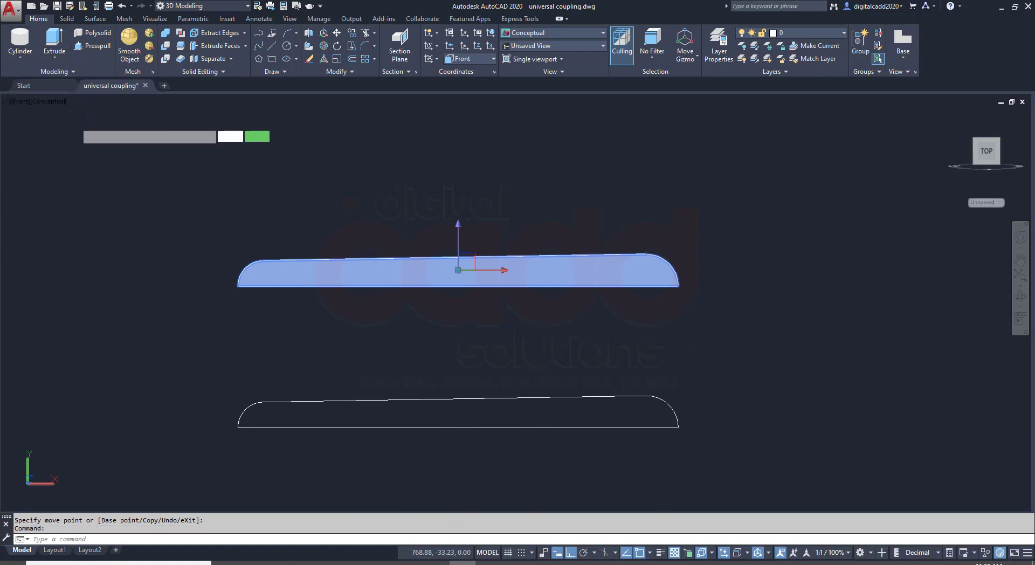
{"action": "left_click", "coordinate": [237, 286]}
{"action": "left_click", "coordinate": [769, 293]}
{"action": "key", "text": "Return"}
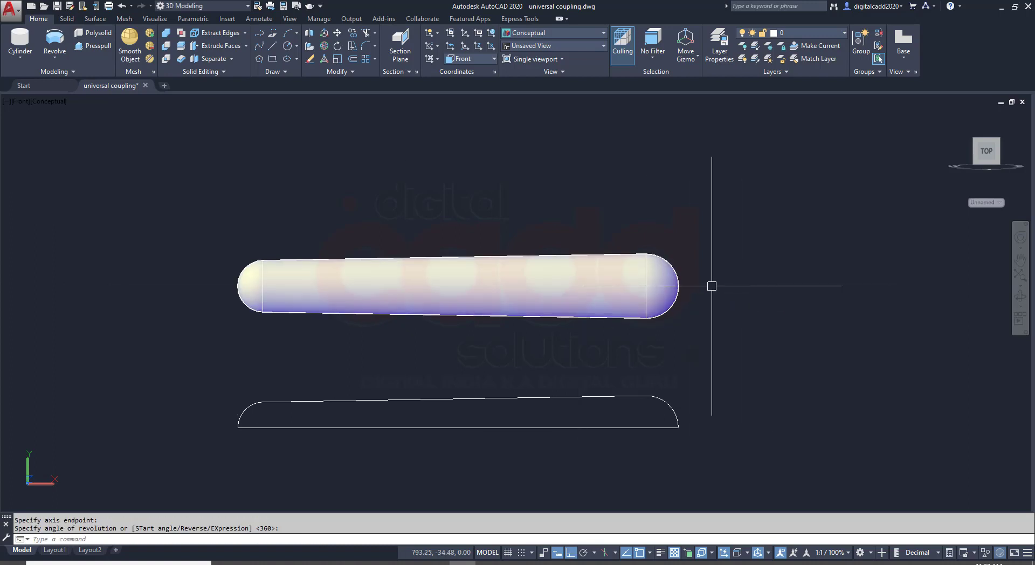
Erase the leftover half-profile lines and arcs below the taper pin and save the drawing.
{"action": "left_click", "coordinate": [728, 386]}
{"action": "left_click", "coordinate": [232, 402]}
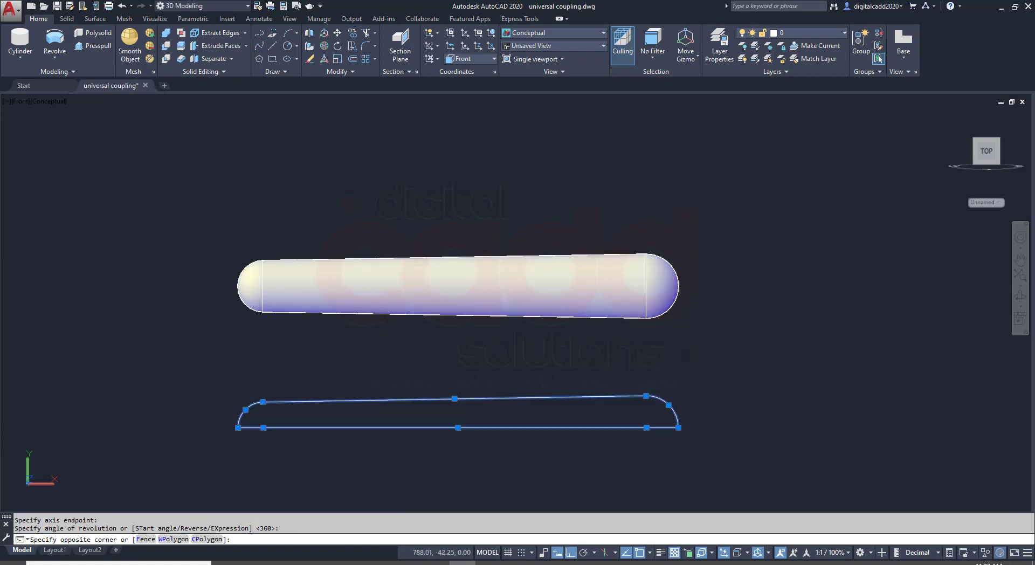
{"action": "type", "text": "e"}
{"action": "key", "text": "Return"}
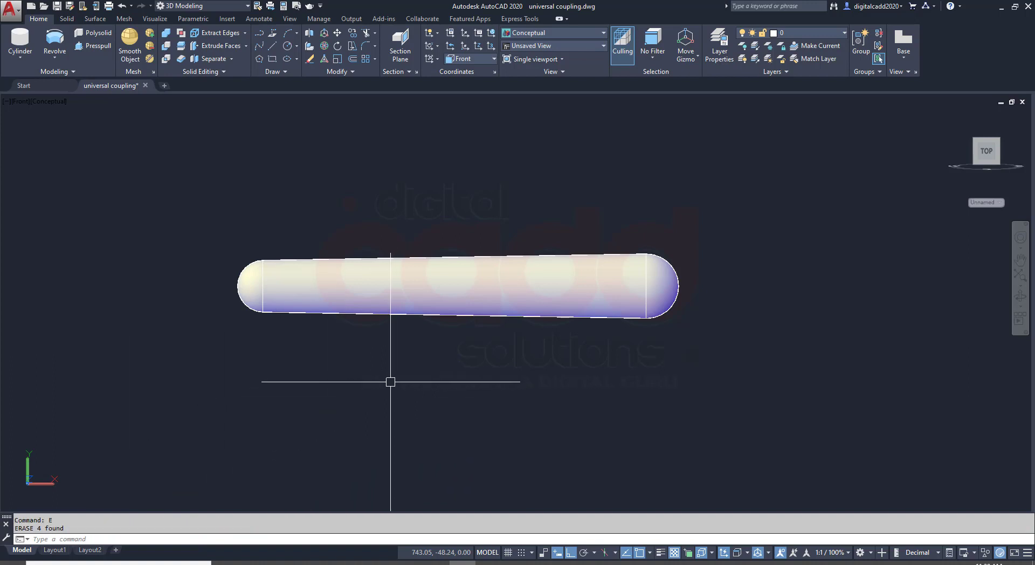
{"action": "key", "text": "ctrl+s"}
Switch to the SE Isometric view showing all parts and reset the UCS to World.
{"action": "scroll", "coordinate": [519, 357], "scroll_direction": "down", "scroll_amount": 6}
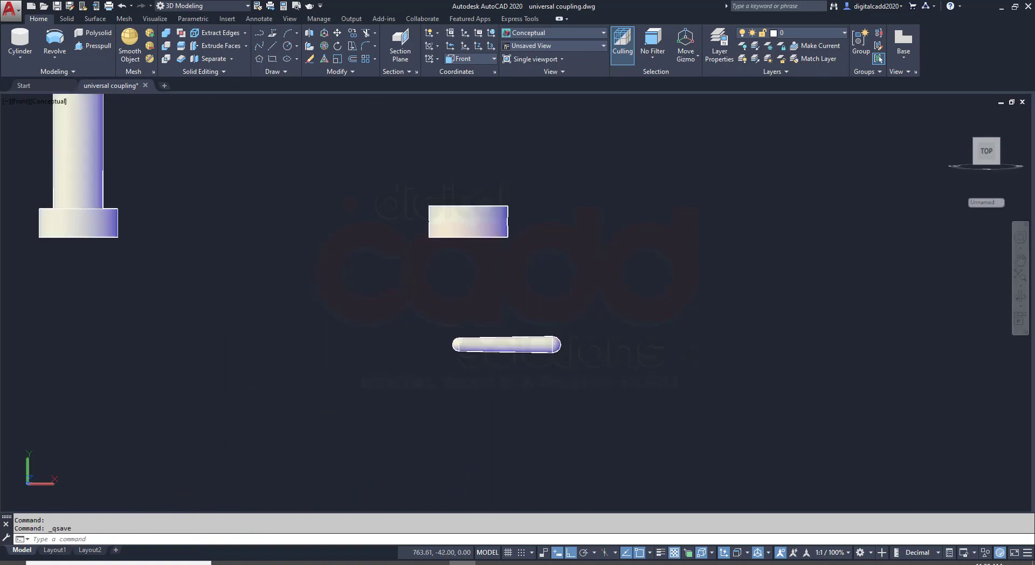
{"action": "scroll", "coordinate": [519, 363], "scroll_direction": "down", "scroll_amount": 2}
{"action": "scroll", "coordinate": [473, 339], "scroll_direction": "down", "scroll_amount": 4}
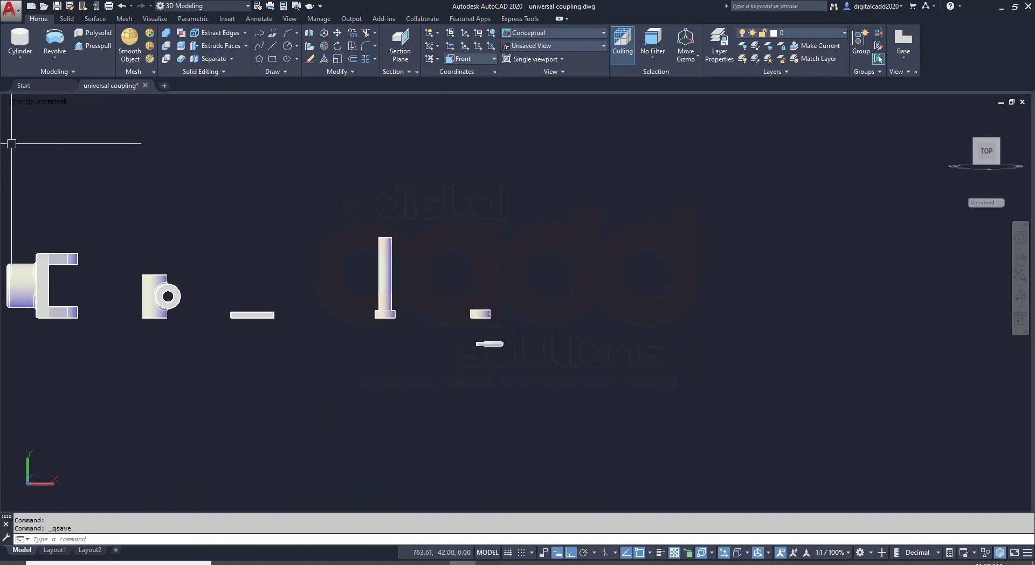
{"action": "left_click", "coordinate": [27, 101]}
{"action": "left_click", "coordinate": [71, 222]}
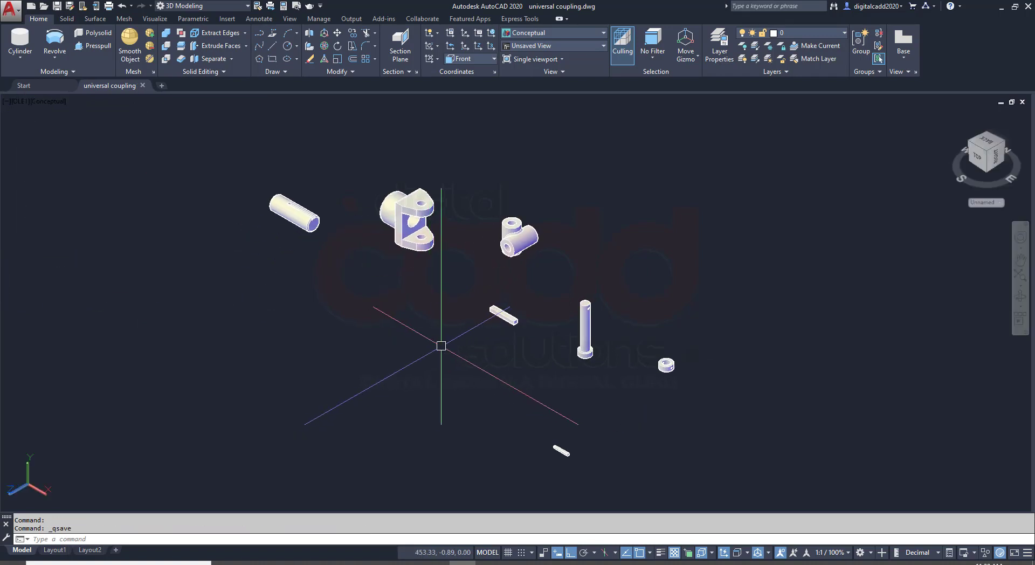
{"action": "type", "text": "cs"}
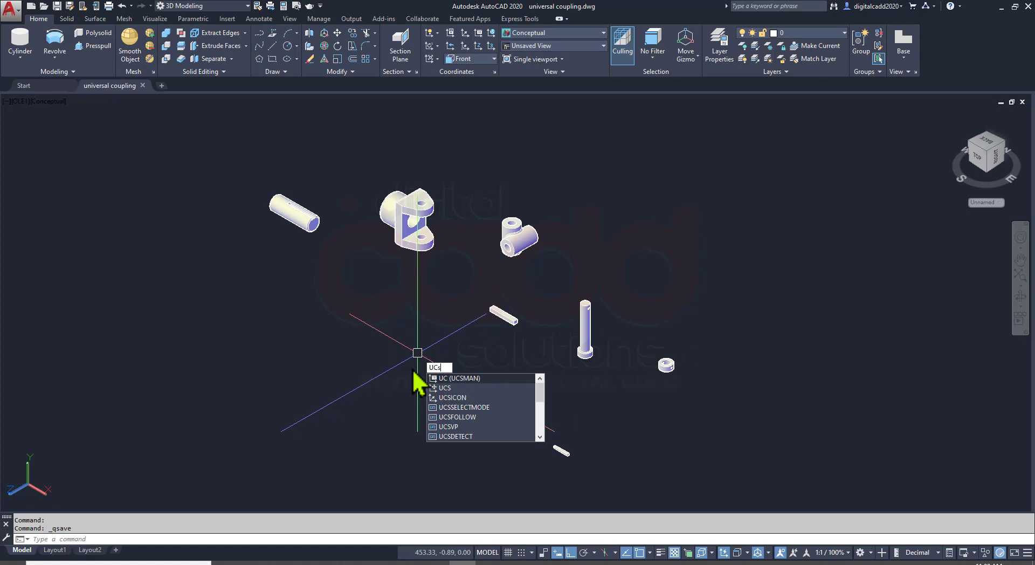
{"action": "key", "text": "Return"}
{"action": "key", "text": "Return"}
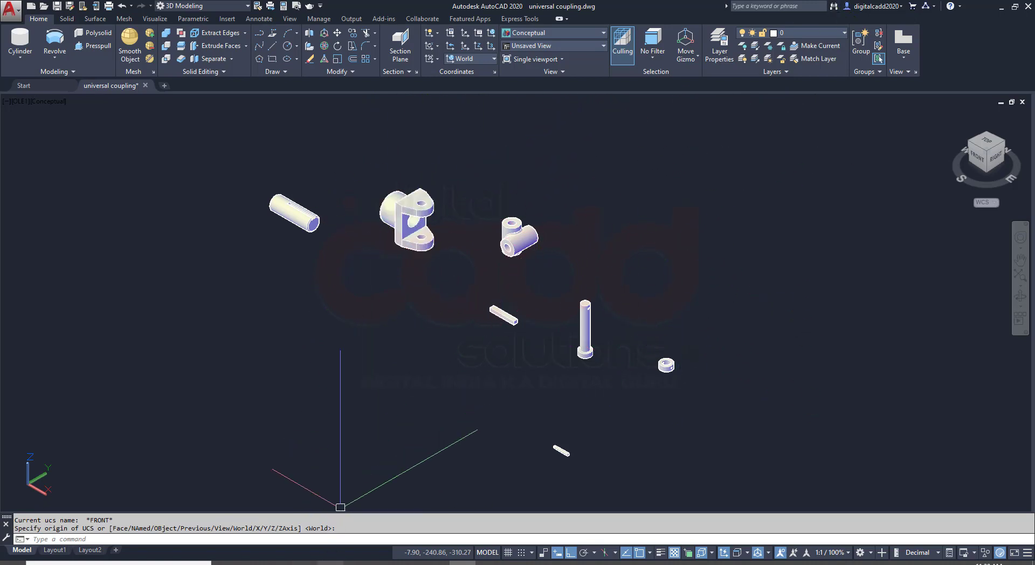
Look up the materials and quantities in the universal coupling's parts list in the PDF, then return to AutoCAD.
{"action": "key", "text": "alt+Tab"}
{"action": "scroll", "coordinate": [411, 412], "scroll_direction": "up", "scroll_amount": 15}
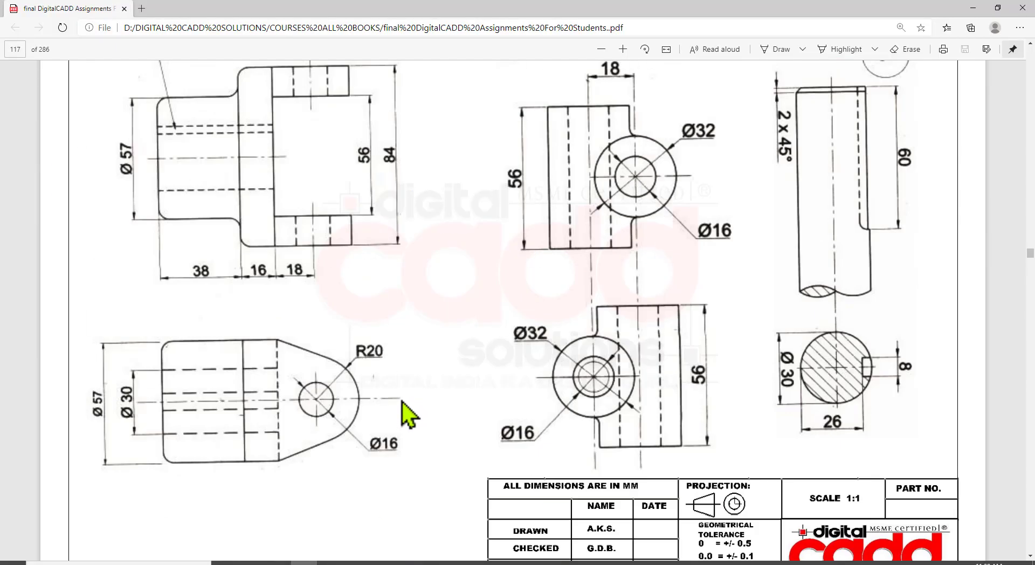
{"action": "scroll", "coordinate": [405, 424], "scroll_direction": "up", "scroll_amount": 20}
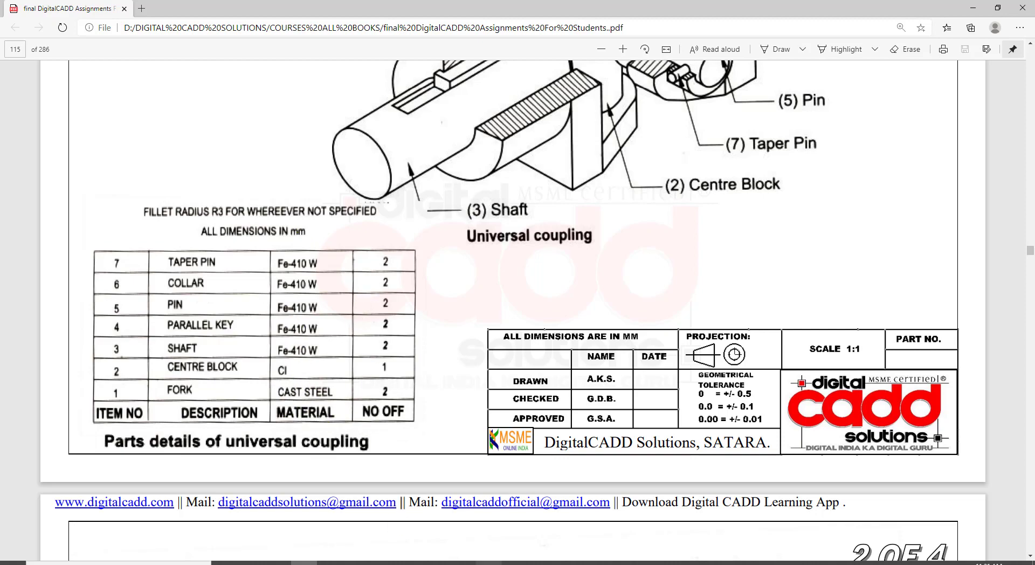
{"action": "left_click", "coordinate": [463, 563]}
{"action": "middle_click_drag", "start_coordinate": [559, 277], "coordinate": [496, 307]}
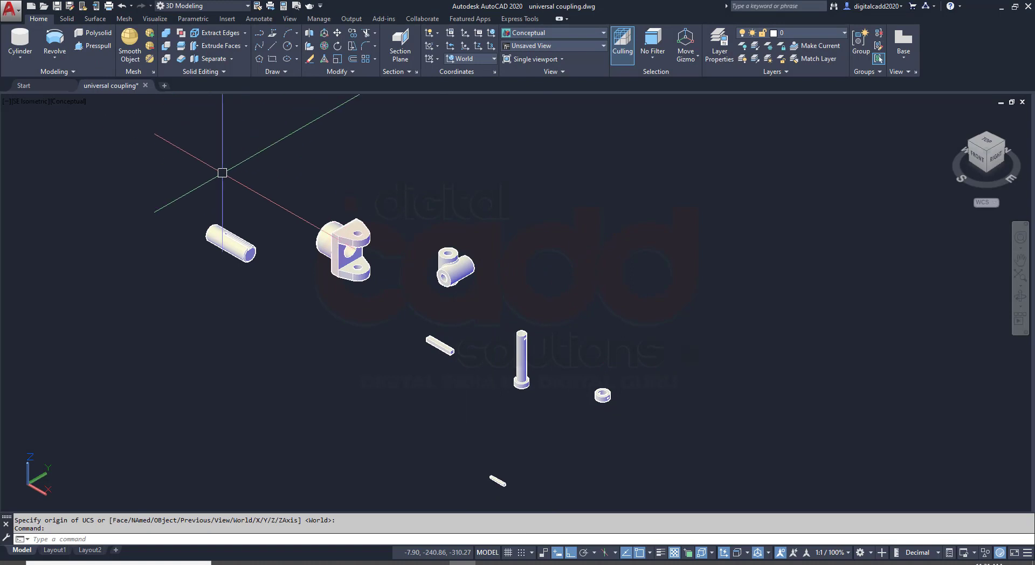
Open the Materials Browser and show the Metal category of the Autodesk Library.
{"action": "type", "text": "MAT"}
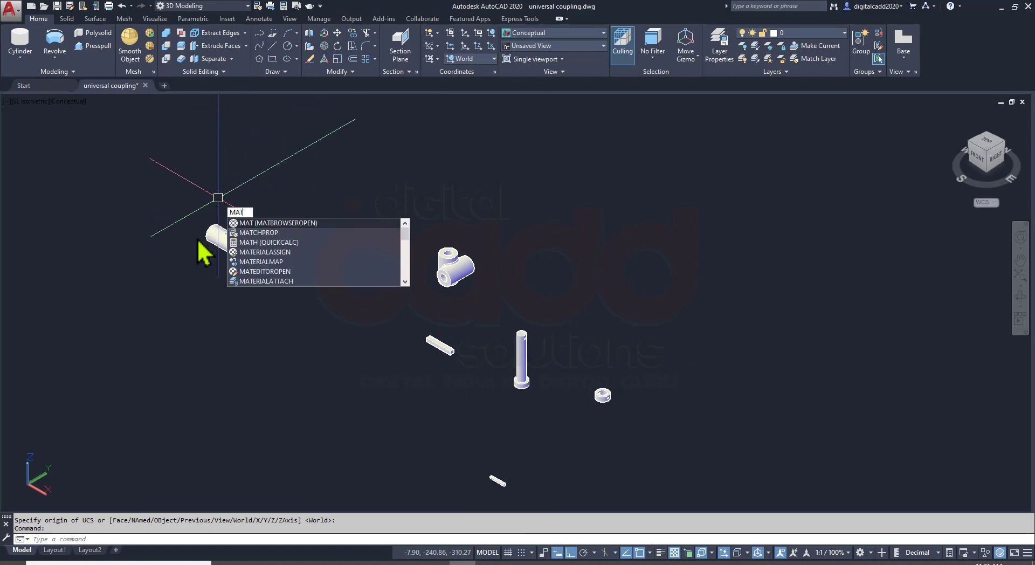
{"action": "key", "text": "Return"}
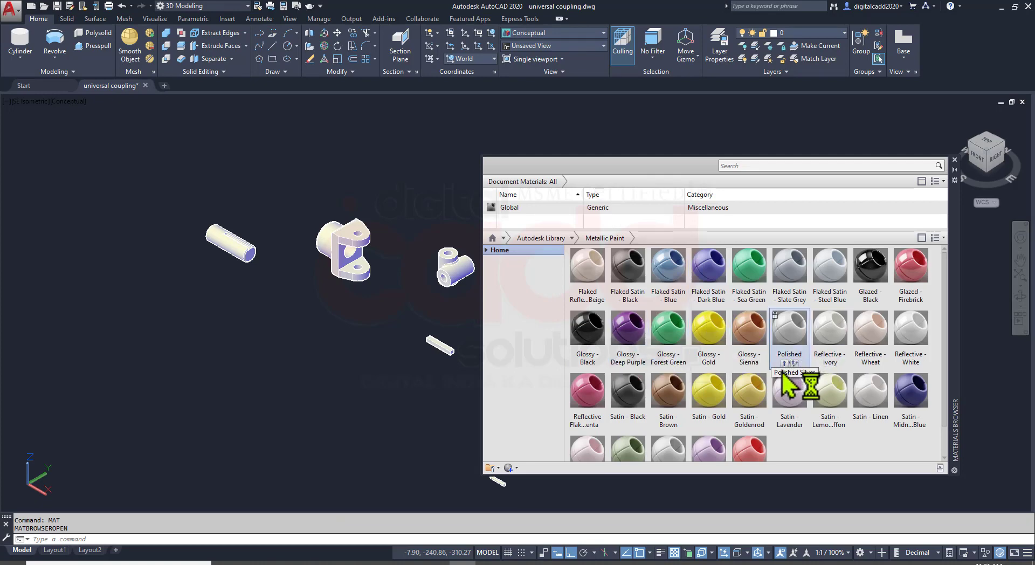
{"action": "left_click", "coordinate": [537, 251]}
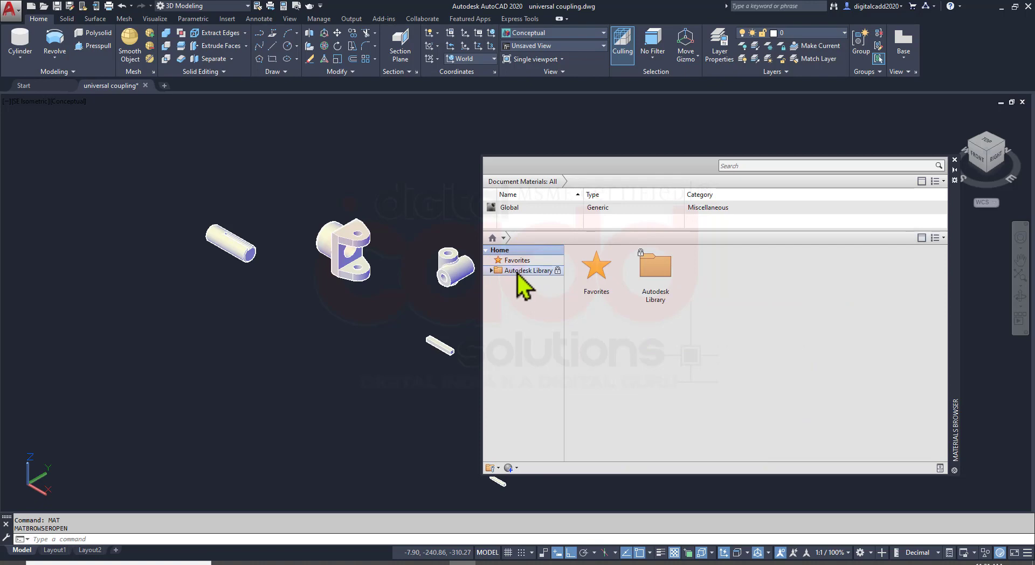
{"action": "left_click", "coordinate": [519, 271]}
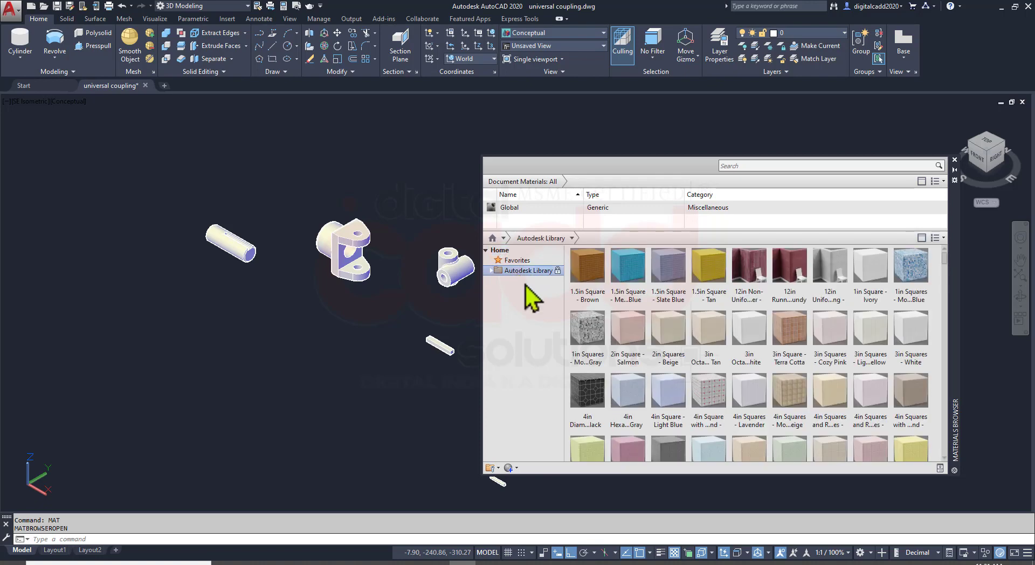
{"action": "left_click", "coordinate": [490, 271]}
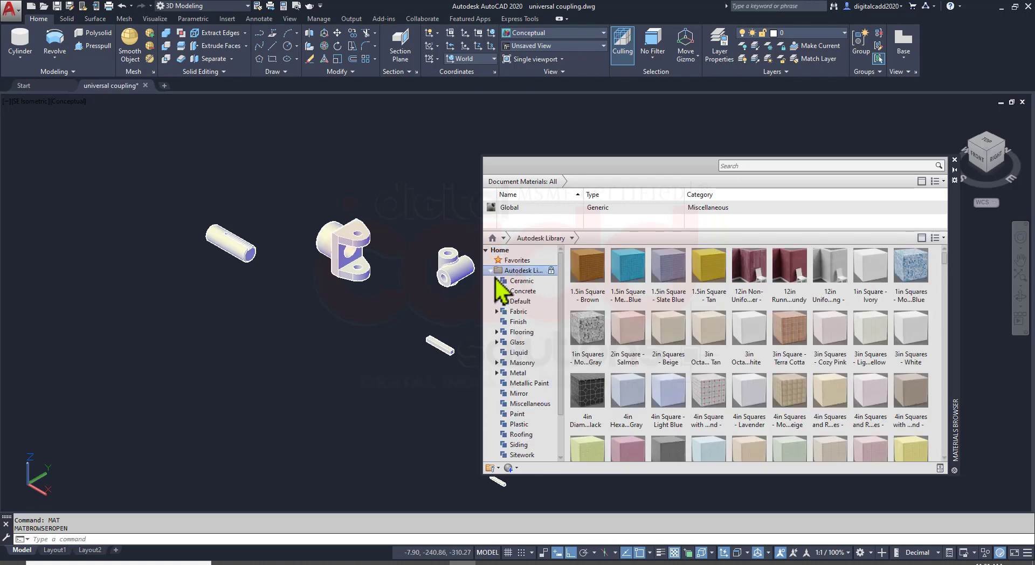
{"action": "left_click", "coordinate": [527, 374]}
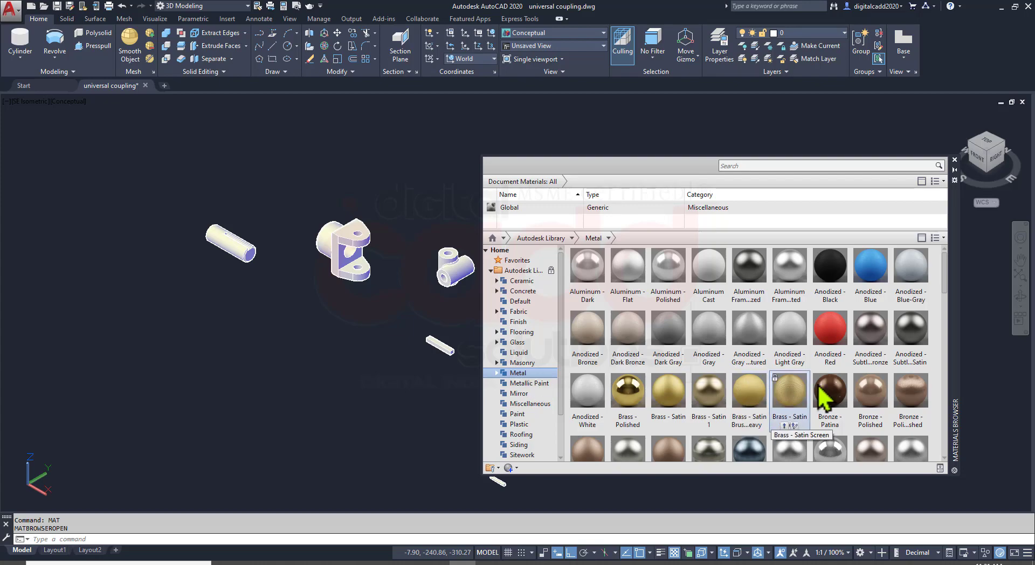
Check the fork's material in the PDF parts list and look through the Metal materials for a match.
{"action": "left_click", "coordinate": [306, 562]}
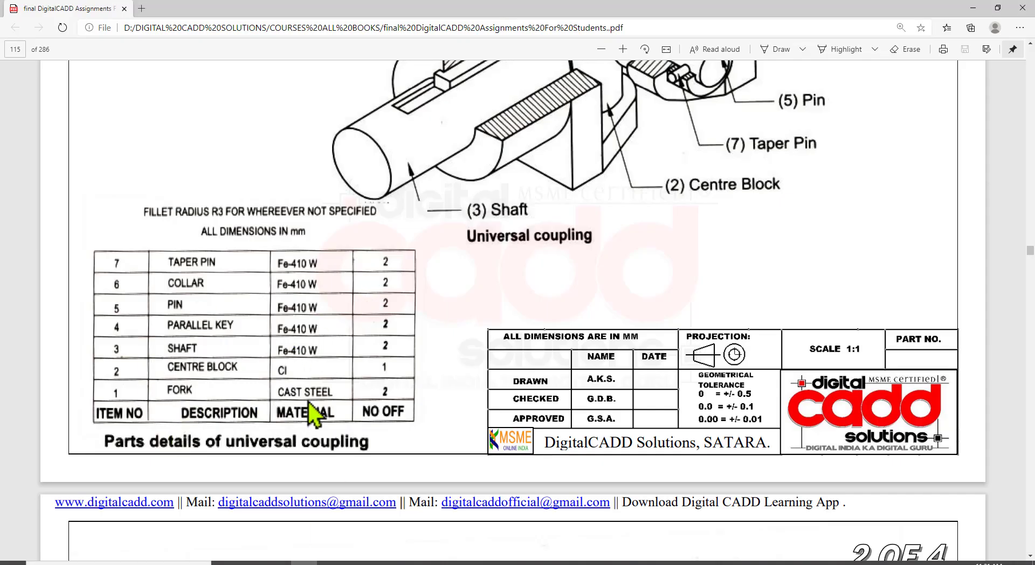
{"action": "key", "text": "alt+Tab"}
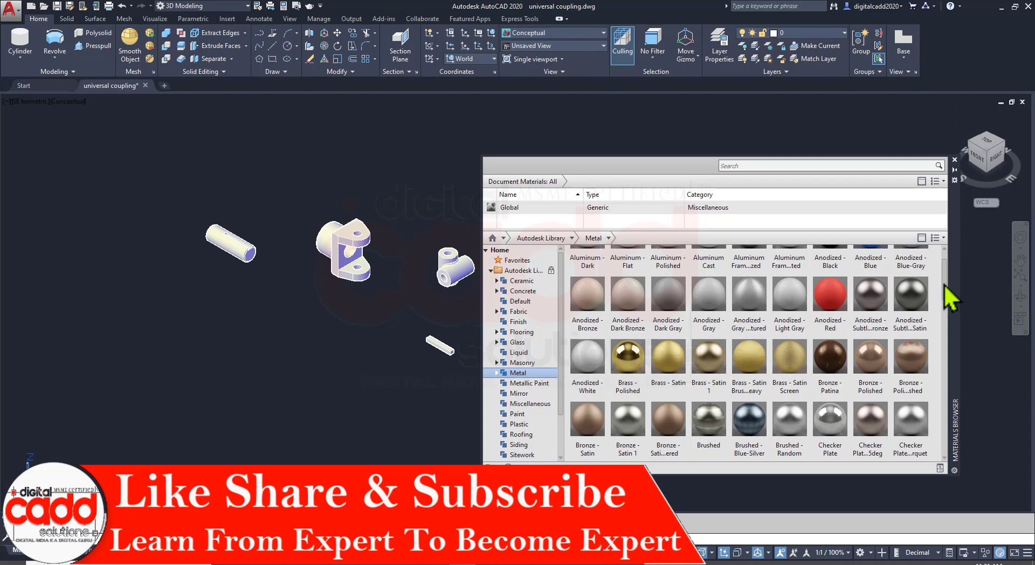
{"action": "left_click_drag", "start_coordinate": [944, 290], "coordinate": [939, 319]}
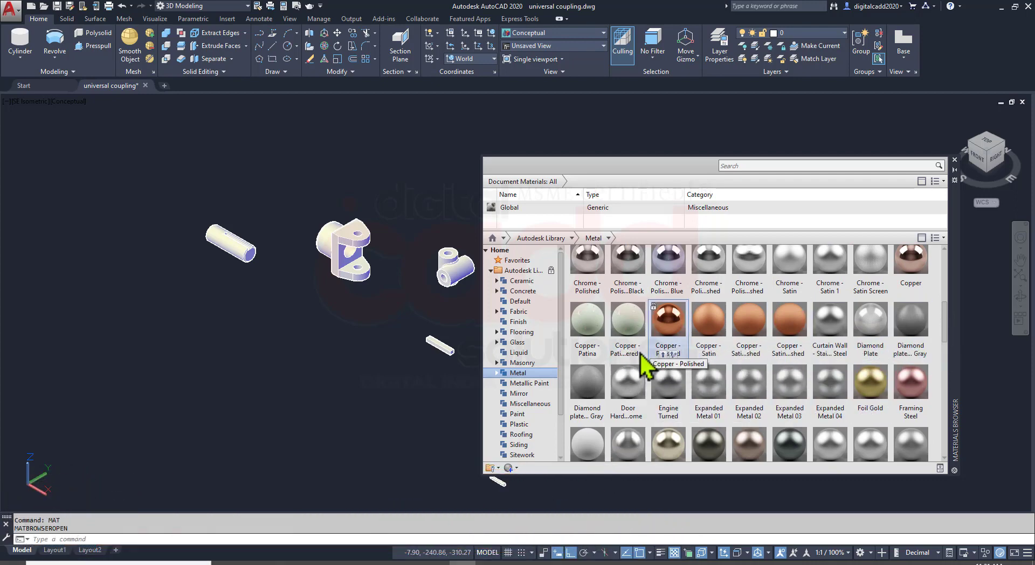
{"action": "scroll", "coordinate": [590, 315], "scroll_direction": "up", "scroll_amount": 1}
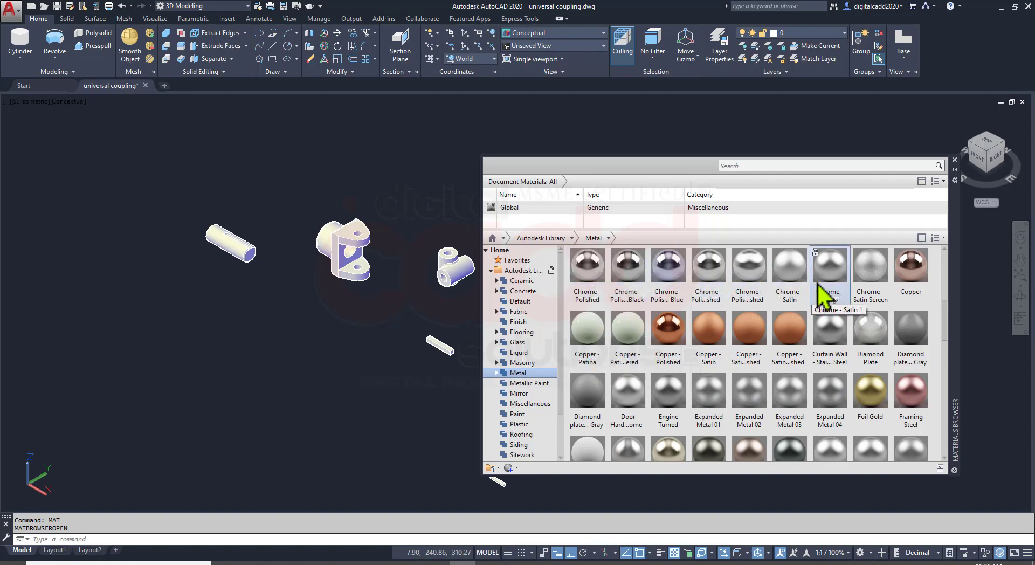
{"action": "scroll", "coordinate": [800, 409], "scroll_direction": "up", "scroll_amount": 3}
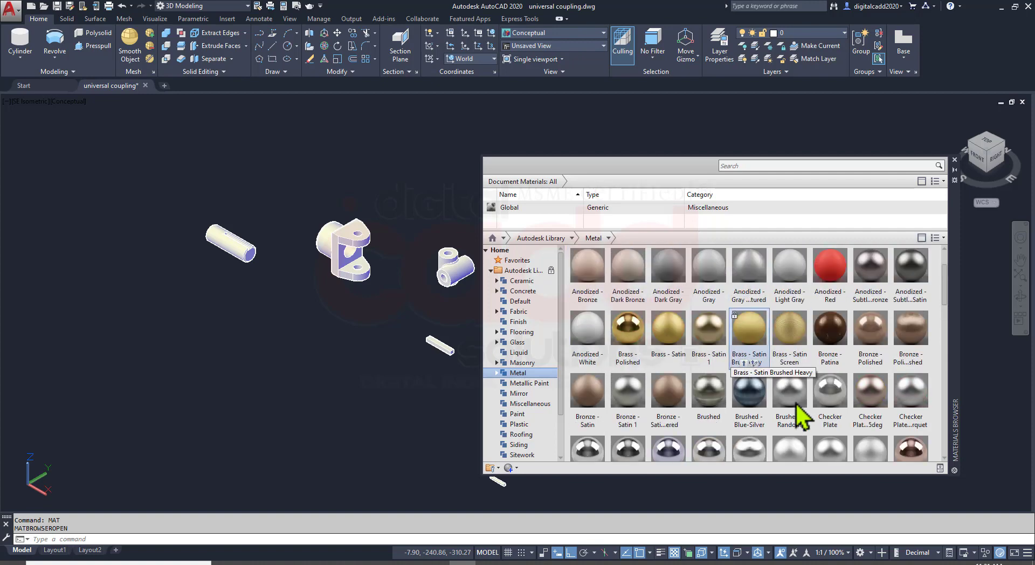
{"action": "scroll", "coordinate": [797, 445], "scroll_direction": "down", "scroll_amount": 1}
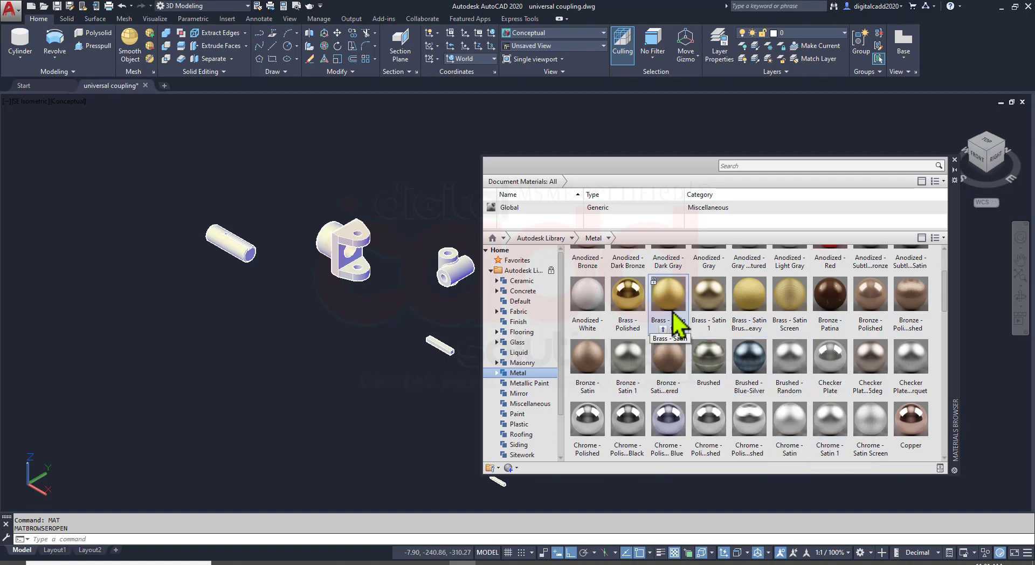
{"action": "scroll", "coordinate": [769, 254], "scroll_direction": "up", "scroll_amount": 1}
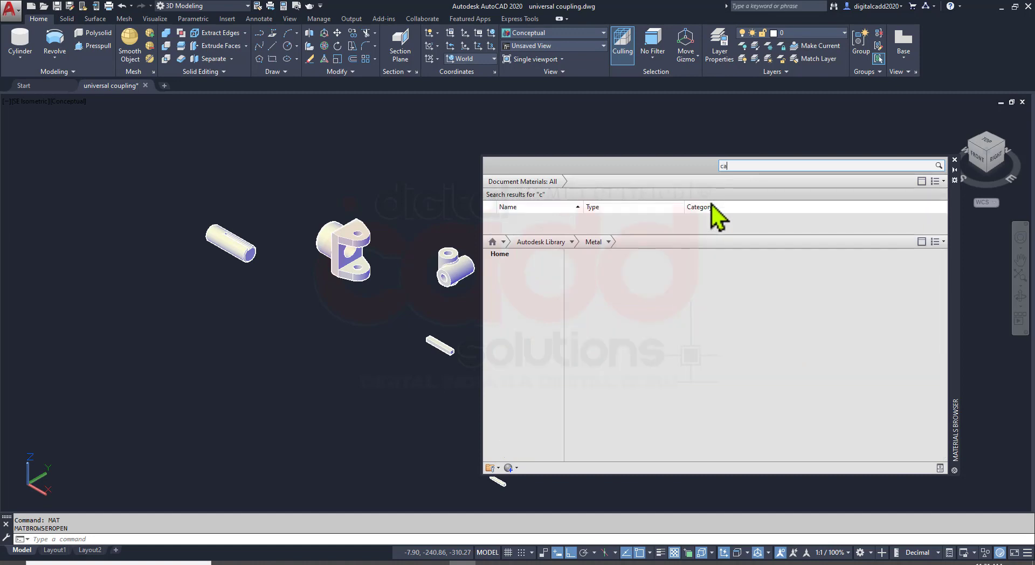
Search the material library for "cast" and apply Steel - Cast to the fork.
{"action": "type", "text": "ast"}
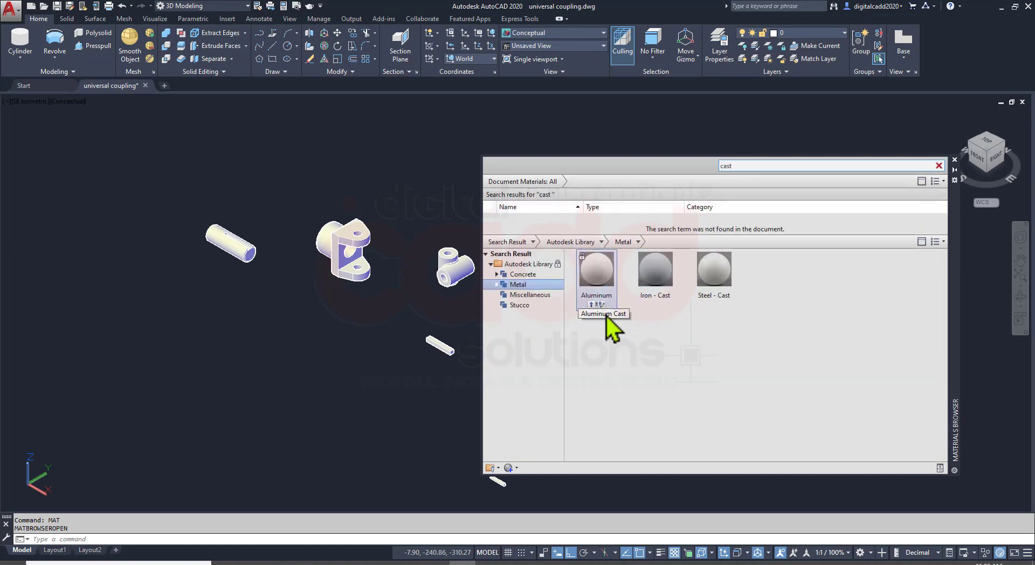
{"action": "mouse_move", "coordinate": [652, 309]}
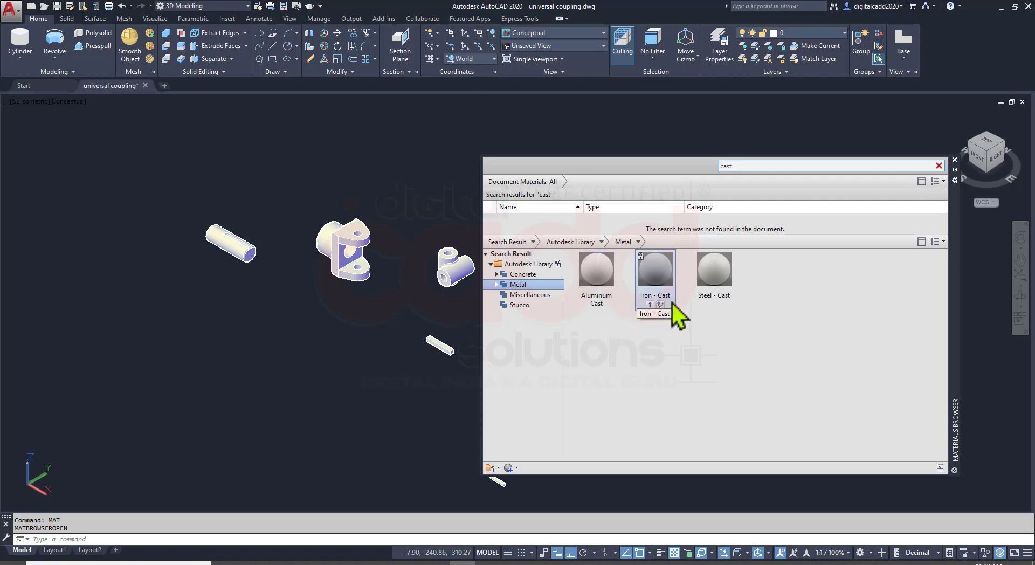
{"action": "mouse_move", "coordinate": [729, 303]}
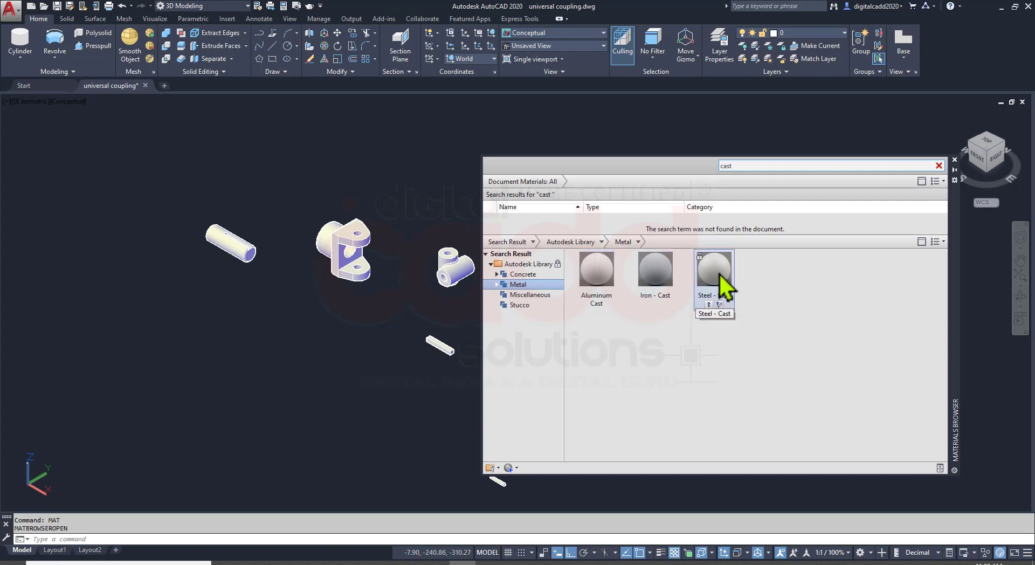
{"action": "left_click_drag", "start_coordinate": [722, 280], "coordinate": [350, 249]}
{"action": "scroll", "coordinate": [358, 204], "scroll_direction": "up", "scroll_amount": 3}
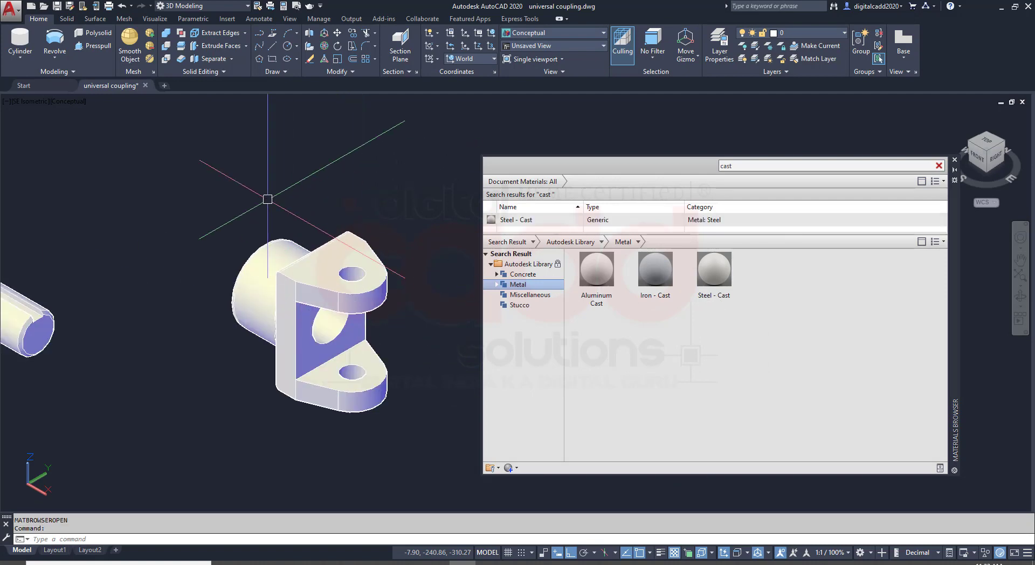
Switch the viewport's visual style to Realistic and inspect the fork's cast steel texture up close from several angles.
{"action": "left_click", "coordinate": [76, 104]}
{"action": "left_click", "coordinate": [112, 168]}
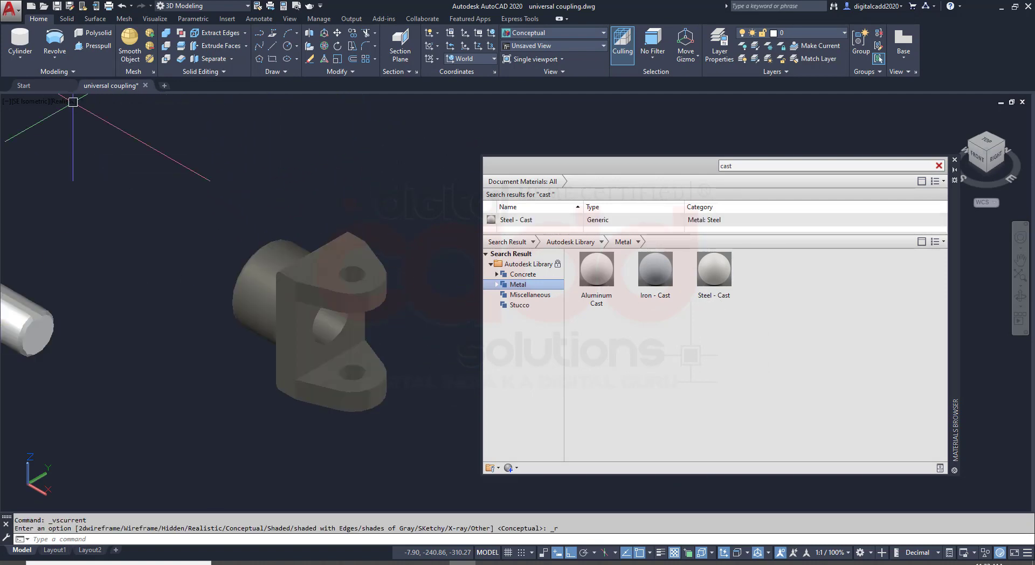
{"action": "scroll", "coordinate": [291, 324], "scroll_direction": "up", "scroll_amount": 5}
{"action": "middle_click_drag", "start_coordinate": [284, 334], "coordinate": [345, 355], "text": "shift"}
{"action": "scroll", "coordinate": [339, 348], "scroll_direction": "up", "scroll_amount": 5}
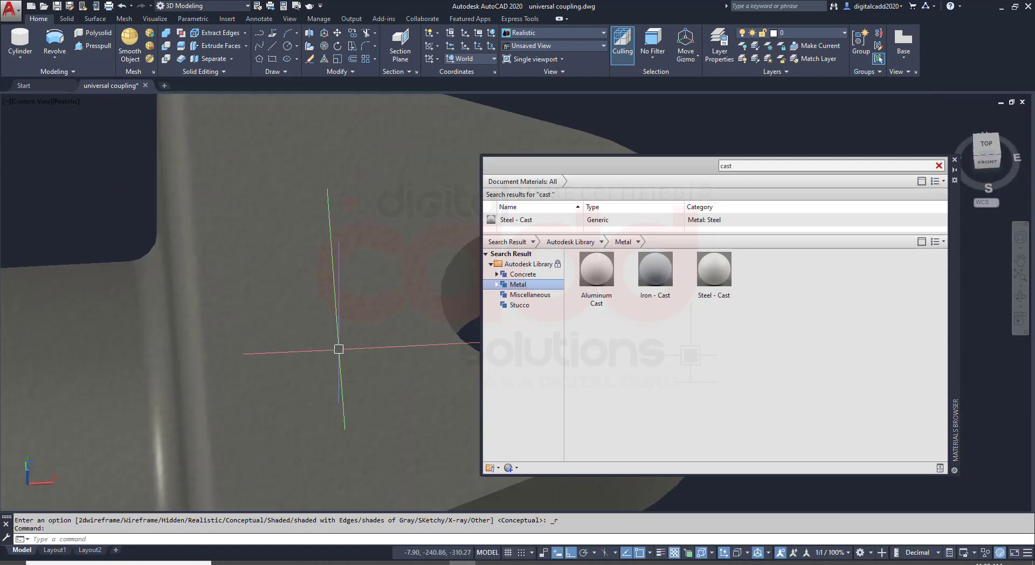
{"action": "scroll", "coordinate": [338, 348], "scroll_direction": "down", "scroll_amount": 5}
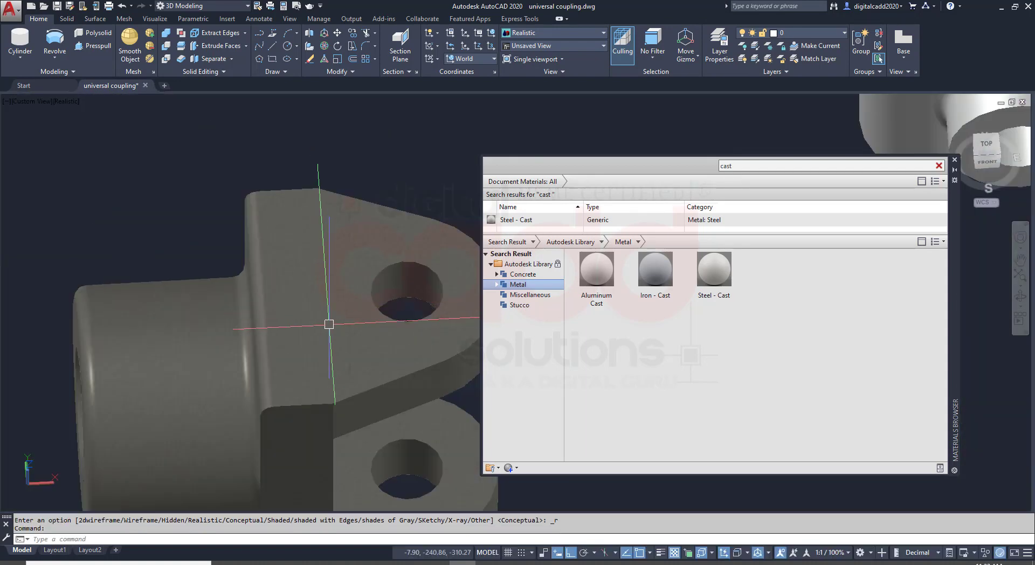
{"action": "middle_click_drag", "start_coordinate": [328, 324], "coordinate": [276, 382], "text": "shift"}
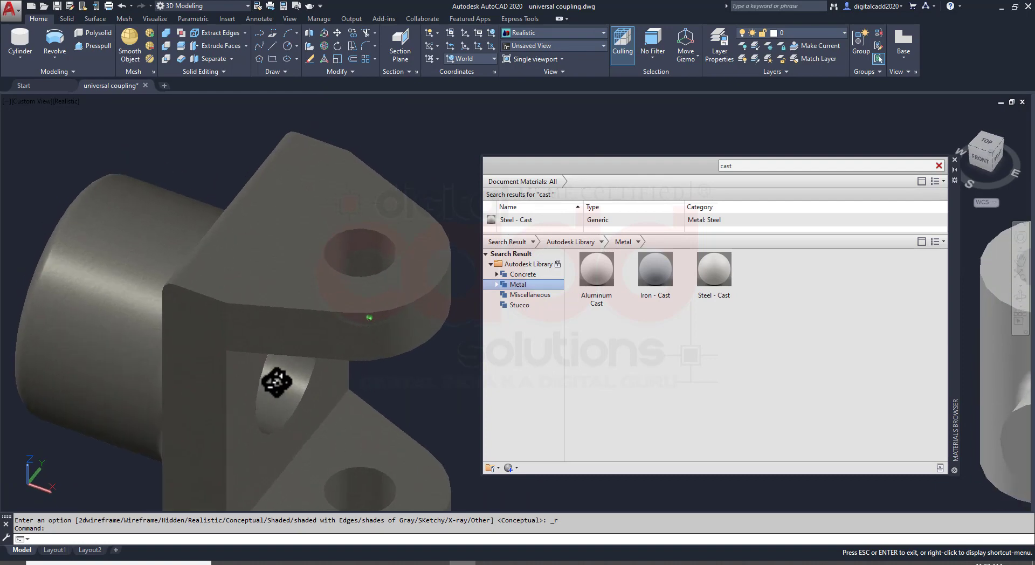
{"action": "scroll", "coordinate": [383, 265], "scroll_direction": "down", "scroll_amount": 5}
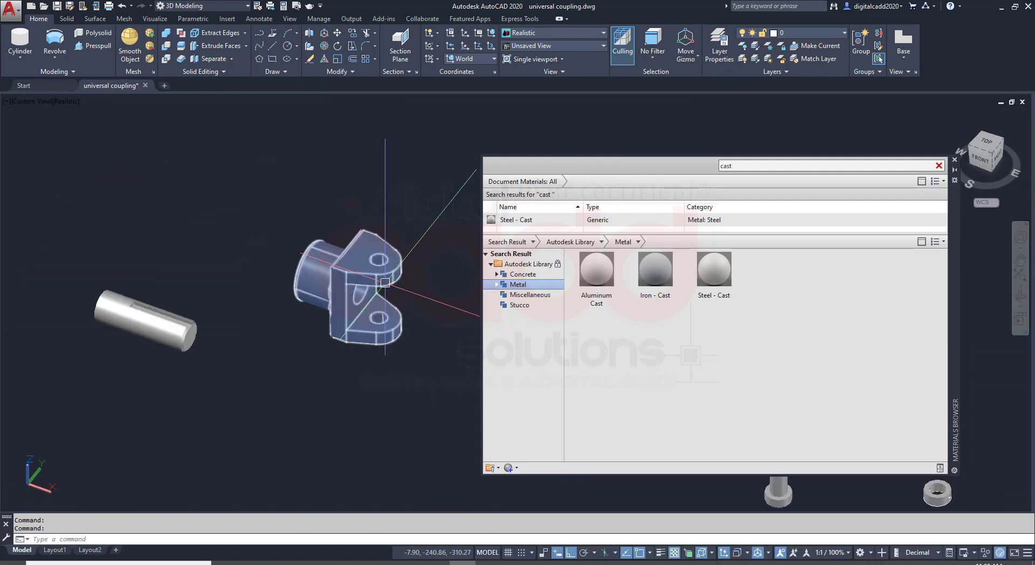
{"action": "middle_click_drag", "start_coordinate": [316, 388], "coordinate": [308, 390], "text": "shift"}
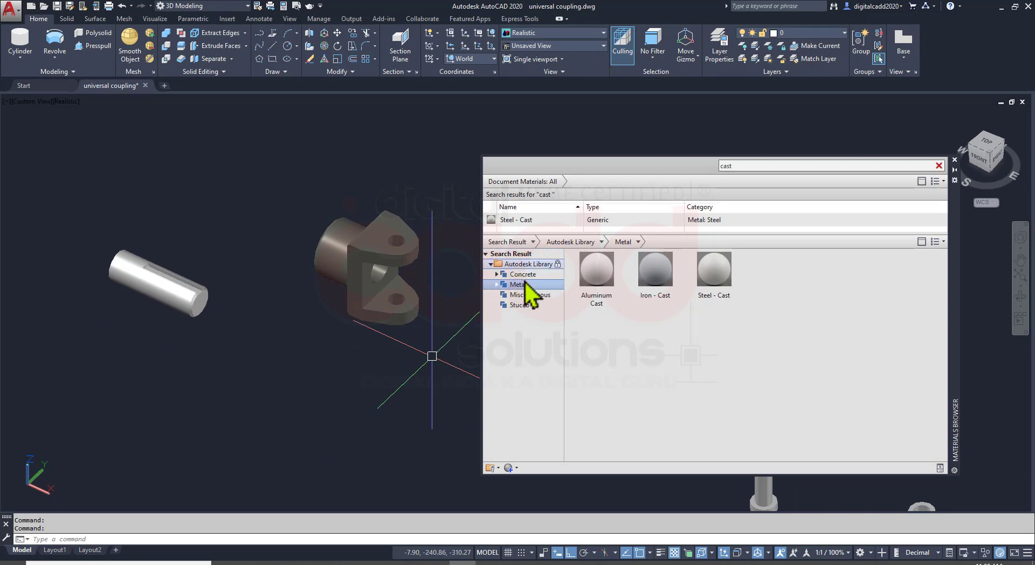
Look through the Autodesk Library's Metal and Steel categories in the "cast" search results for other suitable materials.
{"action": "left_click", "coordinate": [525, 263]}
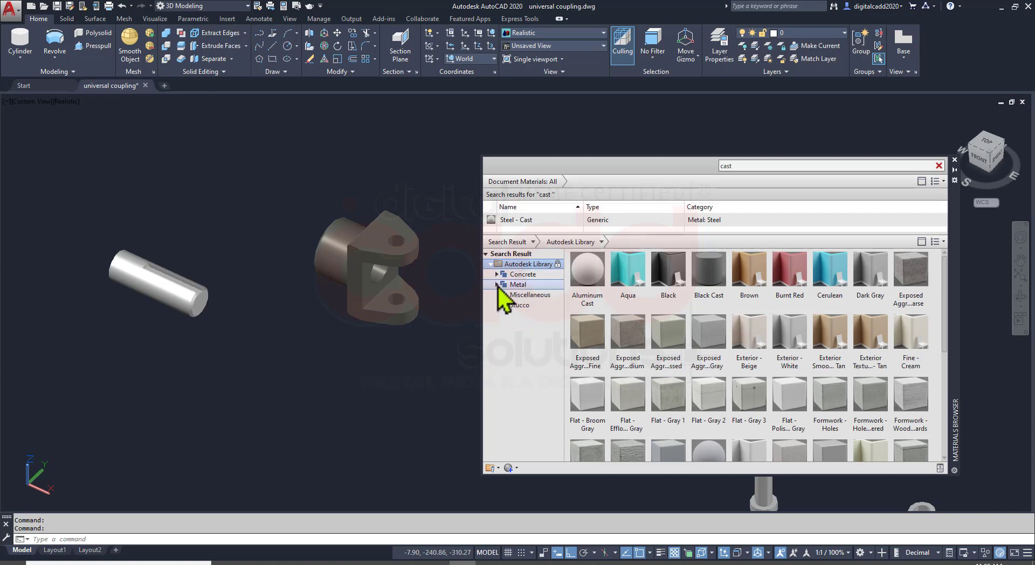
{"action": "left_click", "coordinate": [512, 298]}
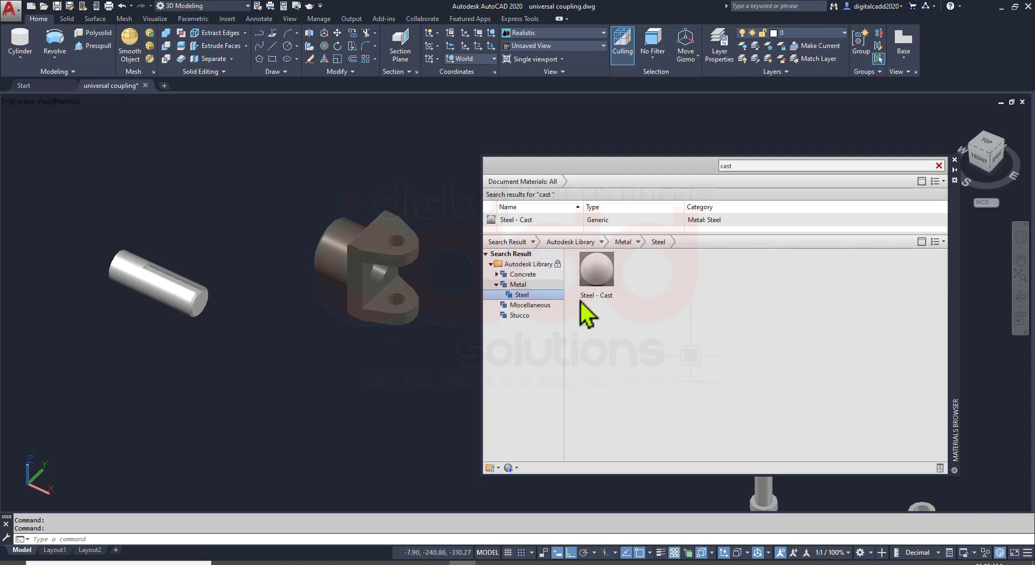
{"action": "left_click", "coordinate": [490, 264]}
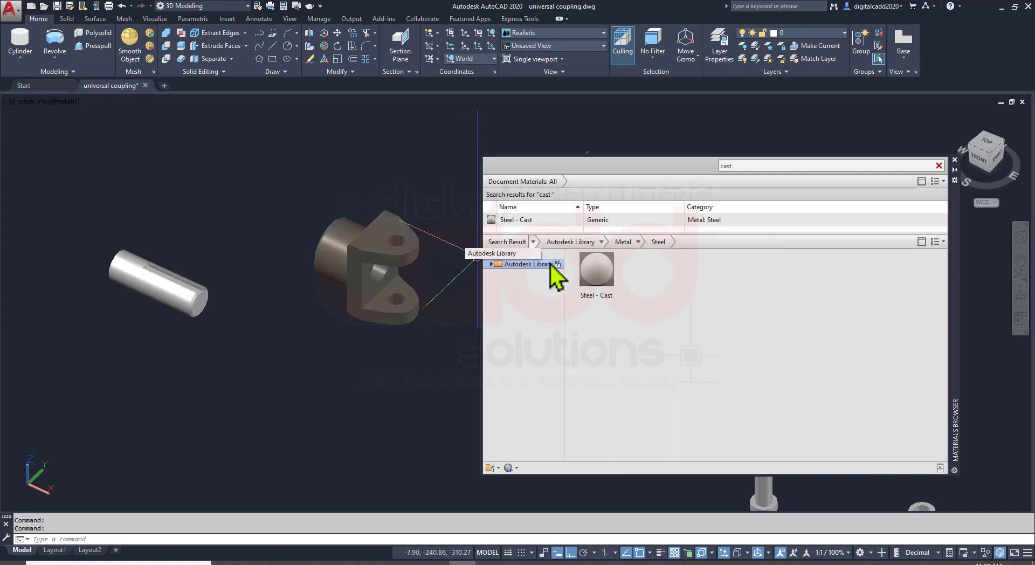
{"action": "left_click", "coordinate": [602, 242]}
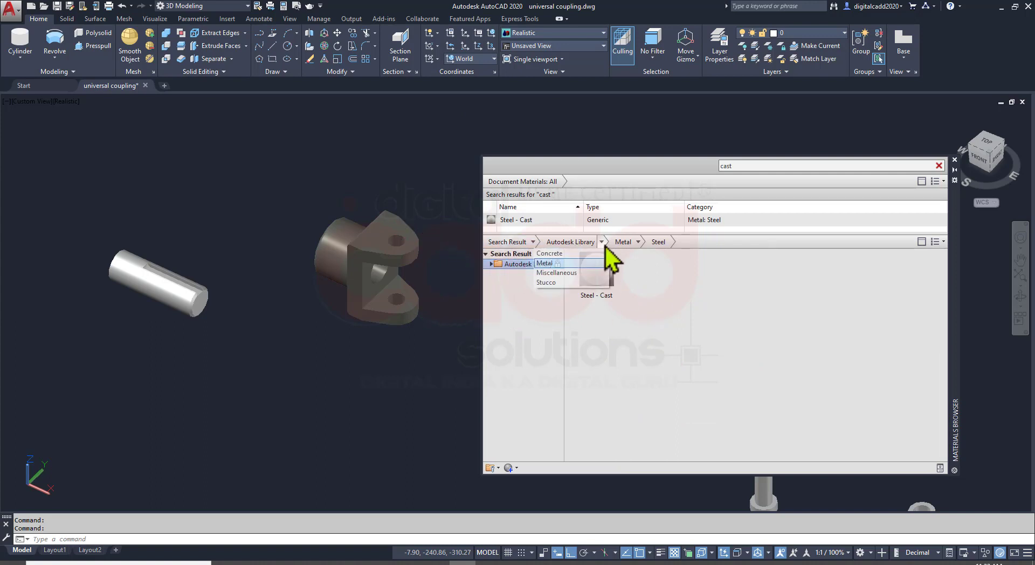
{"action": "left_click", "coordinate": [560, 264]}
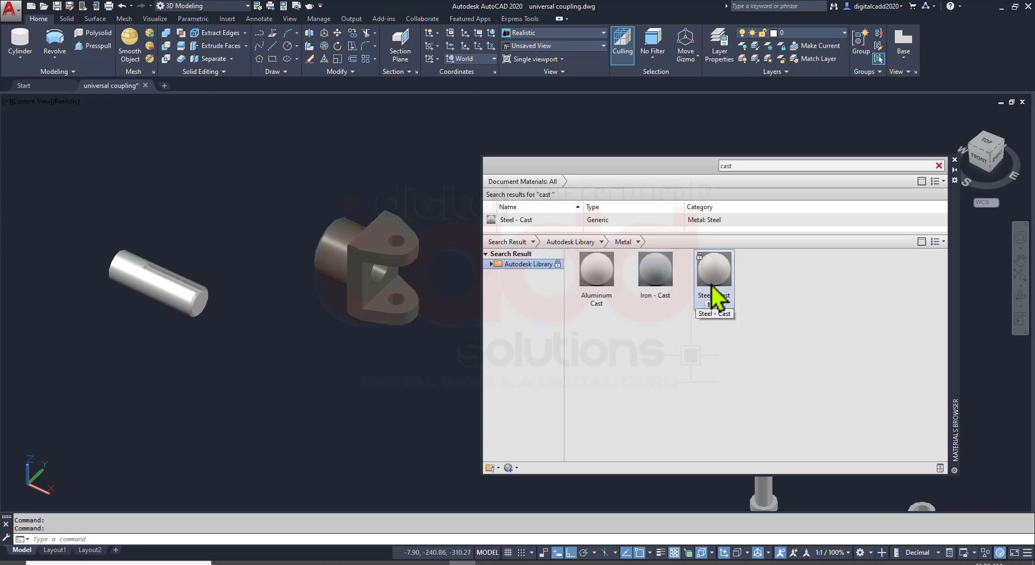
{"action": "left_click", "coordinate": [511, 252]}
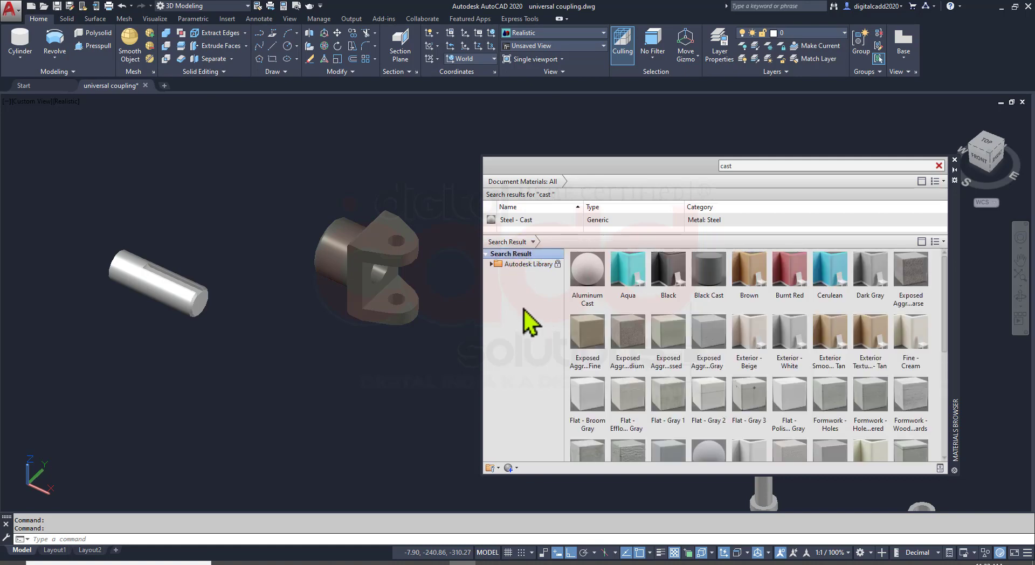
{"action": "left_click", "coordinate": [491, 264]}
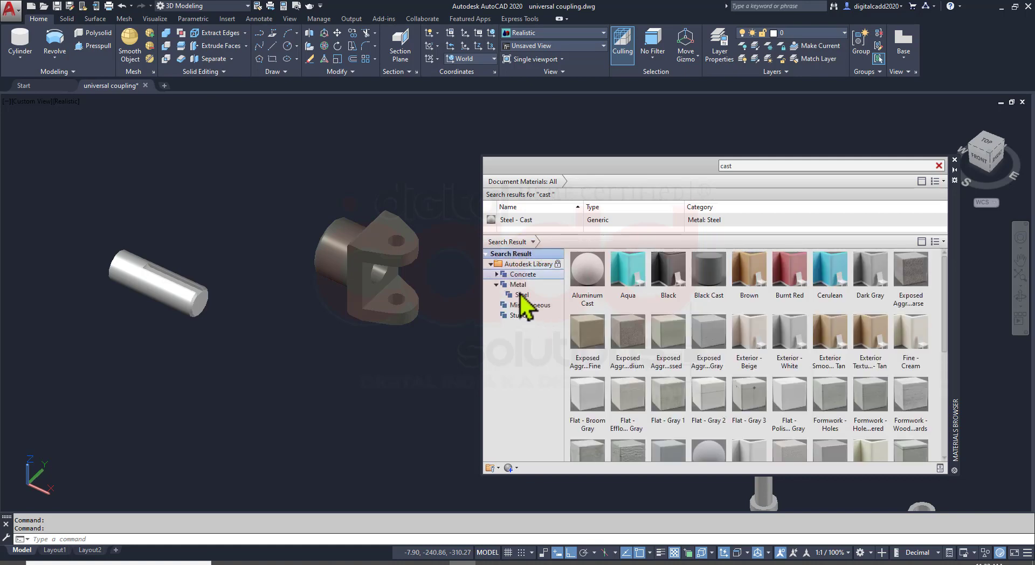
{"action": "left_click", "coordinate": [545, 264]}
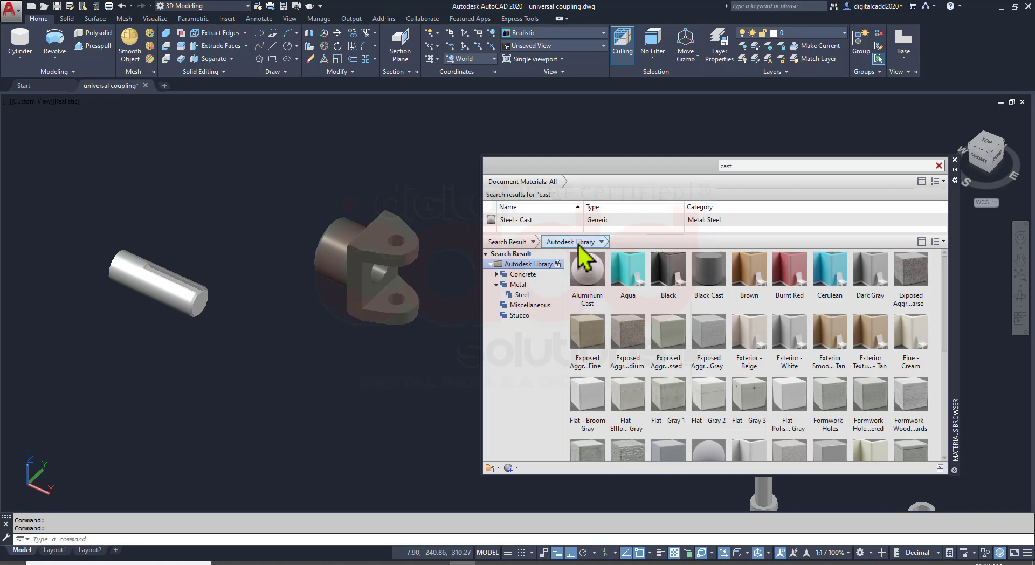
{"action": "left_click", "coordinate": [601, 242]}
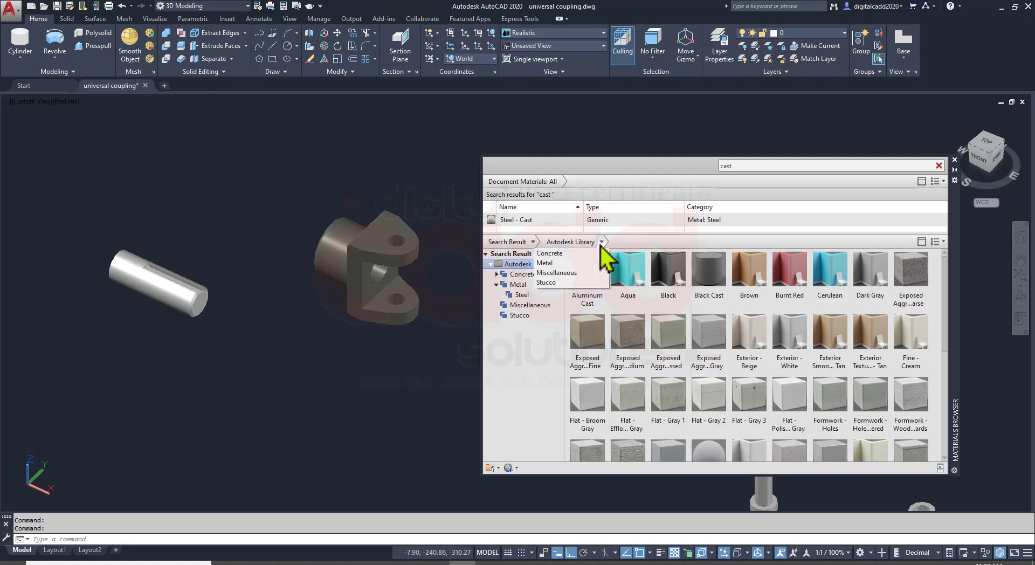
{"action": "left_click", "coordinate": [529, 343]}
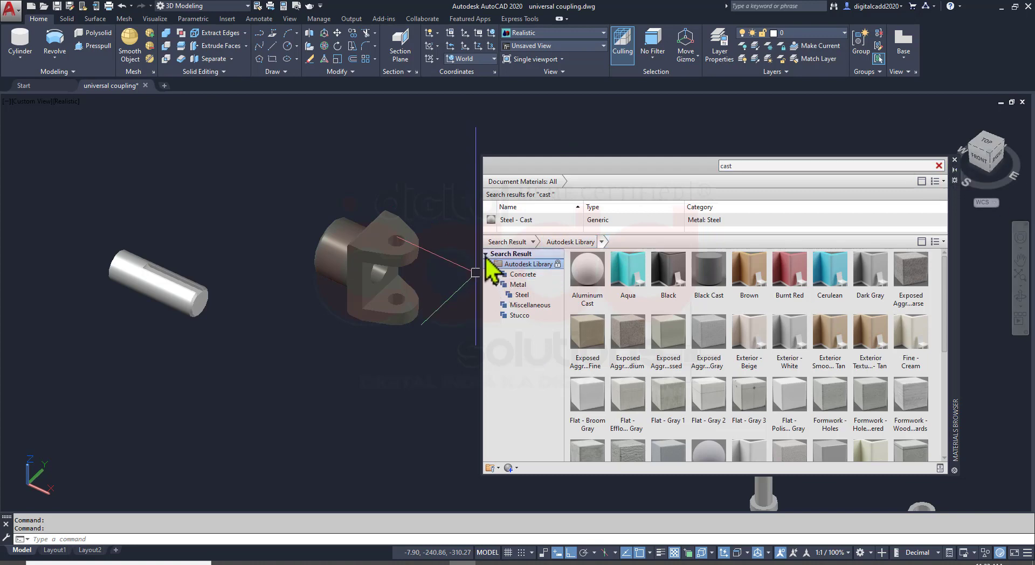
{"action": "left_click", "coordinate": [485, 255]}
{"action": "left_click", "coordinate": [486, 254]}
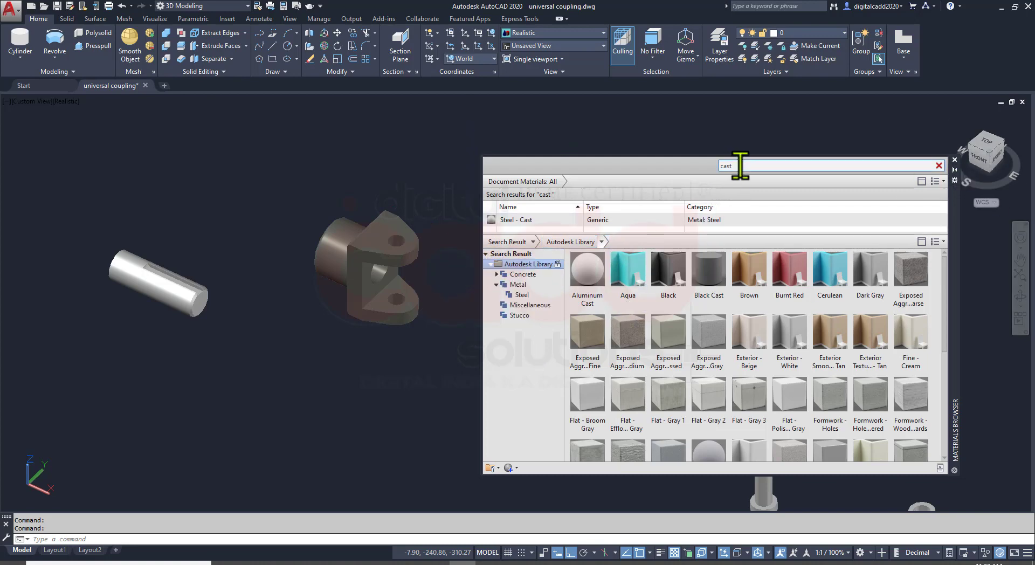
Clear the material search and, from Metallic Paint, apply Glossy - Forest Green to the fork and Glossy - Gold to the shaft.
{"action": "key", "text": "BackSpace"}
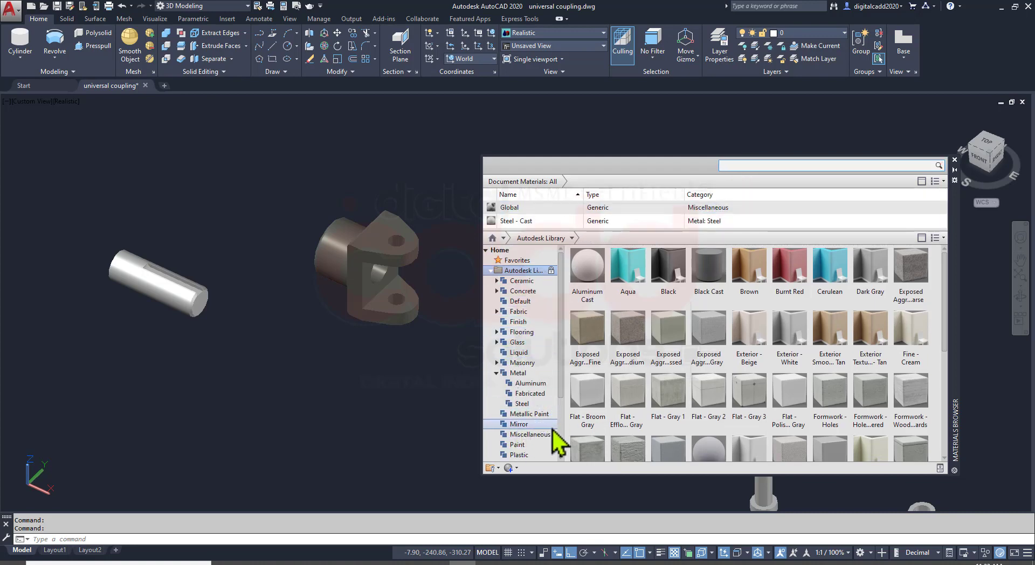
{"action": "left_click", "coordinate": [540, 414]}
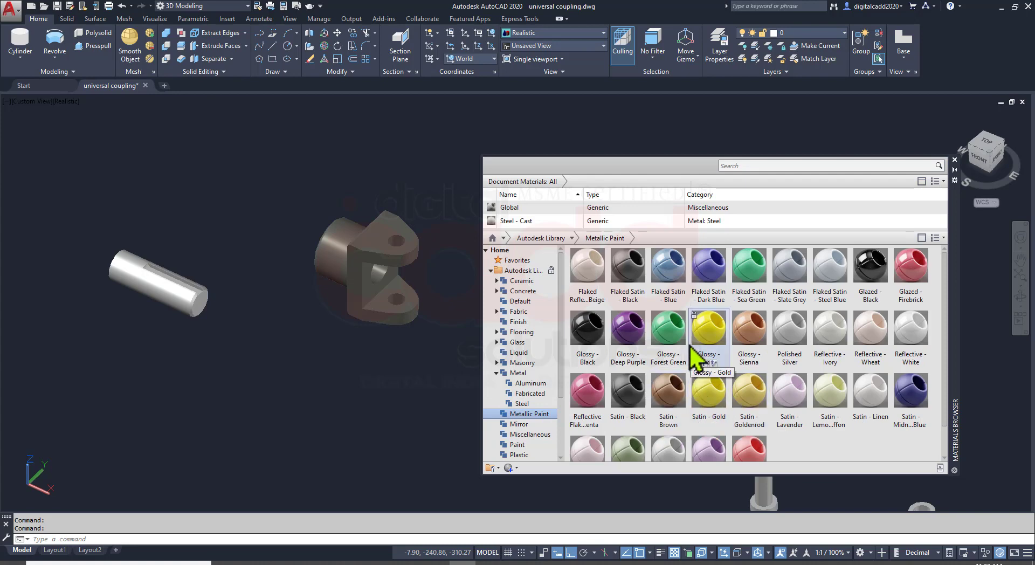
{"action": "left_click_drag", "start_coordinate": [669, 329], "coordinate": [399, 267]}
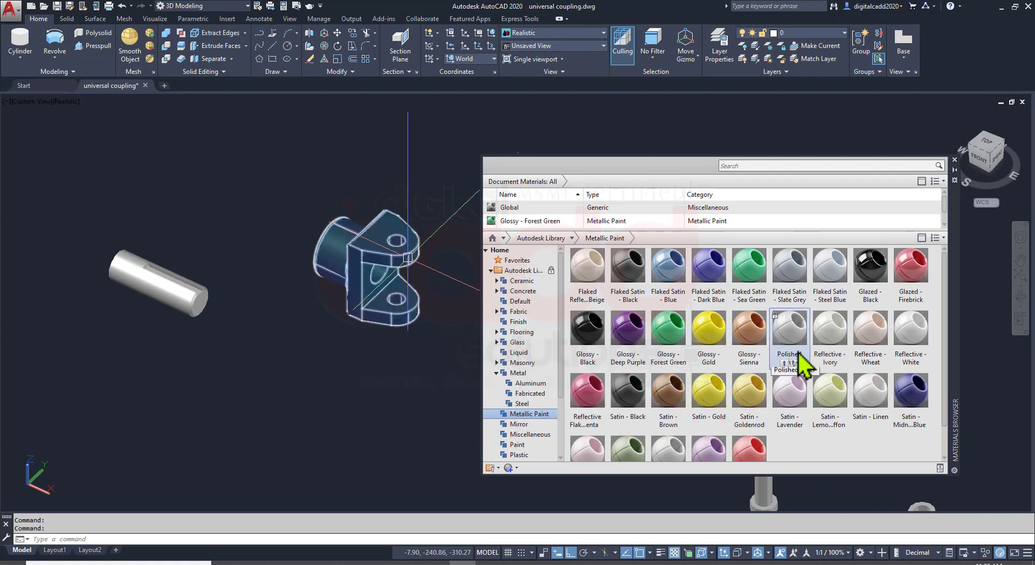
{"action": "left_click_drag", "start_coordinate": [716, 357], "coordinate": [201, 303]}
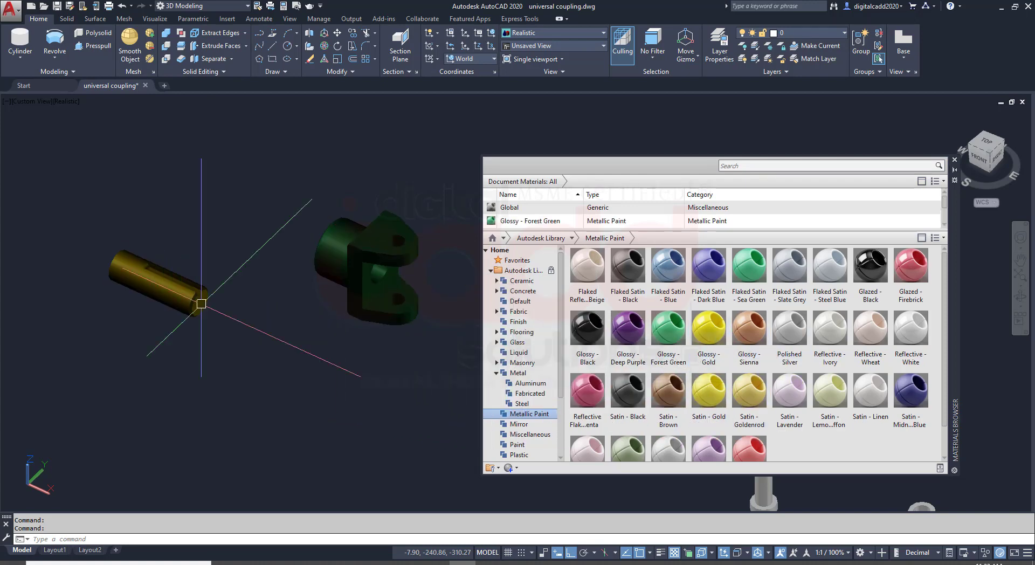
Apply the reflective flaked magenta metallic paint to the centre block and Flaked Satin - Sea Green to the headed pin.
{"action": "middle_click_drag", "start_coordinate": [390, 361], "coordinate": [203, 308]}
{"action": "mouse_move", "coordinate": [593, 393]}
{"action": "left_mouse_down"}
{"action": "mouse_move", "coordinate": [411, 320]}
{"action": "mouse_move", "coordinate": [398, 258]}
{"action": "left_mouse_up"}
{"action": "middle_click_drag", "start_coordinate": [431, 398], "coordinate": [304, 321]}
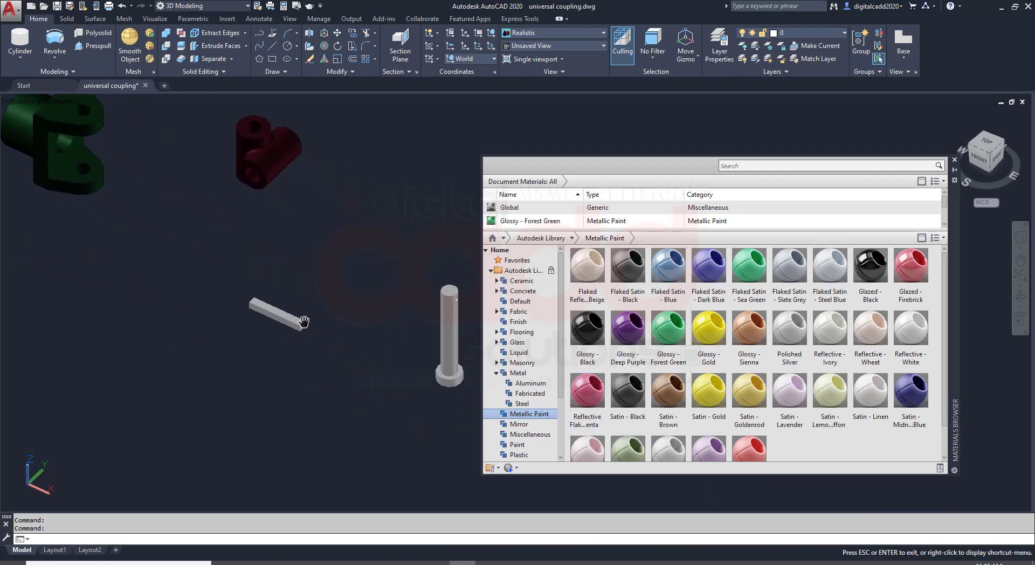
{"action": "left_click_drag", "start_coordinate": [768, 276], "coordinate": [456, 326]}
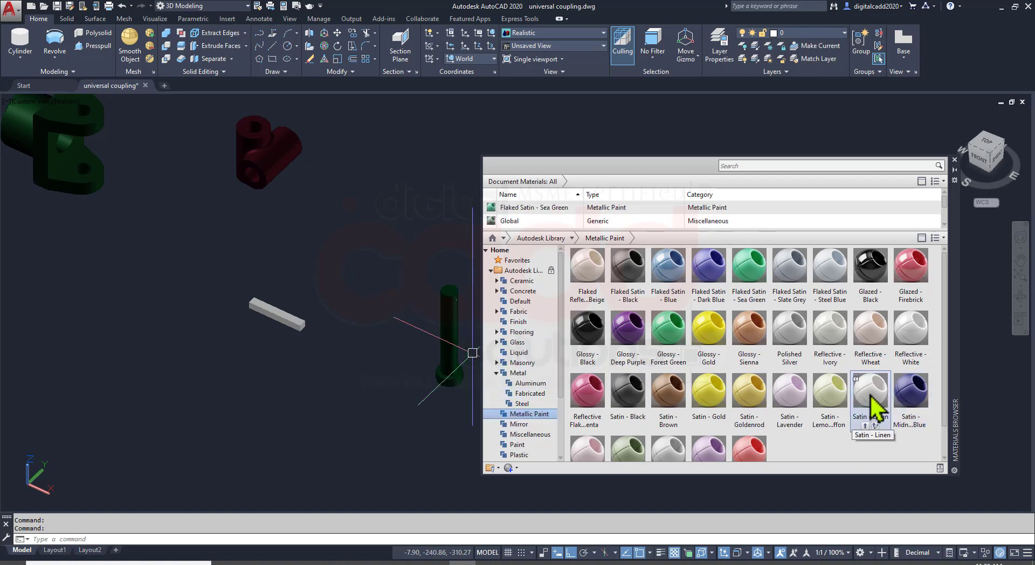
Apply Satin - Linen to the rectangular key and Flaked Satin - Dark Blue to the collar.
{"action": "left_click_drag", "start_coordinate": [870, 397], "coordinate": [284, 344]}
{"action": "middle_click_drag", "start_coordinate": [305, 367], "coordinate": [40, 304]}
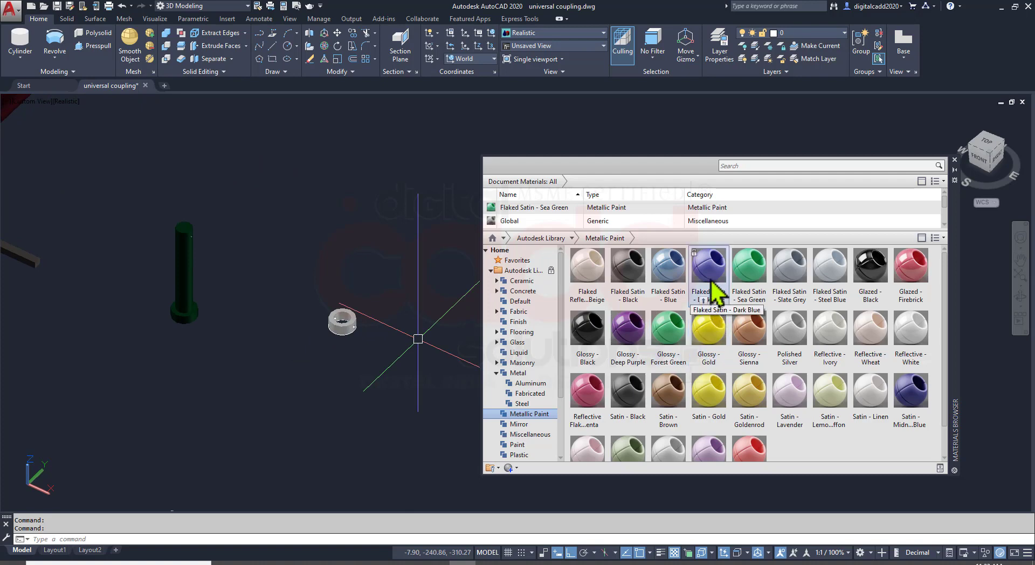
{"action": "left_click_drag", "start_coordinate": [711, 280], "coordinate": [351, 334]}
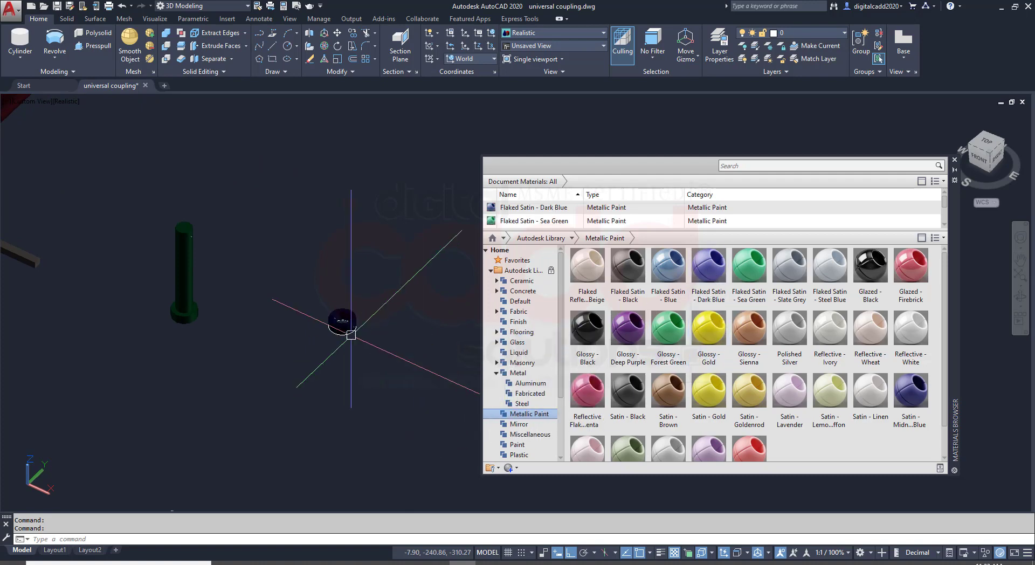
Apply Flaked Satin - Blue to the small thin pin and close the Materials Browser.
{"action": "scroll", "coordinate": [351, 334], "scroll_direction": "down", "scroll_amount": 3}
{"action": "scroll", "coordinate": [282, 354], "scroll_direction": "up", "scroll_amount": 5}
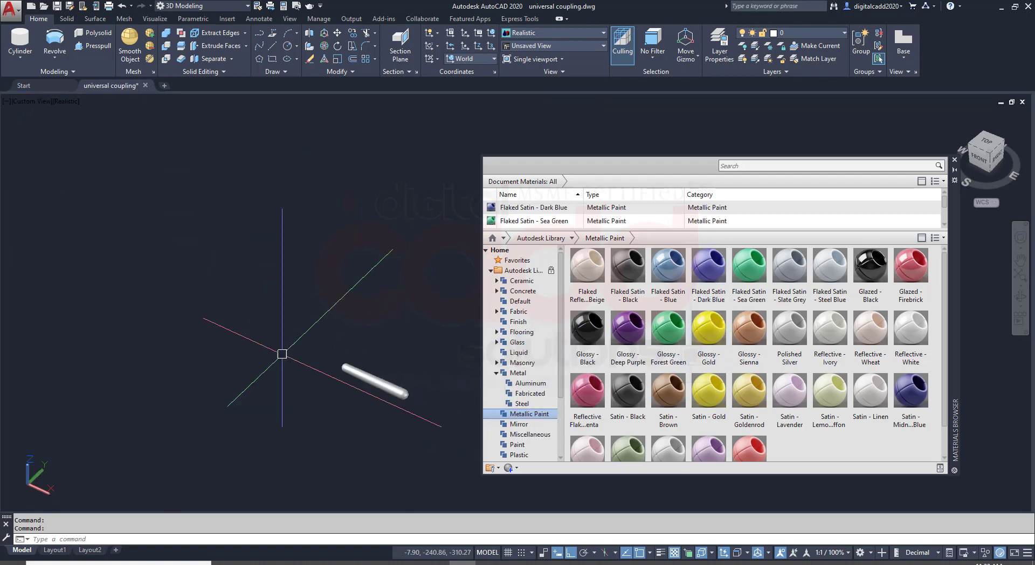
{"action": "left_click_drag", "start_coordinate": [614, 341], "coordinate": [393, 391]}
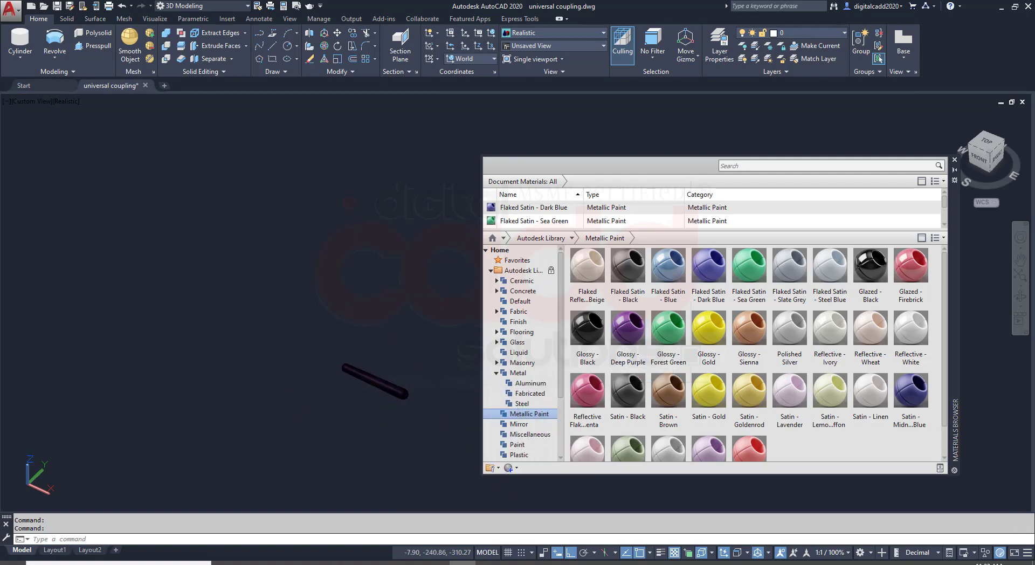
{"action": "left_click_drag", "start_coordinate": [555, 323], "coordinate": [392, 410]}
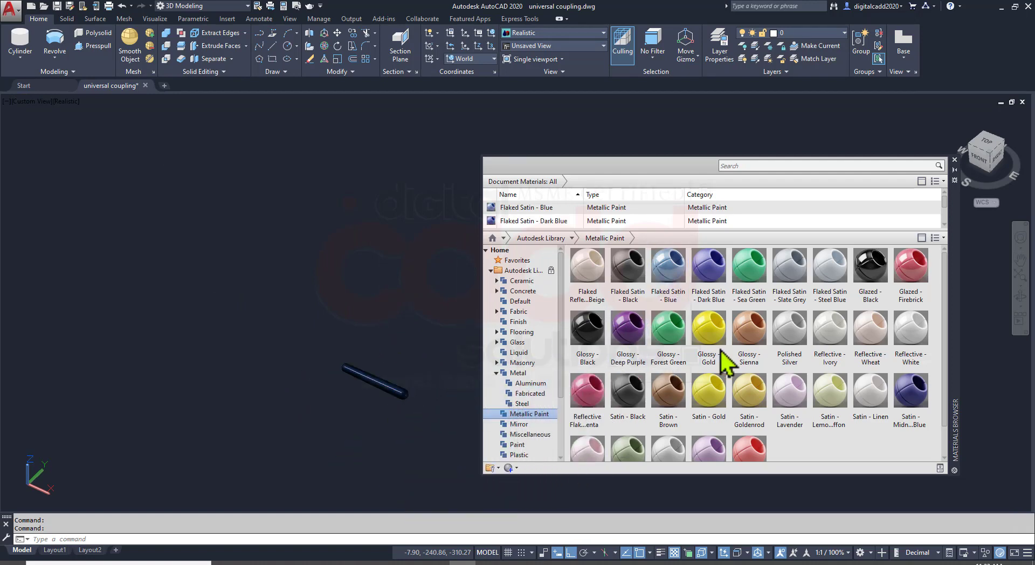
{"action": "left_click", "coordinate": [953, 160]}
{"action": "key", "text": "Escape"}
{"action": "scroll", "coordinate": [561, 355], "scroll_direction": "down", "scroll_amount": 5}
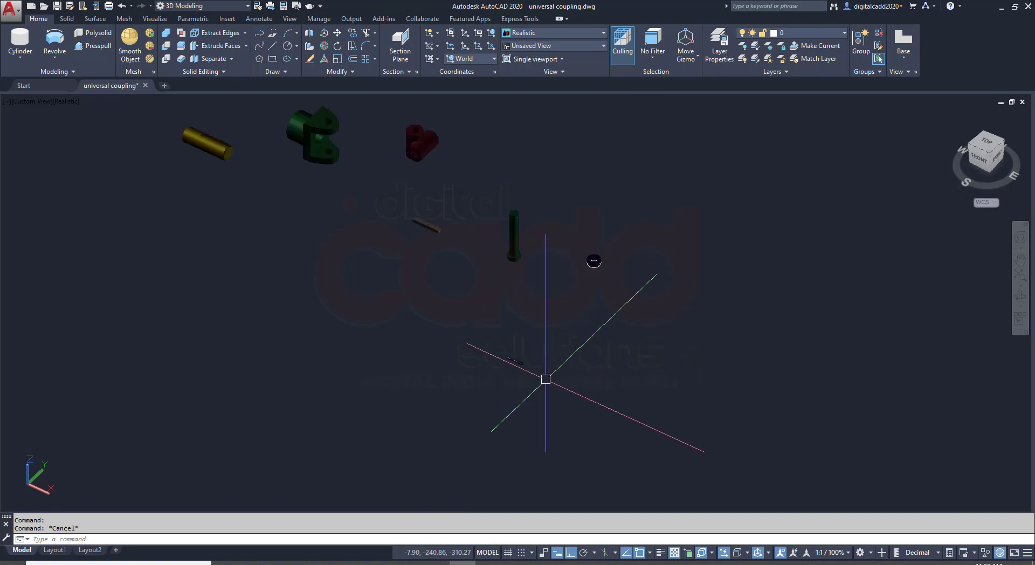
Move the collar away from the two leftover construction circles beneath it and erase both circles.
{"action": "scroll", "coordinate": [545, 379], "scroll_direction": "up", "scroll_amount": 2}
{"action": "scroll", "coordinate": [610, 273], "scroll_direction": "up", "scroll_amount": 4}
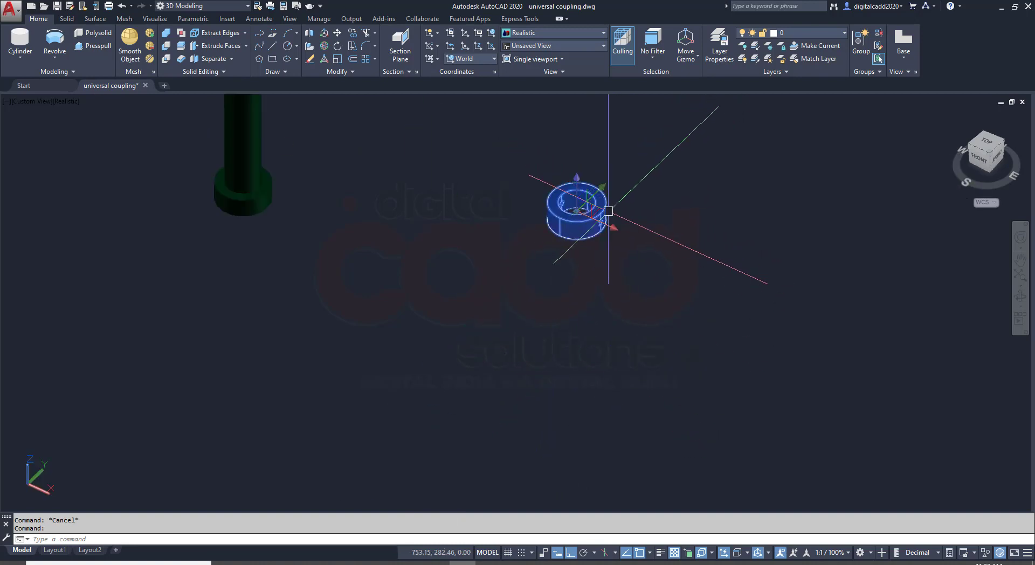
{"action": "left_click", "coordinate": [619, 229]}
{"action": "left_click", "coordinate": [437, 208]}
{"action": "key", "text": "Escape"}
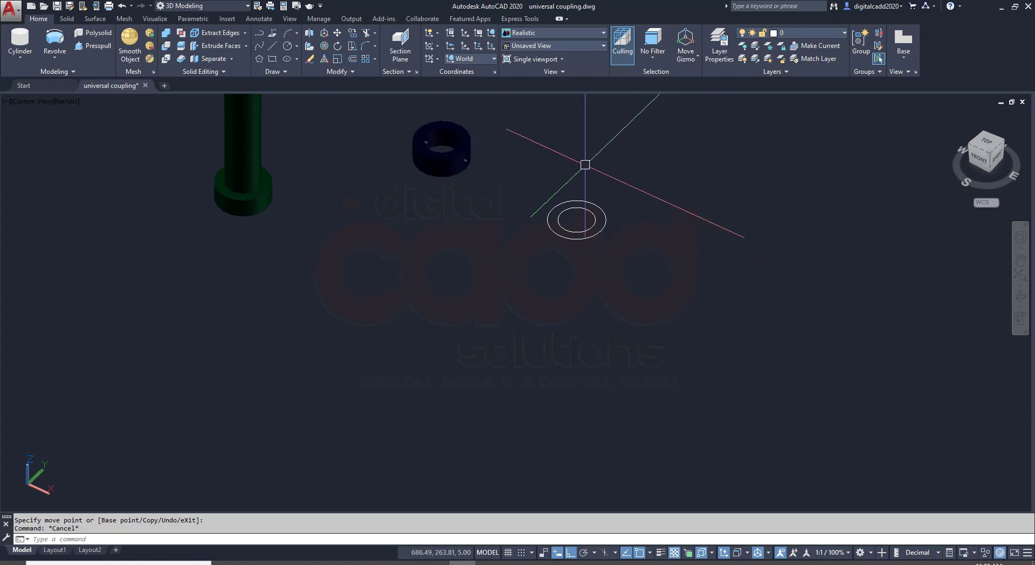
{"action": "left_click", "coordinate": [585, 165]}
{"action": "left_click", "coordinate": [517, 314]}
{"action": "key", "text": "Delete"}
{"action": "scroll", "coordinate": [527, 318], "scroll_direction": "down", "scroll_amount": 5}
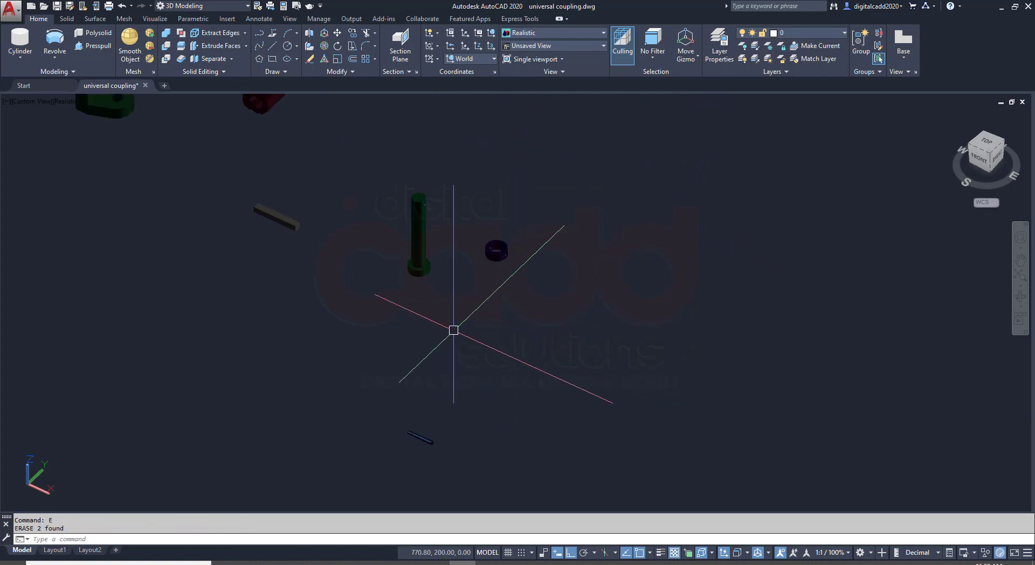
Turn on the sun light with adjusted exposure settings and brighten the render exposure to 5.
{"action": "left_click", "coordinate": [155, 19]}
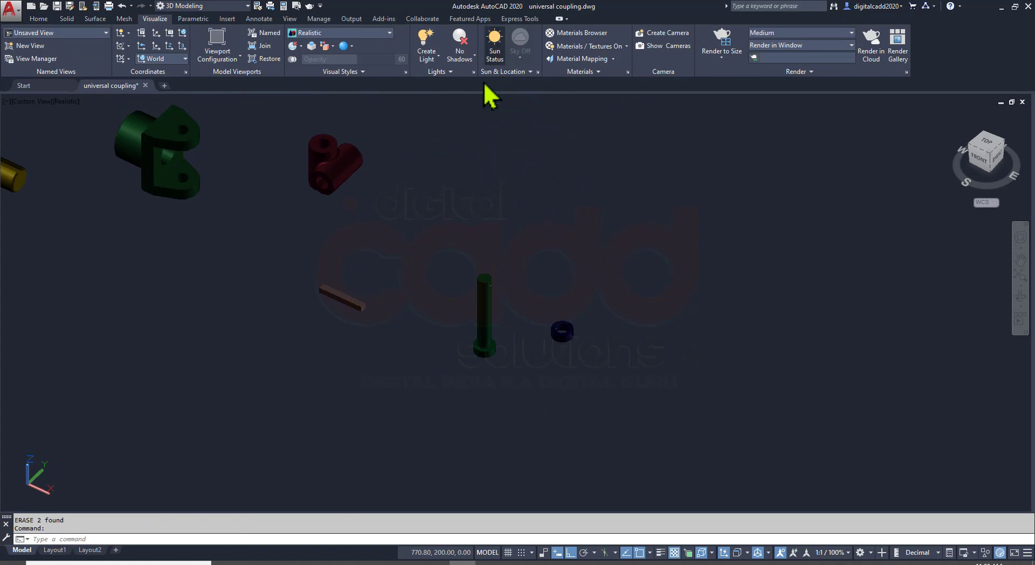
{"action": "left_click", "coordinate": [494, 44]}
{"action": "left_click", "coordinate": [515, 281]}
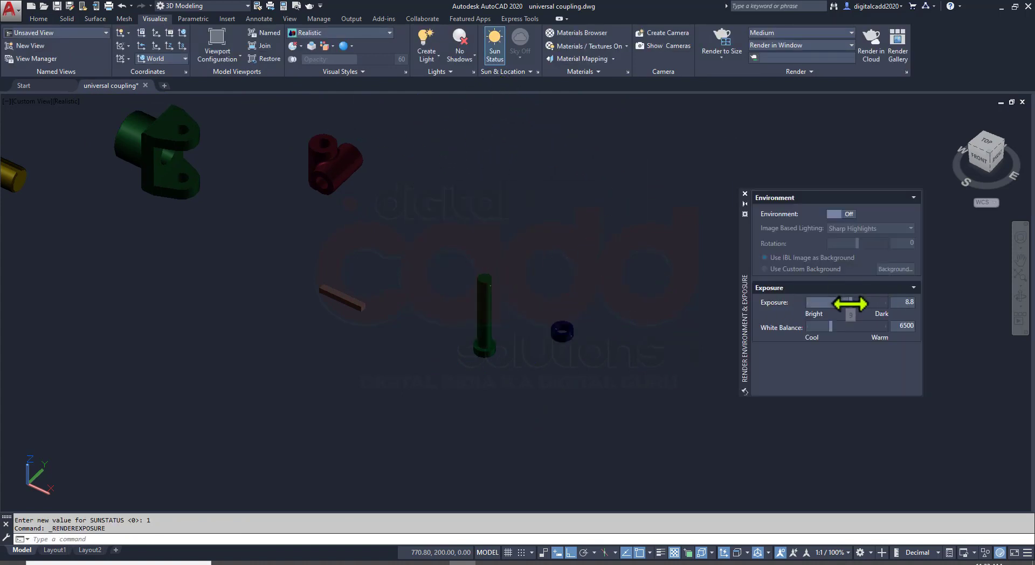
{"action": "left_click_drag", "start_coordinate": [849, 303], "coordinate": [840, 303]}
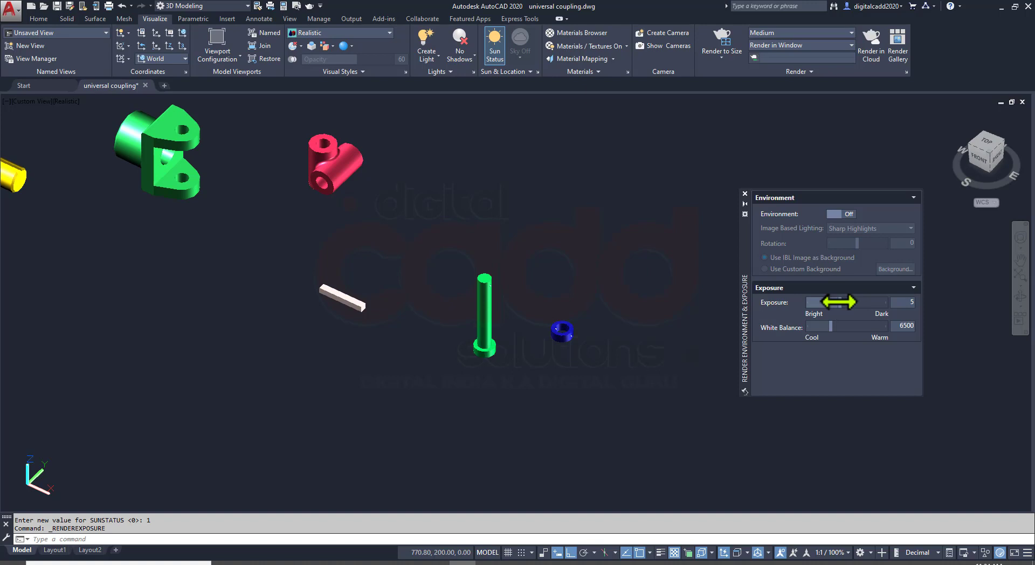
Close the render environment and exposure settings.
{"action": "left_click", "coordinate": [745, 194]}
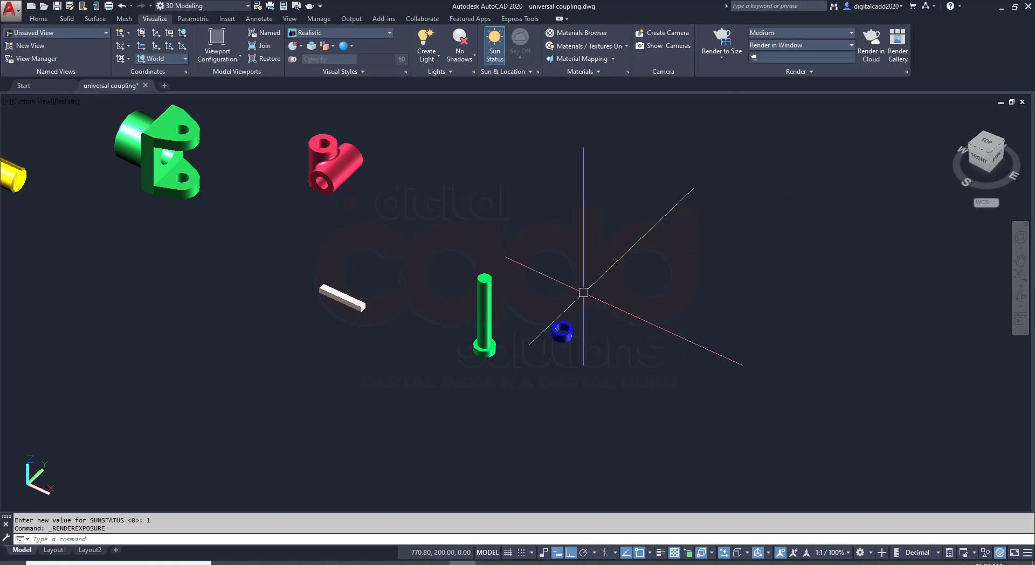
{"action": "scroll", "coordinate": [584, 291], "scroll_direction": "down", "scroll_amount": 5}
{"action": "scroll", "coordinate": [429, 273], "scroll_direction": "up", "scroll_amount": 3}
{"action": "scroll", "coordinate": [594, 415], "scroll_direction": "up", "scroll_amount": 3}
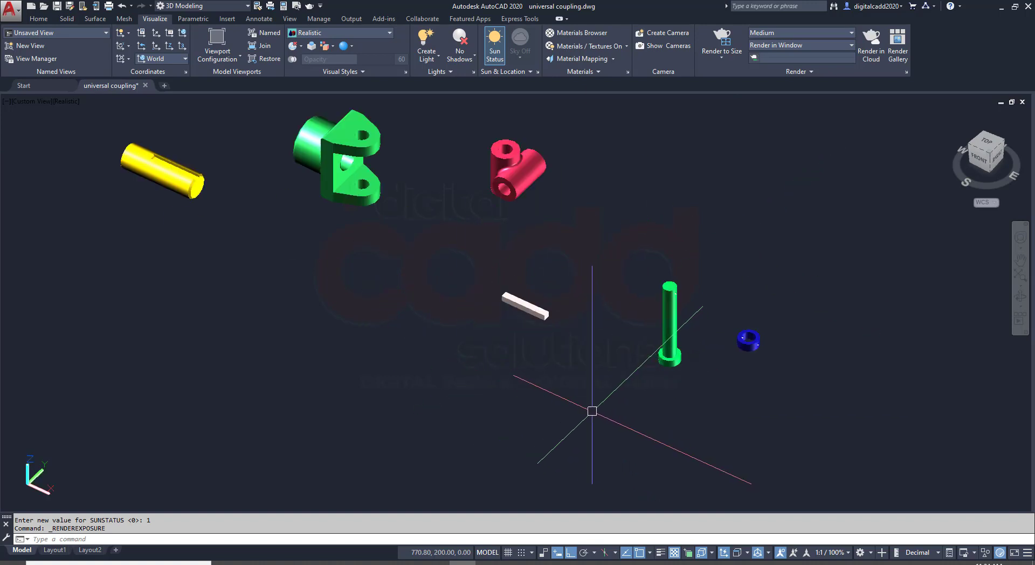
{"action": "middle_click_drag", "start_coordinate": [455, 320], "coordinate": [452, 359]}
{"action": "middle_click_drag", "start_coordinate": [447, 438], "coordinate": [539, 474]}
Move the rectangular key by its lower end corner into the keyway at the yellow shaft's end.
{"action": "scroll", "coordinate": [601, 455], "scroll_direction": "up", "scroll_amount": 4}
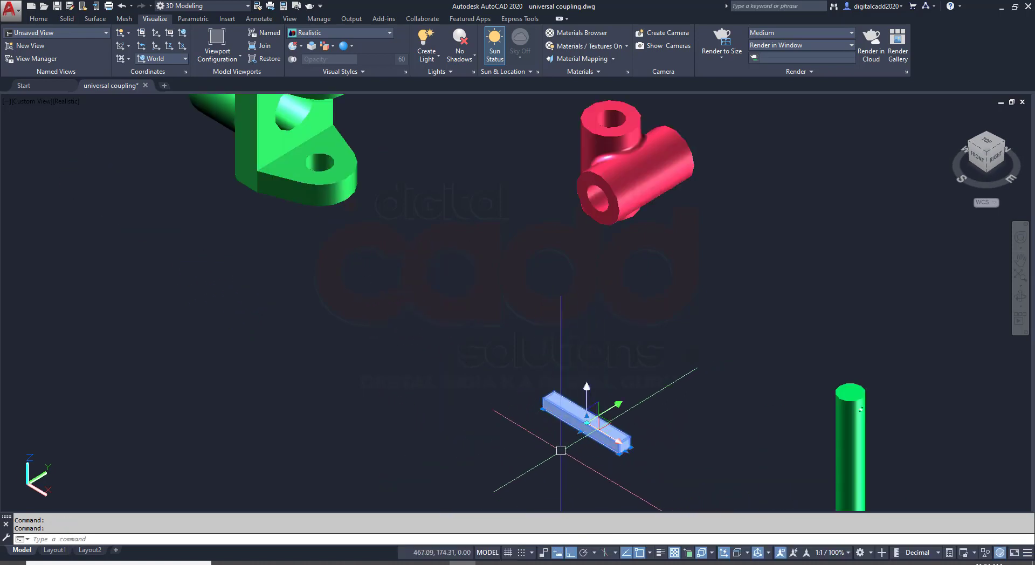
{"action": "scroll", "coordinate": [630, 474], "scroll_direction": "up", "scroll_amount": 5}
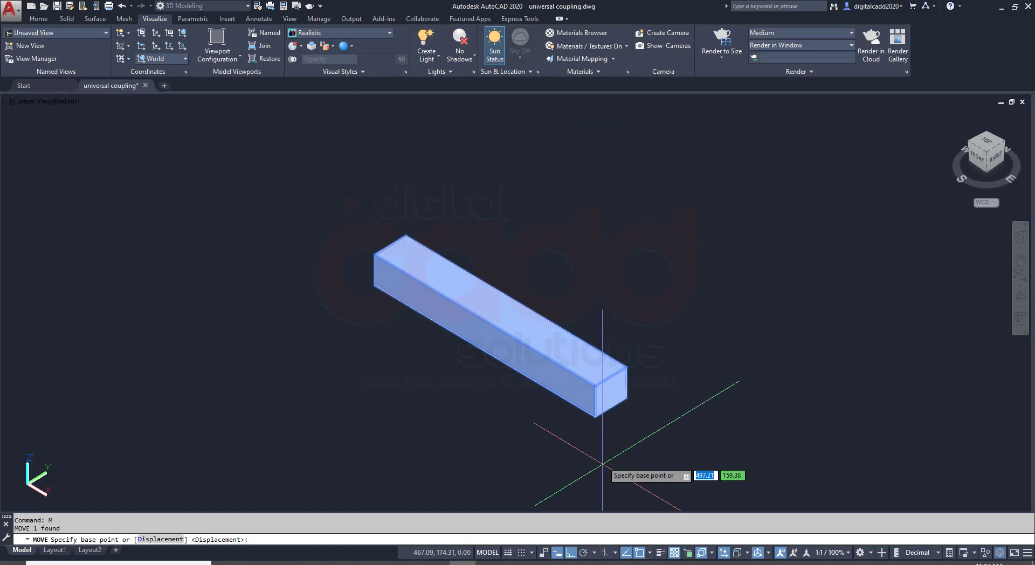
{"action": "left_click", "coordinate": [610, 407]}
{"action": "scroll", "coordinate": [636, 407], "scroll_direction": "down", "scroll_amount": 5}
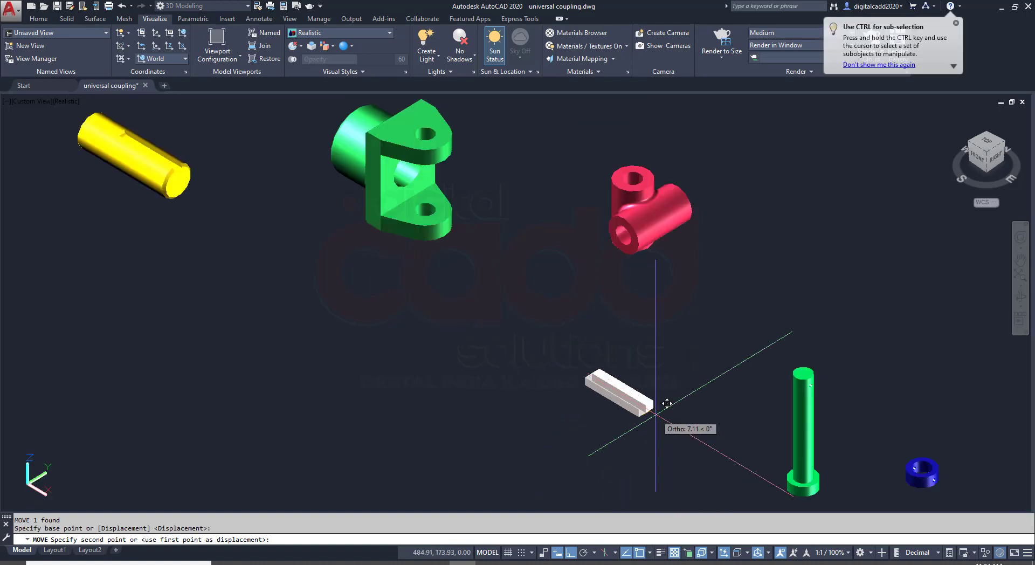
{"action": "scroll", "coordinate": [501, 305], "scroll_direction": "up", "scroll_amount": 5}
{"action": "scroll", "coordinate": [450, 324], "scroll_direction": "up", "scroll_amount": 6}
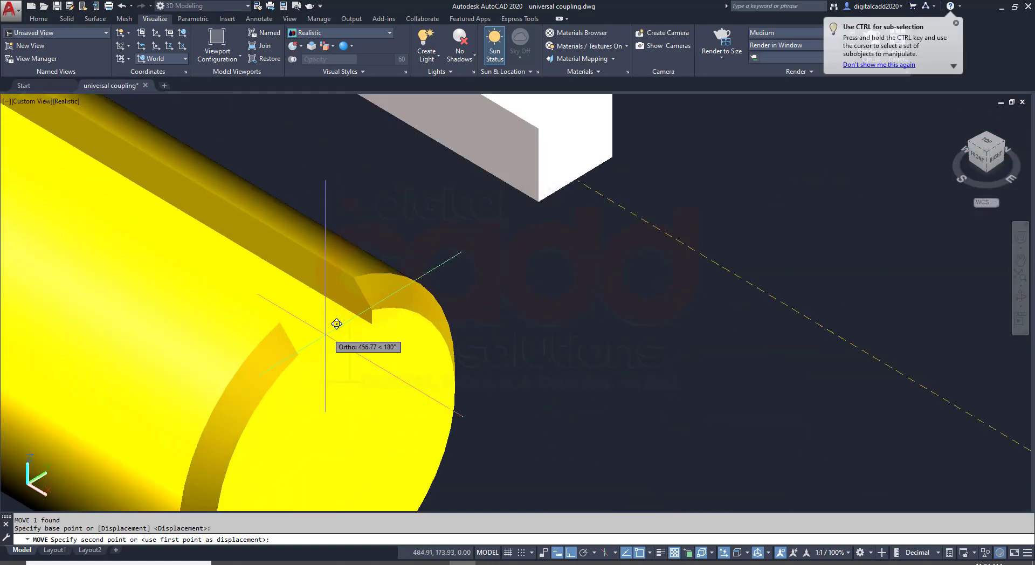
{"action": "left_click", "coordinate": [333, 346]}
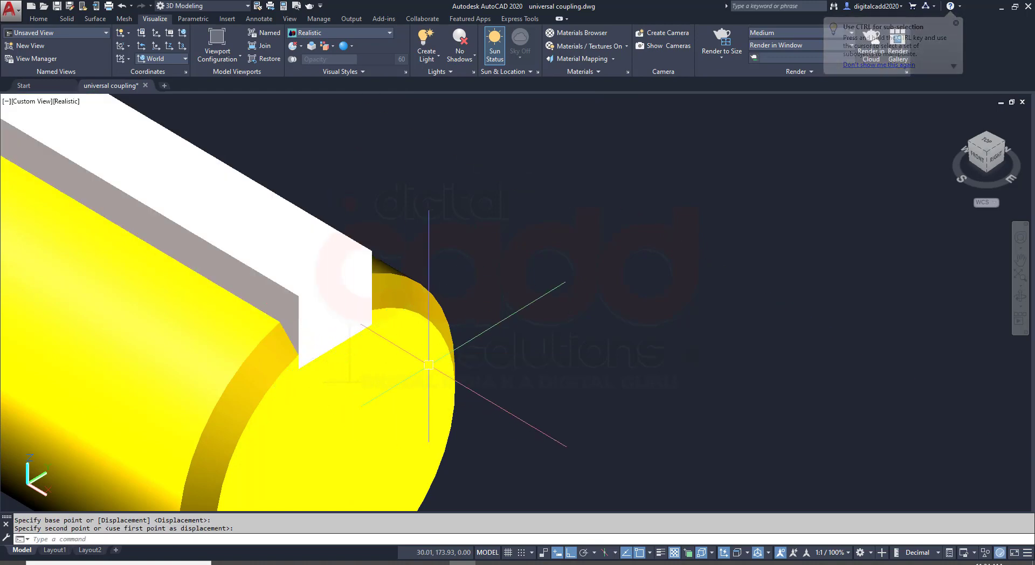
{"action": "scroll", "coordinate": [448, 354], "scroll_direction": "down", "scroll_amount": 5}
{"action": "middle_click_drag", "start_coordinate": [447, 354], "coordinate": [430, 369], "text": "shift"}
{"action": "scroll", "coordinate": [444, 353], "scroll_direction": "down", "scroll_amount": 4}
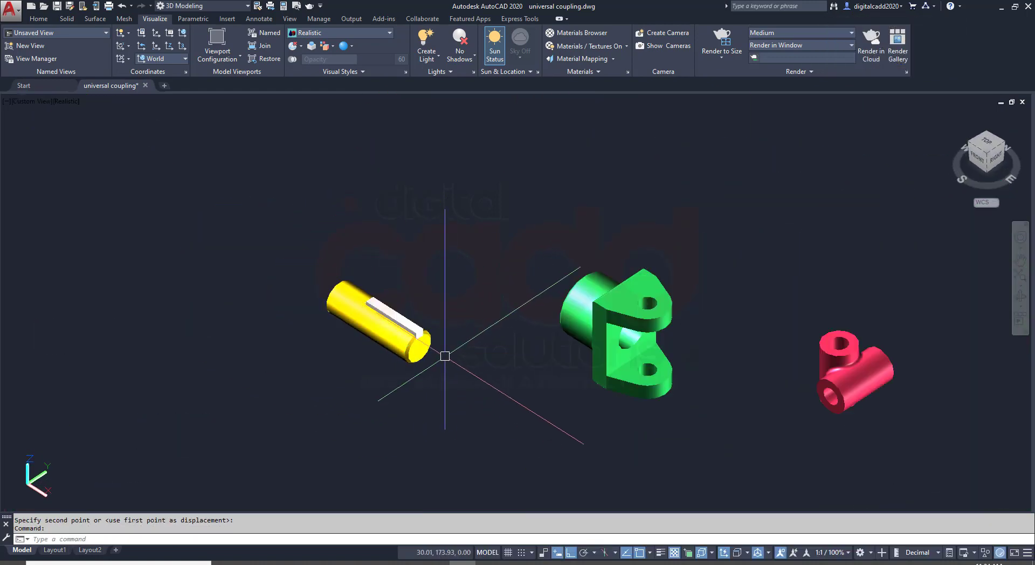
{"action": "scroll", "coordinate": [452, 354], "scroll_direction": "up", "scroll_amount": 2}
{"action": "left_click_drag", "start_coordinate": [455, 246], "coordinate": [291, 461]}
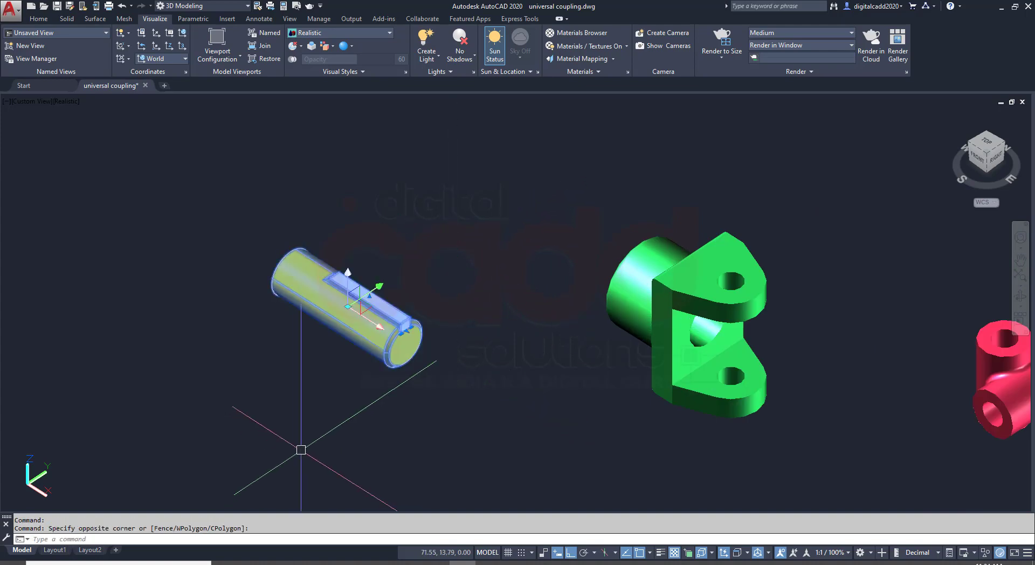
{"action": "type", "text": "m"}
{"action": "key", "text": "Return"}
{"action": "scroll", "coordinate": [415, 377], "scroll_direction": "up", "scroll_amount": 6}
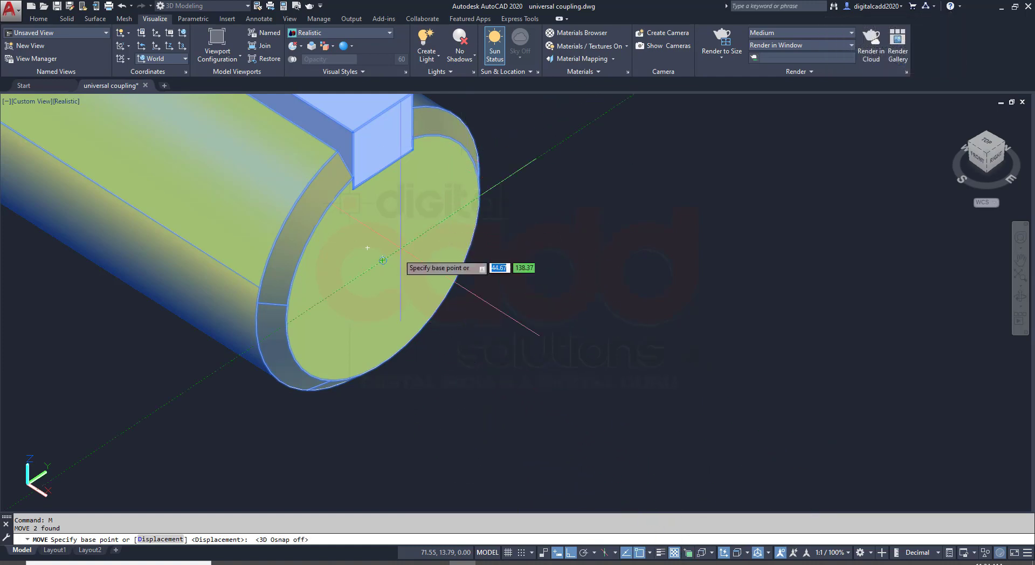
{"action": "scroll", "coordinate": [425, 262], "scroll_direction": "down", "scroll_amount": 5}
{"action": "key", "text": "Escape"}
Move the shaft and its key together from the centre of the shaft's end face to the centre of the green fork's bore.
{"action": "left_click", "coordinate": [542, 232]}
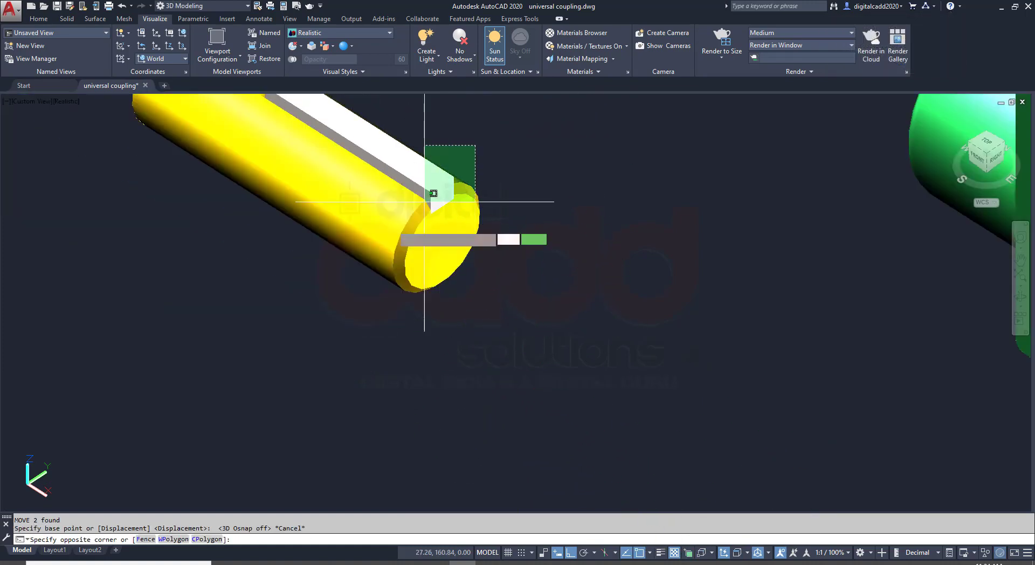
{"action": "left_click", "coordinate": [353, 278]}
{"action": "type", "text": "m"}
{"action": "key", "text": "Return"}
{"action": "scroll", "coordinate": [458, 264], "scroll_direction": "up", "scroll_amount": 4}
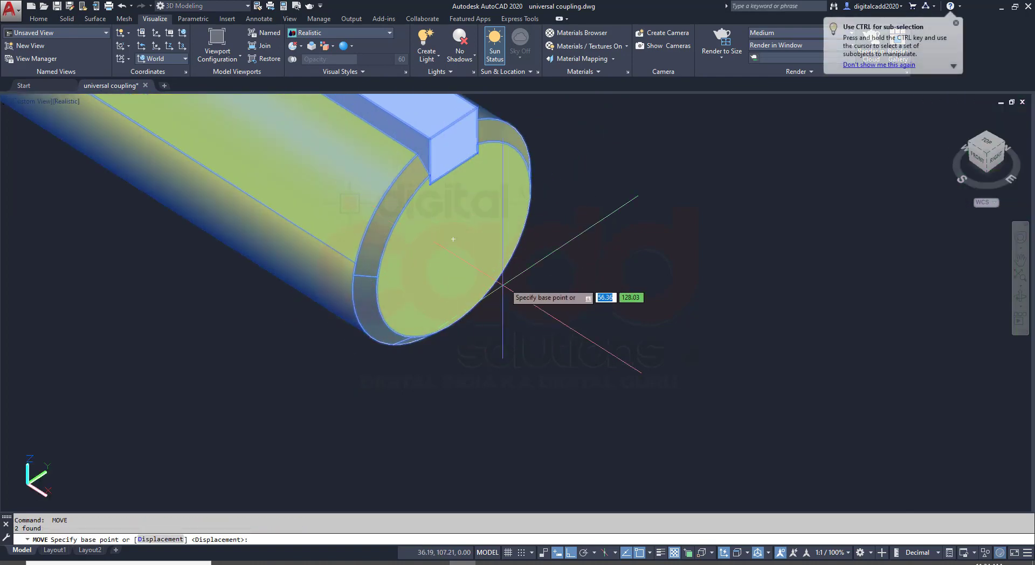
{"action": "left_click", "coordinate": [454, 238]}
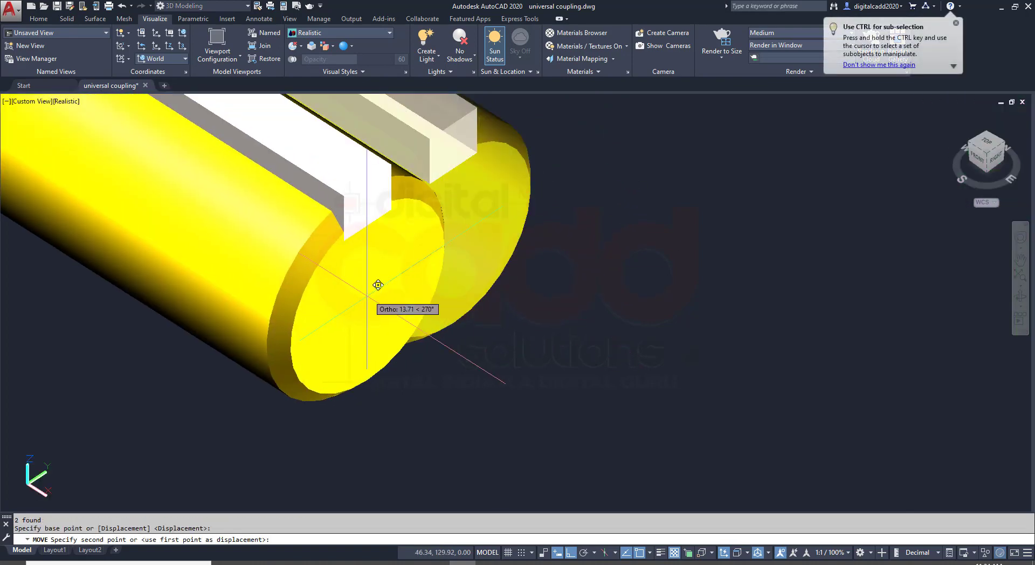
{"action": "scroll", "coordinate": [377, 284], "scroll_direction": "down", "scroll_amount": 5}
{"action": "scroll", "coordinate": [384, 298], "scroll_direction": "up", "scroll_amount": 5}
{"action": "scroll", "coordinate": [383, 298], "scroll_direction": "up", "scroll_amount": 4}
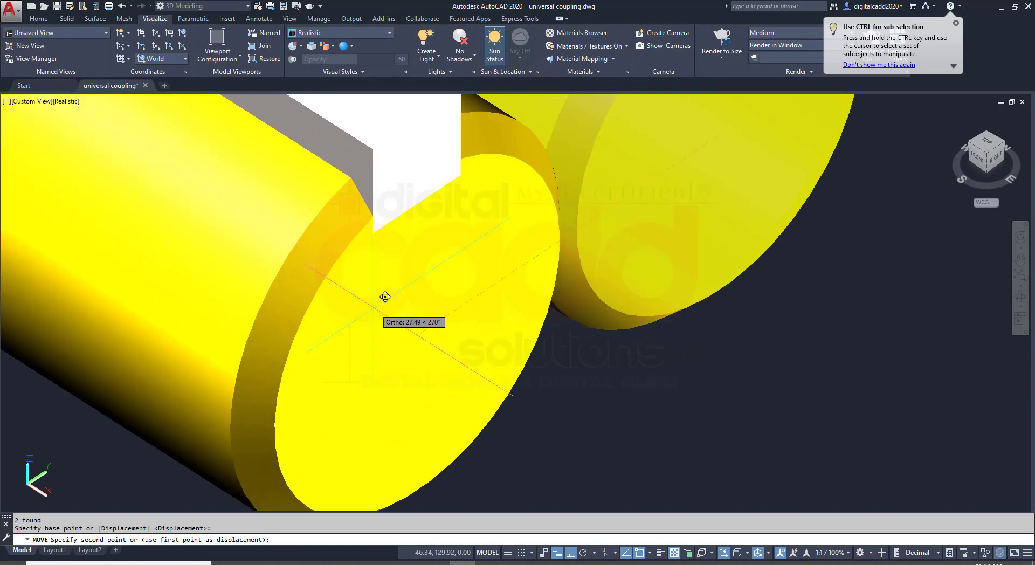
{"action": "scroll", "coordinate": [400, 279], "scroll_direction": "down", "scroll_amount": 6}
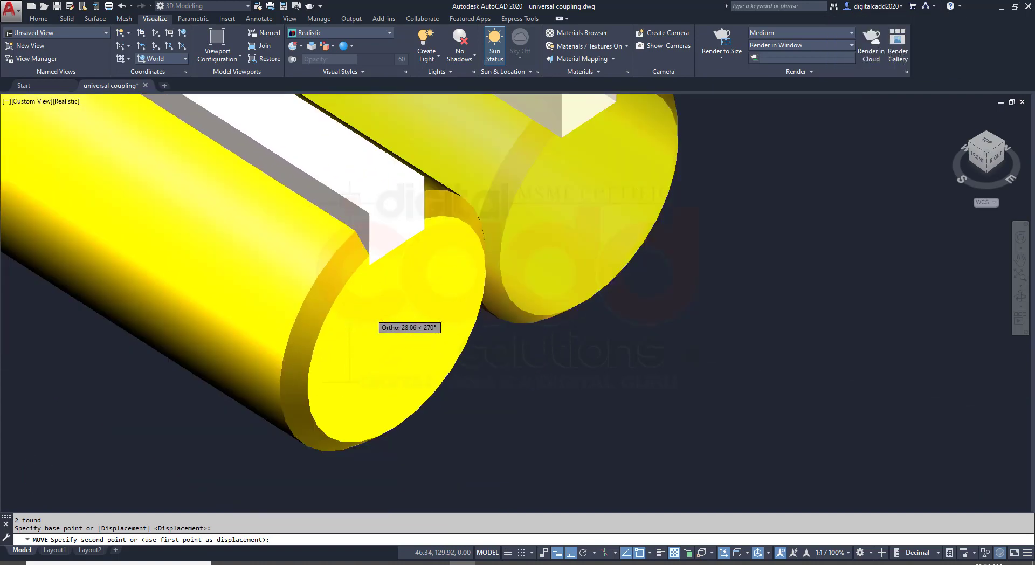
{"action": "scroll", "coordinate": [701, 246], "scroll_direction": "up", "scroll_amount": 5}
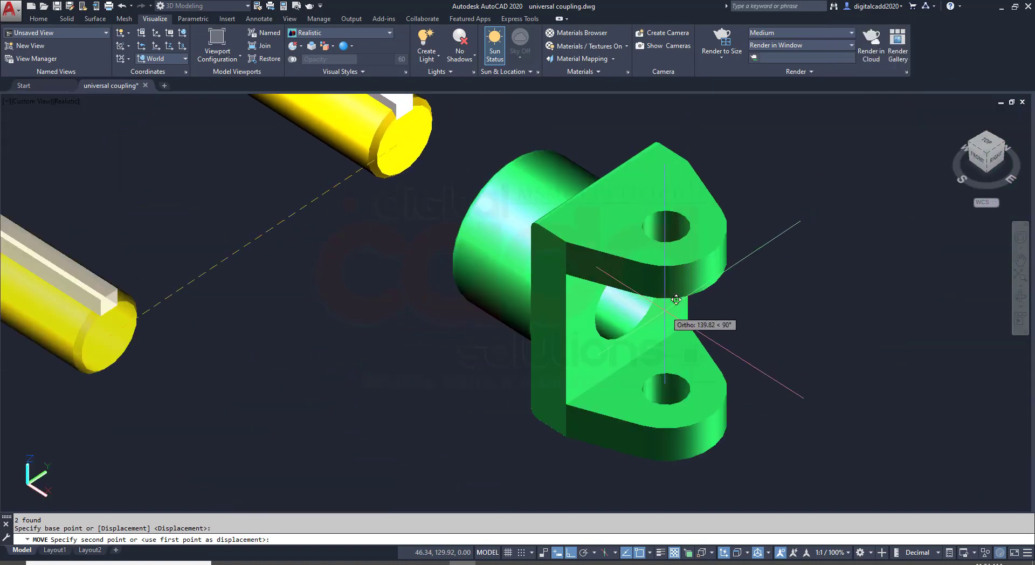
{"action": "left_click", "coordinate": [642, 288]}
Check the assembly drawing in the PDF and copy the fork, shaft and key to a free spot along the negative Y direction.
{"action": "middle_click_drag", "start_coordinate": [641, 287], "coordinate": [692, 365], "text": "shift"}
{"action": "scroll", "coordinate": [517, 293], "scroll_direction": "down", "scroll_amount": 5}
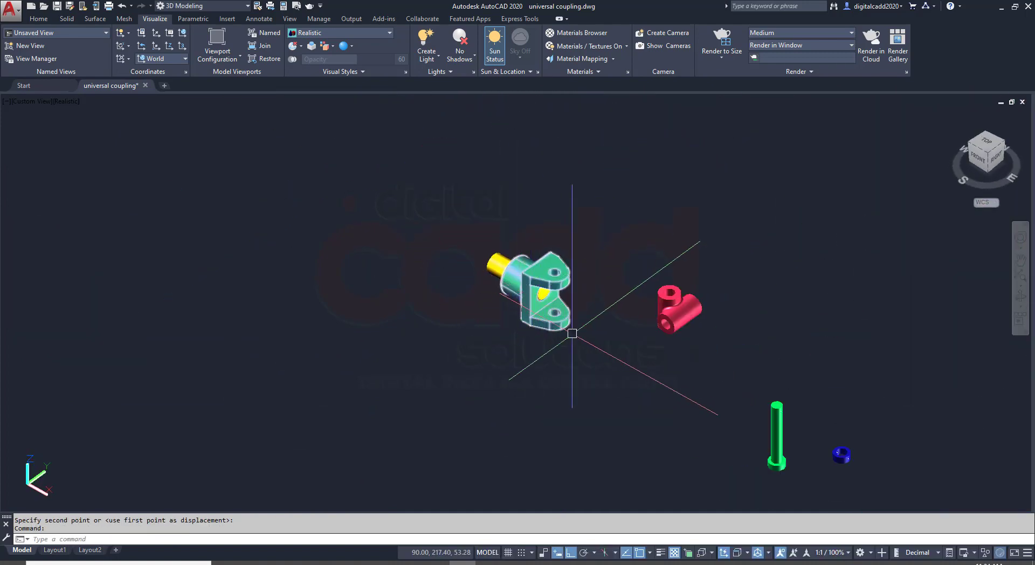
{"action": "left_click", "coordinate": [464, 259]}
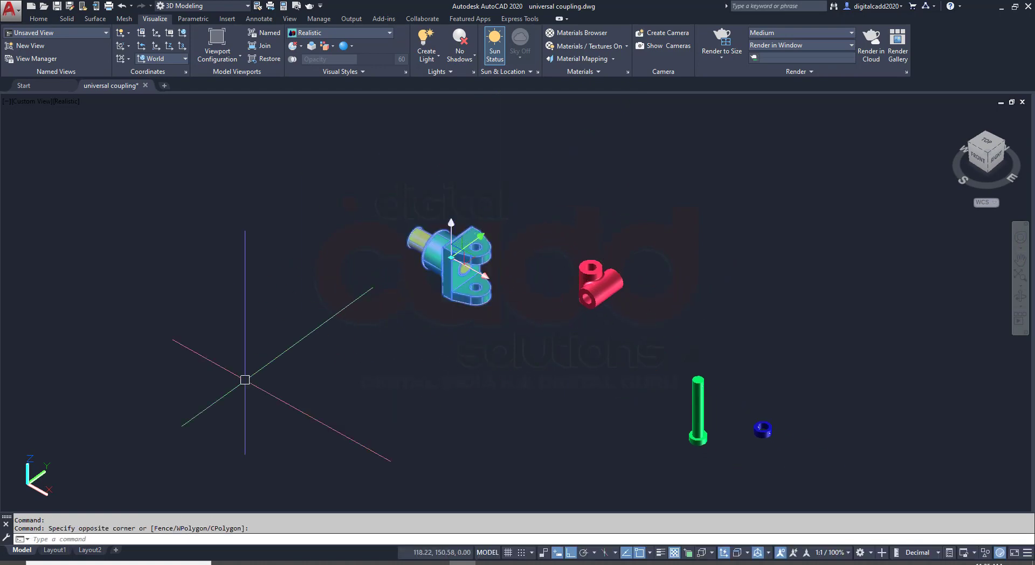
{"action": "key", "text": "alt+Tab"}
{"action": "scroll", "coordinate": [457, 392], "scroll_direction": "up", "scroll_amount": 10}
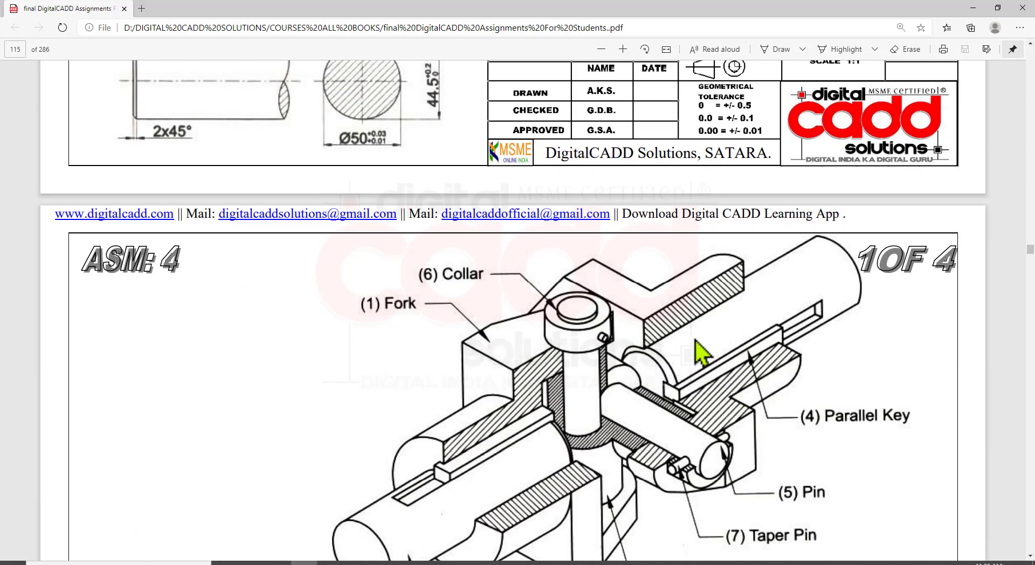
{"action": "scroll", "coordinate": [695, 345], "scroll_direction": "down", "scroll_amount": 4}
{"action": "key", "text": "alt+Tab"}
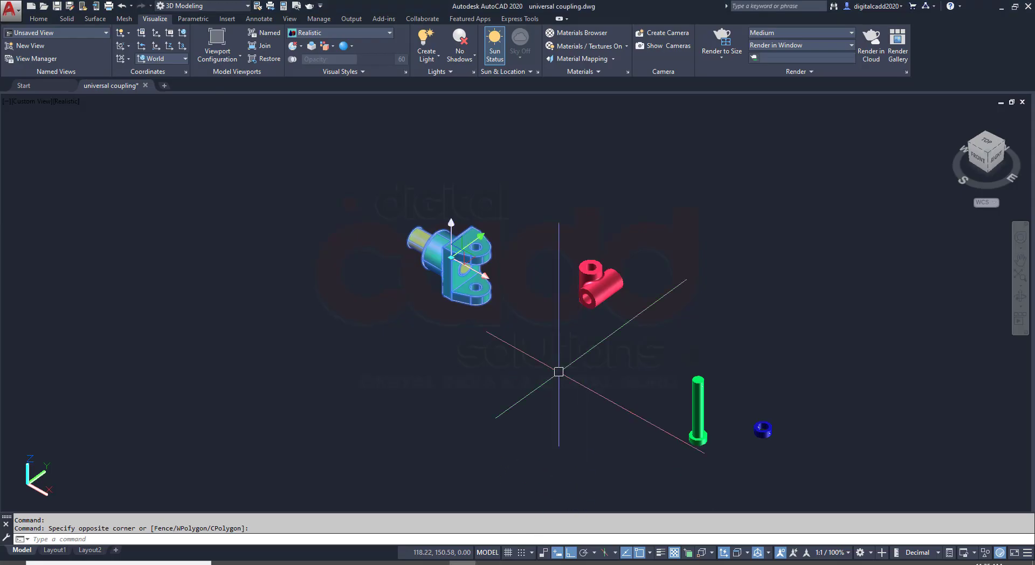
{"action": "left_click", "coordinate": [39, 18]}
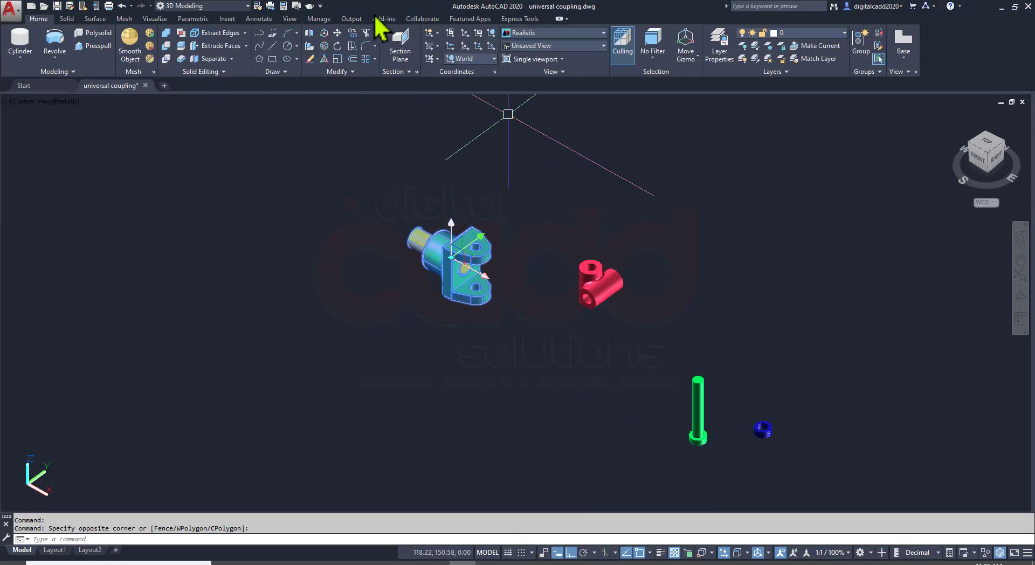
{"action": "left_click", "coordinate": [353, 32]}
{"action": "left_click", "coordinate": [537, 232]}
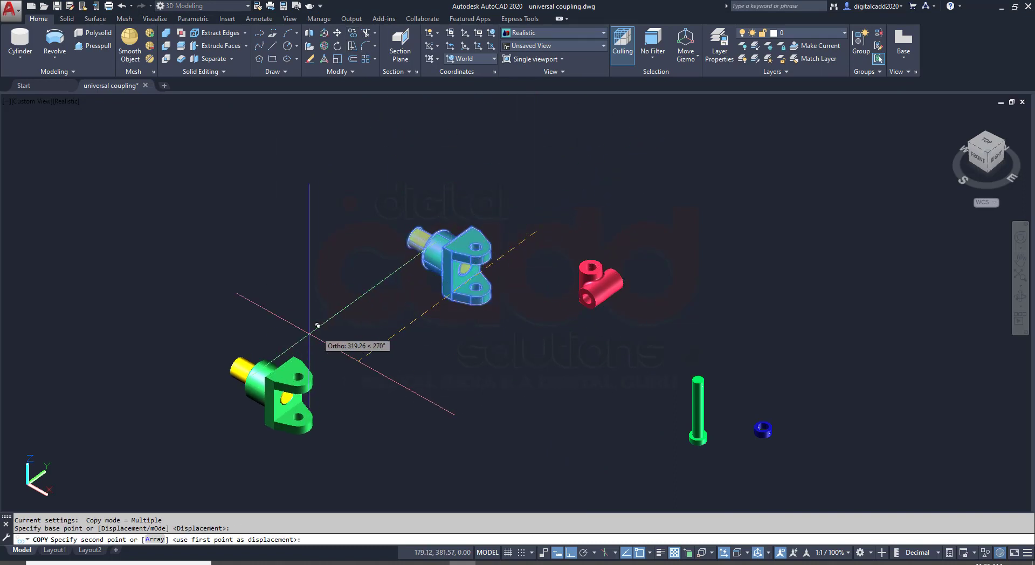
{"action": "left_click", "coordinate": [271, 350]}
{"action": "key", "text": "Return"}
Move the red centre block from its bottom hole centre onto the hole centre of the original fork's lower lug.
{"action": "scroll", "coordinate": [617, 307], "scroll_direction": "up", "scroll_amount": 3}
{"action": "left_click", "coordinate": [571, 259]}
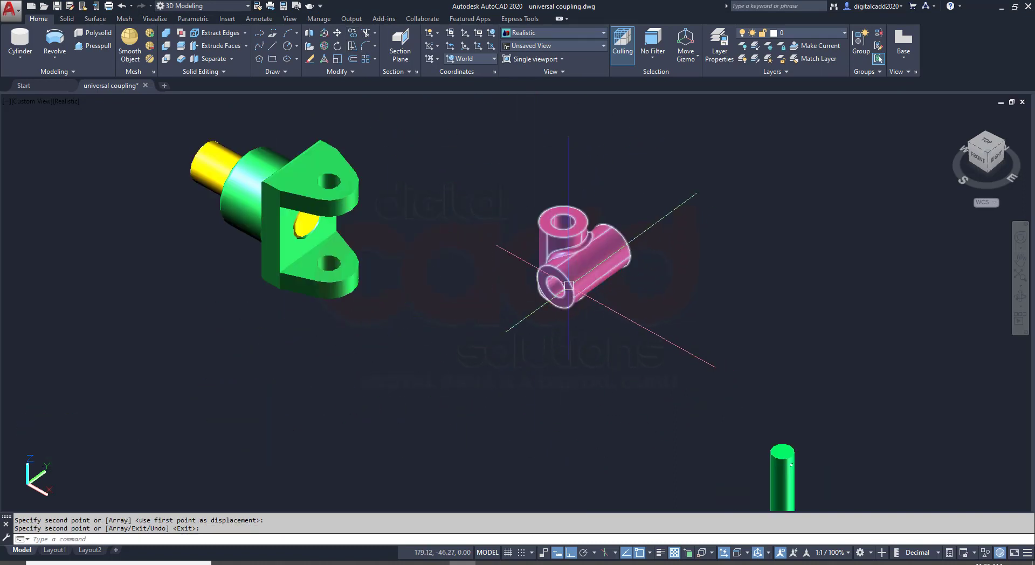
{"action": "type", "text": "m"}
{"action": "key", "text": "Return"}
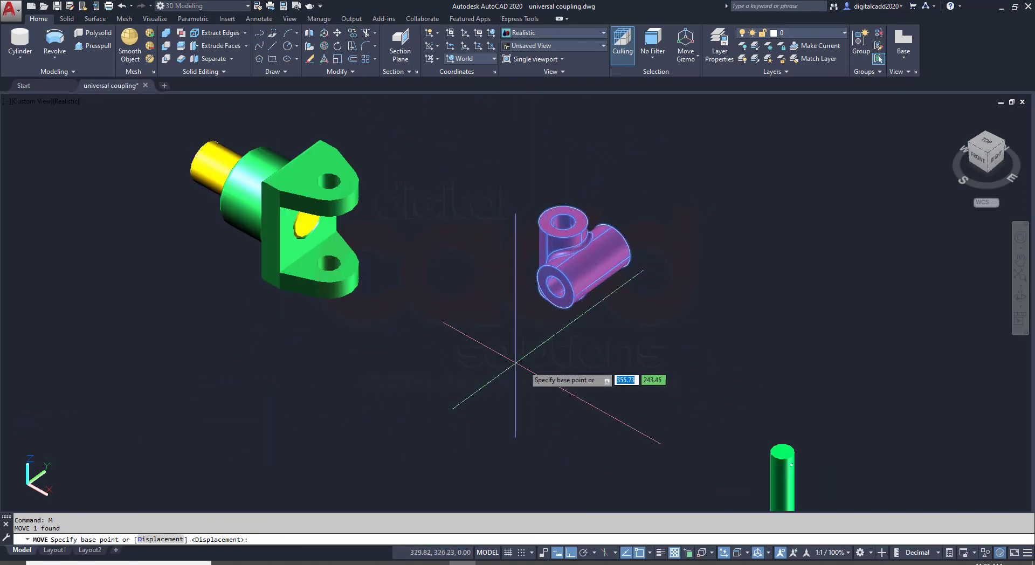
{"action": "middle_click_drag", "start_coordinate": [558, 366], "coordinate": [563, 234], "text": "shift"}
{"action": "scroll", "coordinate": [563, 233], "scroll_direction": "up", "scroll_amount": 2}
{"action": "scroll", "coordinate": [568, 240], "scroll_direction": "up", "scroll_amount": 5}
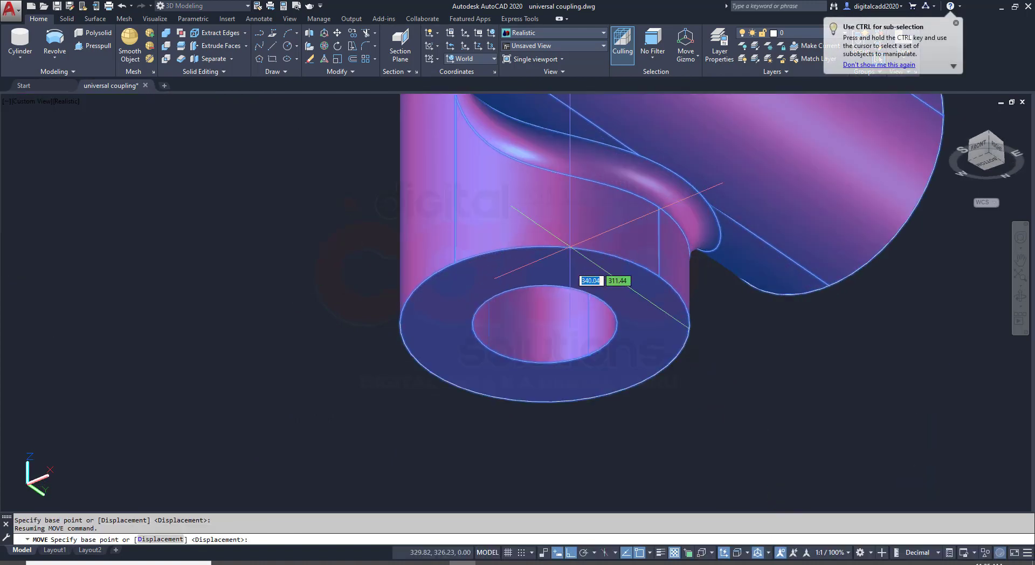
{"action": "left_click", "coordinate": [545, 324]}
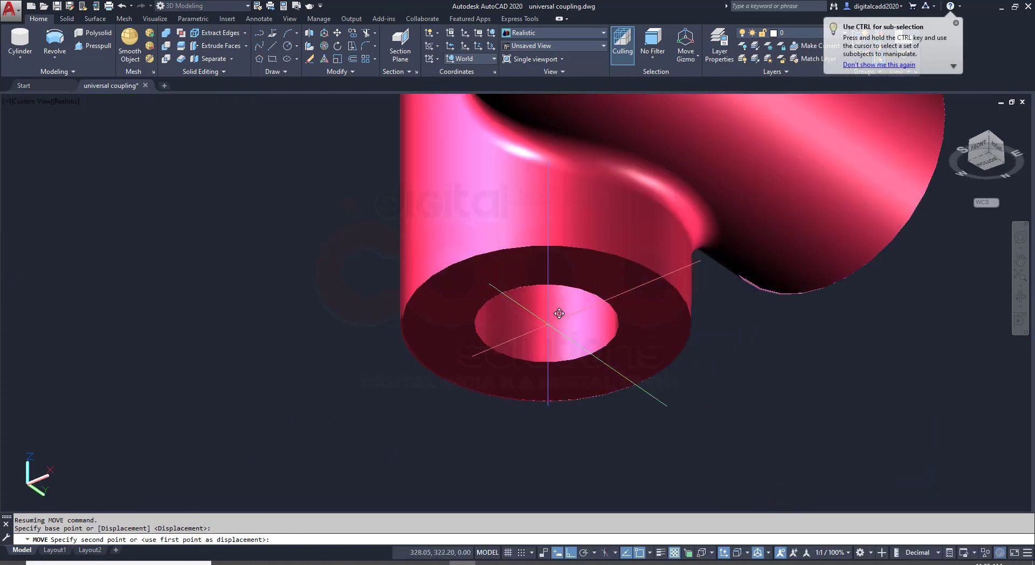
{"action": "scroll", "coordinate": [545, 324], "scroll_direction": "down", "scroll_amount": 7}
{"action": "middle_click_drag", "start_coordinate": [482, 262], "coordinate": [469, 312], "text": "shift"}
{"action": "scroll", "coordinate": [400, 220], "scroll_direction": "up", "scroll_amount": 8}
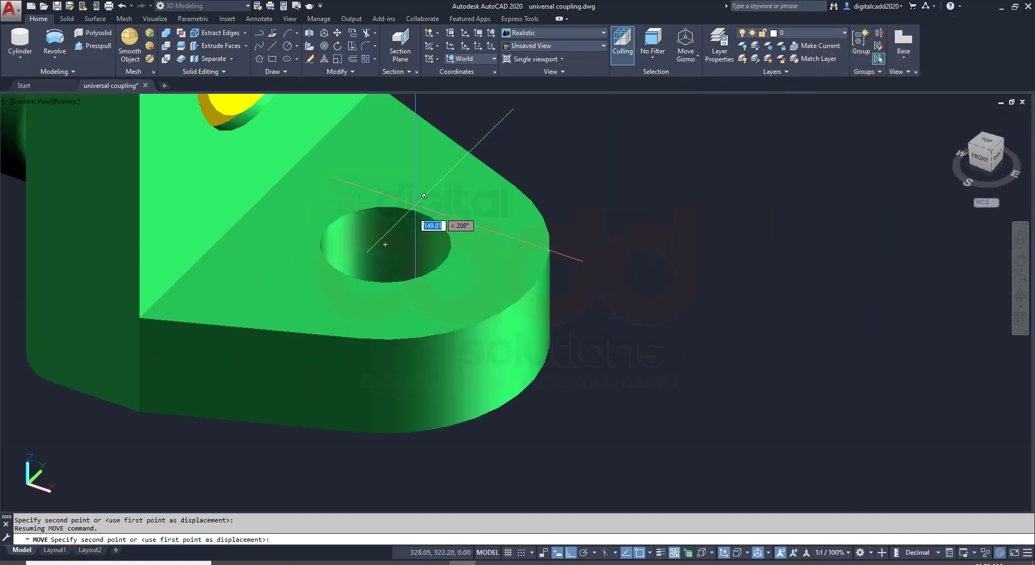
{"action": "left_click", "coordinate": [401, 228]}
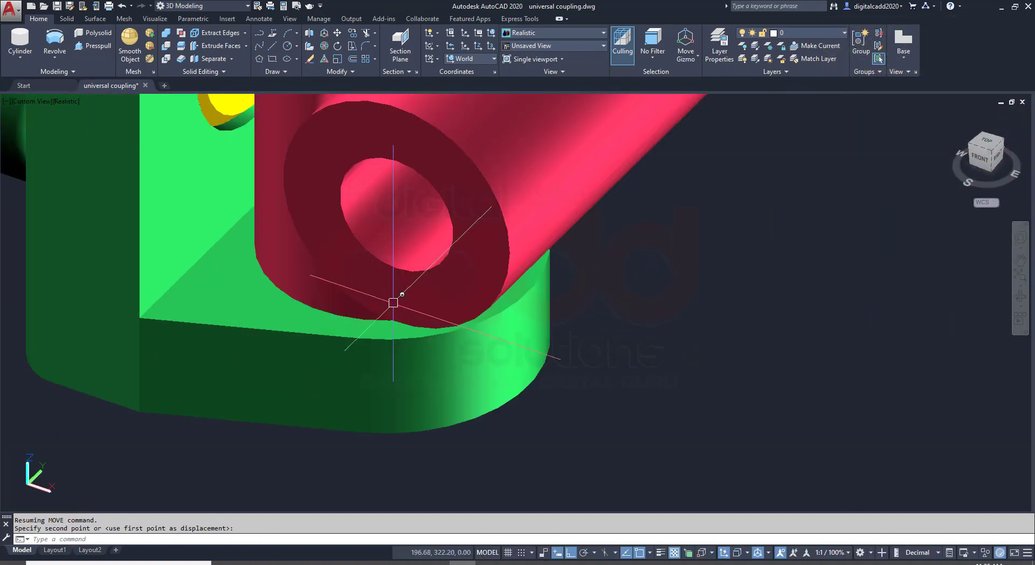
Rotate the copied fork, shaft and key in 3D so the shaft points the opposite way and the lug holes run horizontally.
{"action": "scroll", "coordinate": [448, 309], "scroll_direction": "down", "scroll_amount": 4}
{"action": "middle_click_drag", "start_coordinate": [449, 309], "coordinate": [598, 366], "text": "shift"}
{"action": "scroll", "coordinate": [434, 263], "scroll_direction": "down", "scroll_amount": 3}
{"action": "scroll", "coordinate": [493, 247], "scroll_direction": "down", "scroll_amount": 5}
{"action": "middle_click_drag", "start_coordinate": [355, 414], "coordinate": [460, 381]}
{"action": "left_click", "coordinate": [416, 285]}
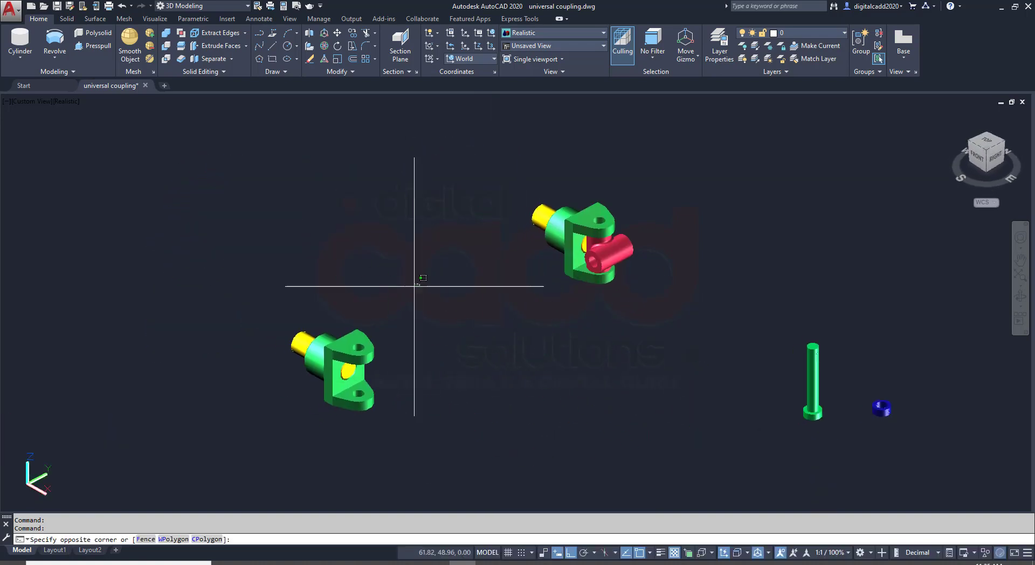
{"action": "left_click", "coordinate": [246, 434]}
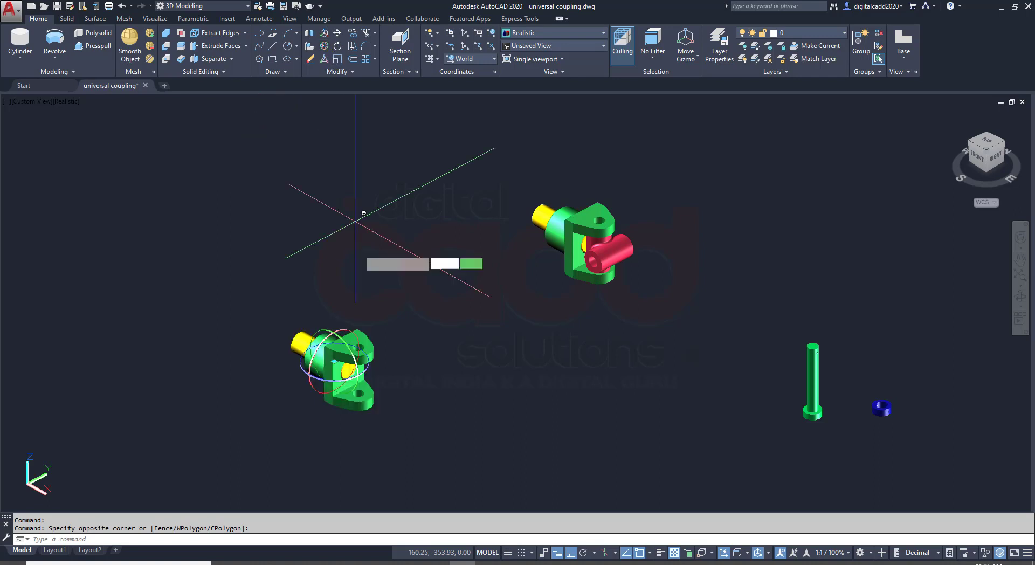
{"action": "left_click", "coordinate": [367, 365]}
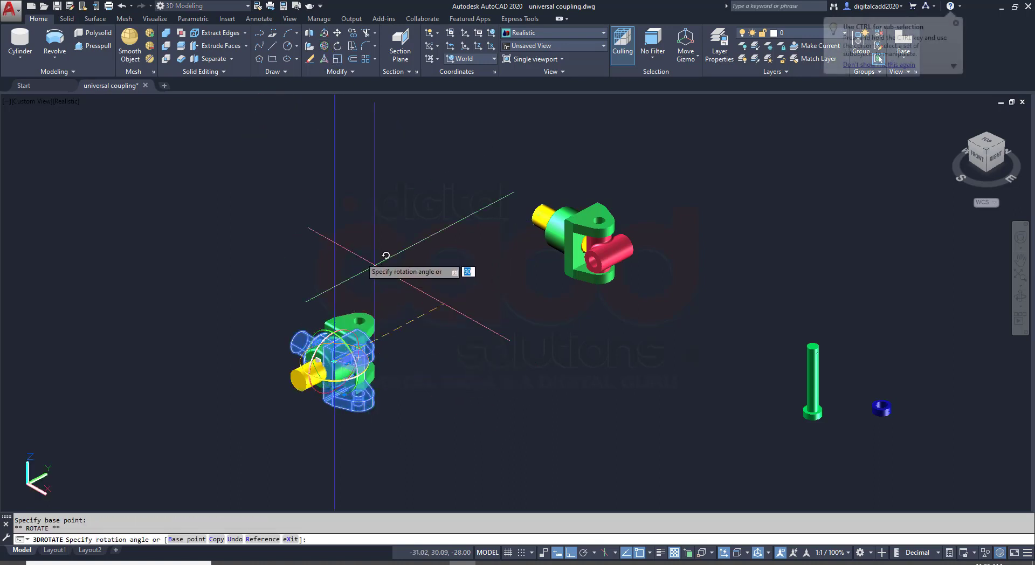
{"action": "left_click", "coordinate": [229, 273]}
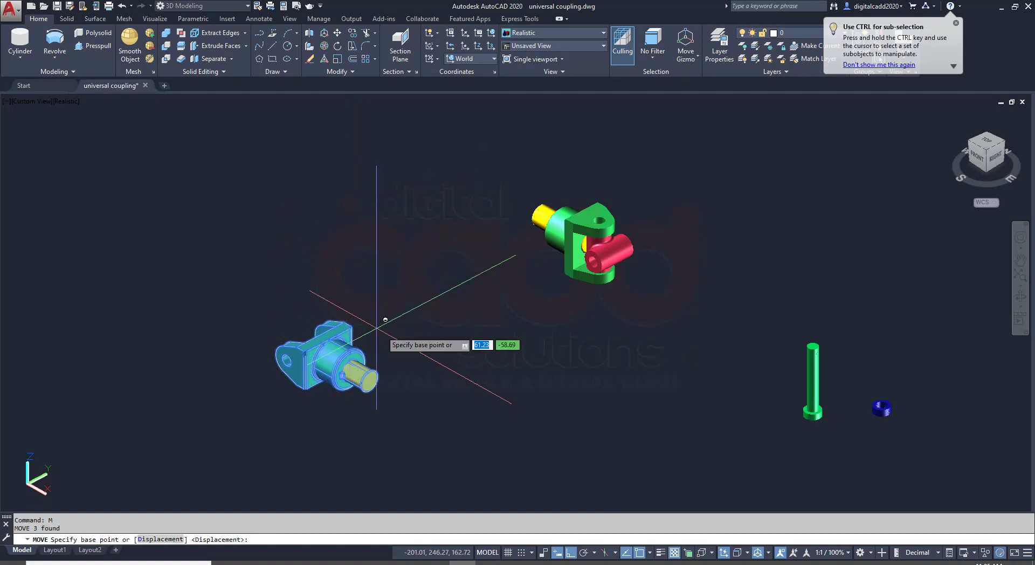
Move the rotated fork, shaft and key from the fork's lug hole centre onto the hole centre of the red centre block's horizontal barrel.
{"action": "middle_click_drag", "start_coordinate": [384, 320], "coordinate": [550, 368], "text": "shift"}
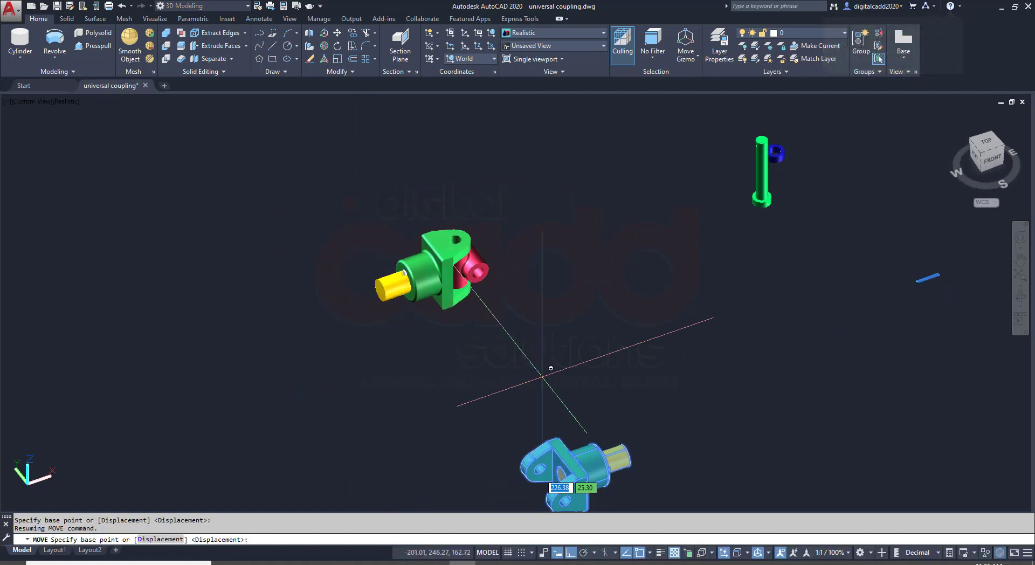
{"action": "scroll", "coordinate": [550, 368], "scroll_direction": "up", "scroll_amount": 6}
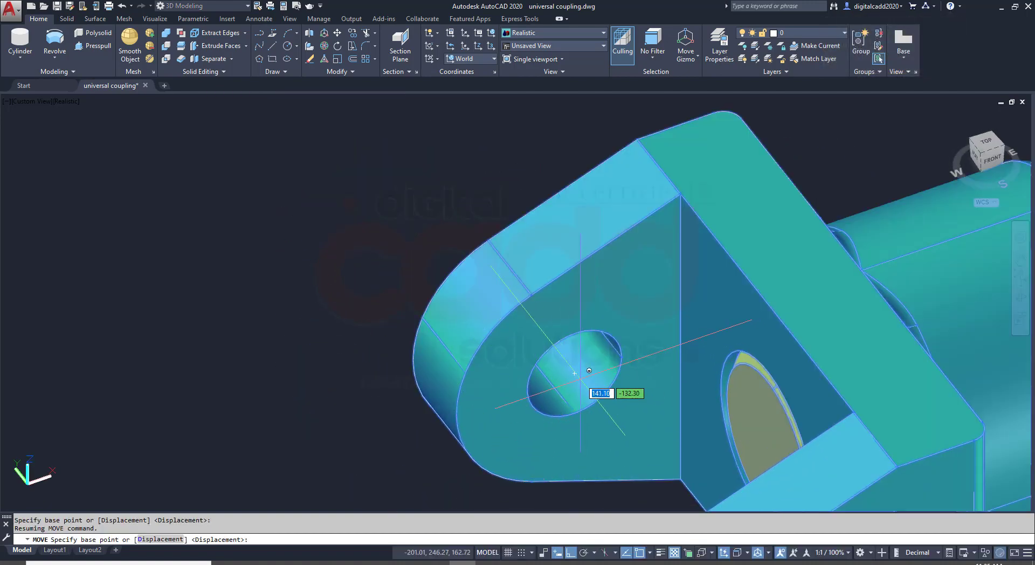
{"action": "left_click", "coordinate": [573, 374]}
{"action": "scroll", "coordinate": [576, 375], "scroll_direction": "down", "scroll_amount": 8}
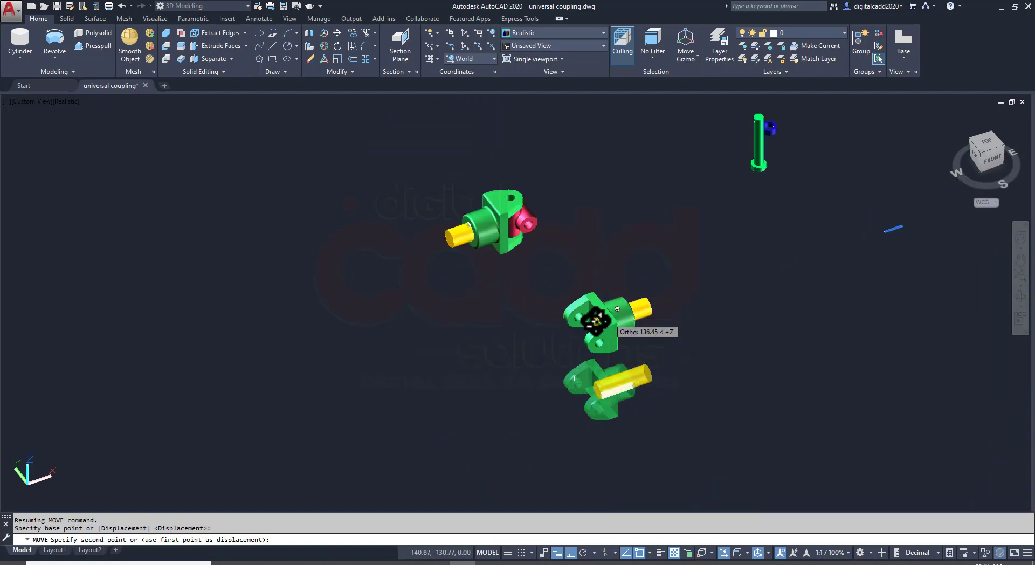
{"action": "middle_click_drag", "start_coordinate": [596, 324], "coordinate": [287, 289], "text": "shift"}
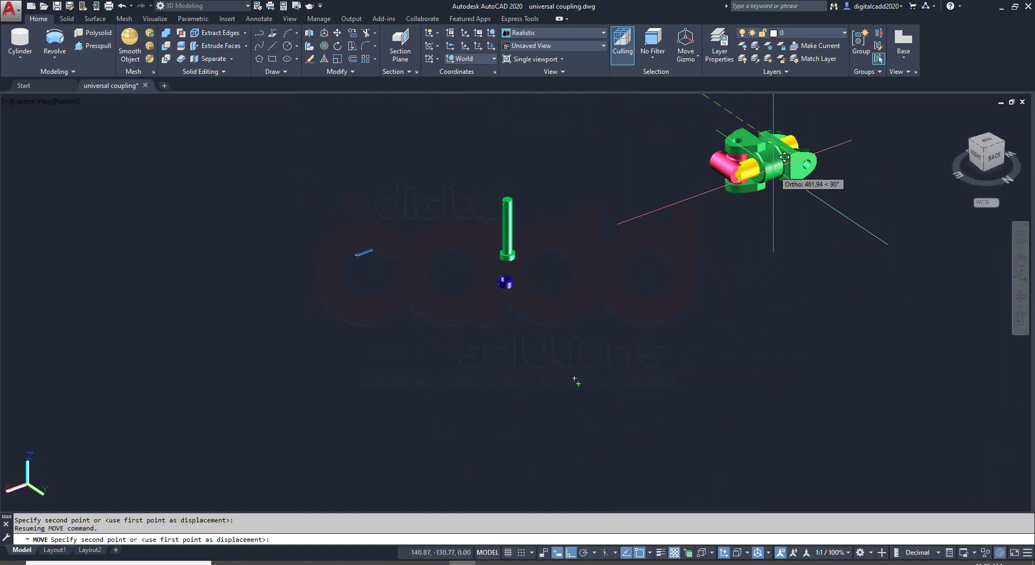
{"action": "scroll", "coordinate": [708, 129], "scroll_direction": "up", "scroll_amount": 7}
{"action": "scroll", "coordinate": [624, 277], "scroll_direction": "down", "scroll_amount": 4}
{"action": "scroll", "coordinate": [634, 261], "scroll_direction": "up", "scroll_amount": 2}
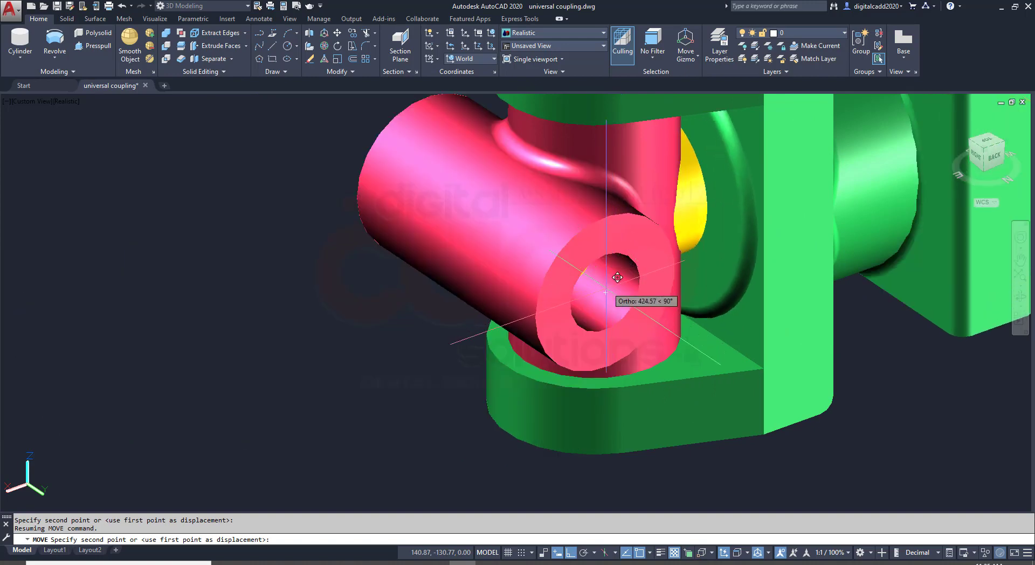
{"action": "scroll", "coordinate": [615, 281], "scroll_direction": "up", "scroll_amount": 5}
{"action": "scroll", "coordinate": [616, 281], "scroll_direction": "down", "scroll_amount": 6}
{"action": "middle_click_drag", "start_coordinate": [626, 318], "coordinate": [761, 251], "text": "shift"}
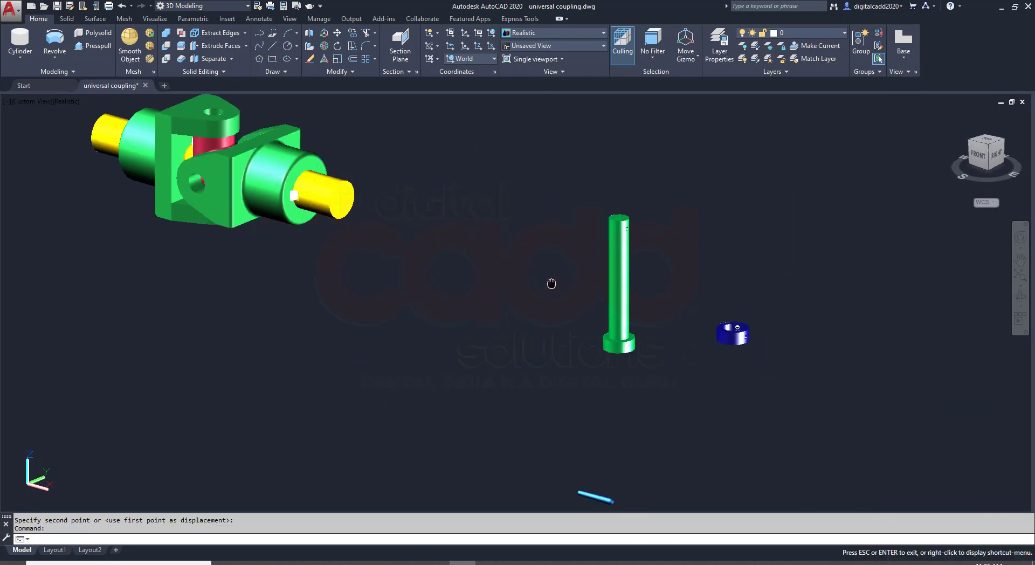
{"action": "middle_click_drag", "start_coordinate": [529, 350], "coordinate": [543, 358], "text": "shift"}
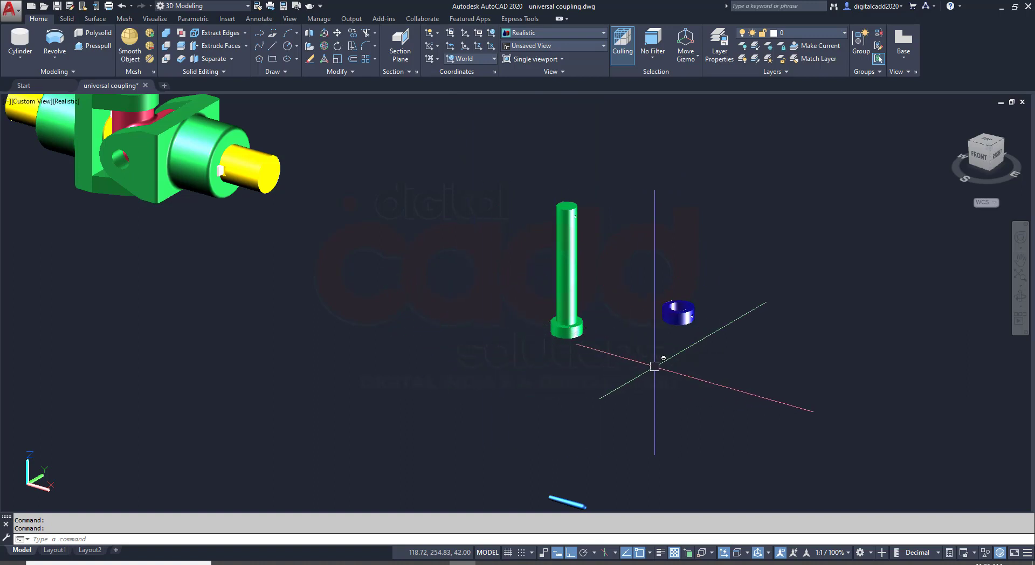
{"action": "scroll", "coordinate": [711, 320], "scroll_direction": "up", "scroll_amount": 5}
{"action": "left_click", "coordinate": [634, 326]}
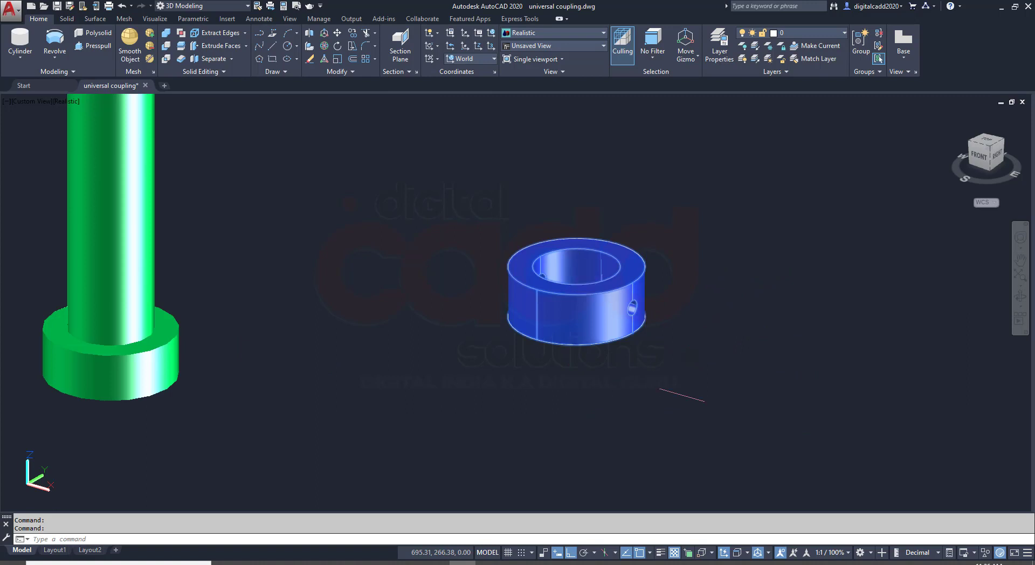
{"action": "type", "text": "m"}
{"action": "key", "text": "Return"}
{"action": "middle_click_drag", "start_coordinate": [645, 390], "coordinate": [637, 292], "text": "shift"}
{"action": "scroll", "coordinate": [636, 294], "scroll_direction": "up", "scroll_amount": 2}
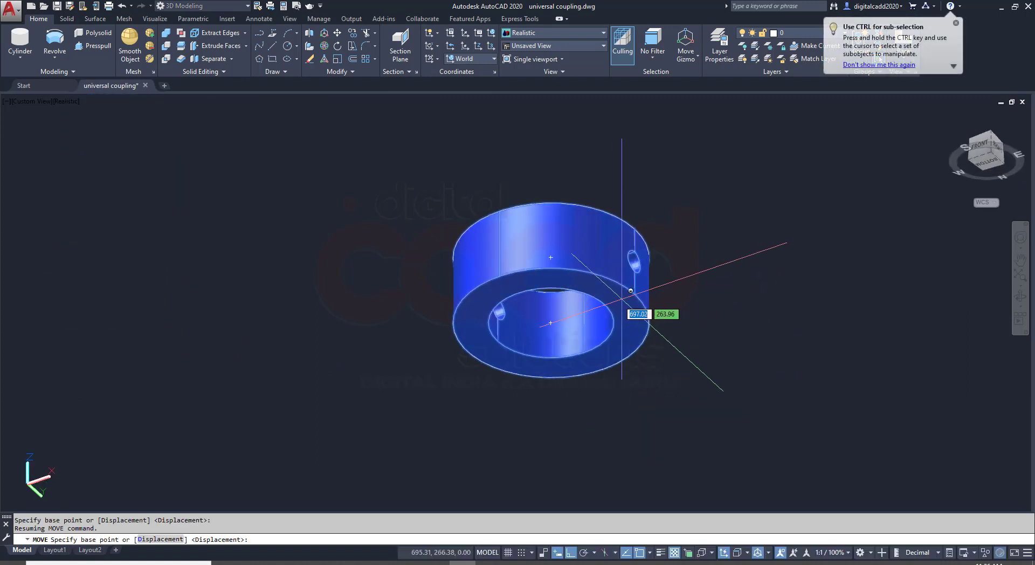
{"action": "left_click", "coordinate": [550, 323]}
{"action": "scroll", "coordinate": [575, 343], "scroll_direction": "down", "scroll_amount": 5}
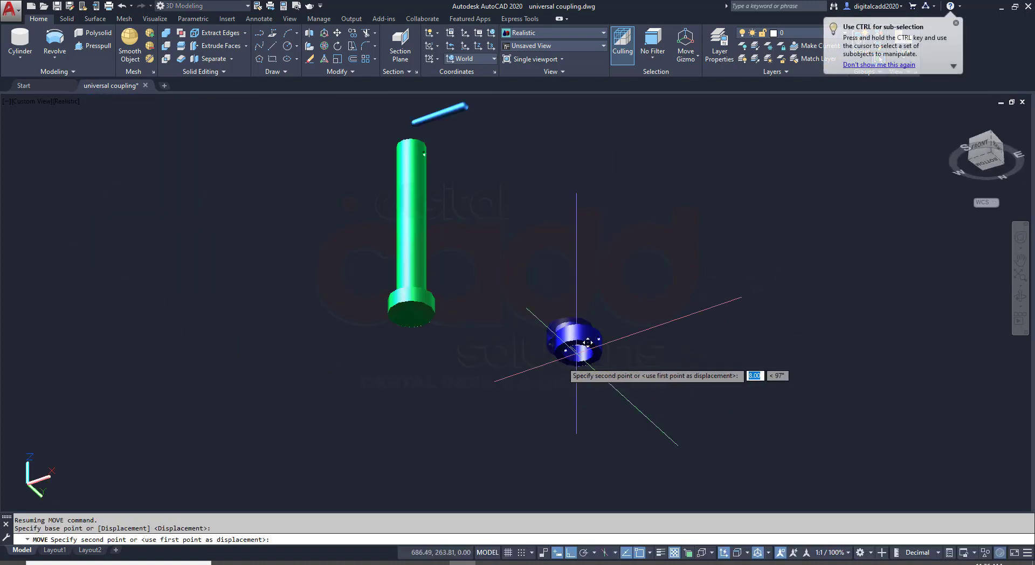
{"action": "middle_click_drag", "start_coordinate": [459, 209], "coordinate": [461, 328], "text": "shift"}
{"action": "middle_click_drag", "start_coordinate": [476, 181], "coordinate": [491, 468]}
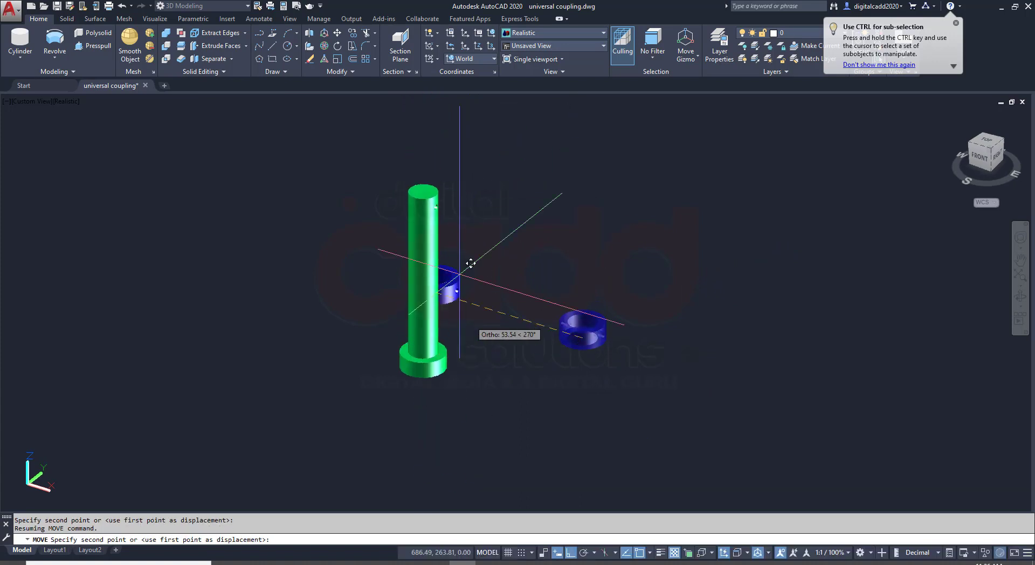
{"action": "scroll", "coordinate": [413, 148], "scroll_direction": "up", "scroll_amount": 7}
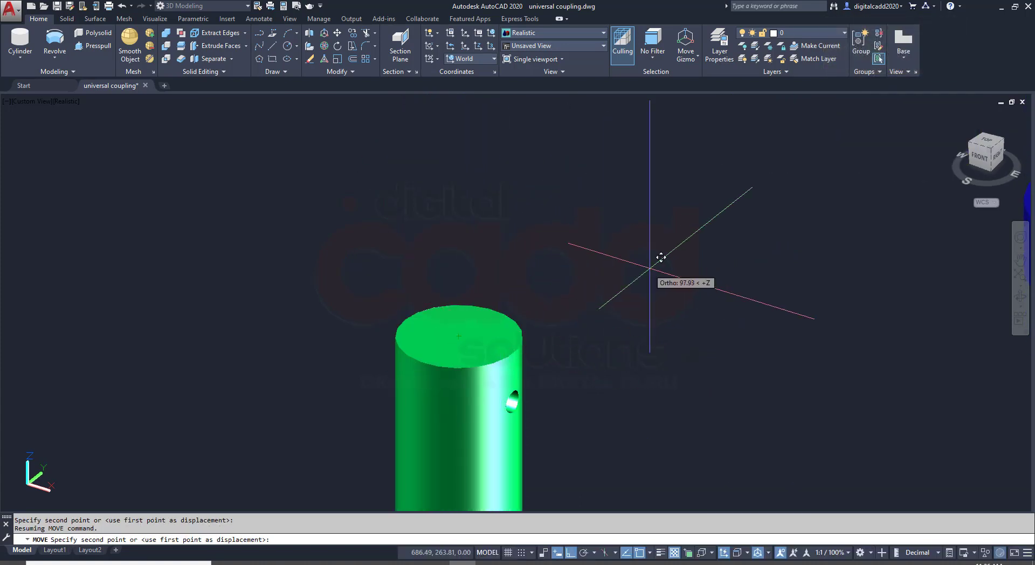
{"action": "scroll", "coordinate": [596, 265], "scroll_direction": "down", "scroll_amount": 5}
{"action": "key", "text": "Escape"}
{"action": "scroll", "coordinate": [695, 419], "scroll_direction": "down", "scroll_amount": 2}
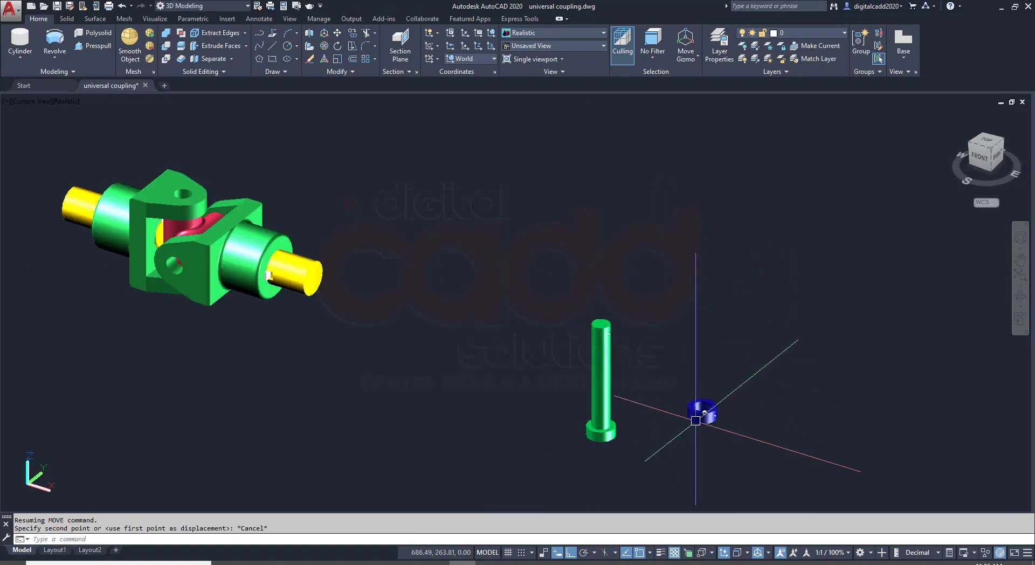
Move the blue collar from its bottom face centre onto the centre of the green pin's top face.
{"action": "scroll", "coordinate": [695, 420], "scroll_direction": "up", "scroll_amount": 5}
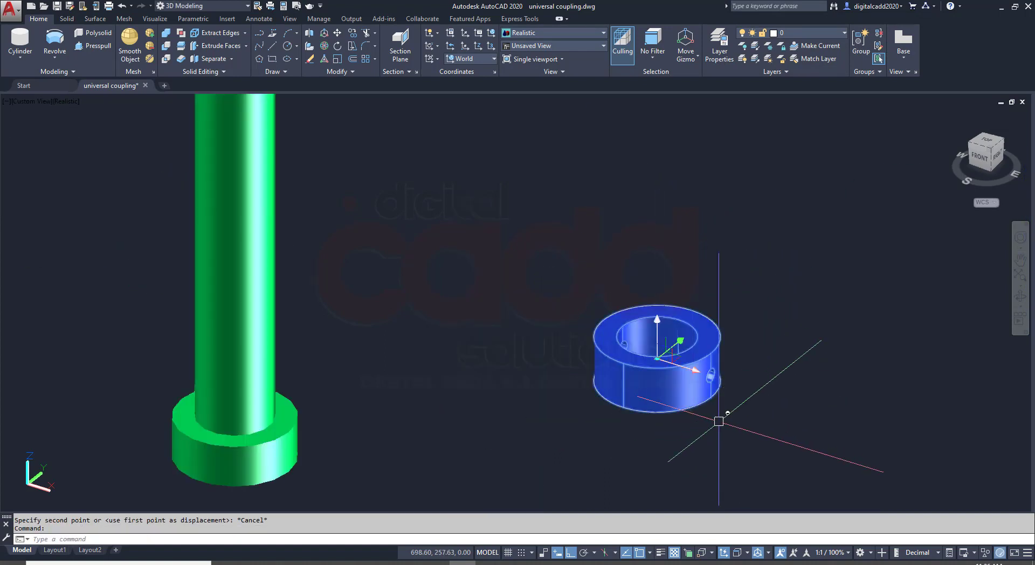
{"action": "scroll", "coordinate": [721, 418], "scroll_direction": "up", "scroll_amount": 5}
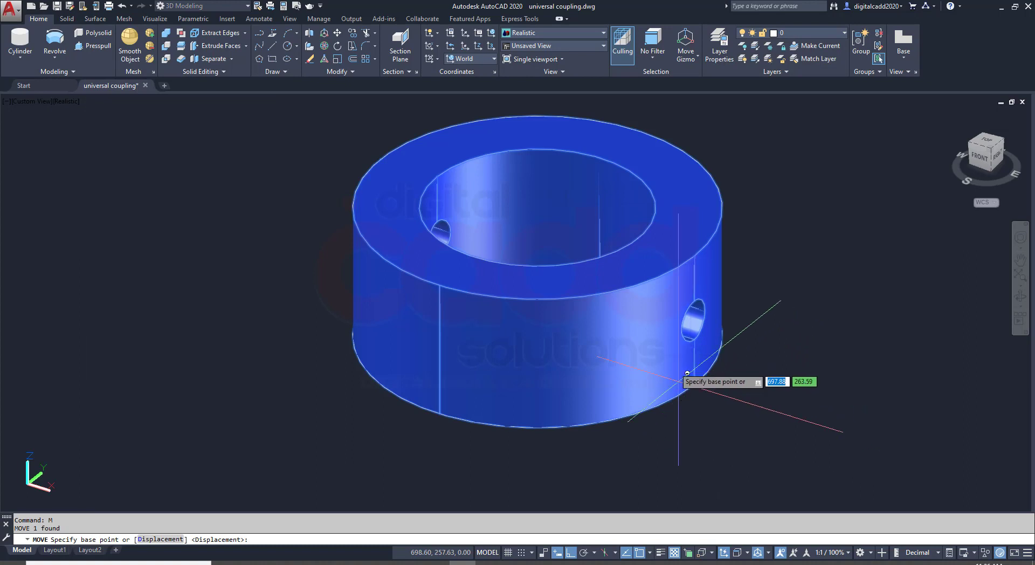
{"action": "scroll", "coordinate": [663, 377], "scroll_direction": "down", "scroll_amount": 7}
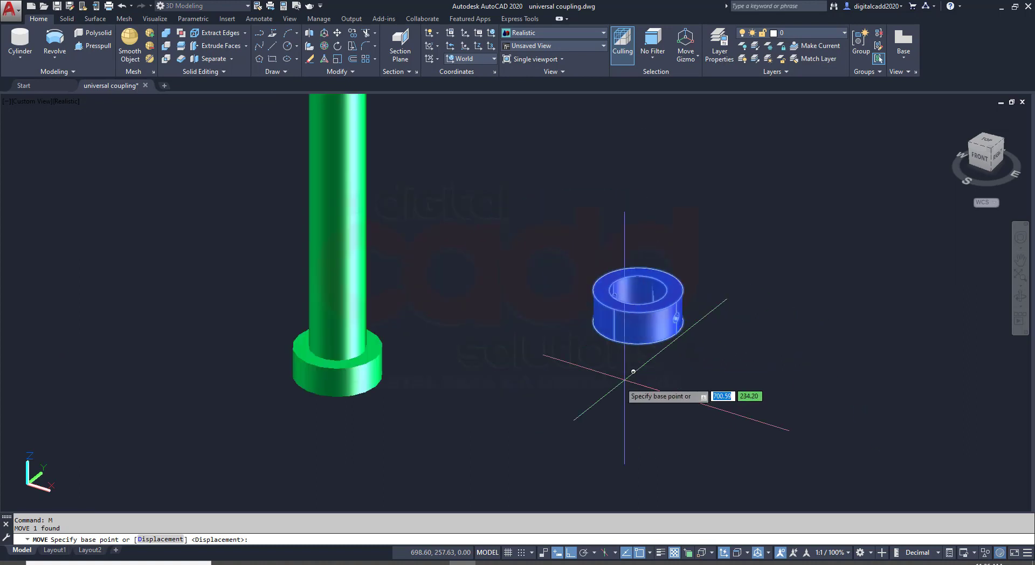
{"action": "left_click", "coordinate": [646, 313]}
{"action": "scroll", "coordinate": [544, 234], "scroll_direction": "down", "scroll_amount": 5}
{"action": "scroll", "coordinate": [575, 253], "scroll_direction": "up", "scroll_amount": 6}
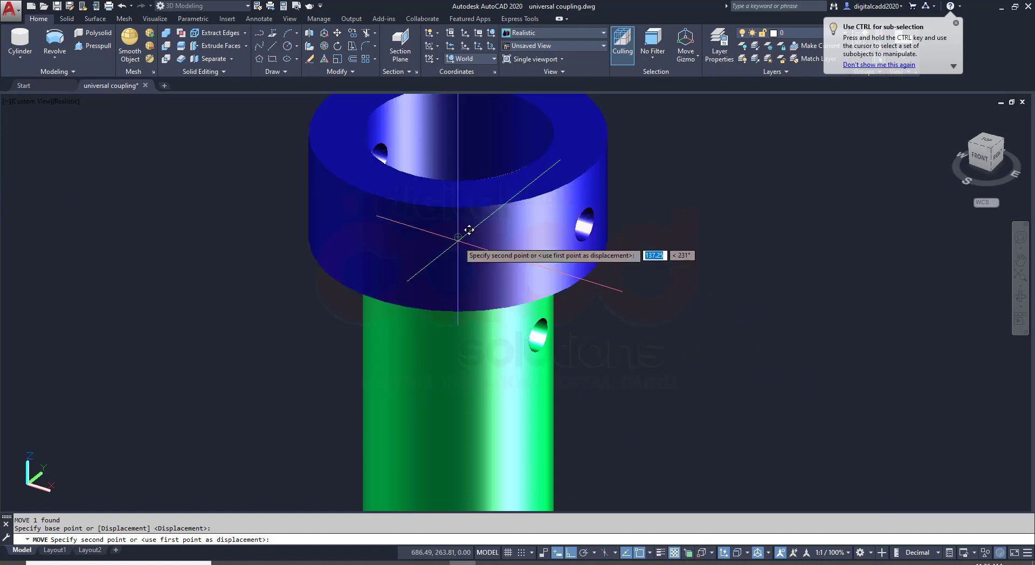
{"action": "left_click", "coordinate": [471, 225]}
{"action": "scroll", "coordinate": [548, 325], "scroll_direction": "down", "scroll_amount": 3}
{"action": "middle_click_drag", "start_coordinate": [547, 326], "coordinate": [496, 296], "text": "shift"}
{"action": "scroll", "coordinate": [496, 291], "scroll_direction": "up", "scroll_amount": 3}
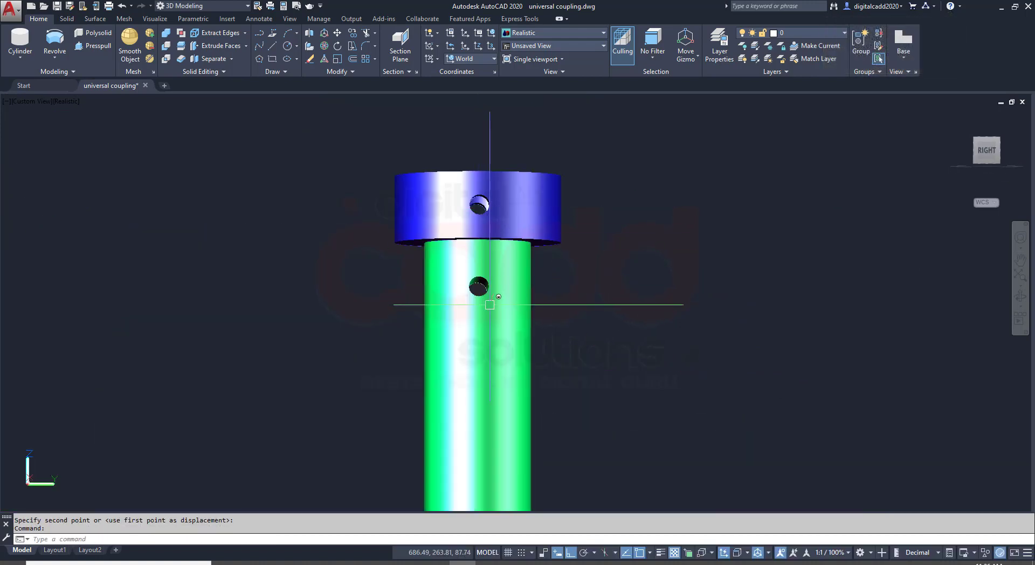
Check the pin and collar hole positions in the PDF drawing and move the collar 12 mm down along the pin.
{"action": "key", "text": "alt+Tab"}
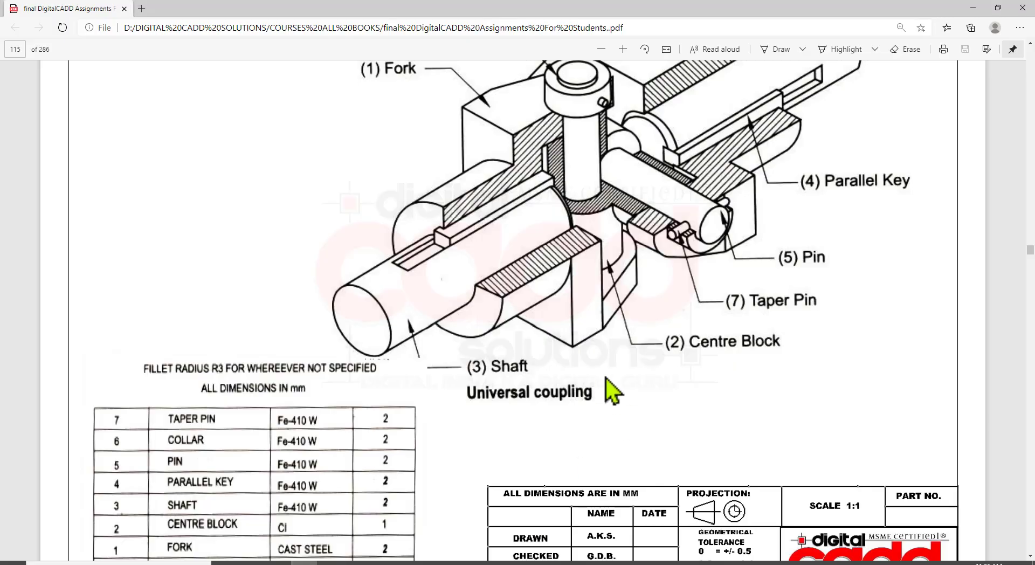
{"action": "scroll", "coordinate": [606, 379], "scroll_direction": "down", "scroll_amount": 20}
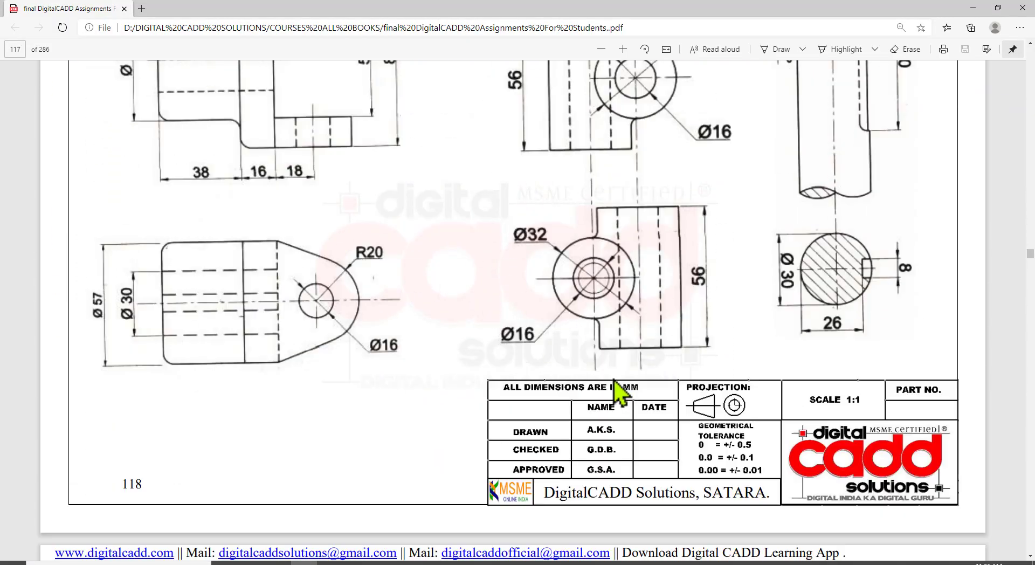
{"action": "scroll", "coordinate": [614, 382], "scroll_direction": "down", "scroll_amount": 10}
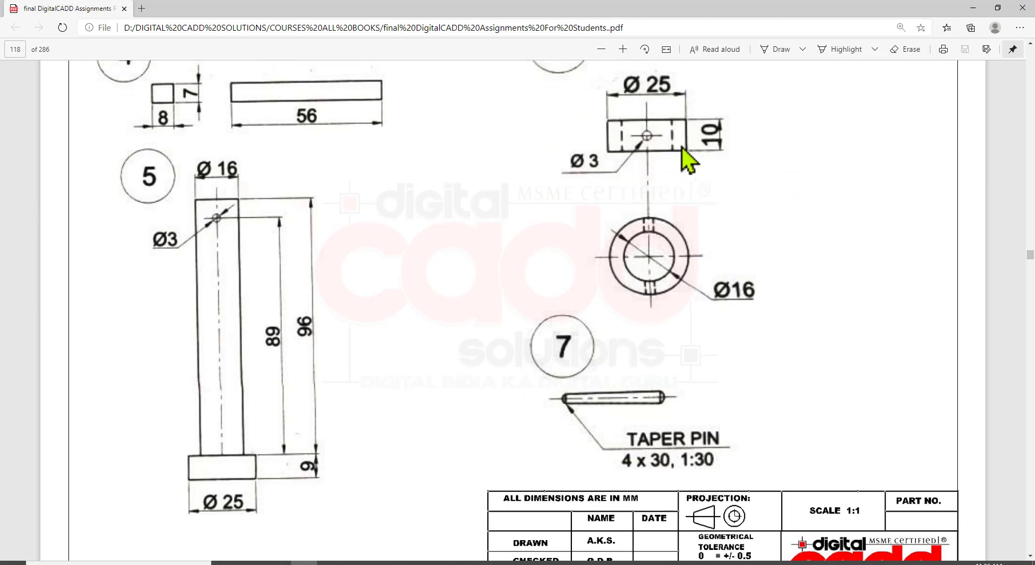
{"action": "left_click", "coordinate": [480, 560]}
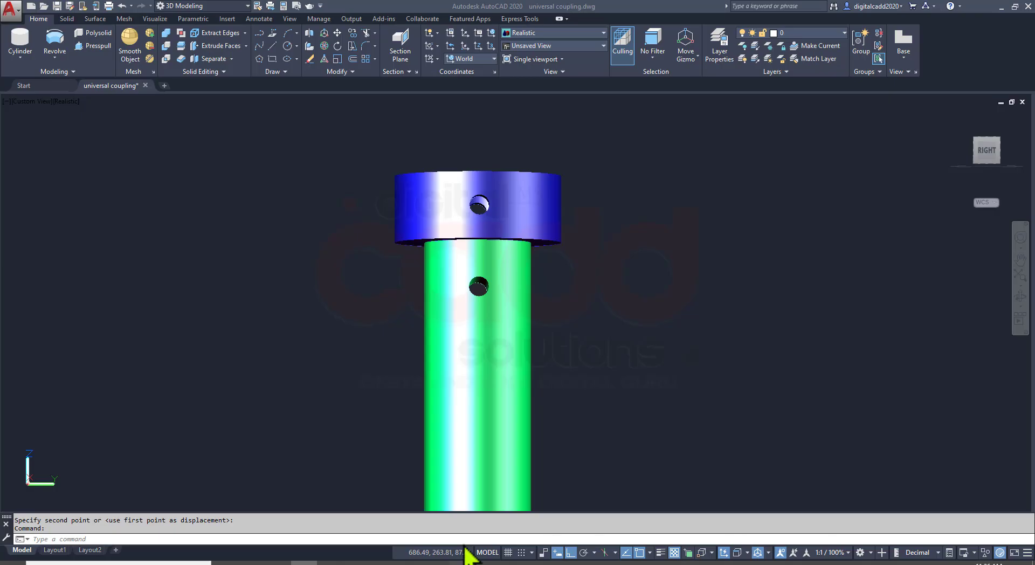
{"action": "left_click", "coordinate": [543, 238]}
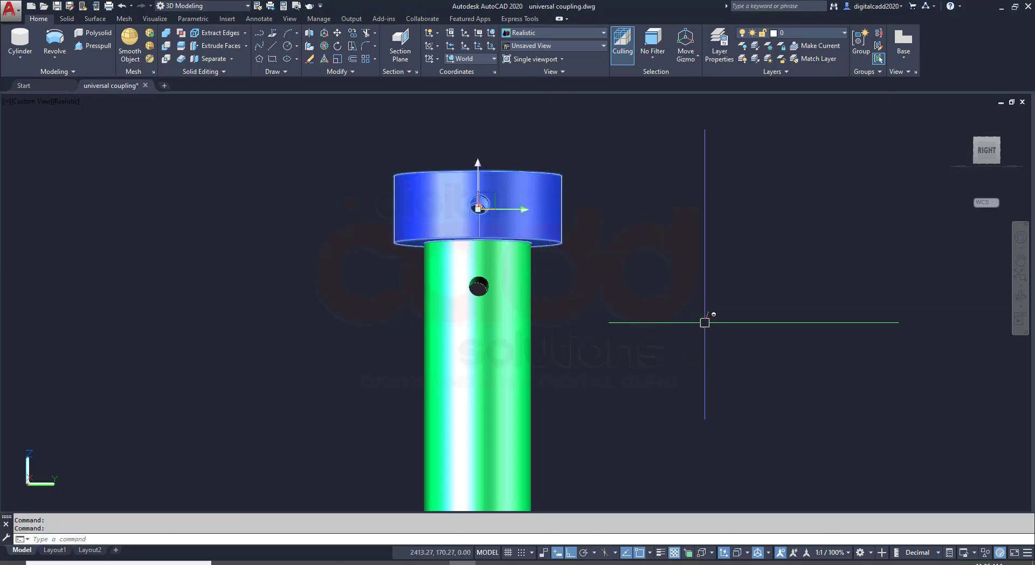
{"action": "type", "text": "m"}
{"action": "key", "text": "Return"}
{"action": "left_click", "coordinate": [694, 225]}
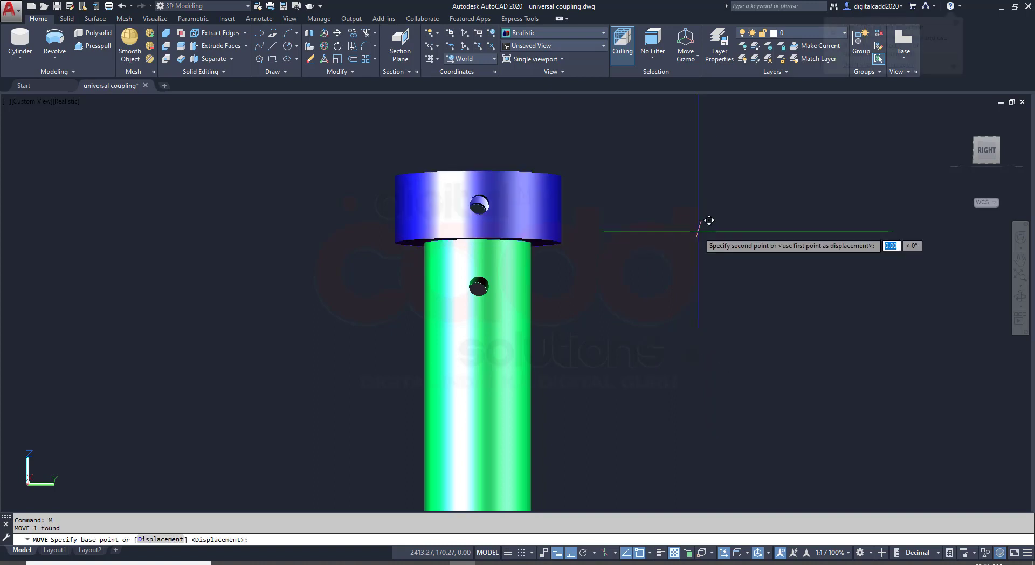
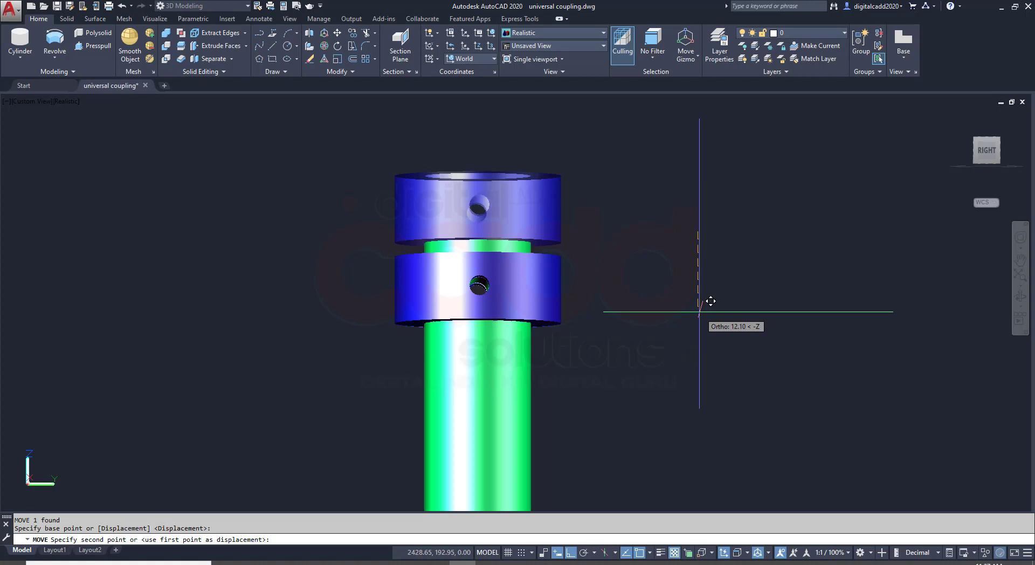
{"action": "key", "text": "Return"}
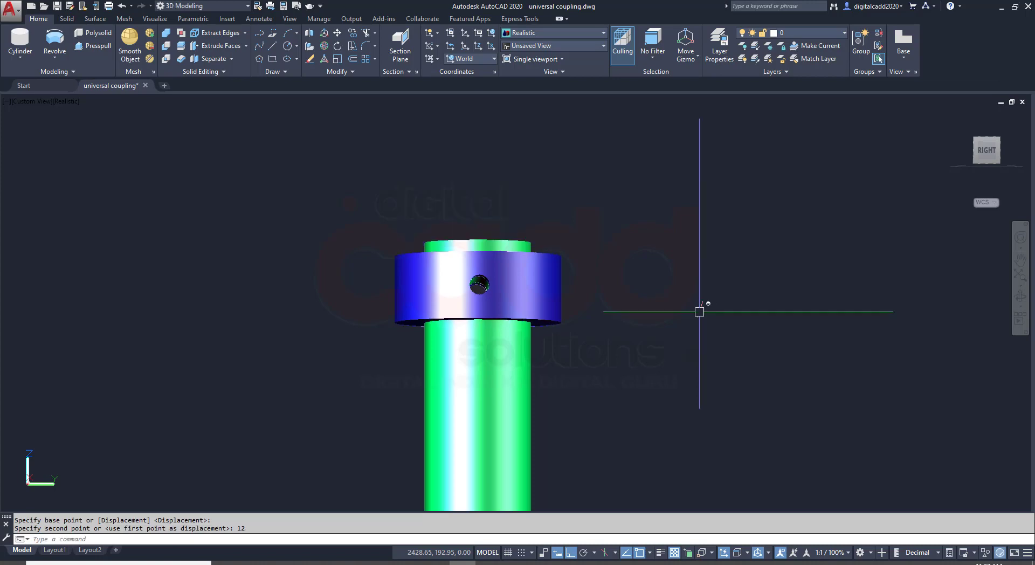
{"action": "middle_click_drag", "start_coordinate": [656, 300], "coordinate": [520, 346], "text": "shift"}
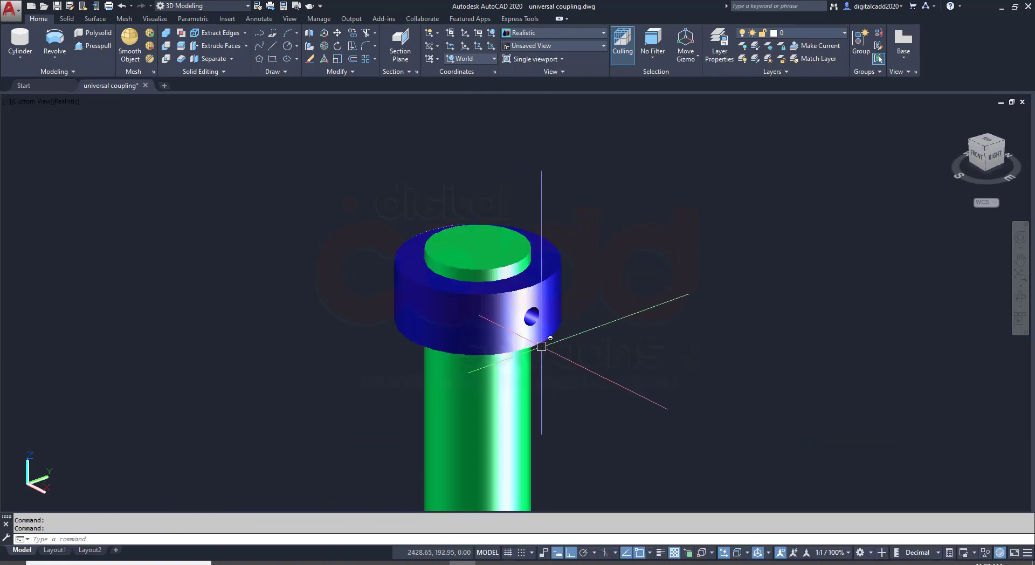
{"action": "middle_click_drag", "start_coordinate": [541, 346], "coordinate": [592, 341], "text": "shift"}
Move the blue taper pin from its midpoint, using 3D object snap, so it sits centred through the aligned collar and pin holes.
{"action": "scroll", "coordinate": [463, 300], "scroll_direction": "up", "scroll_amount": 3}
{"action": "scroll", "coordinate": [466, 228], "scroll_direction": "down", "scroll_amount": 4}
{"action": "scroll", "coordinate": [467, 224], "scroll_direction": "down", "scroll_amount": 5}
{"action": "scroll", "coordinate": [527, 386], "scroll_direction": "up", "scroll_amount": 4}
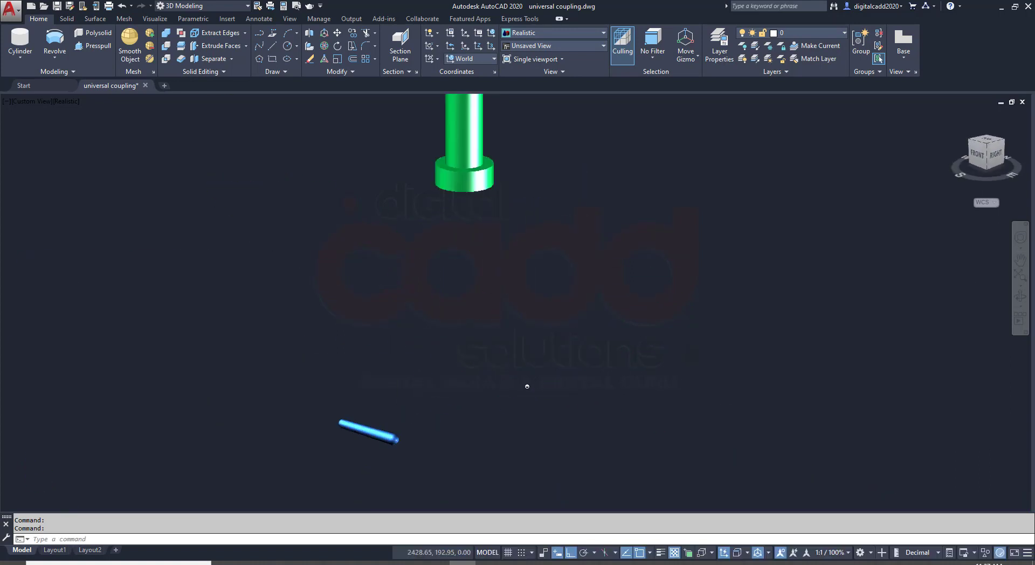
{"action": "scroll", "coordinate": [408, 453], "scroll_direction": "up", "scroll_amount": 5}
{"action": "left_click", "coordinate": [363, 407]}
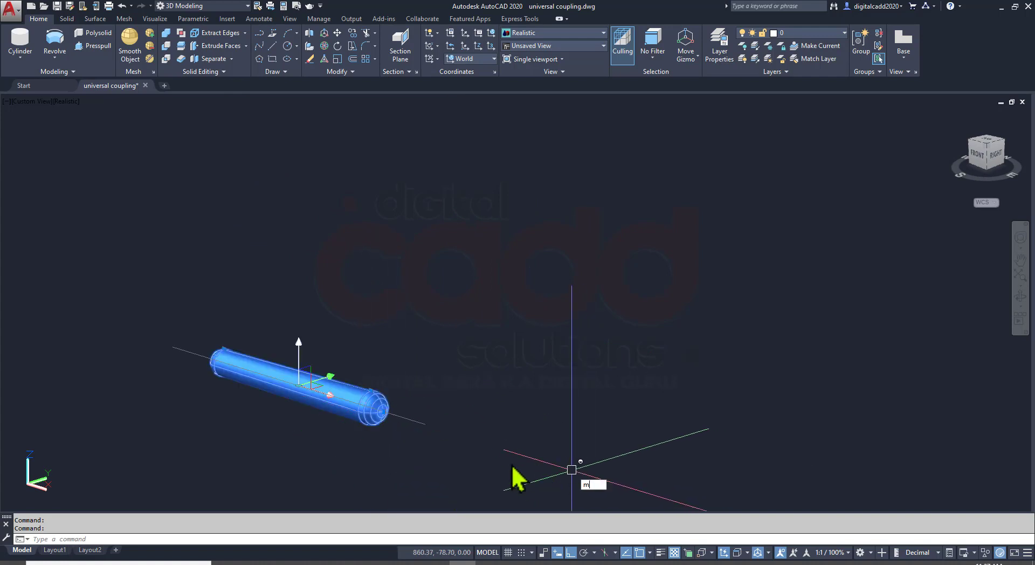
{"action": "scroll", "coordinate": [307, 382], "scroll_direction": "up", "scroll_amount": 5}
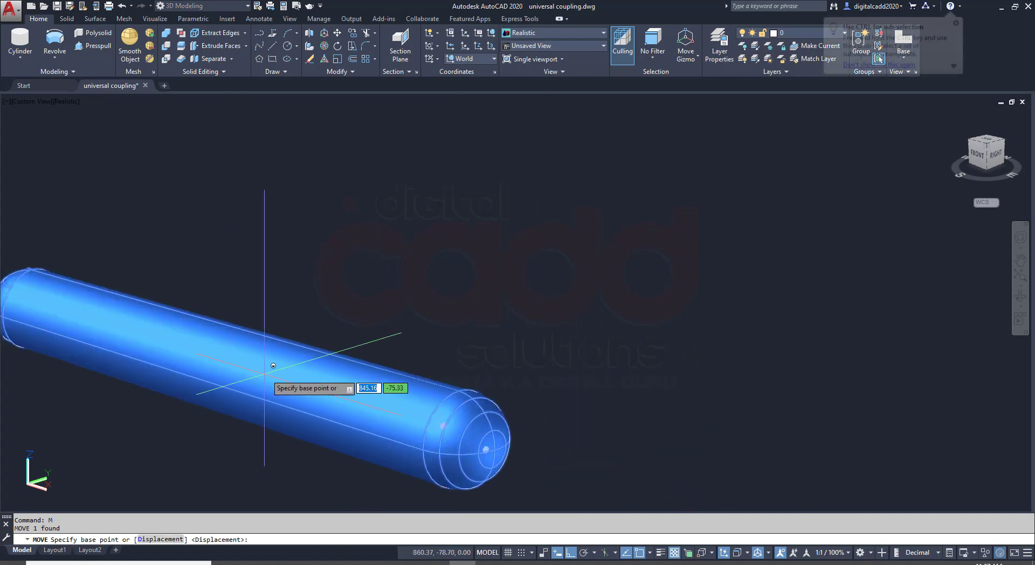
{"action": "scroll", "coordinate": [263, 376], "scroll_direction": "down", "scroll_amount": 5}
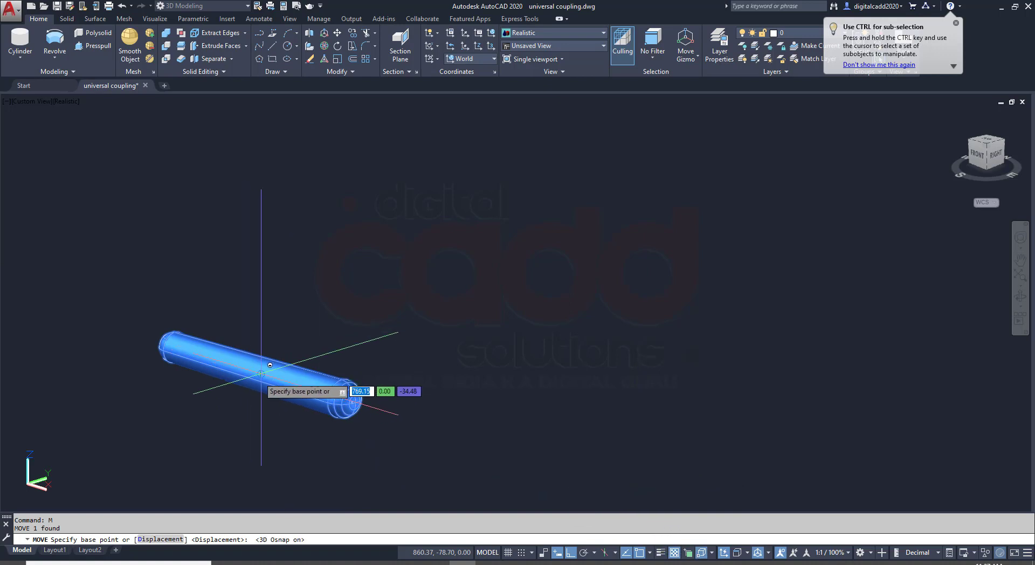
{"action": "left_click", "coordinate": [418, 422]}
{"action": "scroll", "coordinate": [434, 376], "scroll_direction": "down", "scroll_amount": 6}
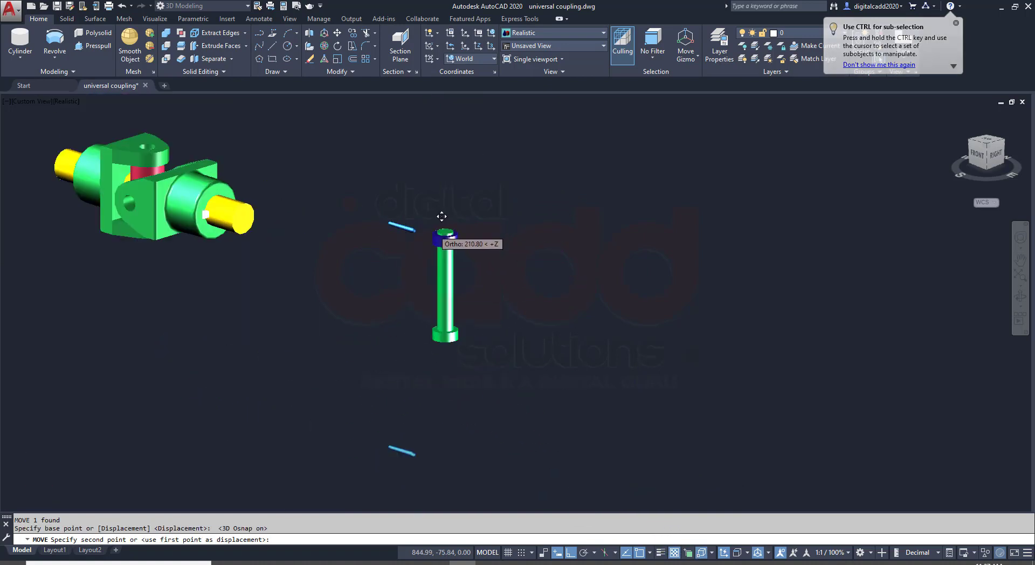
{"action": "scroll", "coordinate": [442, 216], "scroll_direction": "up", "scroll_amount": 8}
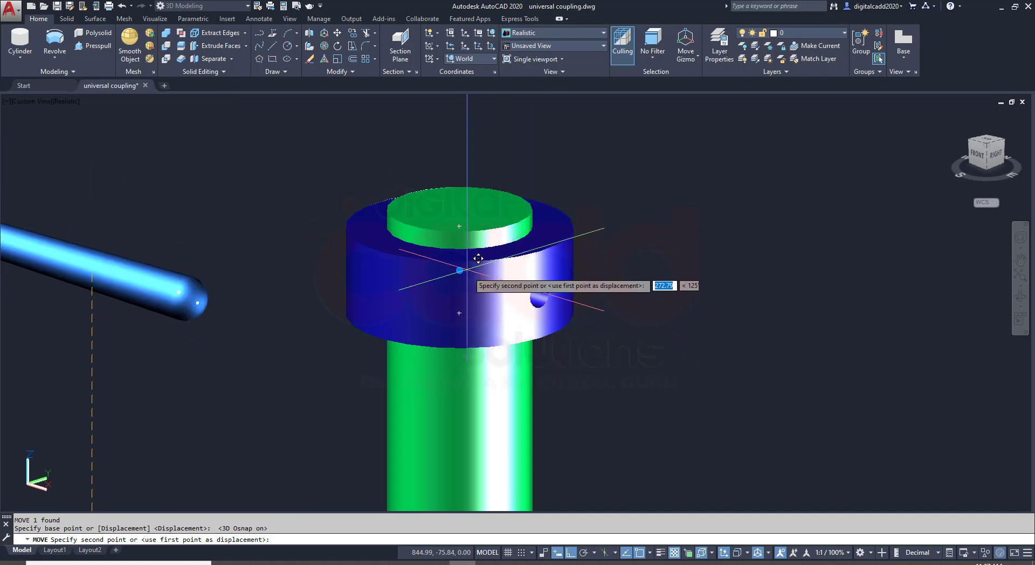
{"action": "left_click", "coordinate": [539, 300]}
{"action": "middle_click_drag", "start_coordinate": [547, 301], "coordinate": [551, 332], "text": "shift"}
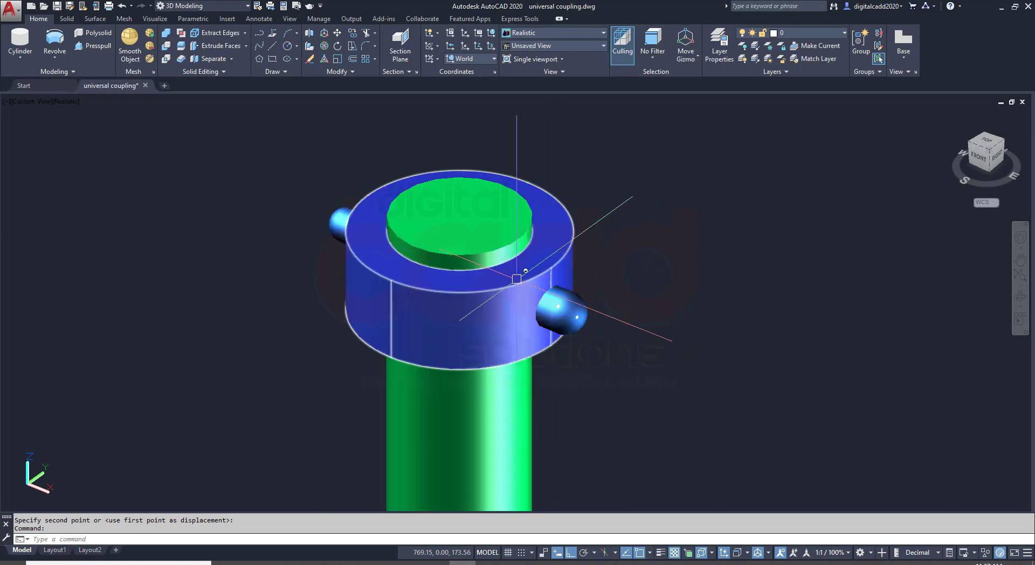
{"action": "scroll", "coordinate": [504, 228], "scroll_direction": "down", "scroll_amount": 10}
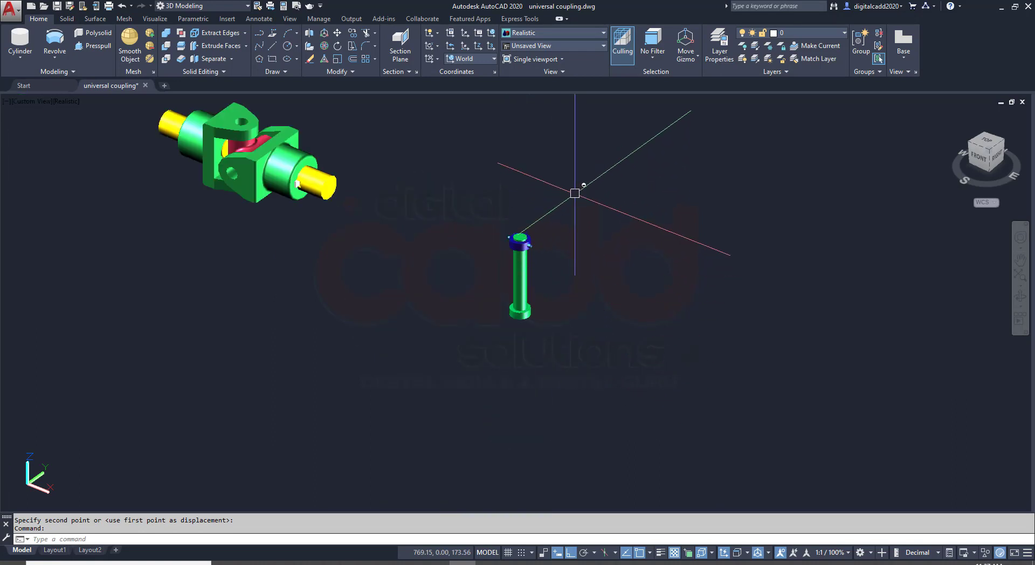
Copy the green pin together with its blue collar and taper pin to a free spot beside the original.
{"action": "left_click", "coordinate": [628, 318]}
{"action": "left_click", "coordinate": [527, 306]}
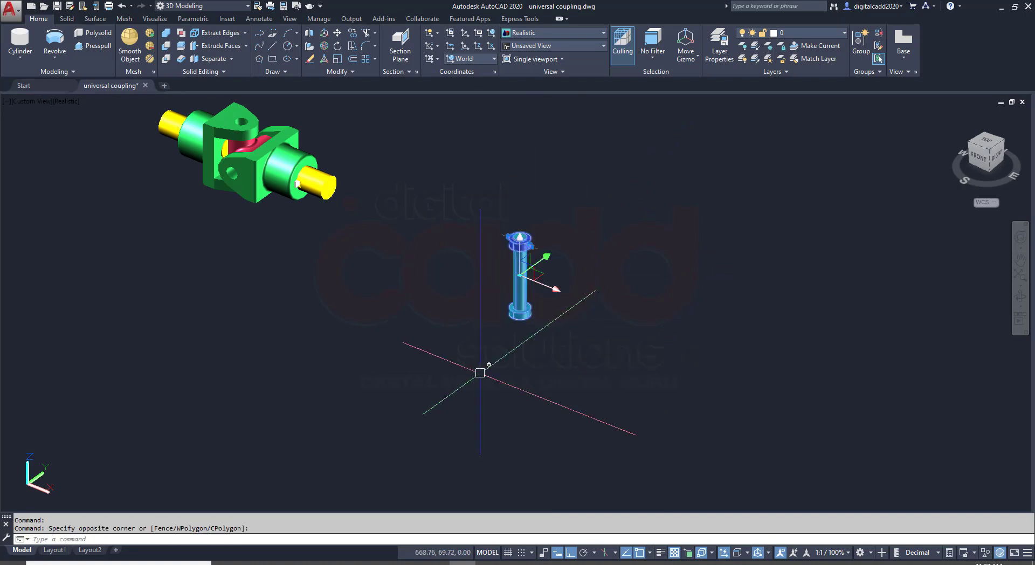
{"action": "left_click", "coordinate": [352, 33]}
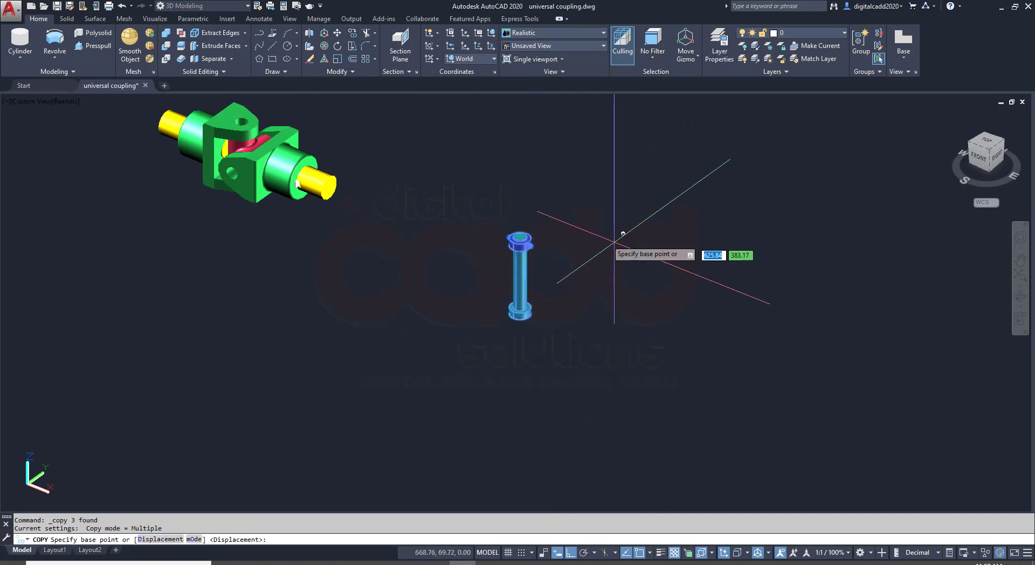
{"action": "left_click", "coordinate": [604, 239]}
{"action": "left_click", "coordinate": [508, 323]}
{"action": "key", "text": "Return"}
{"action": "scroll", "coordinate": [434, 368], "scroll_direction": "up", "scroll_amount": 6}
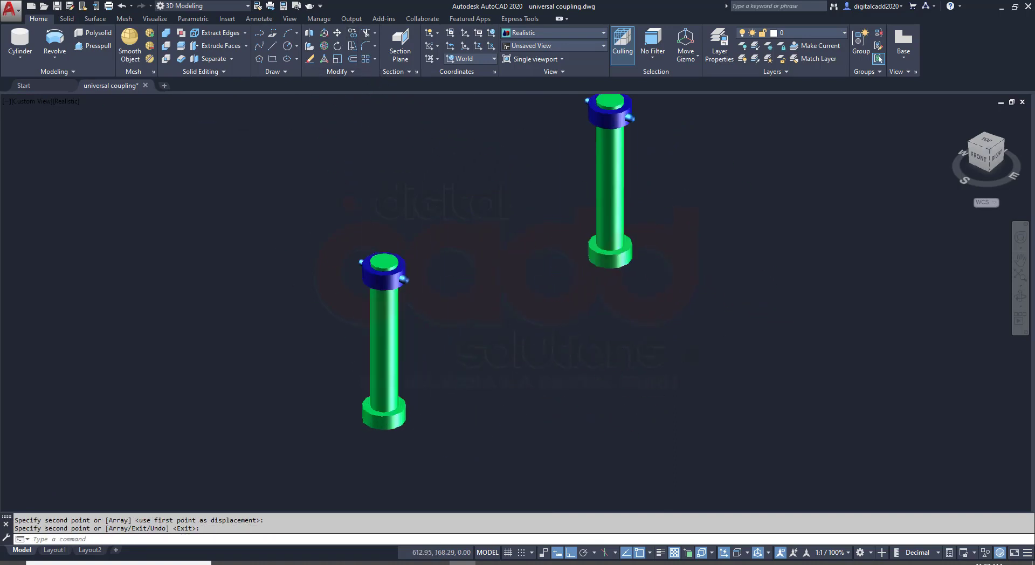
{"action": "scroll", "coordinate": [334, 340], "scroll_direction": "down", "scroll_amount": 5}
{"action": "middle_click_drag", "start_coordinate": [298, 317], "coordinate": [320, 333]}
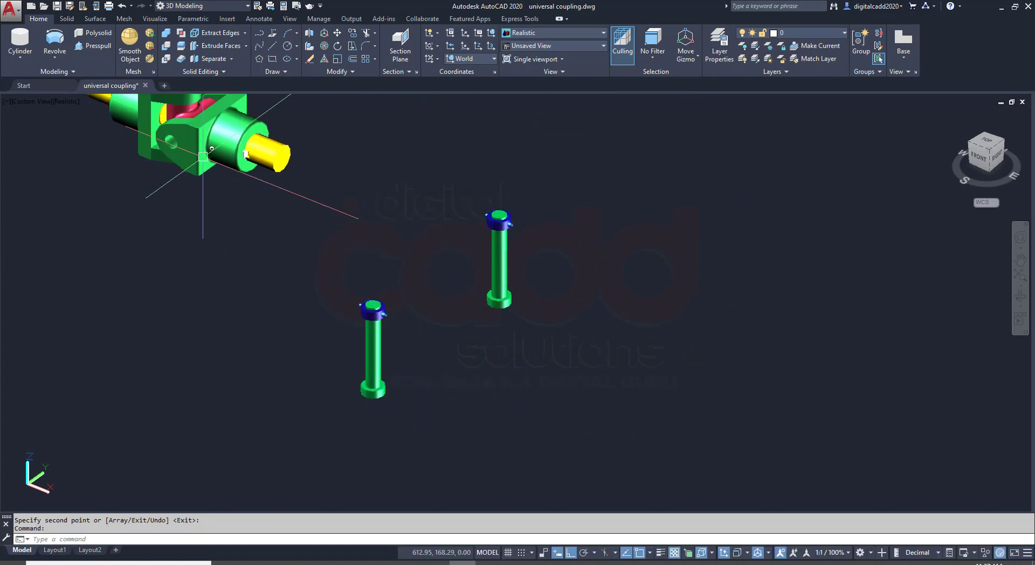
Apply a silver-grey Metallic Paint material from the Autodesk Library to the copied pin.
{"action": "type", "text": "a"}
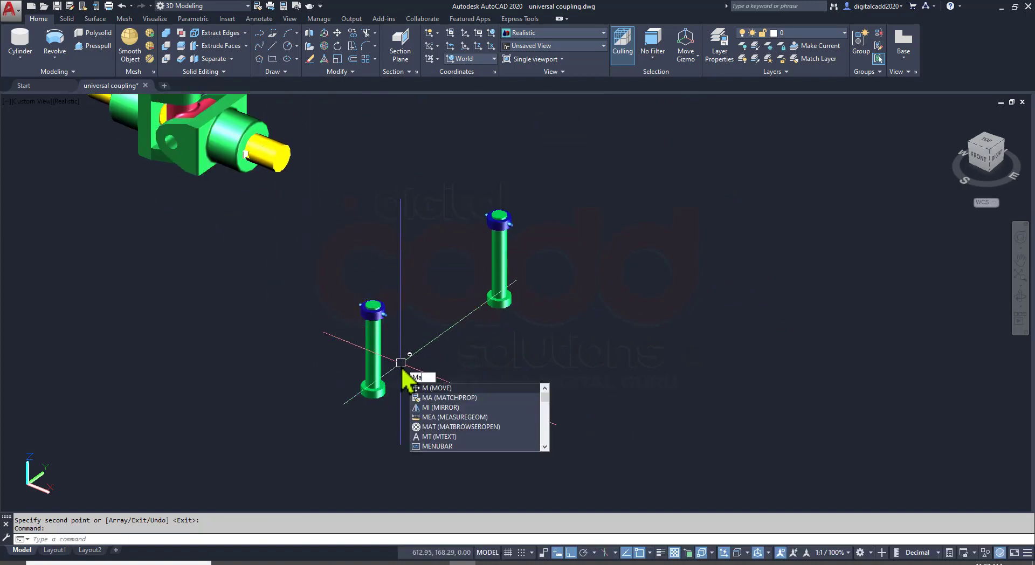
{"action": "type", "text": "t"}
{"action": "key", "text": "Return"}
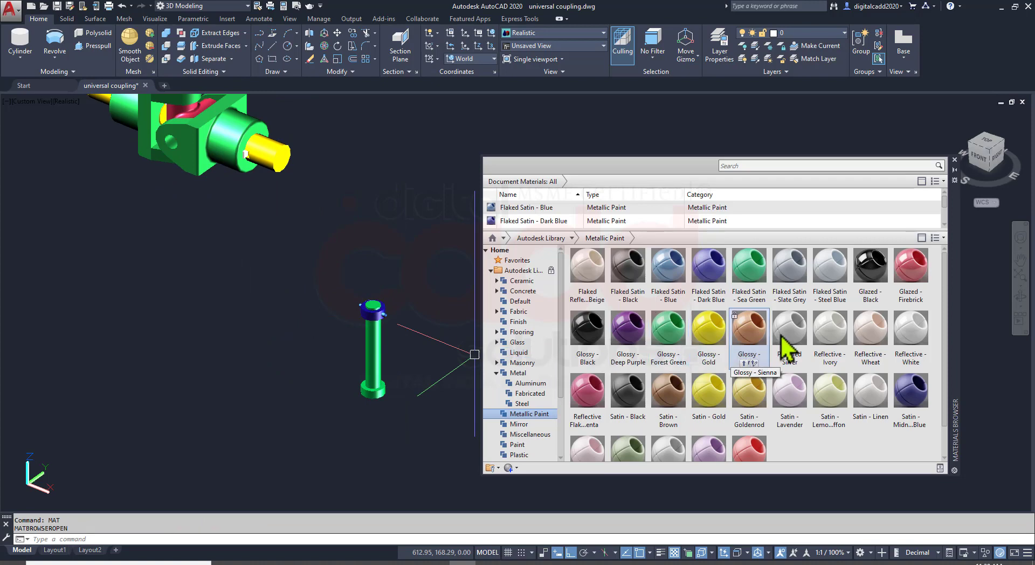
{"action": "mouse_move", "coordinate": [772, 290]}
{"action": "left_mouse_down"}
{"action": "mouse_move", "coordinate": [386, 386]}
{"action": "mouse_move", "coordinate": [375, 372]}
{"action": "left_mouse_up"}
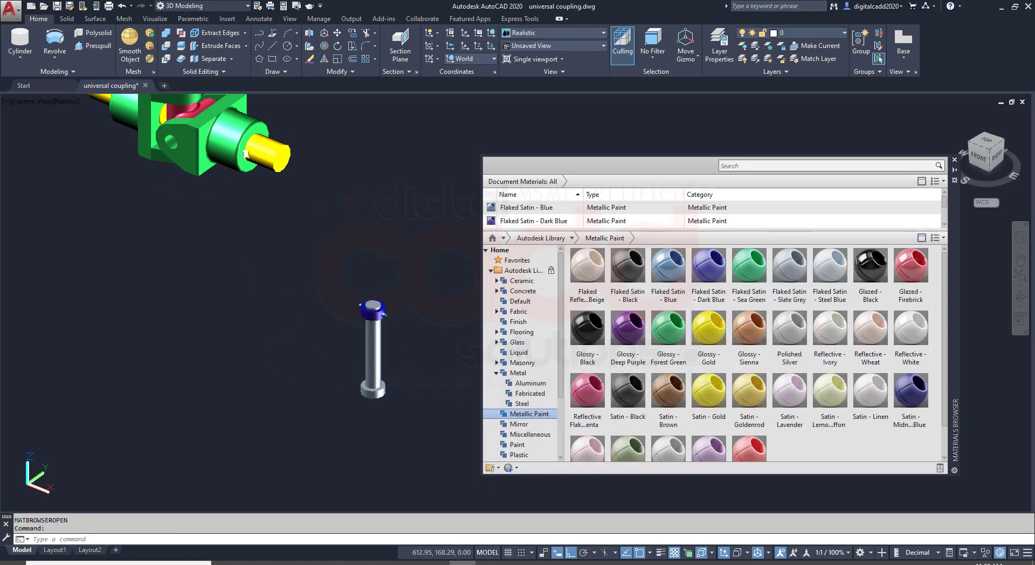
{"action": "left_click", "coordinate": [954, 160]}
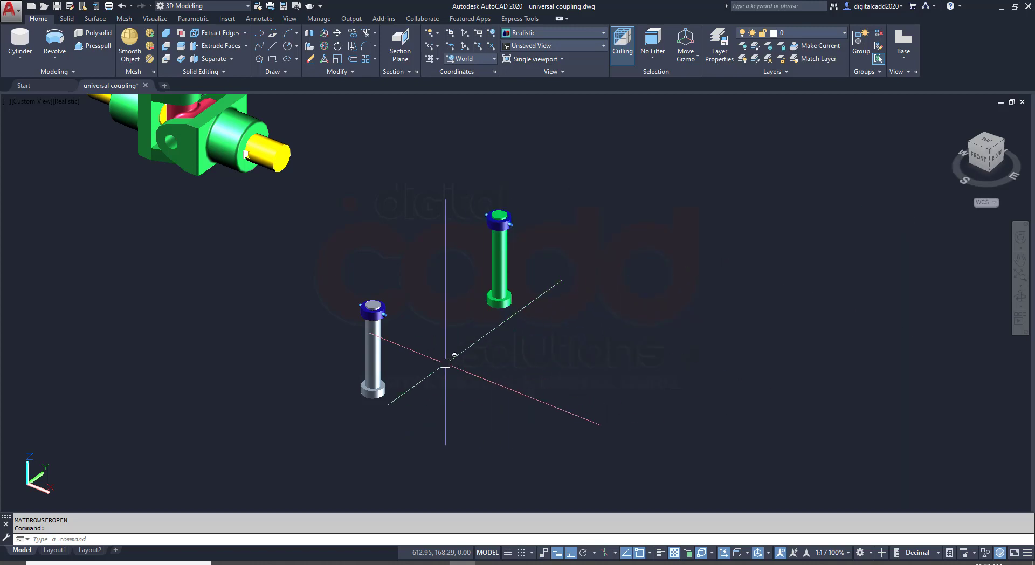
Match the silver pin's properties onto the remaining green pin.
{"action": "right_click", "coordinate": [424, 414]}
{"action": "key", "text": "Escape"}
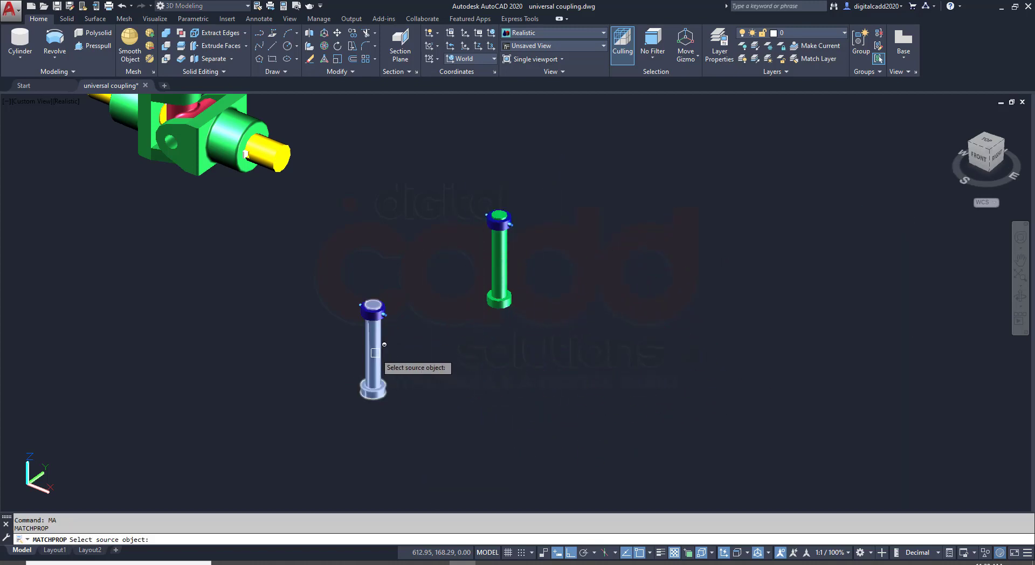
{"action": "left_click", "coordinate": [375, 353]}
{"action": "left_click", "coordinate": [504, 283]}
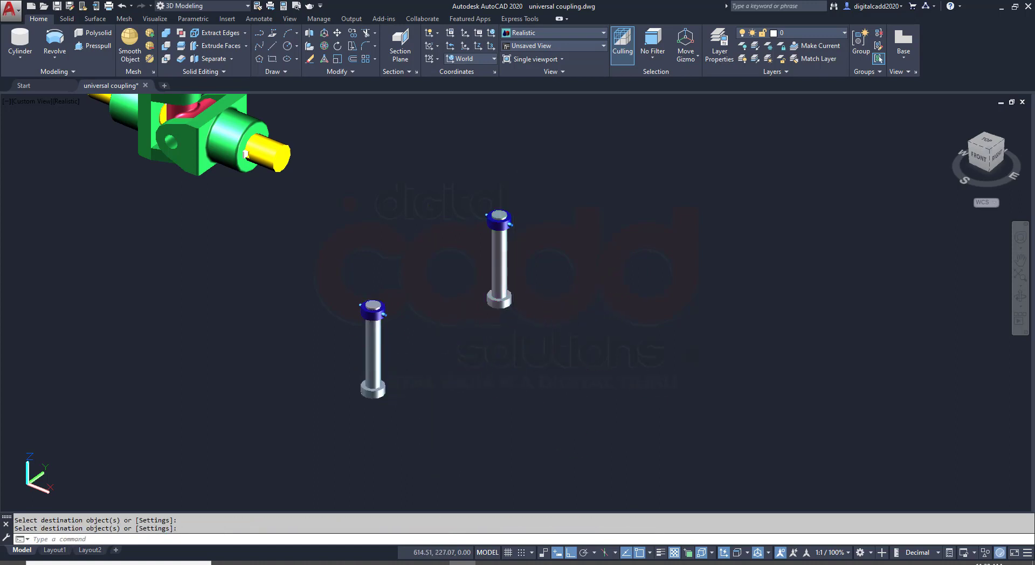
{"action": "middle_click_drag", "start_coordinate": [428, 367], "coordinate": [453, 420]}
{"action": "key", "text": "Return"}
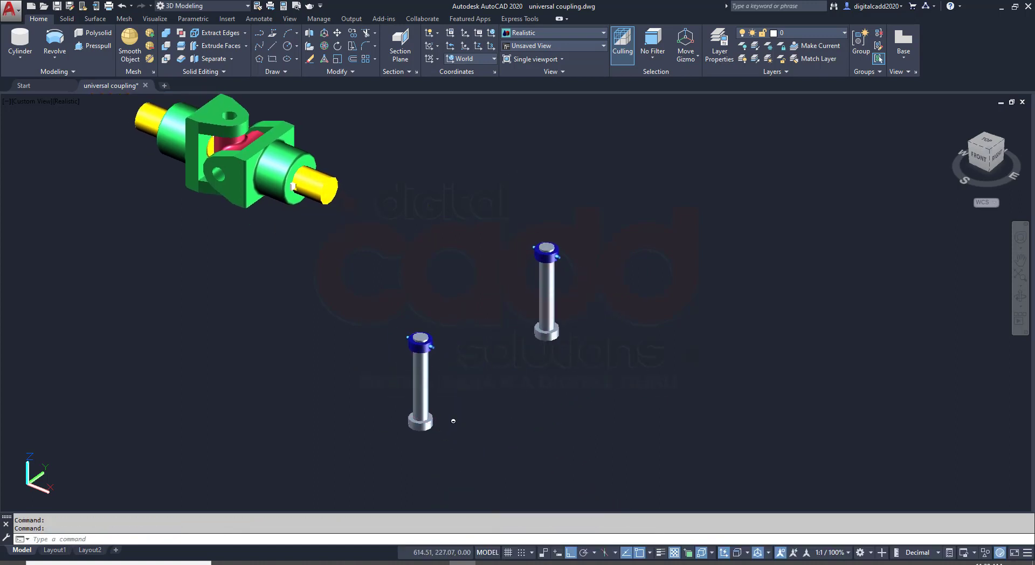
Rotate the copied pin, collar and taper pin 90° about the X axis so the pin lies horizontally with its head facing front.
{"action": "left_click", "coordinate": [476, 288]}
{"action": "left_click", "coordinate": [383, 461]}
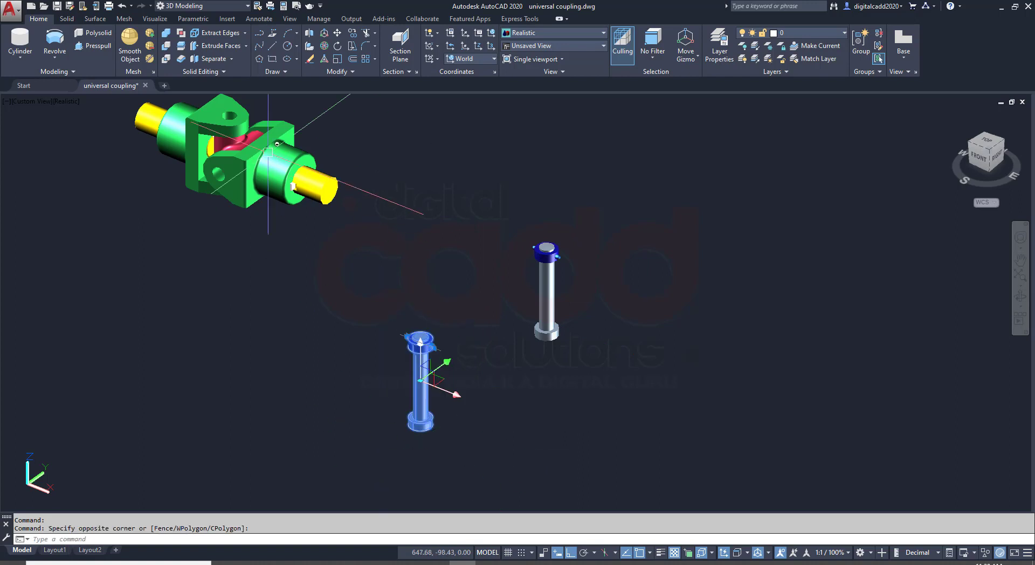
{"action": "left_click", "coordinate": [324, 48]}
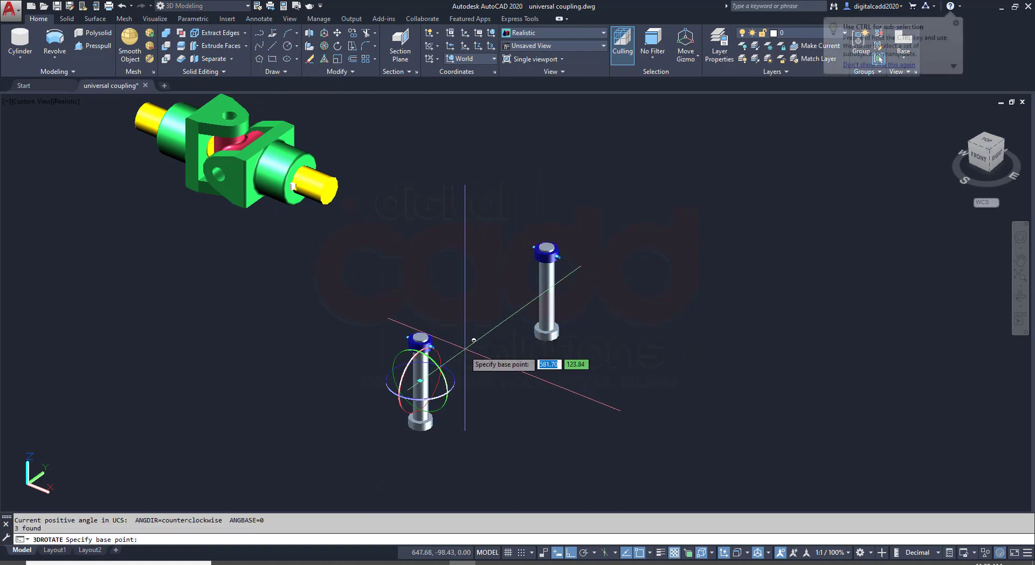
{"action": "left_click", "coordinate": [410, 420]}
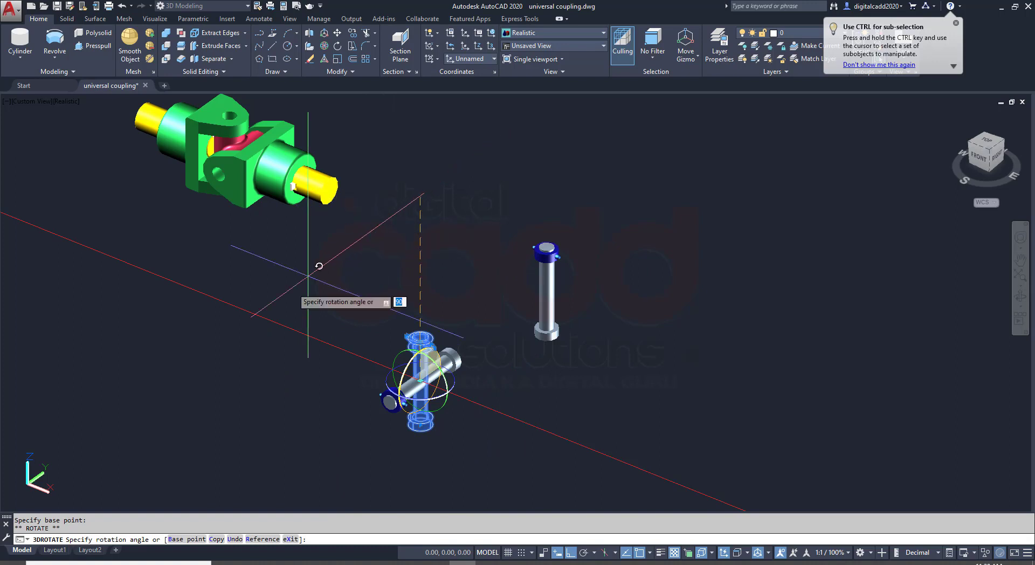
{"action": "left_click", "coordinate": [454, 472]}
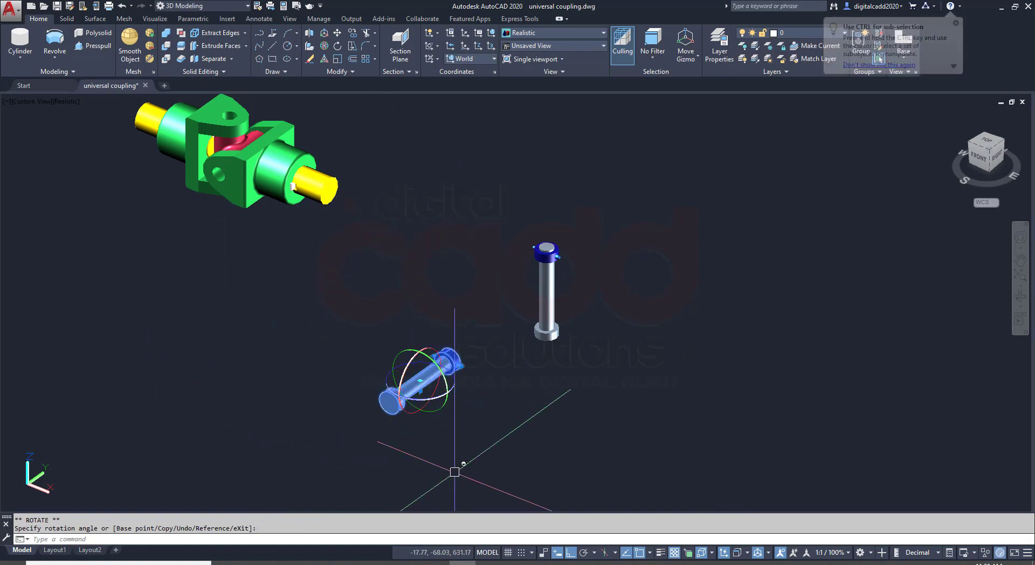
Move the horizontal pin set from the centre of the head's underside onto the hole centre of the fork's front lug.
{"action": "type", "text": "m"}
{"action": "key", "text": "Return"}
{"action": "scroll", "coordinate": [430, 432], "scroll_direction": "up", "scroll_amount": 5}
{"action": "middle_click_drag", "start_coordinate": [506, 393], "coordinate": [296, 379], "text": "shift"}
{"action": "scroll", "coordinate": [351, 171], "scroll_direction": "up", "scroll_amount": 3}
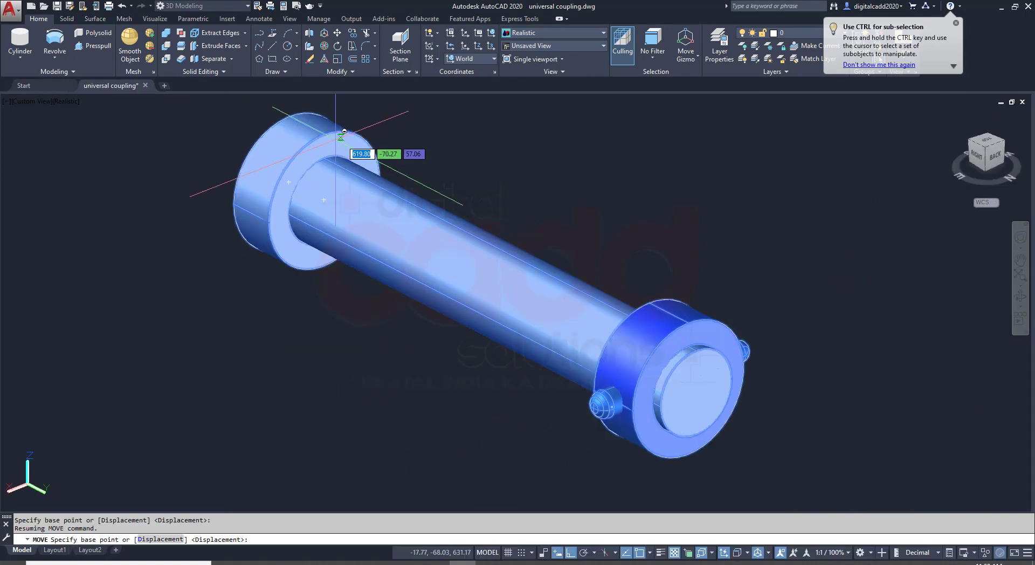
{"action": "left_click", "coordinate": [324, 200]}
{"action": "scroll", "coordinate": [440, 345], "scroll_direction": "down", "scroll_amount": 8}
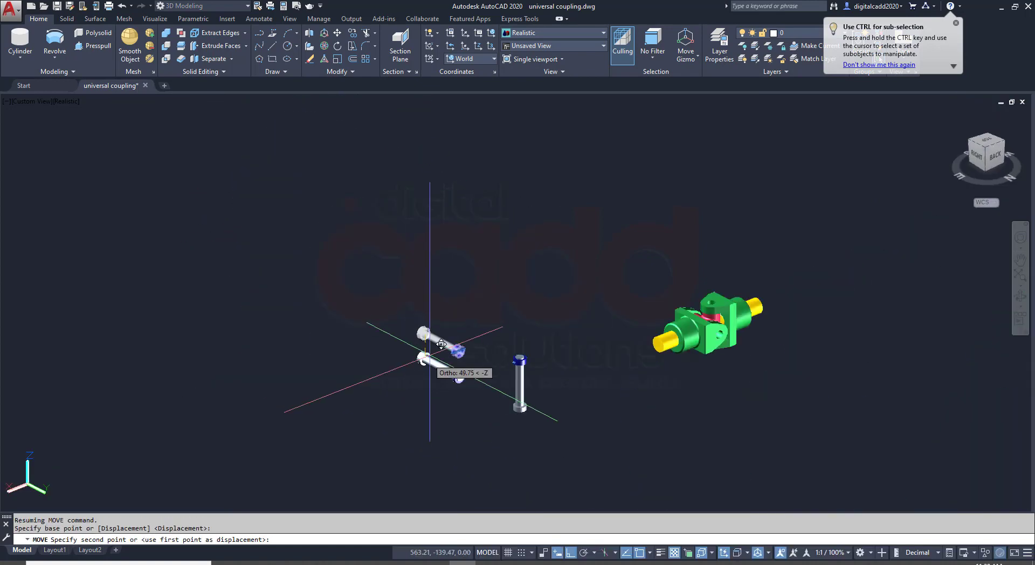
{"action": "middle_click_drag", "start_coordinate": [439, 345], "coordinate": [446, 344], "text": "shift"}
{"action": "middle_click_drag", "start_coordinate": [526, 368], "coordinate": [633, 373], "text": "shift"}
{"action": "scroll", "coordinate": [600, 356], "scroll_direction": "up", "scroll_amount": 3}
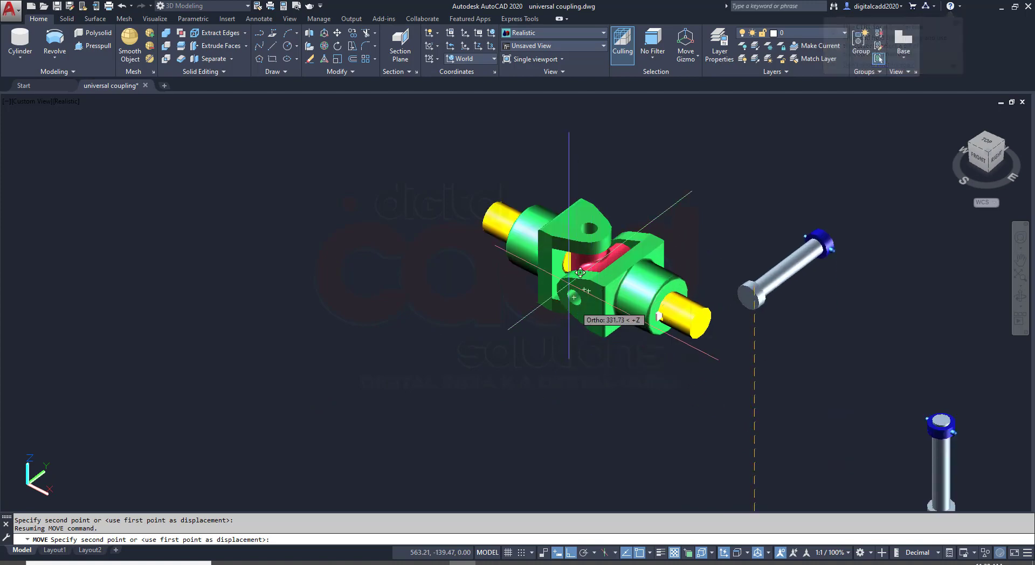
{"action": "scroll", "coordinate": [579, 288], "scroll_direction": "up", "scroll_amount": 5}
{"action": "scroll", "coordinate": [594, 289], "scroll_direction": "up", "scroll_amount": 2}
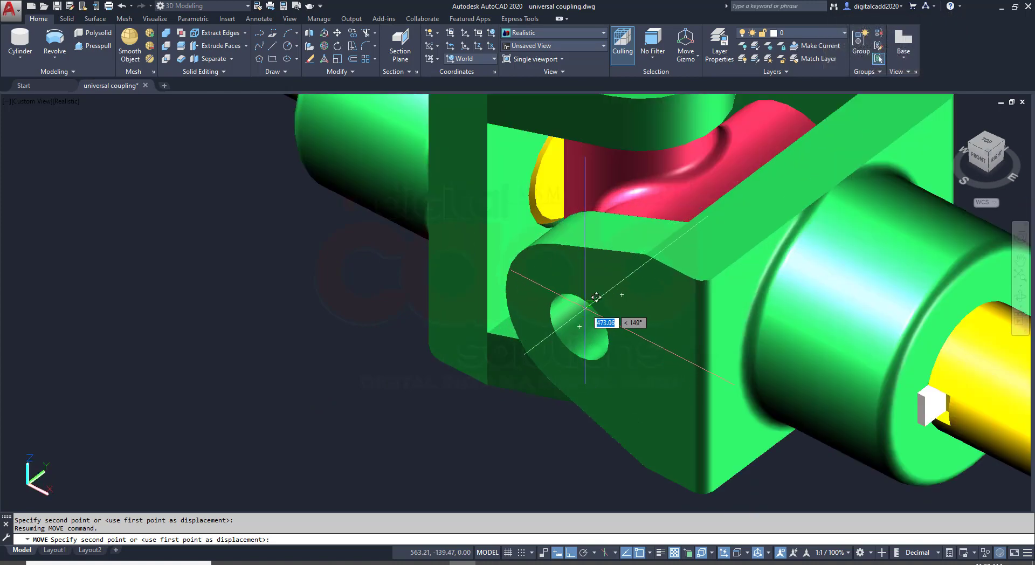
{"action": "left_click", "coordinate": [579, 327]}
{"action": "scroll", "coordinate": [540, 361], "scroll_direction": "down", "scroll_amount": 2}
{"action": "scroll", "coordinate": [504, 384], "scroll_direction": "down", "scroll_amount": 4}
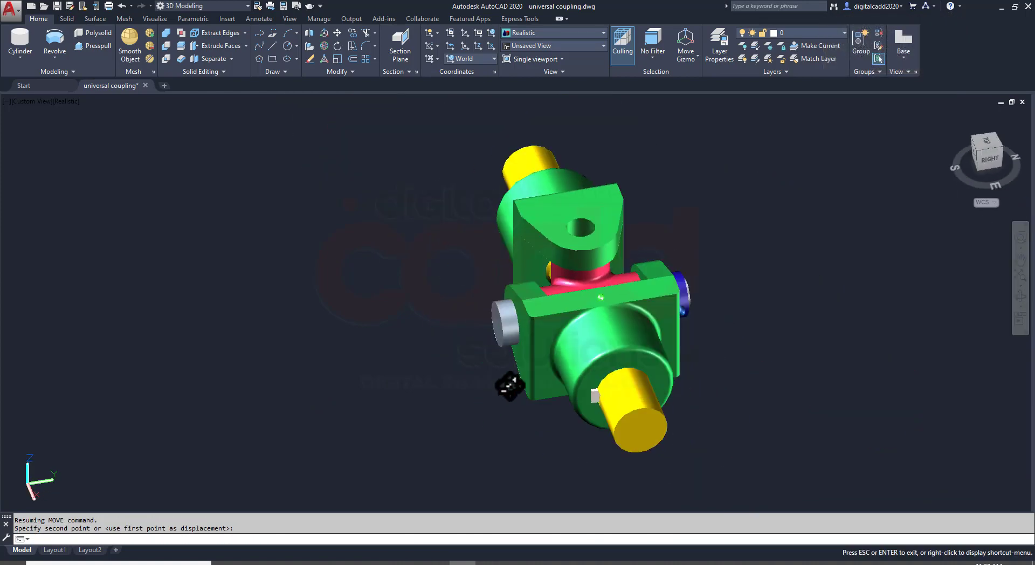
{"action": "middle_click_drag", "start_coordinate": [503, 385], "coordinate": [586, 389], "text": "shift"}
Rotate the remaining vertical pin, collar and taper pin upside down so the pin head is on top.
{"action": "middle_click_drag", "start_coordinate": [702, 335], "coordinate": [358, 263]}
{"action": "scroll", "coordinate": [358, 263], "scroll_direction": "down", "scroll_amount": 5}
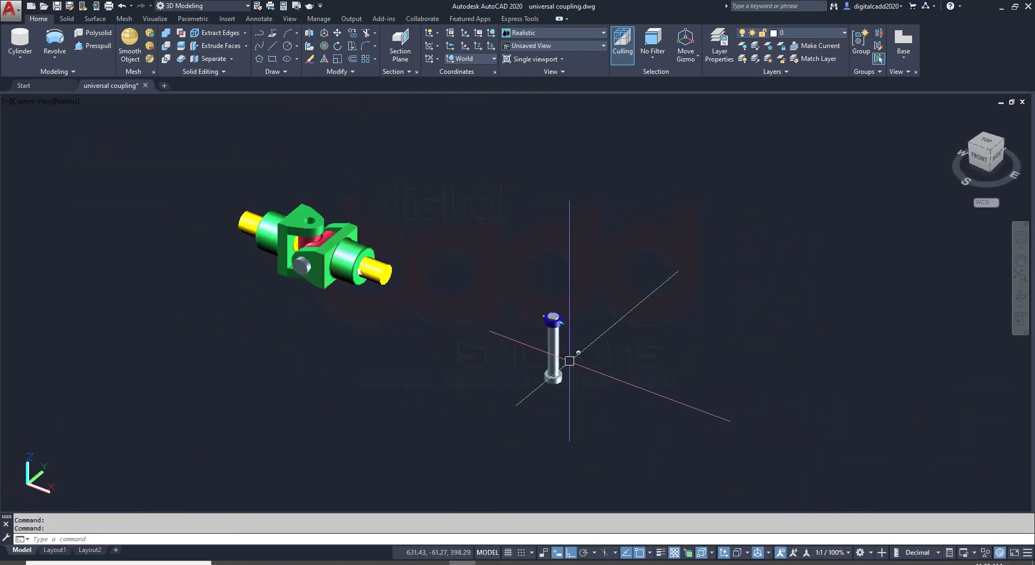
{"action": "middle_click_drag", "start_coordinate": [603, 368], "coordinate": [447, 305]}
{"action": "left_click", "coordinate": [356, 341]}
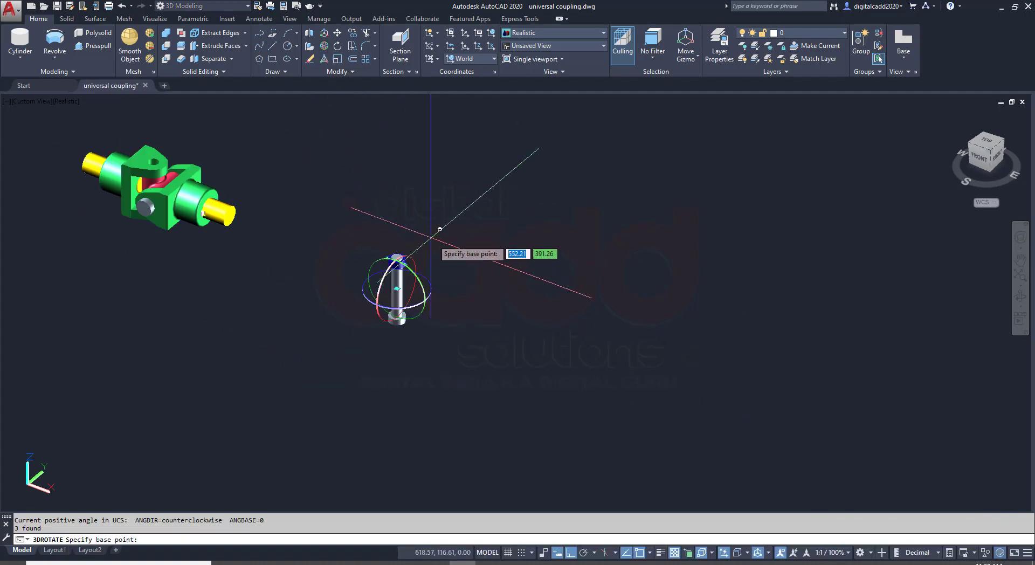
{"action": "left_click", "coordinate": [424, 290]}
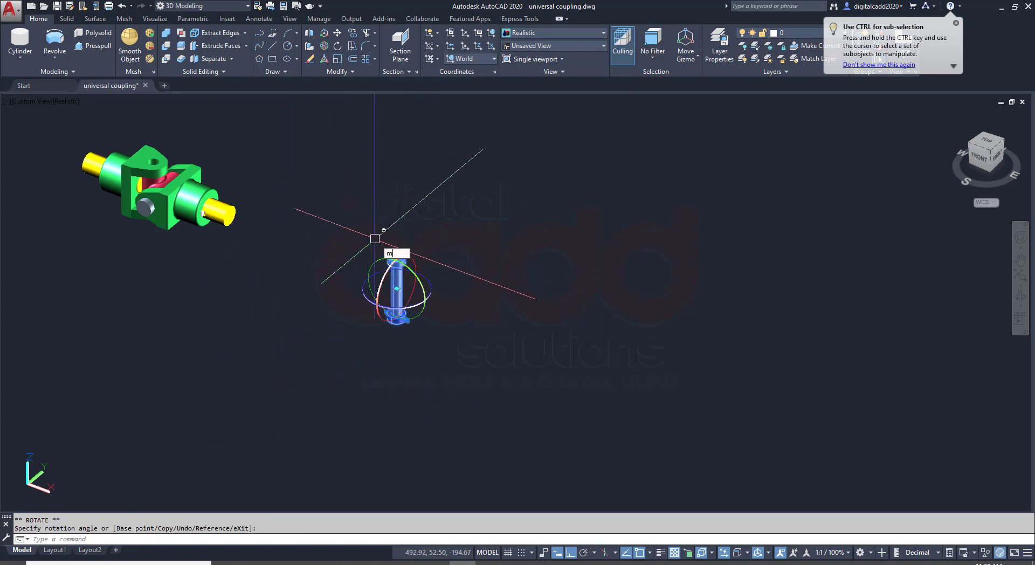
Move the vertical pin set from the centre of the head's underside onto the hole centre of the other fork's upper lug.
{"action": "scroll", "coordinate": [405, 254], "scroll_direction": "up", "scroll_amount": 6}
{"action": "middle_click_drag", "start_coordinate": [409, 303], "coordinate": [443, 170], "text": "shift"}
{"action": "scroll", "coordinate": [394, 273], "scroll_direction": "up", "scroll_amount": 2}
{"action": "scroll", "coordinate": [396, 269], "scroll_direction": "up", "scroll_amount": 5}
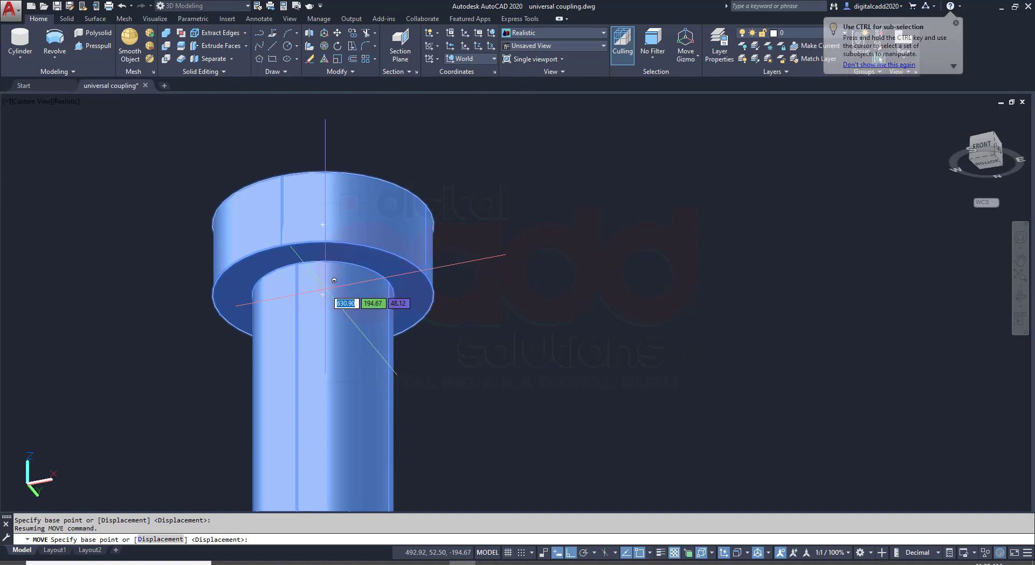
{"action": "left_click", "coordinate": [345, 268]}
{"action": "scroll", "coordinate": [501, 340], "scroll_direction": "down", "scroll_amount": 5}
{"action": "scroll", "coordinate": [516, 328], "scroll_direction": "down", "scroll_amount": 5}
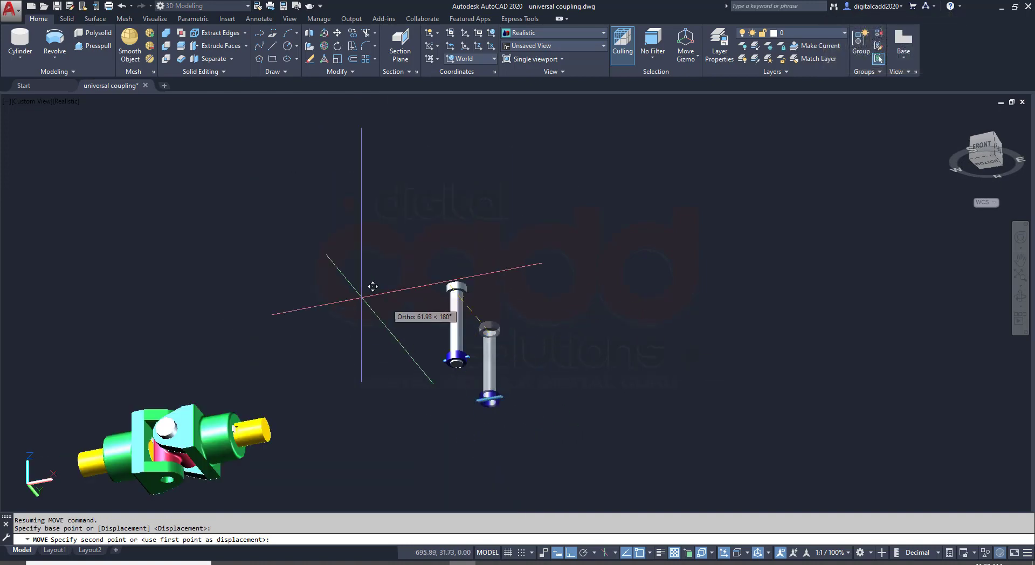
{"action": "middle_click_drag", "start_coordinate": [372, 286], "coordinate": [341, 404], "text": "shift"}
{"action": "middle_click_drag", "start_coordinate": [282, 425], "coordinate": [448, 306]}
{"action": "scroll", "coordinate": [344, 283], "scroll_direction": "up", "scroll_amount": 10}
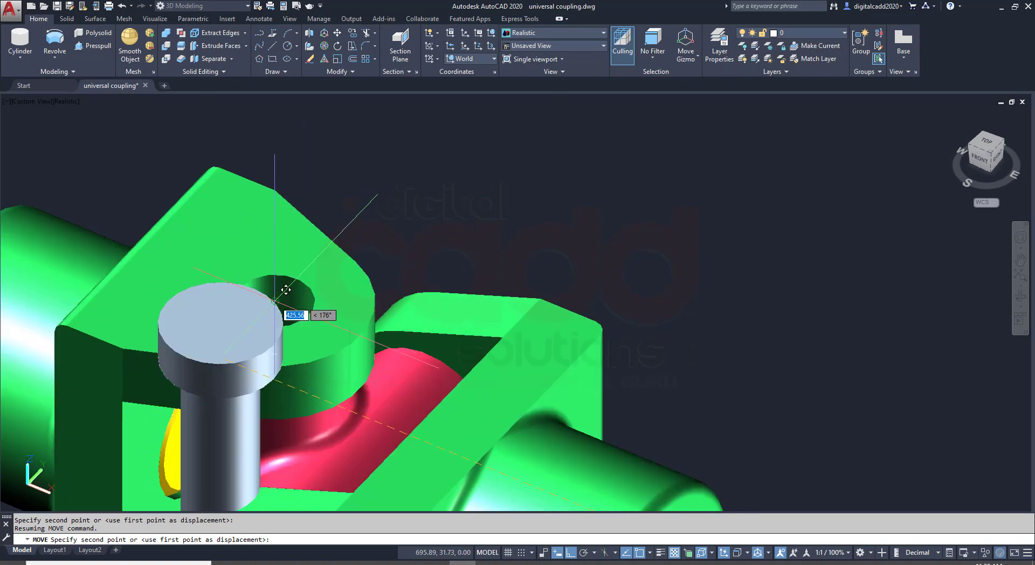
{"action": "left_click", "coordinate": [275, 300]}
{"action": "scroll", "coordinate": [402, 226], "scroll_direction": "down", "scroll_amount": 5}
{"action": "middle_click_drag", "start_coordinate": [359, 336], "coordinate": [431, 394], "text": "shift"}
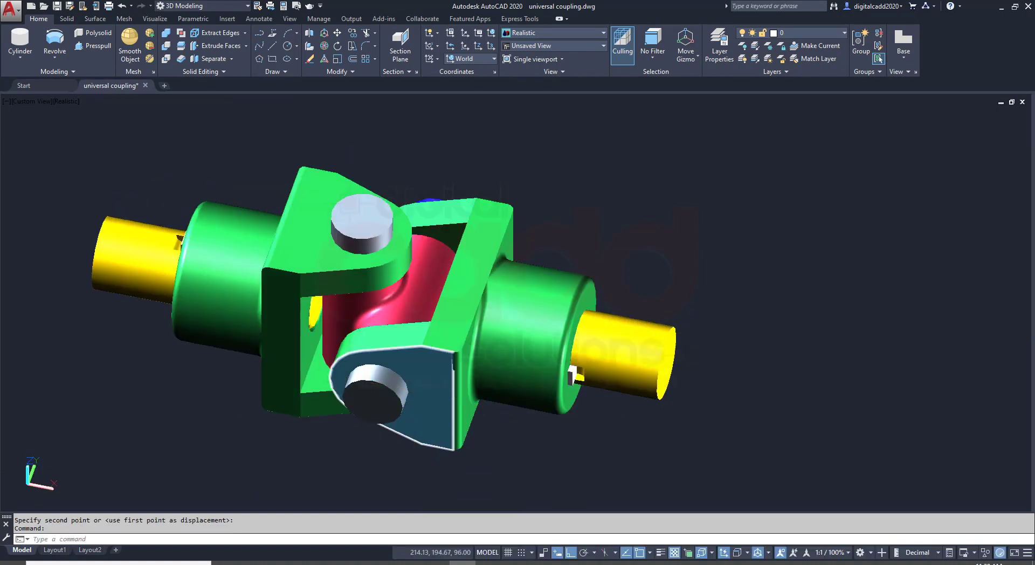
Save the drawing and orbit continuously around the assembled coupling to examine it from all sides.
{"action": "key", "text": "ctrl+s"}
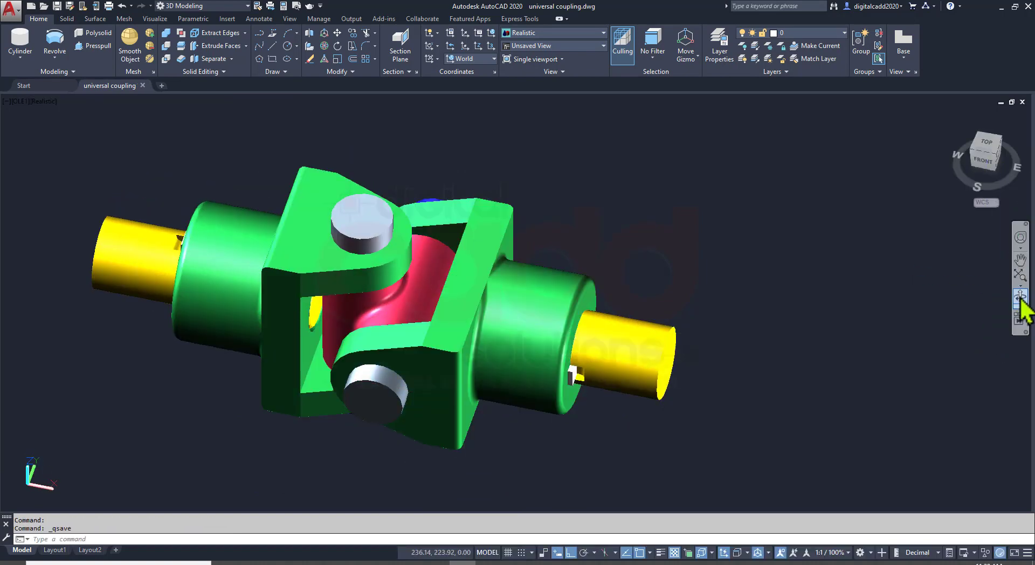
{"action": "middle_click_drag", "start_coordinate": [527, 362], "coordinate": [354, 293], "text": "shift"}
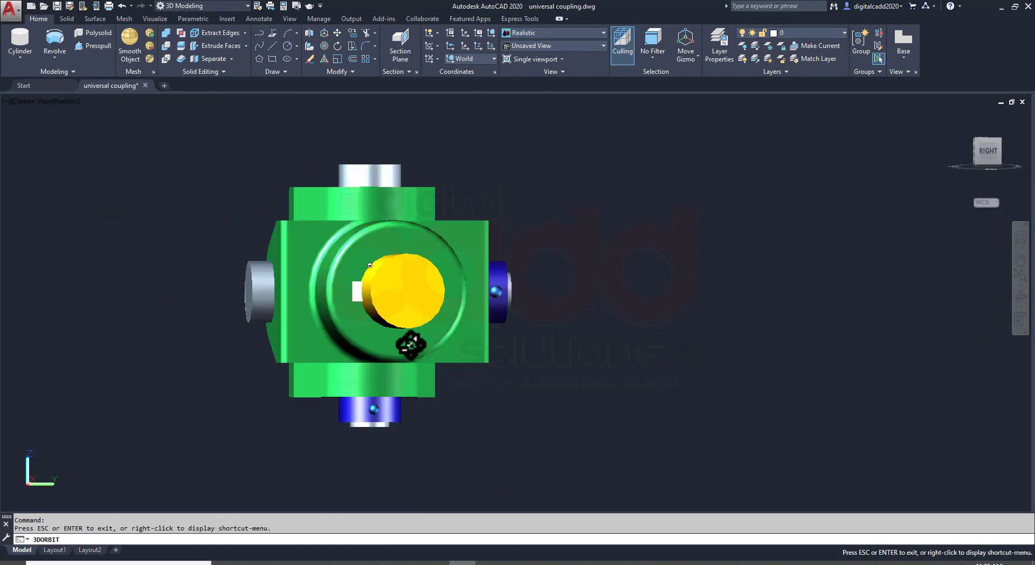
{"action": "middle_click_drag", "start_coordinate": [410, 345], "coordinate": [494, 389], "text": "shift"}
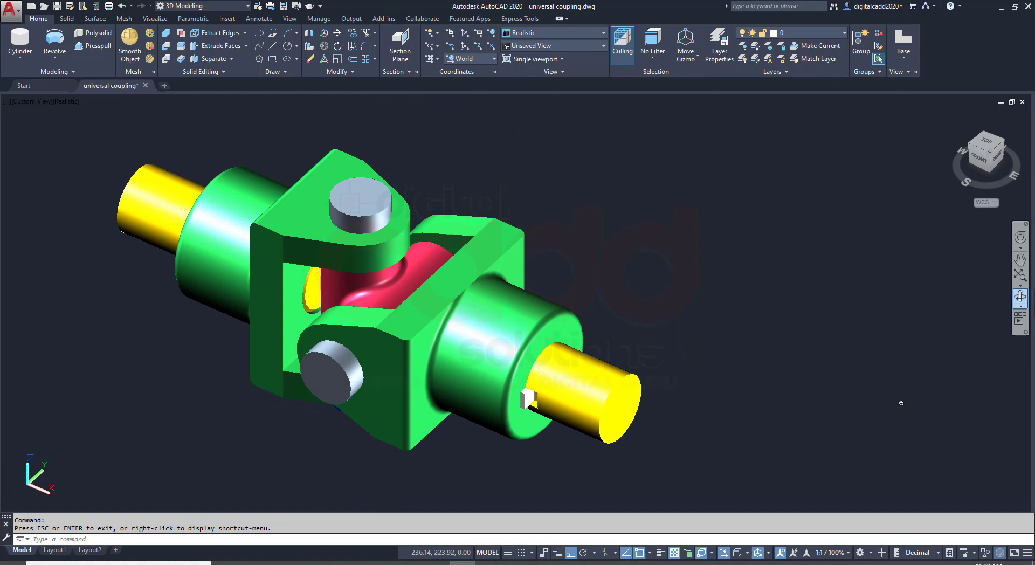
{"action": "left_click", "coordinate": [1021, 306]}
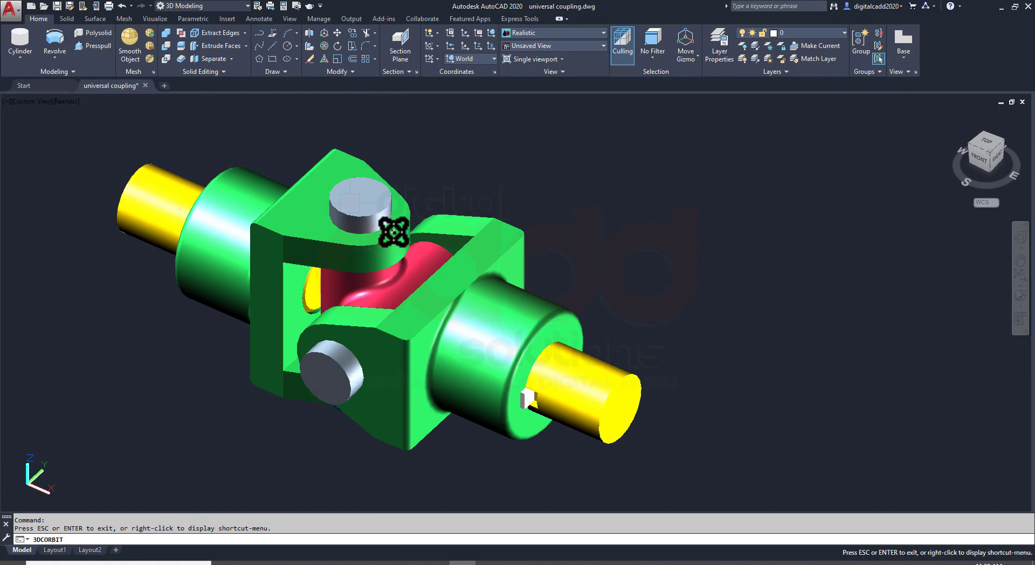
{"action": "left_click_drag", "start_coordinate": [393, 231], "coordinate": [509, 341]}
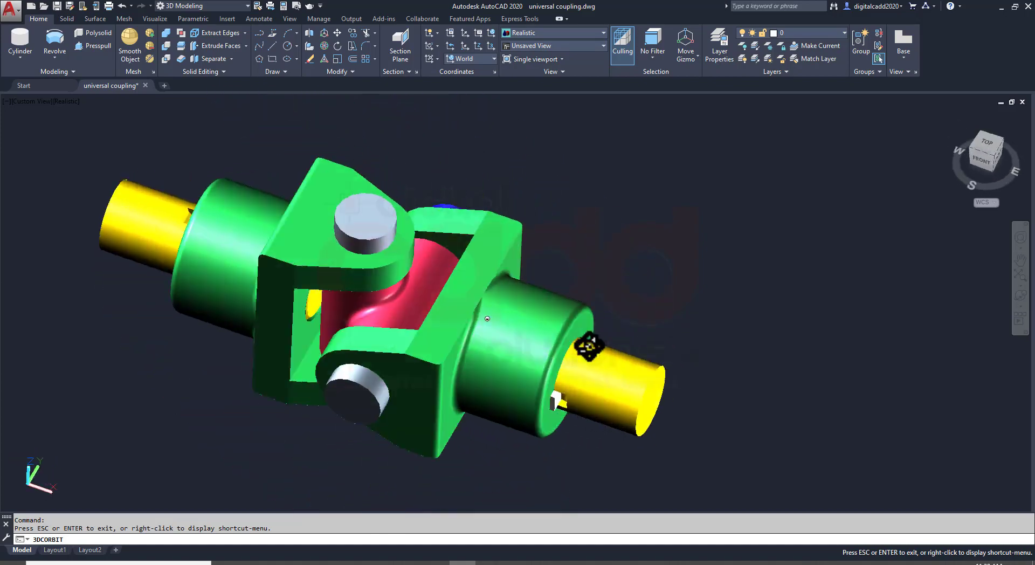
{"action": "key", "text": "Escape"}
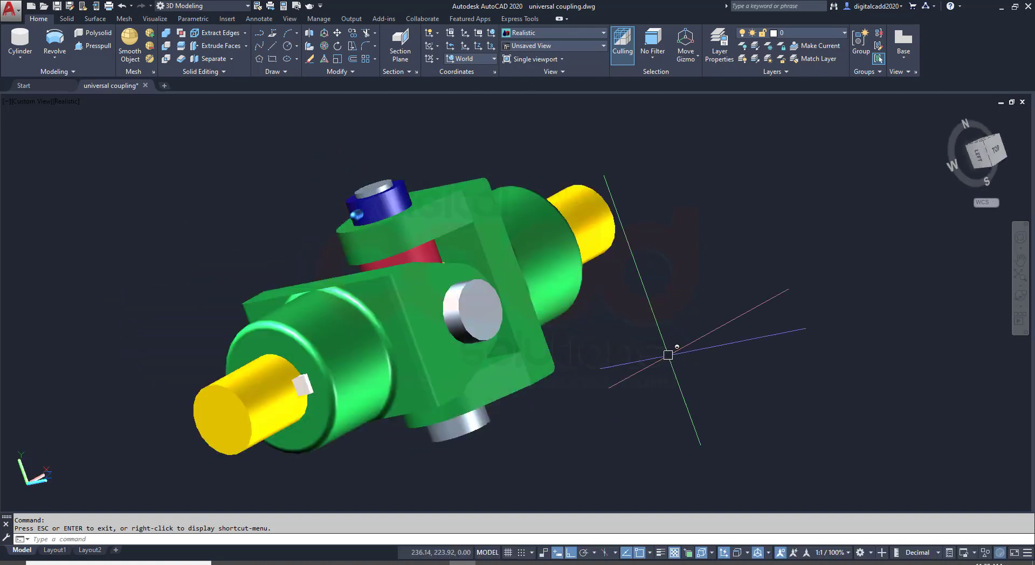
Set the model view to SE Isometric.
{"action": "left_click", "coordinate": [32, 102]}
{"action": "left_click", "coordinate": [66, 212]}
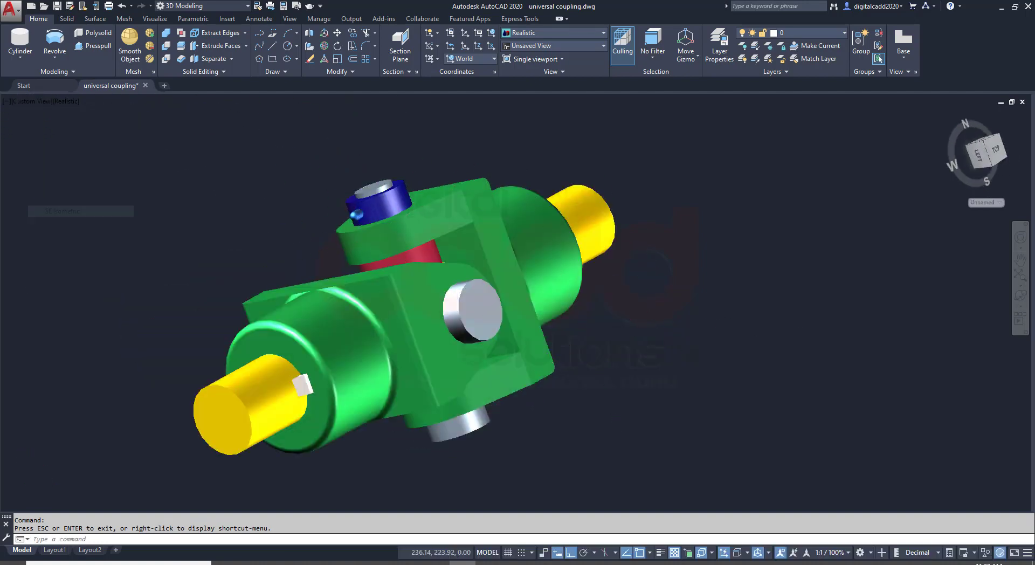
{"action": "left_click", "coordinate": [488, 563]}
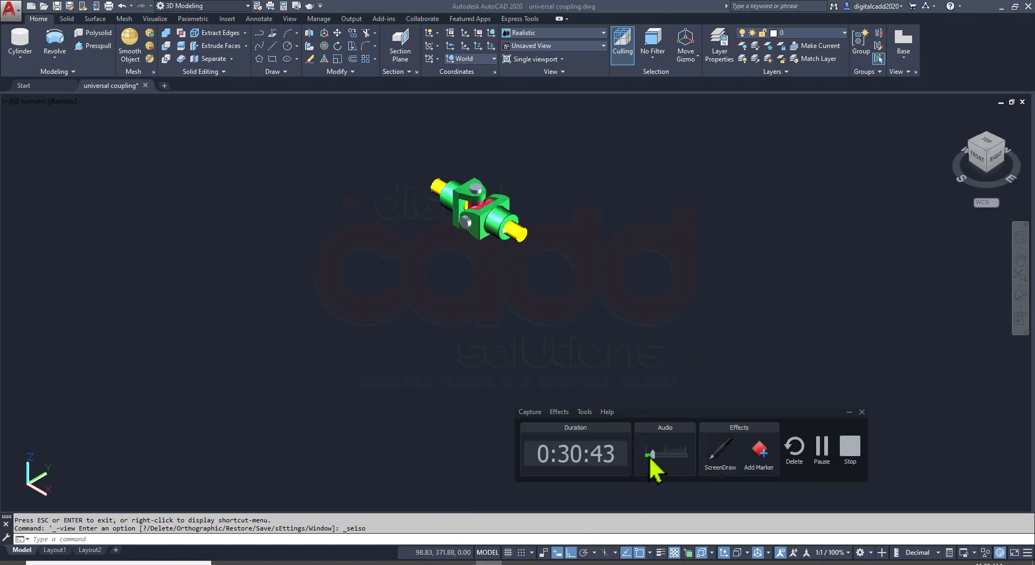
{"action": "left_click_drag", "start_coordinate": [653, 454], "coordinate": [673, 454]}
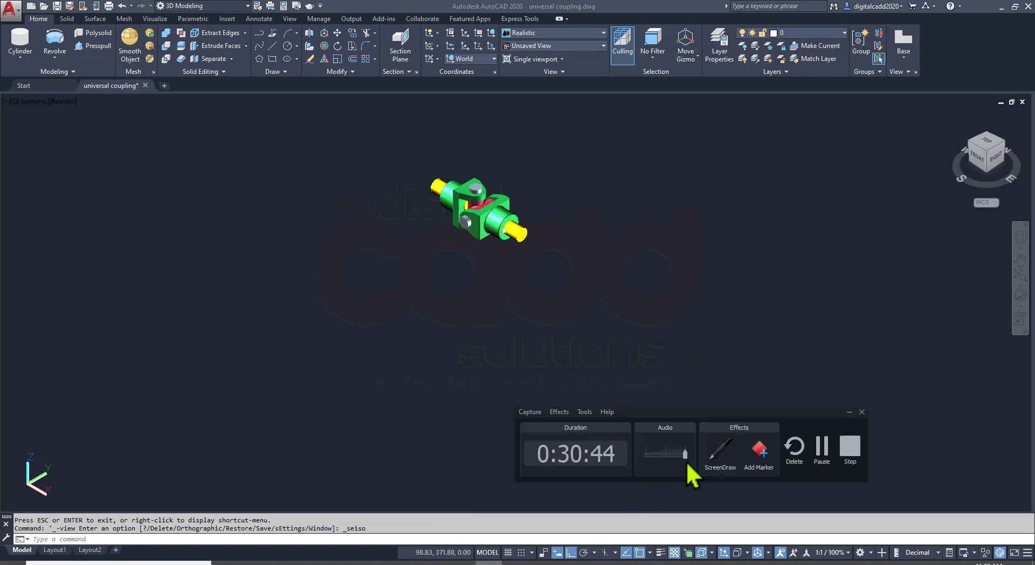
{"action": "left_click", "coordinate": [849, 413]}
Copy the complete coupling assembly along the X axis to a clear spot beside the original.
{"action": "scroll", "coordinate": [540, 324], "scroll_direction": "up", "scroll_amount": 8}
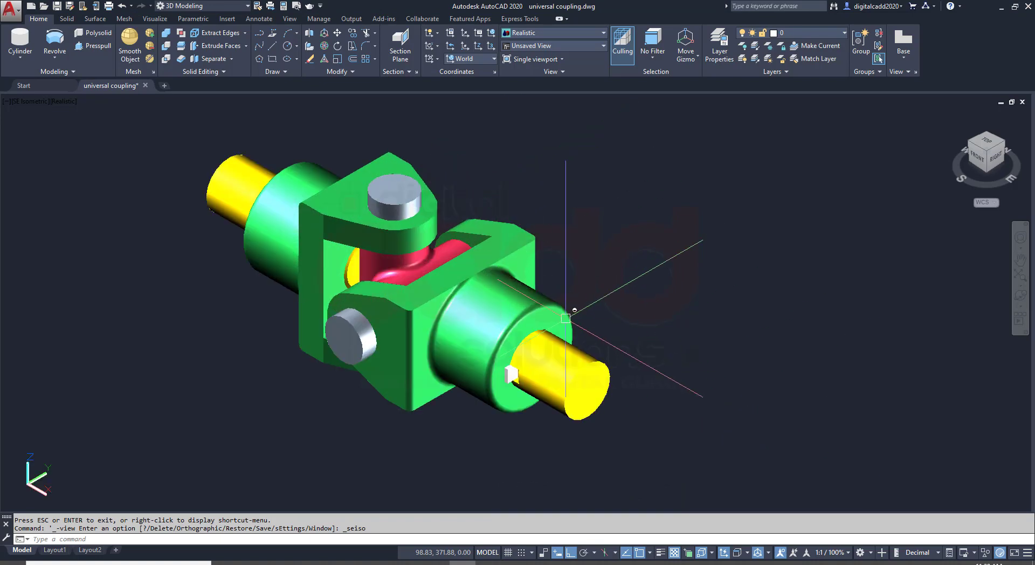
{"action": "scroll", "coordinate": [385, 280], "scroll_direction": "down", "scroll_amount": 4}
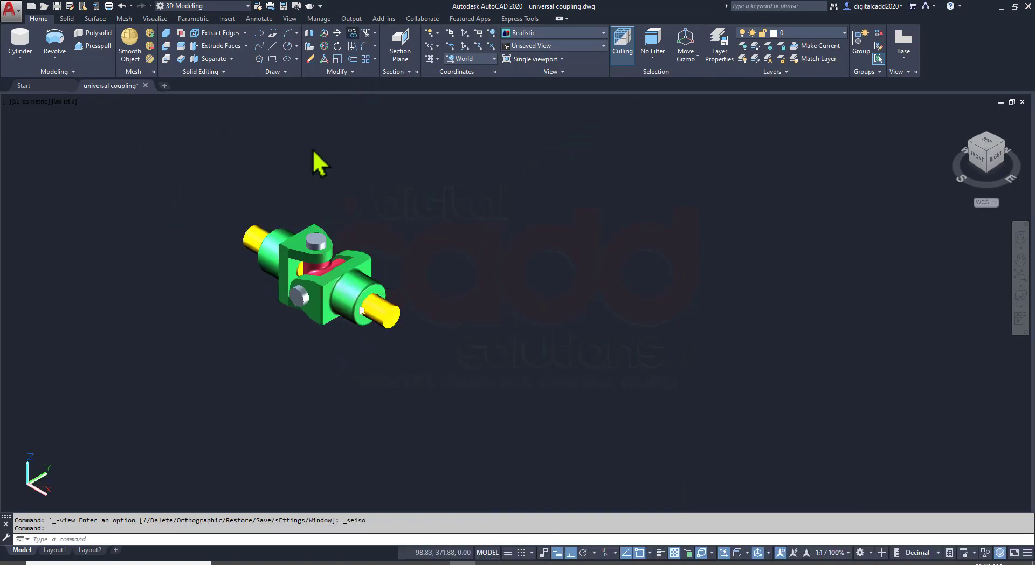
{"action": "left_click", "coordinate": [195, 161]}
{"action": "left_click", "coordinate": [383, 333]}
{"action": "key", "text": "Return"}
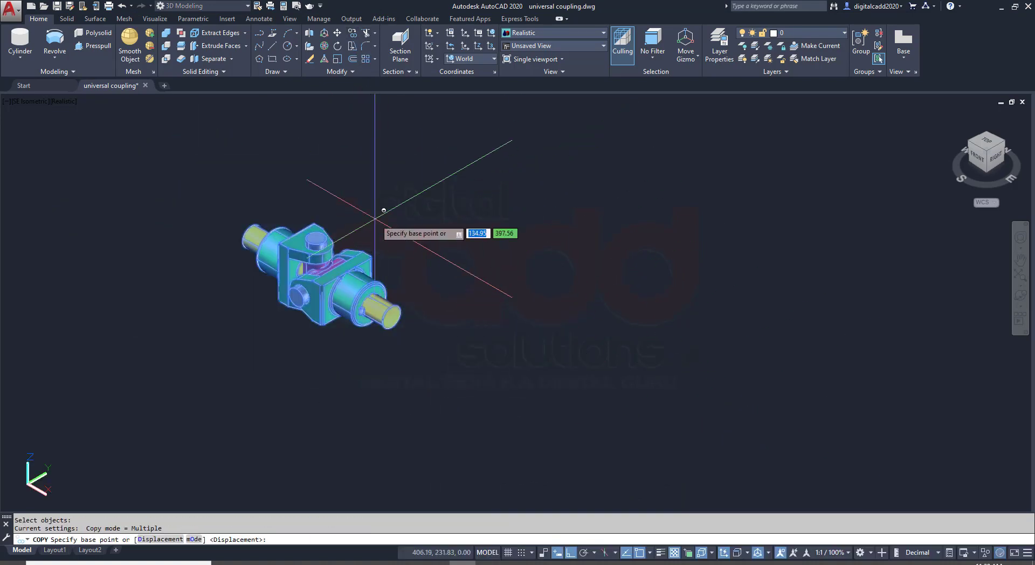
{"action": "left_click", "coordinate": [398, 226]}
{"action": "left_click", "coordinate": [651, 369]}
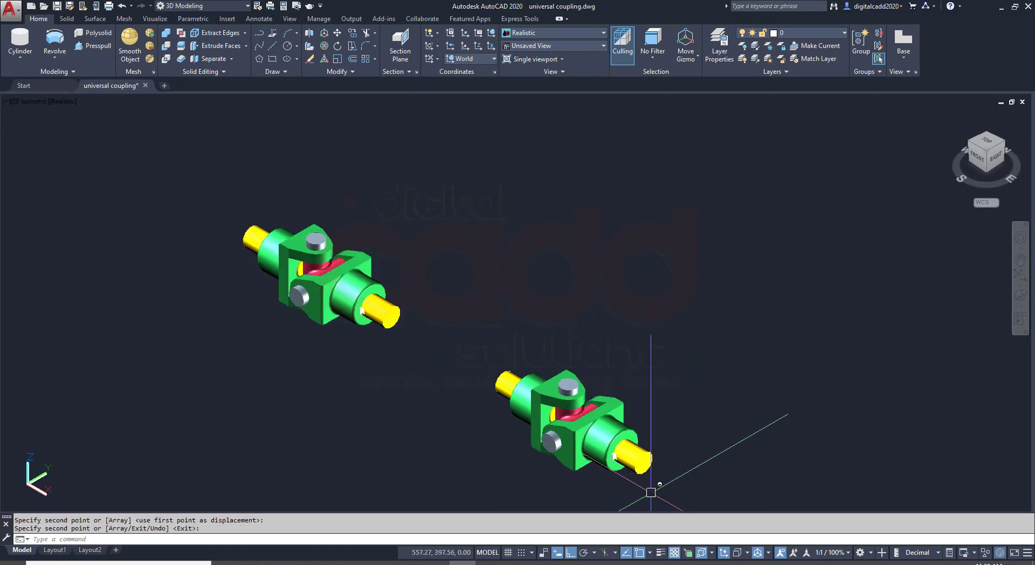
On the copied coupling, move the horizontal pin's taper pin out along X and slide its collar off the pin end along Y.
{"action": "middle_click_drag", "start_coordinate": [654, 485], "coordinate": [455, 368]}
{"action": "key", "text": "Return"}
{"action": "scroll", "coordinate": [450, 372], "scroll_direction": "up", "scroll_amount": 5}
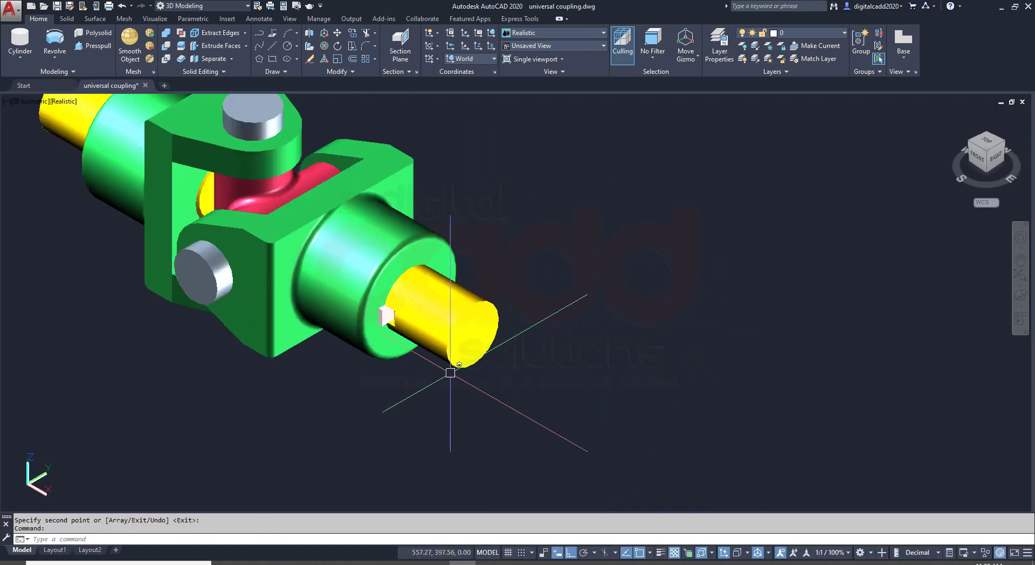
{"action": "middle_click_drag", "start_coordinate": [526, 331], "coordinate": [381, 324], "text": "shift"}
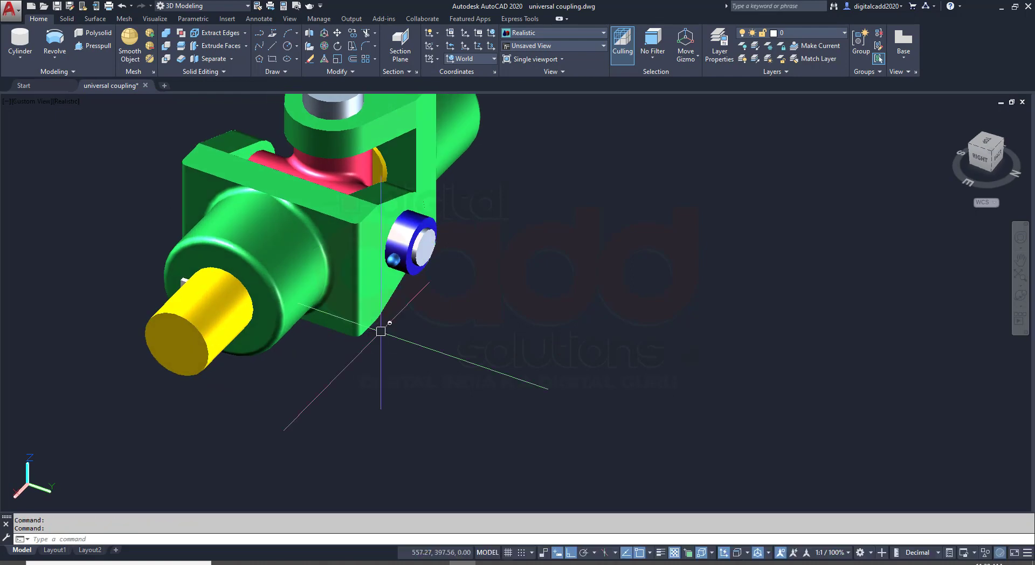
{"action": "scroll", "coordinate": [389, 270], "scroll_direction": "up", "scroll_amount": 5}
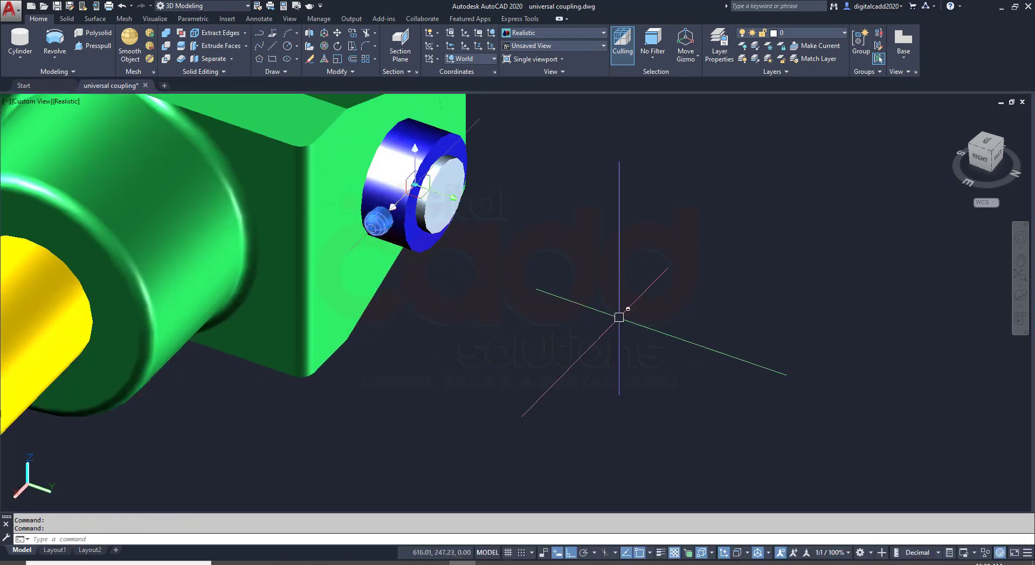
{"action": "key", "text": "Return"}
{"action": "left_click", "coordinate": [606, 293]}
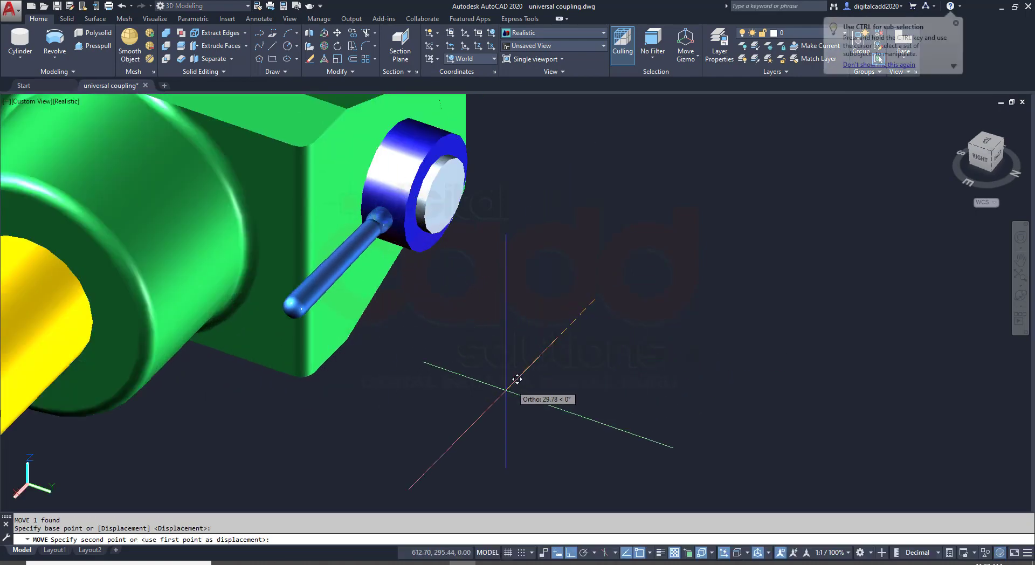
{"action": "left_click", "coordinate": [501, 377]}
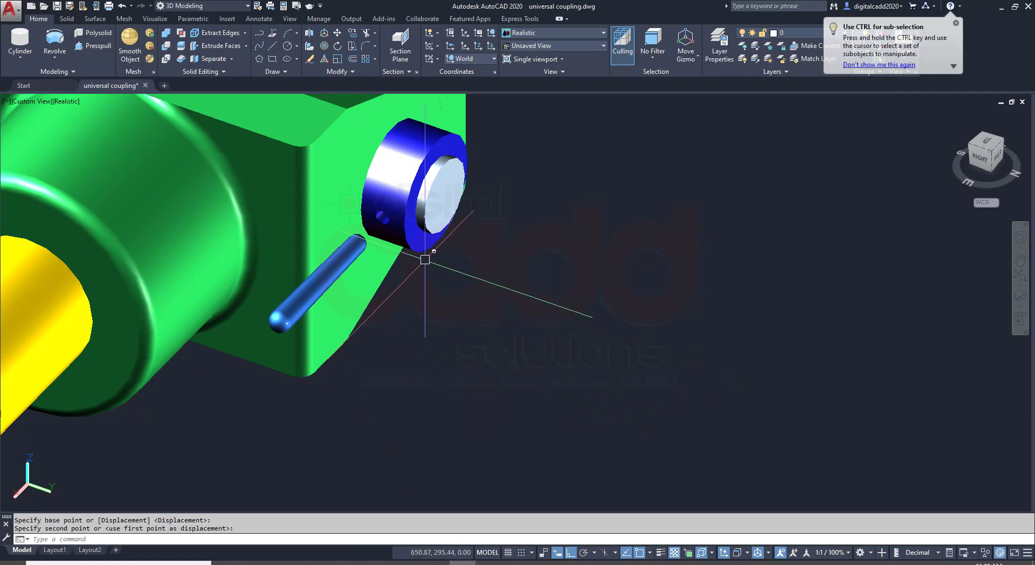
{"action": "left_click", "coordinate": [422, 256]}
{"action": "left_click", "coordinate": [577, 312]}
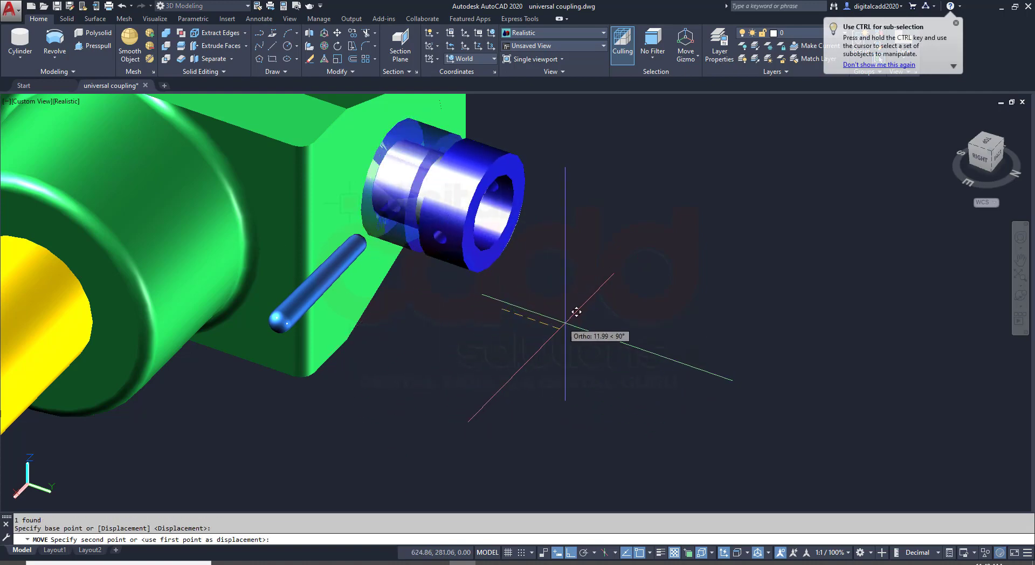
{"action": "left_click", "coordinate": [617, 349]}
Pull the horizontal pin straight out of the fork along its axis, away from the removed collar.
{"action": "scroll", "coordinate": [616, 350], "scroll_direction": "down", "scroll_amount": 4}
{"action": "middle_click_drag", "start_coordinate": [491, 371], "coordinate": [595, 346], "text": "shift"}
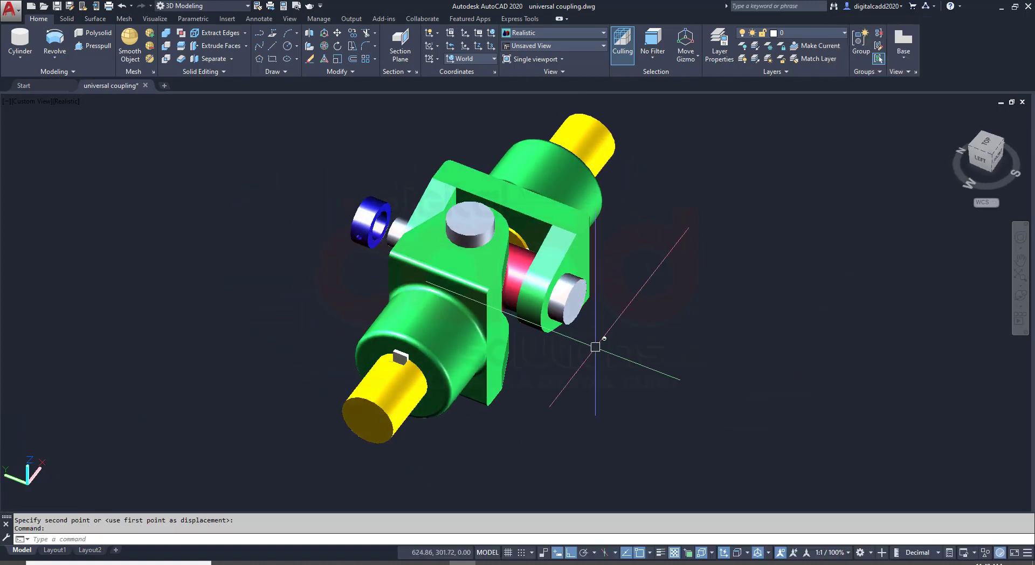
{"action": "left_click", "coordinate": [579, 308]}
{"action": "key", "text": "Return"}
{"action": "left_click", "coordinate": [630, 337]}
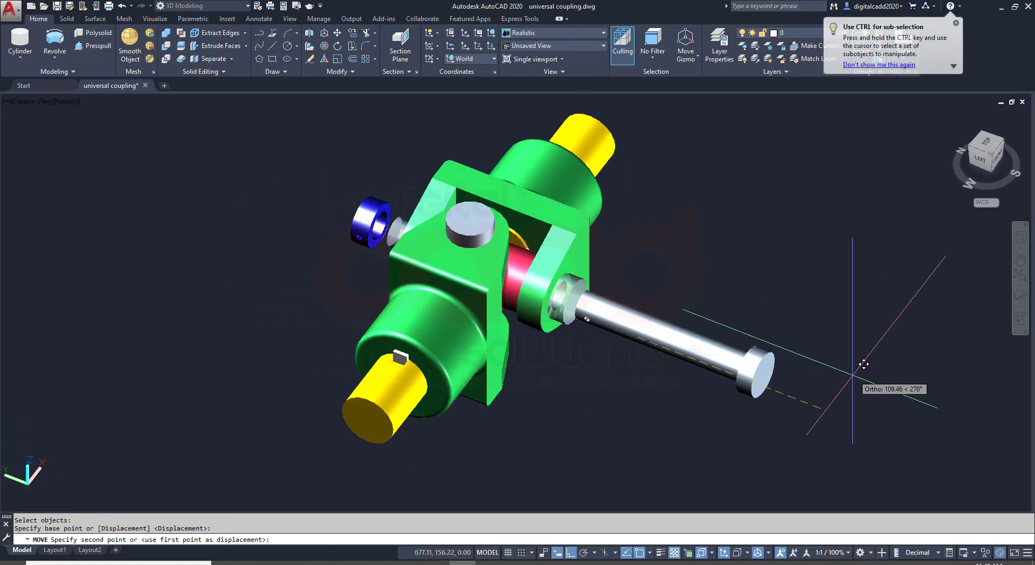
{"action": "left_click", "coordinate": [841, 374]}
Move the shaft next to the removed horizontal pin outward along X until it clears the fork's bore.
{"action": "middle_click_drag", "start_coordinate": [619, 398], "coordinate": [534, 408], "text": "shift"}
{"action": "scroll", "coordinate": [599, 382], "scroll_direction": "up", "scroll_amount": 3}
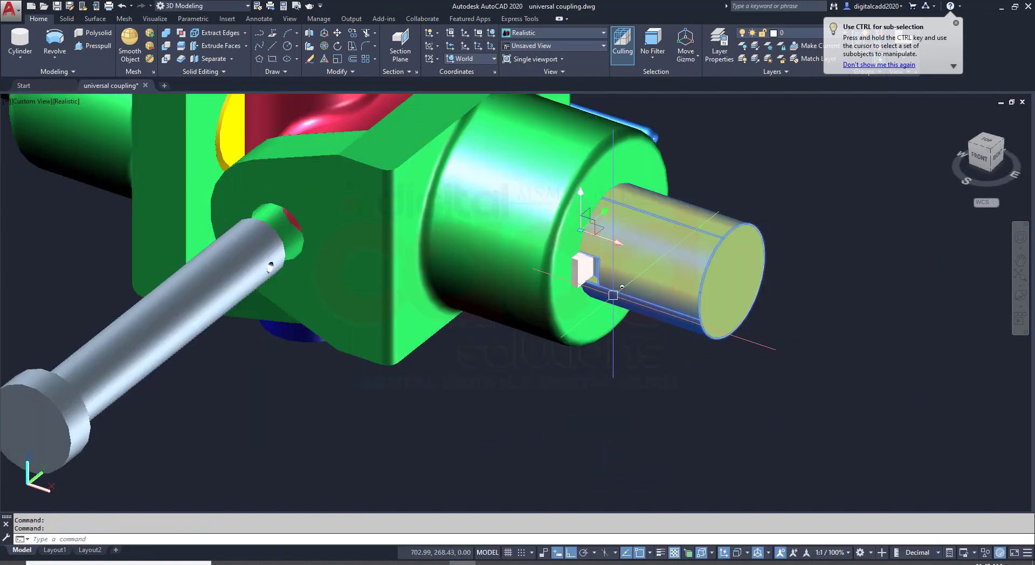
{"action": "left_click", "coordinate": [705, 310]}
{"action": "key", "text": "Return"}
{"action": "left_click", "coordinate": [698, 385]}
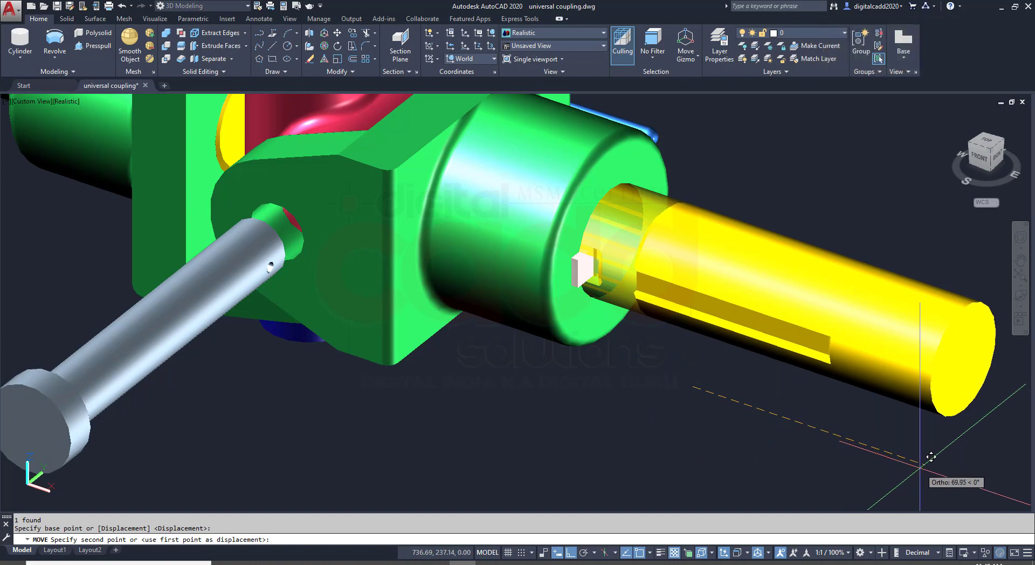
{"action": "middle_click_drag", "start_coordinate": [920, 467], "coordinate": [699, 402]}
{"action": "left_click", "coordinate": [790, 424]}
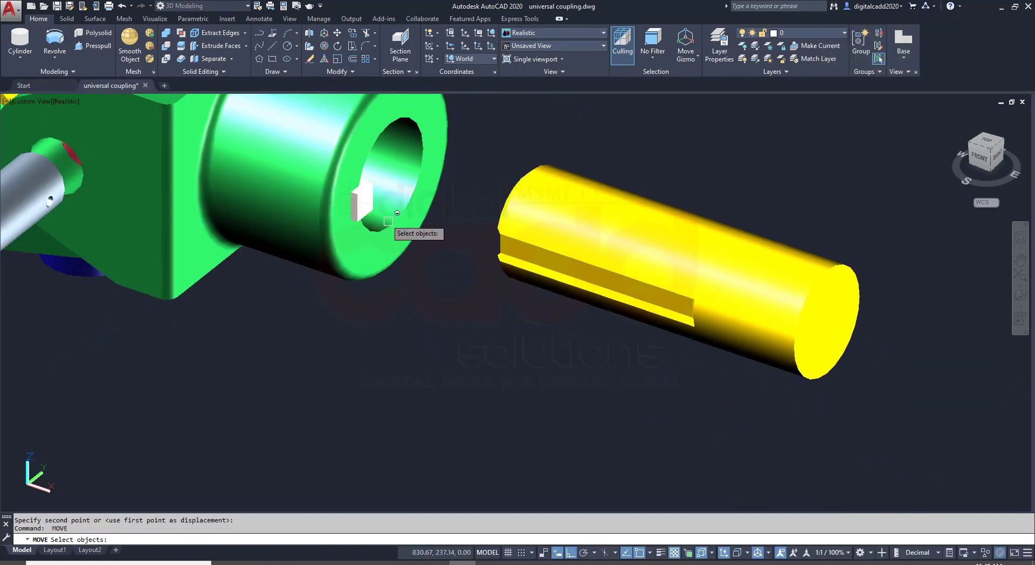
Move the key out of the fork's keyway along X toward the removed shaft.
{"action": "left_click", "coordinate": [370, 217]}
{"action": "key", "text": "Return"}
{"action": "left_click", "coordinate": [512, 340]}
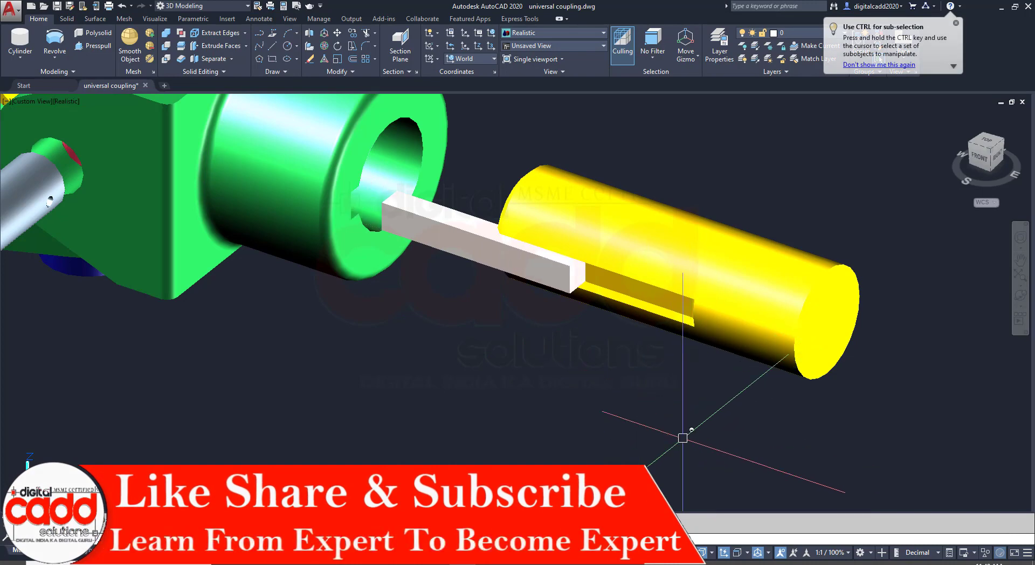
Move the vertical pin's taper pin sideways out of its collar and lower the collar below the pin end.
{"action": "scroll", "coordinate": [668, 434], "scroll_direction": "down", "scroll_amount": 4}
{"action": "middle_click_drag", "start_coordinate": [641, 396], "coordinate": [276, 343], "text": "shift"}
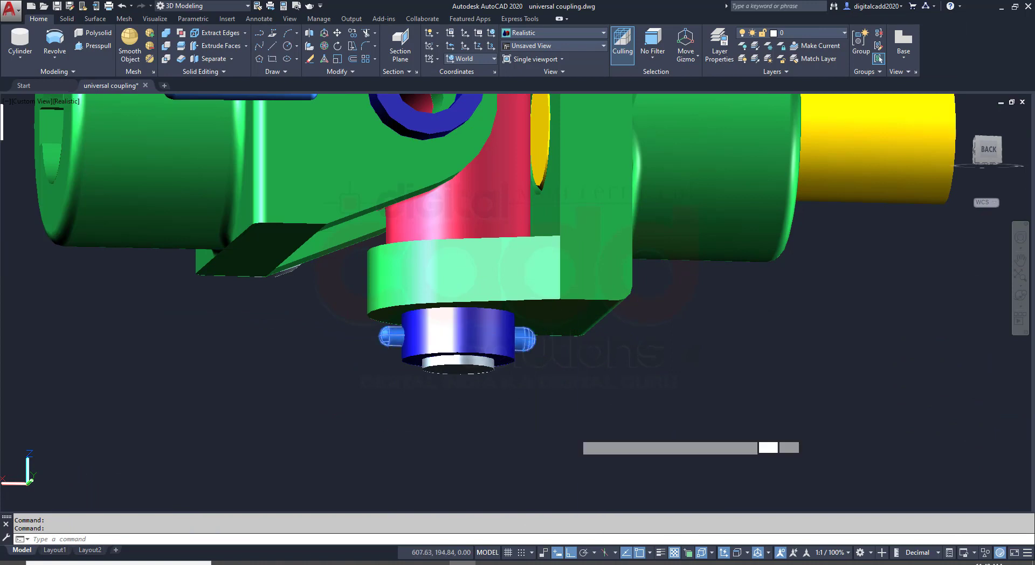
{"action": "left_click", "coordinate": [575, 433]}
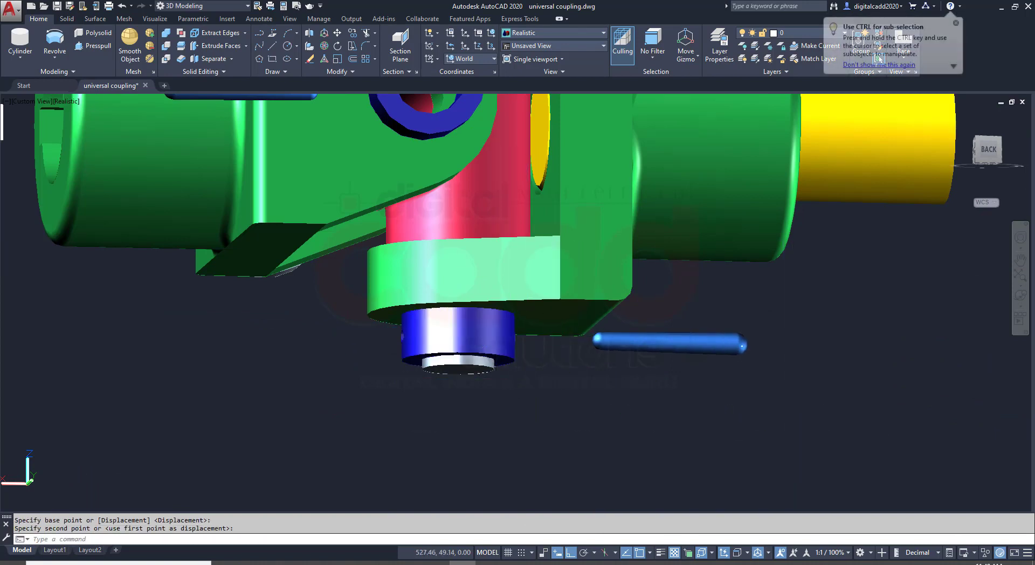
{"action": "left_click", "coordinate": [537, 372]}
{"action": "left_click", "coordinate": [539, 426]}
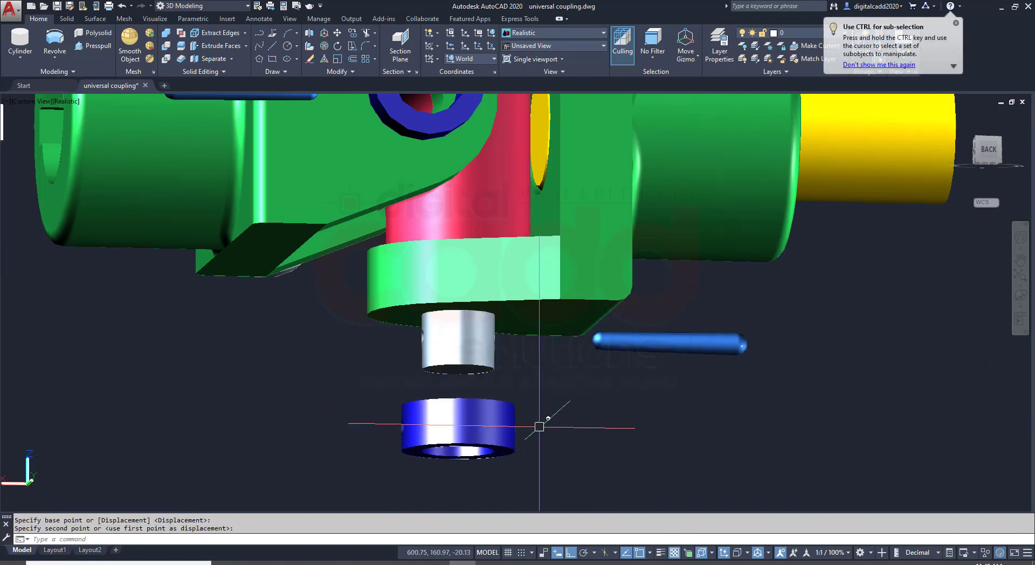
Move the vertical pin straight up along Z until it stands clear above the fork's upper lug.
{"action": "scroll", "coordinate": [543, 359], "scroll_direction": "down", "scroll_amount": 3}
{"action": "middle_click_drag", "start_coordinate": [543, 358], "coordinate": [478, 354], "text": "shift"}
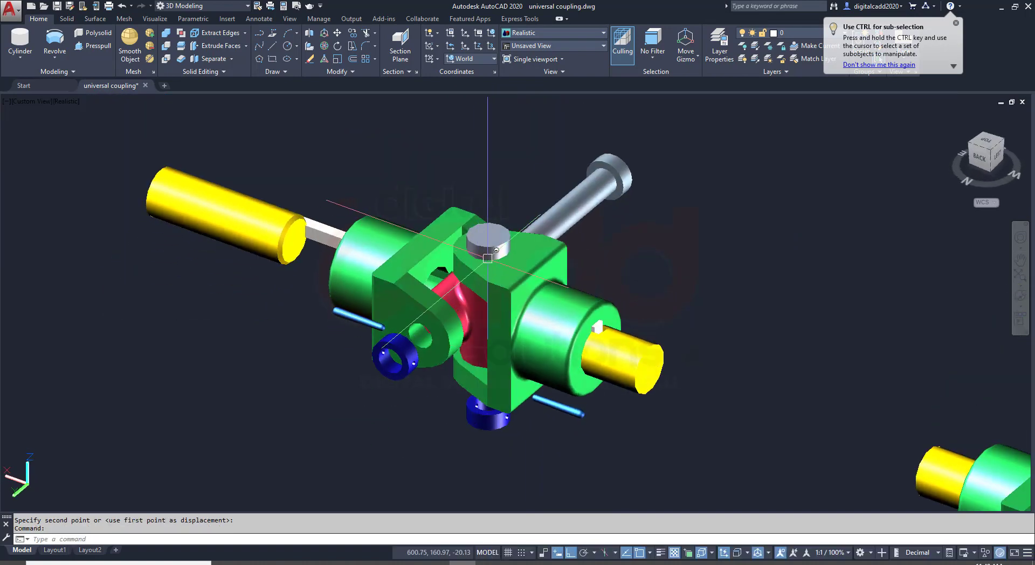
{"action": "type", "text": "m"}
{"action": "key", "text": "Return"}
{"action": "left_click", "coordinate": [658, 306]}
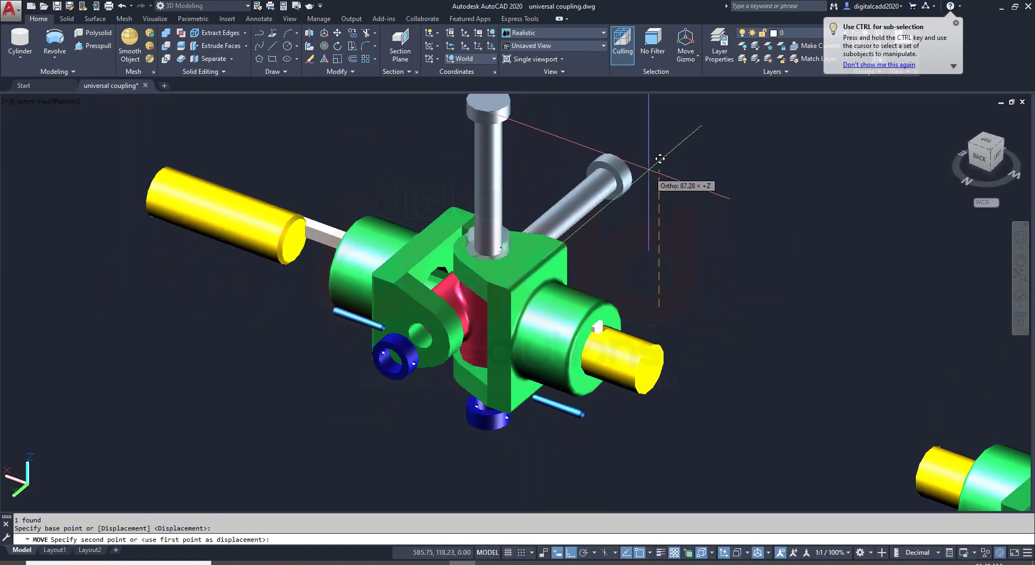
{"action": "left_click", "coordinate": [659, 134]}
Move the other shaft together with its key outward along X, clear of the second fork's bore.
{"action": "mouse_move", "coordinate": [532, 377]}
{"action": "middle_mouse_down", "text": "shift"}
{"action": "mouse_move", "coordinate": [596, 312]}
{"action": "mouse_move", "coordinate": [548, 344]}
{"action": "mouse_move", "coordinate": [539, 369]}
{"action": "middle_mouse_up", "text": "shift"}
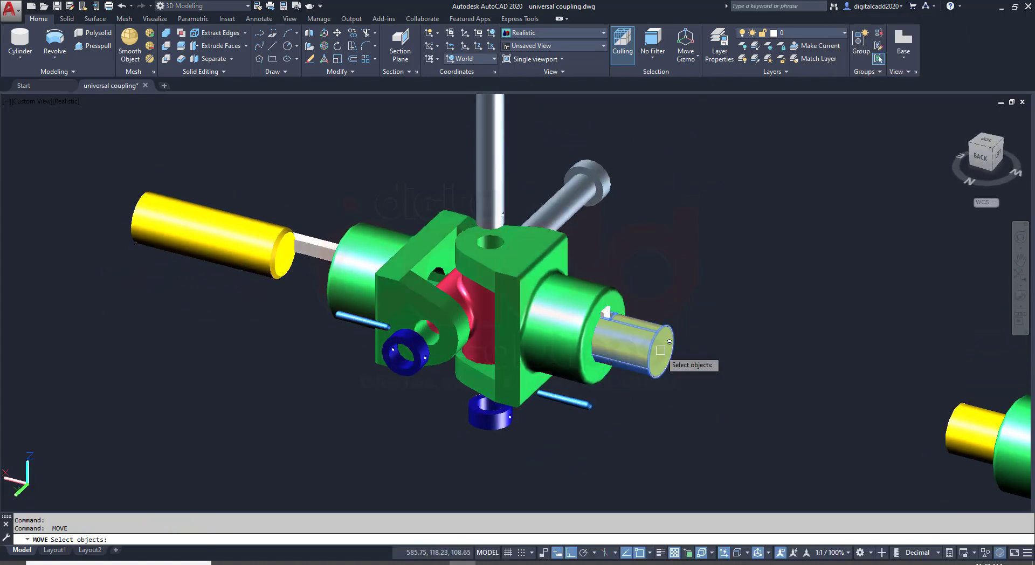
{"action": "left_click", "coordinate": [660, 349]}
{"action": "scroll", "coordinate": [660, 350], "scroll_direction": "up", "scroll_amount": 3}
{"action": "left_click", "coordinate": [536, 252]}
{"action": "key", "text": "Return"}
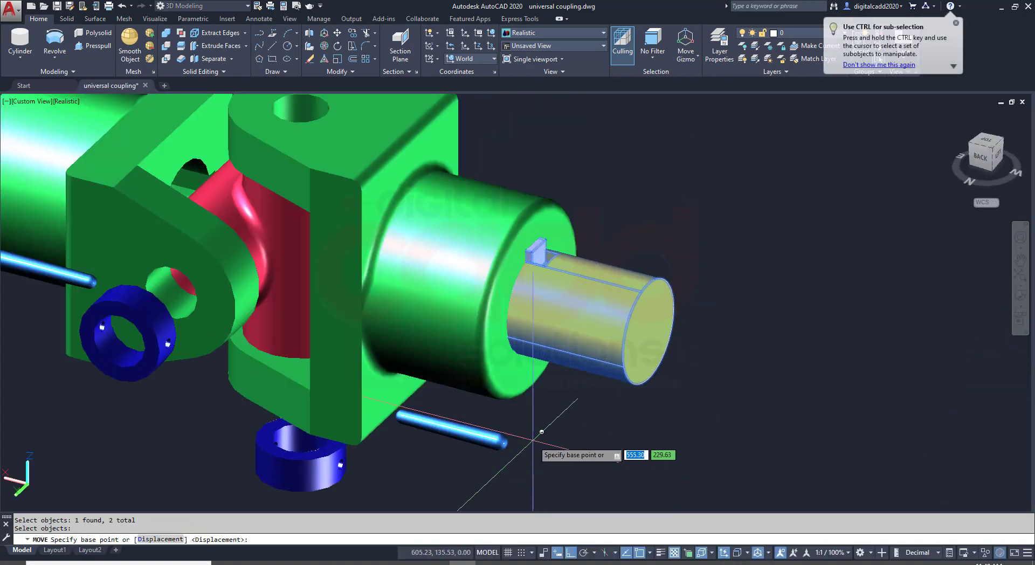
{"action": "left_click", "coordinate": [539, 433]}
{"action": "scroll", "coordinate": [577, 420], "scroll_direction": "down", "scroll_amount": 5}
{"action": "left_click", "coordinate": [703, 456]}
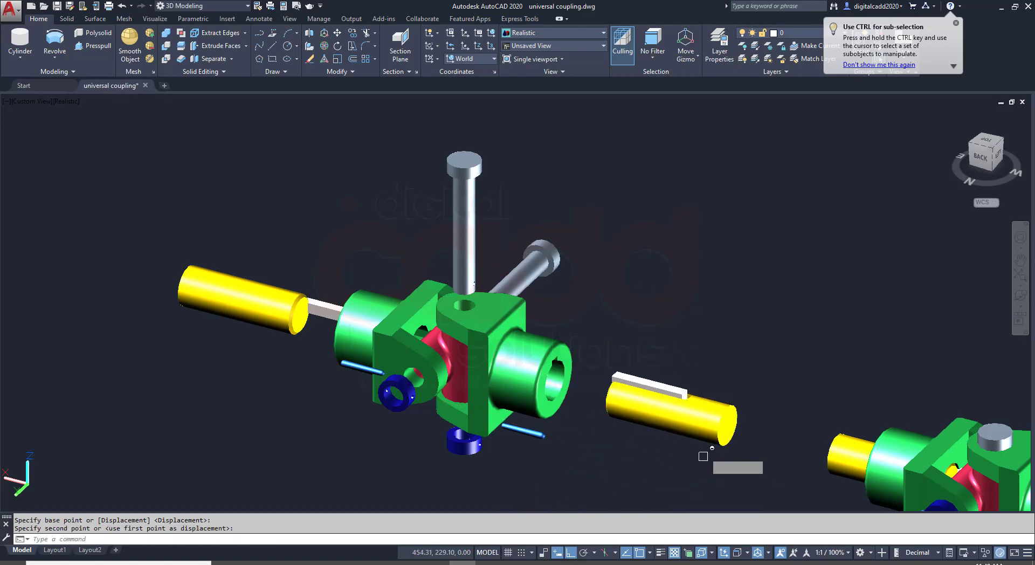
Slide the second shaft farther outward along X without its key.
{"action": "key", "text": "Return"}
{"action": "left_click", "coordinate": [705, 437]}
{"action": "key", "text": "Return"}
{"action": "left_click", "coordinate": [712, 474]}
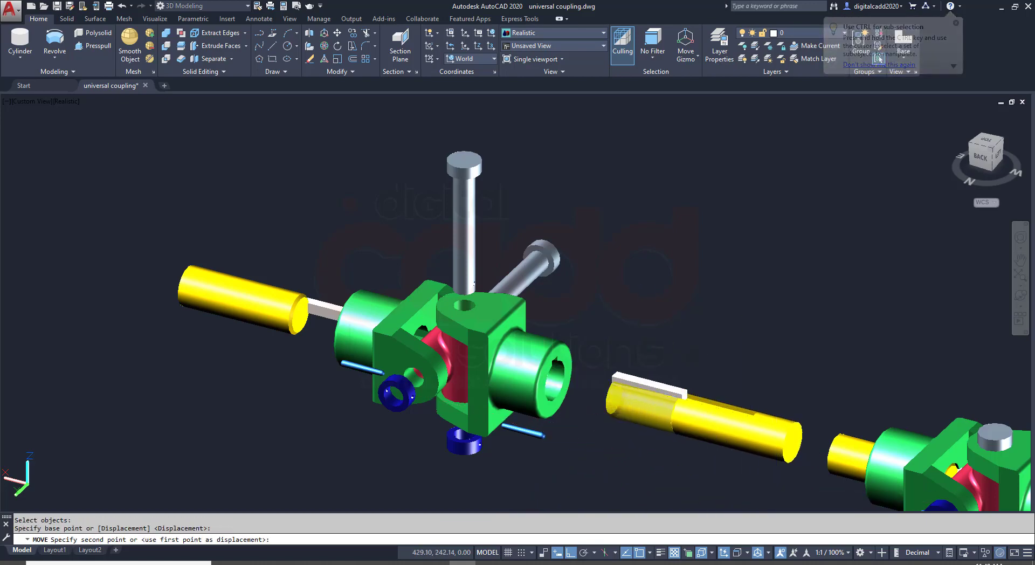
{"action": "left_click", "coordinate": [712, 474]}
Move the second key along X toward the fork's bore and bring the second shaft closer behind it.
{"action": "left_click", "coordinate": [625, 401]}
{"action": "key", "text": "Return"}
{"action": "left_click", "coordinate": [629, 434]}
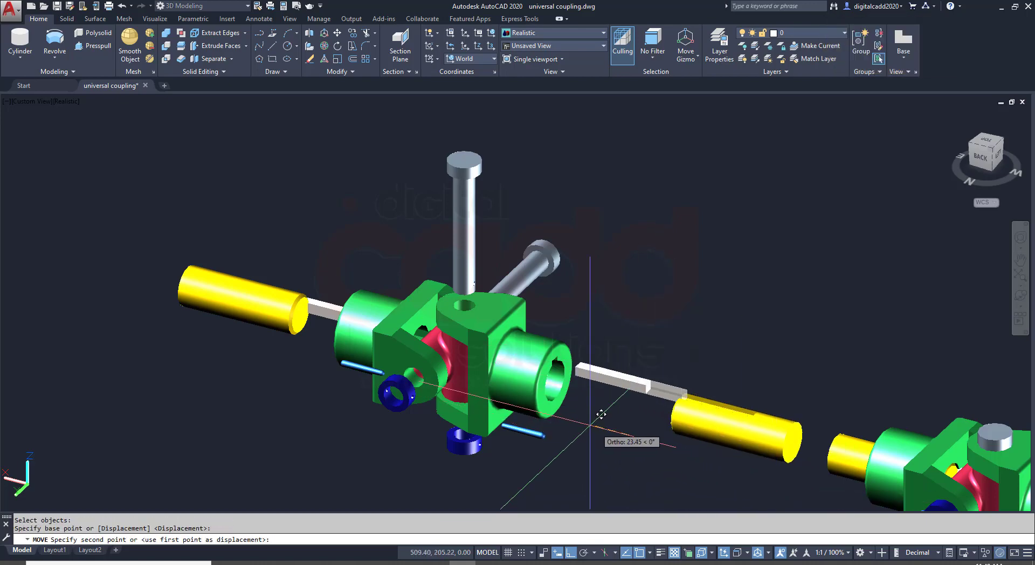
{"action": "left_click", "coordinate": [624, 431]}
{"action": "left_click", "coordinate": [697, 425]}
{"action": "key", "text": "Return"}
{"action": "left_click", "coordinate": [702, 455]}
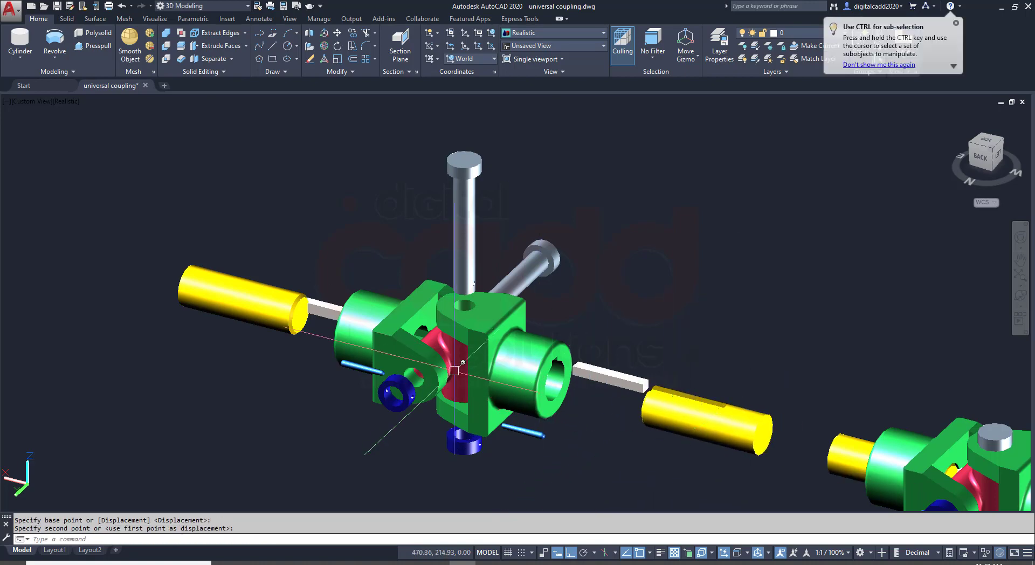
Move the fork nearest the second key outward along X, away from the red centre block.
{"action": "middle_click_drag", "start_coordinate": [454, 370], "coordinate": [491, 370], "text": "shift"}
{"action": "left_click", "coordinate": [516, 385]}
{"action": "key", "text": "Return"}
{"action": "left_click", "coordinate": [595, 453]}
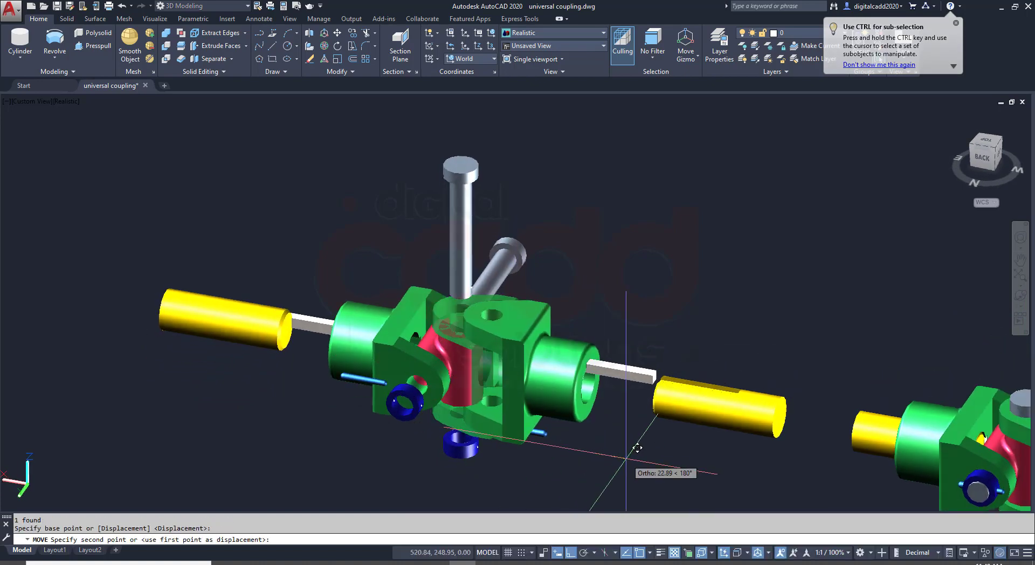
{"action": "left_click", "coordinate": [620, 457]}
Move the opposite fork slightly away from the red centre block along X.
{"action": "key", "text": "Return"}
{"action": "left_click", "coordinate": [378, 347]}
{"action": "key", "text": "Return"}
{"action": "left_click", "coordinate": [379, 243]}
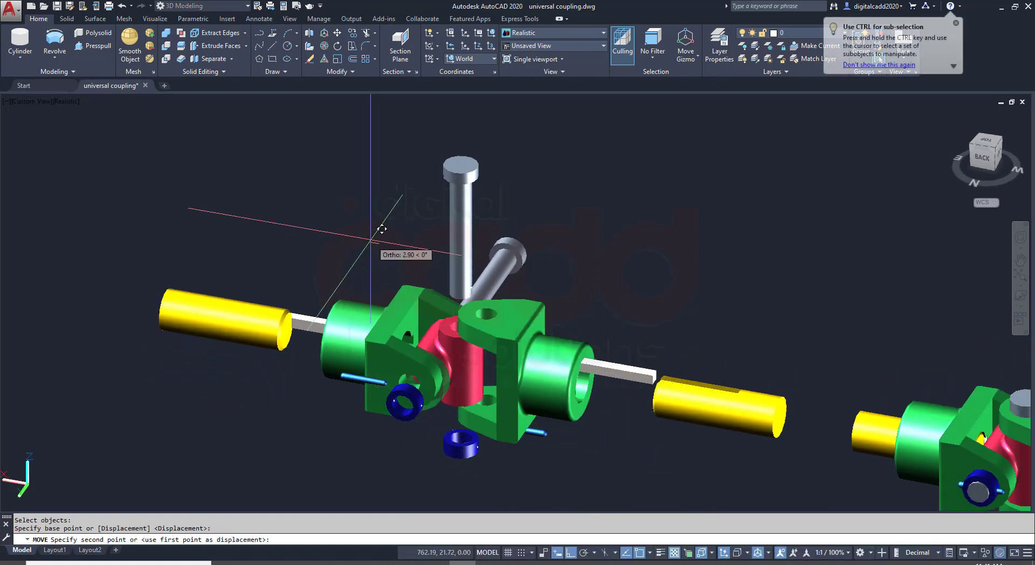
{"action": "left_click", "coordinate": [357, 235]}
Orbit the exploded coupling to a southeast-facing view and turn on the clean screen display.
{"action": "middle_click_drag", "start_coordinate": [531, 324], "coordinate": [669, 335], "text": "shift"}
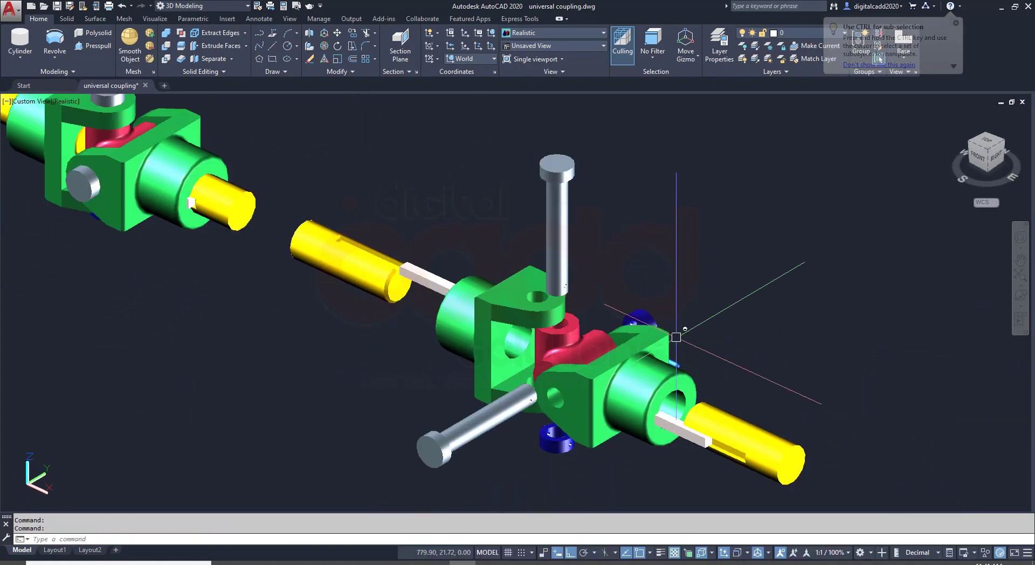
{"action": "key", "text": "ctrl+0"}
{"action": "middle_click_drag", "start_coordinate": [681, 436], "coordinate": [532, 398]}
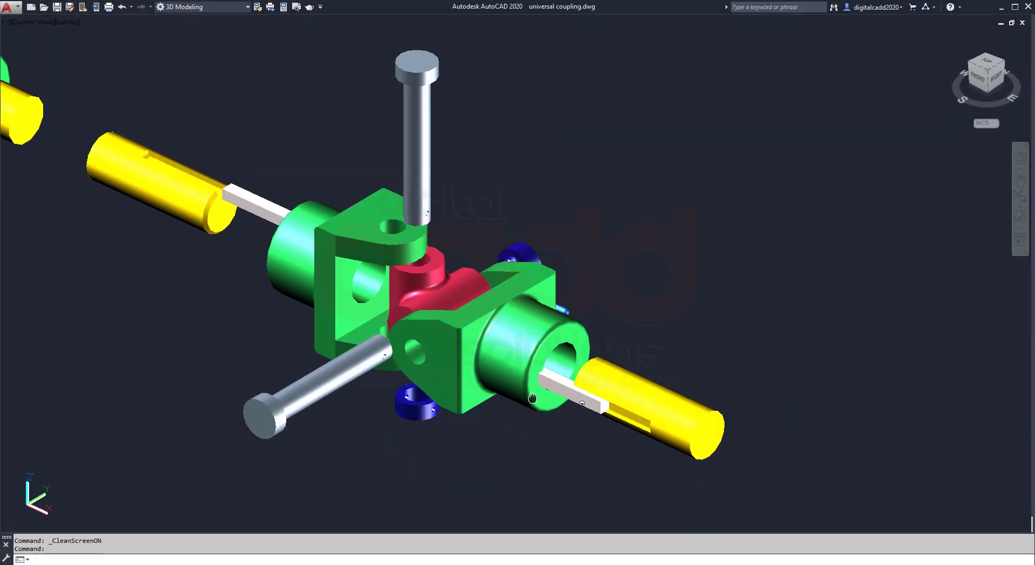
Zoom to the exploded coupling's objects and frame them together with the assembled coupling.
{"action": "scroll", "coordinate": [526, 356], "scroll_direction": "down", "scroll_amount": 2}
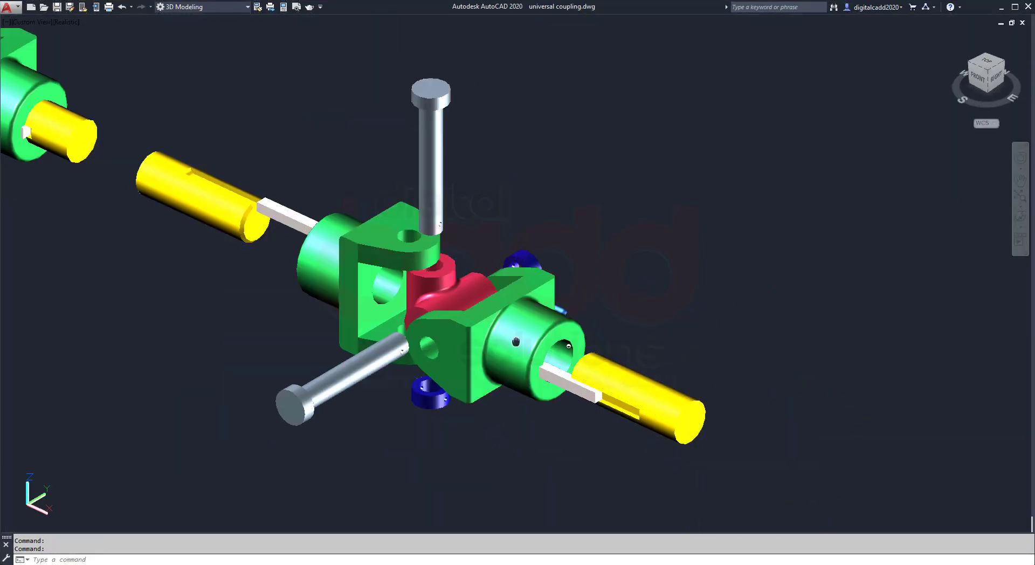
{"action": "middle_click_drag", "start_coordinate": [515, 341], "coordinate": [561, 357]}
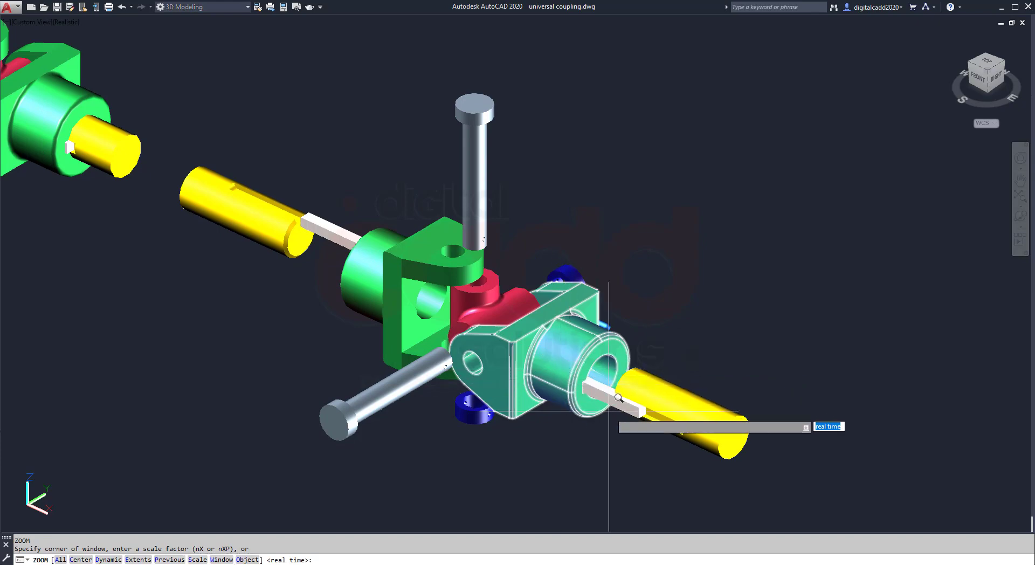
{"action": "type", "text": "o"}
{"action": "key", "text": "Return"}
{"action": "left_click", "coordinate": [806, 69]}
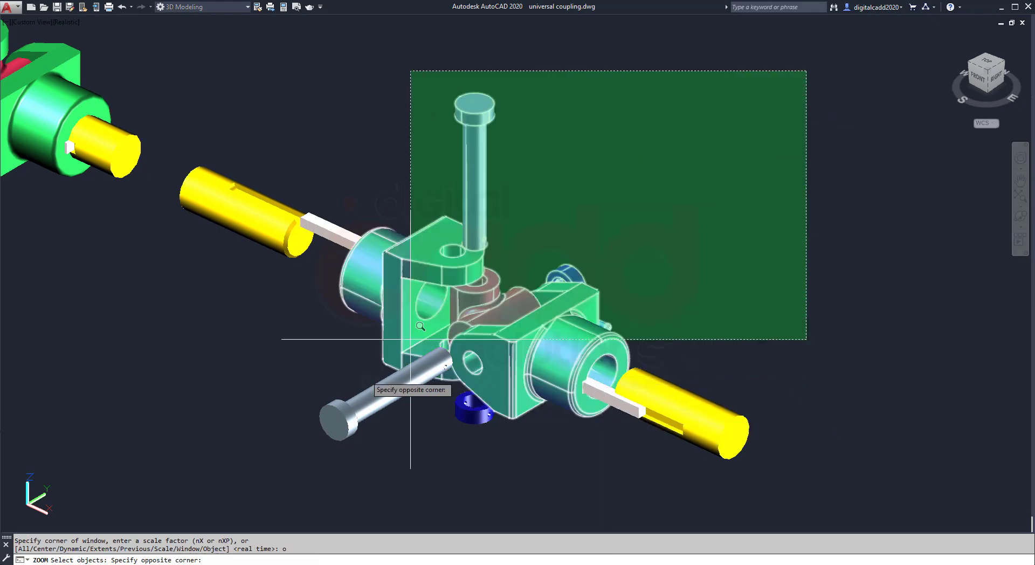
{"action": "left_click", "coordinate": [234, 458]}
{"action": "key", "text": "Return"}
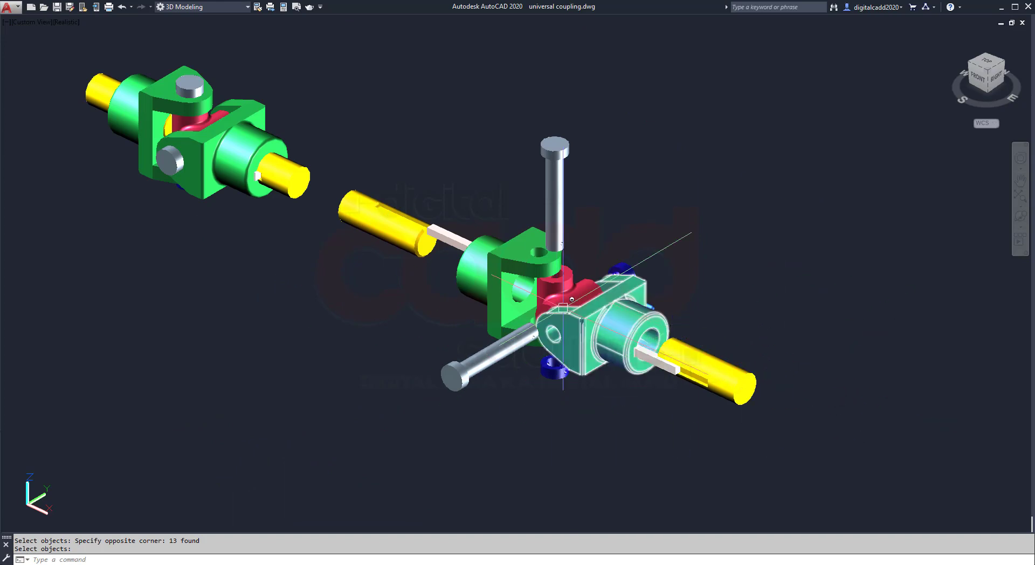
{"action": "scroll", "coordinate": [658, 291], "scroll_direction": "up", "scroll_amount": 2}
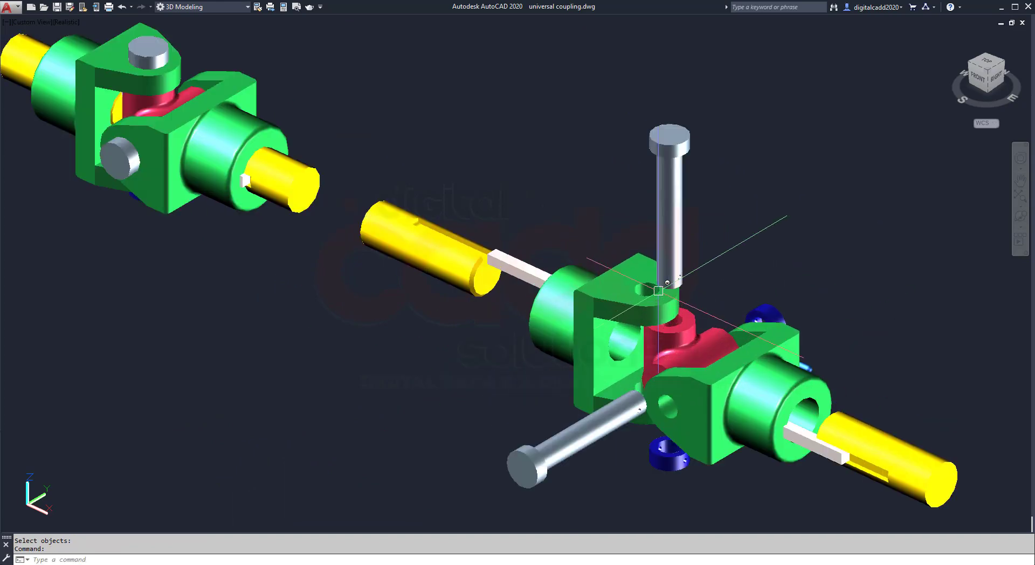
{"action": "middle_click_drag", "start_coordinate": [558, 319], "coordinate": [605, 335]}
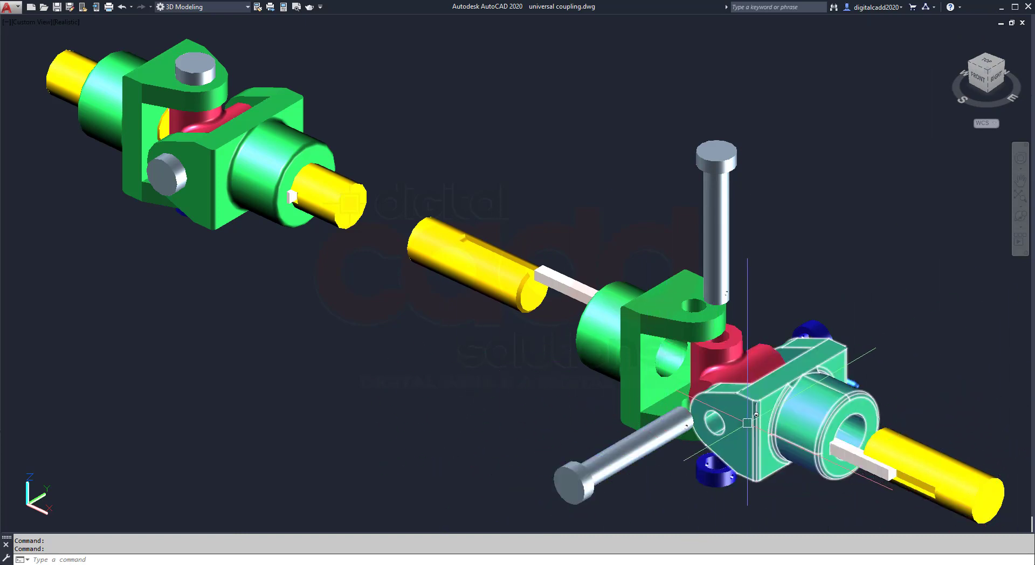
{"action": "middle_click_drag", "start_coordinate": [726, 418], "coordinate": [666, 406]}
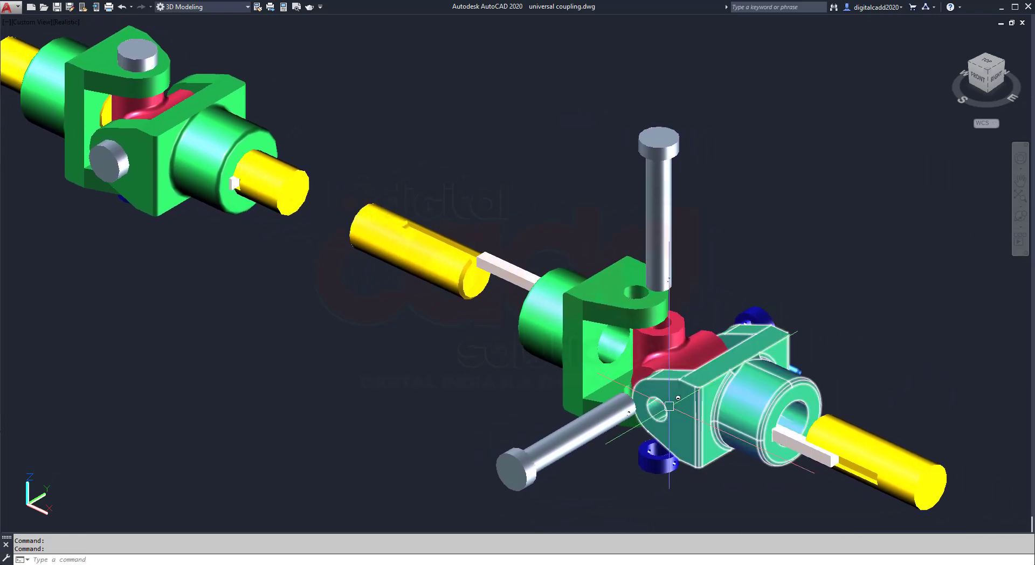